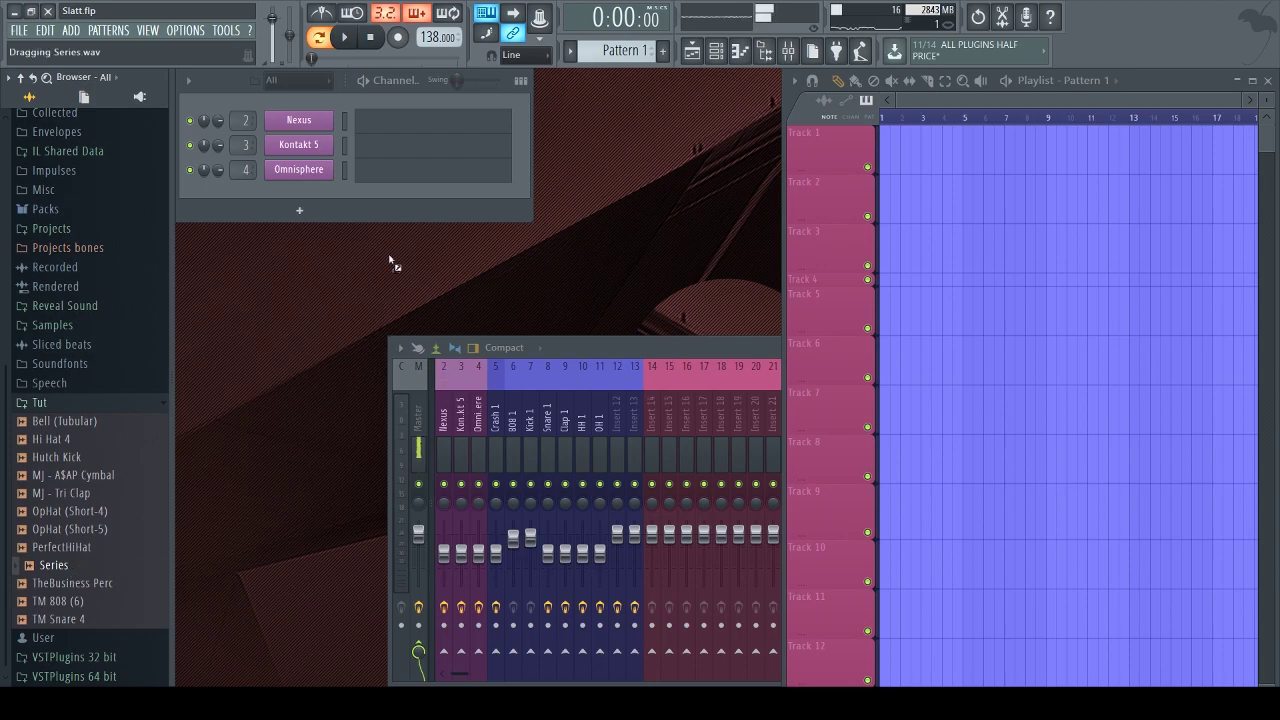
Place the Series sample at bar 1 of playlist Track 1 and move its channel to the top of the channel rack
drag(903, 172, 904, 172)
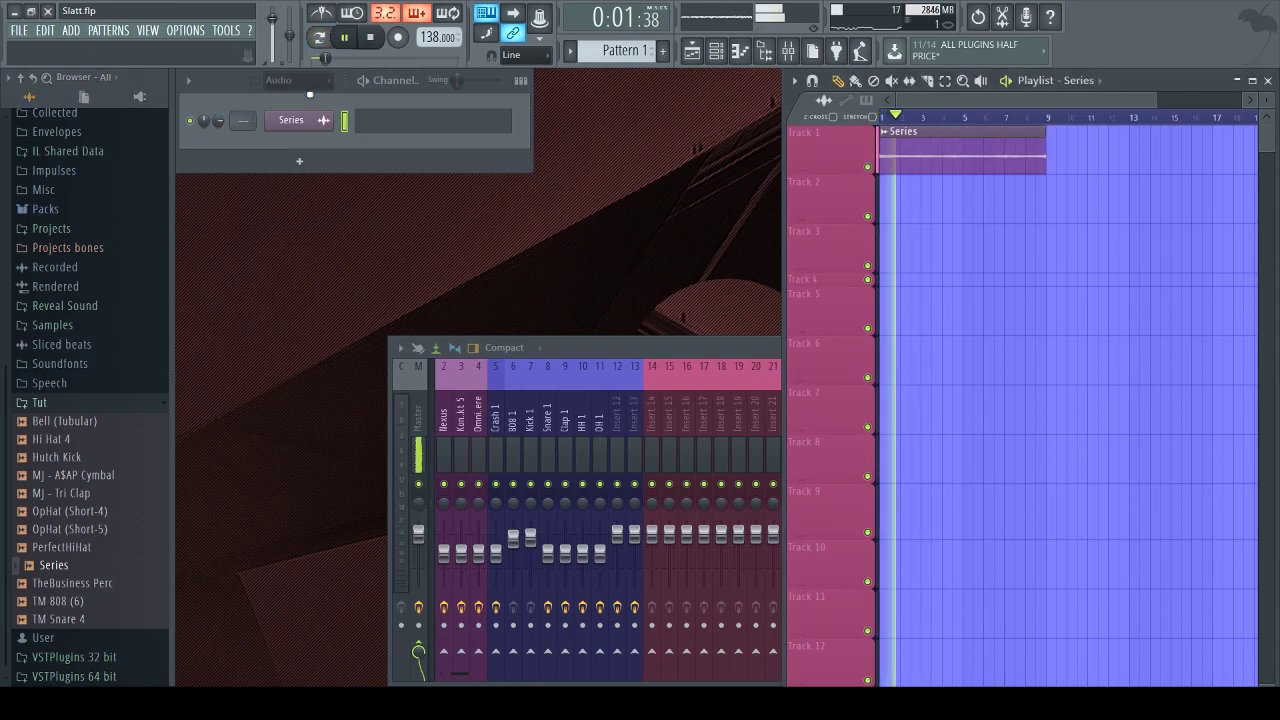
scroll(300, 82, up, 1)
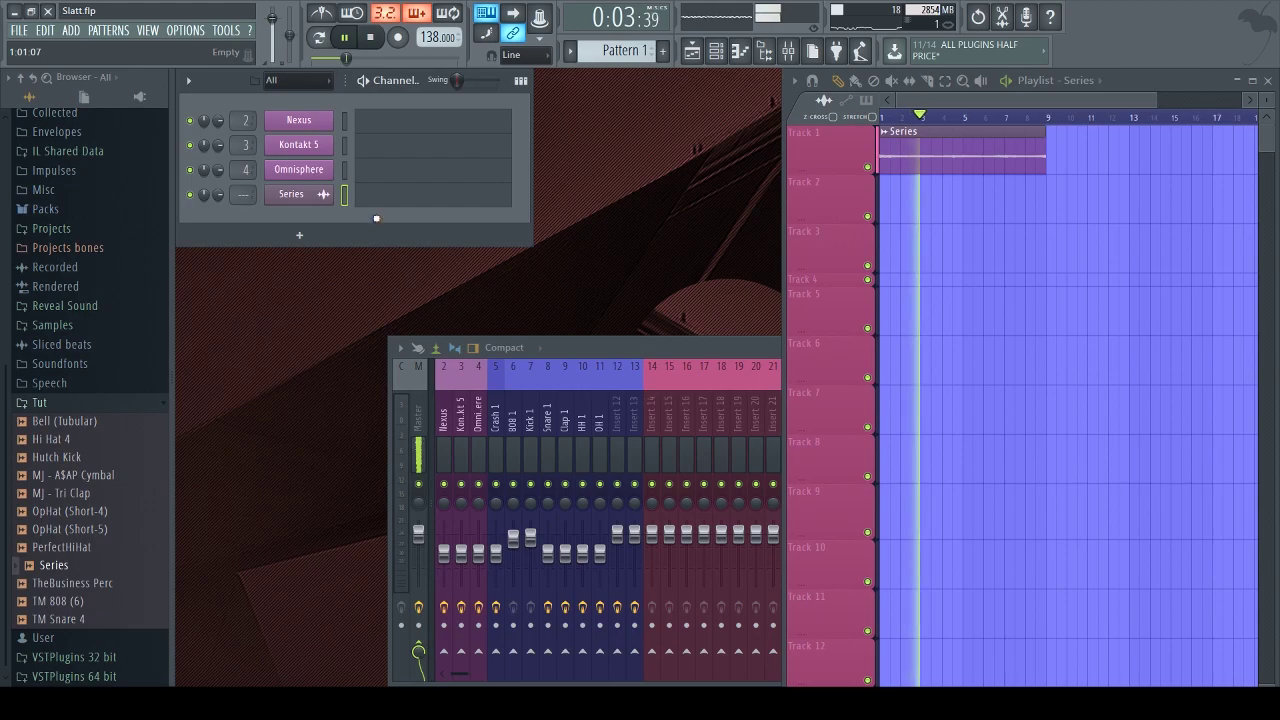
key(alt+Up)
key(alt+Up)
key(alt+Up)
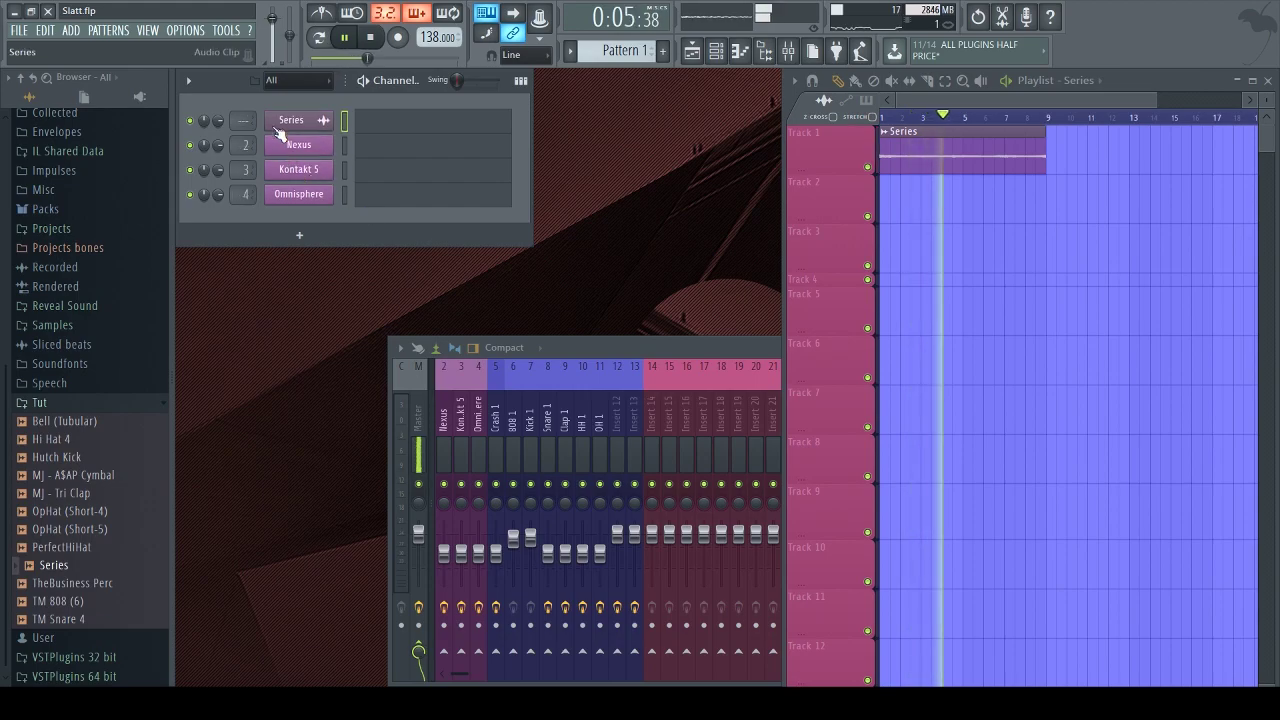
Route the Series channel to a free mixer track and move that track to insert 1, before Nexus
click(289, 121)
key(ctrl+l)
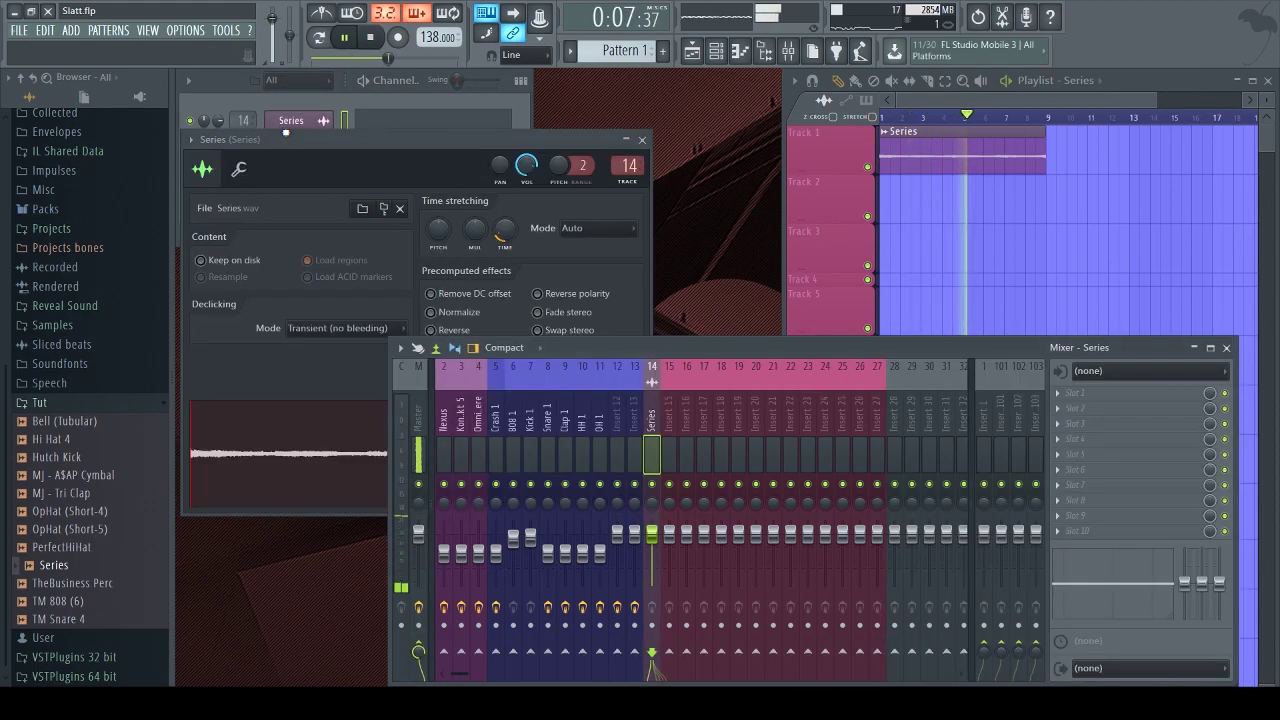
key(alt+Left)
key(alt+Left)
key(alt+Left)
key(alt+Left)
key(alt+Left)
key(alt+Left)
key(alt+Left)
key(alt+Left)
key(alt+Left)
key(alt+Left)
key(alt+Left)
key(alt+Left)
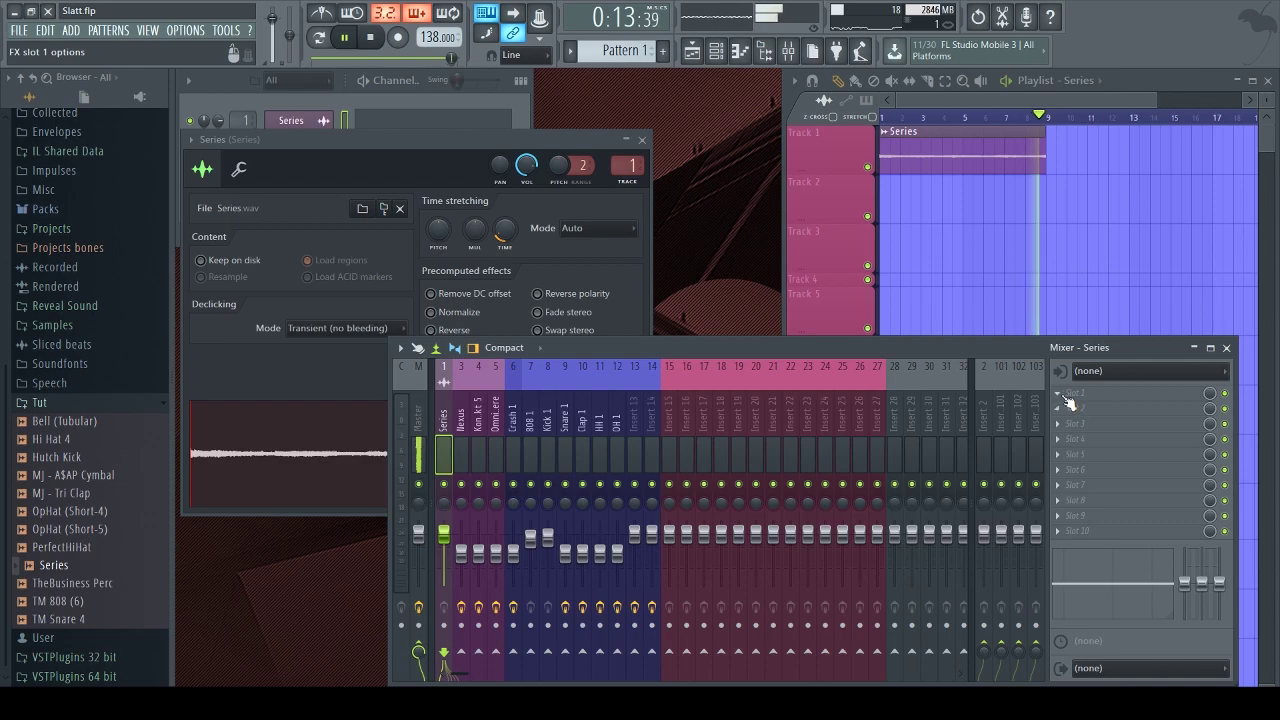
Add Fruity parametric EQ 2 to the Series mixer track, with a low cut on band 1 and a slight boost around 3.7 kHz
click(1080, 393)
click(603, 449)
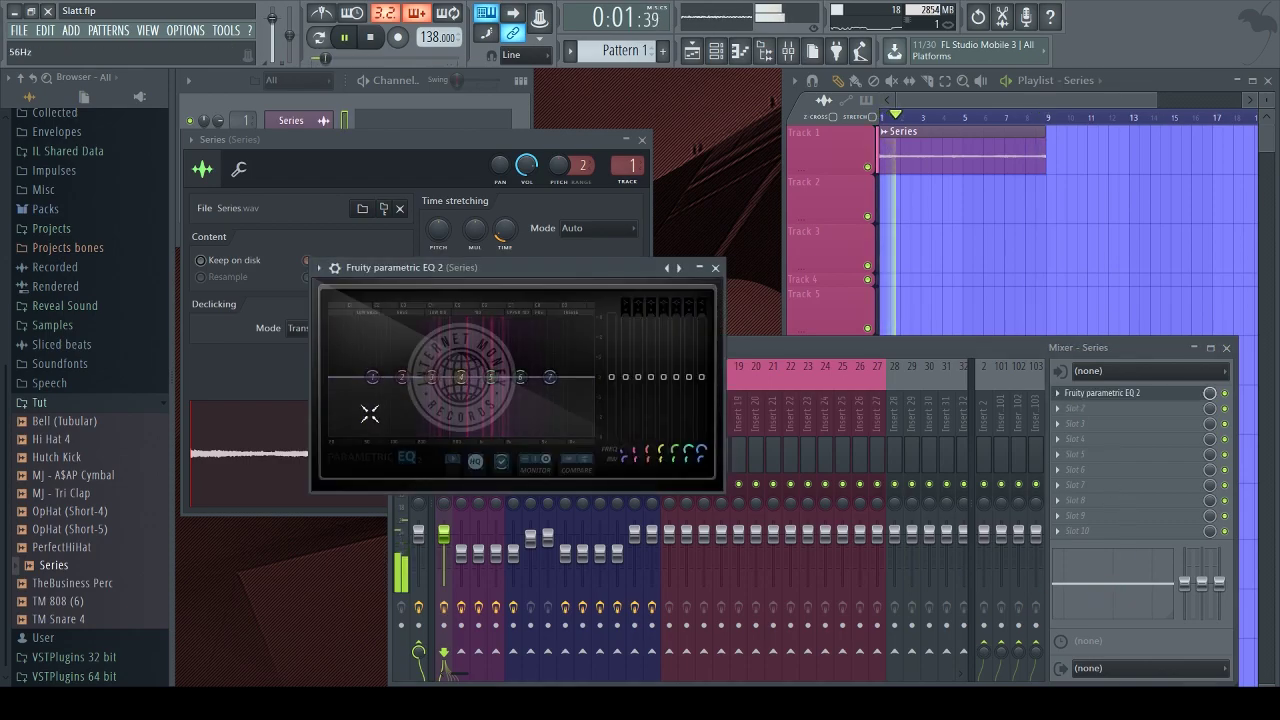
scroll(391, 433, up, 3)
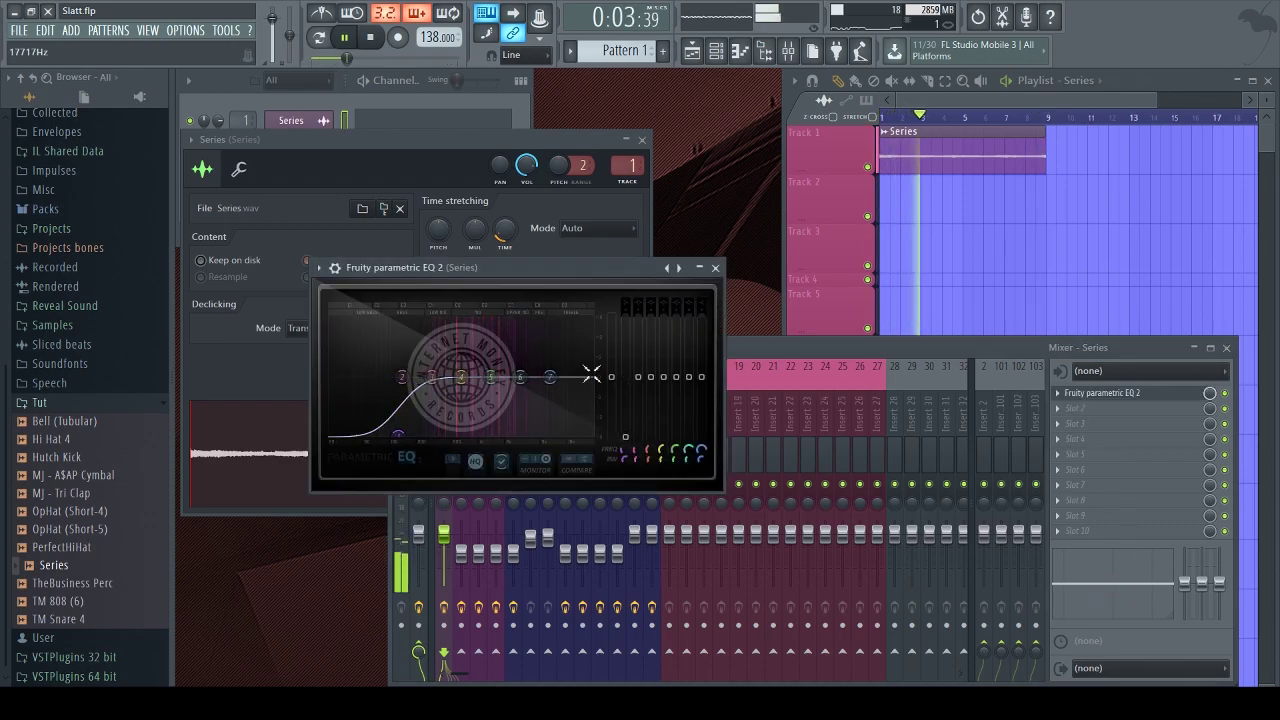
drag(523, 376, 529, 370)
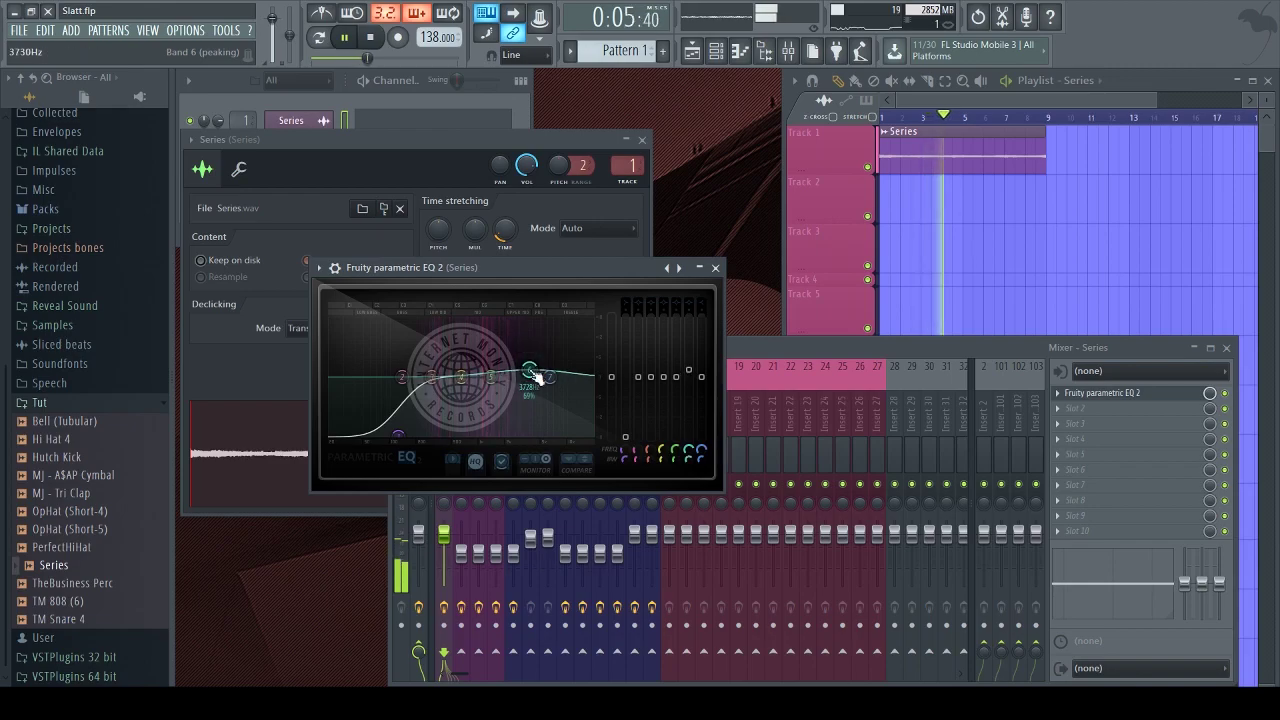
click(715, 268)
click(643, 140)
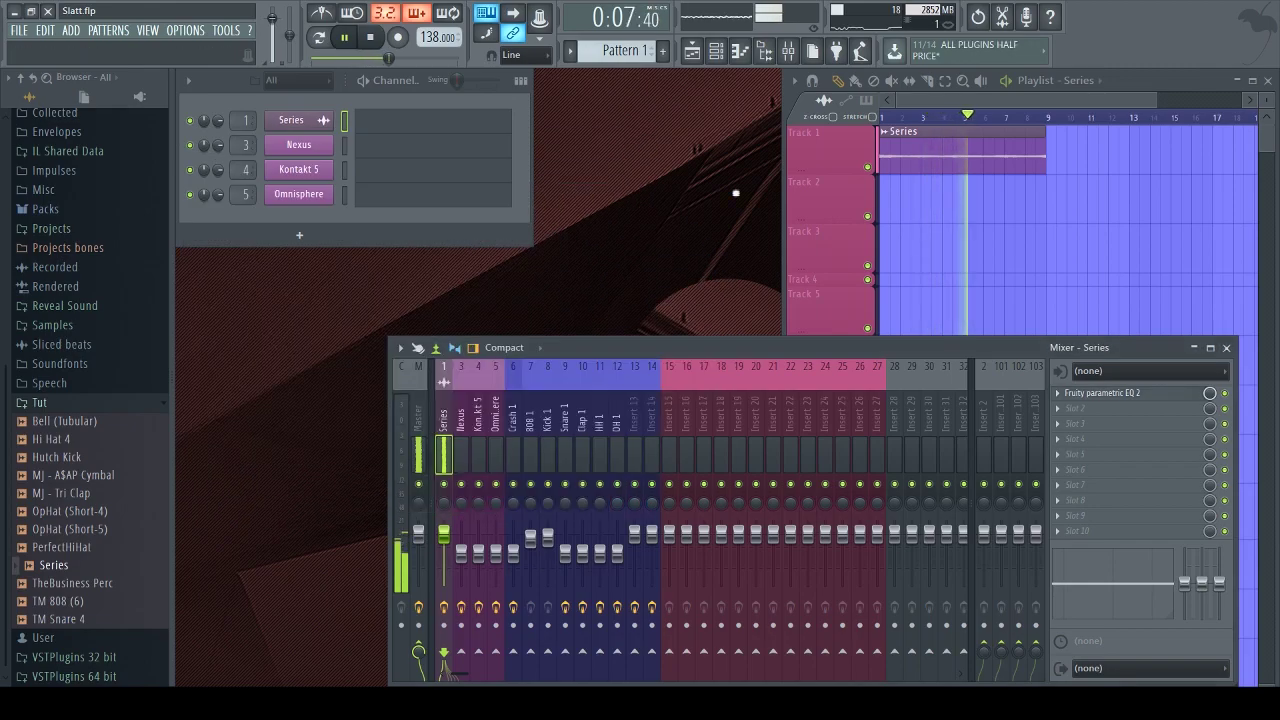
Place a Pattern 1 clip at bar 1 of playlist Track 3 and stop playback
click(966, 220)
click(910, 232)
drag(910, 232, 845, 242)
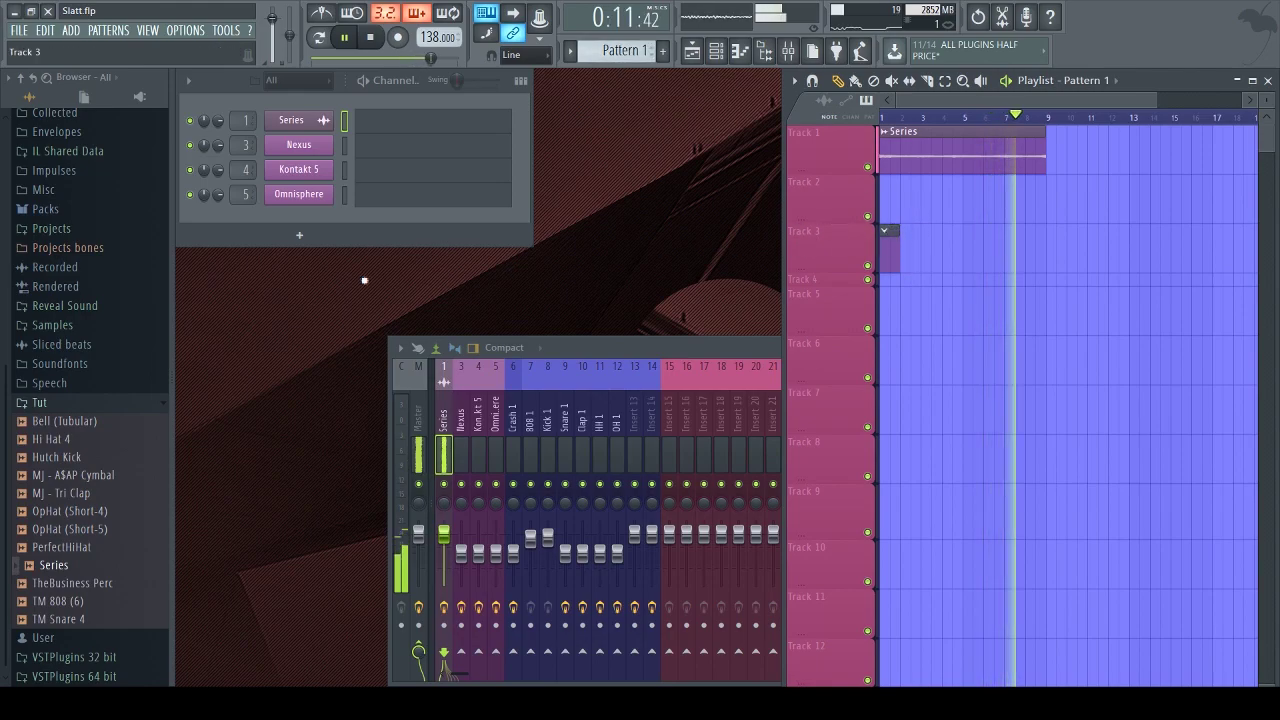
key(space)
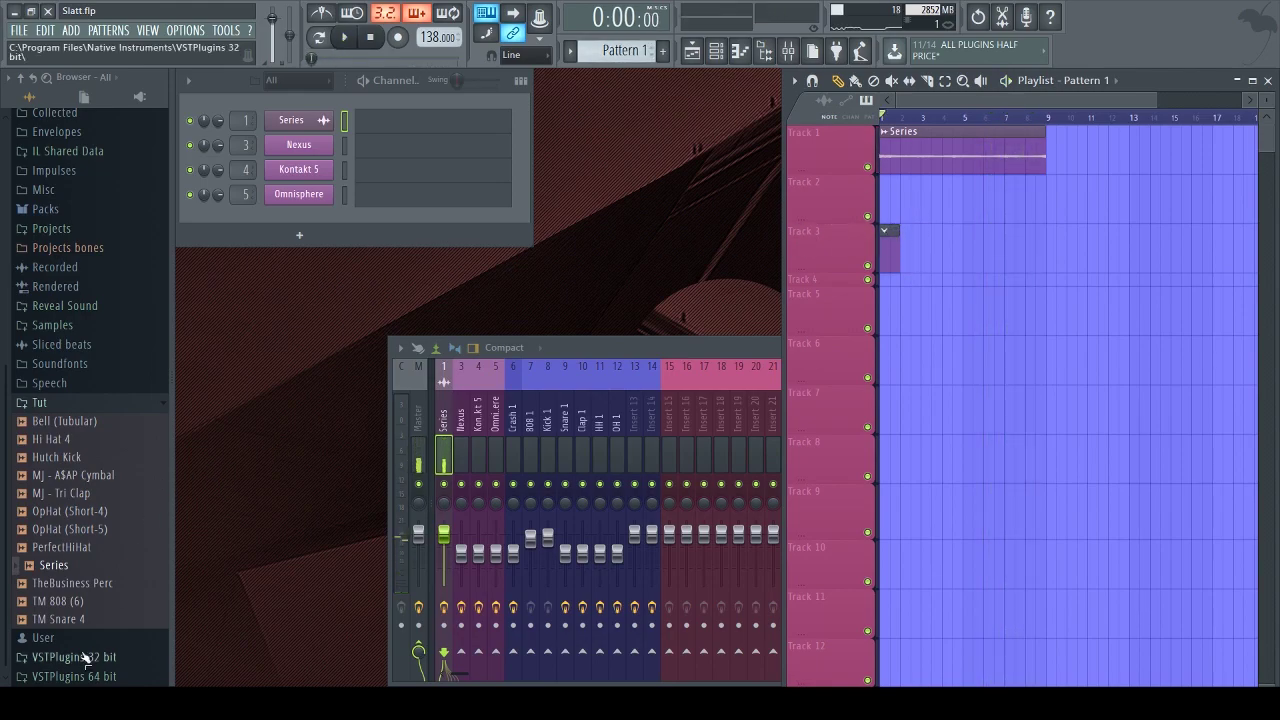
Add the TM Snare 4 sample to the channel rack, routed to mixer track 9 (Snare 1), and normalize it
drag(304, 232, 303, 229)
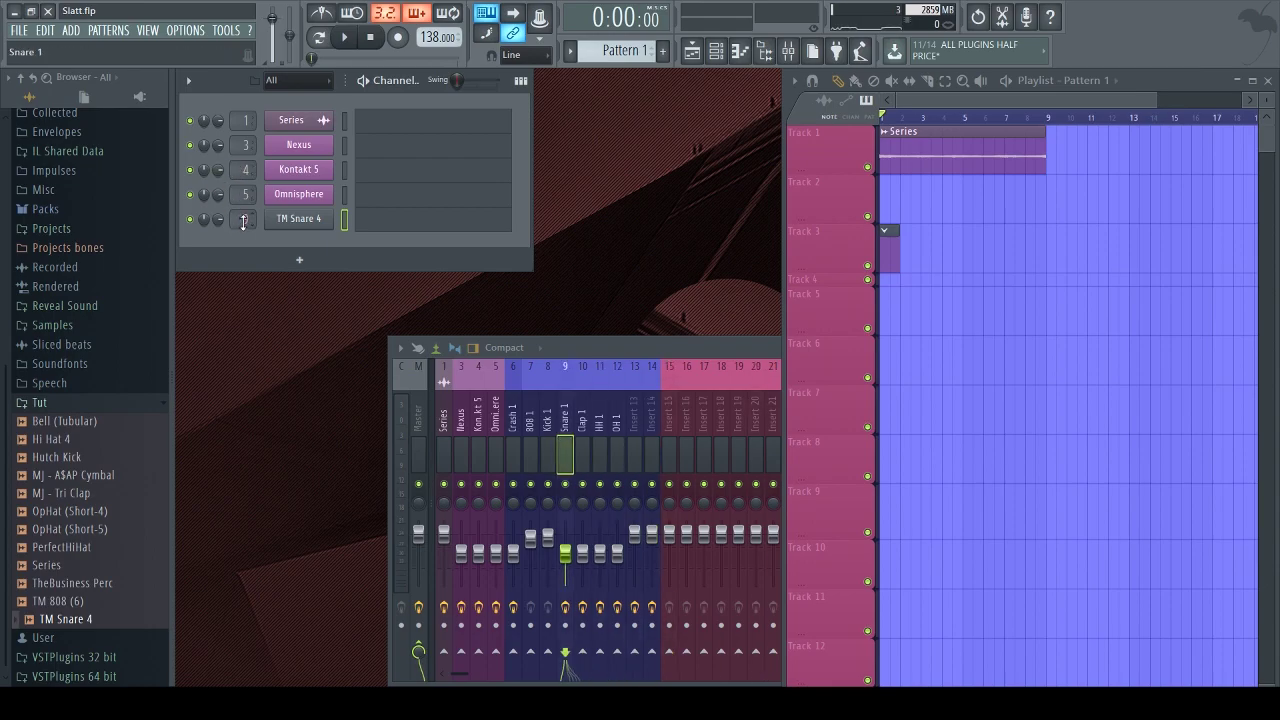
click(318, 222)
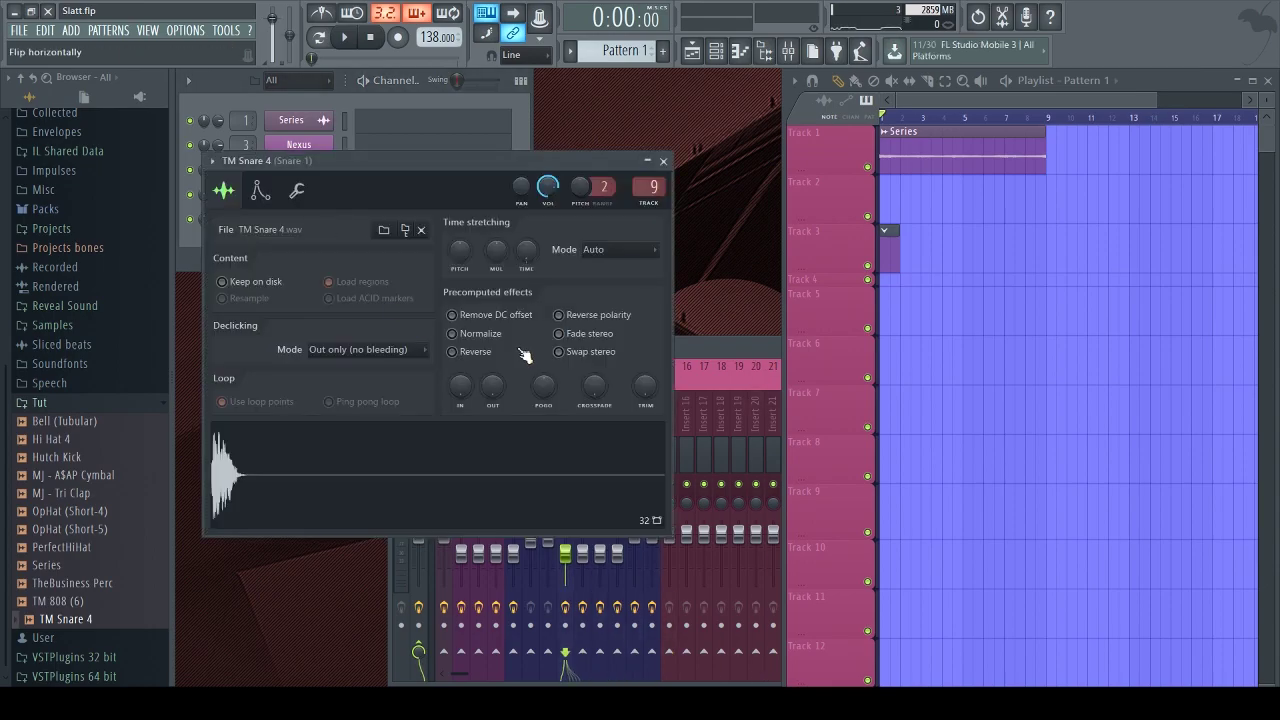
click(452, 333)
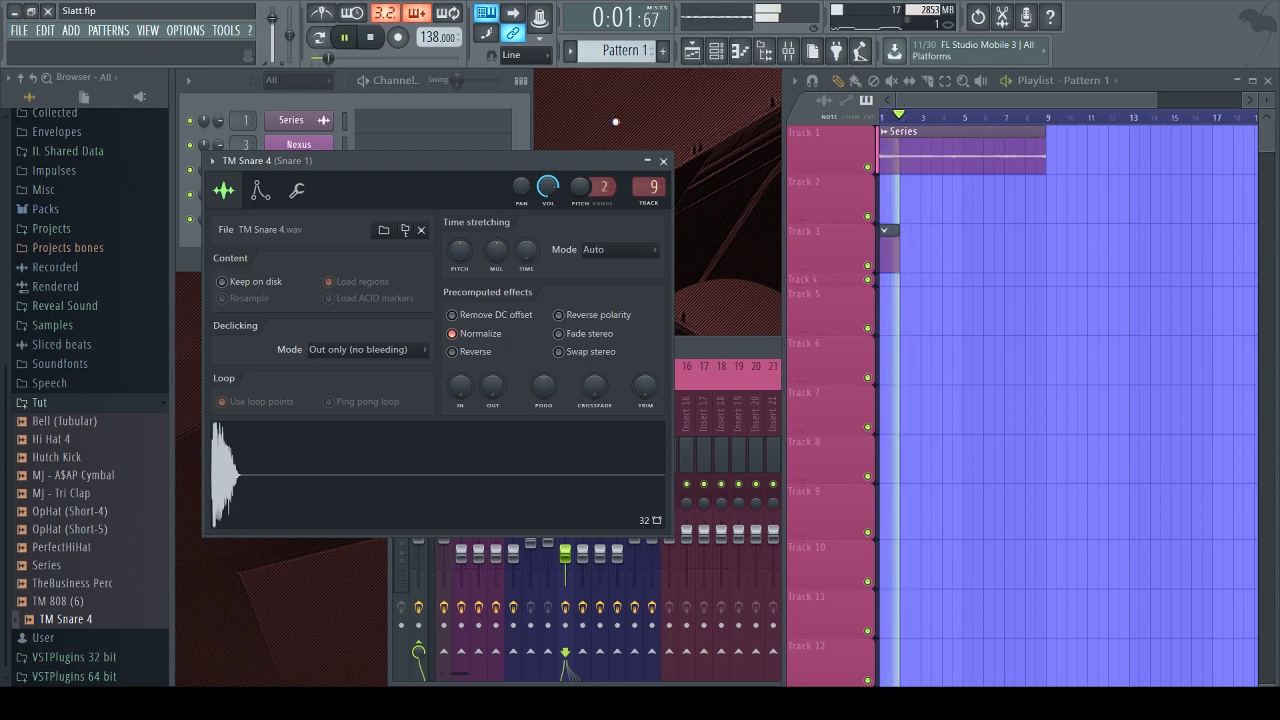
Draw C5 snare notes on the third beat of bars 1 and 2 in the piano roll and repeat them through bar 5
key(F6)
click(432, 226)
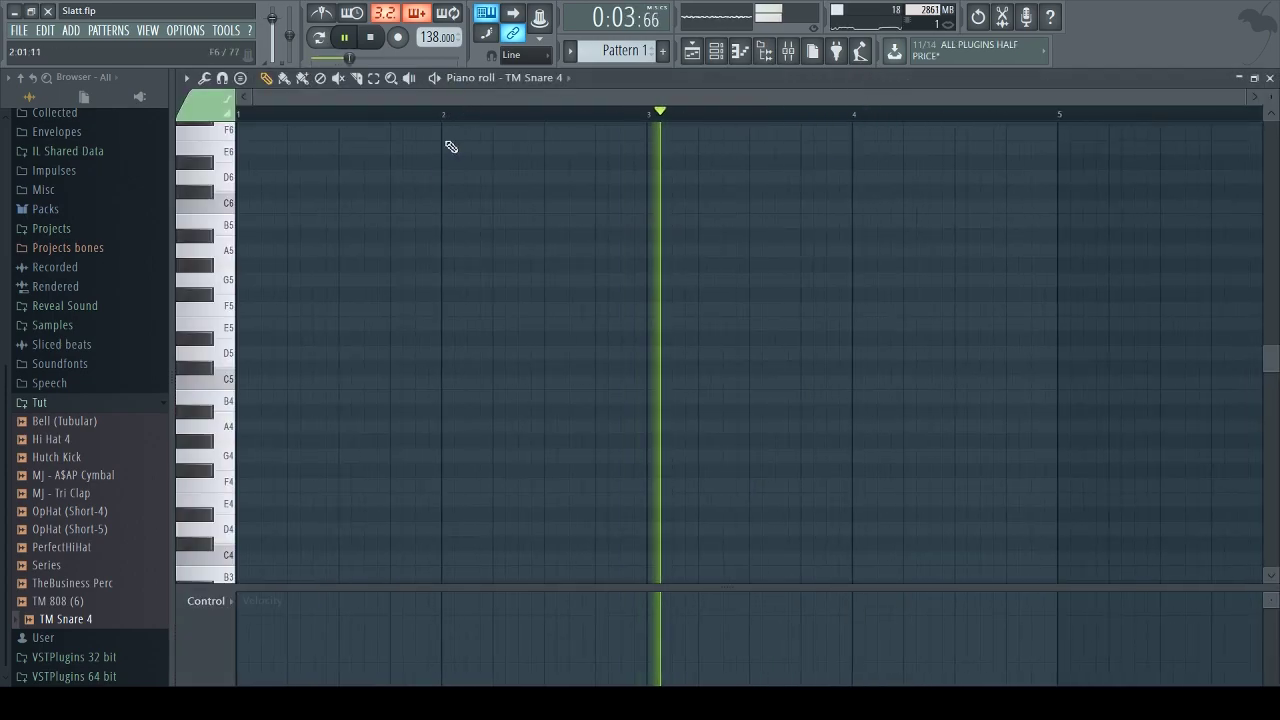
click(345, 382)
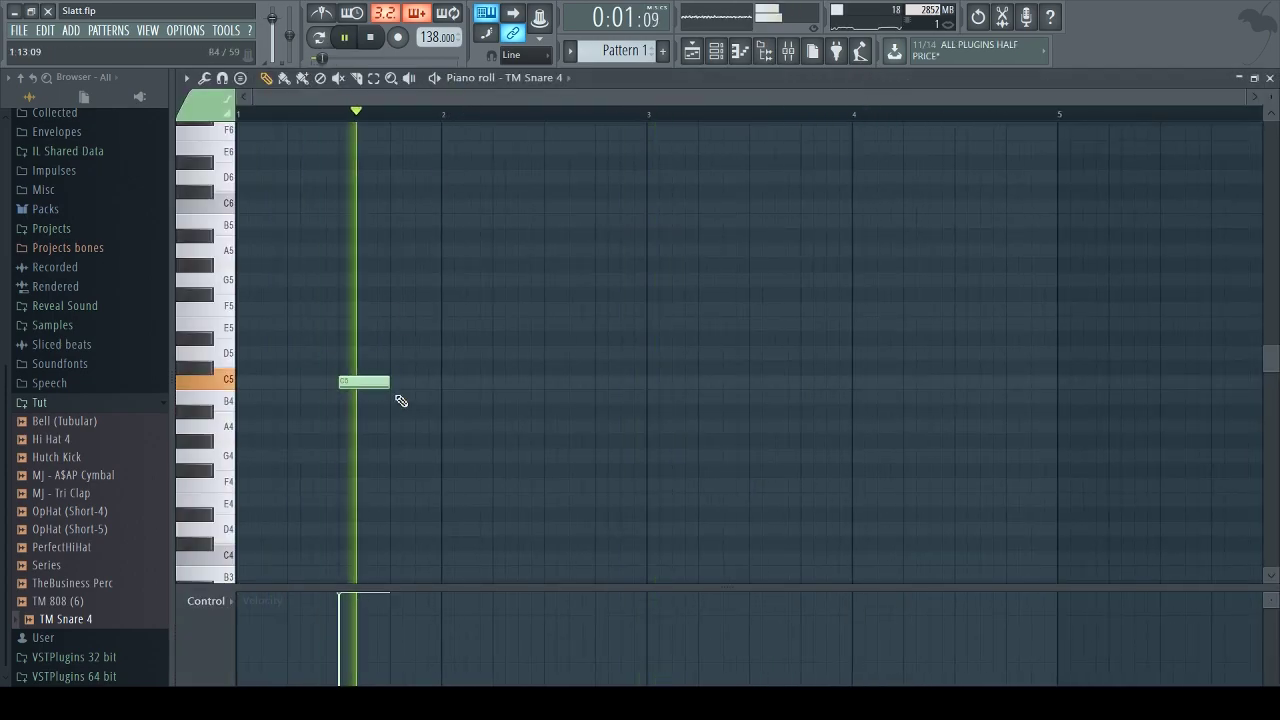
click(550, 382)
drag(569, 114, 240, 114)
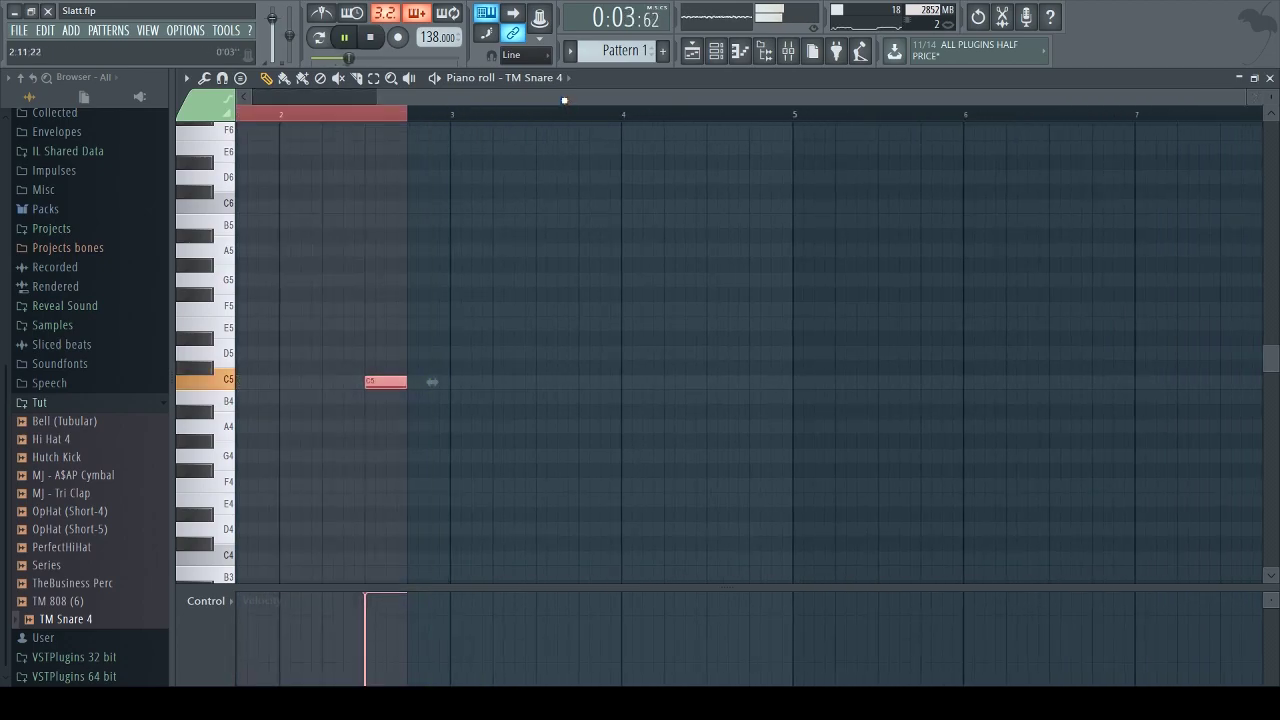
key(ctrl+b)
scroll(552, 127, down, 2)
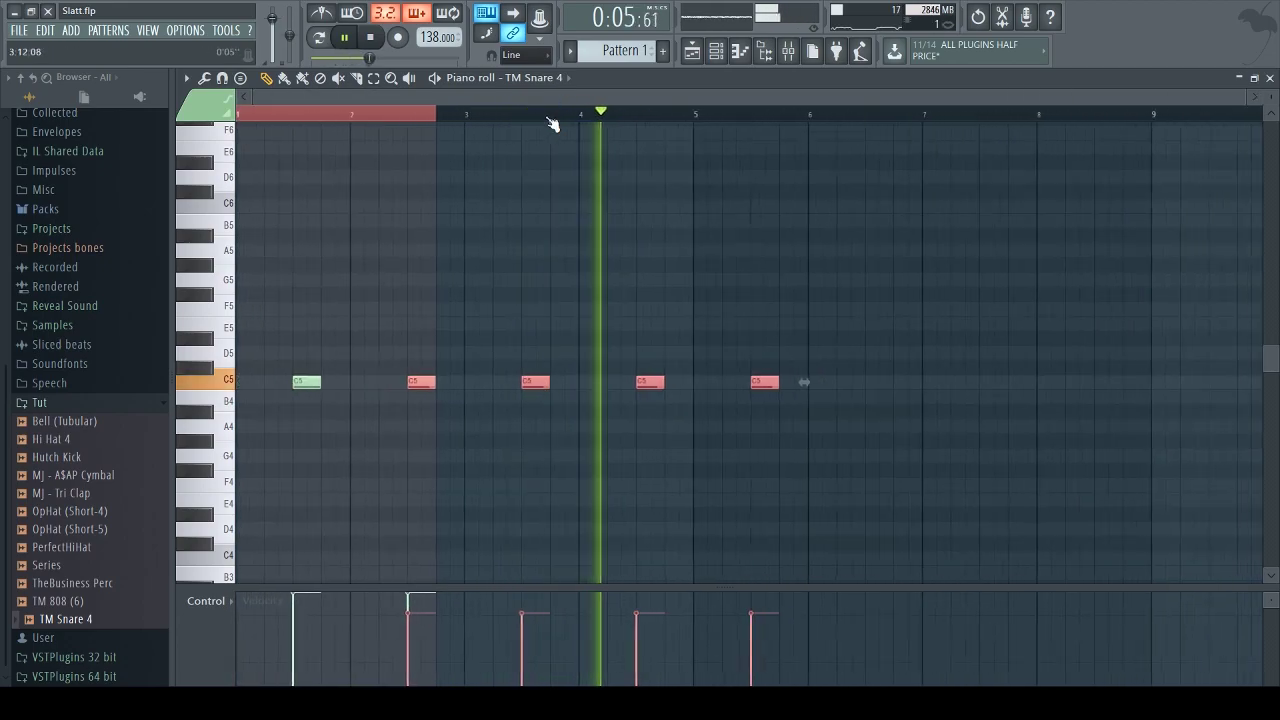
Duplicate all the snare notes, delete the extras past bar 8, and close the snare's sampler window
key(ctrl+a)
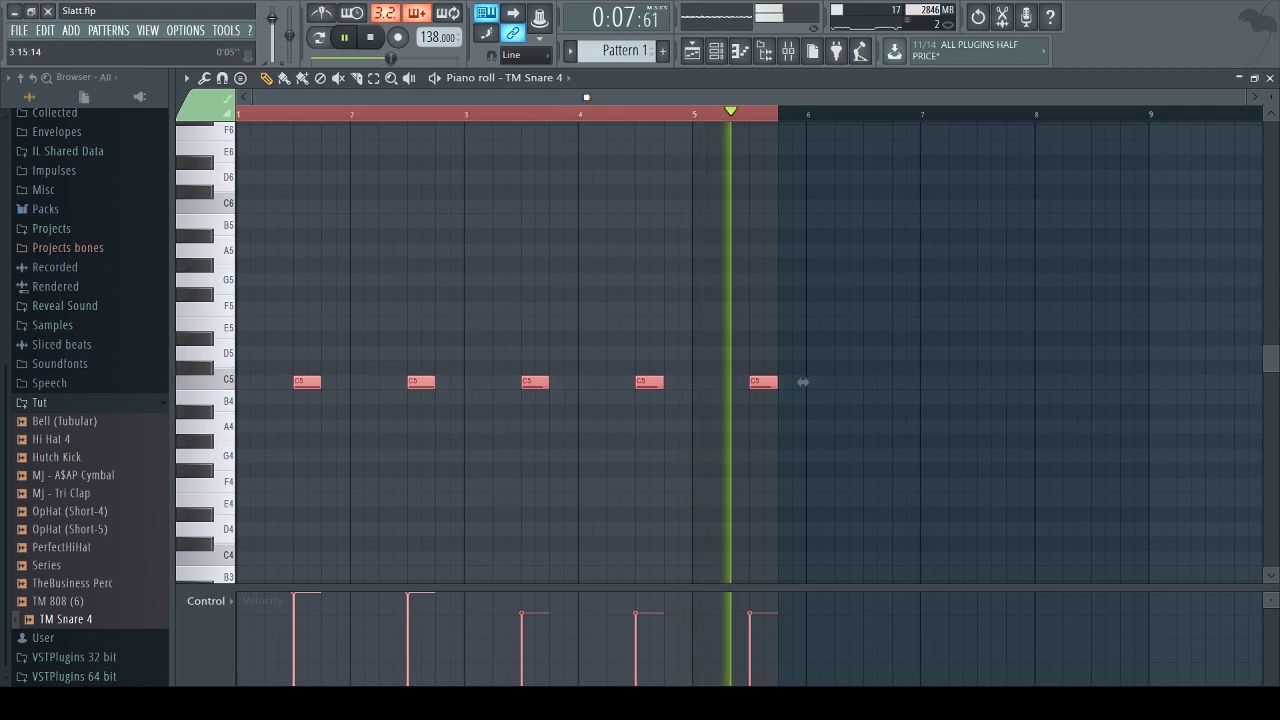
key(ctrl+b)
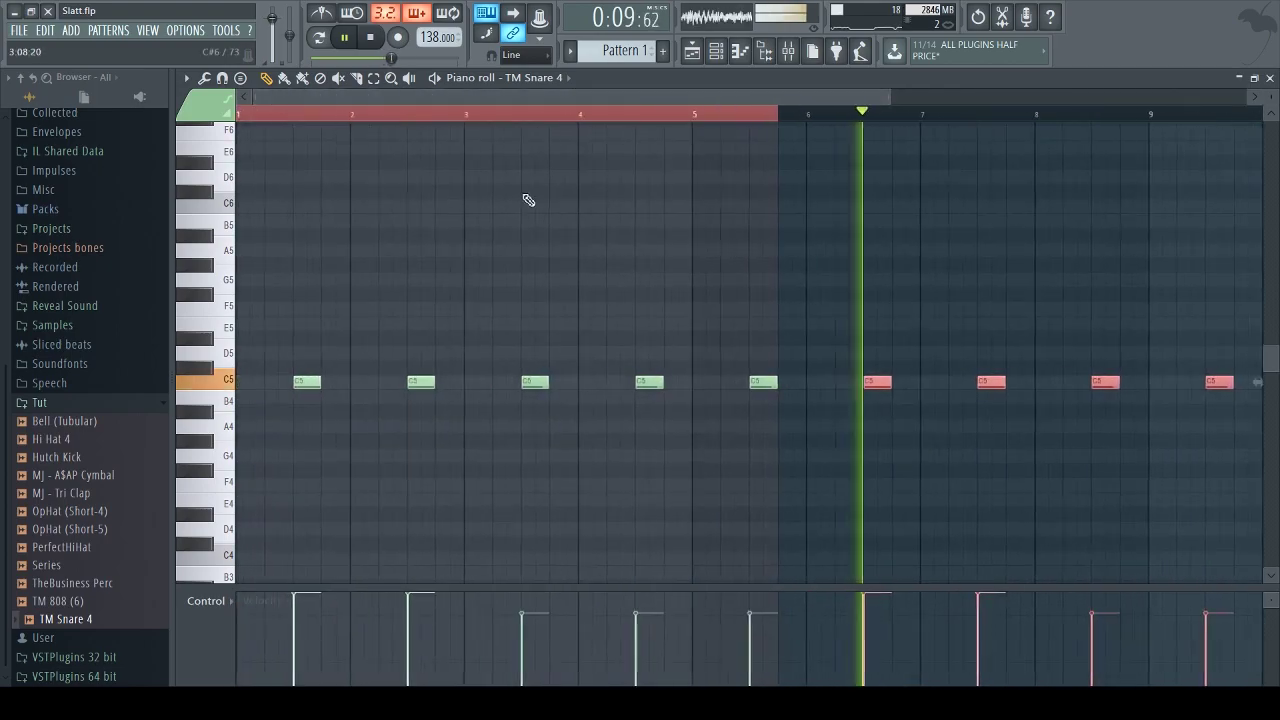
key(ctrl+a)
scroll(851, 112, down, 2)
right_click(870, 383)
right_click(940, 382)
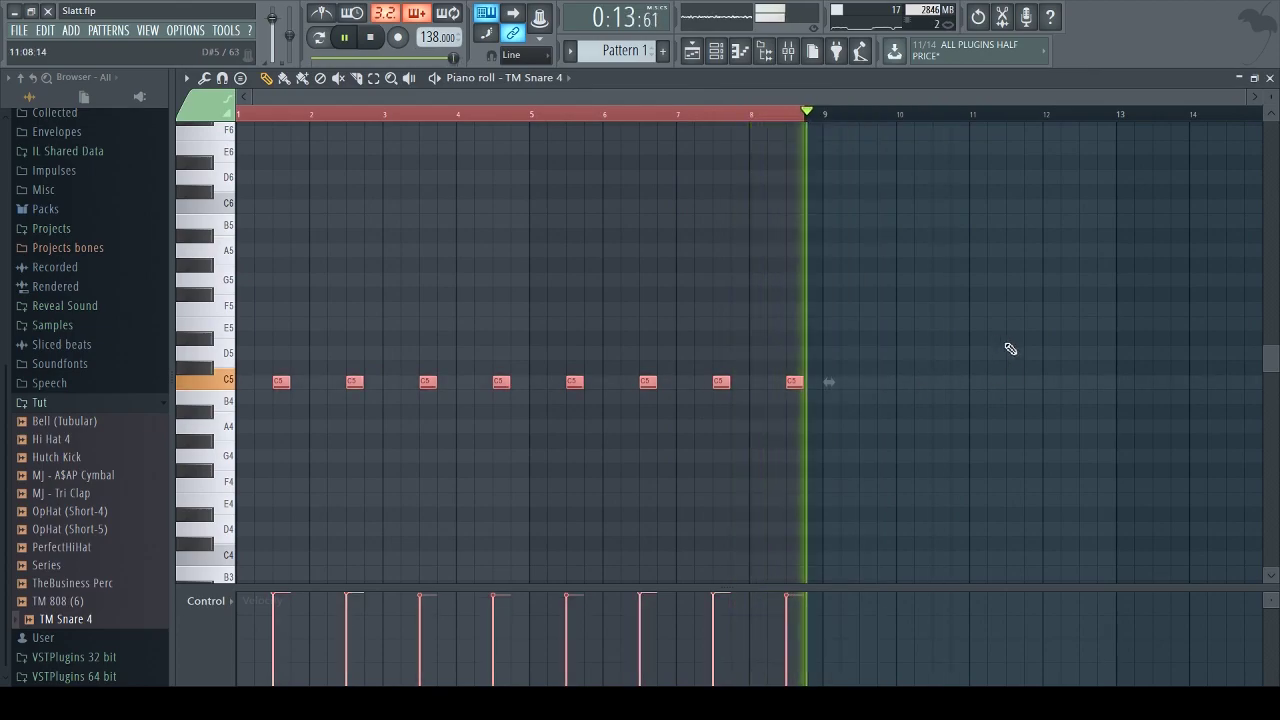
key(F7)
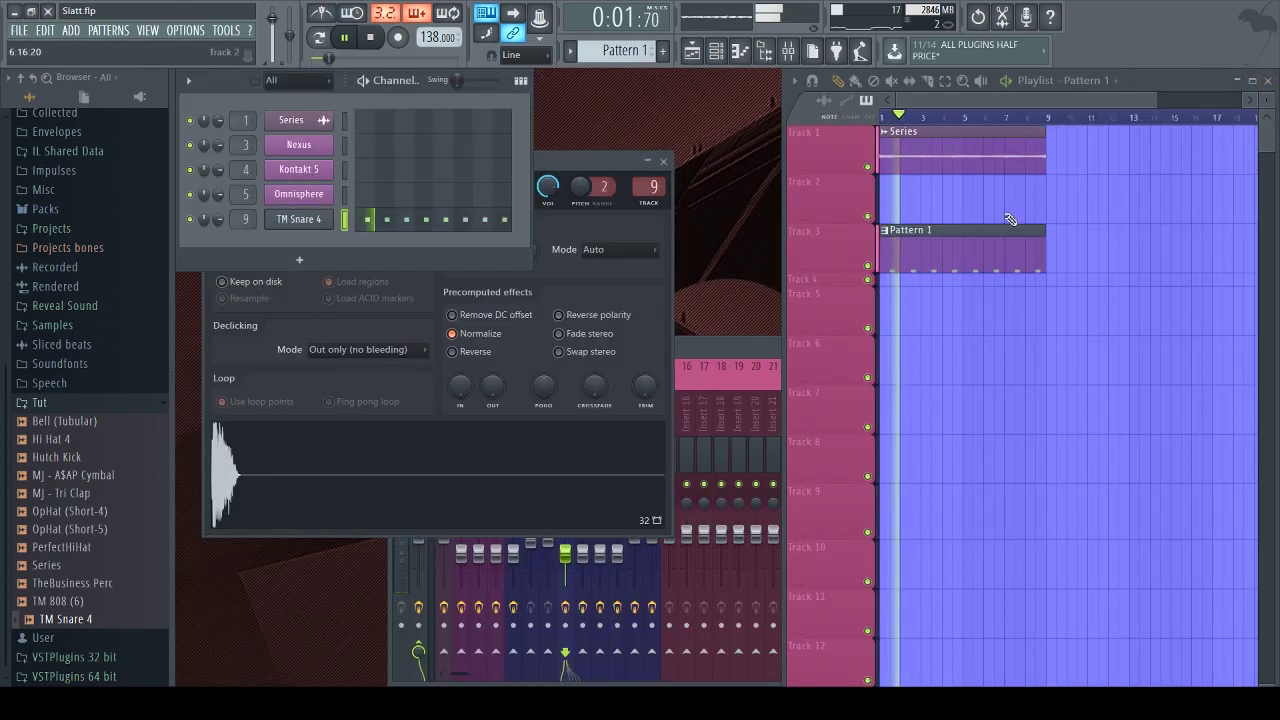
click(663, 161)
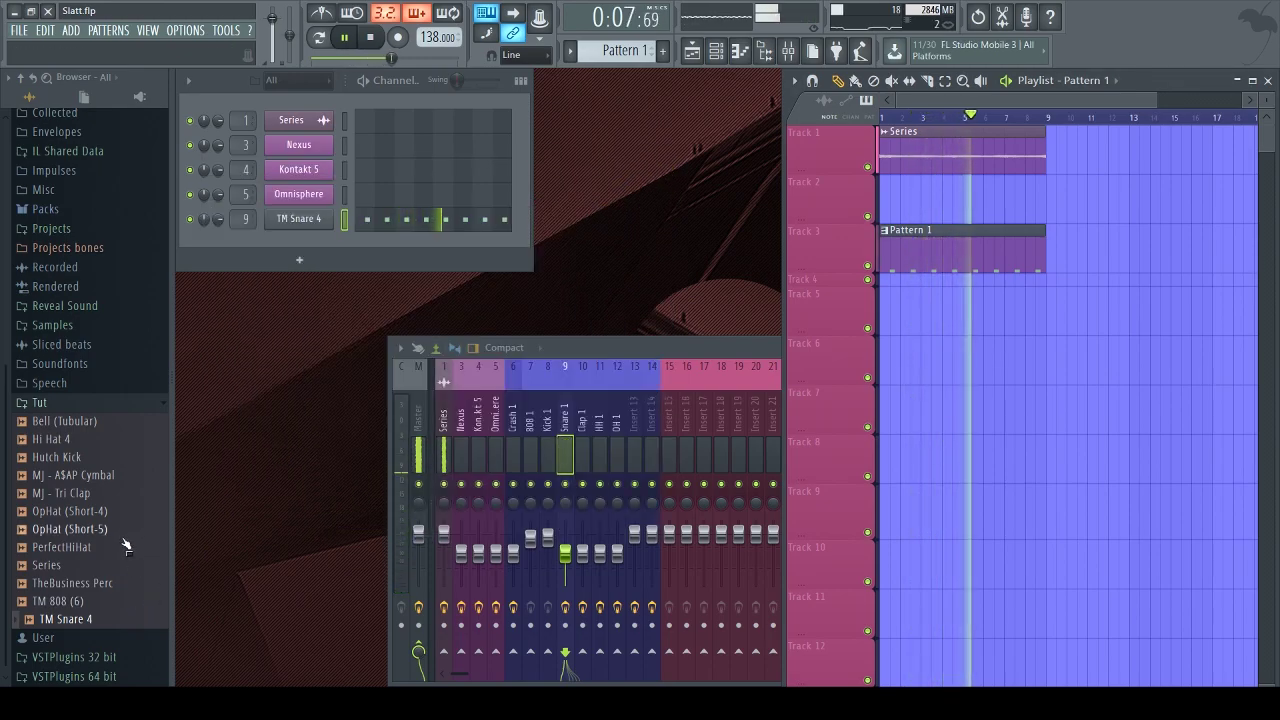
Add the MJ - Tri Clap sample to the channel rack below the snare and normalize it
drag(80, 494, 286, 243)
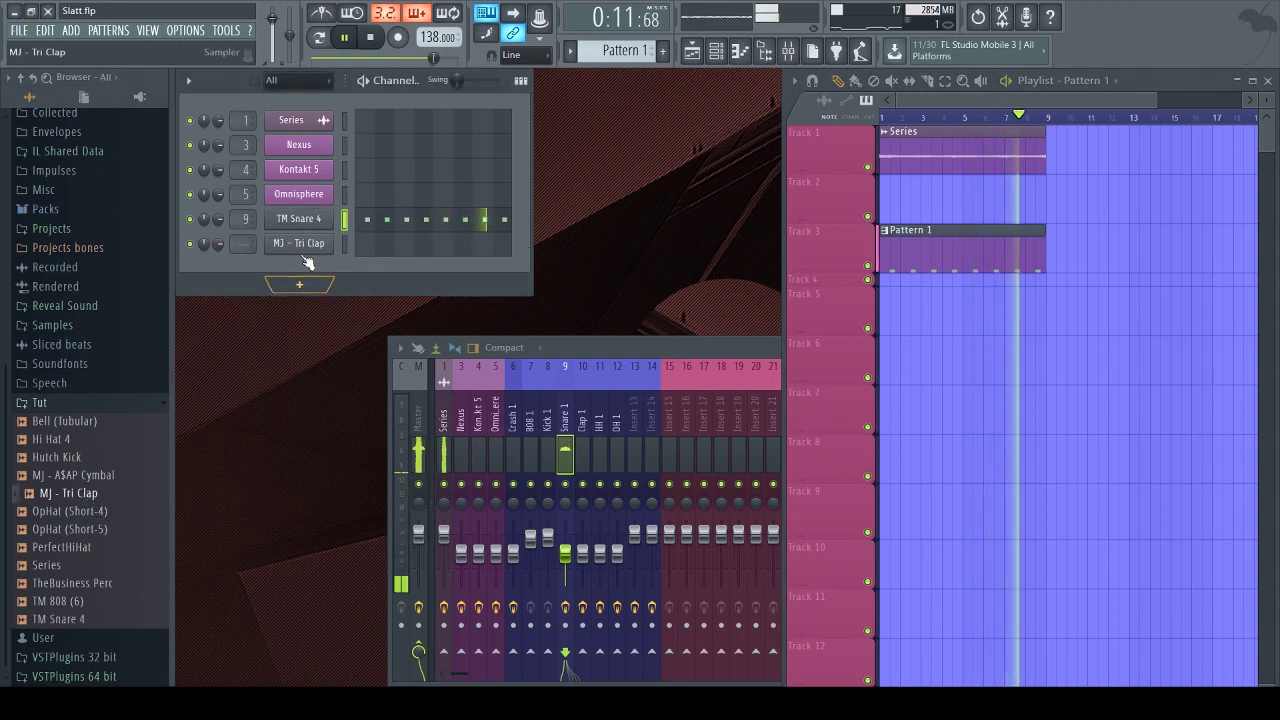
click(300, 243)
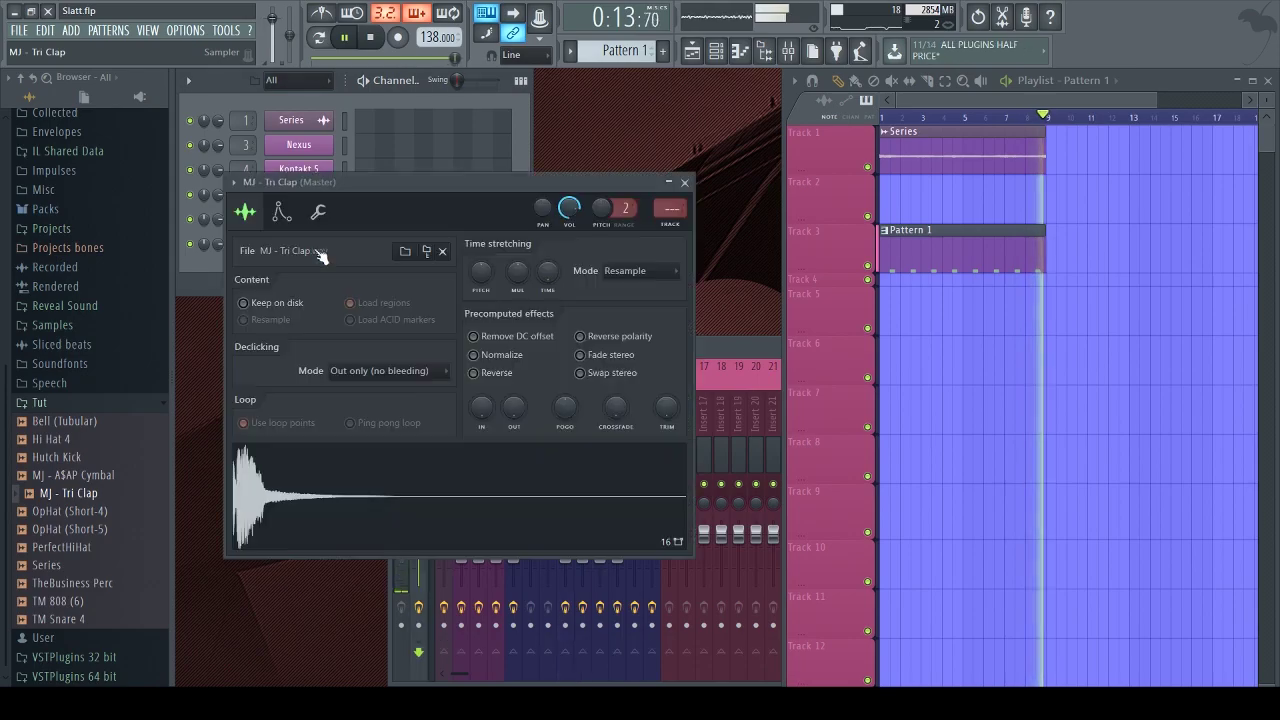
click(503, 358)
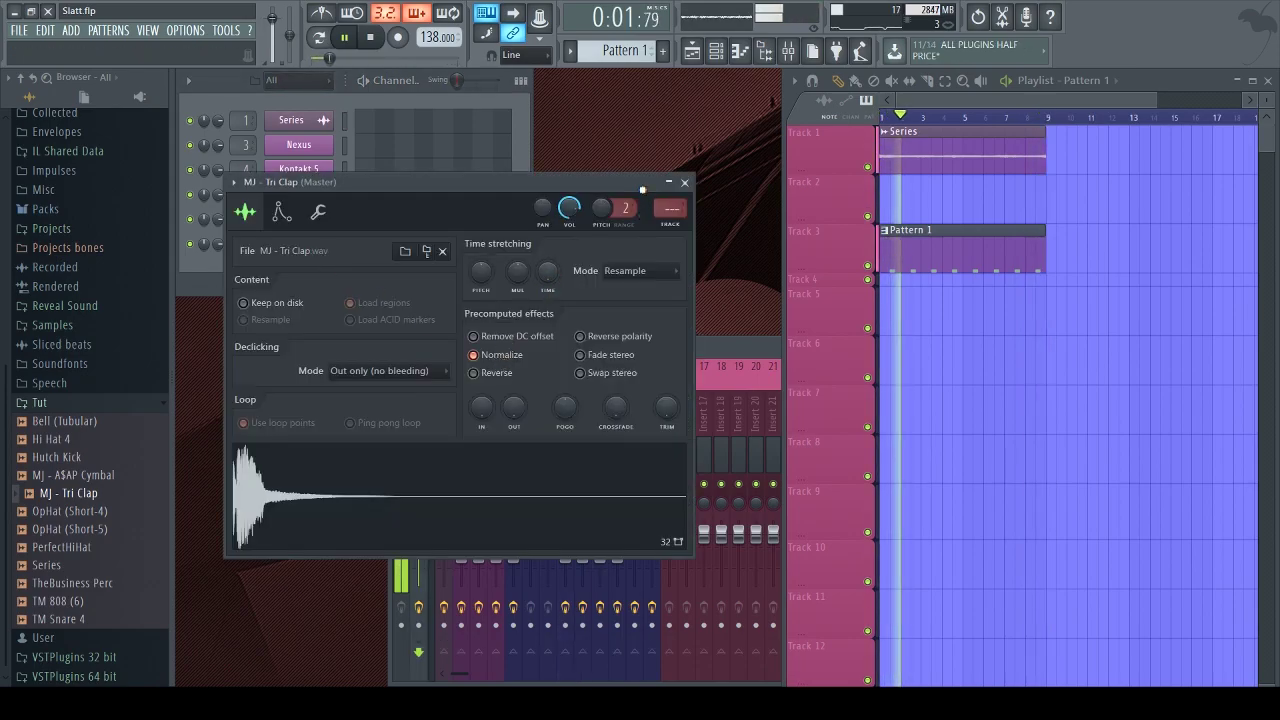
Route the MJ - Tri Clap channel to mixer track 10 and give it the same notes as the snare
drag(650, 191, 468, 129)
scroll(507, 153, up, 10)
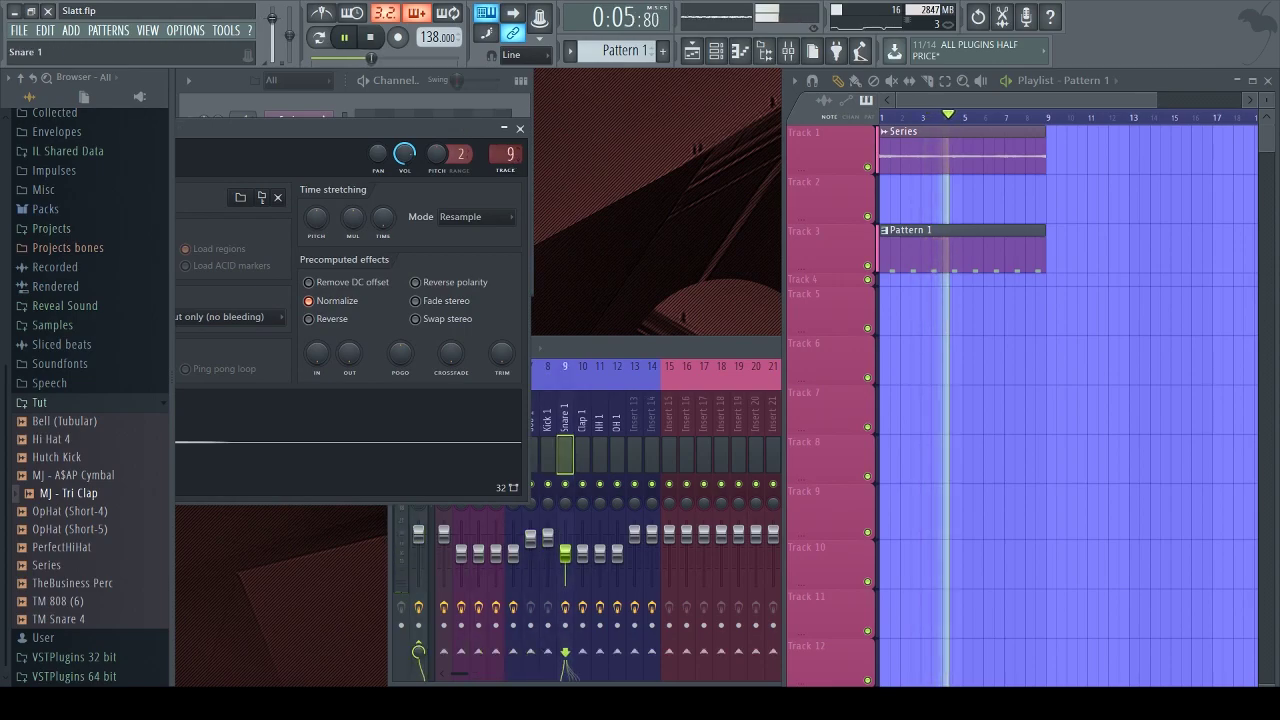
click(519, 128)
Check the Fruity Reeverb 2 settings on the Clap 1 mixer track and lower the track's volume to 41% (-15.6 dB)
click(590, 560)
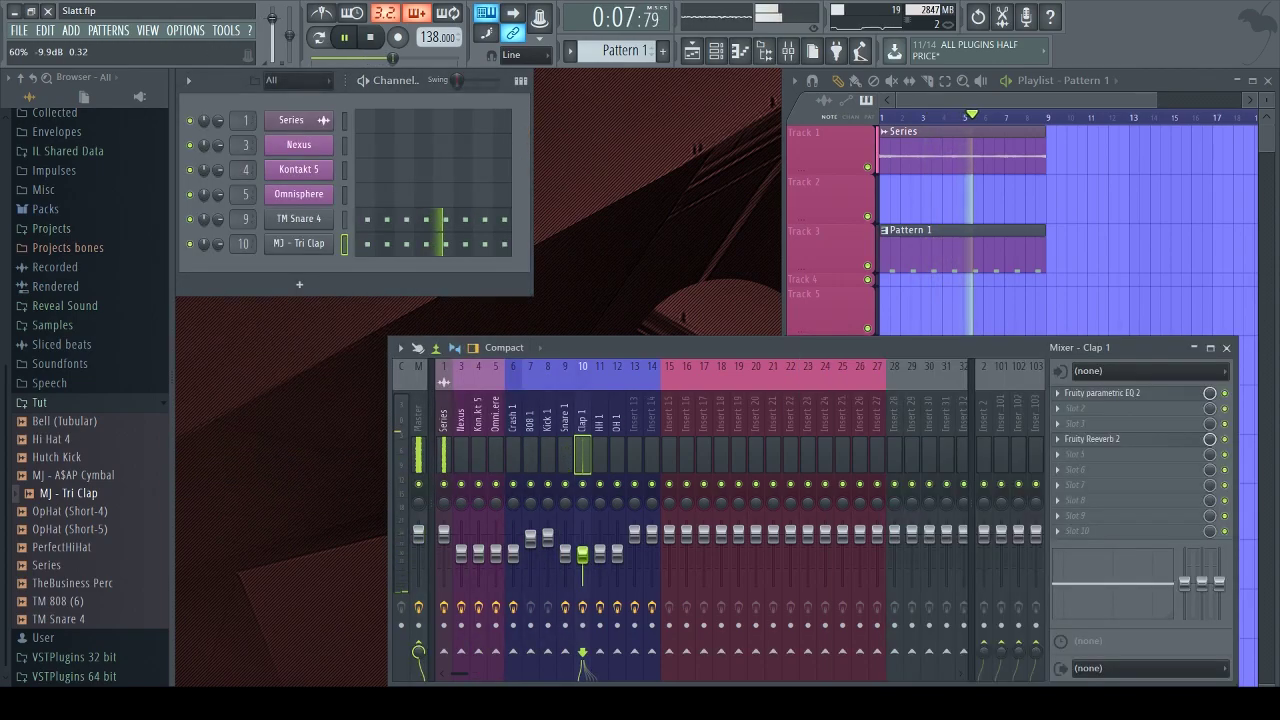
click(1097, 439)
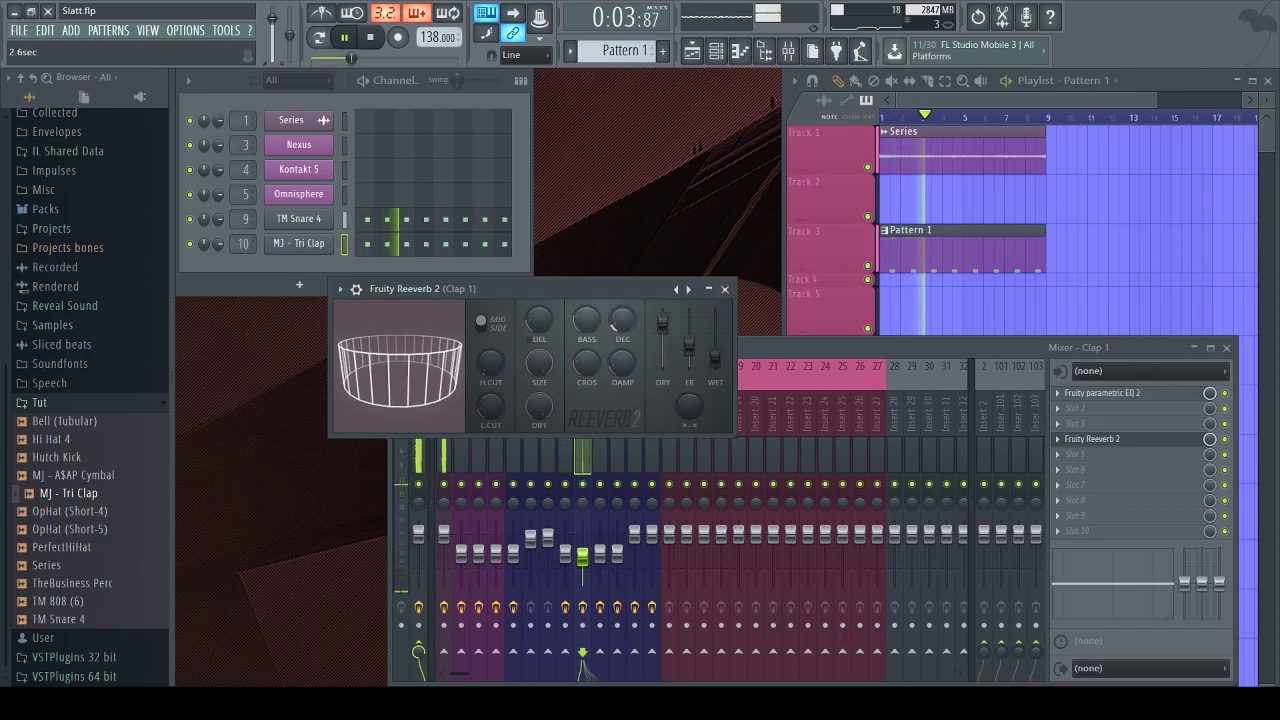
click(725, 289)
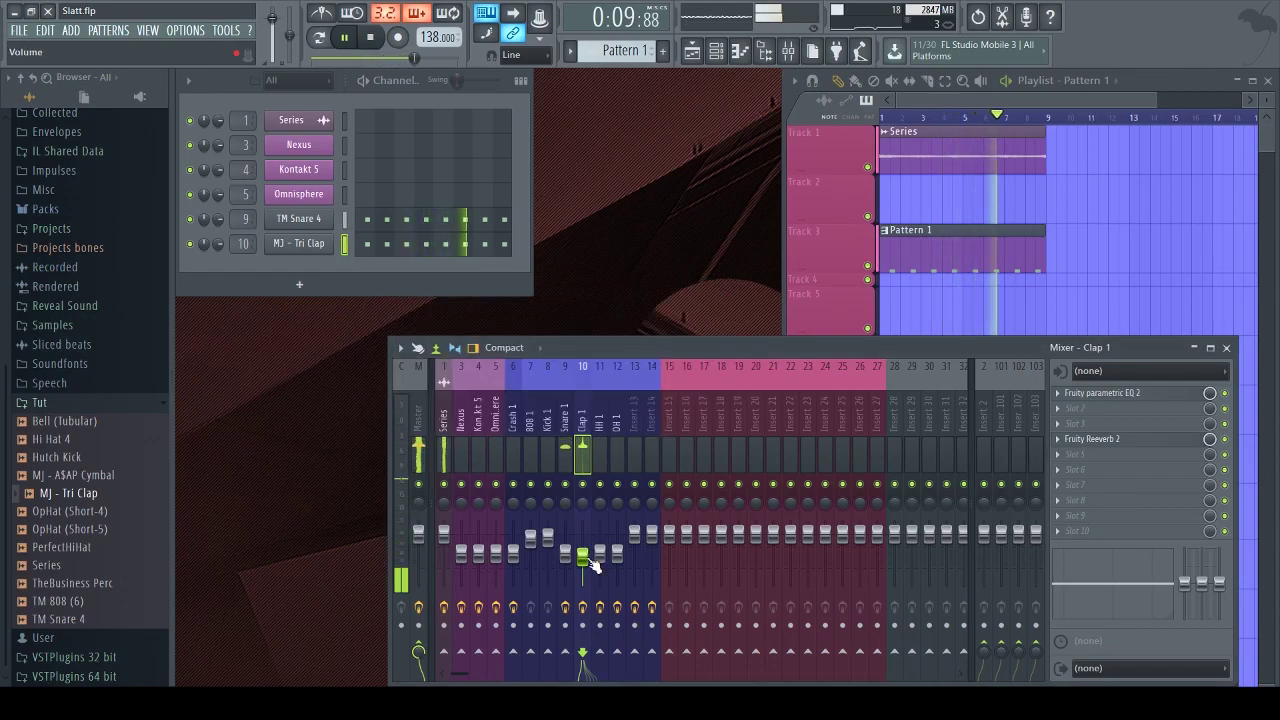
drag(591, 561, 590, 572)
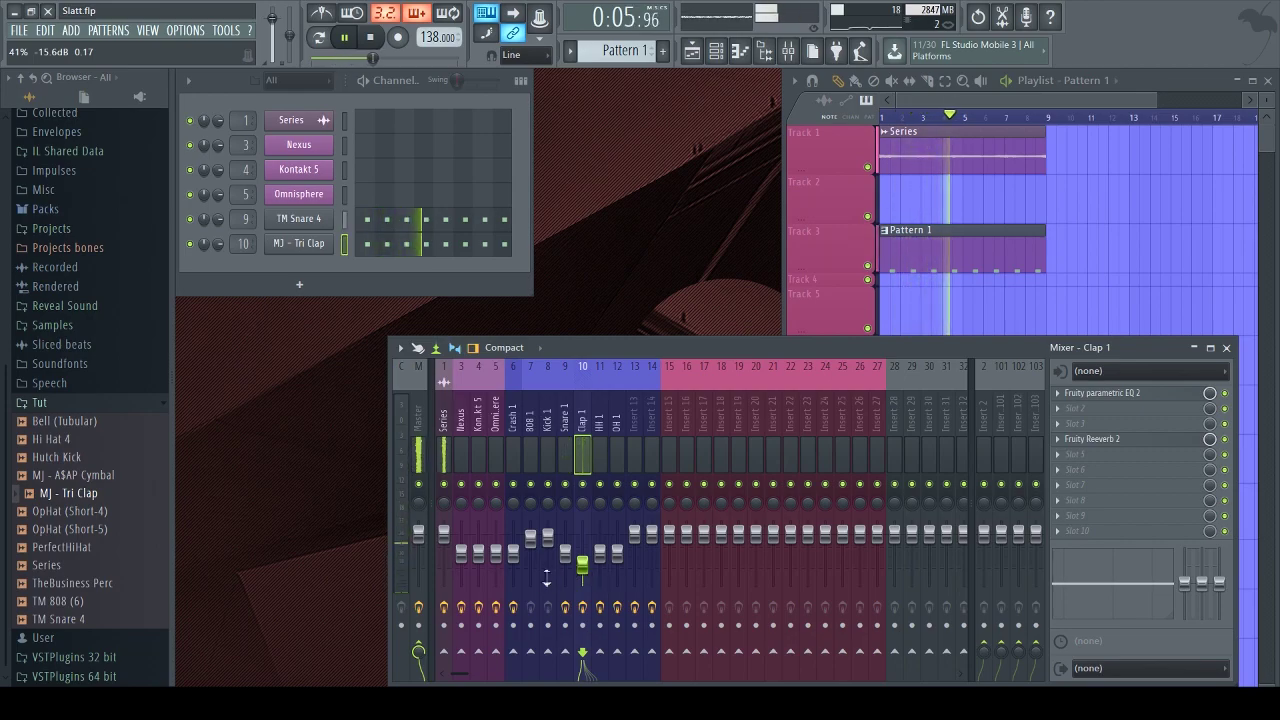
Lower the Snare 1 mixer track's volume slightly and stop playback
click(565, 555)
drag(565, 555, 565, 561)
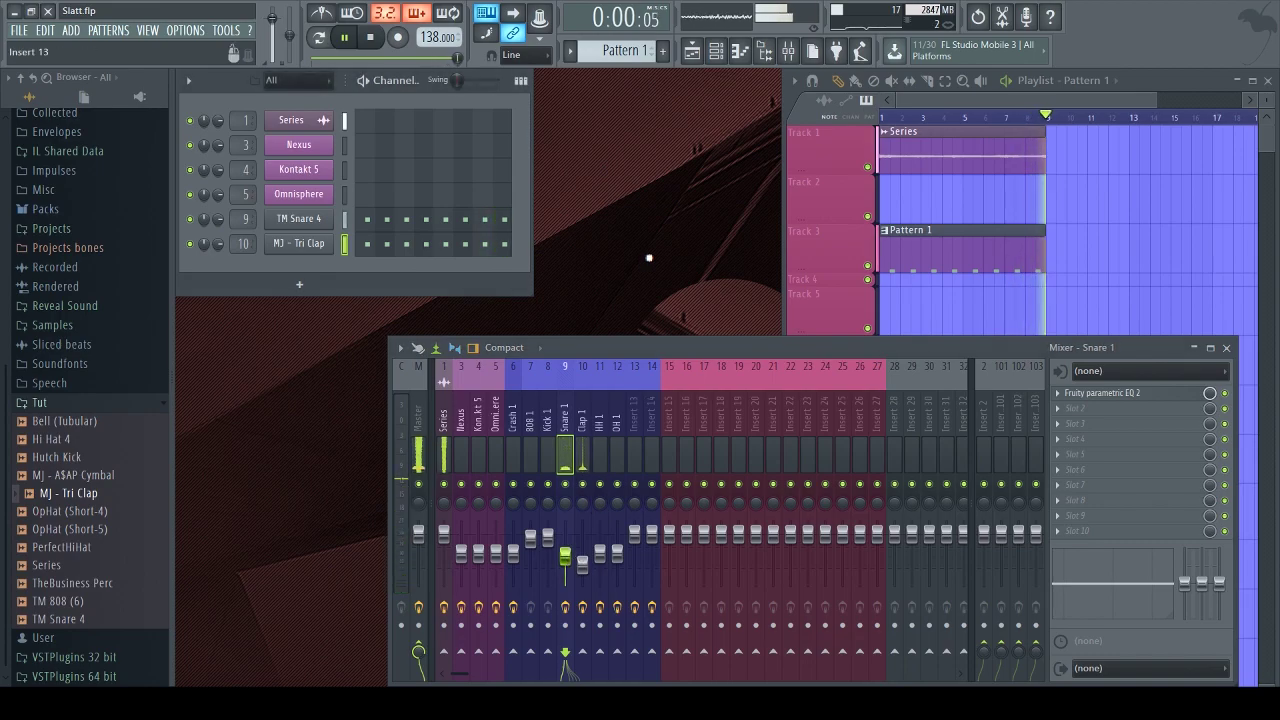
key(space)
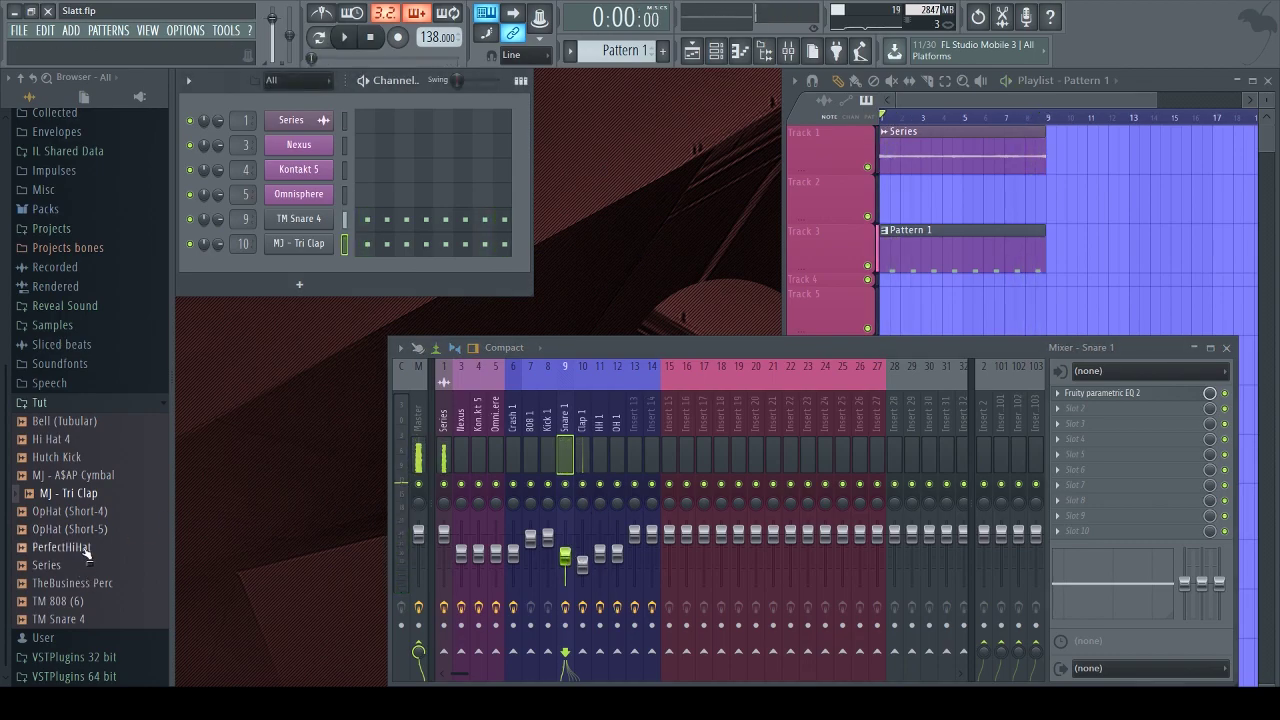
Add the PerfectHiHat sample to the channel rack below the clap and normalize it
drag(55, 547, 95, 540)
drag(300, 282, 300, 280)
click(299, 268)
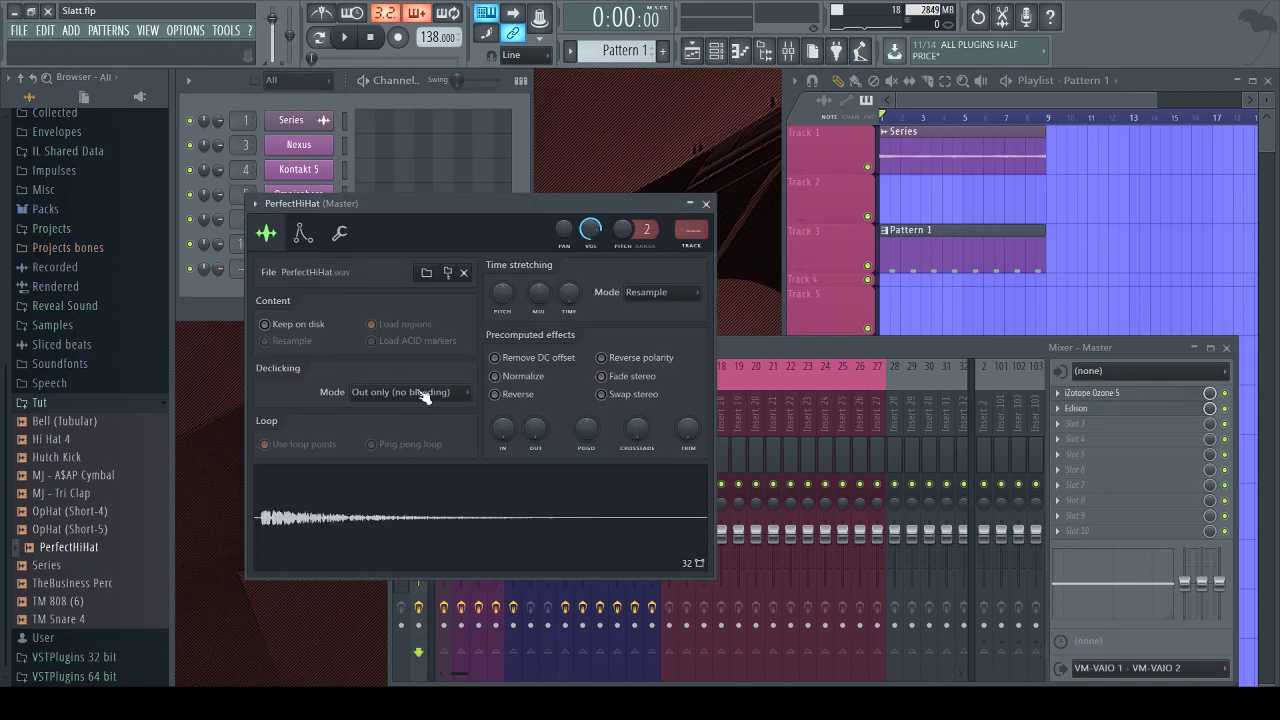
click(527, 380)
drag(620, 210, 452, 201)
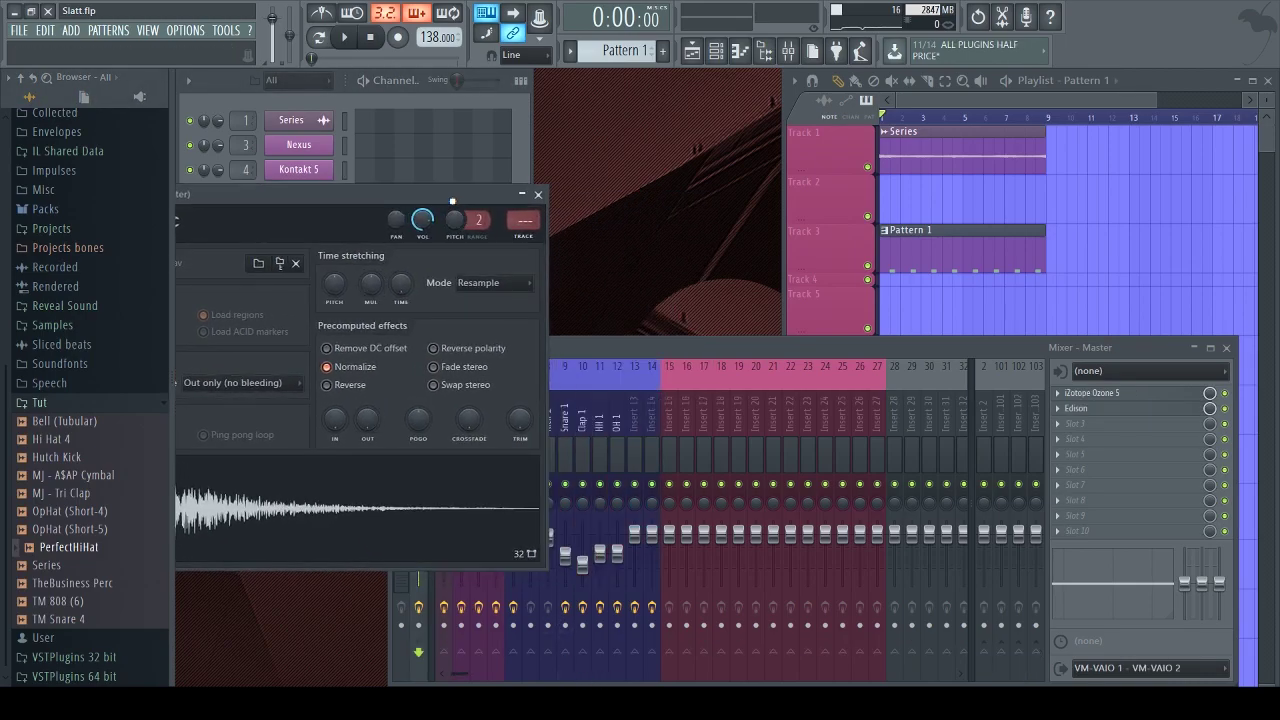
Route the PerfectHiHat channel to mixer track 11 and apply a steep low cut in that track's Fruity Parametric EQ 2
drag(524, 220, 524, 204)
click(537, 195)
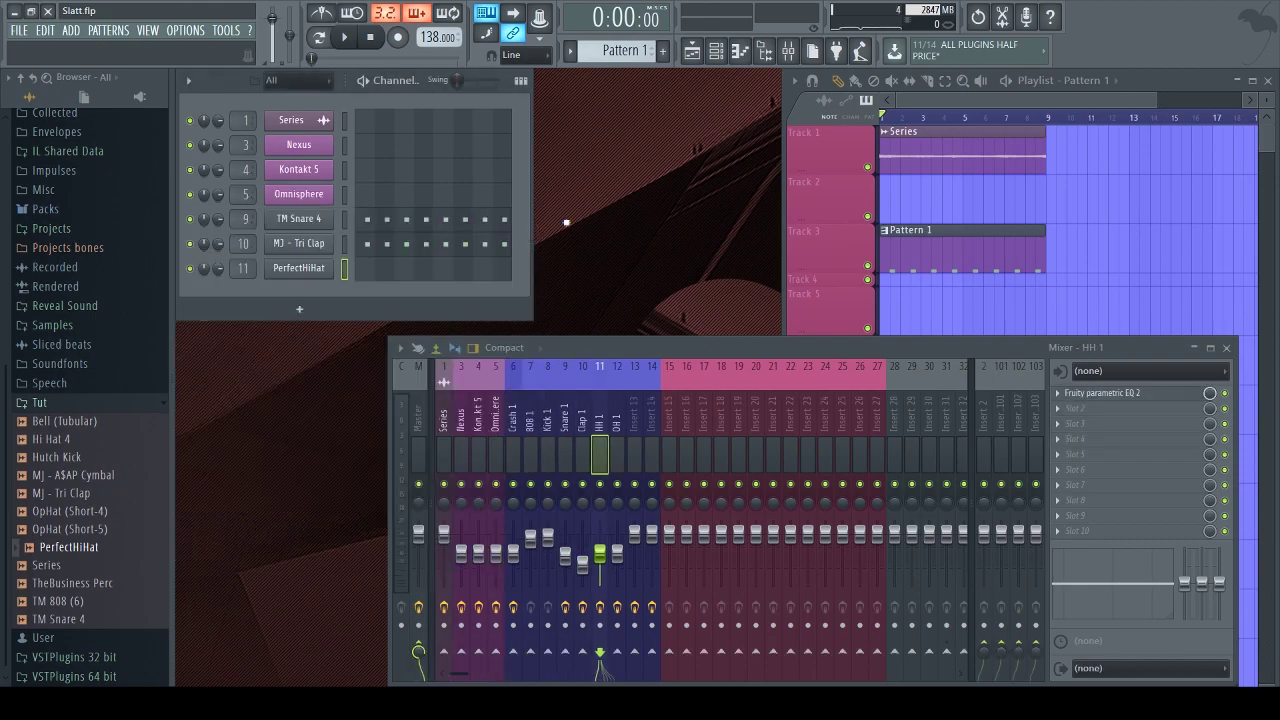
click(1150, 395)
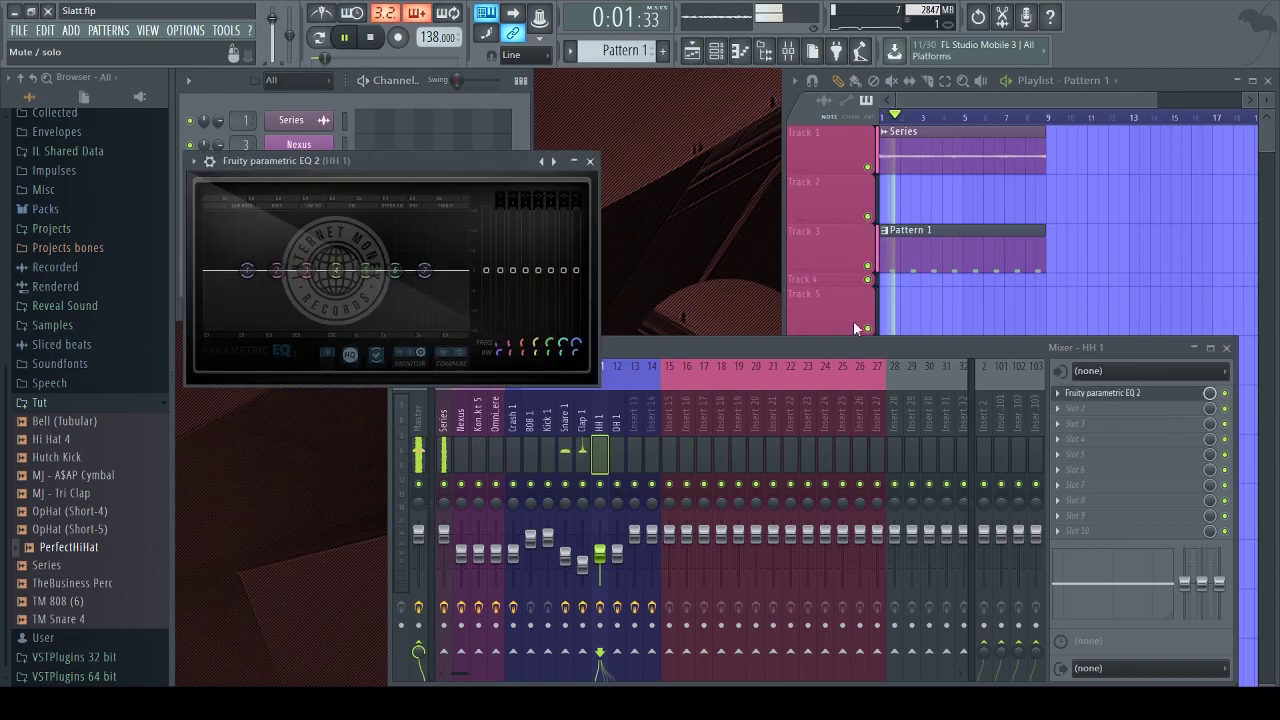
drag(249, 271, 500, 330)
drag(300, 160, 810, 210)
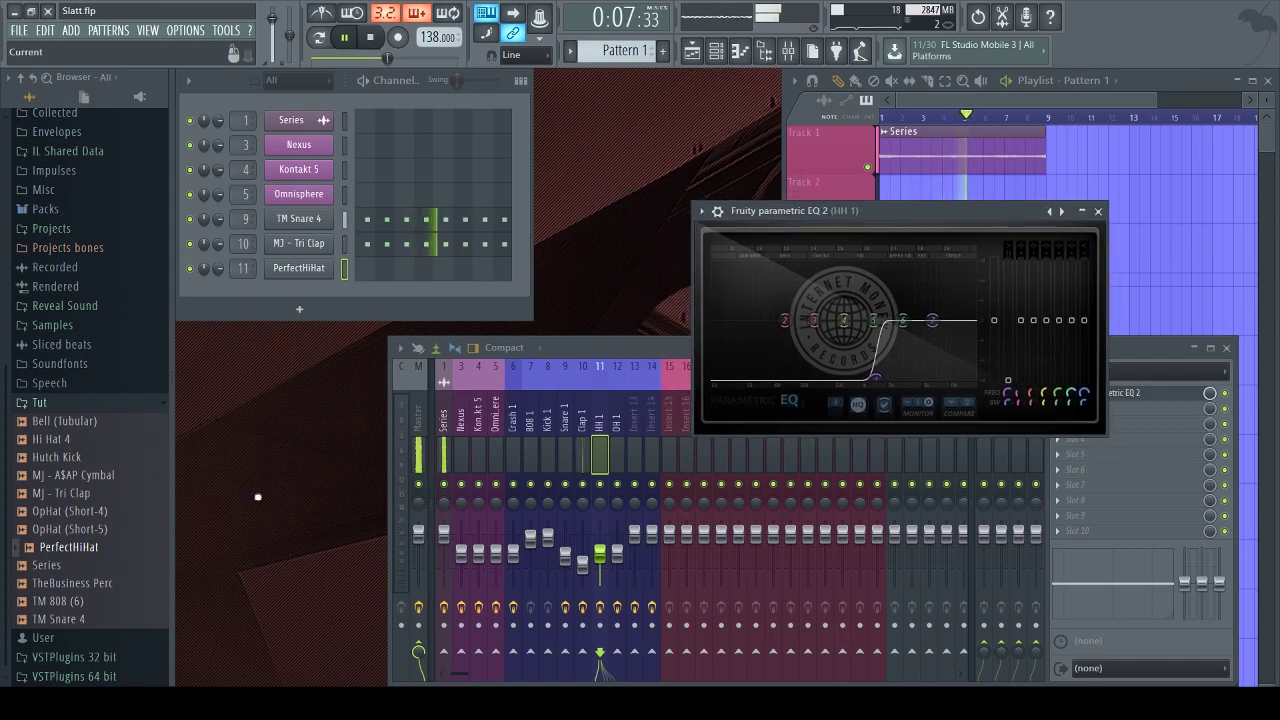
key(space)
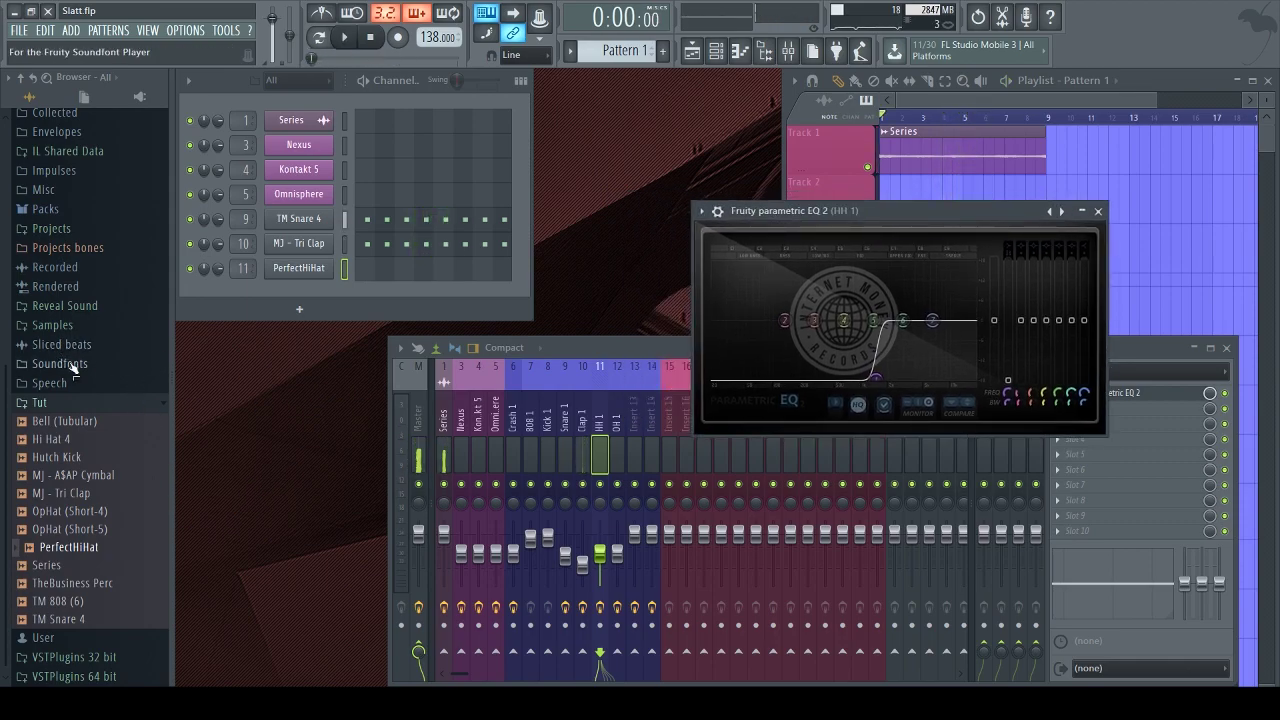
Load a hi-hat MIDI pattern from the Balance MIDI Kit folder into the PerfectHiHat channel
scroll(75, 368, up, 4)
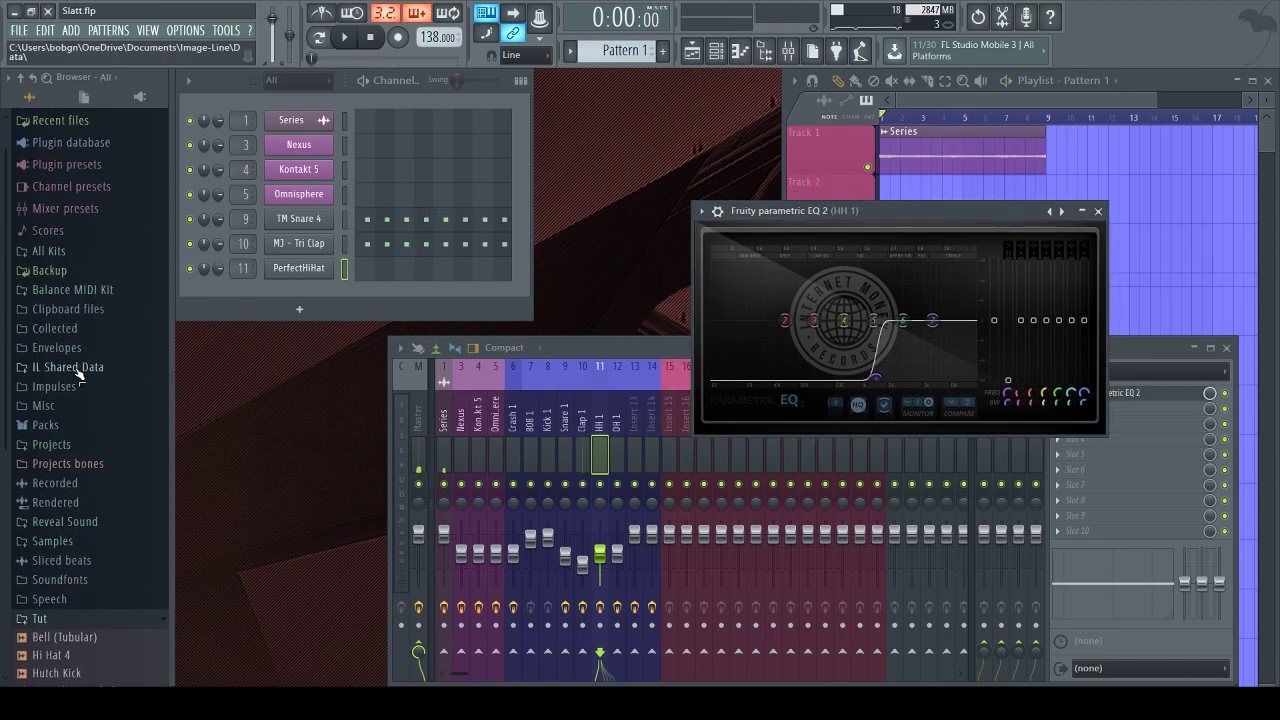
click(90, 291)
click(87, 314)
scroll(90, 400, down, 10)
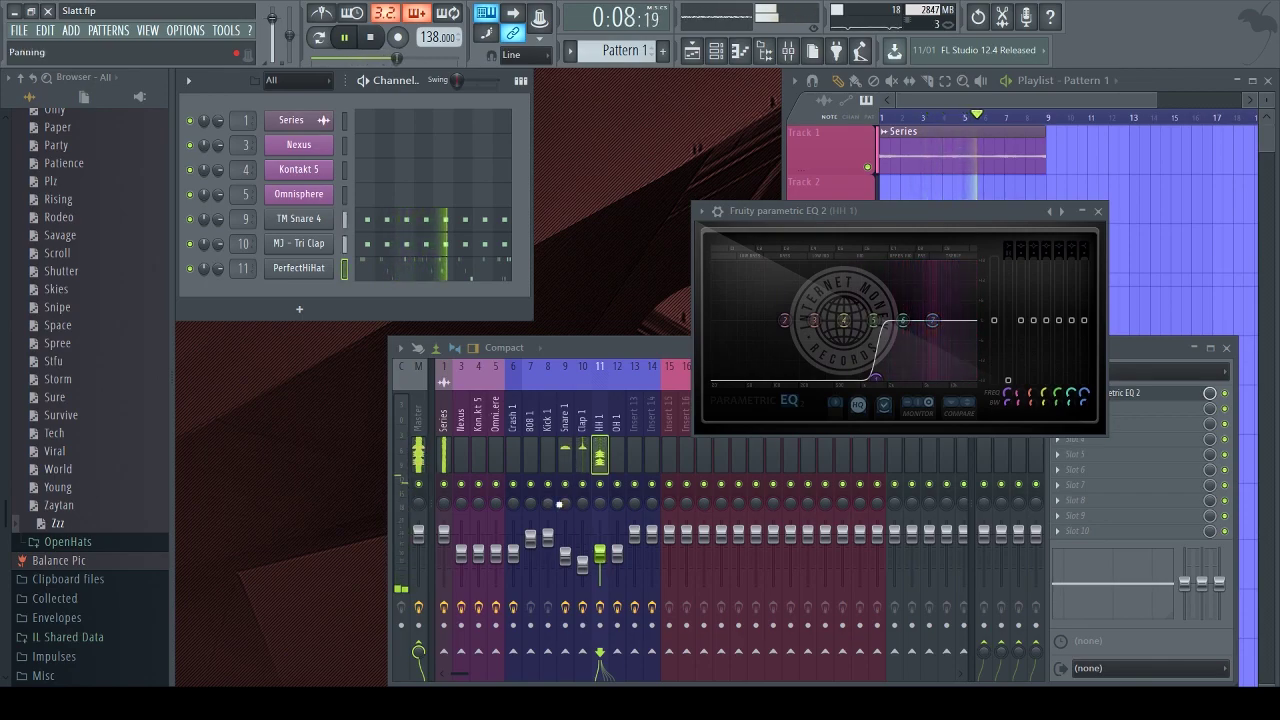
Lower the HH 1 mixer track's volume and readjust the low-cut band in its Fruity Parametric EQ 2
drag(600, 553, 600, 574)
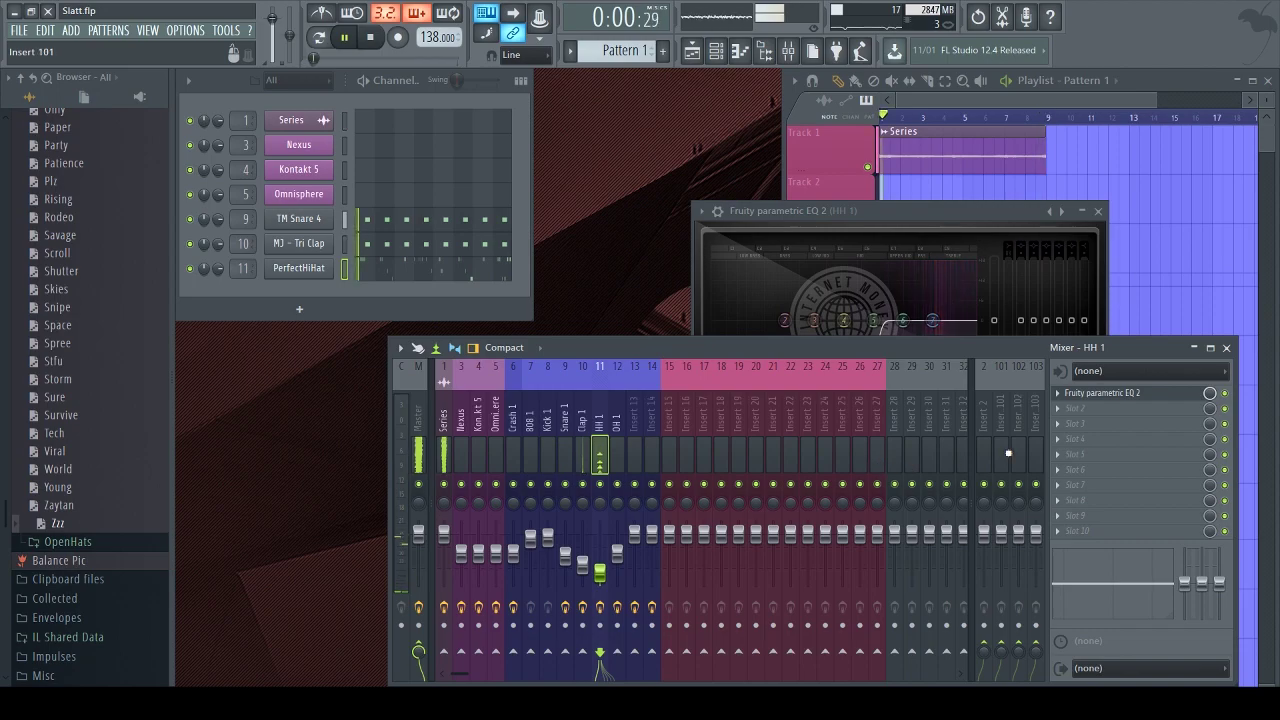
click(1090, 395)
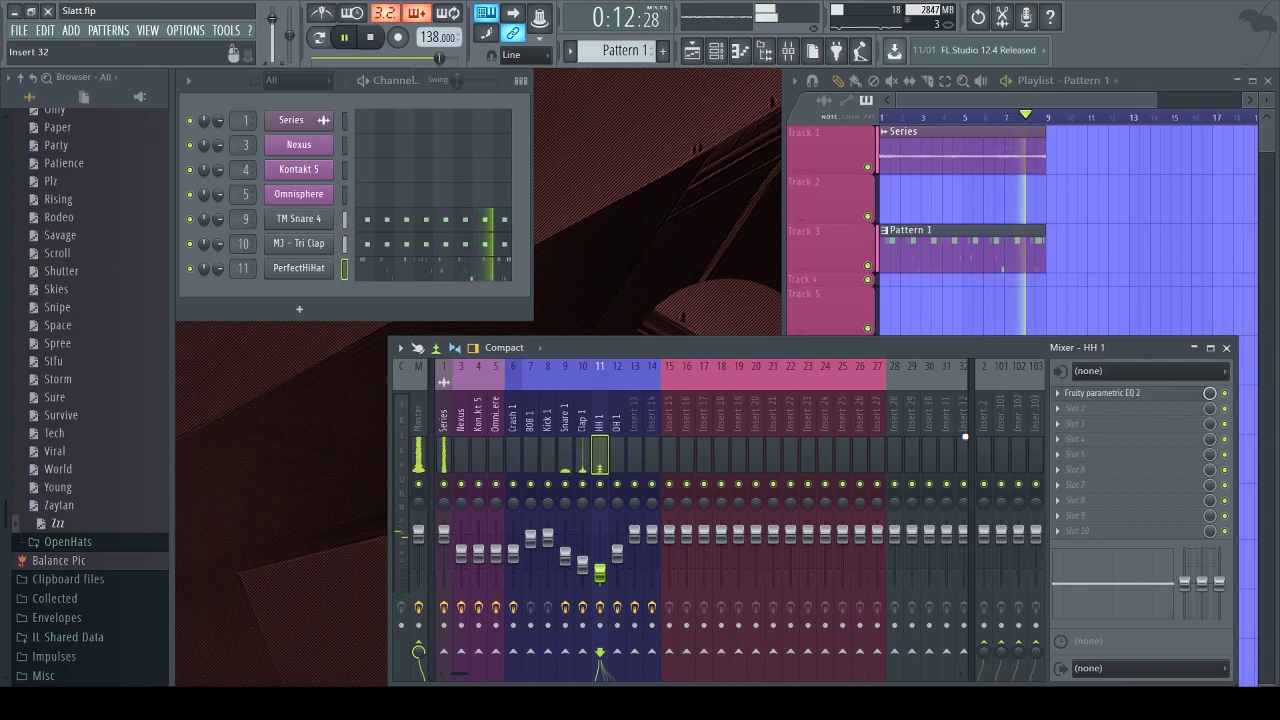
click(1120, 393)
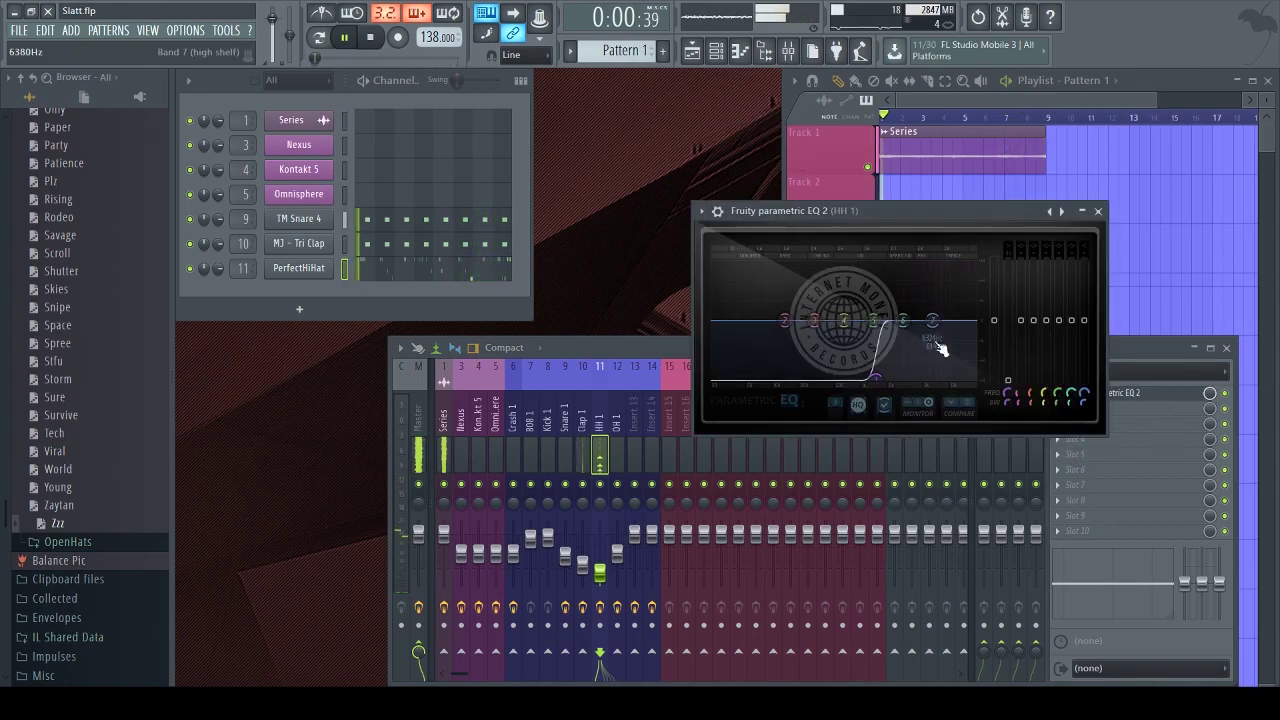
drag(890, 326, 862, 353)
click(1098, 211)
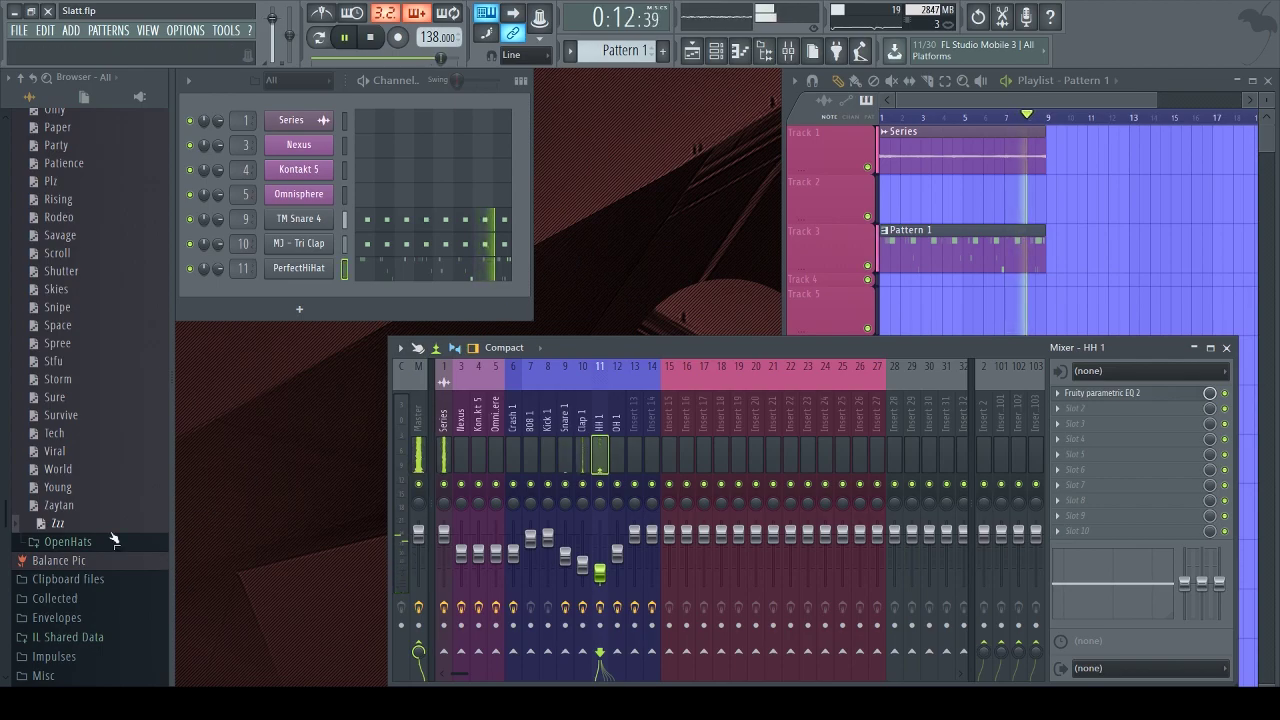
Add the Hi Hat 4 sample from the Tut folder as a new channel below PerfectHiHat
scroll(97, 530, down, 5)
click(45, 618)
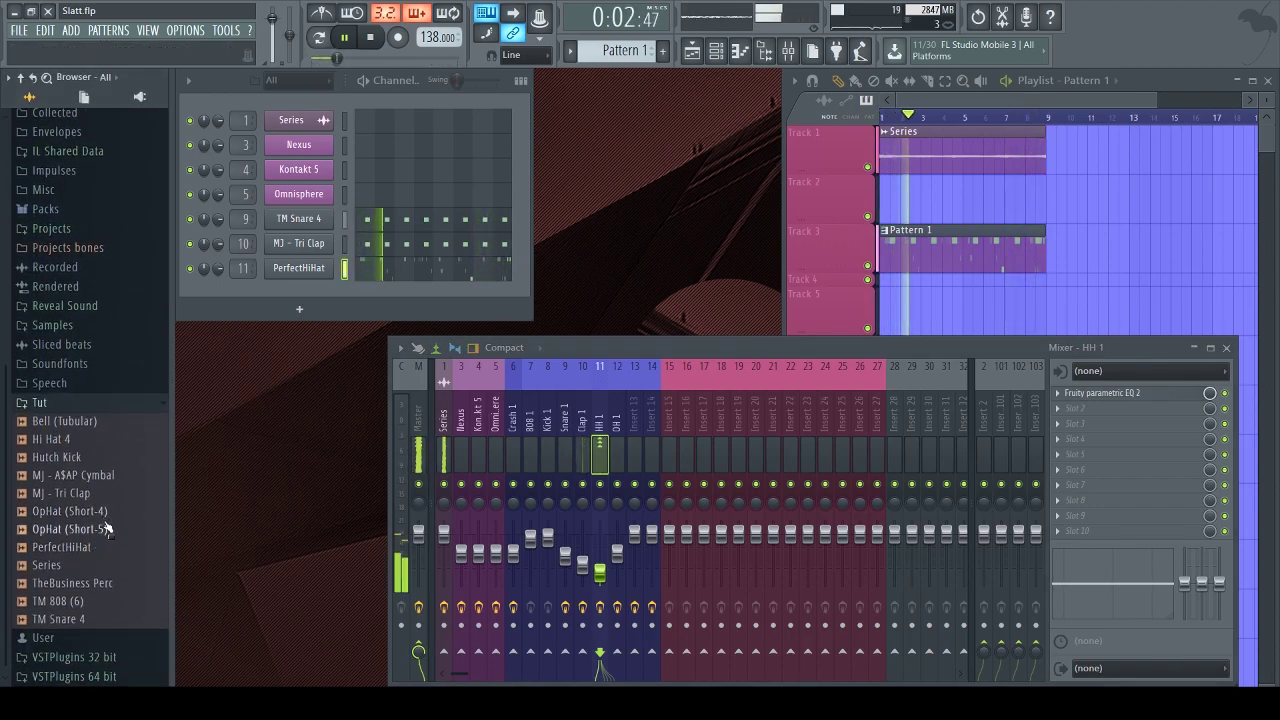
click(108, 549)
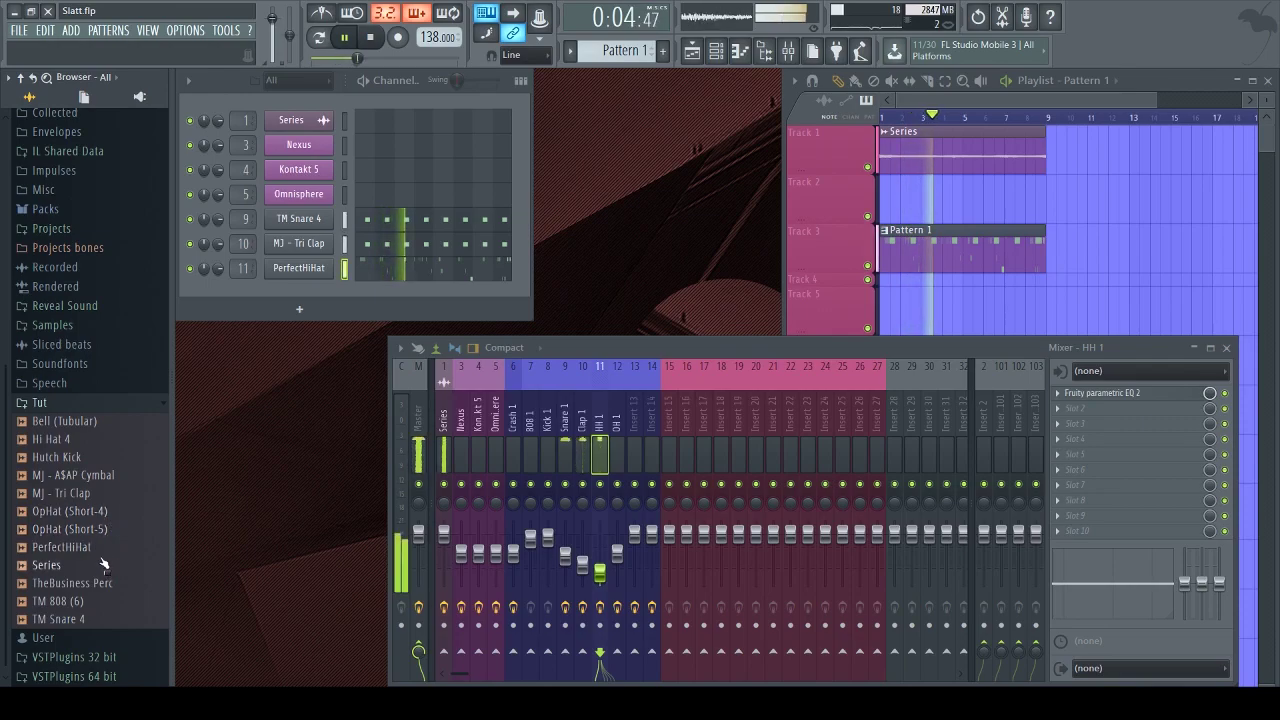
drag(104, 453, 238, 364)
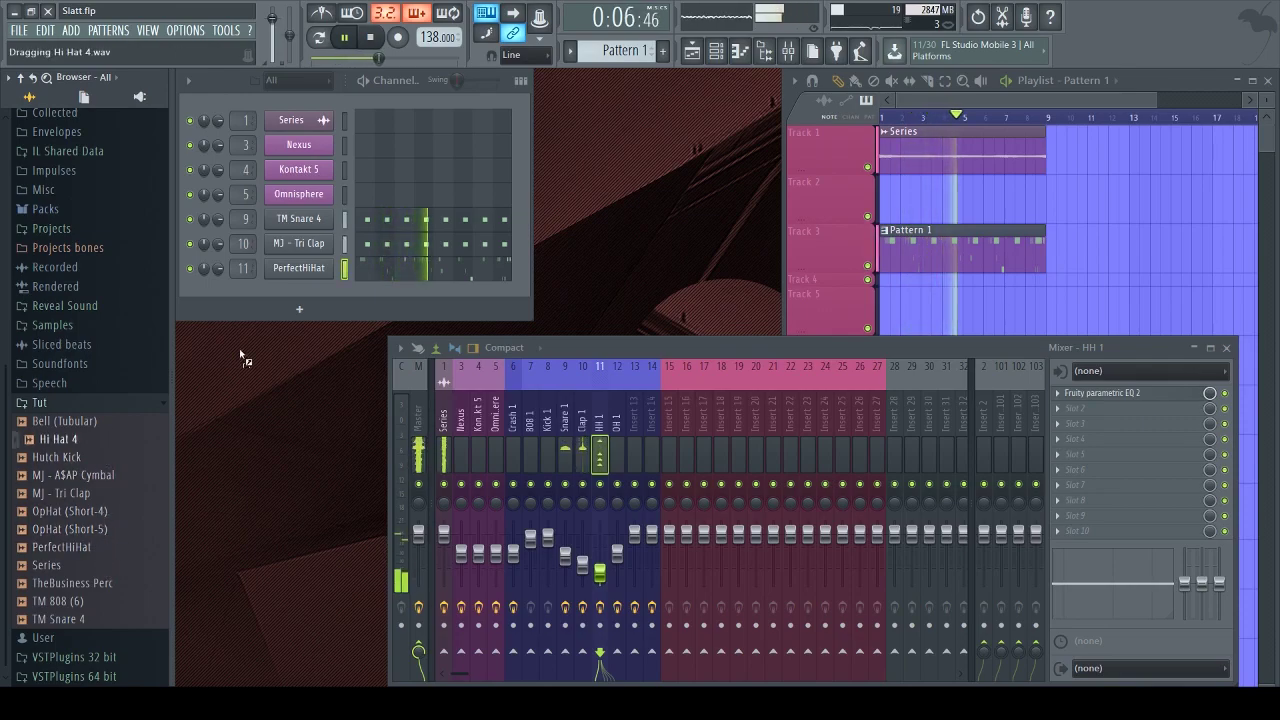
drag(301, 286, 307, 293)
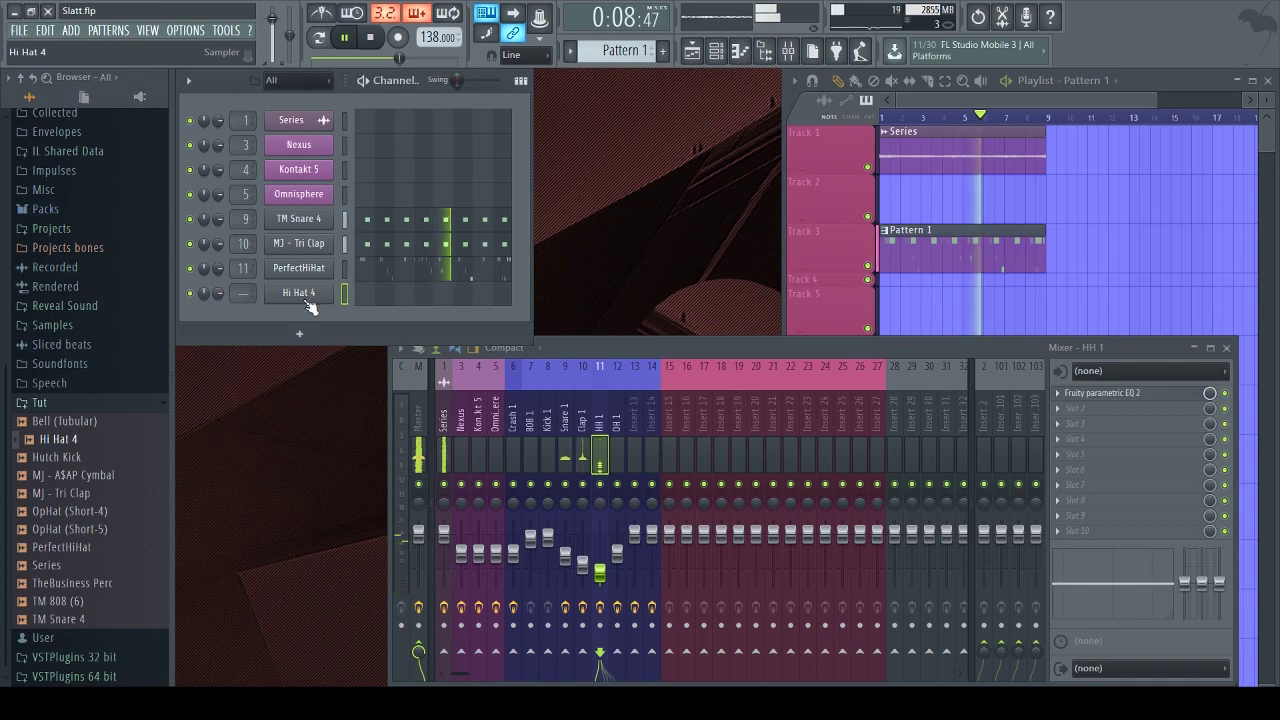
Set the snap to 1/6 step and place short Hi Hat 4 notes on C5 every half beat over bar 1's first two beats
key(F7)
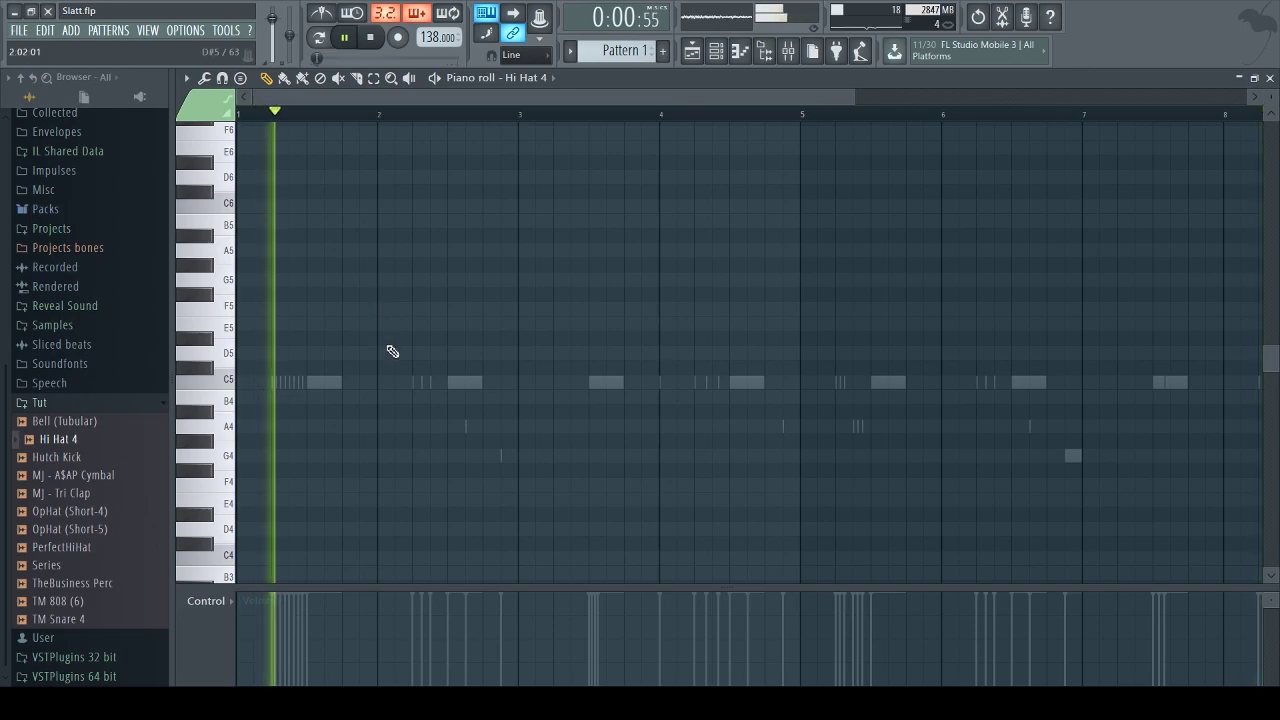
click(252, 381)
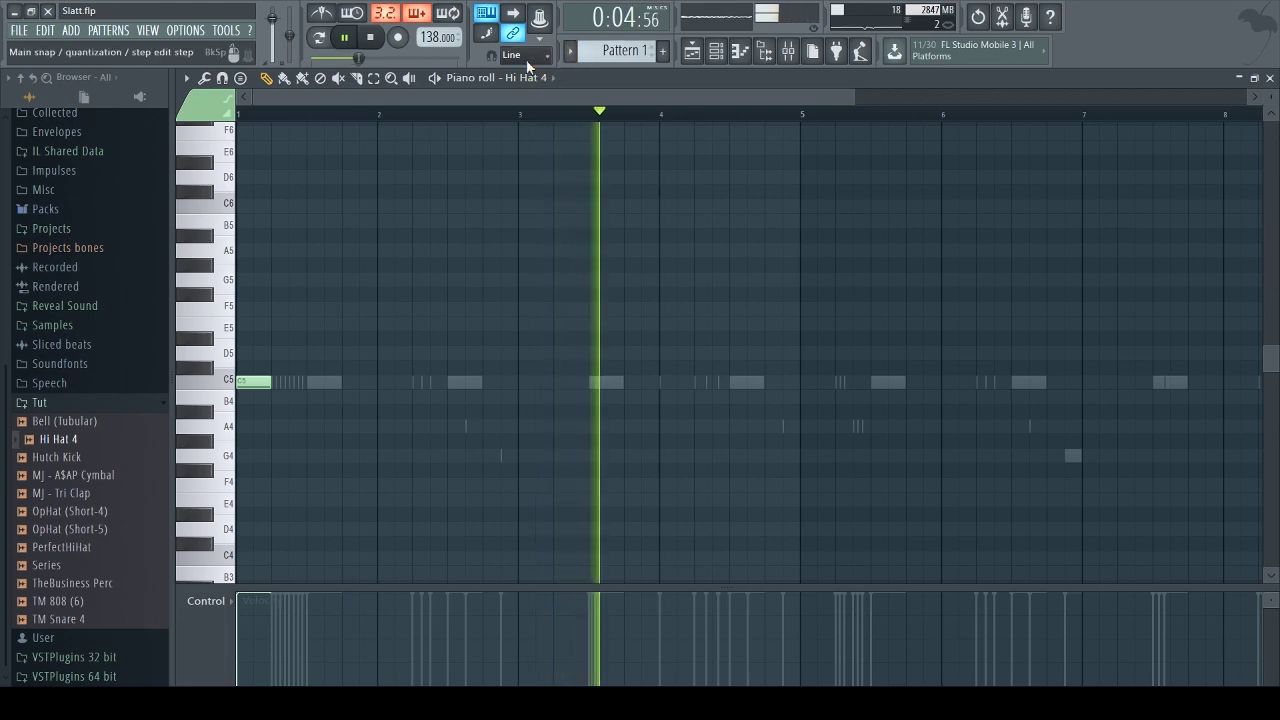
right_click(252, 381)
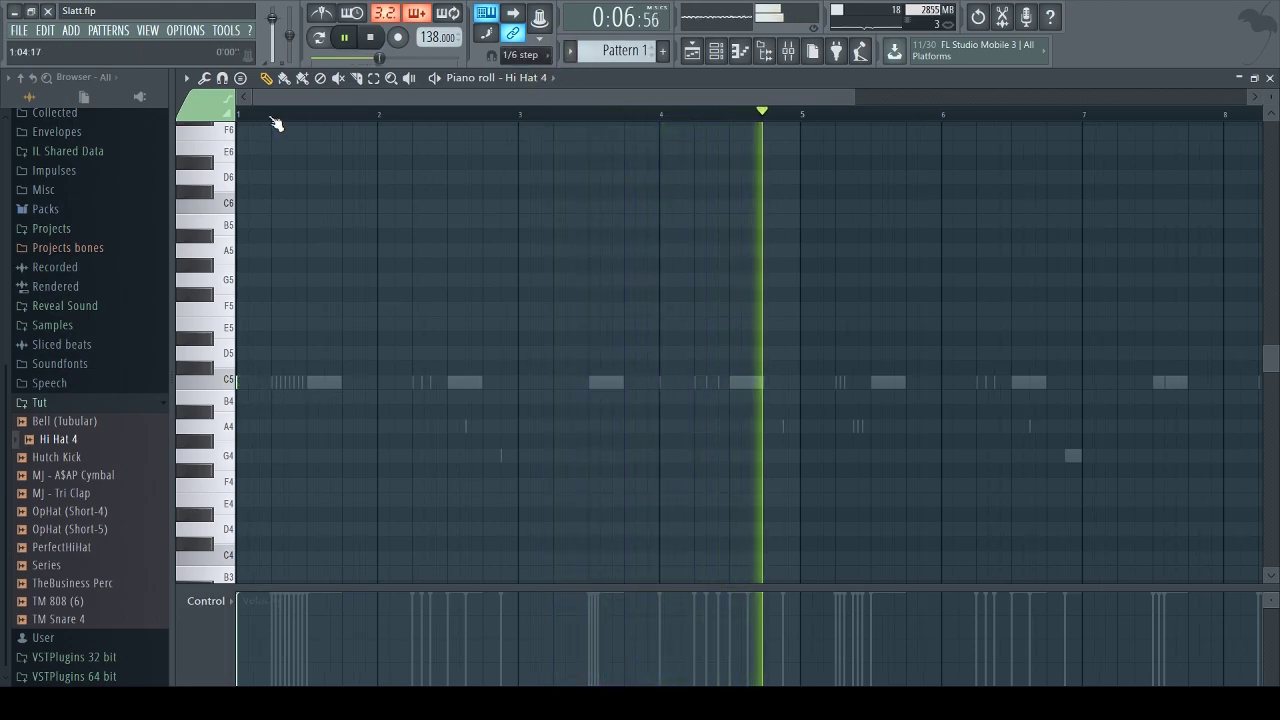
scroll(271, 120, up, 2)
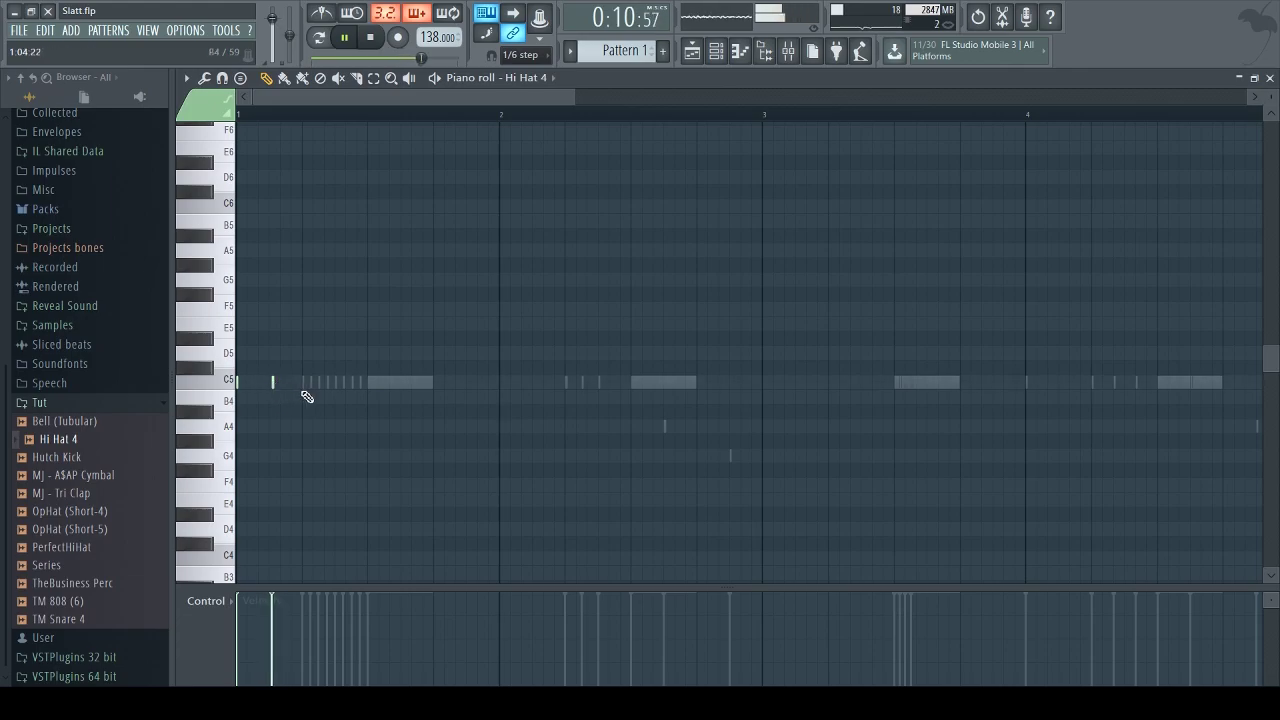
scroll(271, 120, up, 2)
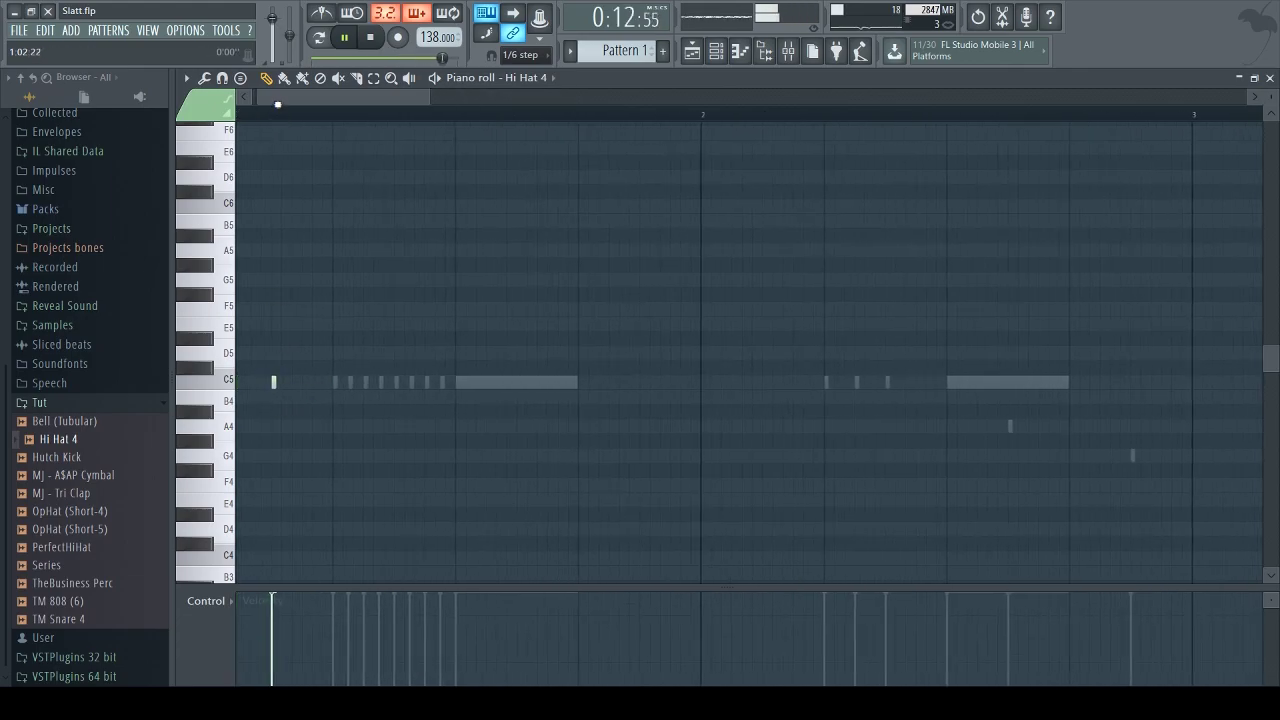
click(361, 381)
click(422, 381)
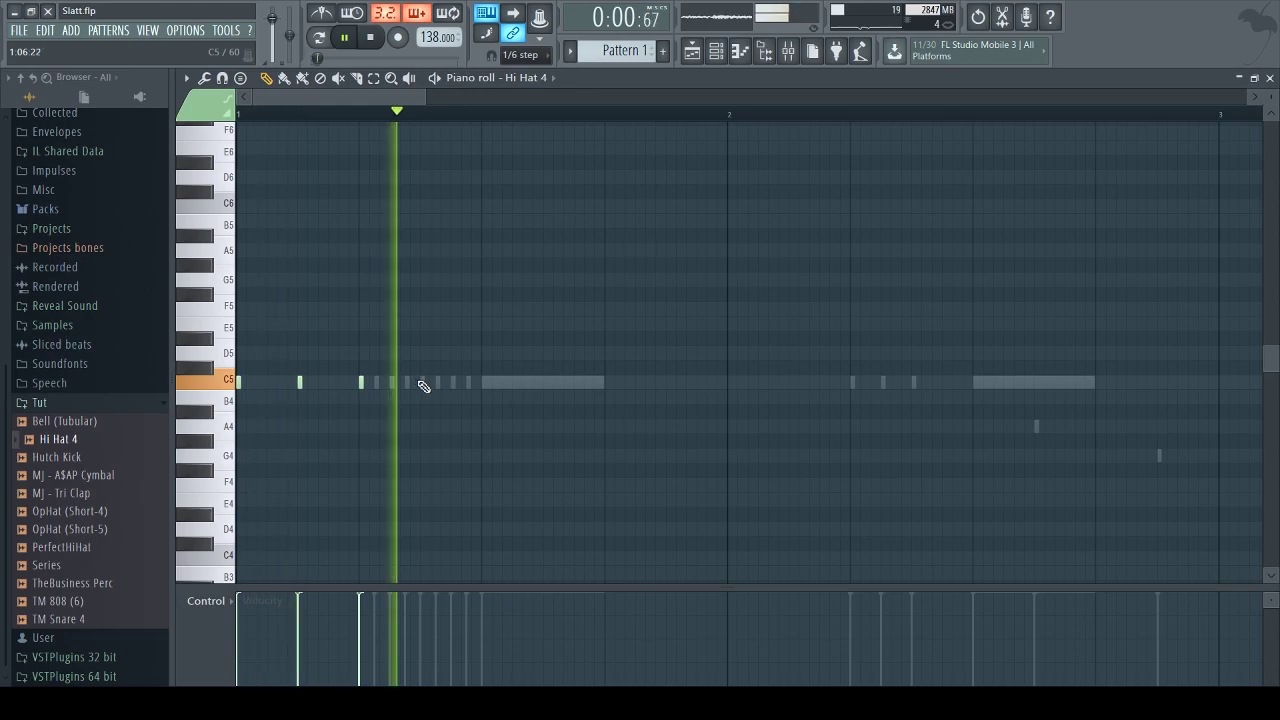
click(1270, 80)
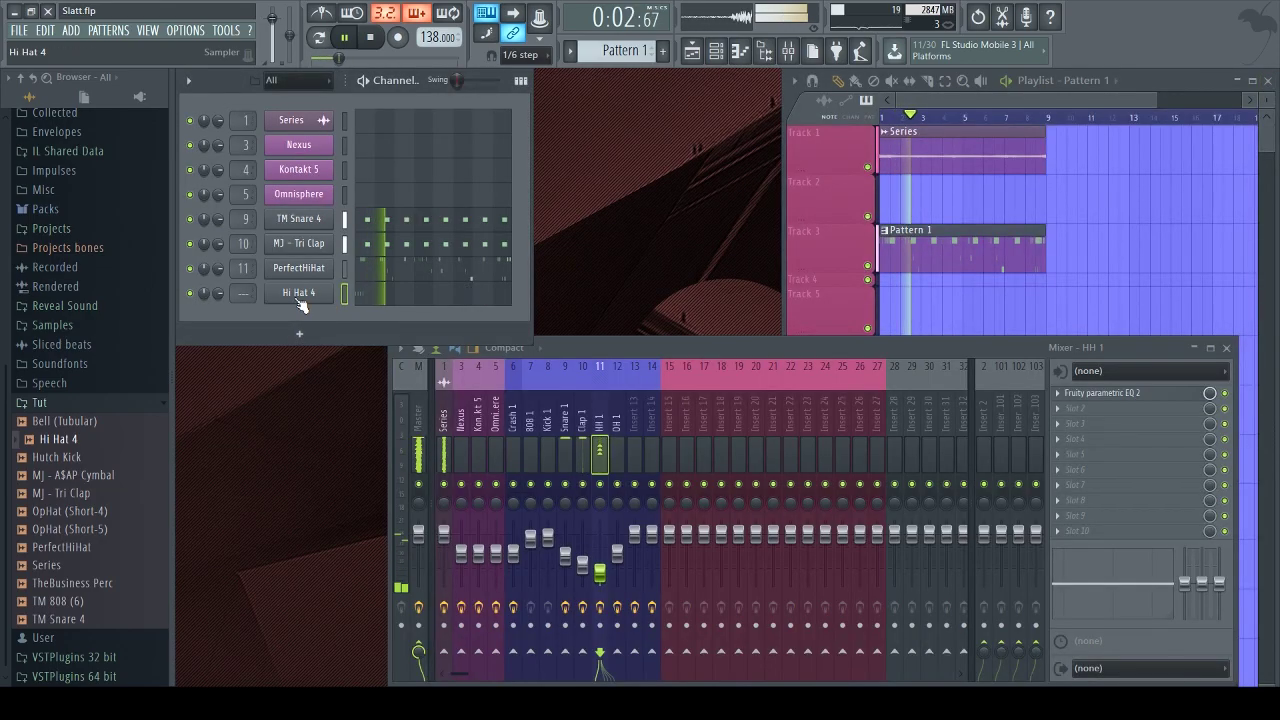
Normalize the Hi Hat 4 sample and give the channel its own mixer track at position 11 with volume at 30% (-19.7 dB)
click(297, 294)
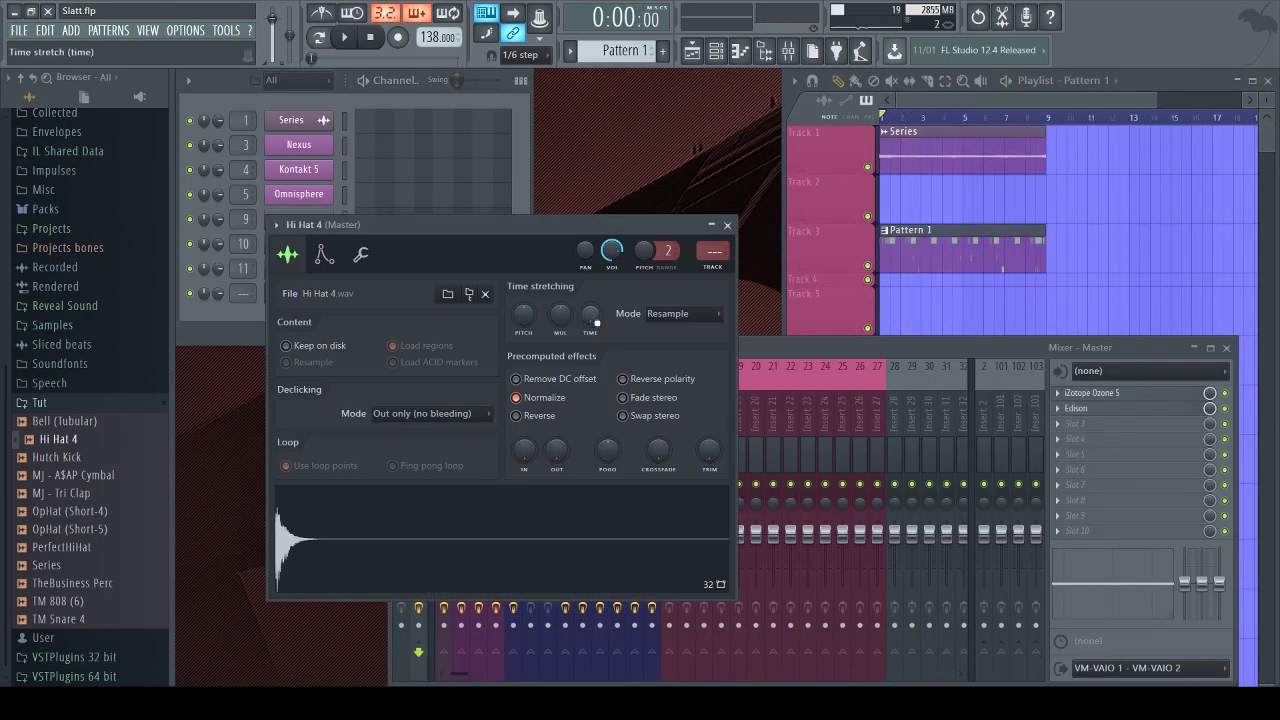
key(ctrl+l)
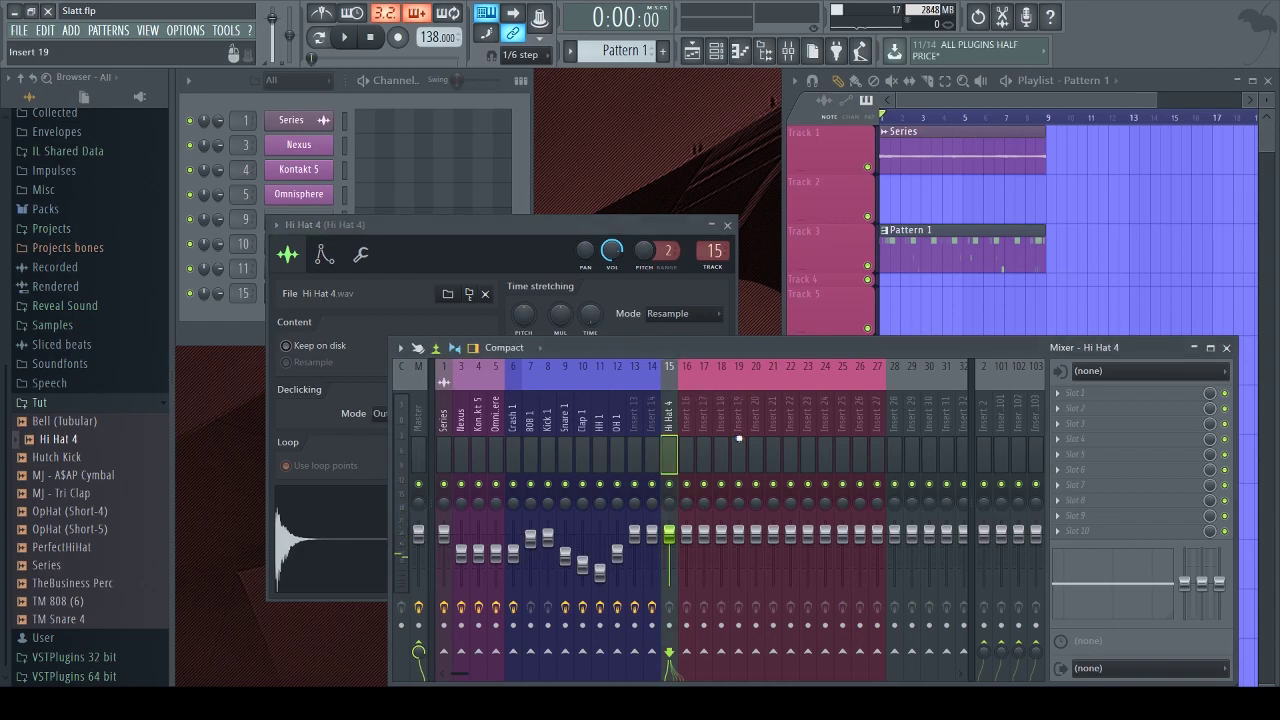
key(alt+Left)
key(alt+Left)
key(alt+Left)
key(alt+Left)
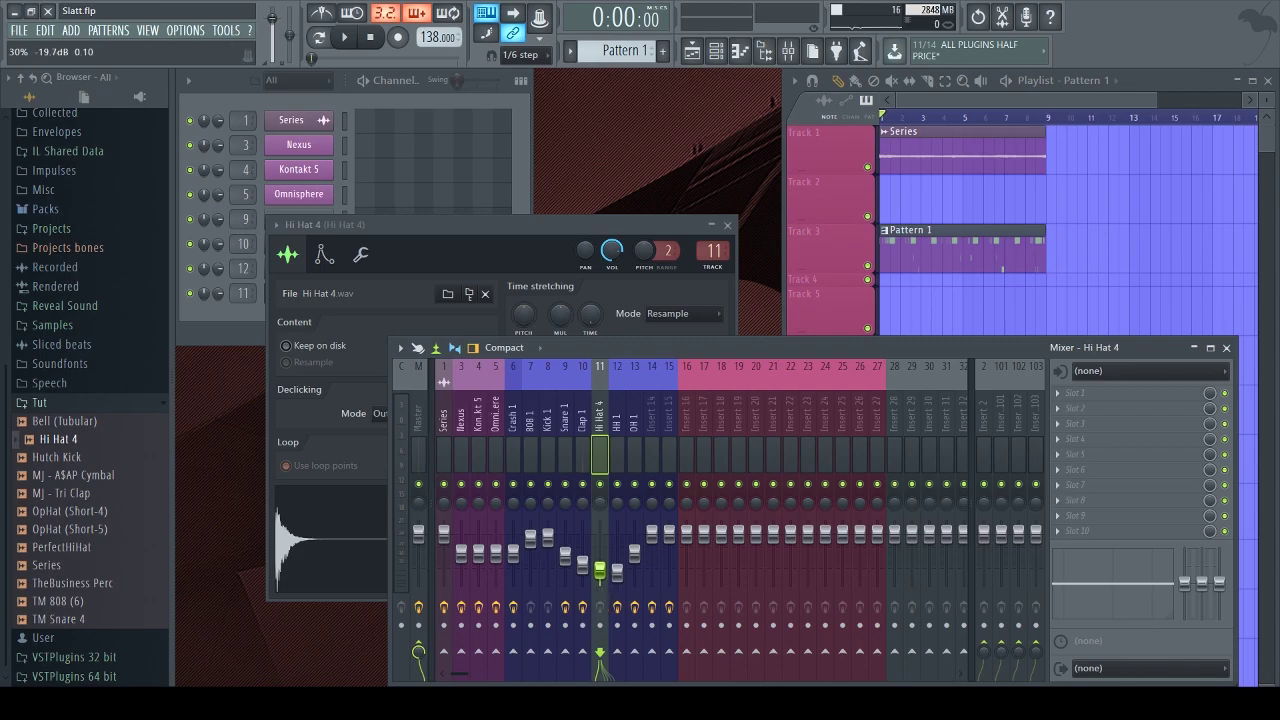
Continue the Hi Hat 4 notes on C5 at every half beat through the end of bar 2
key(F7)
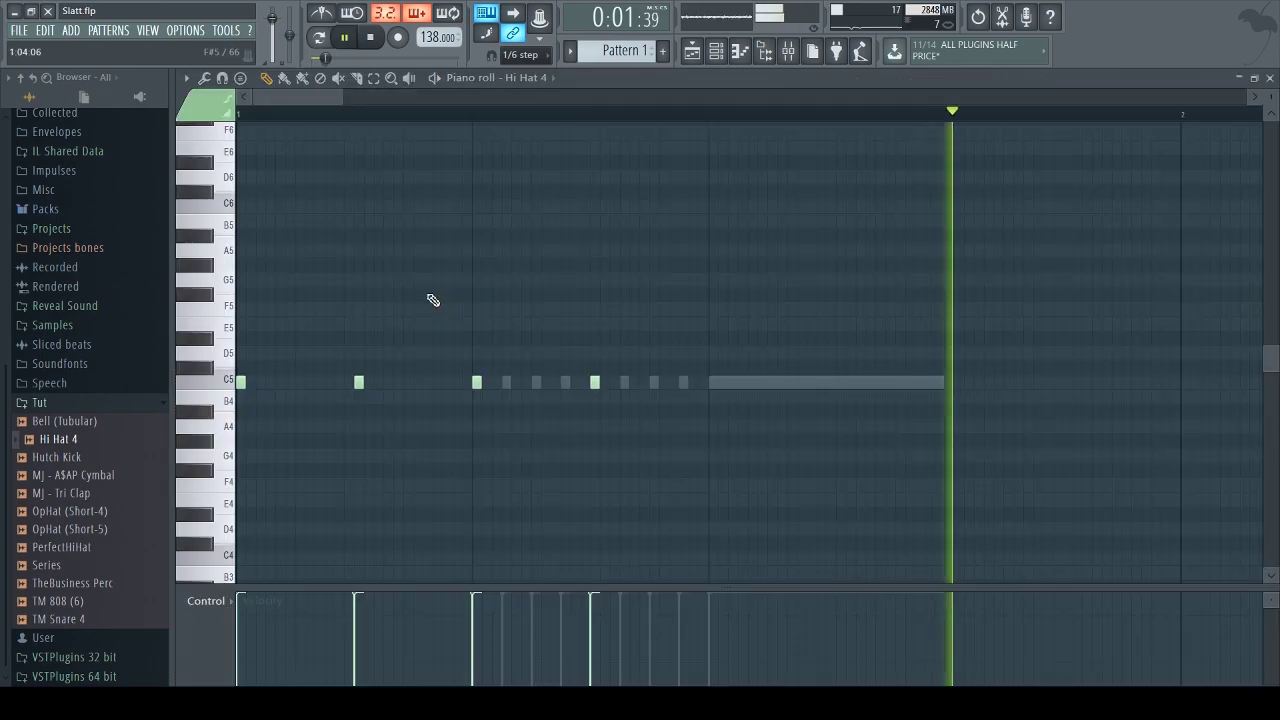
scroll(512, 120, down, 3)
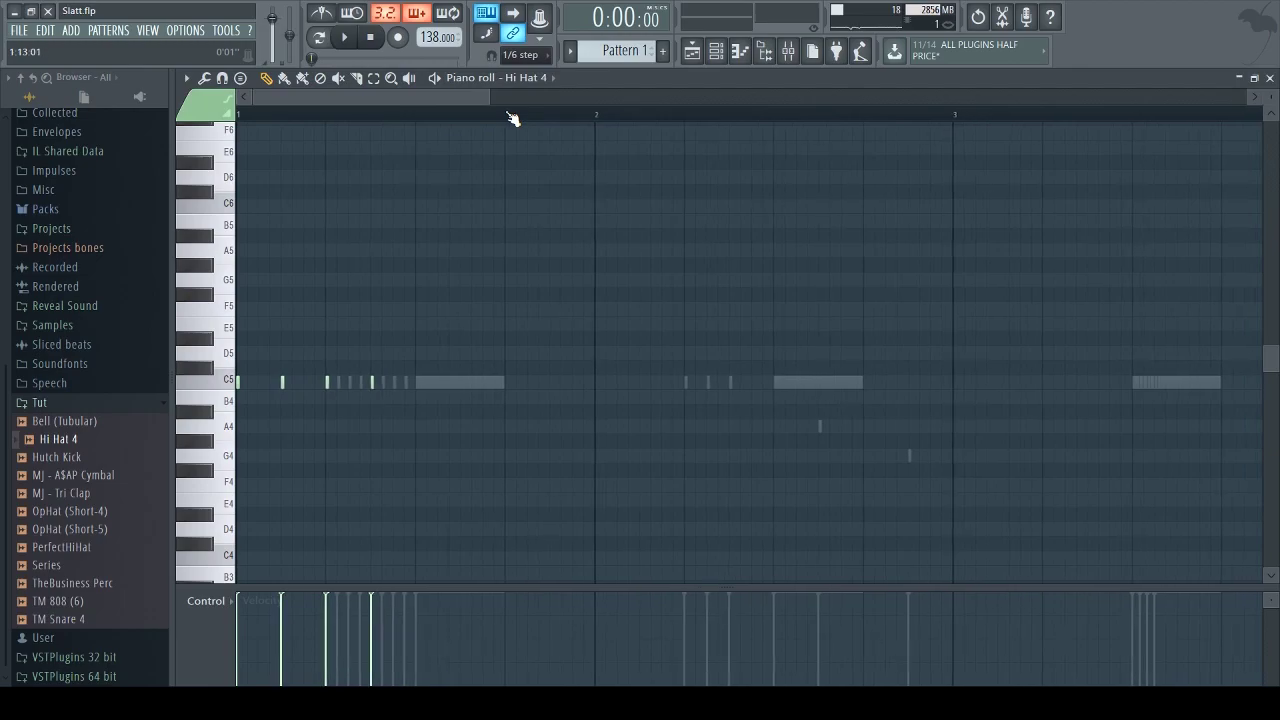
scroll(391, 114, up, 2)
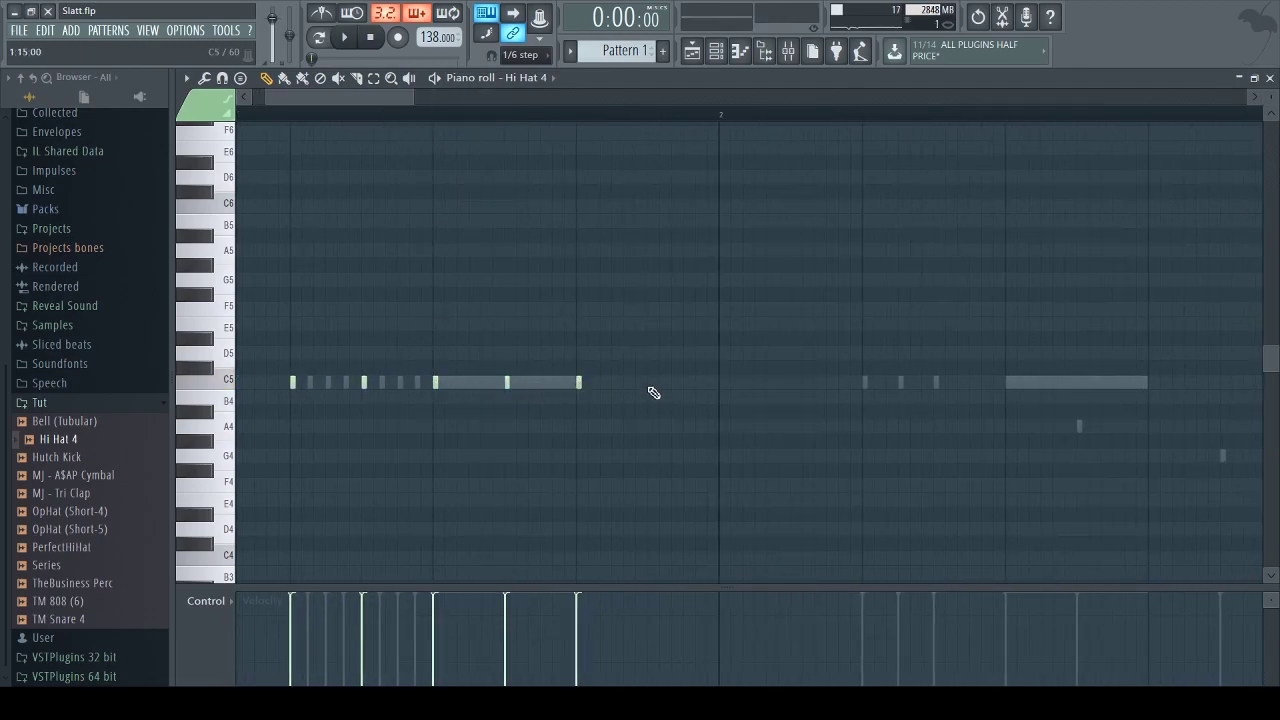
key(space)
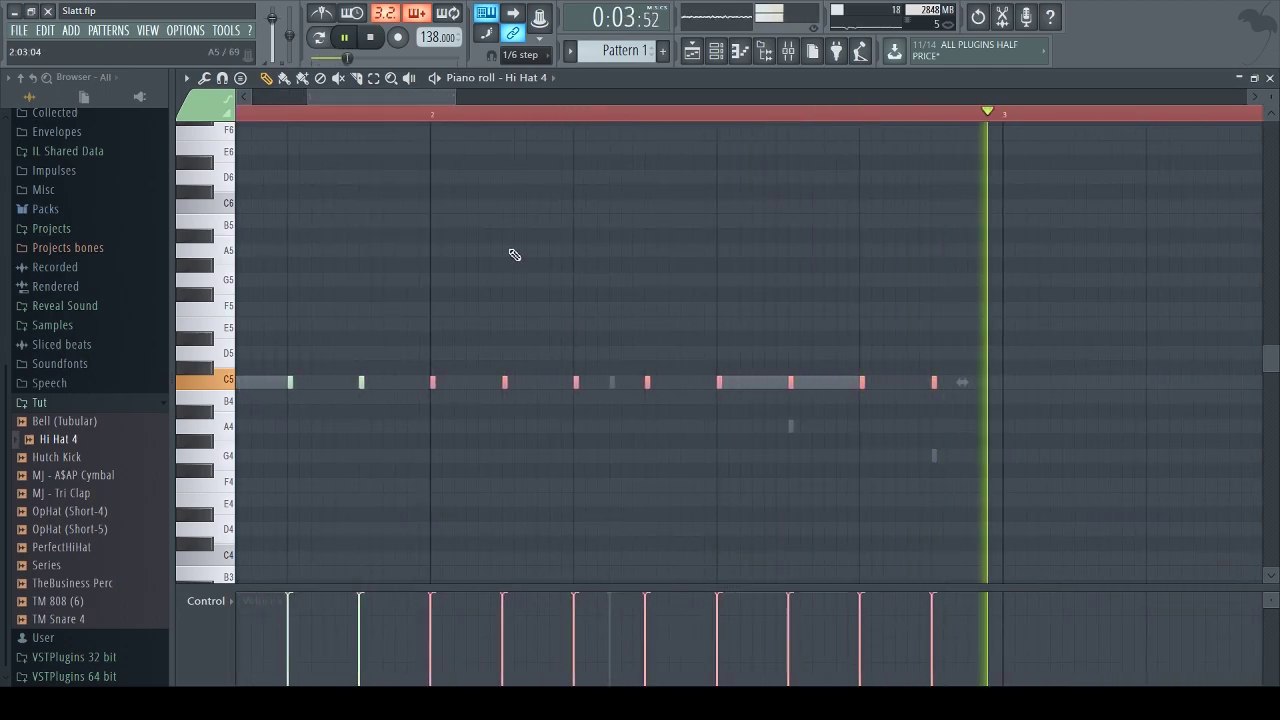
key(space)
Add Fruity Phaser at 50% wet to the third effect slot of the Hi Hat 4 mixer track
click(1270, 78)
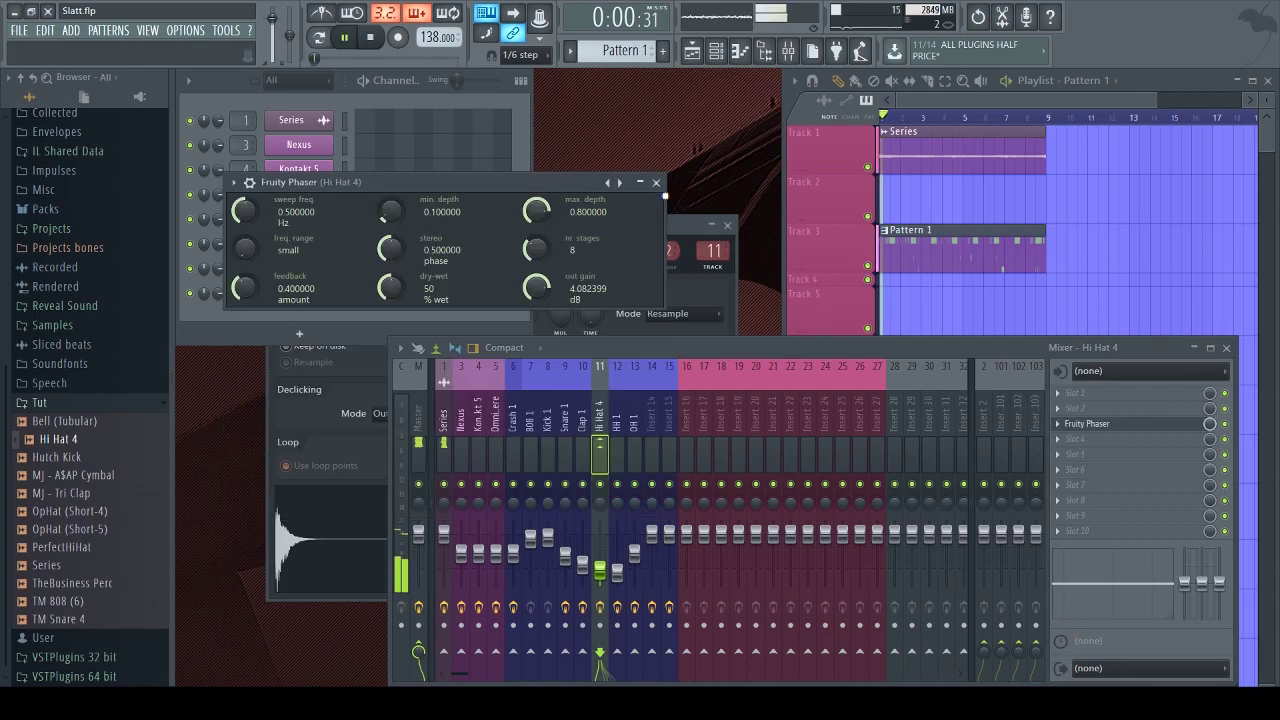
click(656, 183)
Fill the first half beat of bar 2 with a fast roll of short Hi Hat 4 notes on C5
click(455, 290)
scroll(436, 121, down, 5)
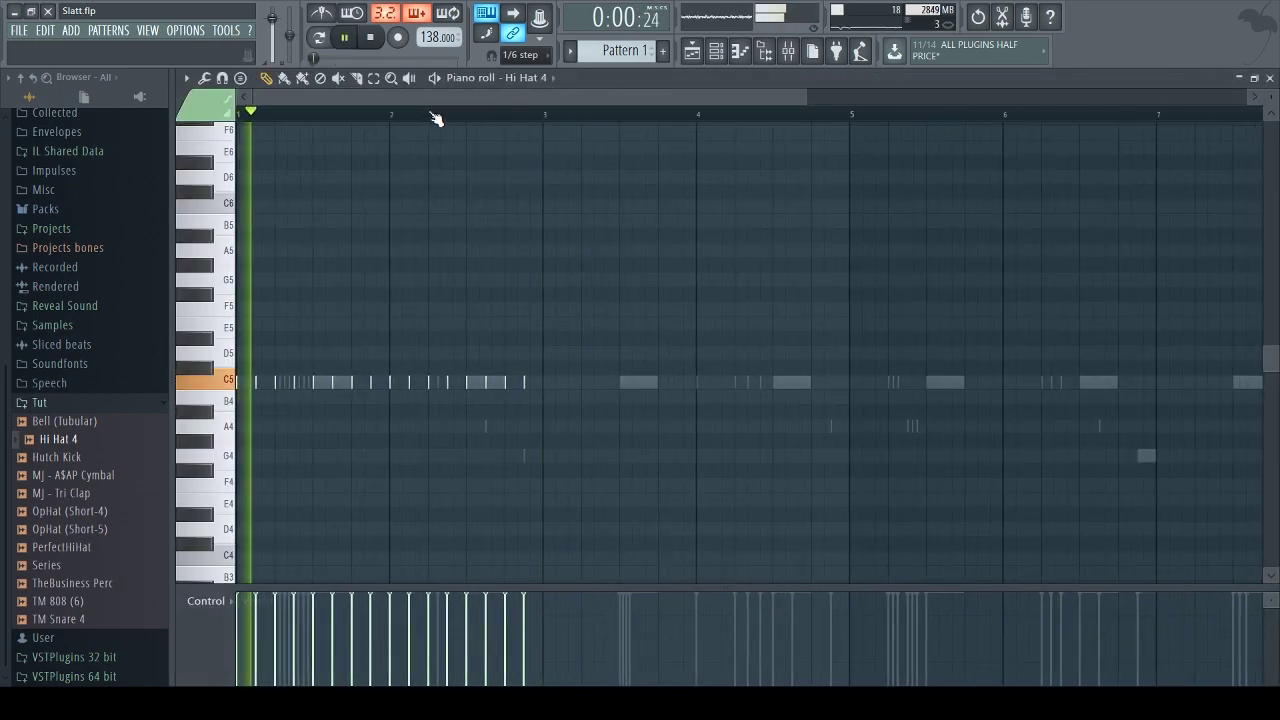
scroll(405, 122, up, 1)
scroll(405, 122, up, 4)
key(space)
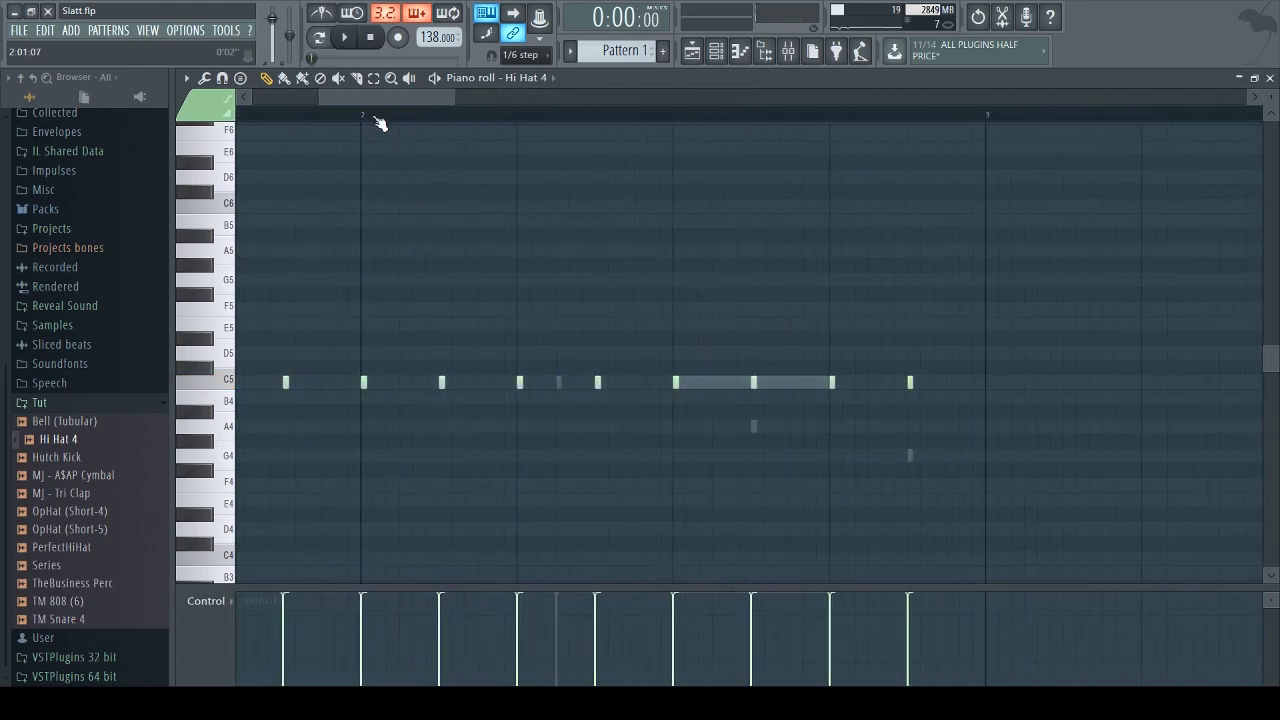
scroll(380, 121, up, 2)
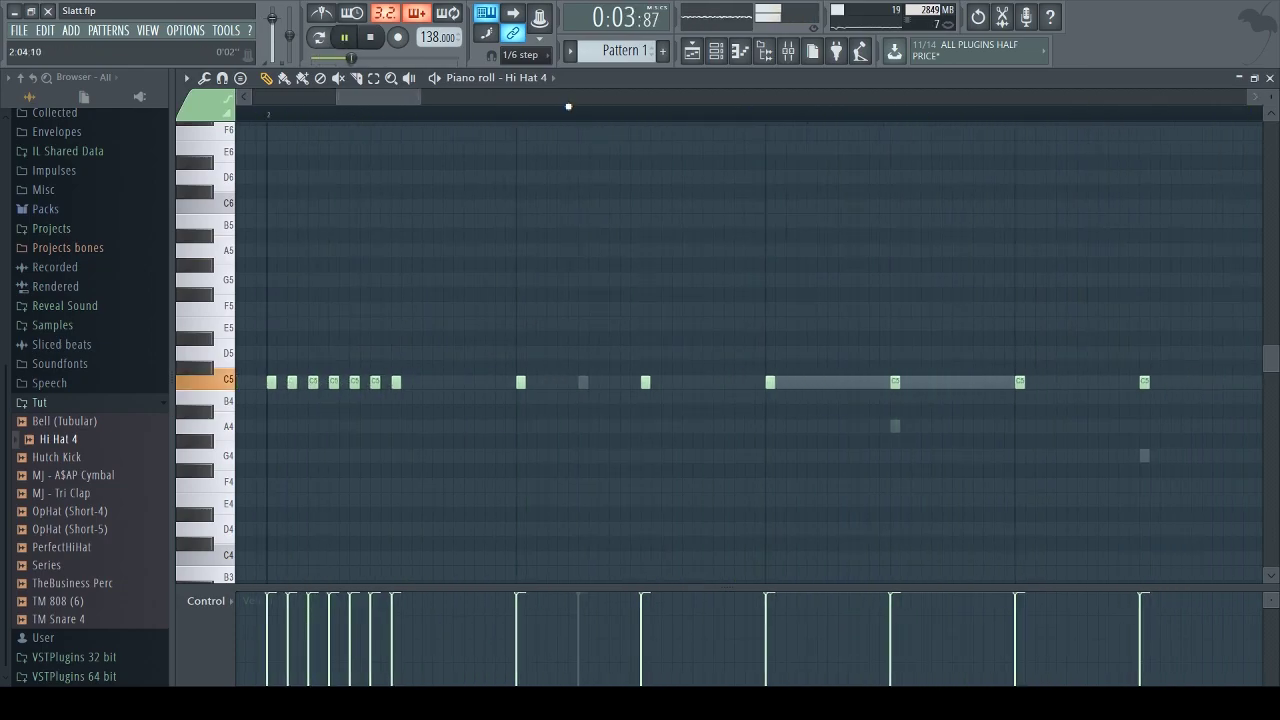
scroll(576, 117, down, 2)
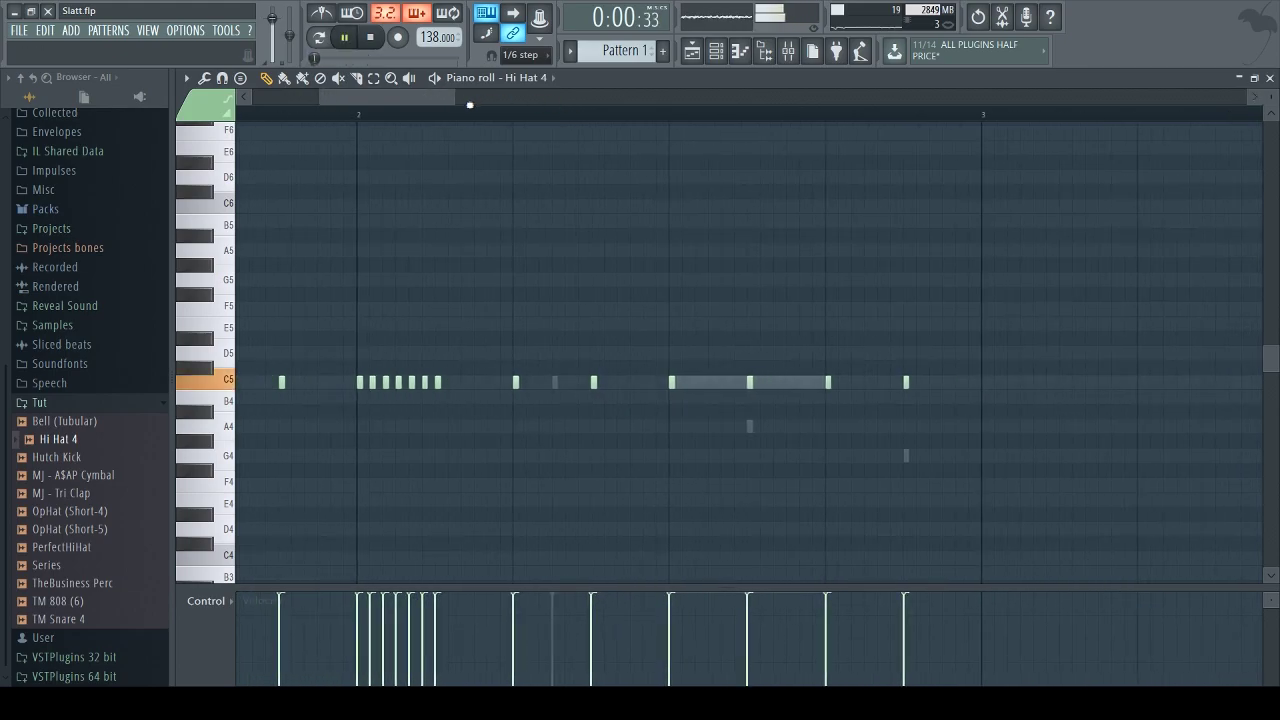
Duplicate the two-bar Hi Hat 4 pattern into bars 3 and 4 and add a short triplet roll on bar 3's second beat
scroll(470, 118, right, 3)
key(ctrl+a)
key(ctrl+b)
key(ctrl+b)
key(ctrl+b)
click(796, 383)
key(space)
scroll(586, 112, down, 4)
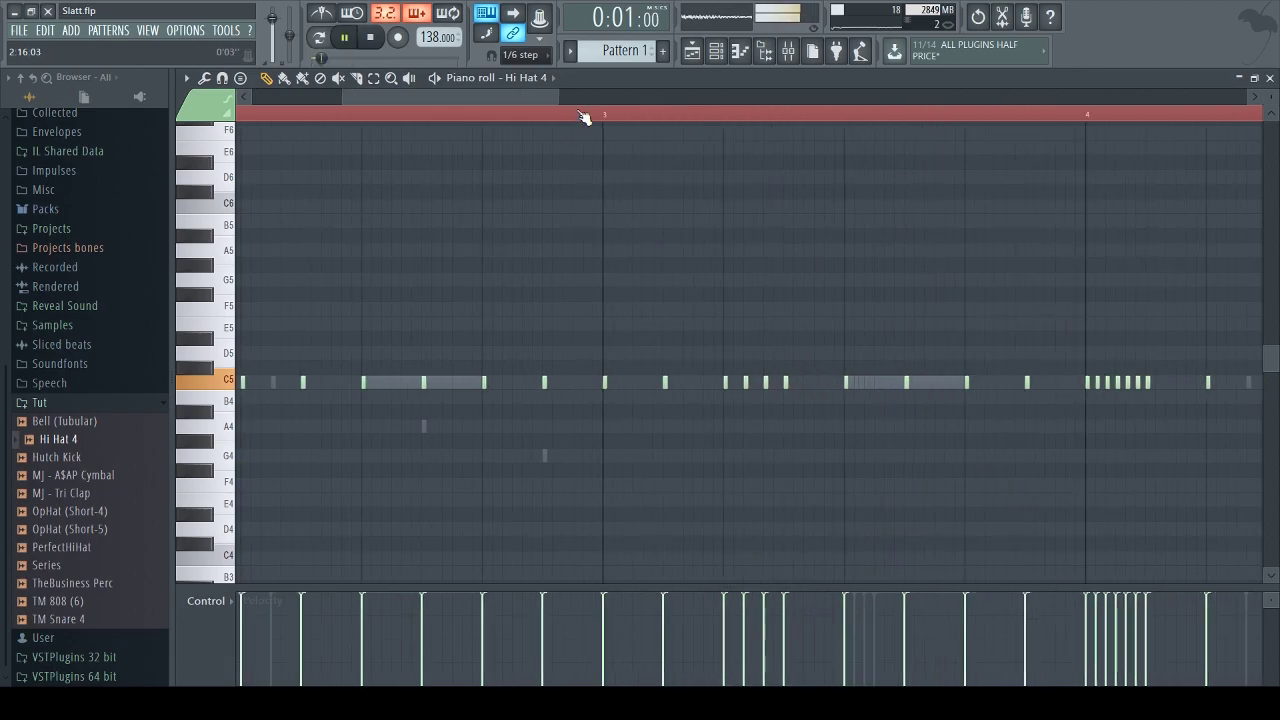
drag(572, 100, 595, 102)
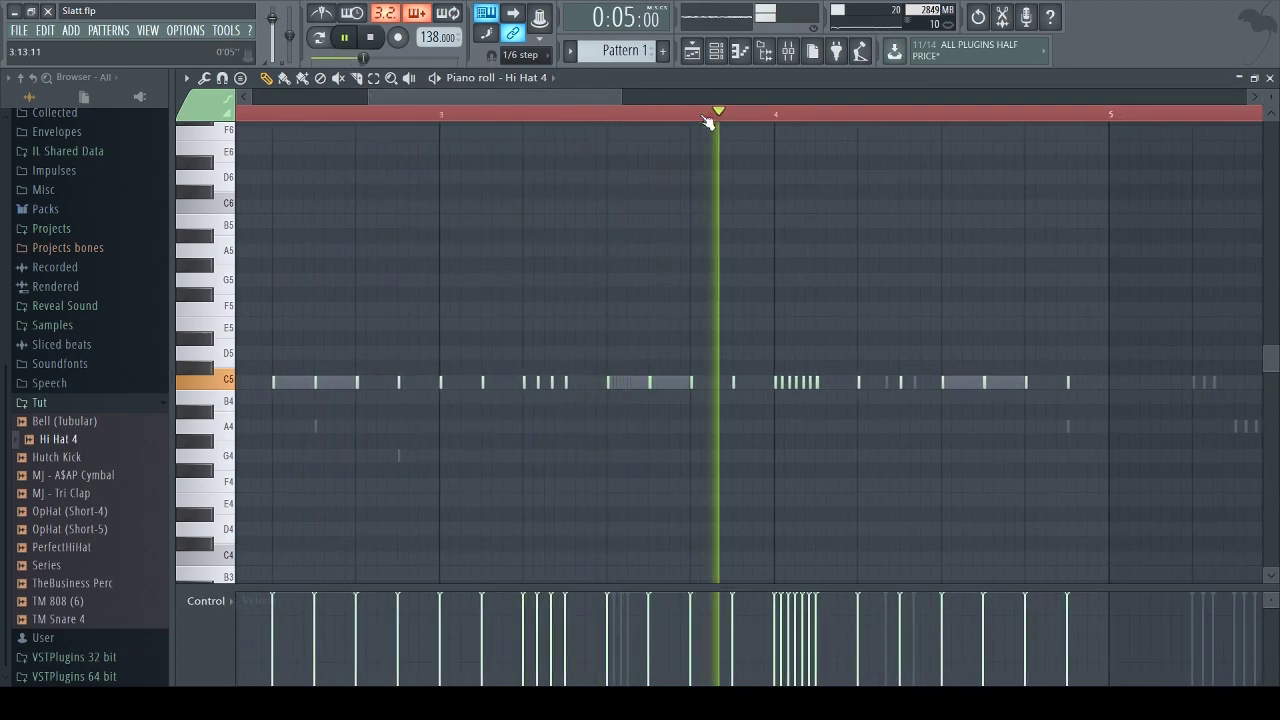
Replace the fast roll at the start of bar 4 with a short triplet roll on C5 in the first beat's second half
key(space)
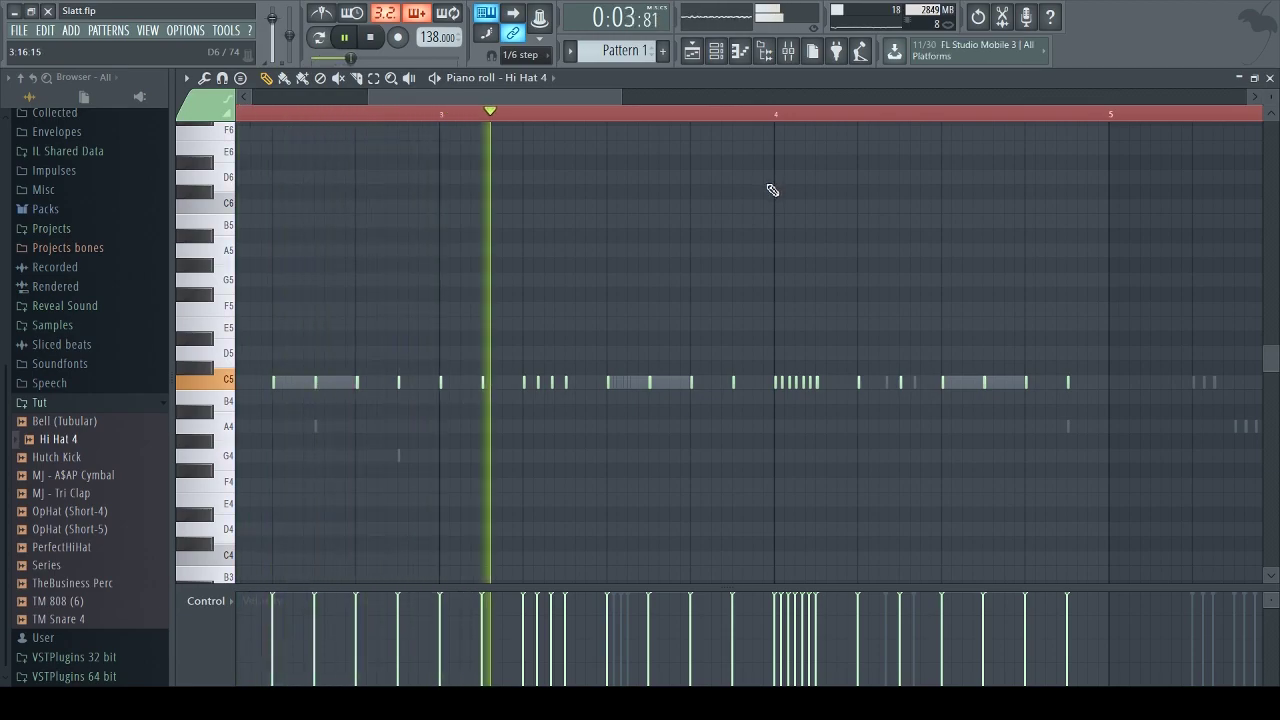
key(space)
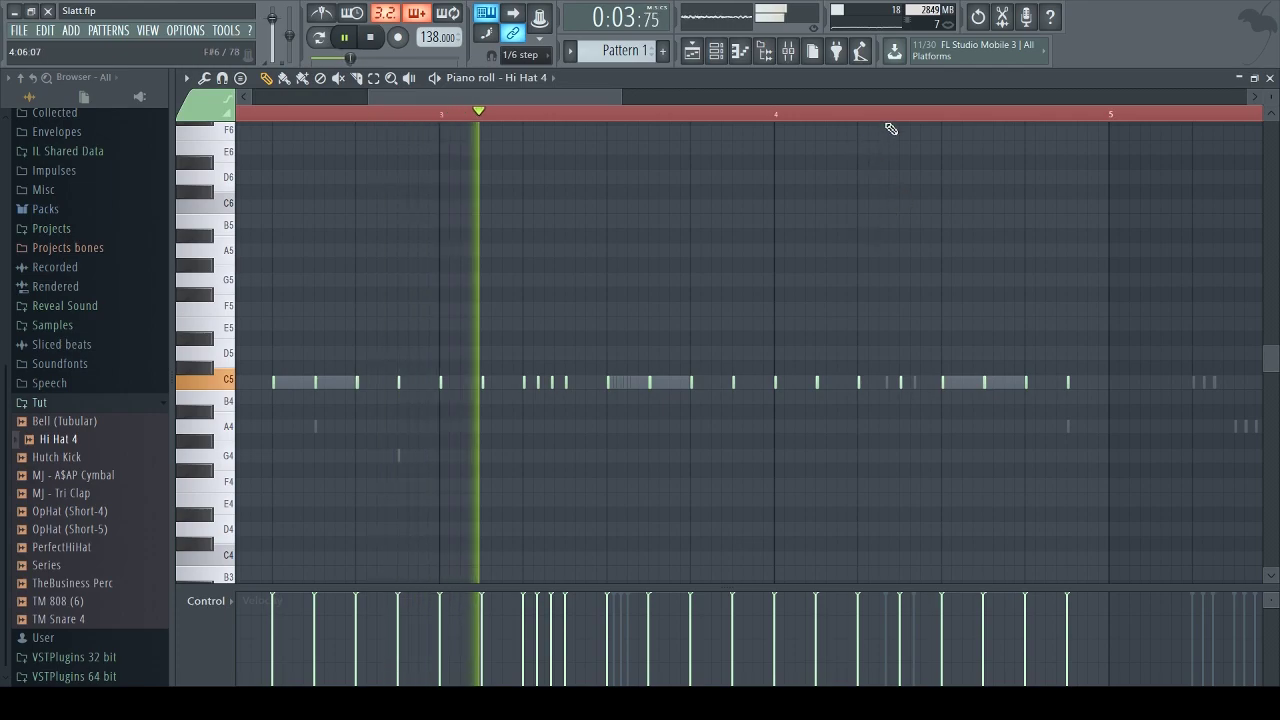
scroll(891, 213, up, 2)
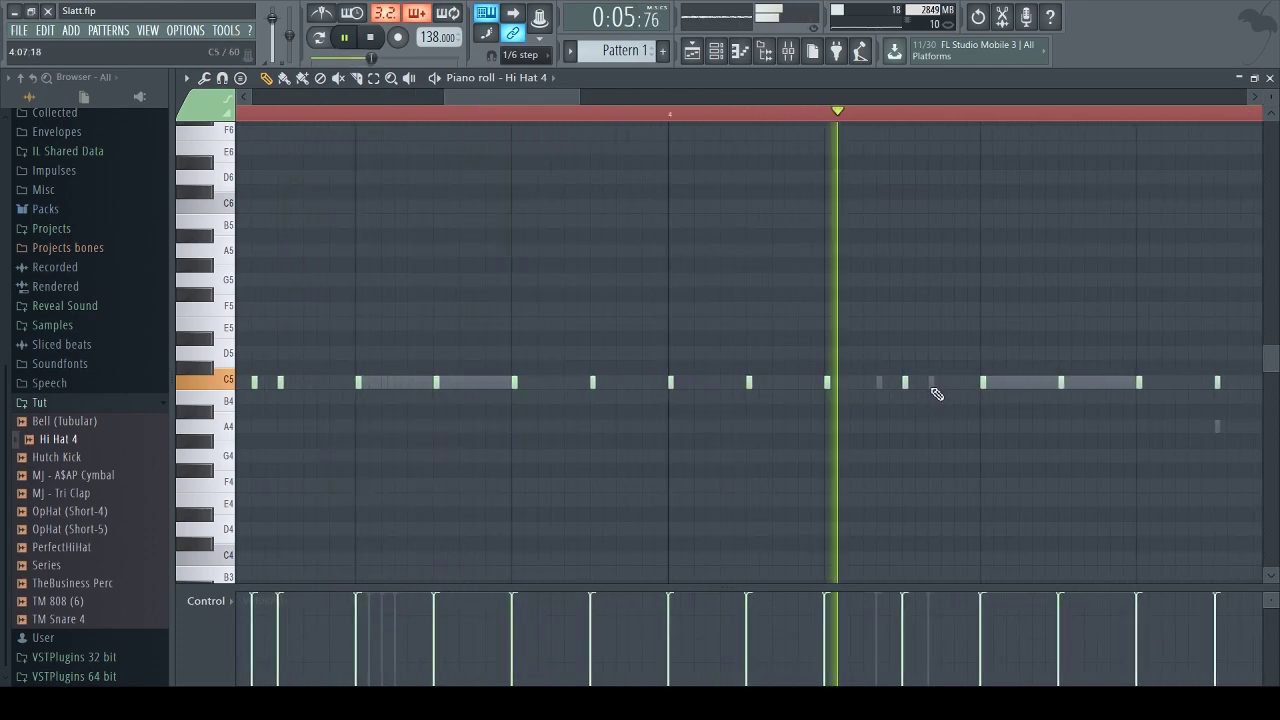
click(674, 114)
key(space)
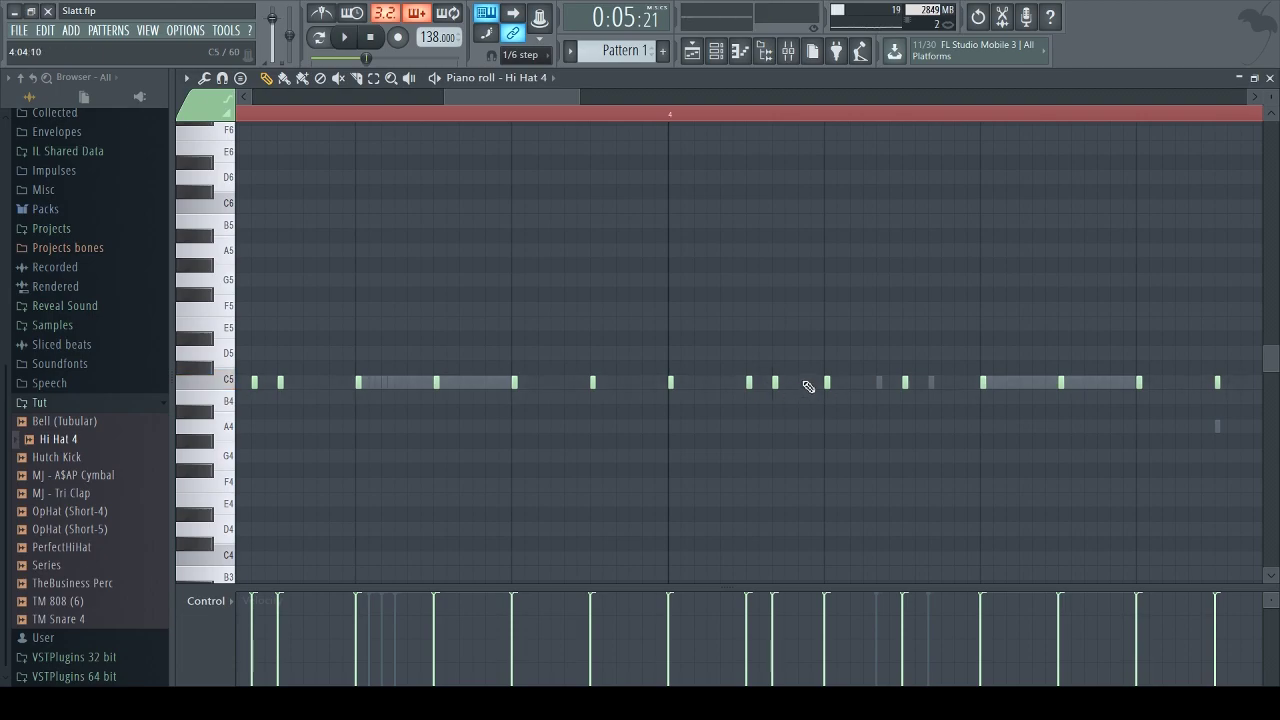
click(801, 382)
key(space)
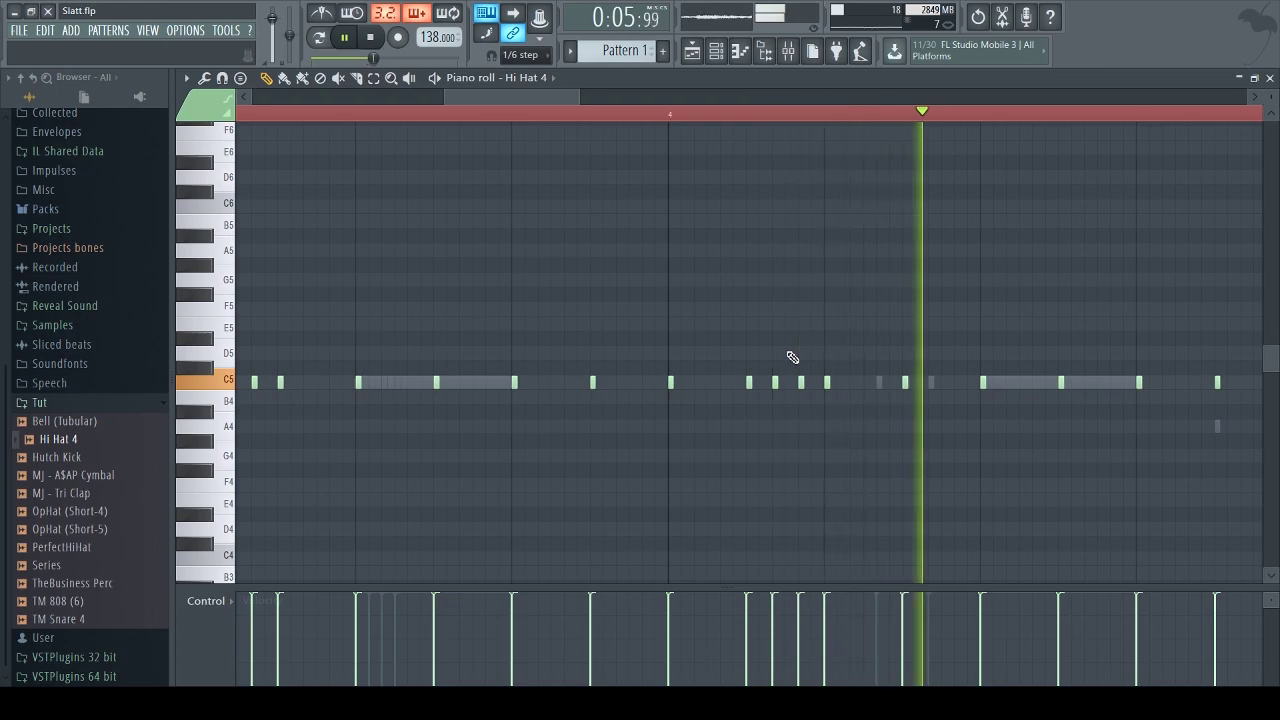
key(space)
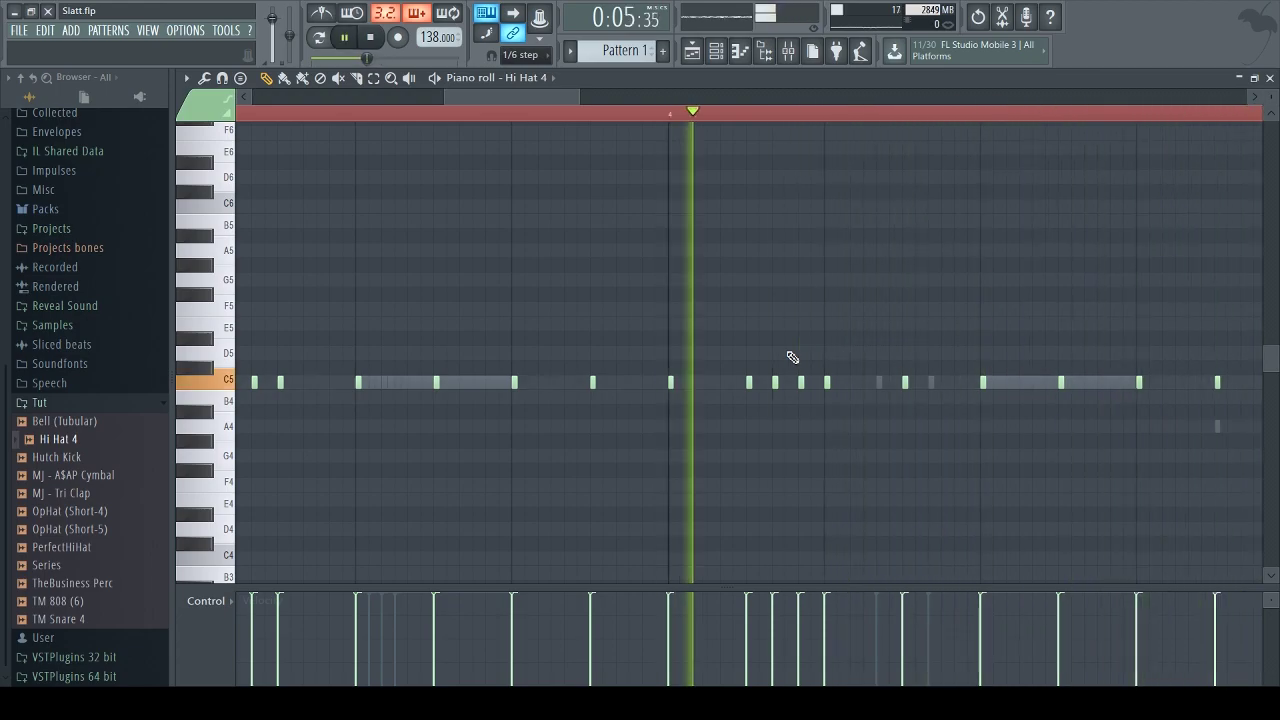
Add a fast roll of Hi Hat 4 notes on C5 in the first half of bar 4's last beat
scroll(966, 128, down, 4)
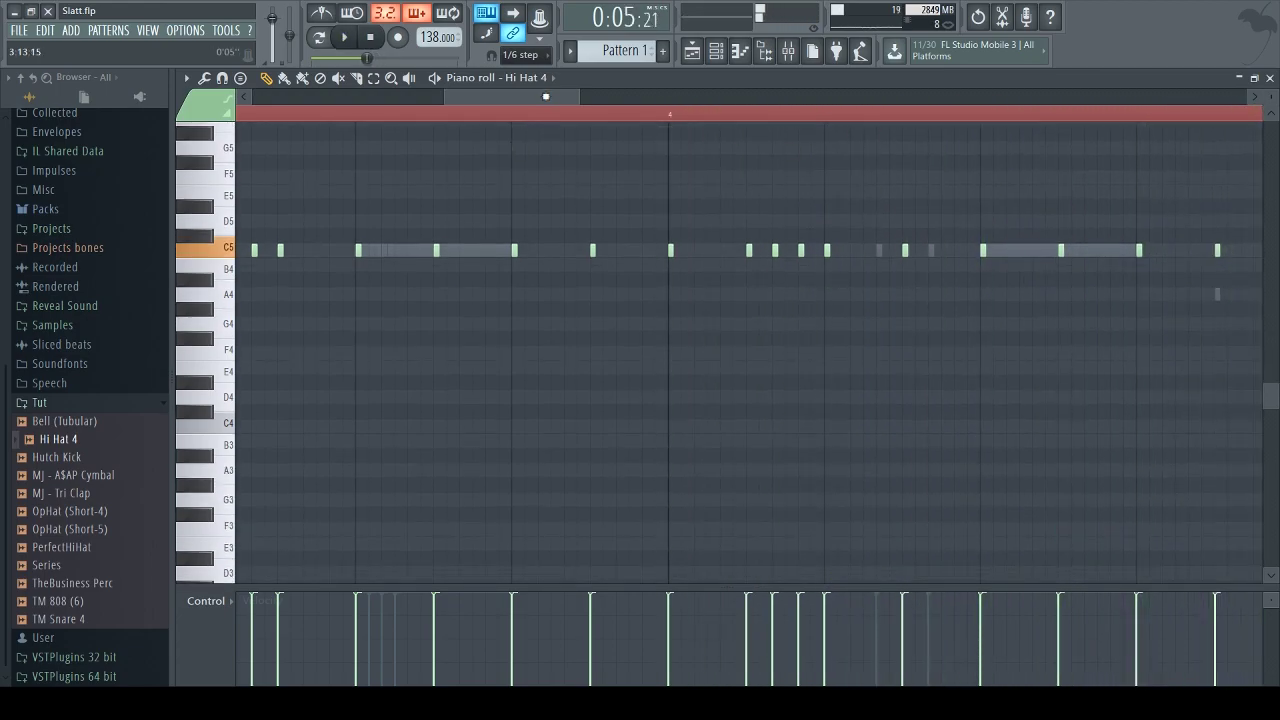
click(849, 250)
click(862, 250)
click(875, 250)
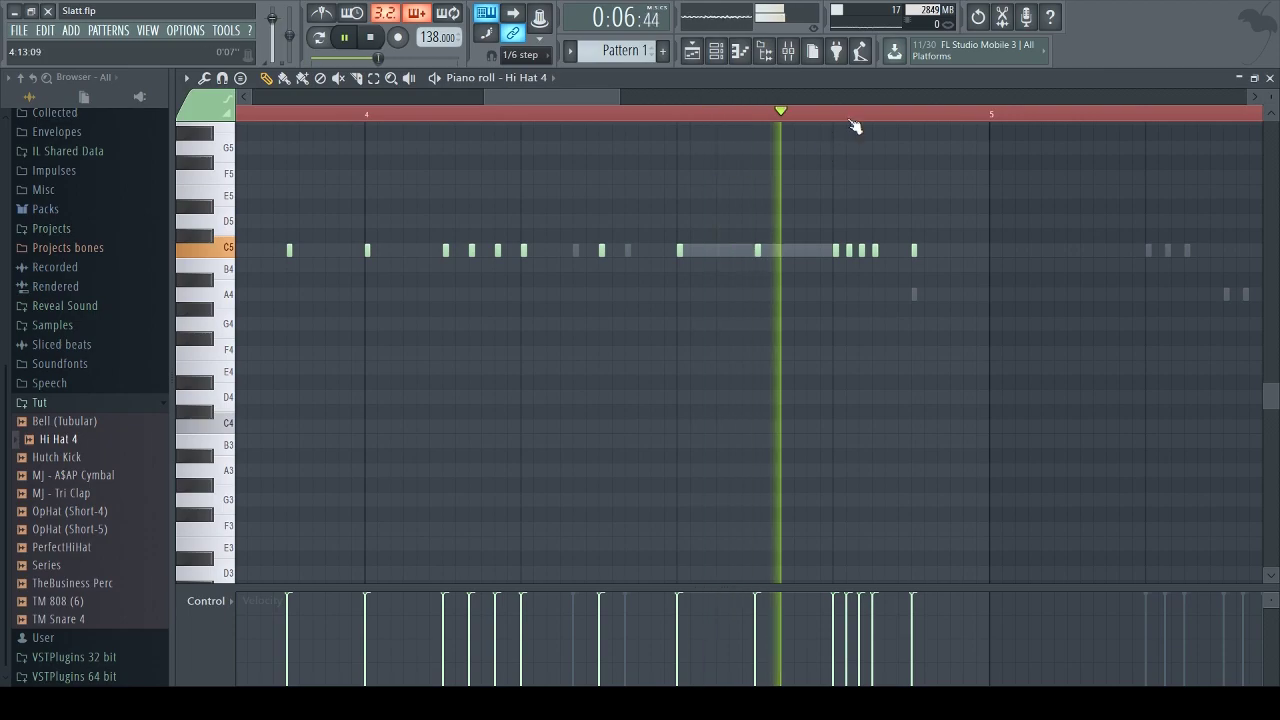
key(space)
Duplicate the four-bar Hi Hat 4 pattern into bars 5 to 8
scroll(571, 100, down, 2)
drag(642, 110, 657, 114)
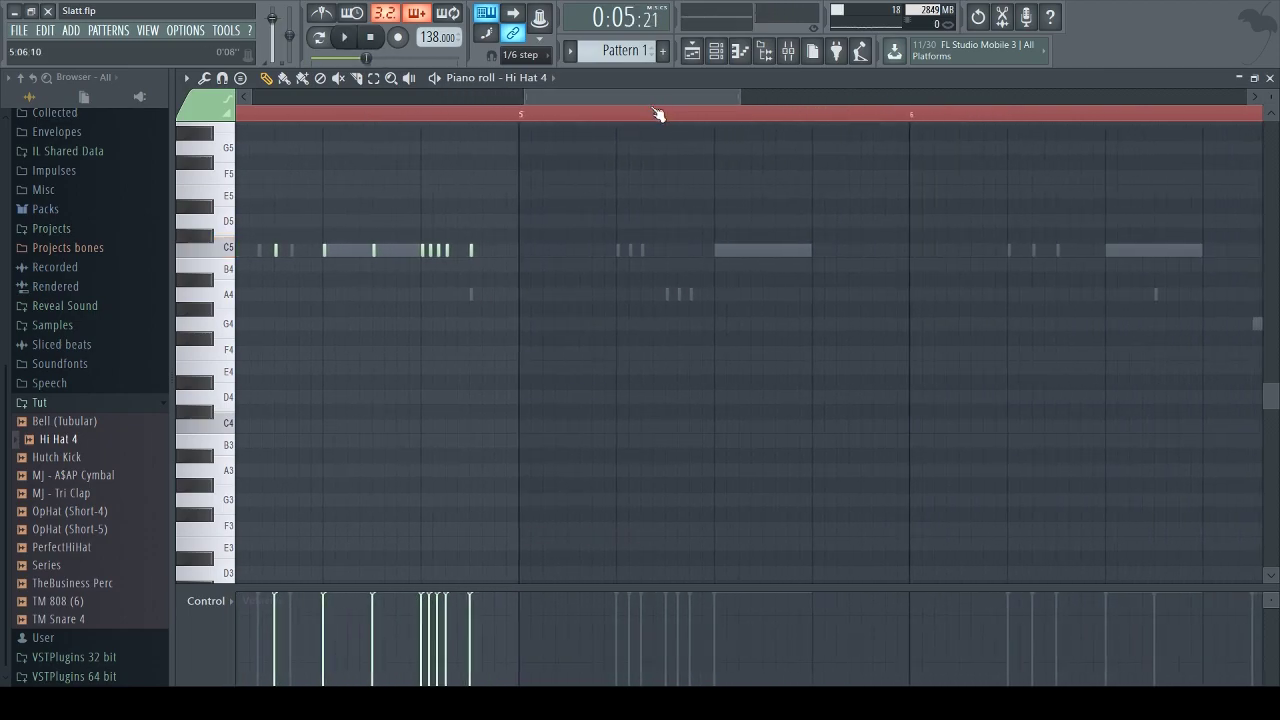
key(ctrl+b)
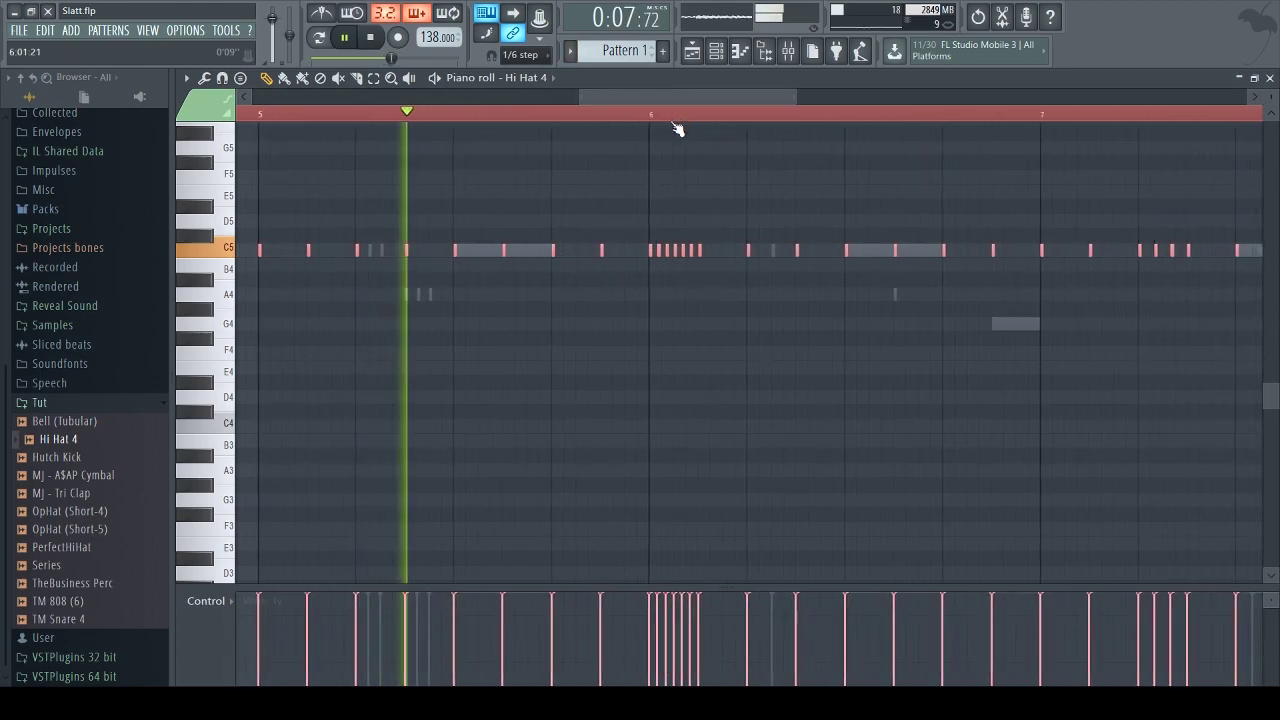
scroll(666, 114, down, 2)
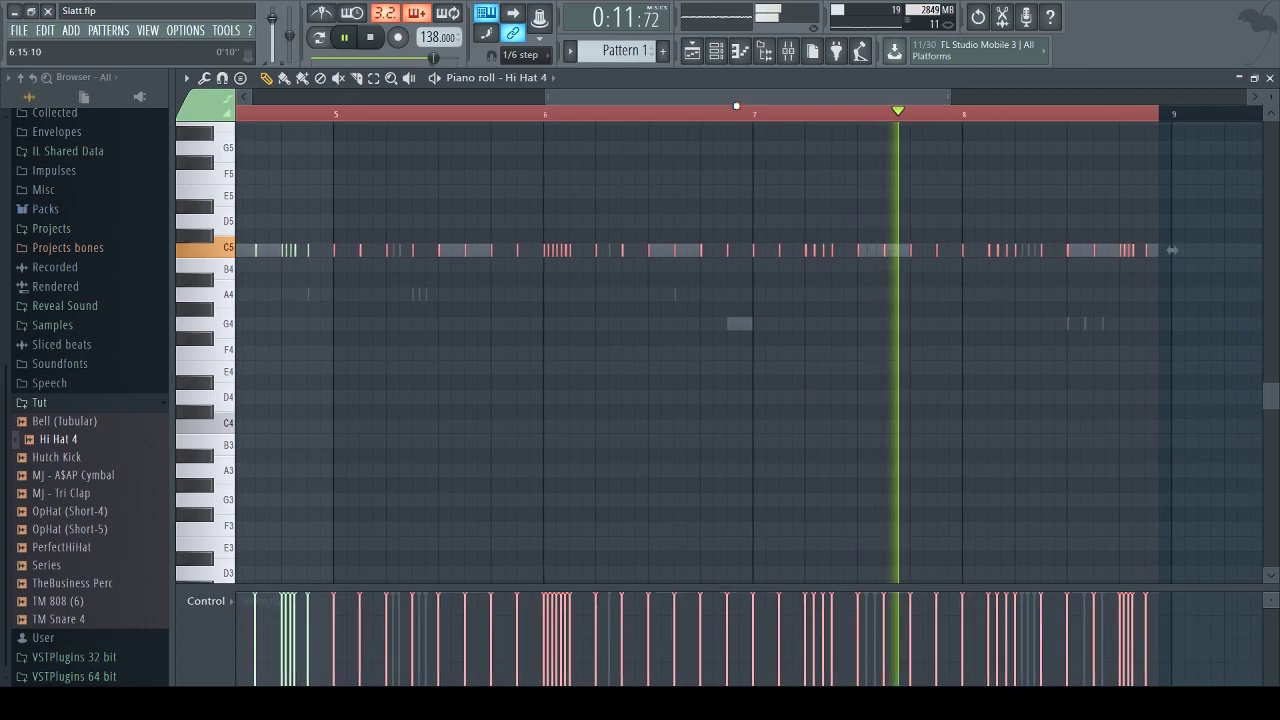
Move bar 8's triplet roll to the first half of its opening beat and remove the fast roll from its last beat
key(space)
scroll(1055, 128, up, 2)
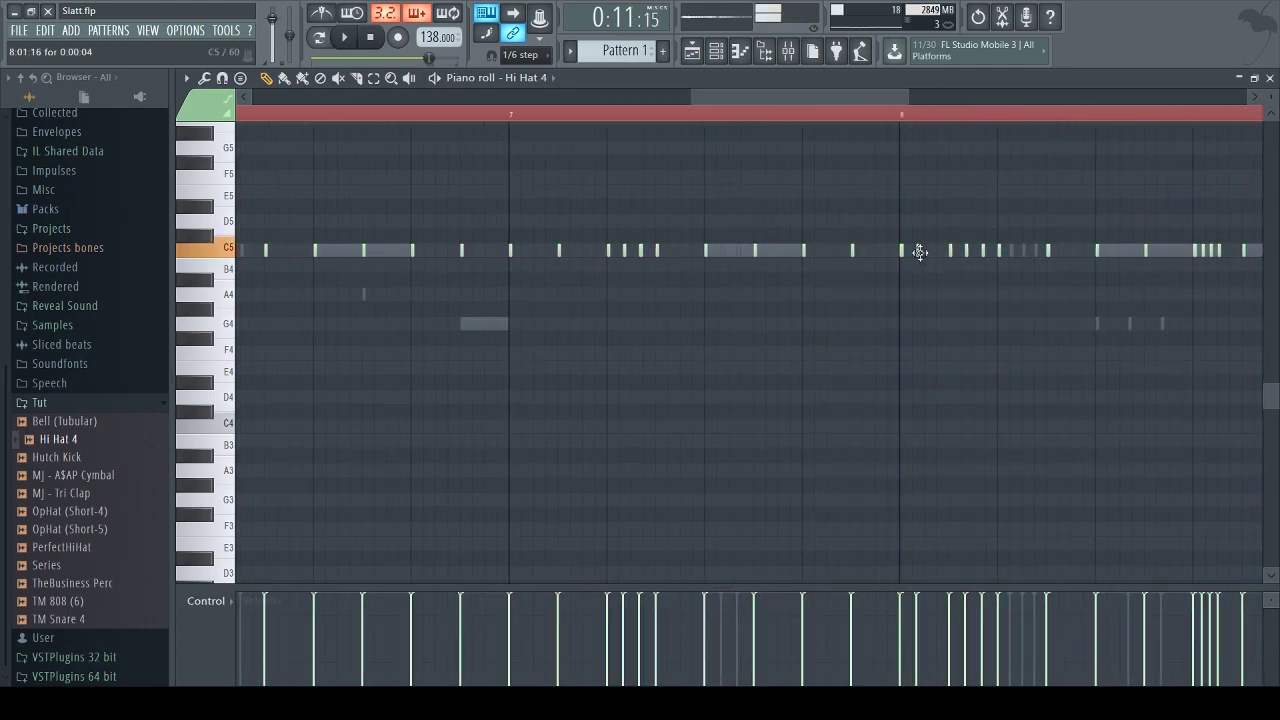
scroll(977, 129, up, 1)
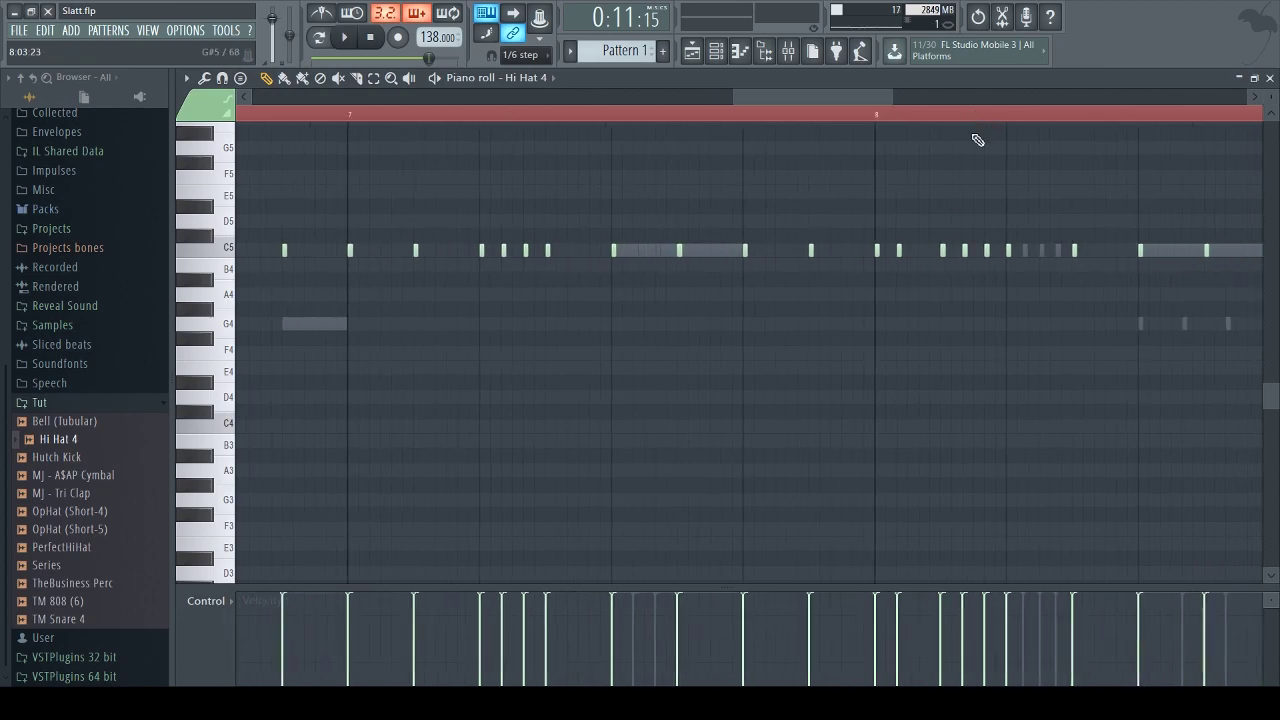
key(space)
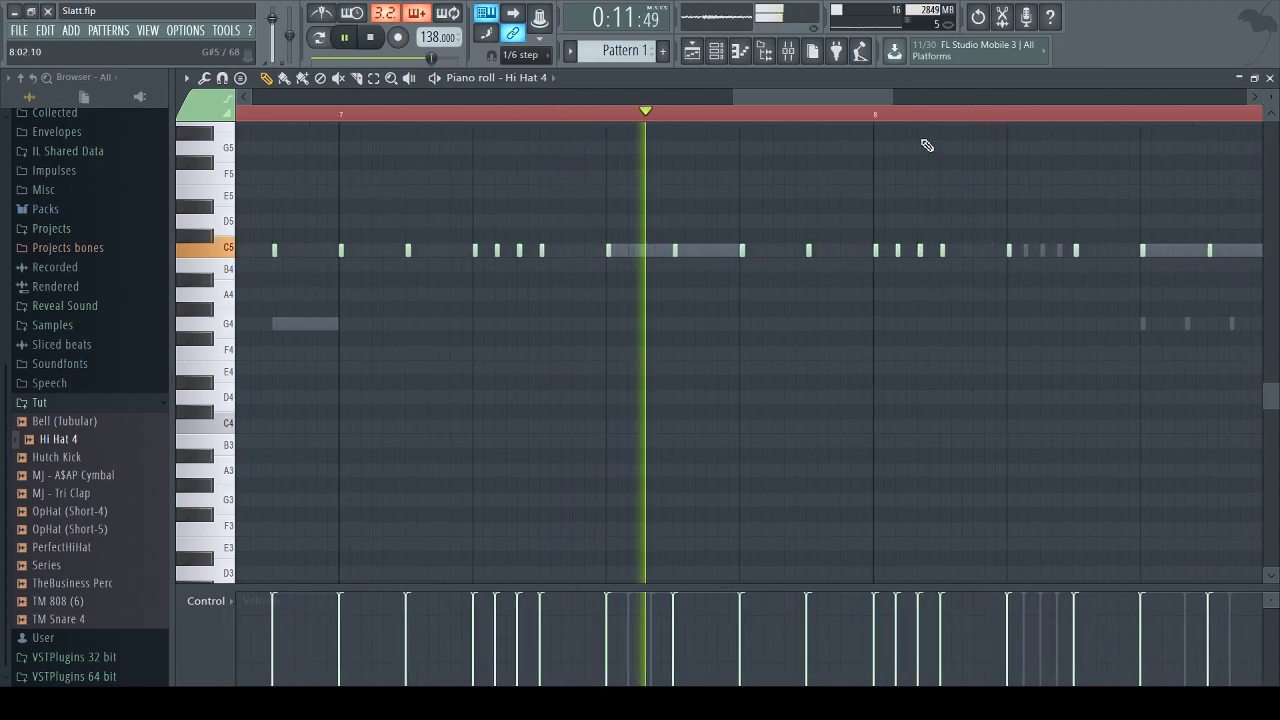
scroll(900, 118, down, 3)
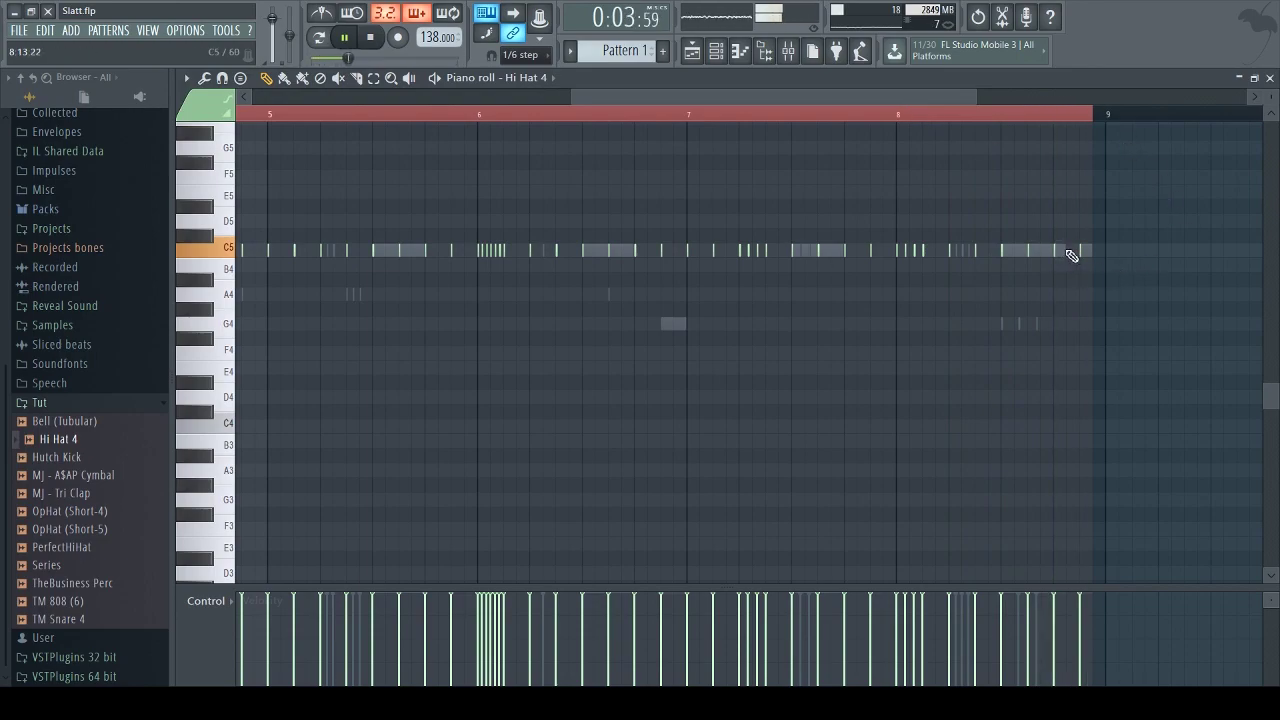
scroll(868, 120, down, 3)
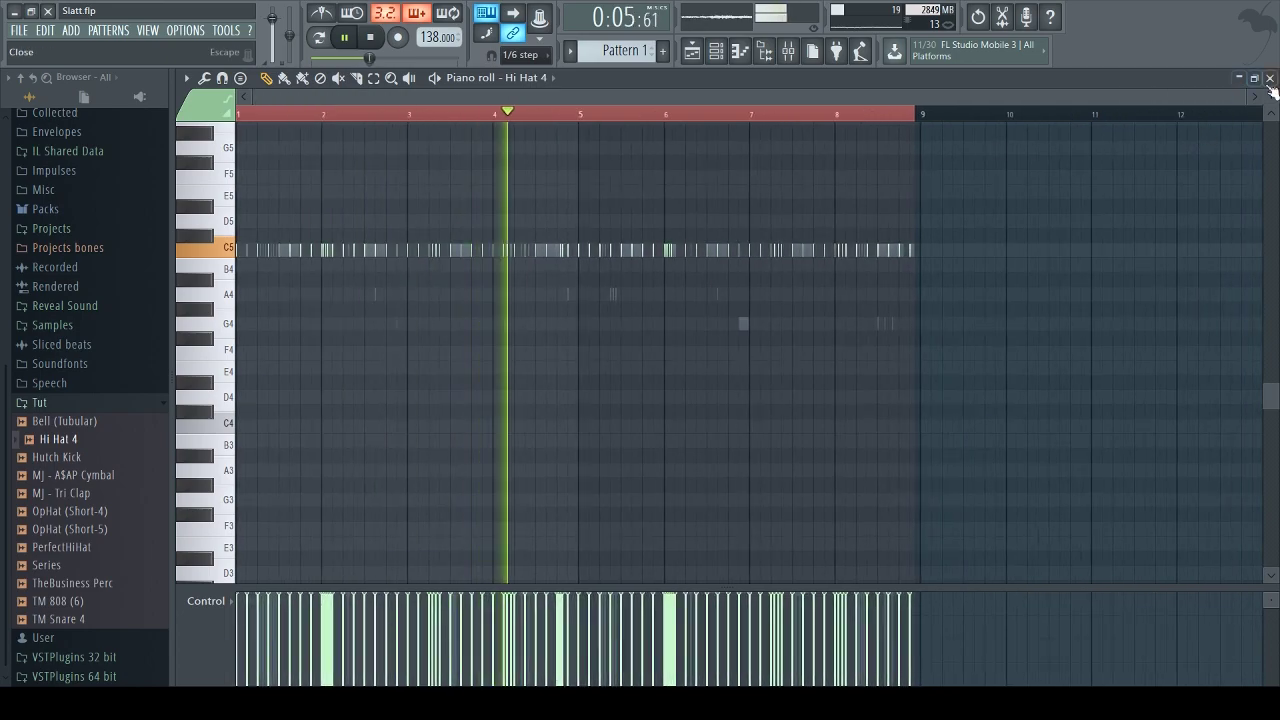
Close the Hi Hat 4 piano roll and save the project
click(1269, 78)
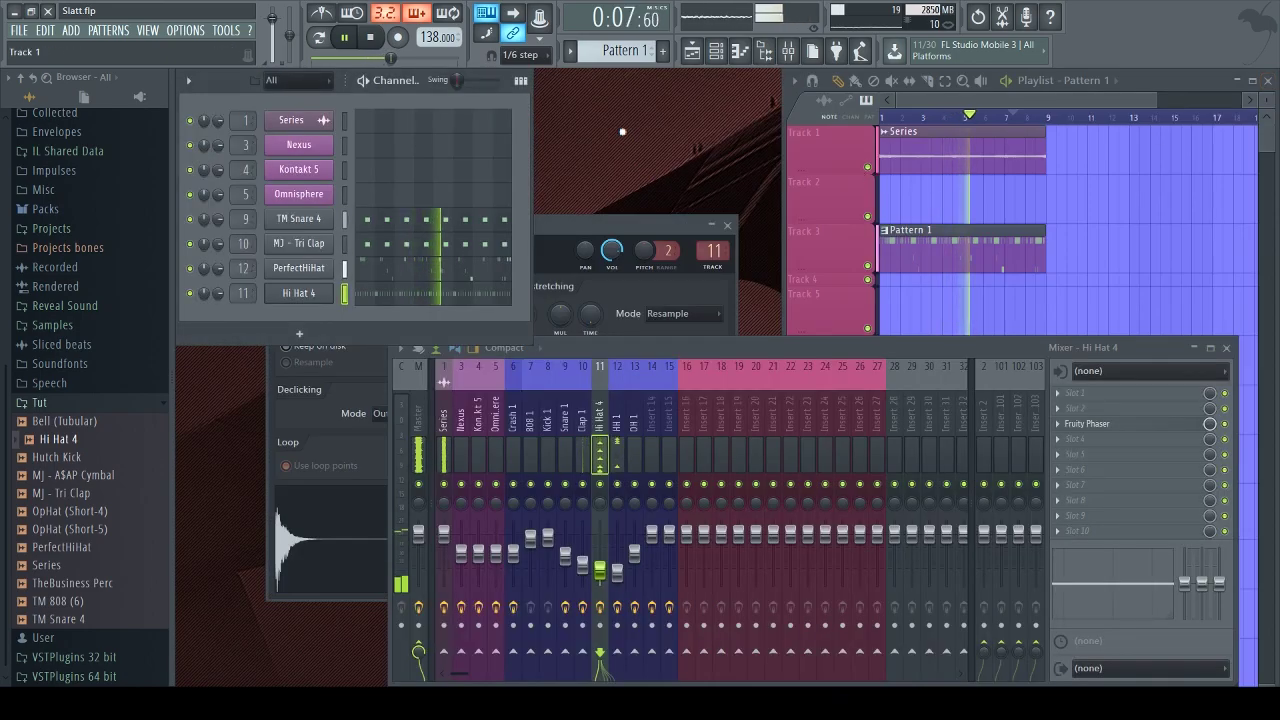
key(ctrl+s)
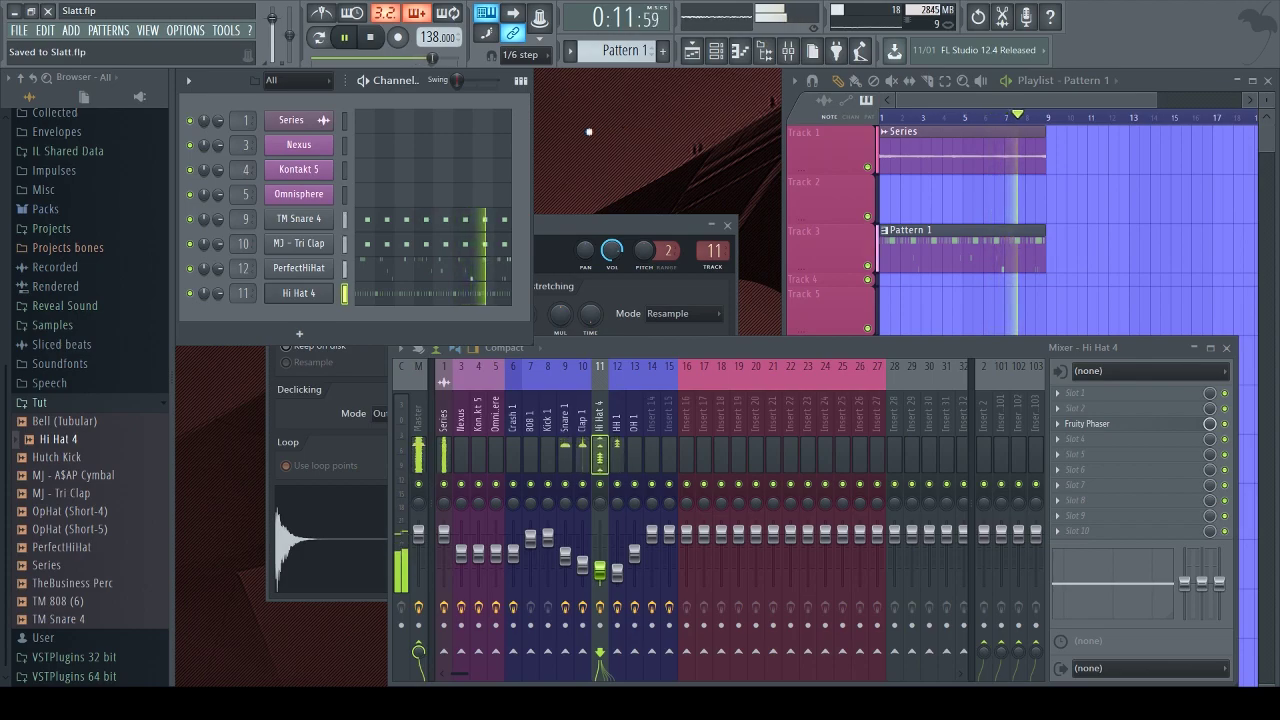
Add the TM 808 (6) sample as a new channel between Omnisphere and TM Snare 4
click(76, 458)
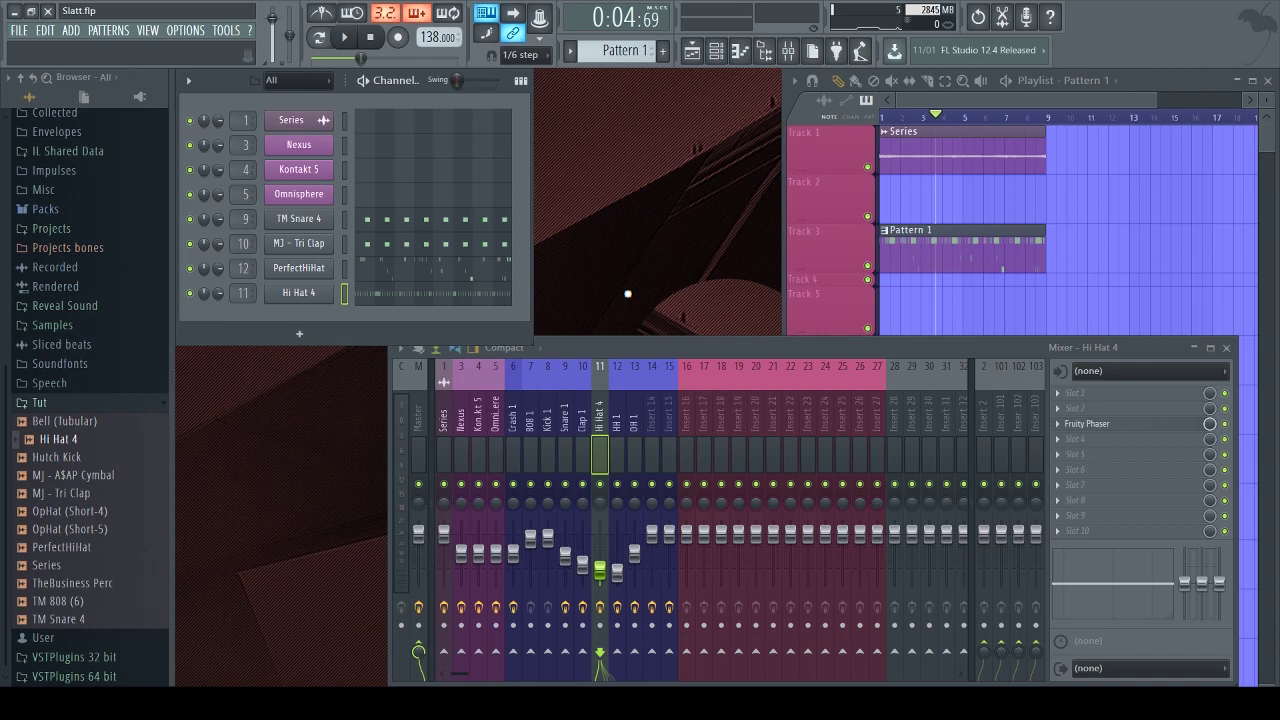
drag(60, 601, 447, 366)
drag(325, 217, 324, 211)
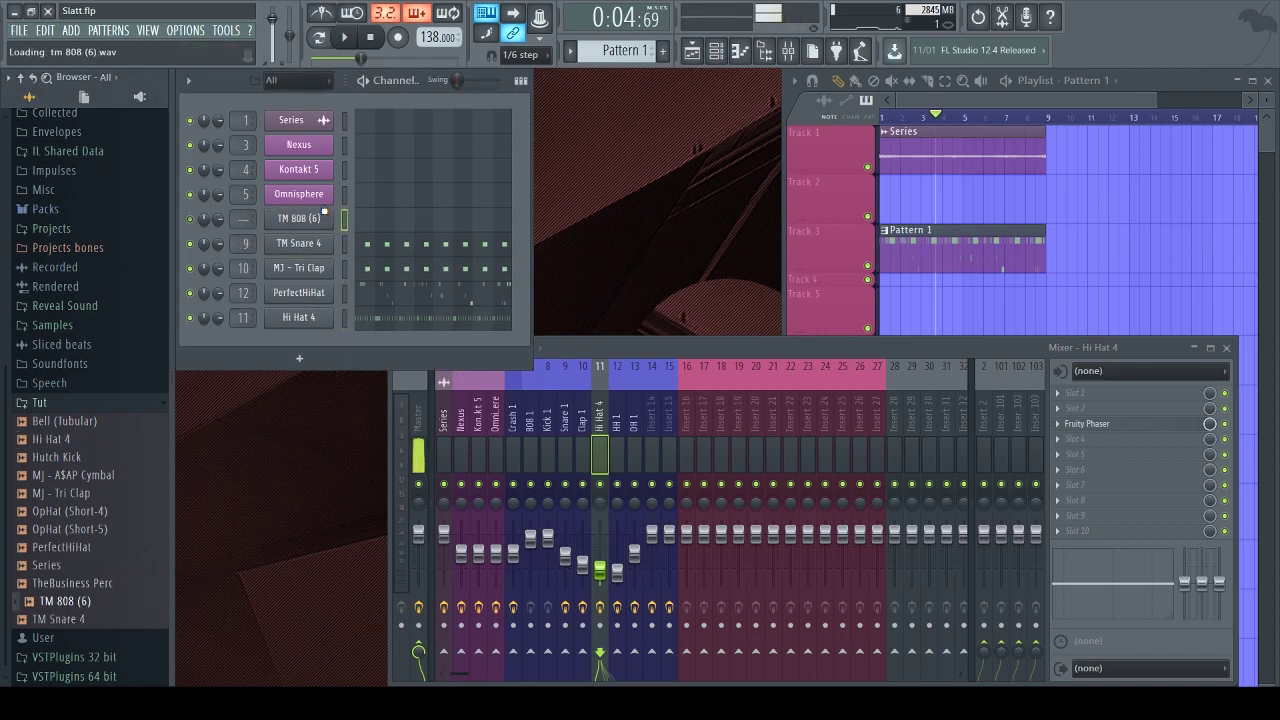
Normalize the TM 808 (6) sample and route its channel to mixer track 7
click(314, 220)
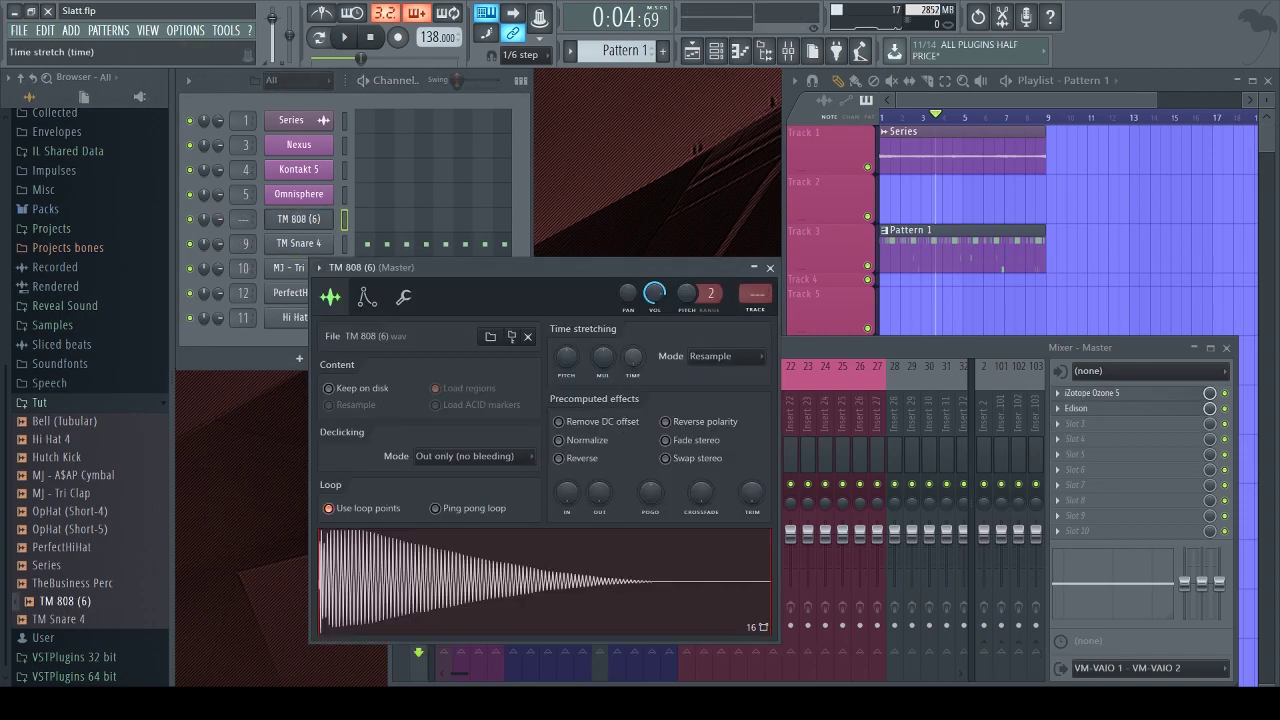
drag(569, 277, 685, 190)
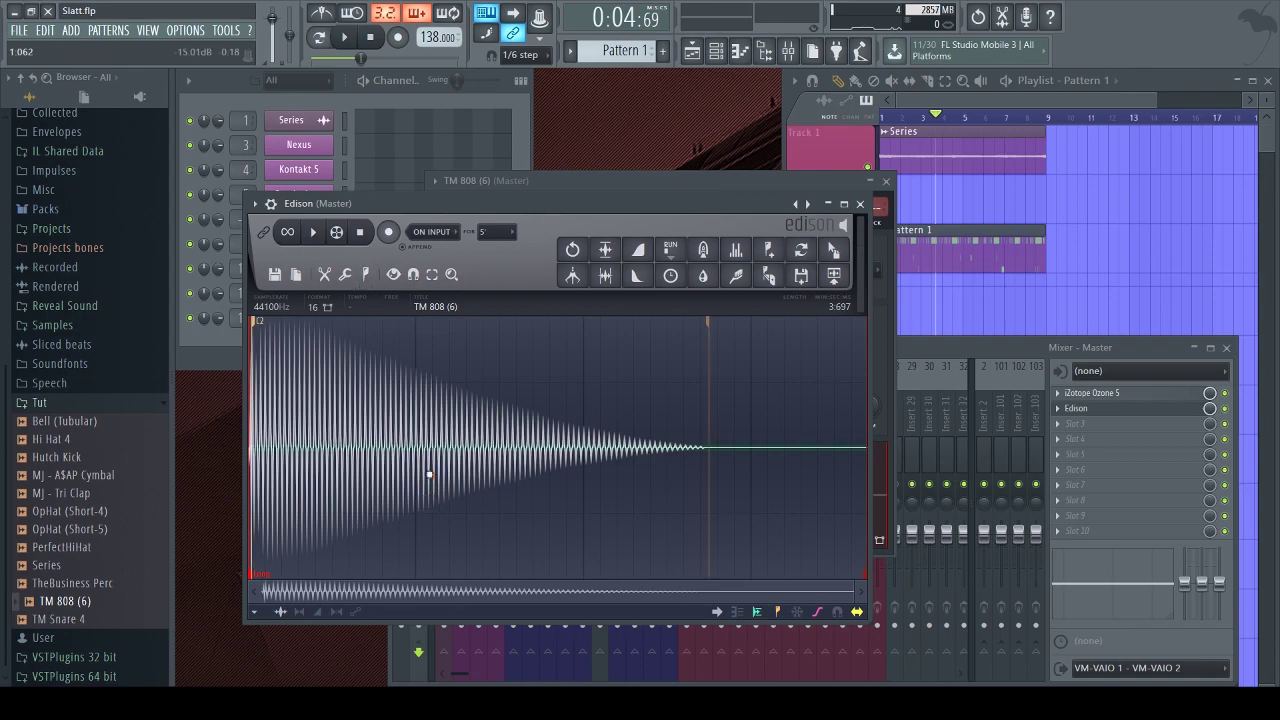
click(859, 205)
drag(826, 196, 965, 270)
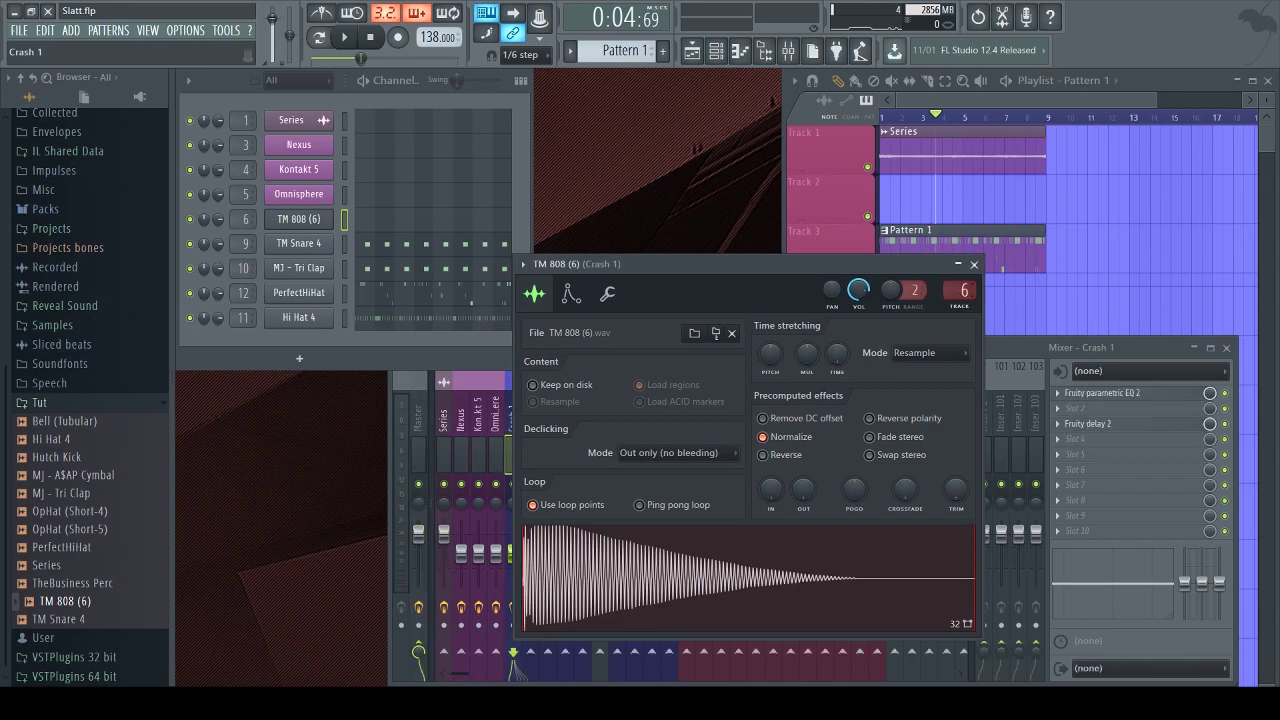
click(974, 265)
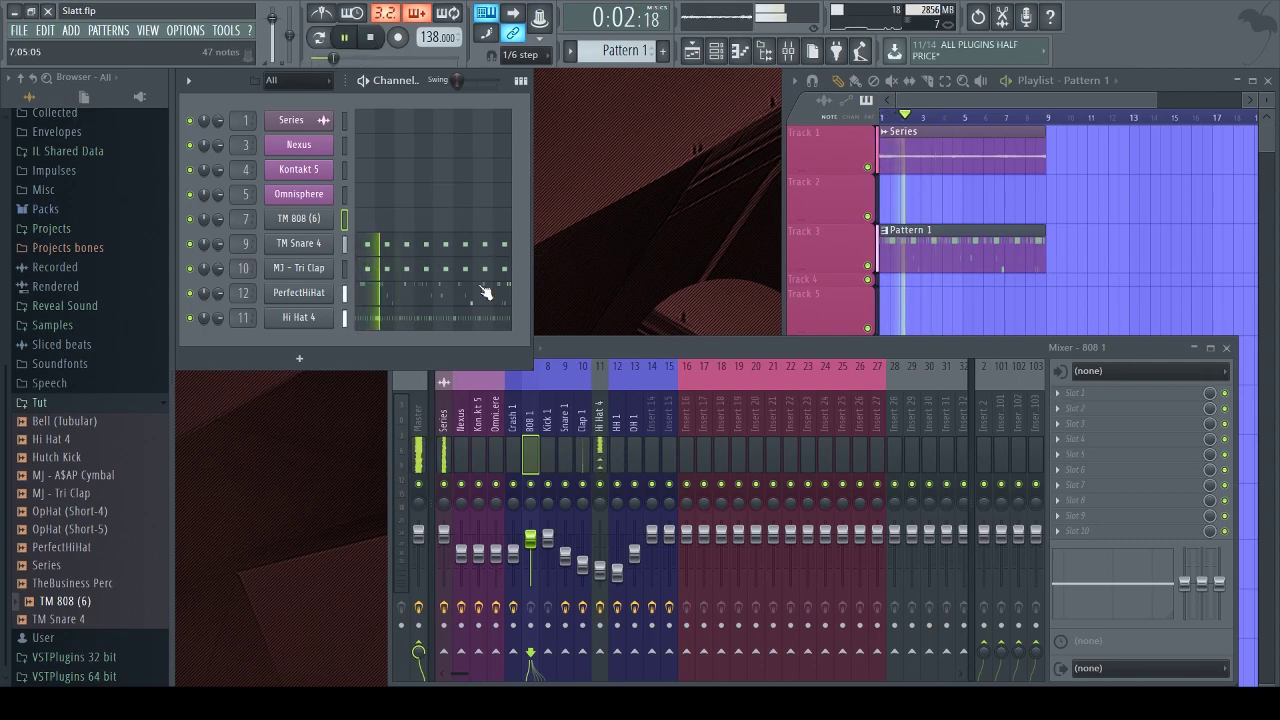
Start the TM 808 (6) bassline with one-beat notes, D#5 on bar 1's first beat and A#4 on its second
key(F7)
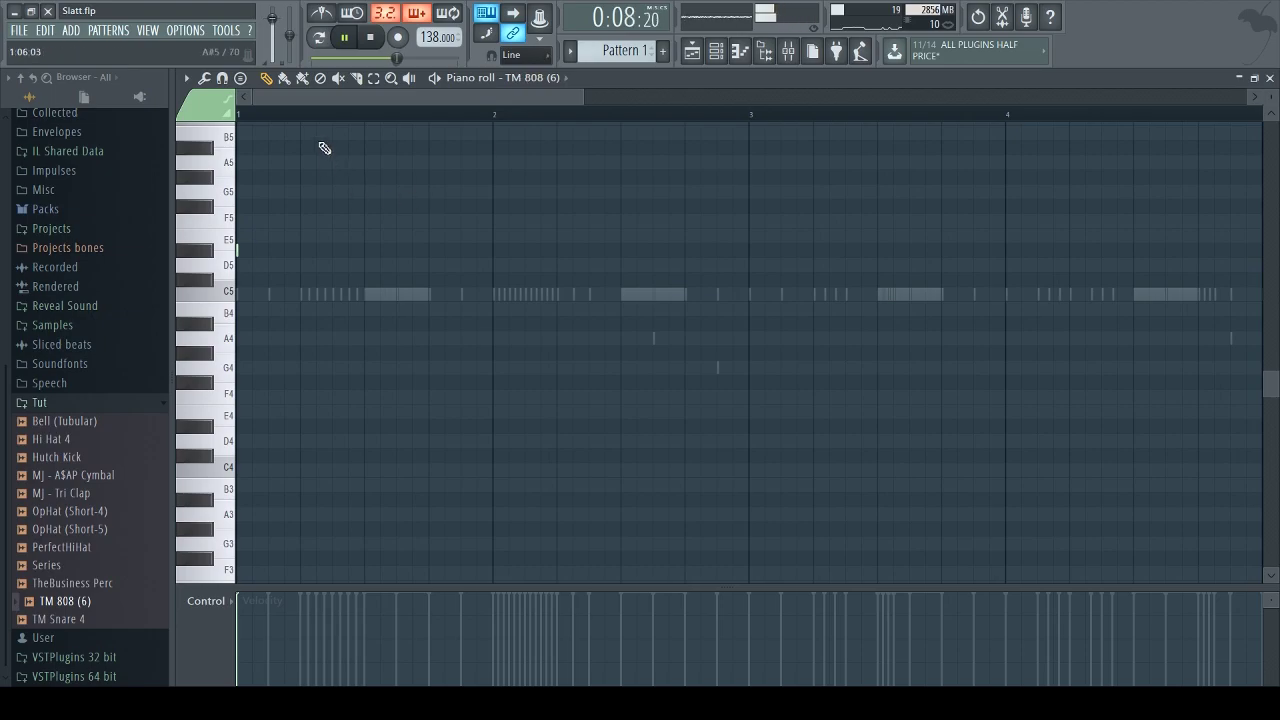
scroll(300, 114, down, 2)
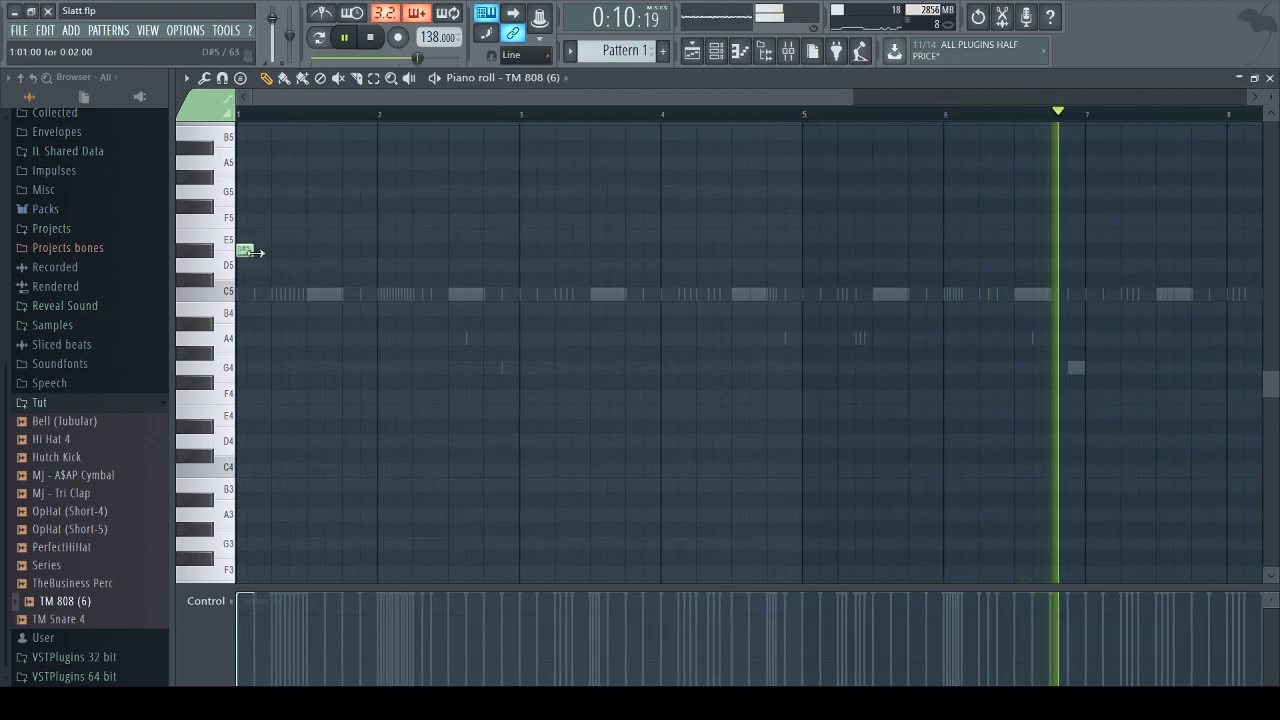
key(space)
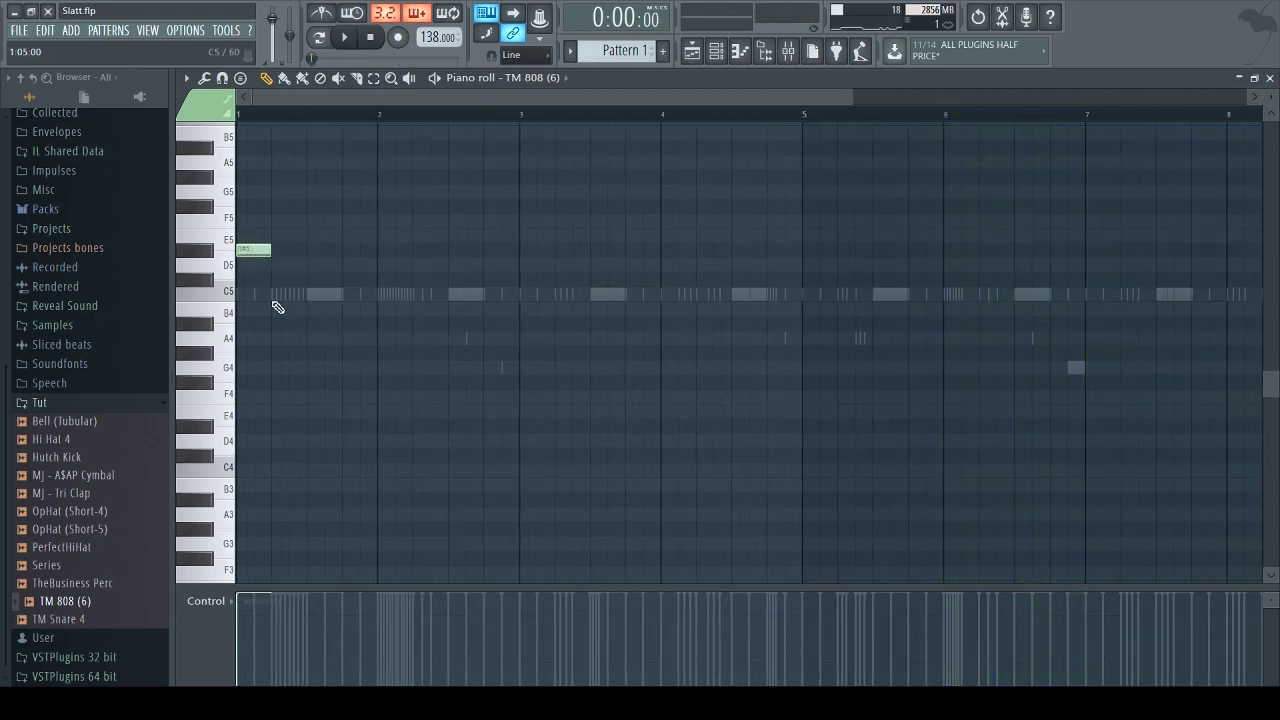
key(space)
key(space)
key(space)
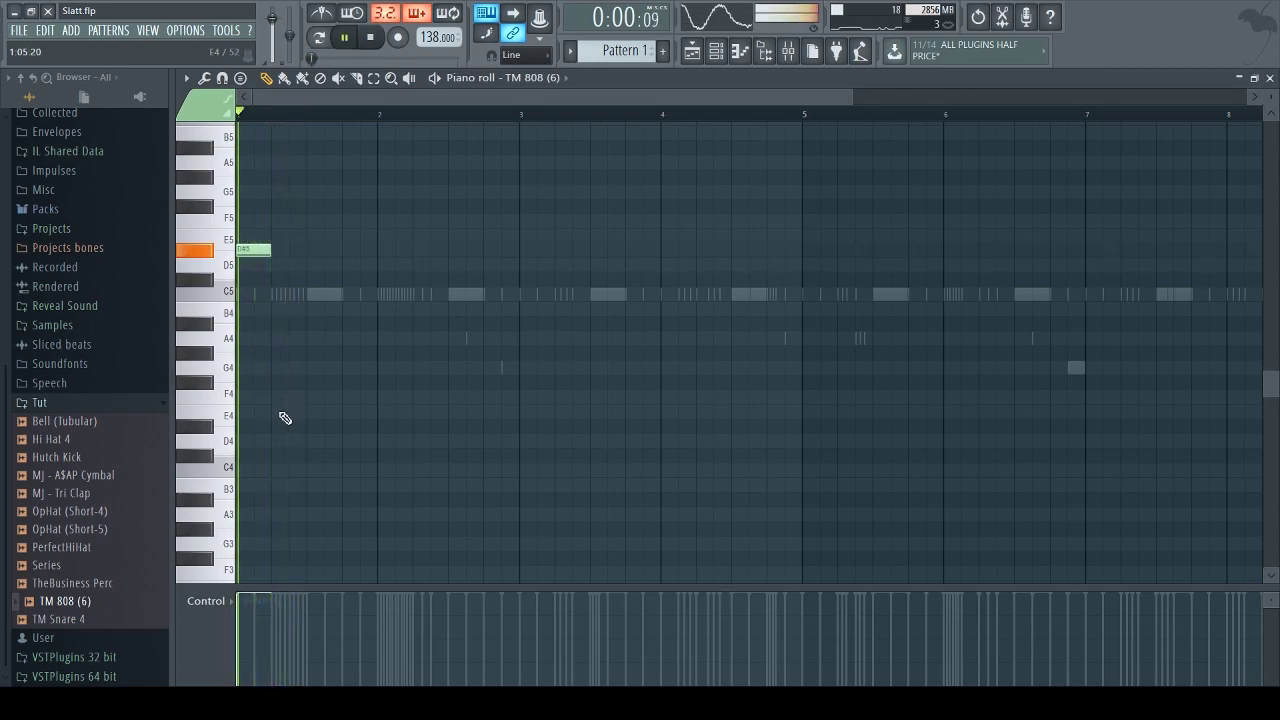
key(space)
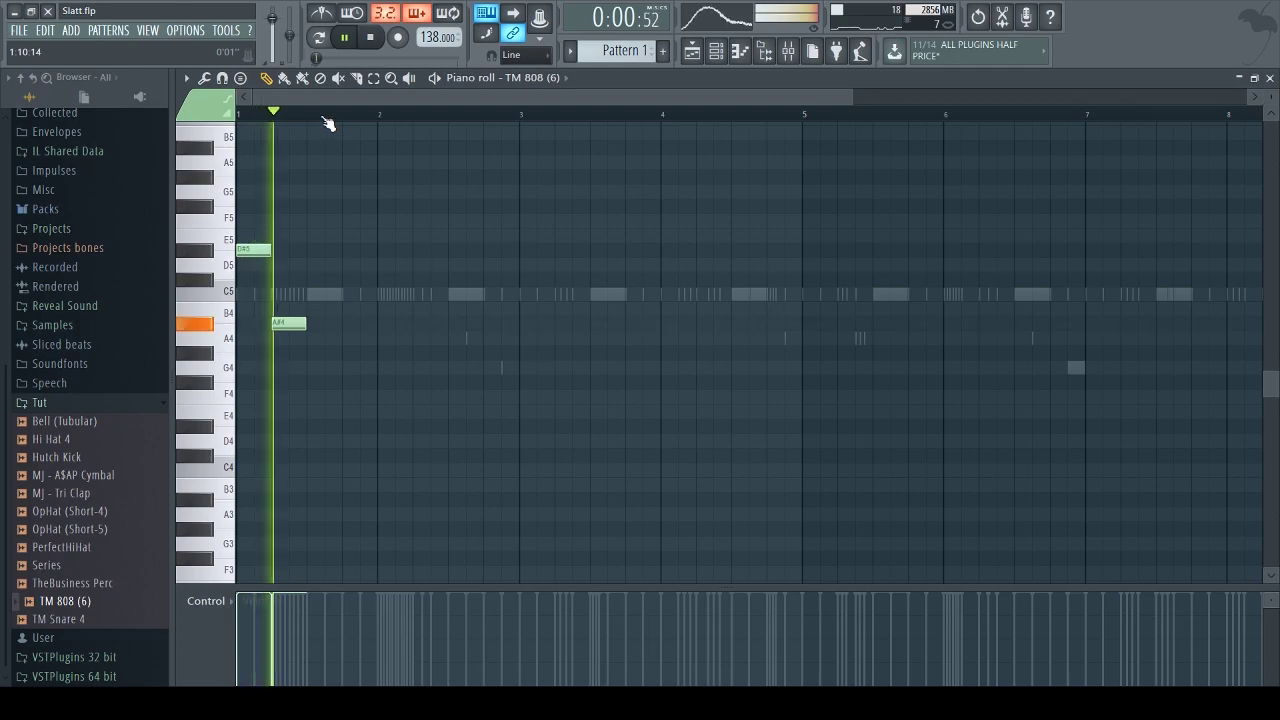
Add a 1.5-beat TM 808 (6) note on A#4 starting half a beat before bar 2
scroll(329, 120, down, 3)
key(space)
key(space)
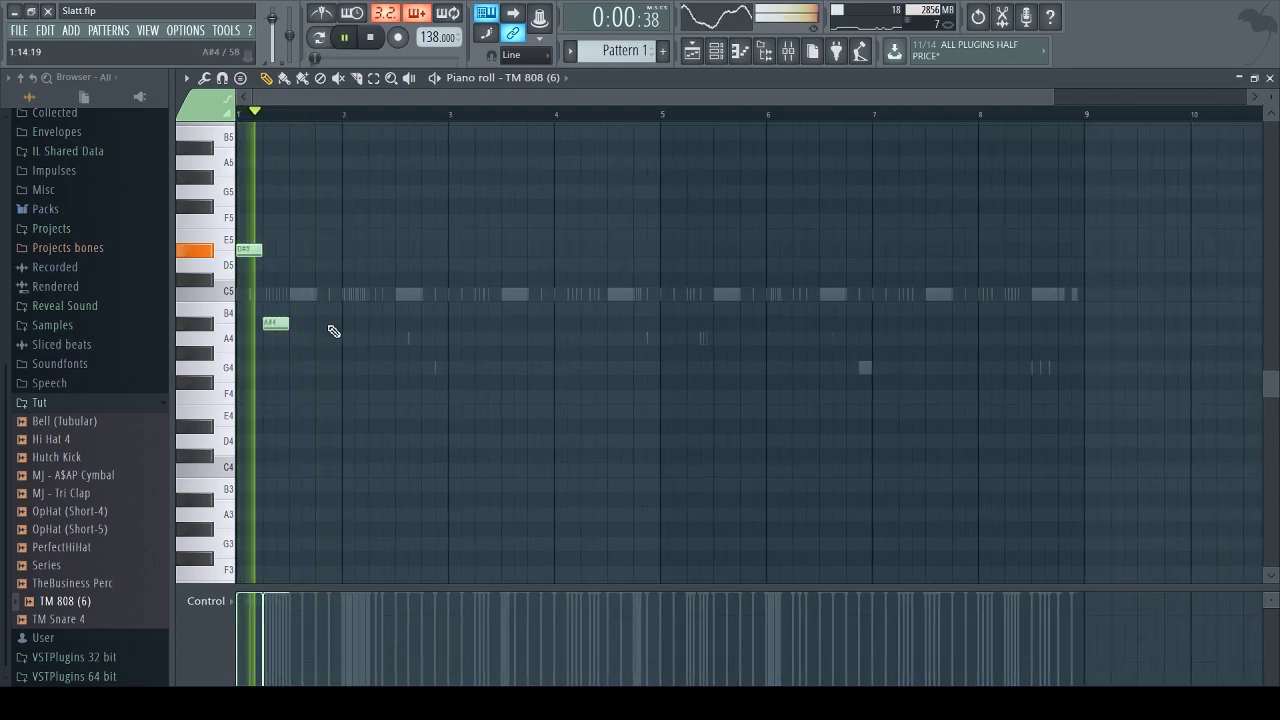
click(334, 324)
drag(357, 328, 377, 337)
key(space)
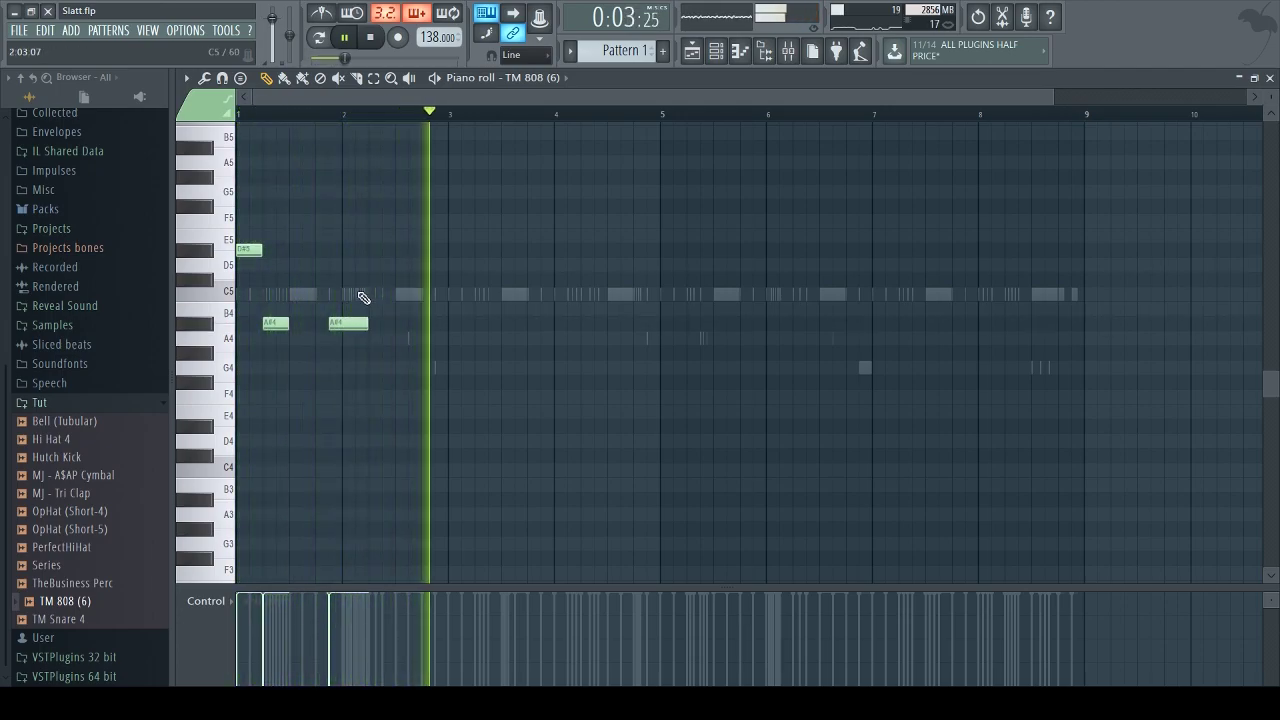
Add a 1.5-beat G#5 note on bar 2's second beat and a half-beat slide note just before it
click(376, 177)
key(space)
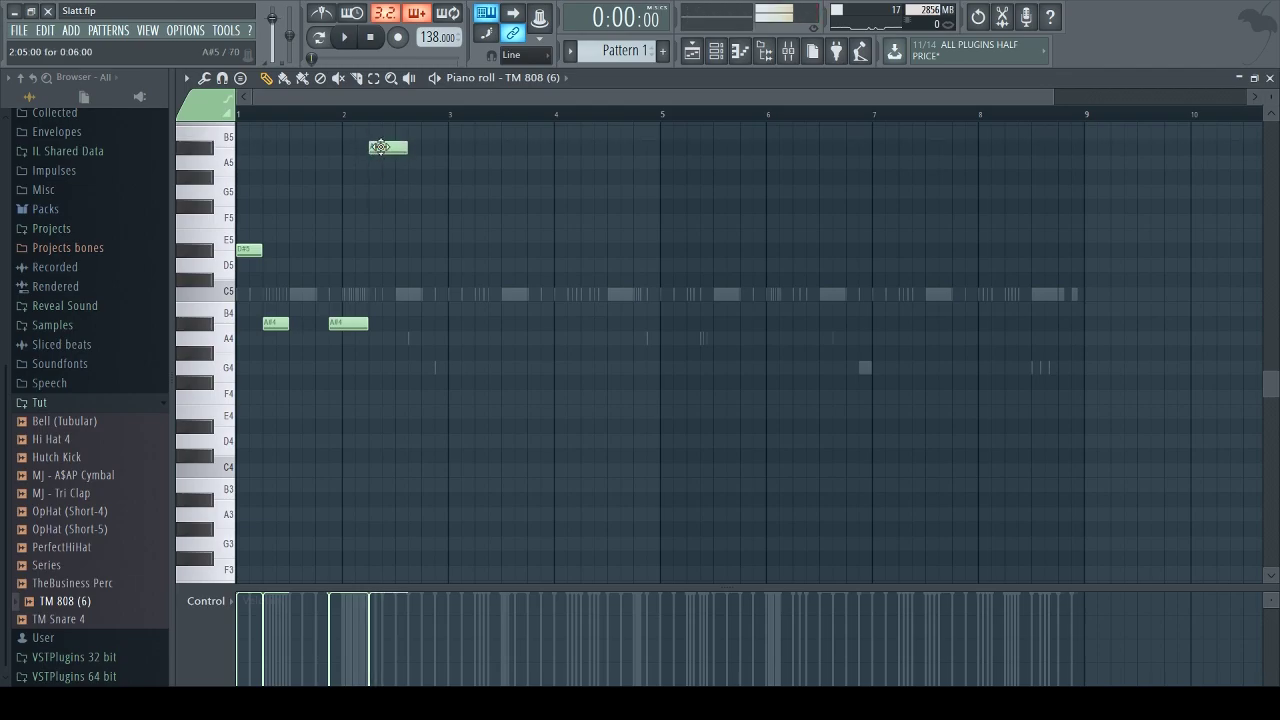
key(space)
key(space)
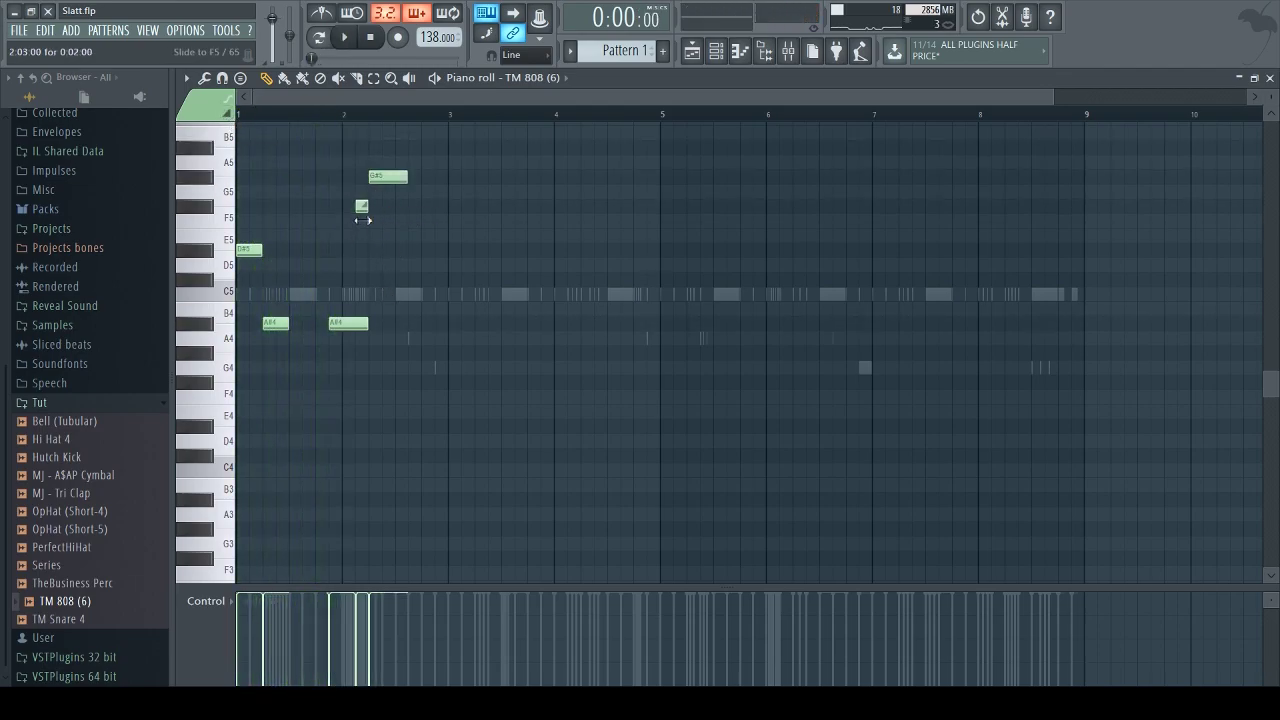
Raise the slide note to G#5 and continue the bassline with 1.5-beat notes, F#5 at 2:11 and D#5 at bar 3's start
key(space)
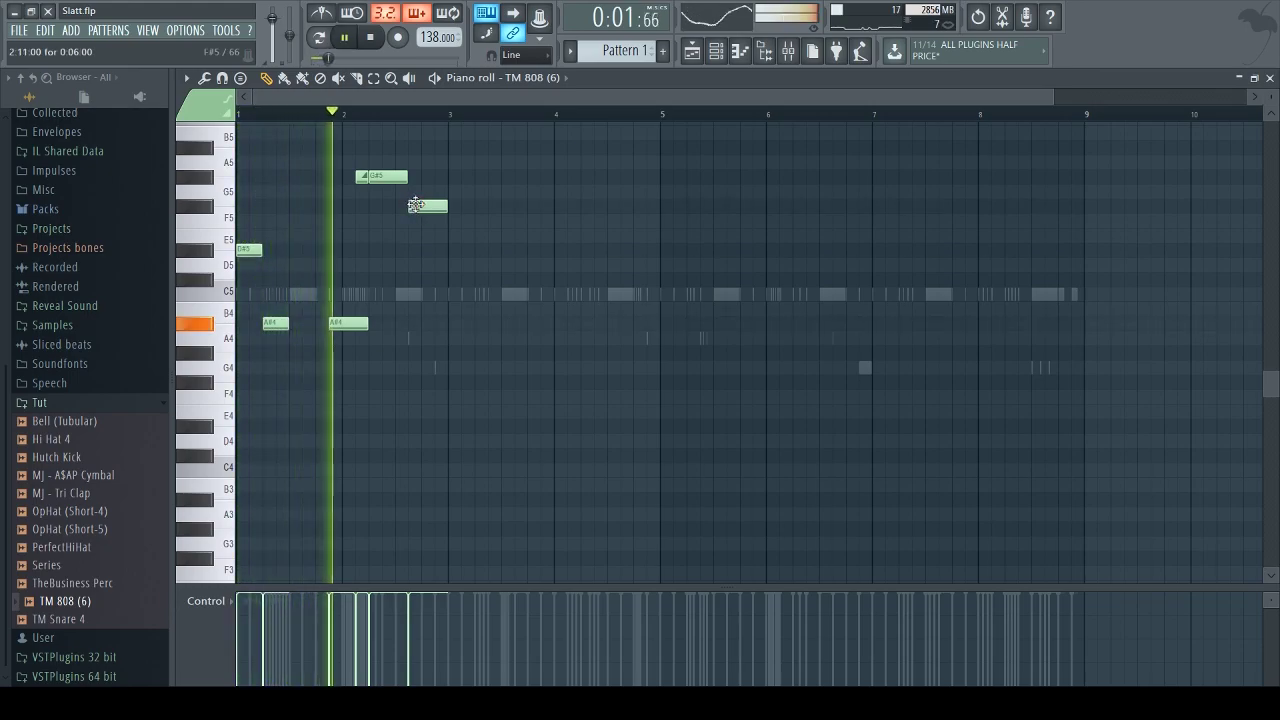
click(449, 251)
key(space)
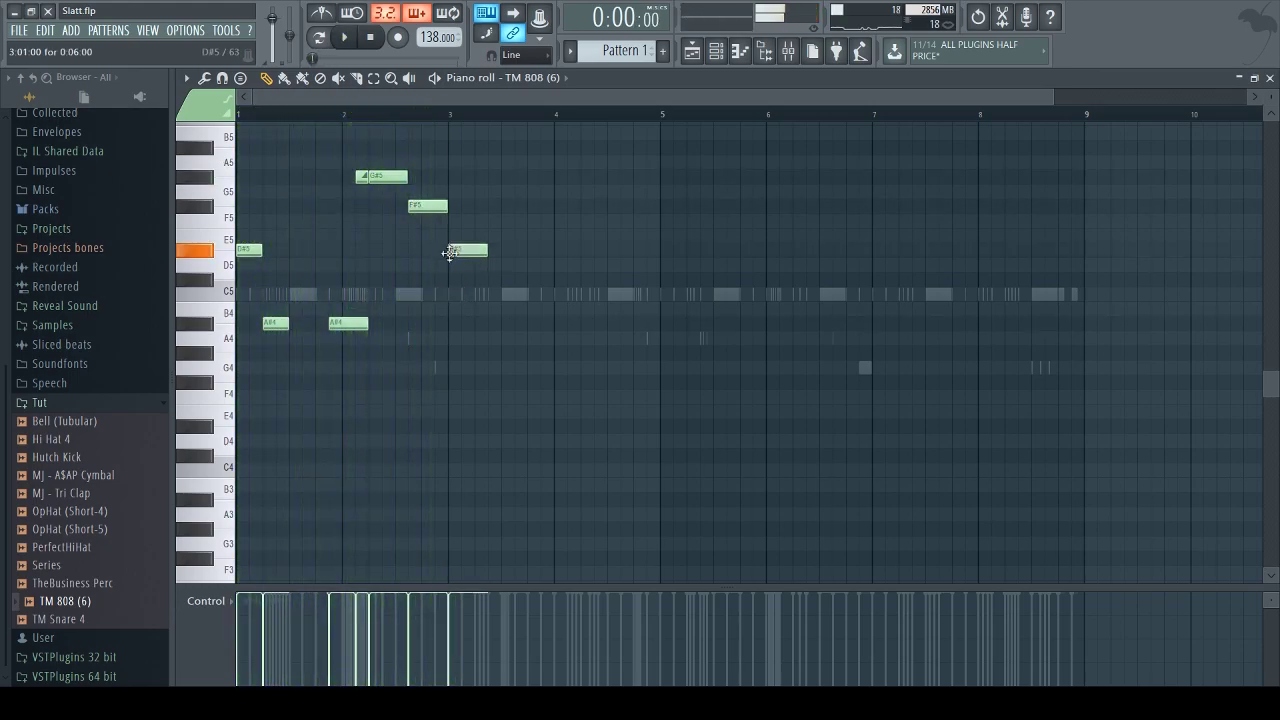
Add a half-beat D#5 note at 3:07 with a half-beat D#4 slide note at the same position
key(space)
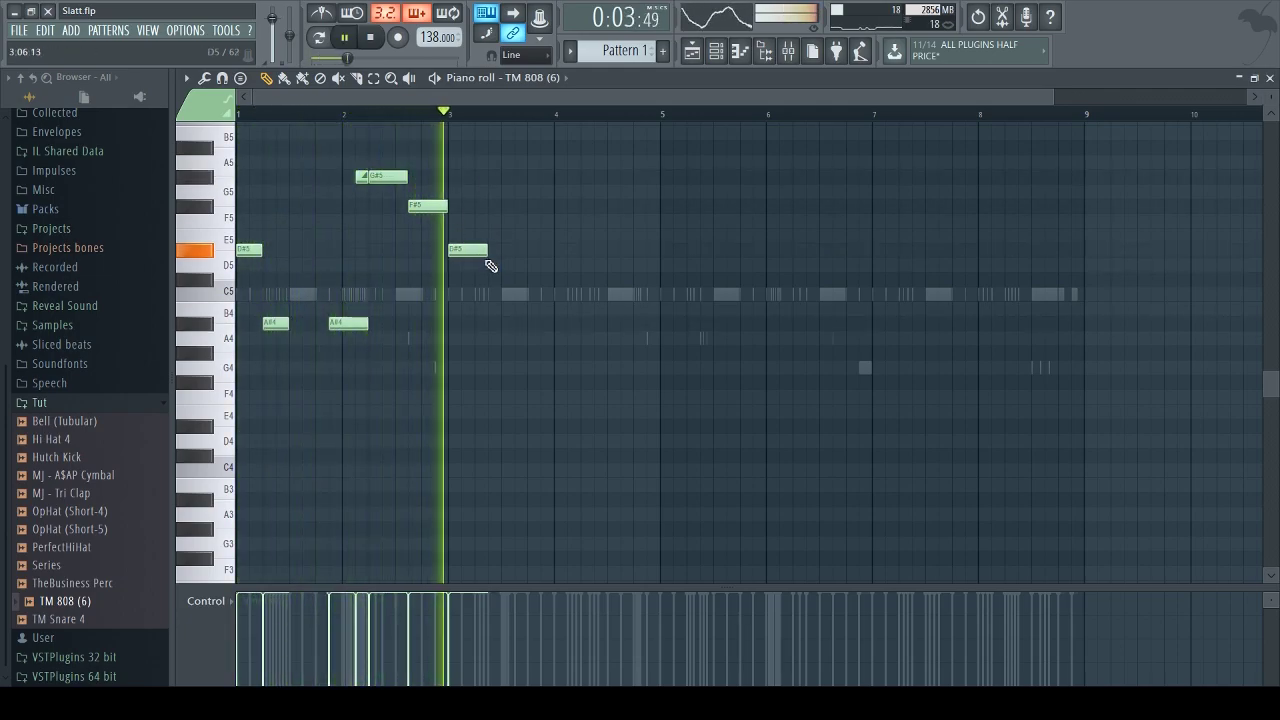
key(space)
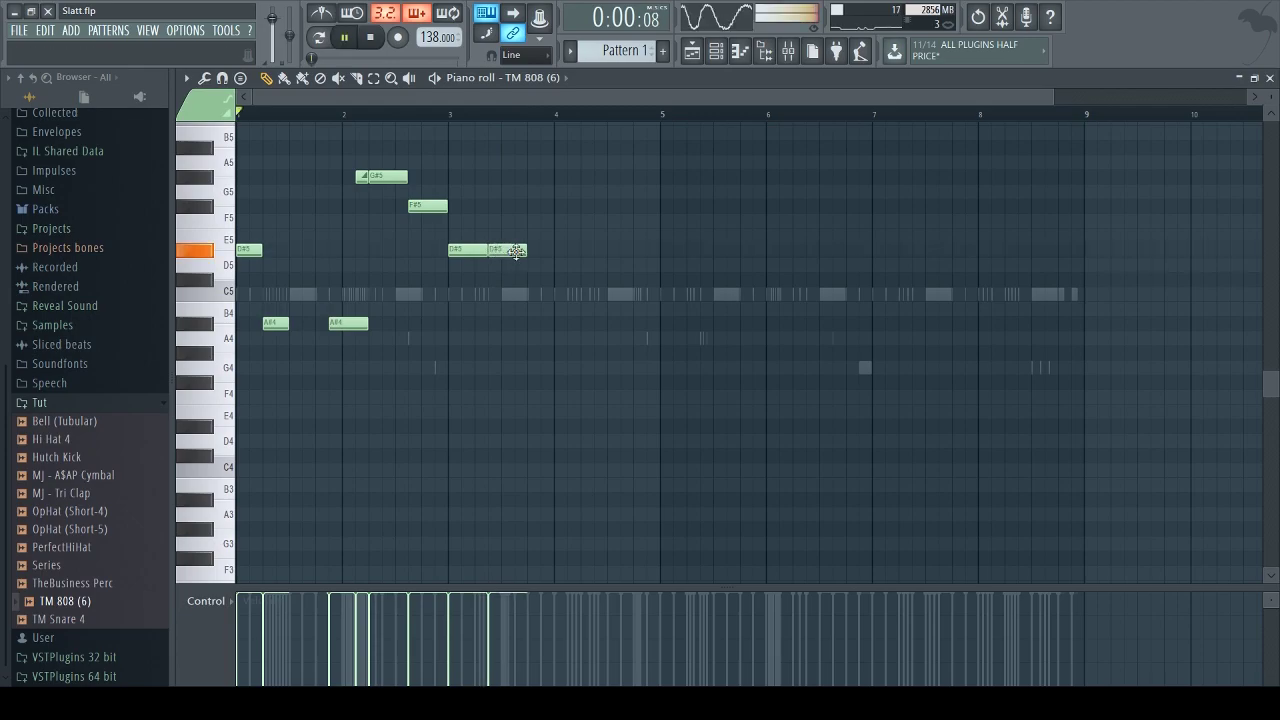
click(533, 251)
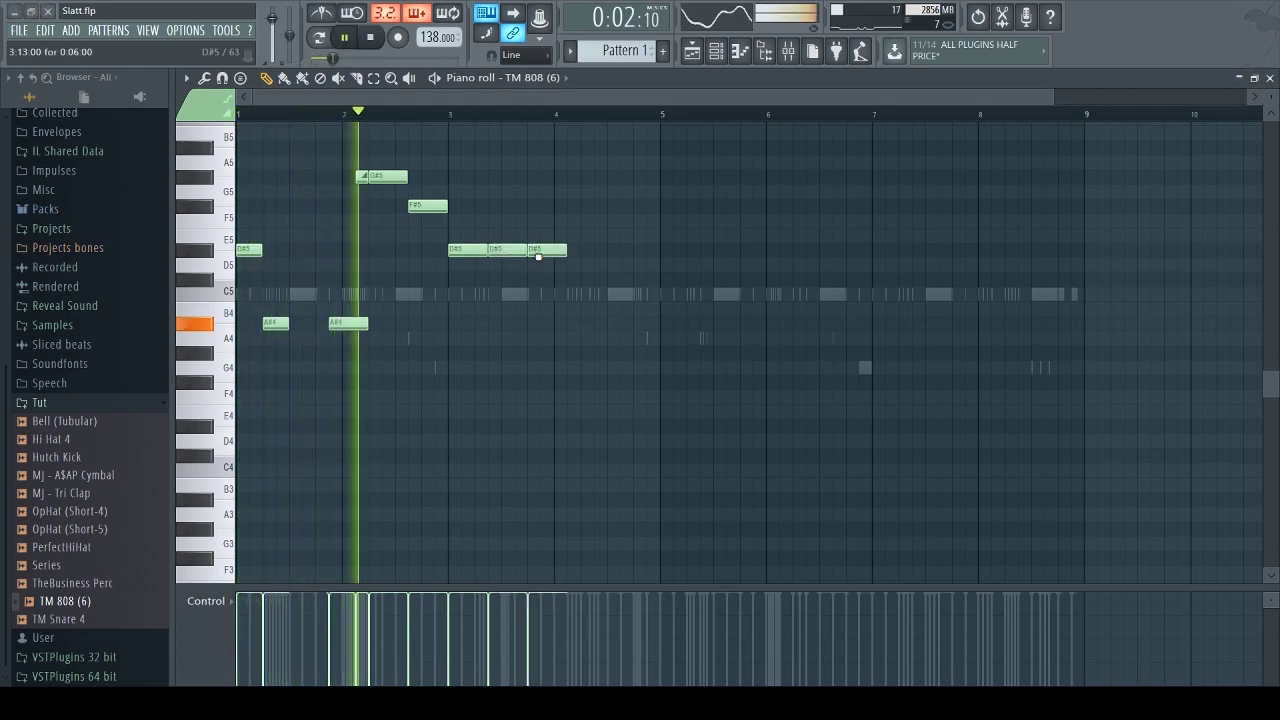
right_click(533, 251)
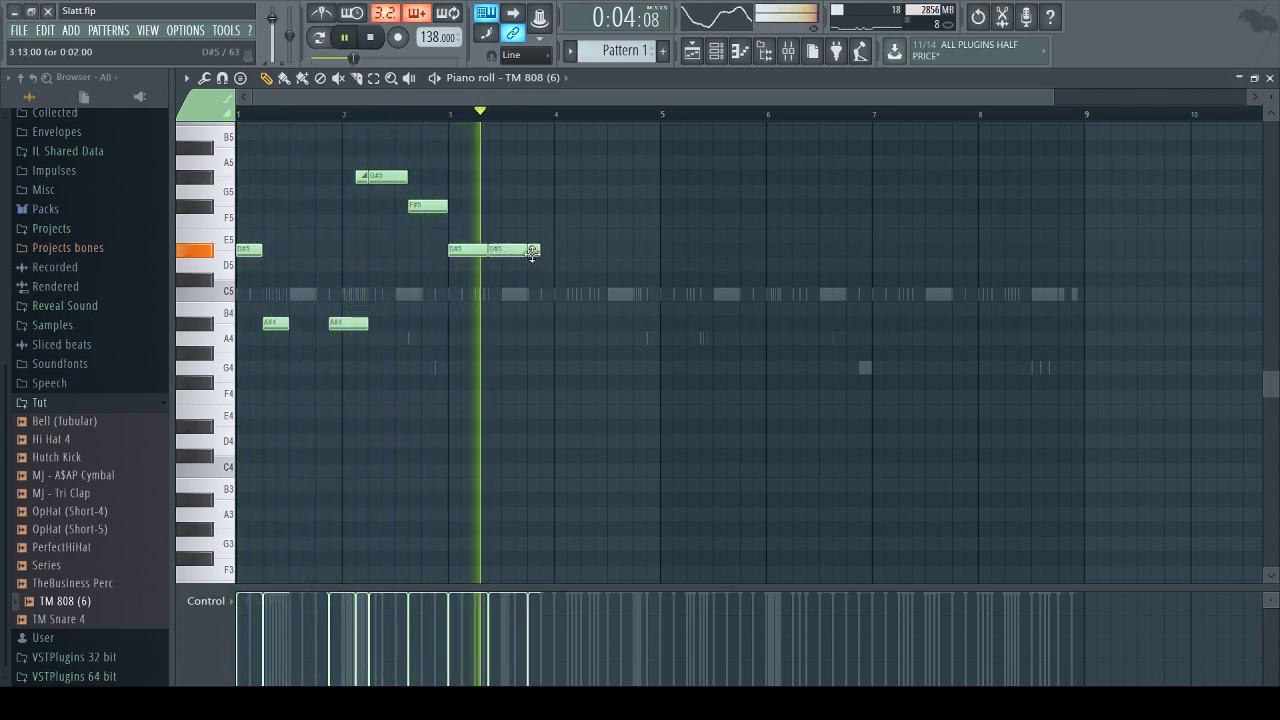
drag(533, 251, 504, 251)
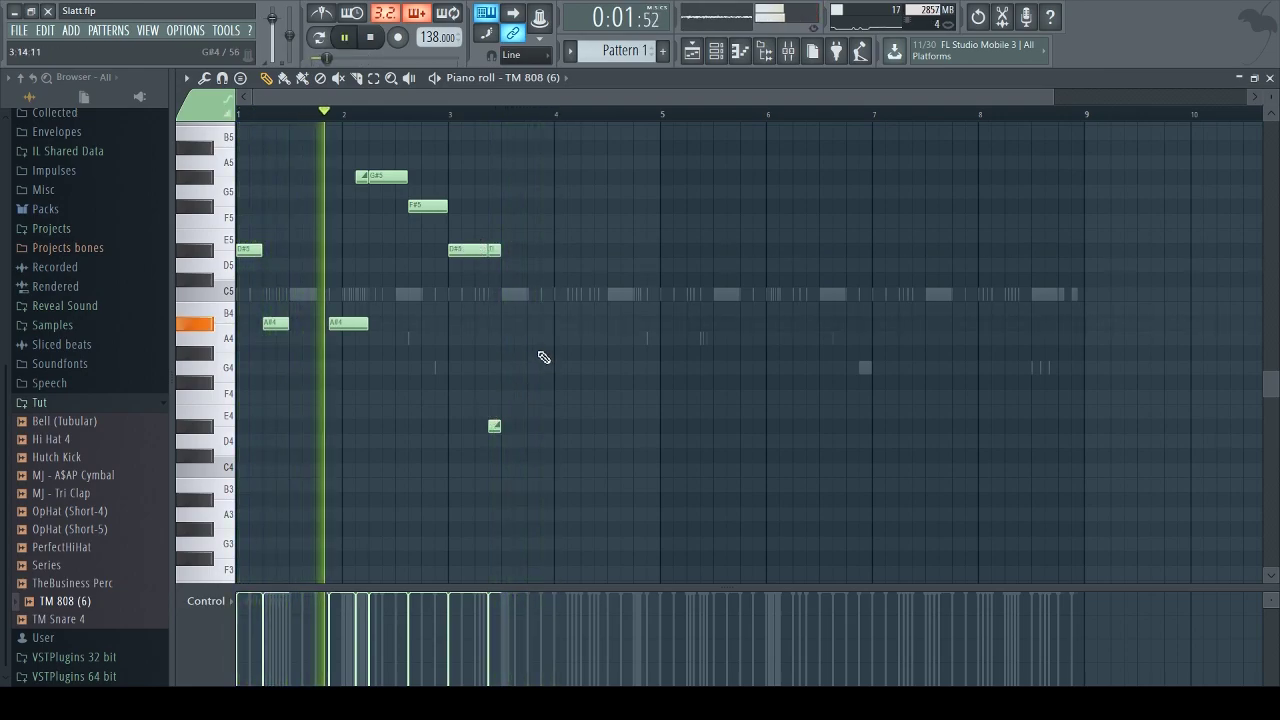
key(space)
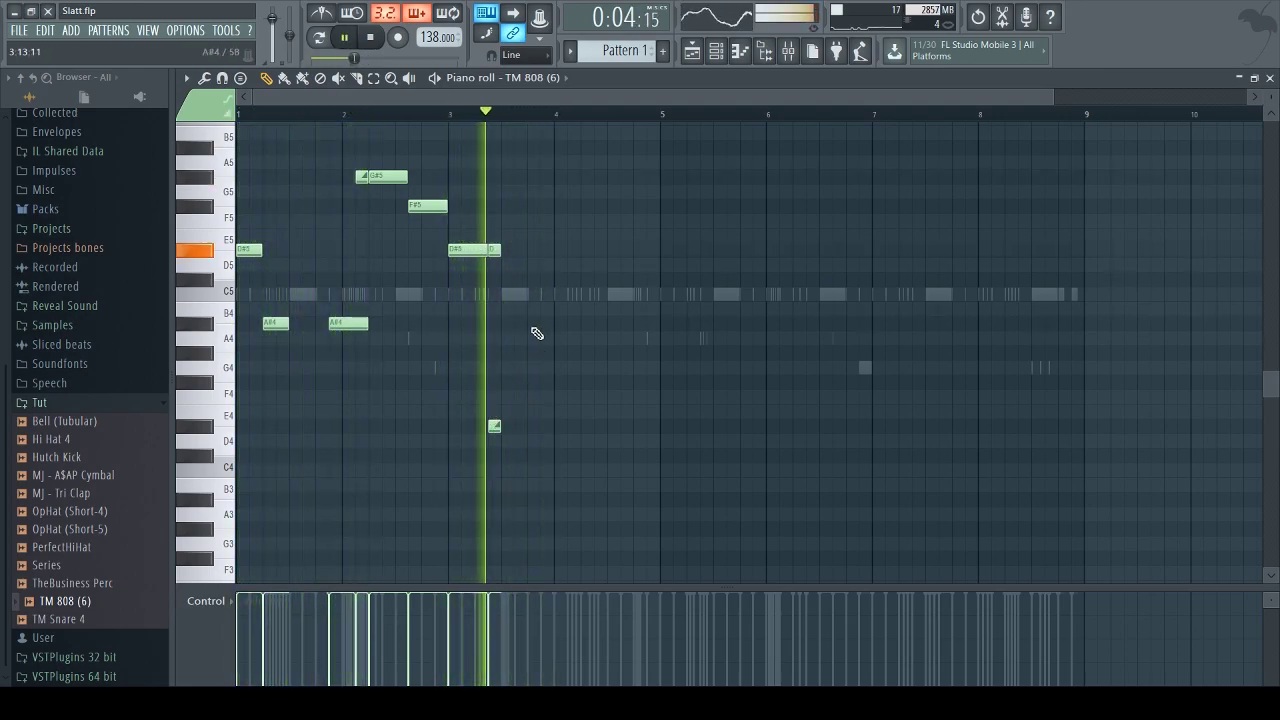
Continue the bassline with 1.5-beat notes: A#4 at 3:15, A#4 at 4:05 and F#5 at 4:11
click(558, 324)
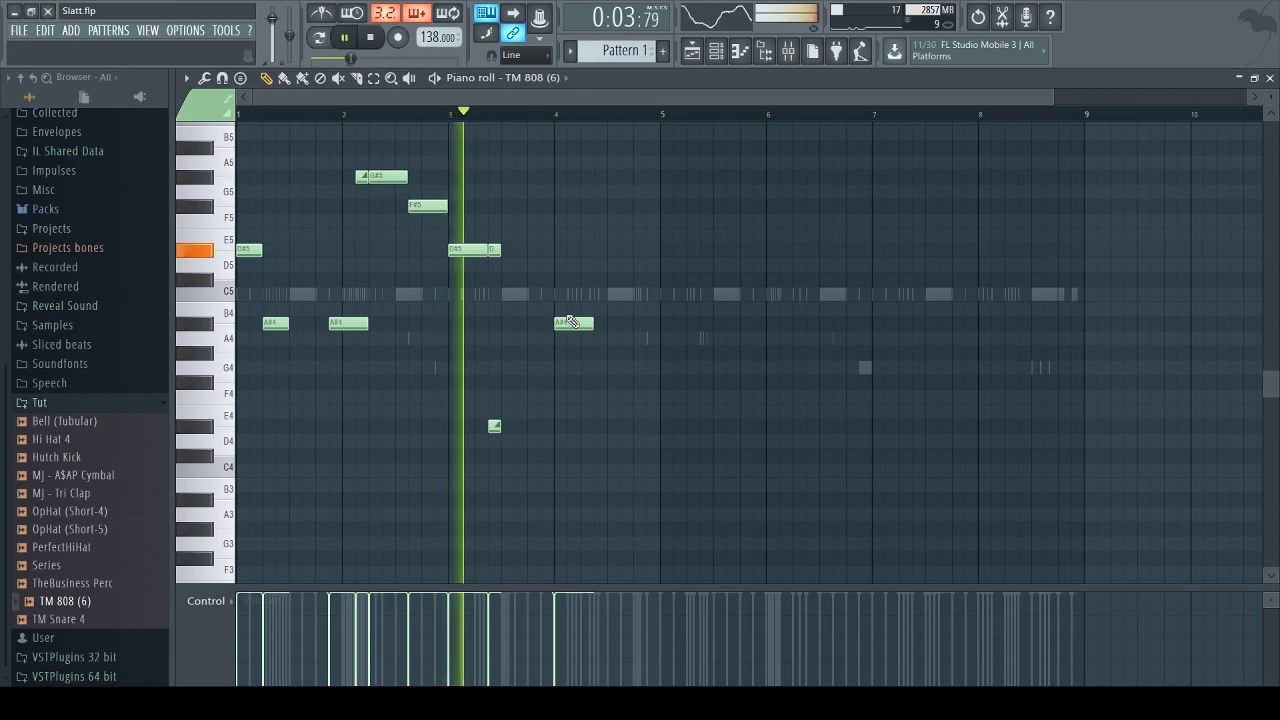
right_click(567, 326)
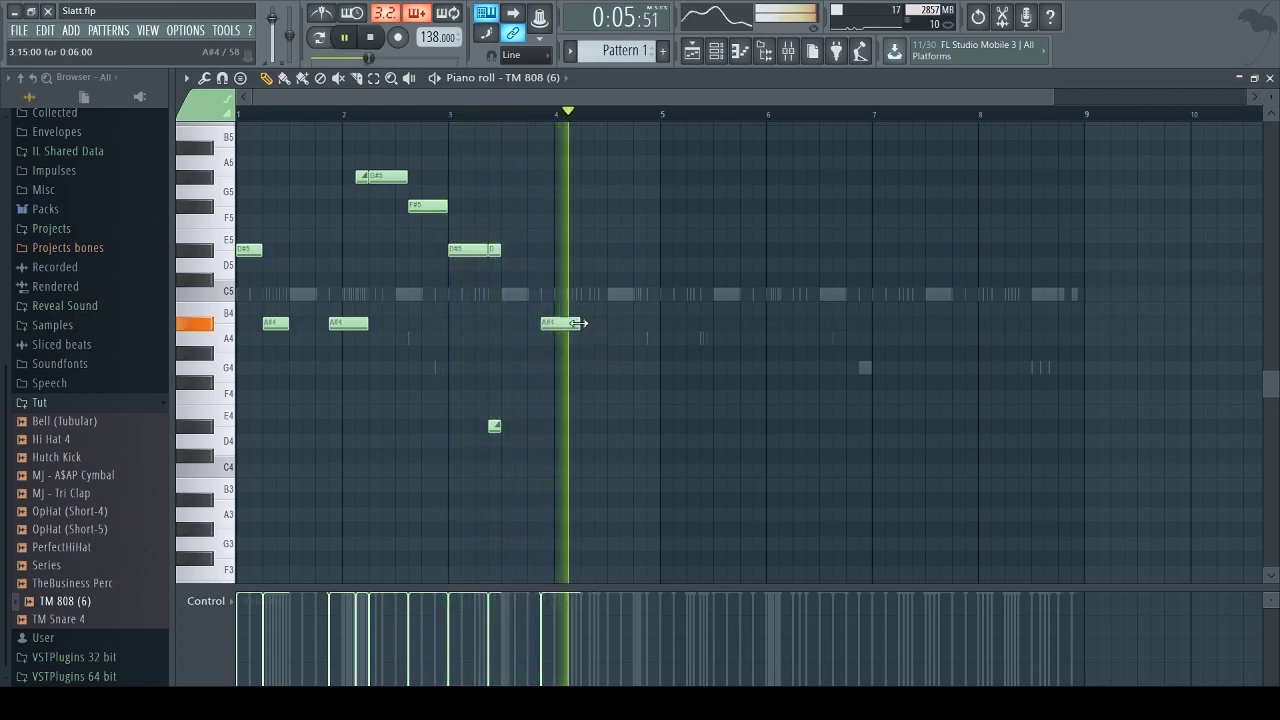
key(space)
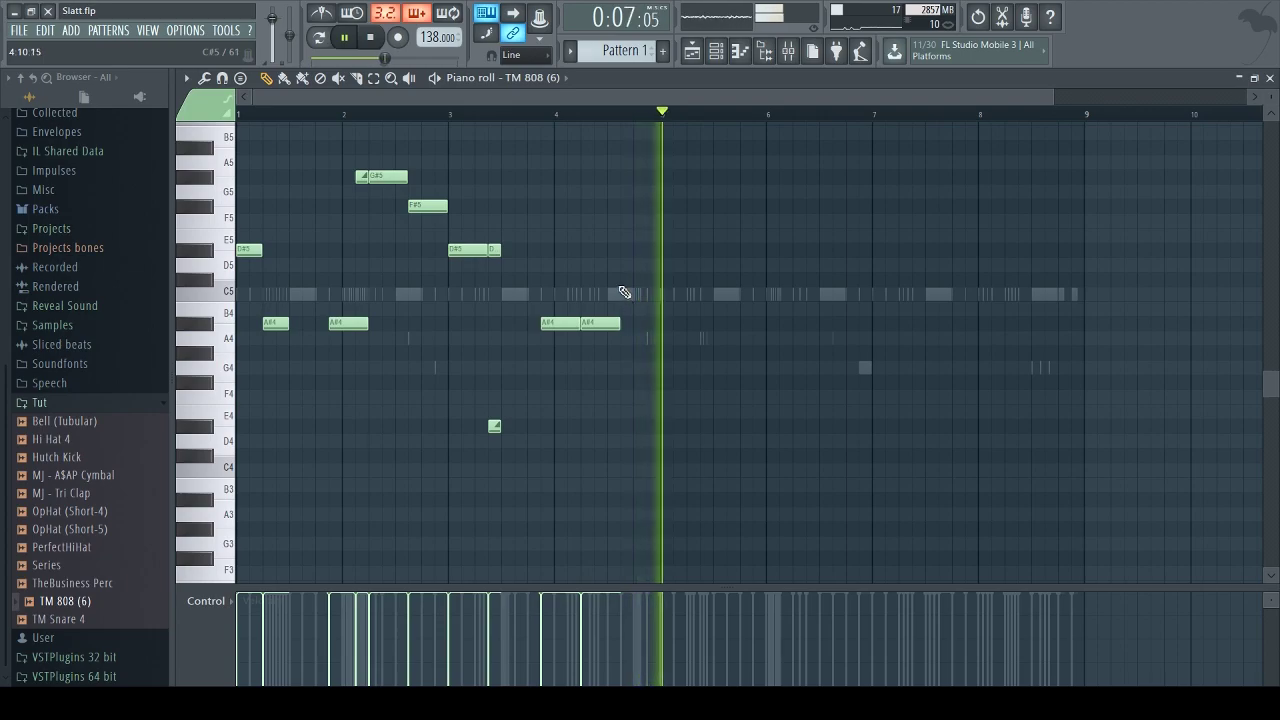
key(space)
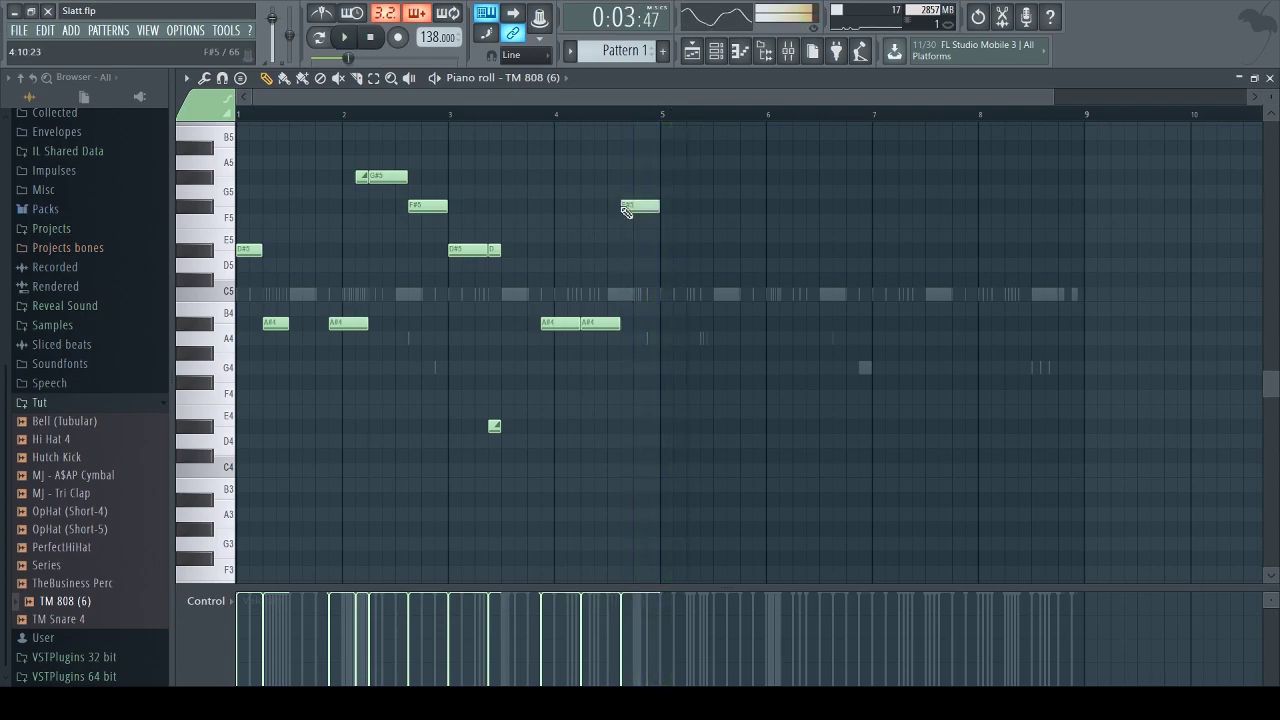
right_click(624, 222)
key(space)
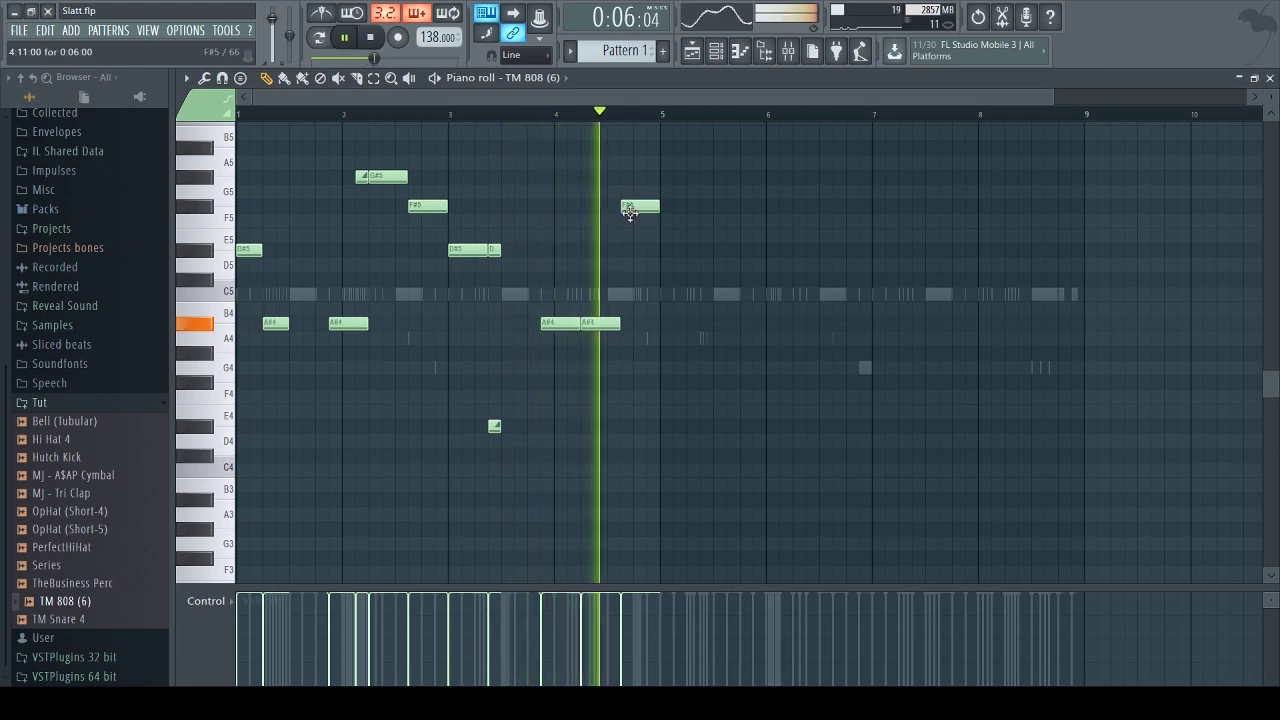
Try the note at 4:11 on F5 and put it back on F#5
key(space)
drag(631, 209, 634, 232)
key(space)
scroll(610, 121, down, 2)
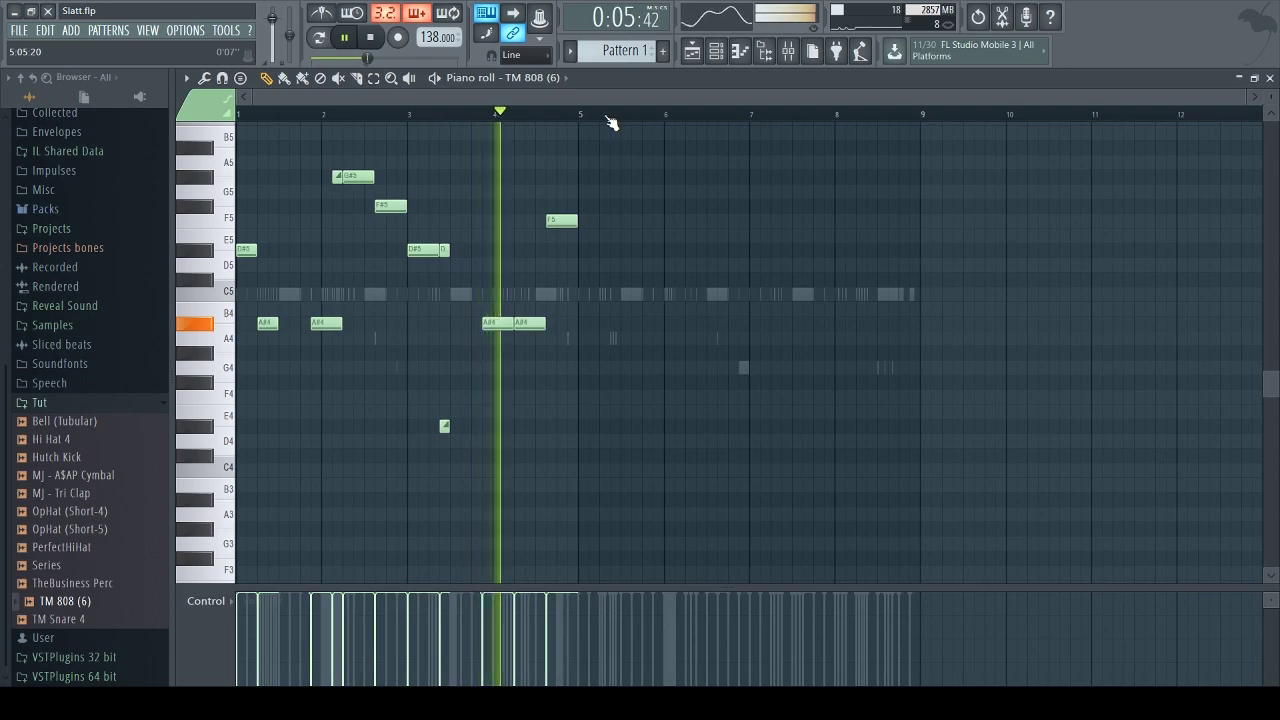
key(space)
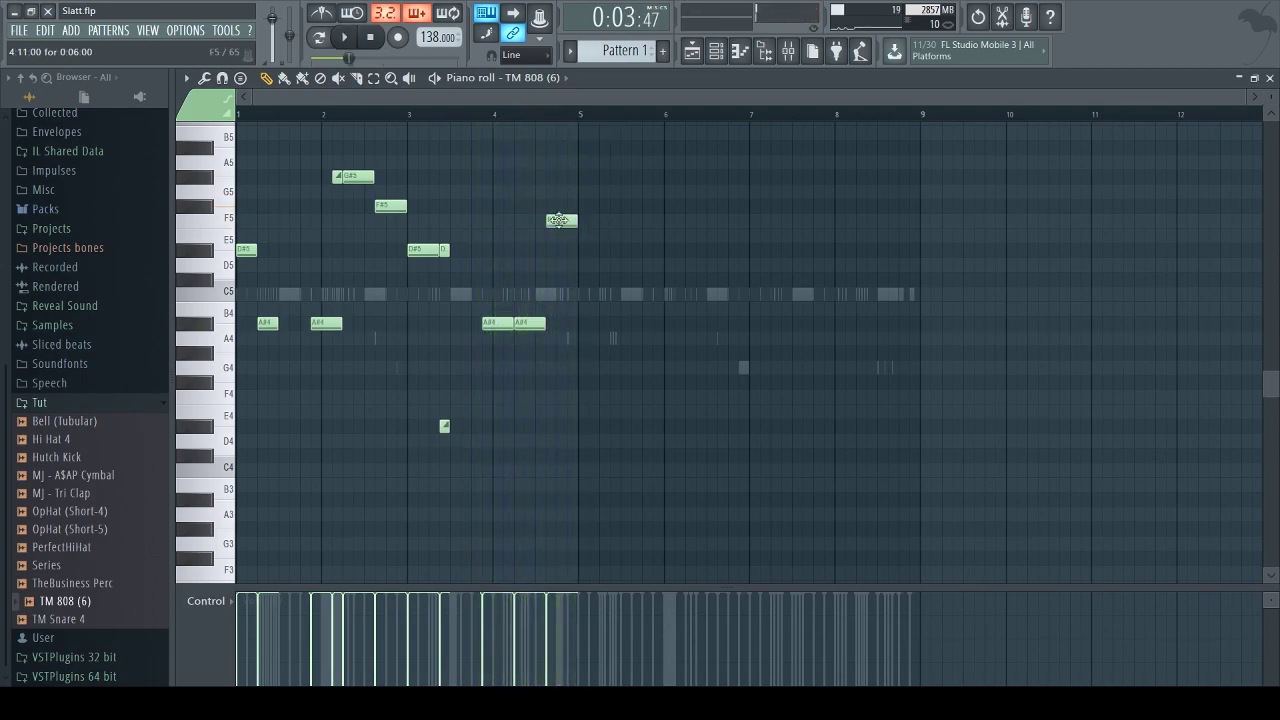
right_click(554, 222)
key(space)
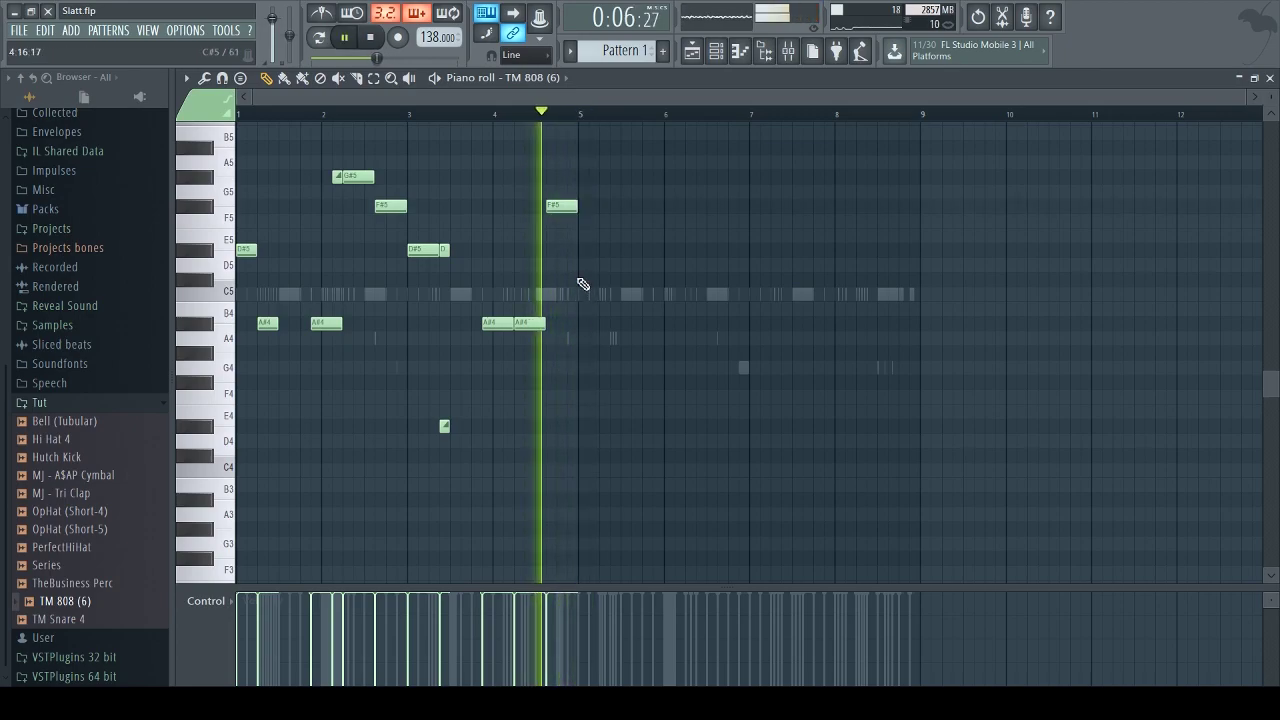
Try a one-beat D#5 note at the start of bar 5
click(582, 264)
key(space)
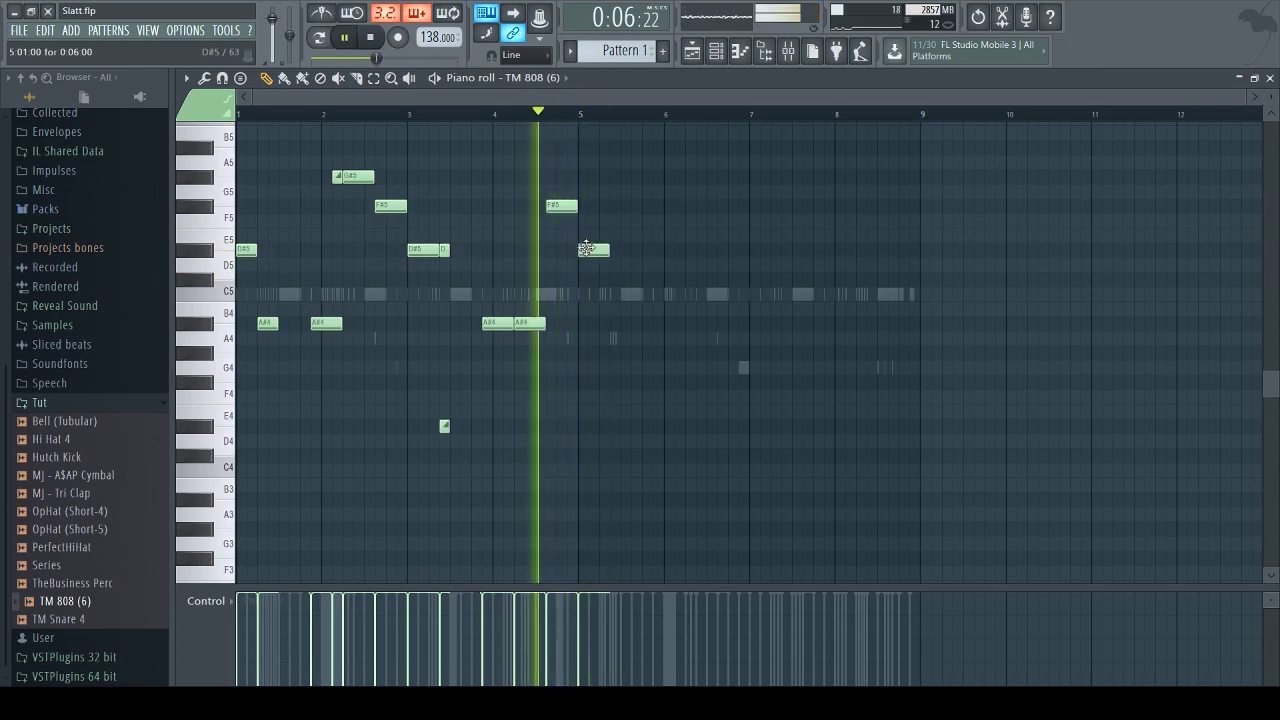
key(space)
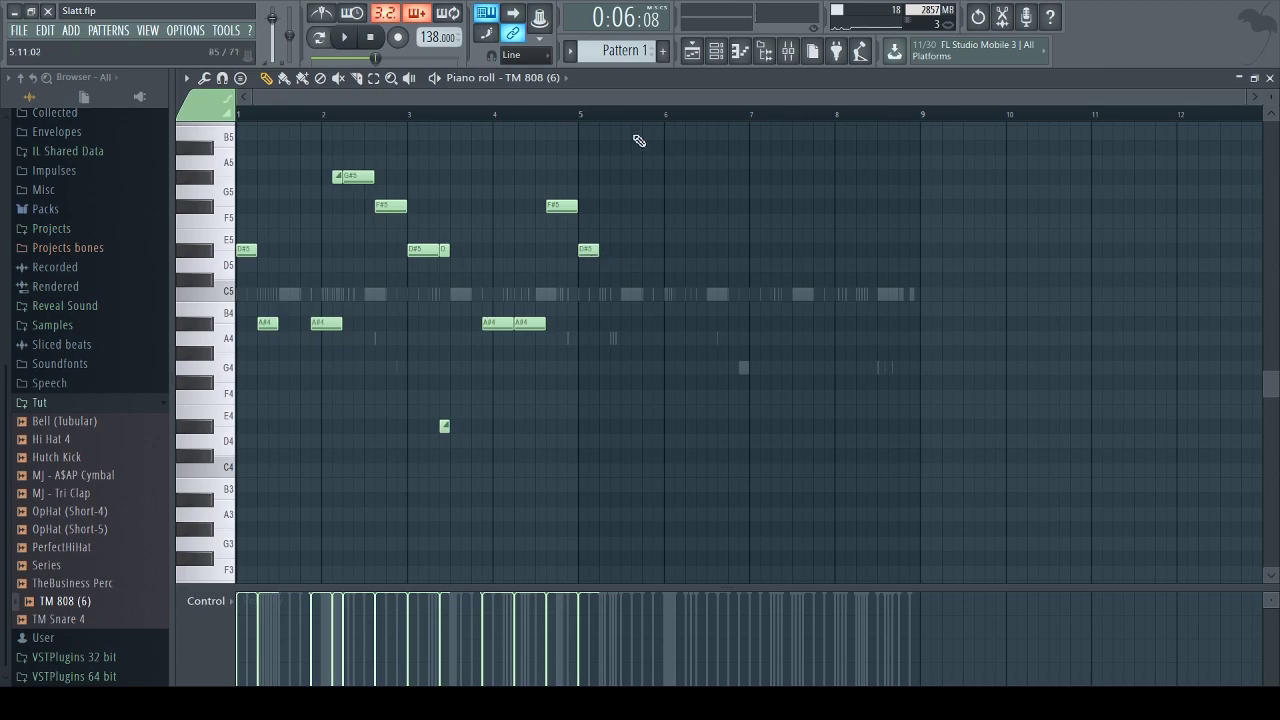
key(space)
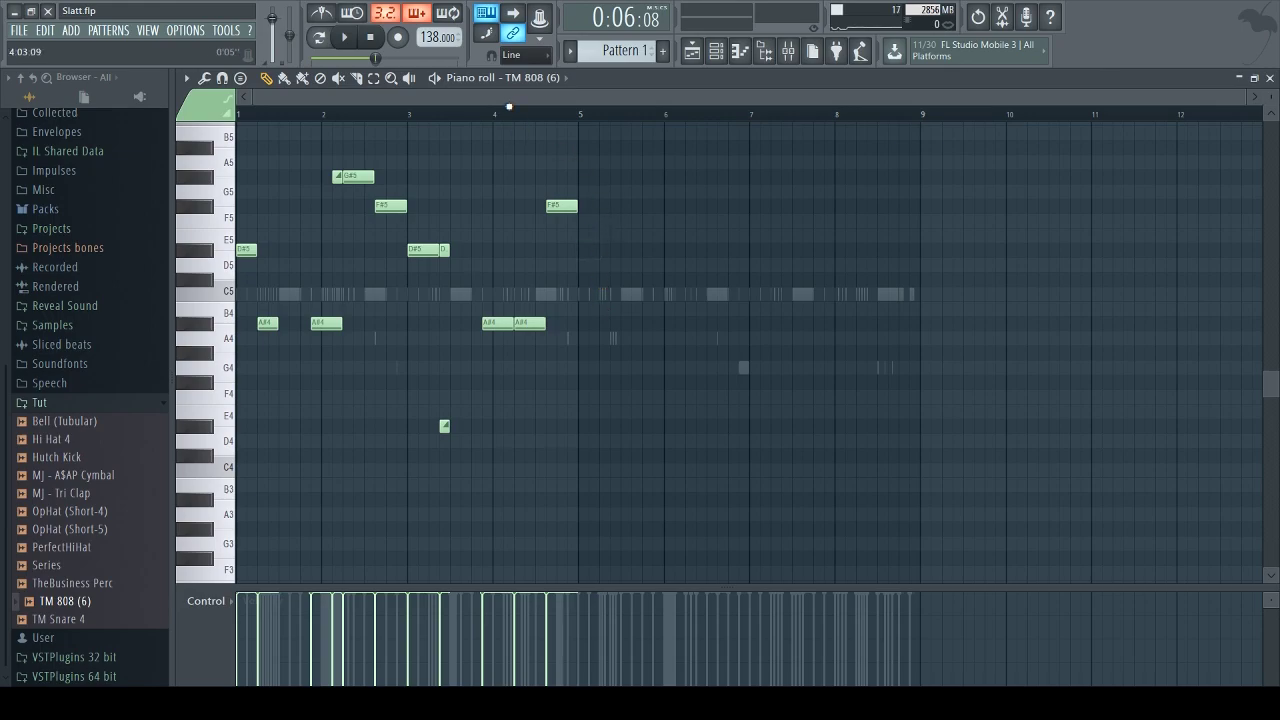
Duplicate the four-bar bassline into bars 5 to 8, clear the selection and play it back
key(ctrl+b)
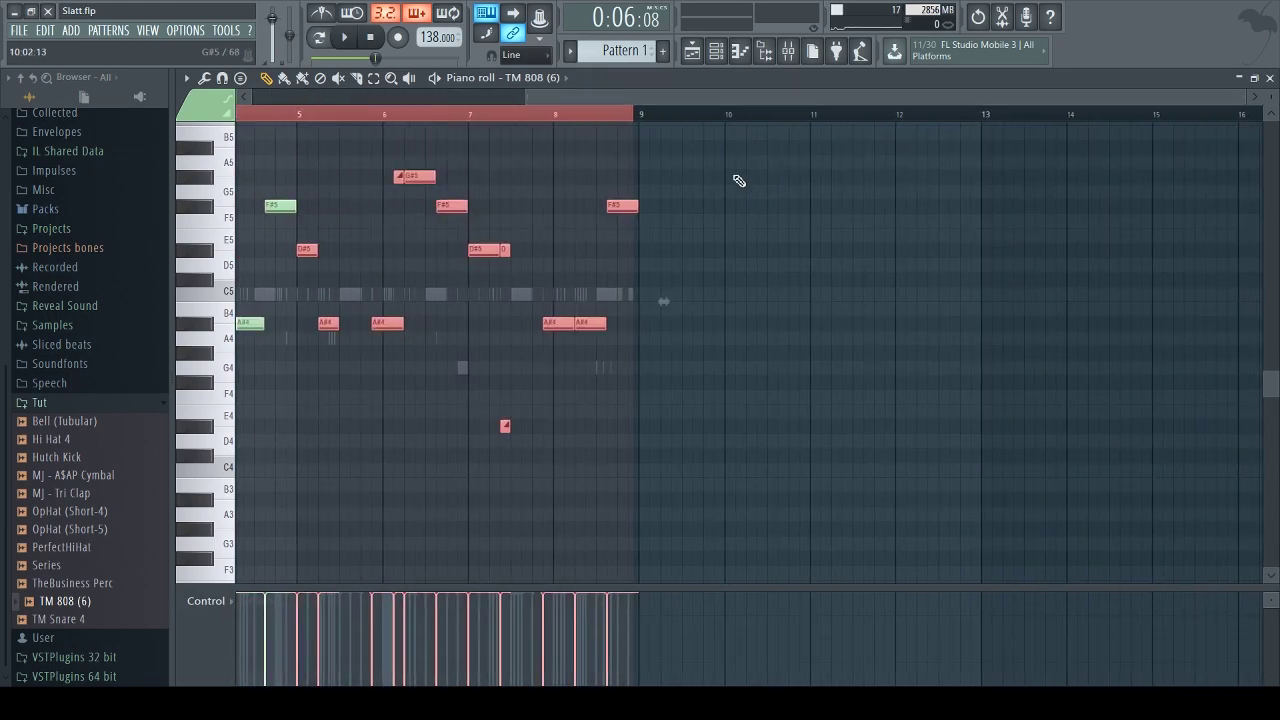
key(space)
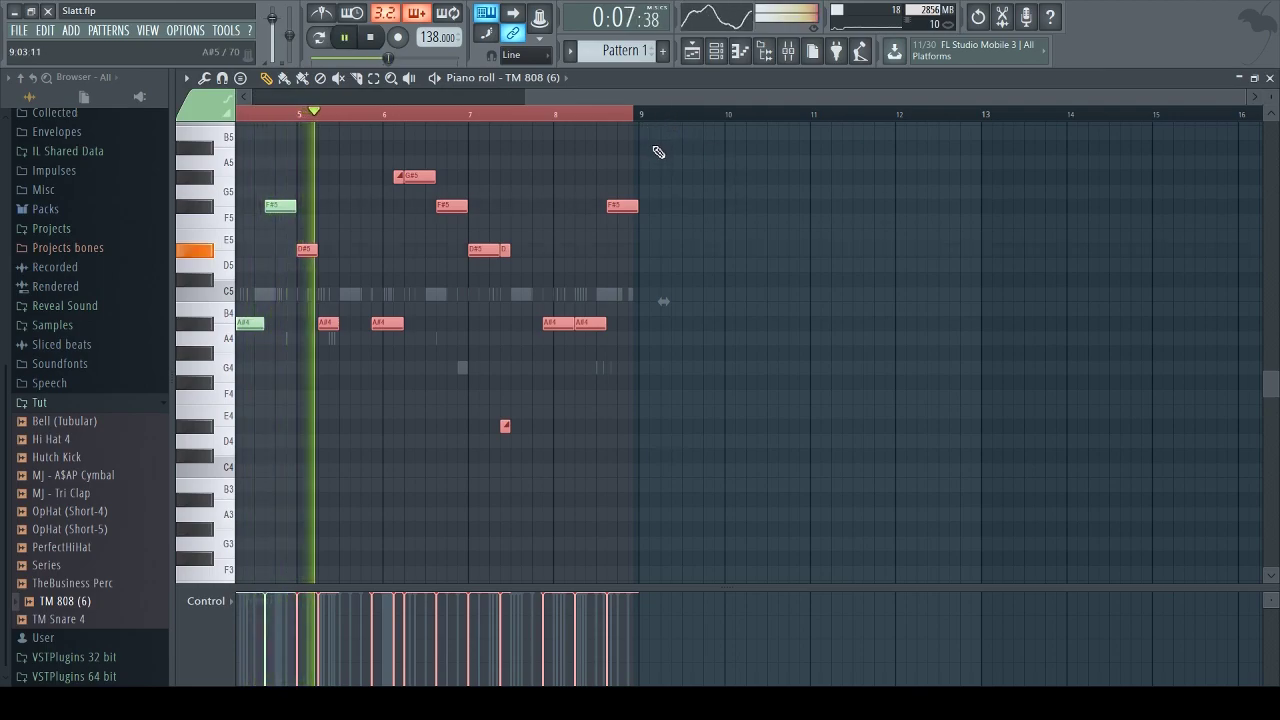
key(ctrl+d)
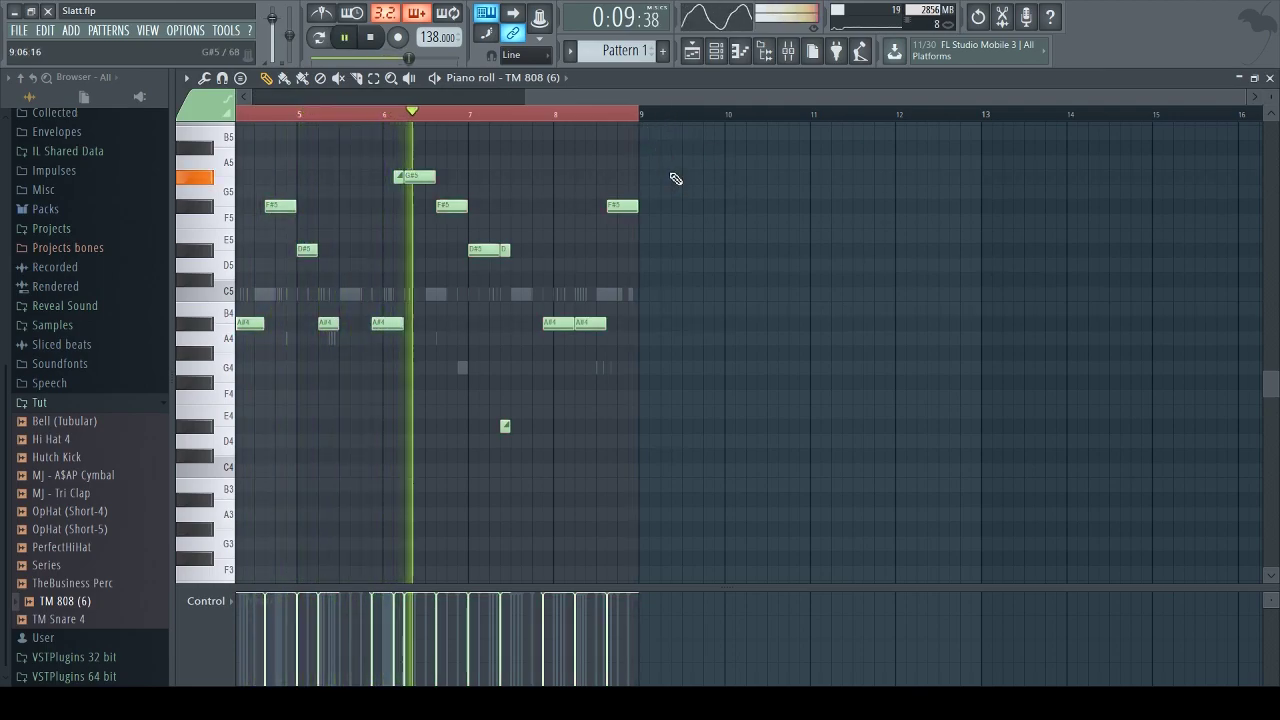
key(space)
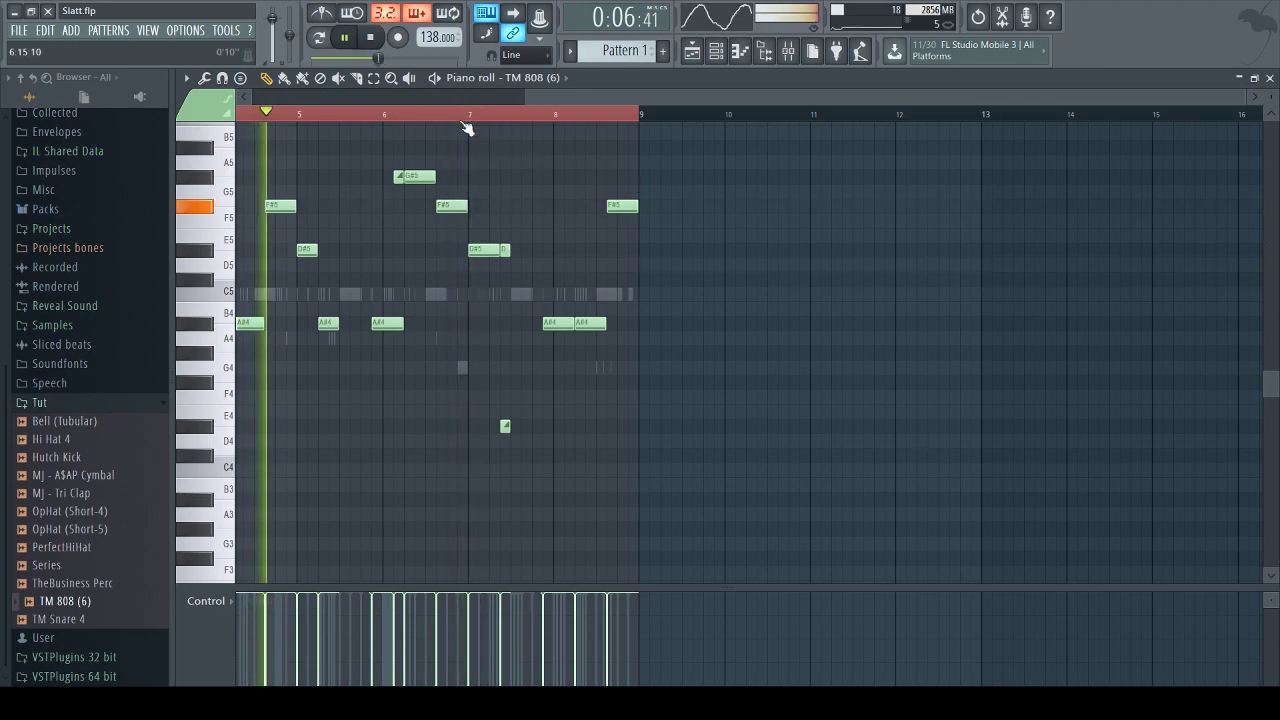
Replace the F#5 note at 6:11 with a half-beat G#5 note and a half-beat A#4 slide note
click(390, 120)
key(space)
key(space)
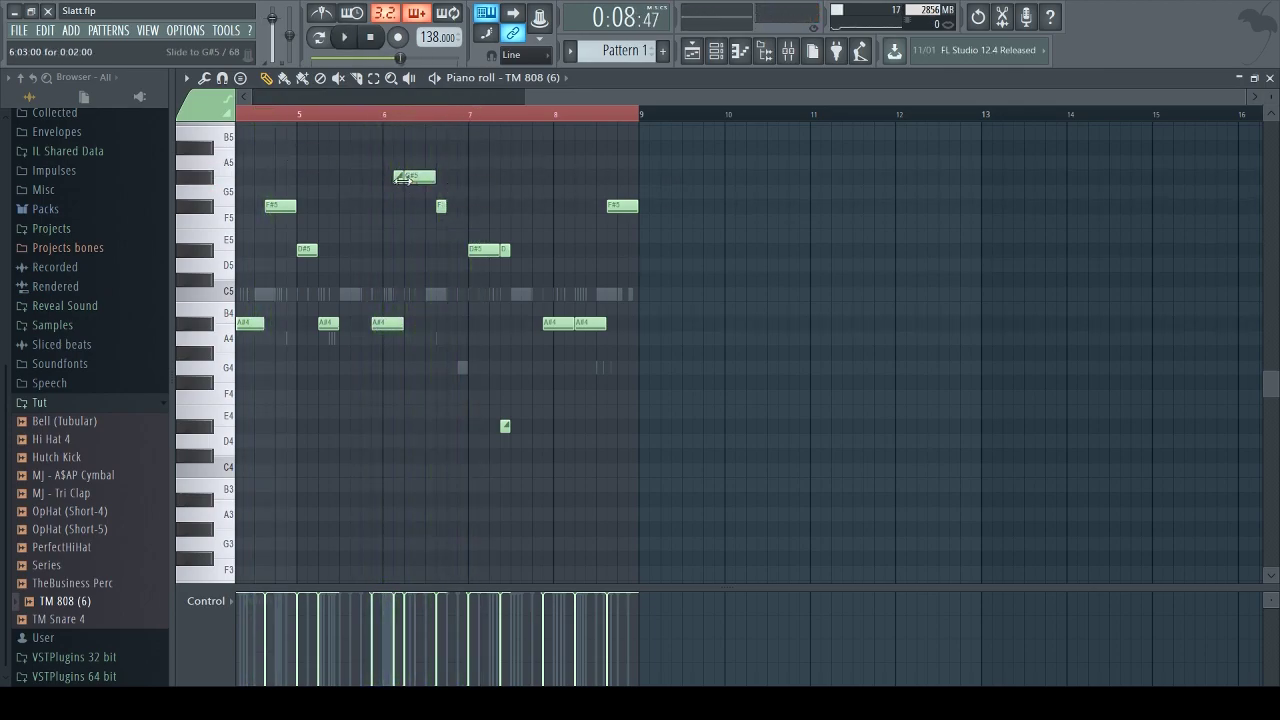
key(space)
key(space)
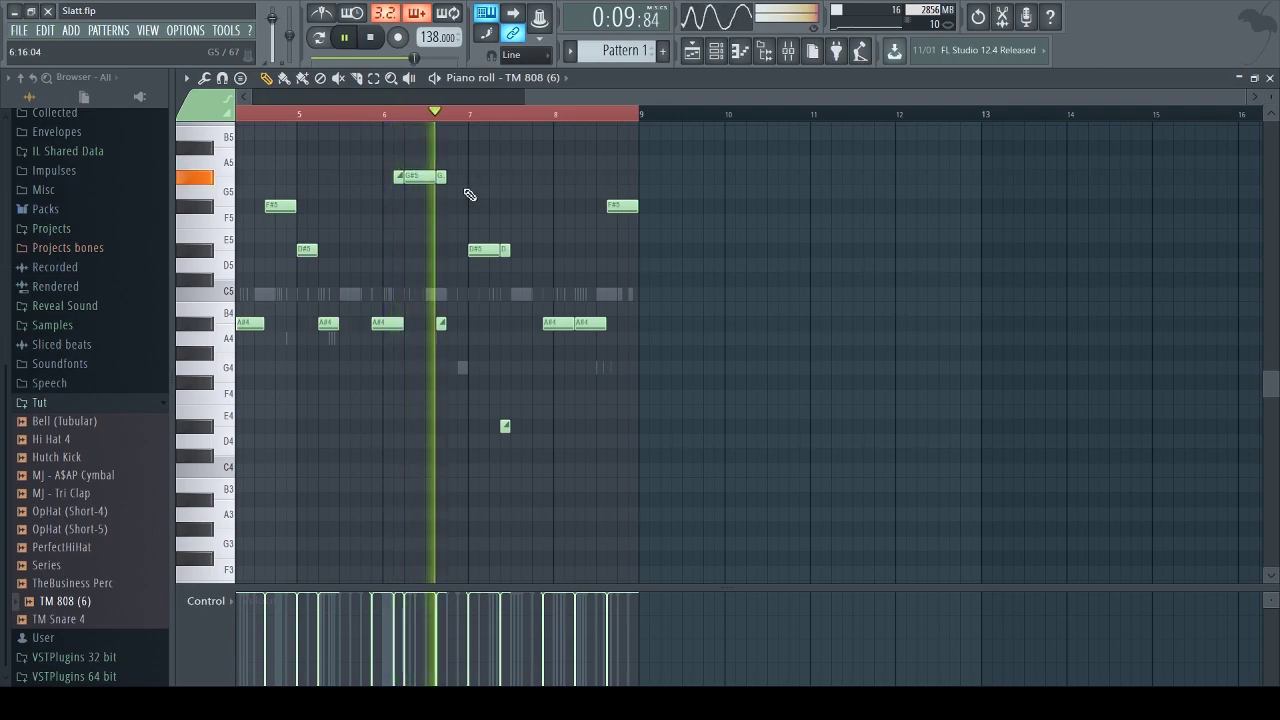
key(space)
Replace the short D#5 note and its D#4 slide at 7:07 with a half-beat A#4 note
key(space)
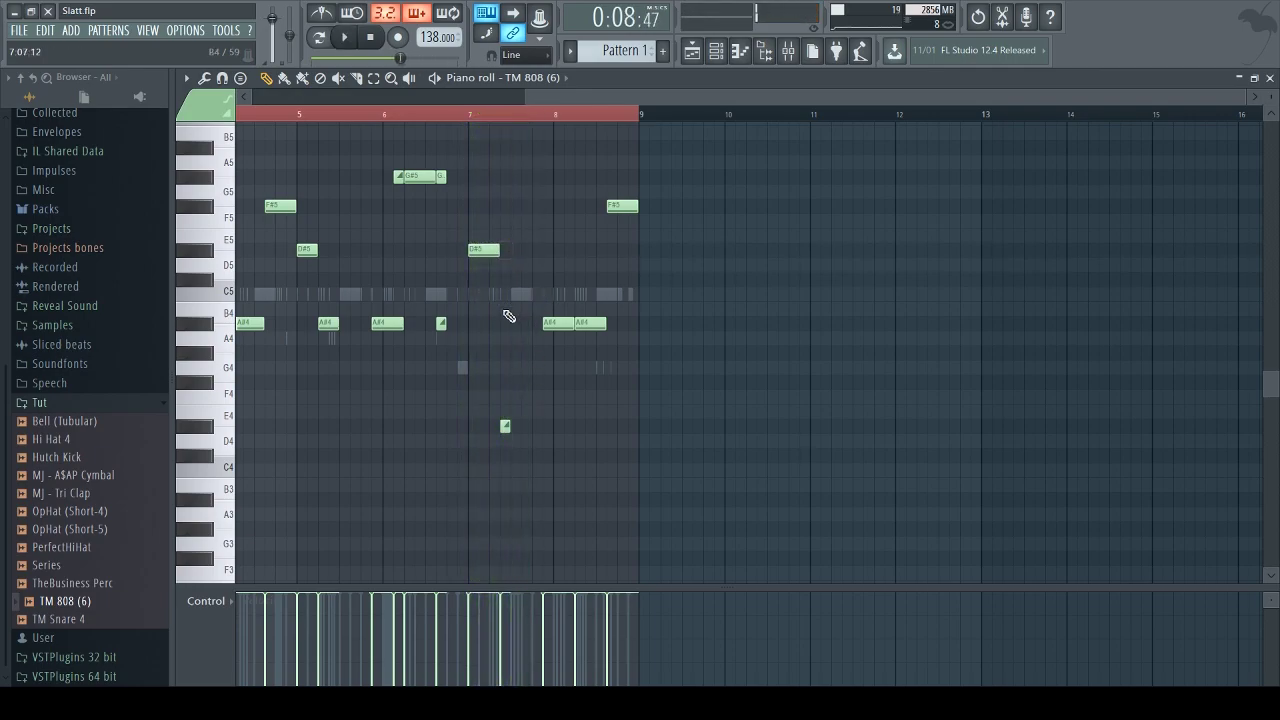
click(470, 114)
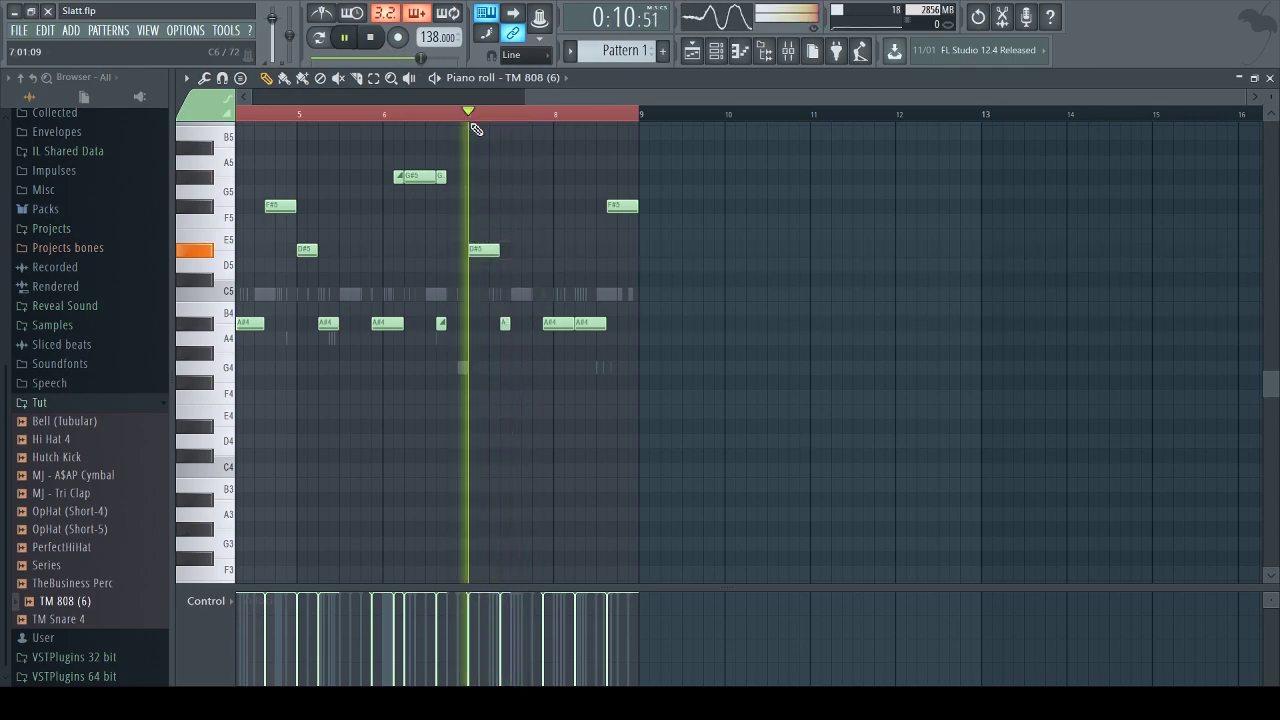
key(space)
key(space)
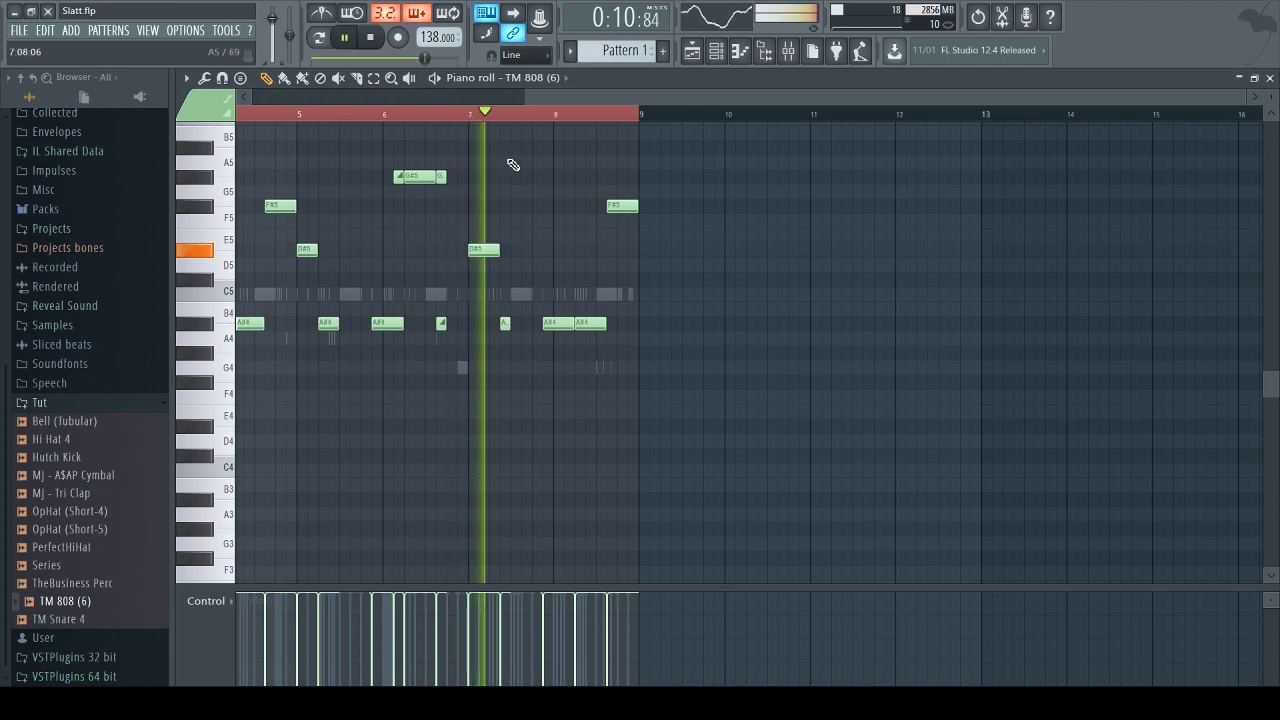
key(space)
Vary bar 8 by putting the 8:05 note on F5 and the 8:11 note on C#5, with a half-beat D#5 slide at the bar's end
key(space)
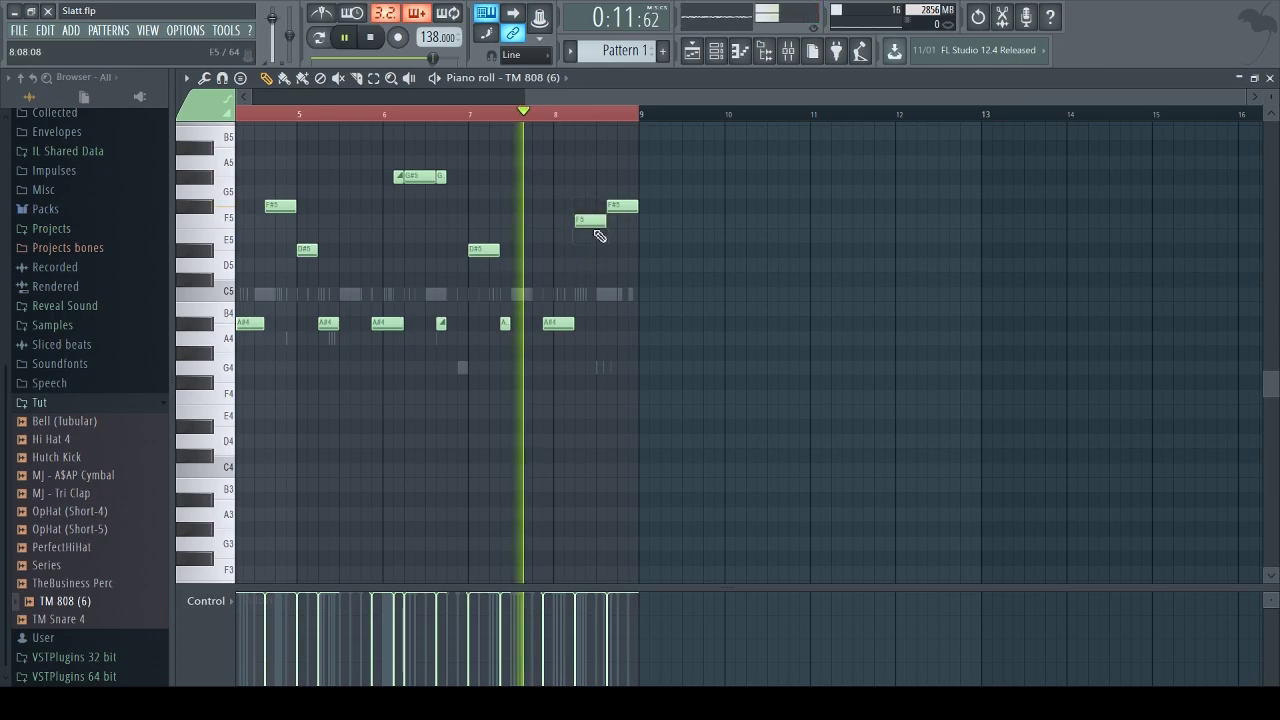
key(space)
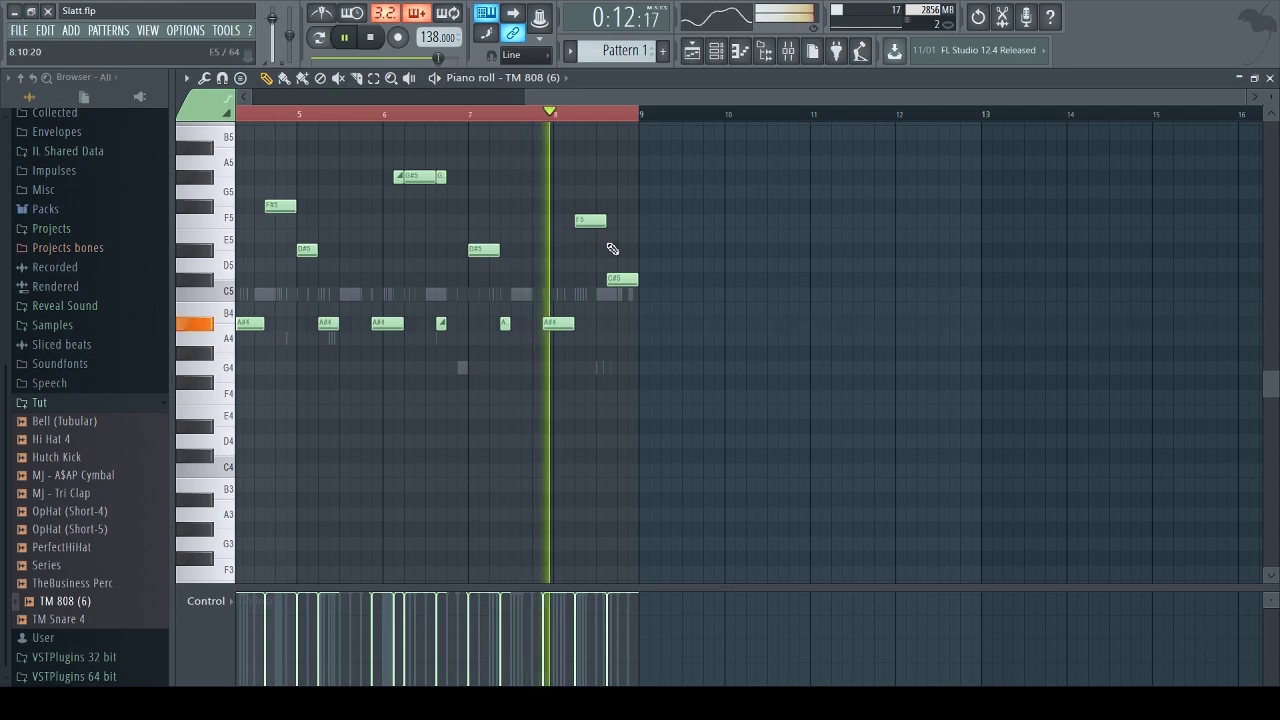
click(640, 250)
drag(655, 256, 637, 254)
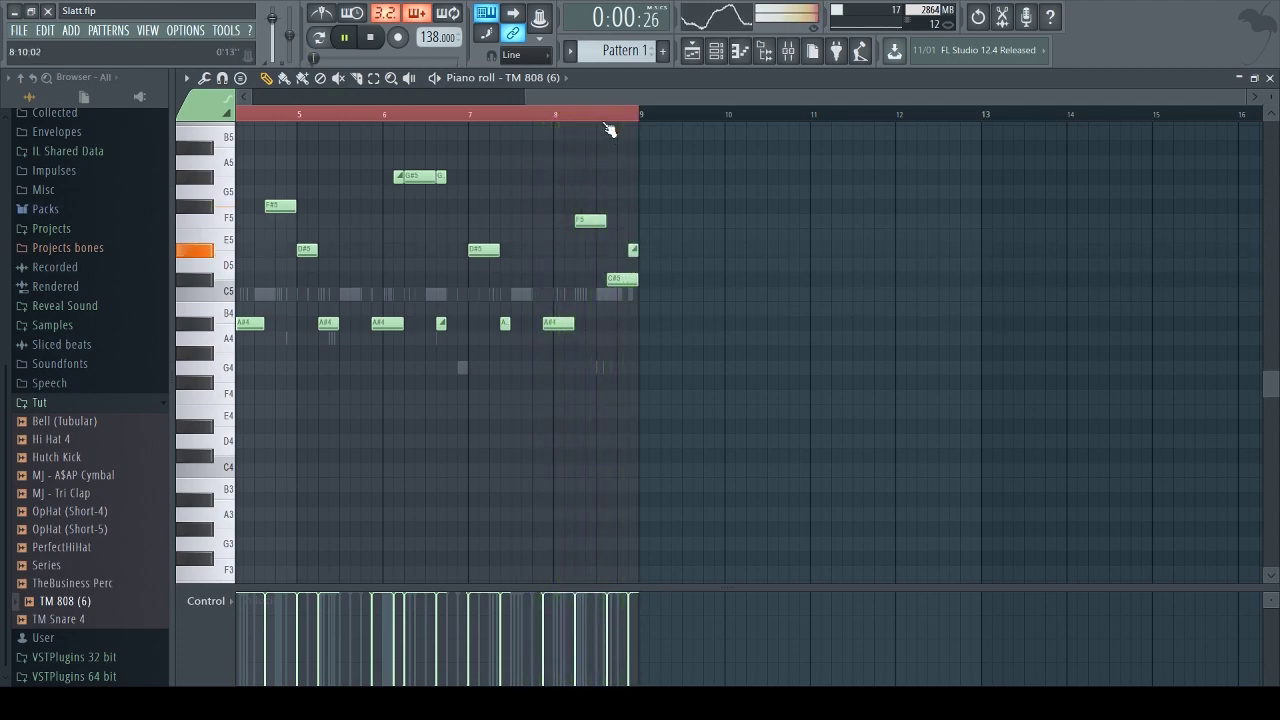
click(521, 115)
scroll(394, 117, left, 3)
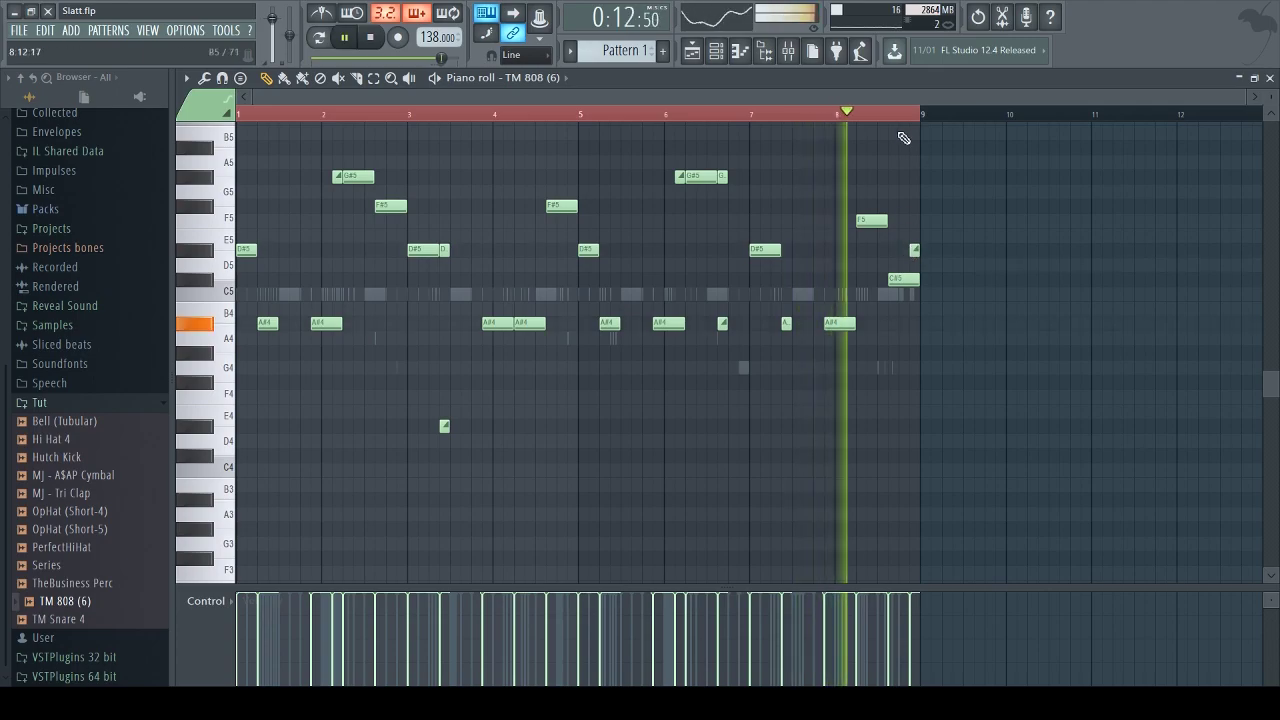
Close the piano roll and the 808 1 track's Fruity Compressor window, and play the pattern
click(1269, 78)
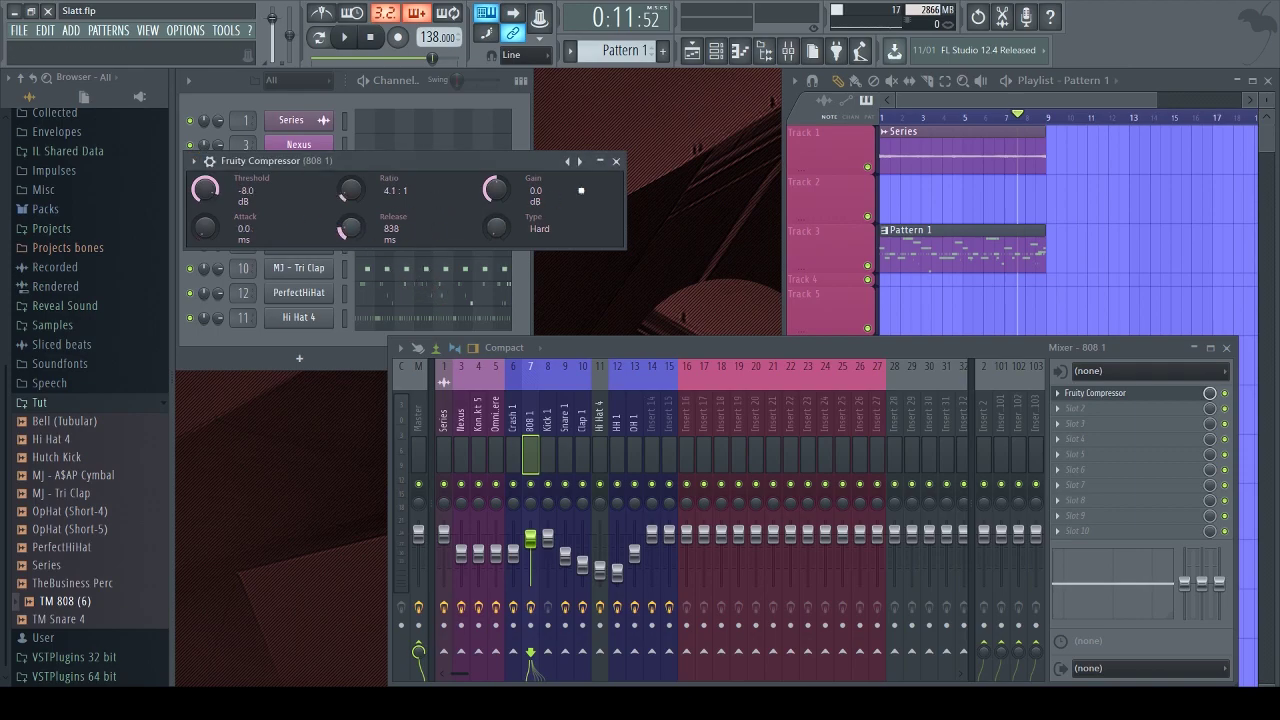
click(616, 161)
key(space)
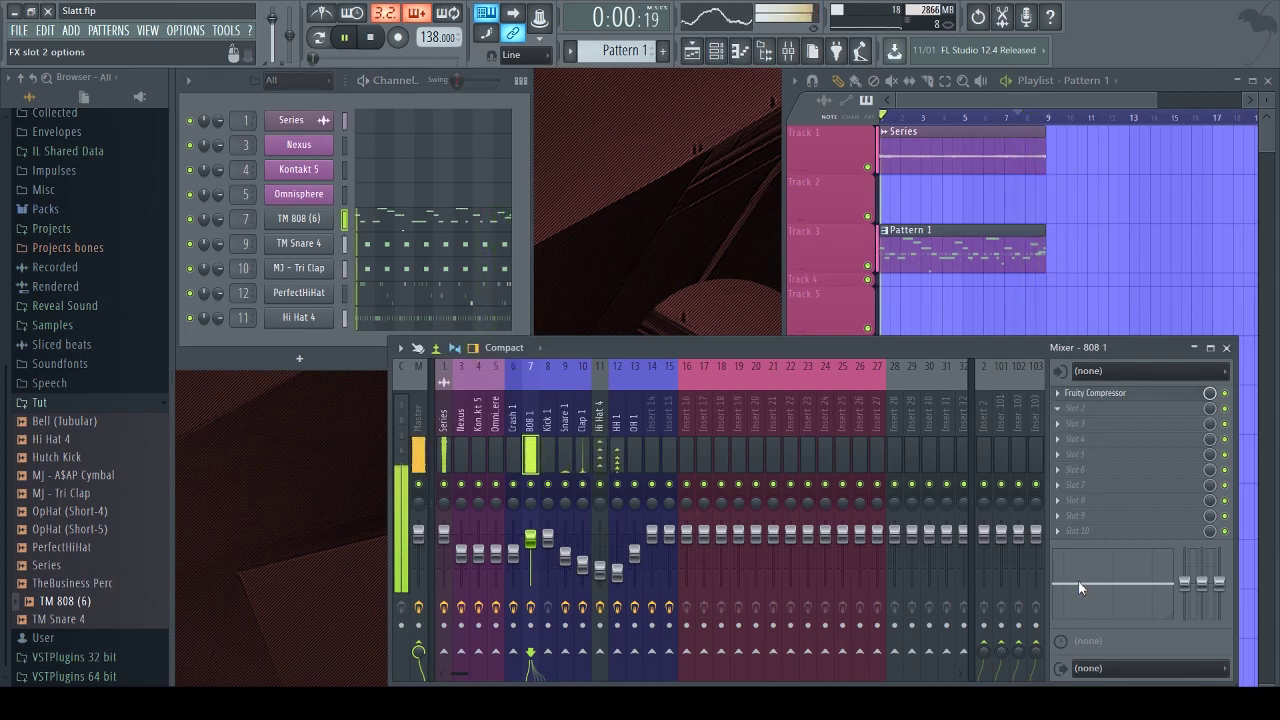
Load Fruity Fast Dist into the 808 1 mixer track's second effect slot in place of Fruity Parametric EQ 2
click(1080, 408)
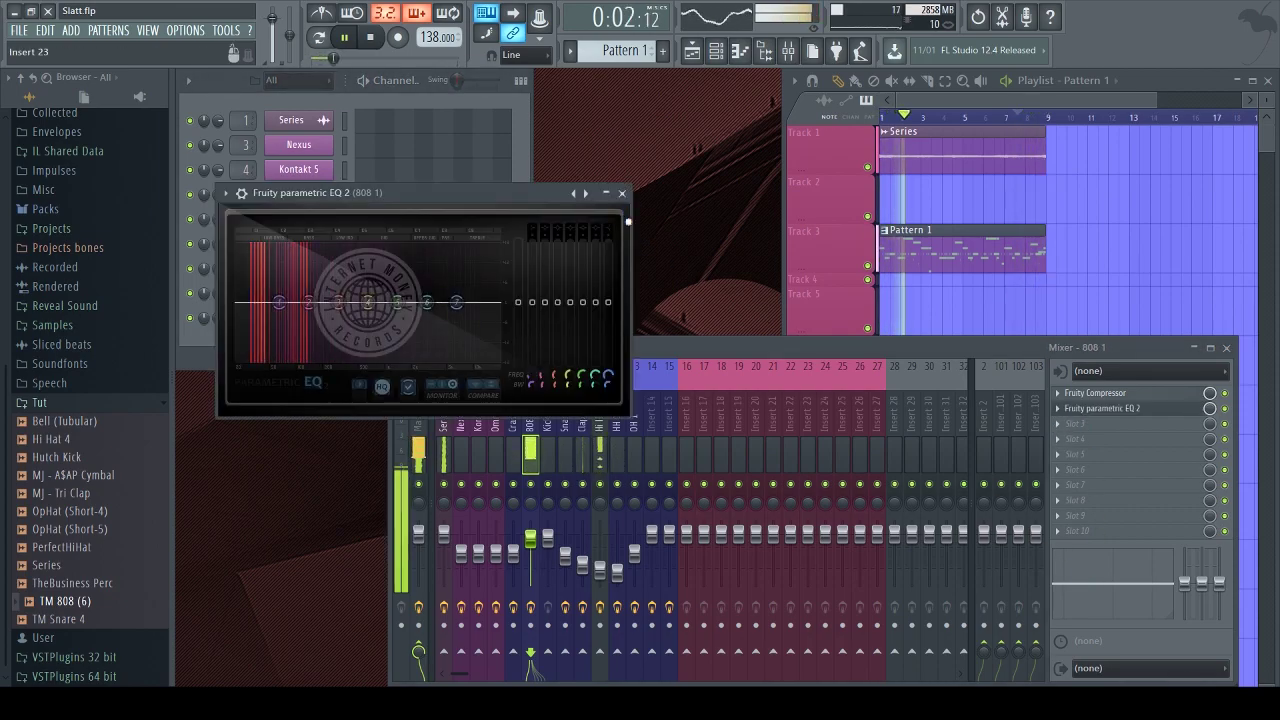
click(622, 193)
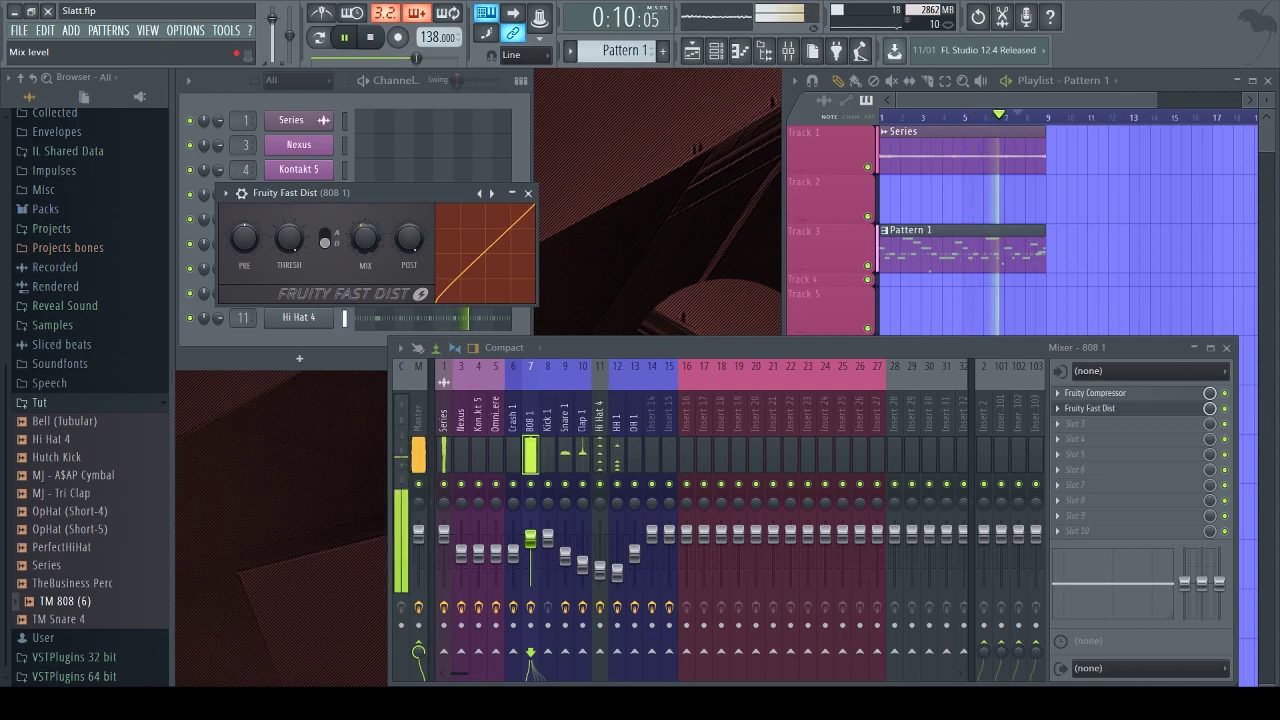
drag(463, 198, 585, 192)
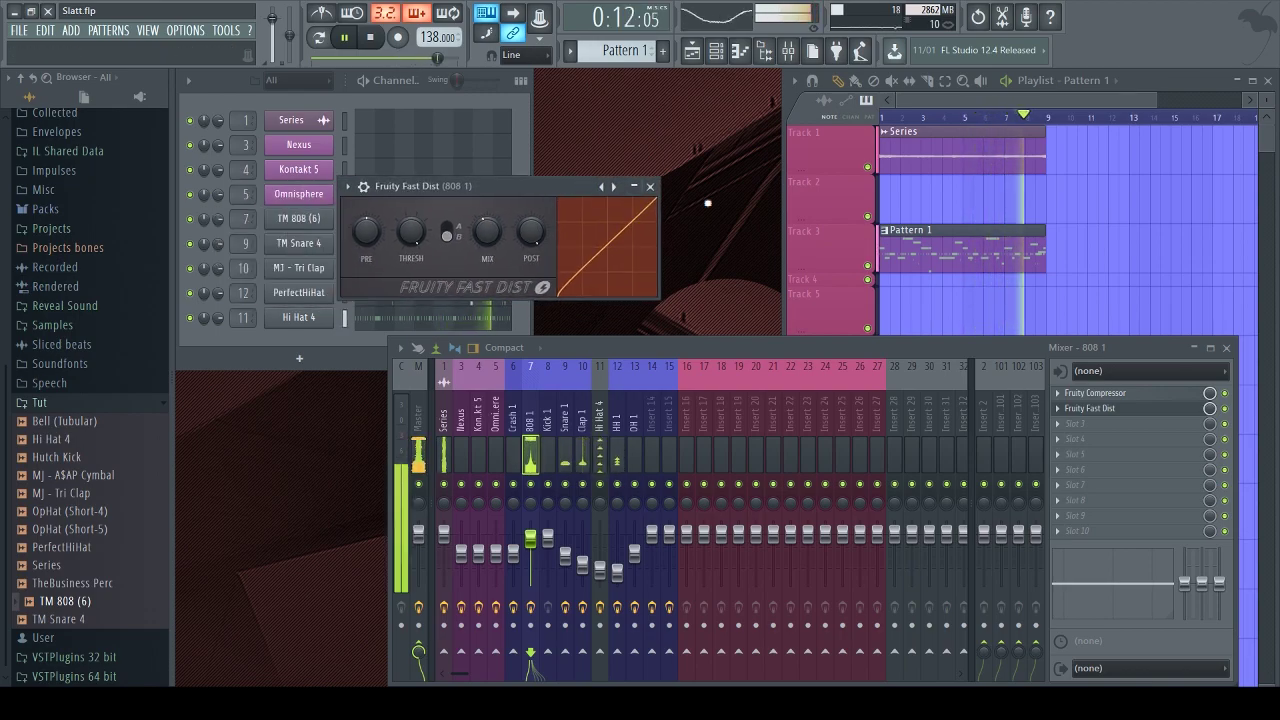
Close the Fruity Fast Dist window and add Hutch Kick above TM Snare 4, normalized and routed to mixer track 8
click(650, 187)
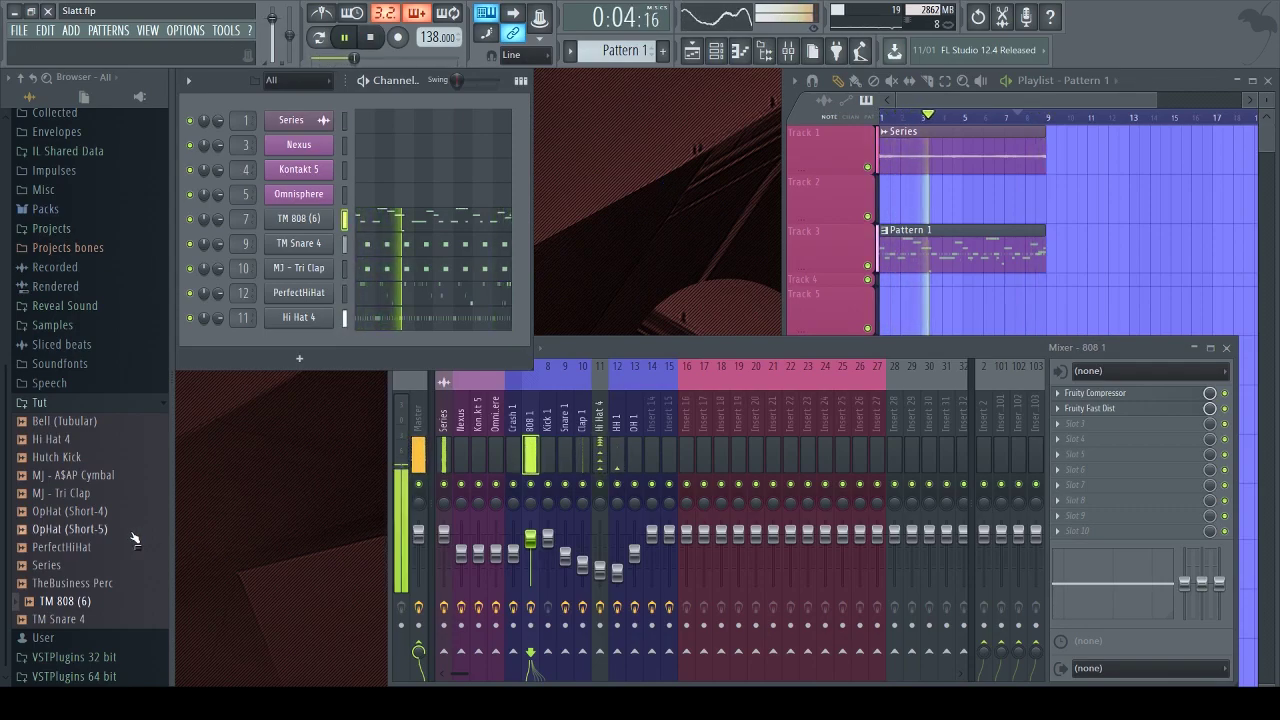
click(91, 460)
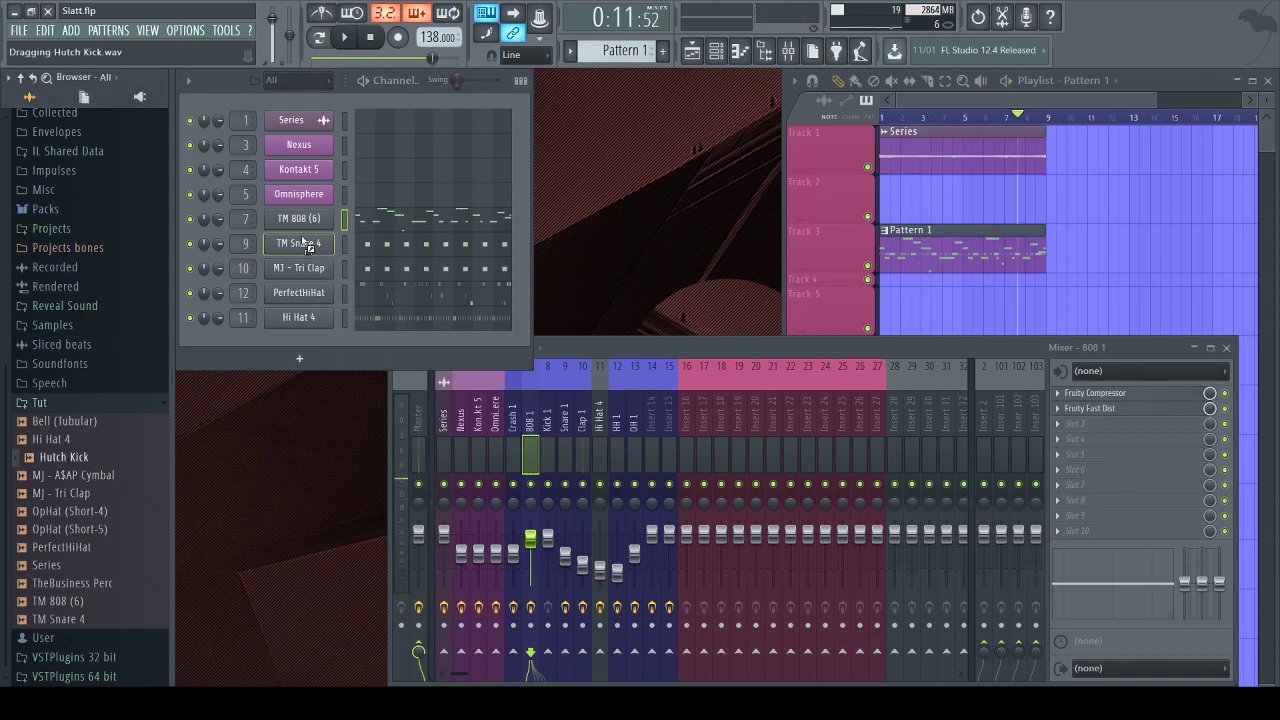
drag(306, 244, 311, 243)
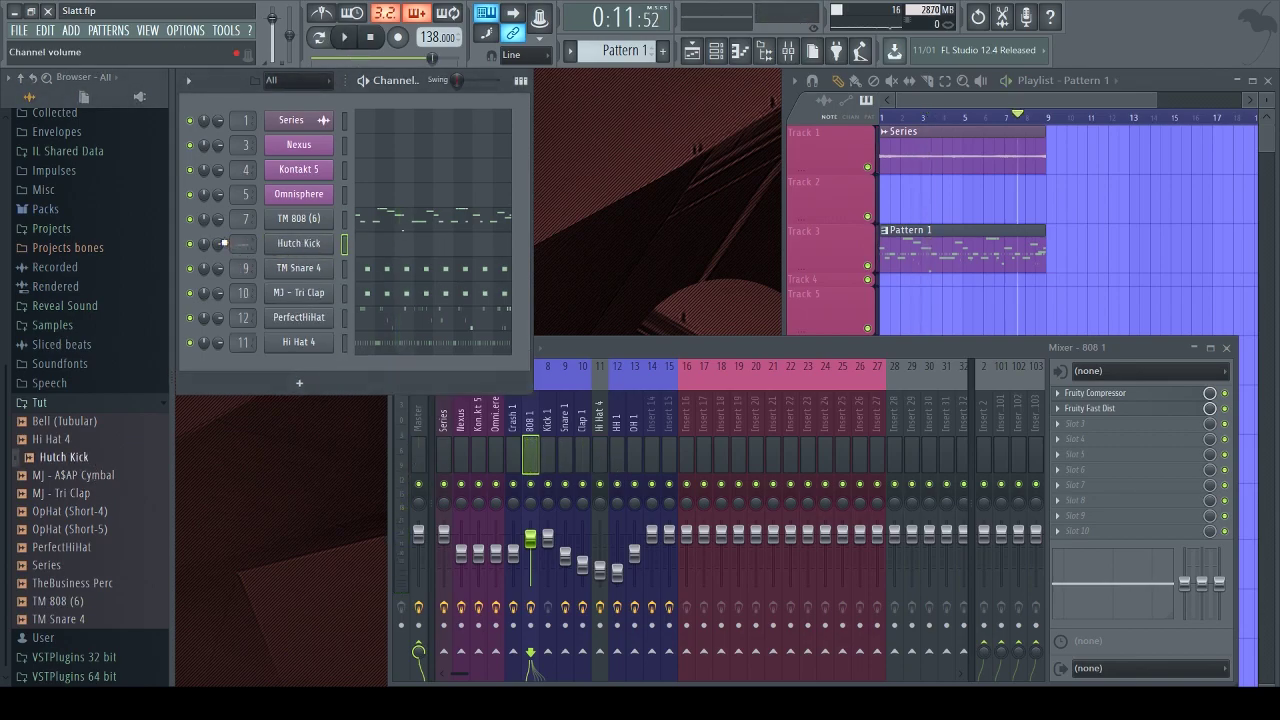
click(288, 244)
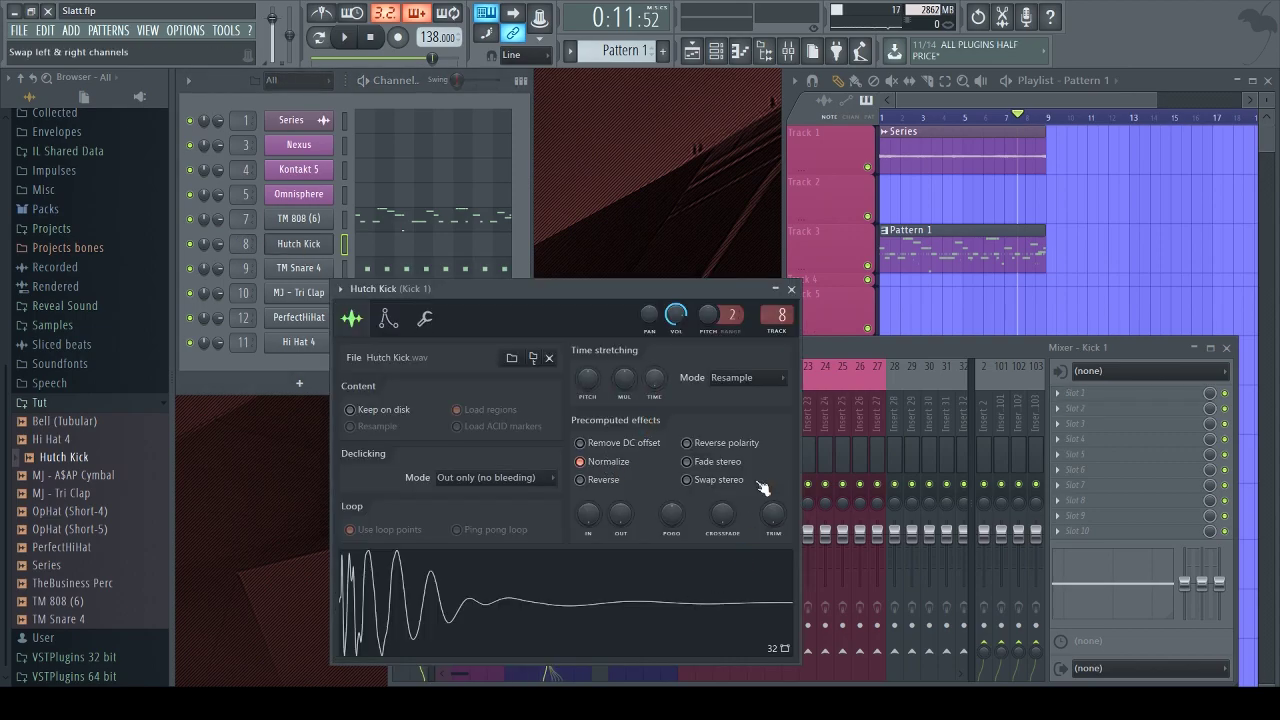
click(790, 290)
Place half-beat B4 Hutch Kick notes matching the start of each 808 note from 1:01 through 6:05
key(F7)
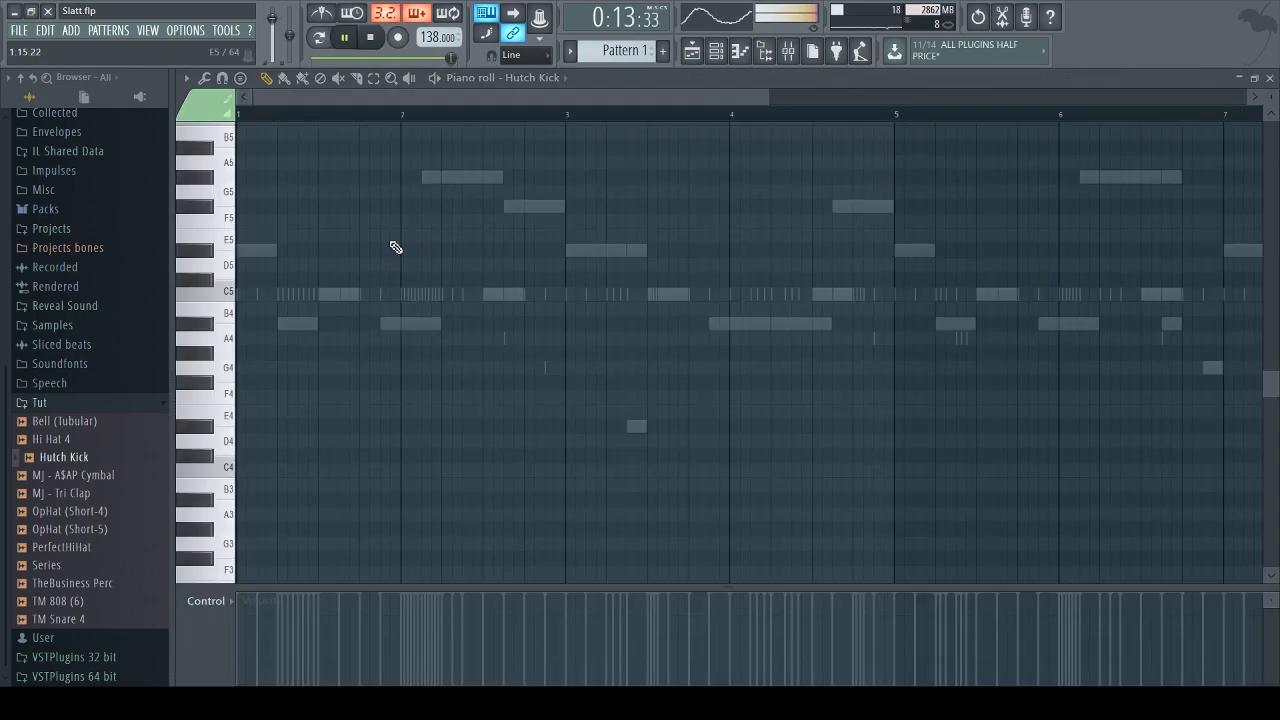
scroll(350, 119, down, 2)
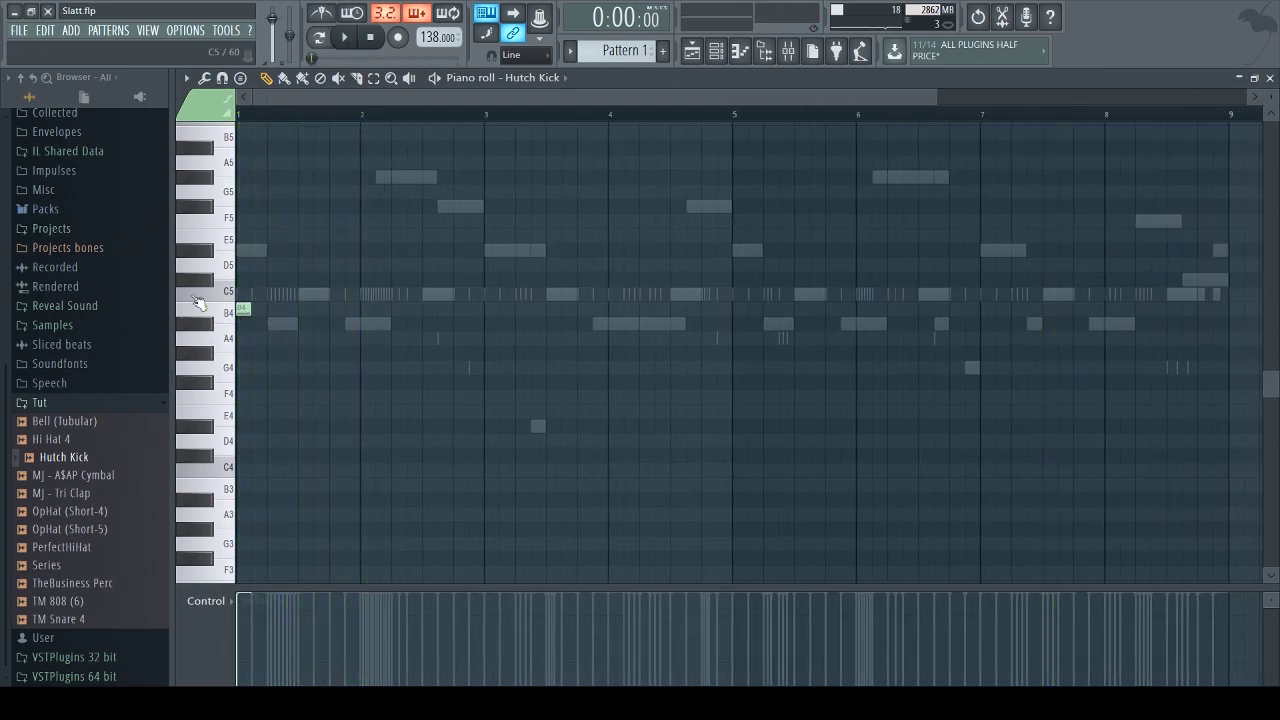
click(279, 310)
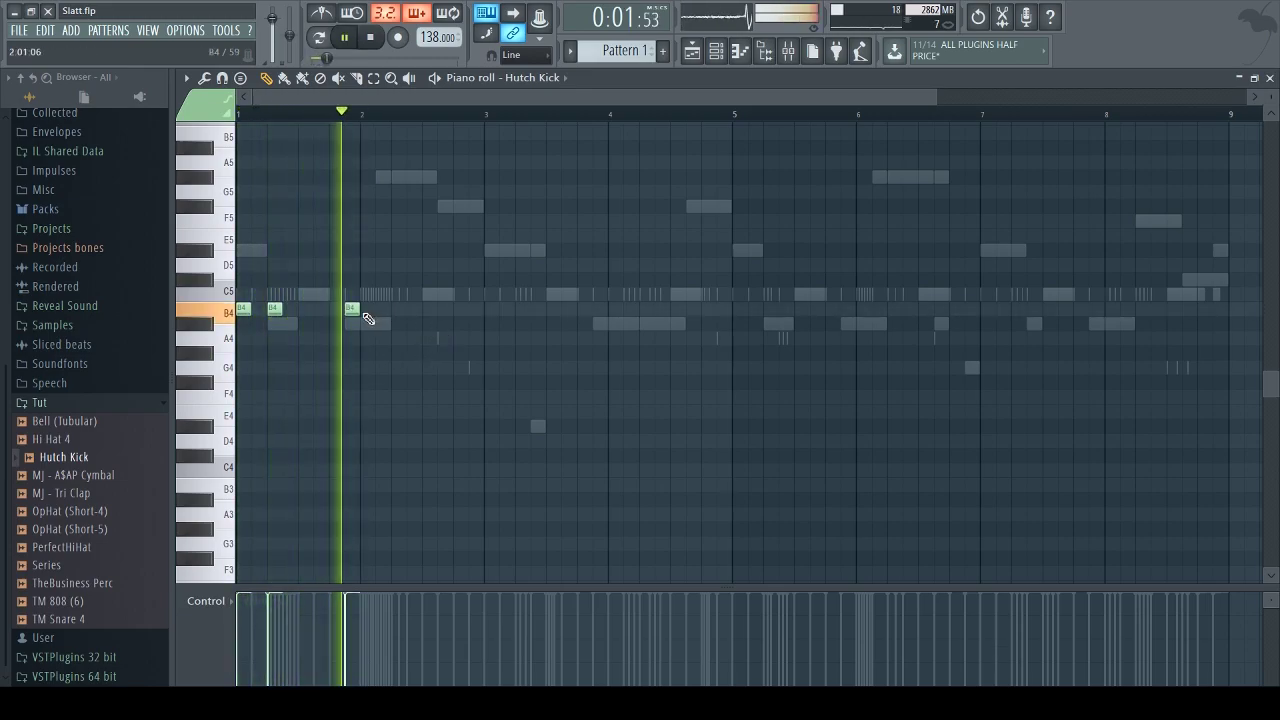
click(397, 309)
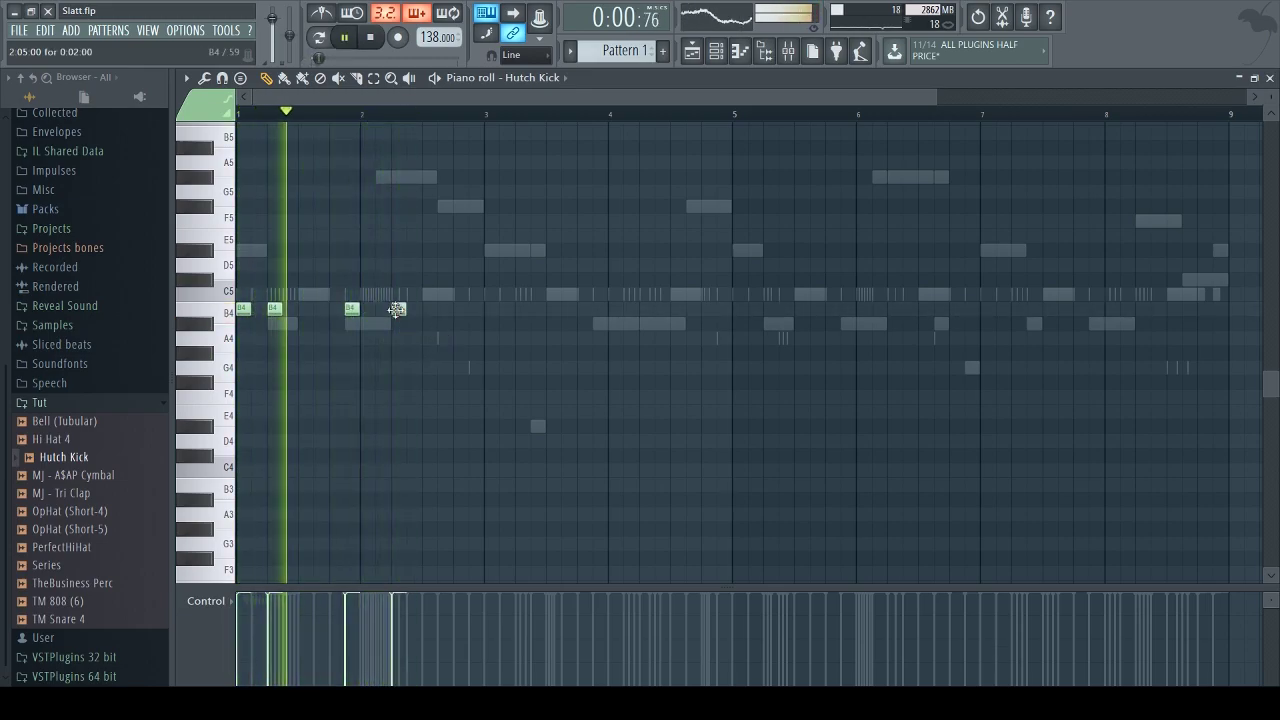
click(444, 309)
click(490, 309)
click(537, 309)
click(599, 309)
click(646, 309)
click(693, 309)
click(739, 309)
click(770, 309)
click(847, 309)
click(894, 309)
Add B4 kick notes at 6:11, 7:01, 7:07, 7:15, 8:05 and 8:11, and close the piano roll
click(835, 118)
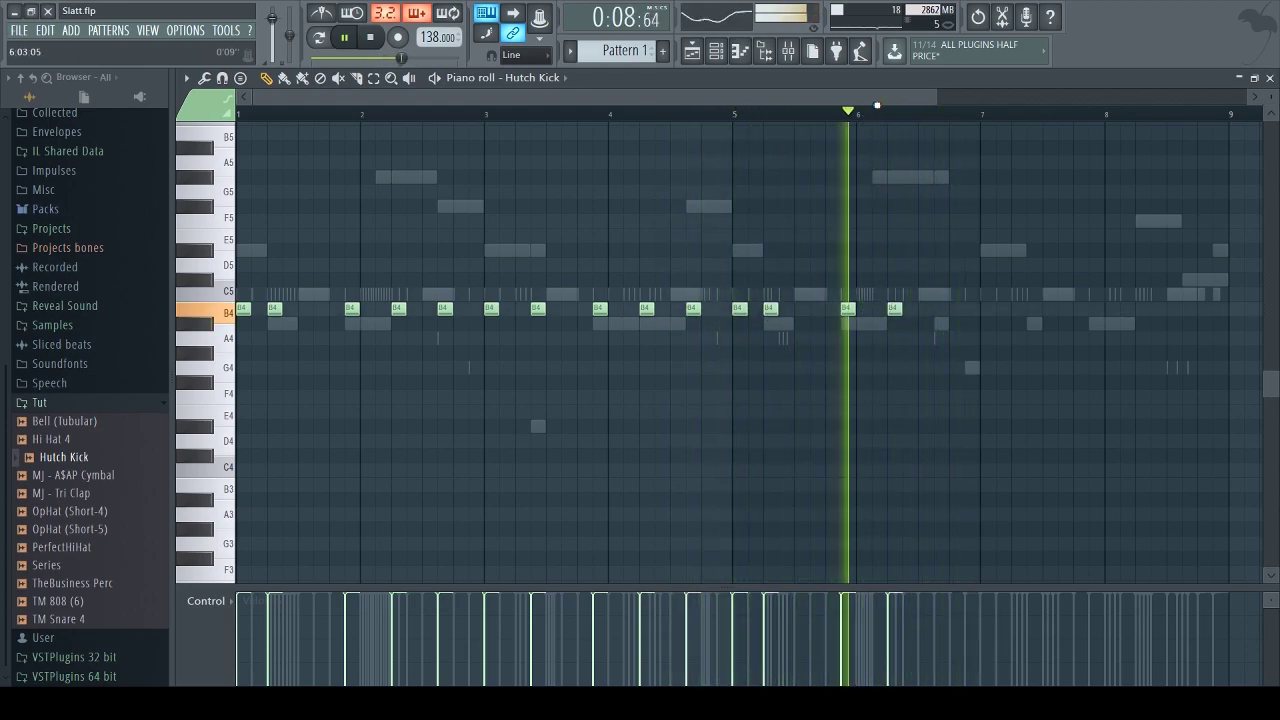
drag(877, 100, 1000, 140)
click(753, 309)
click(801, 309)
click(847, 309)
click(908, 309)
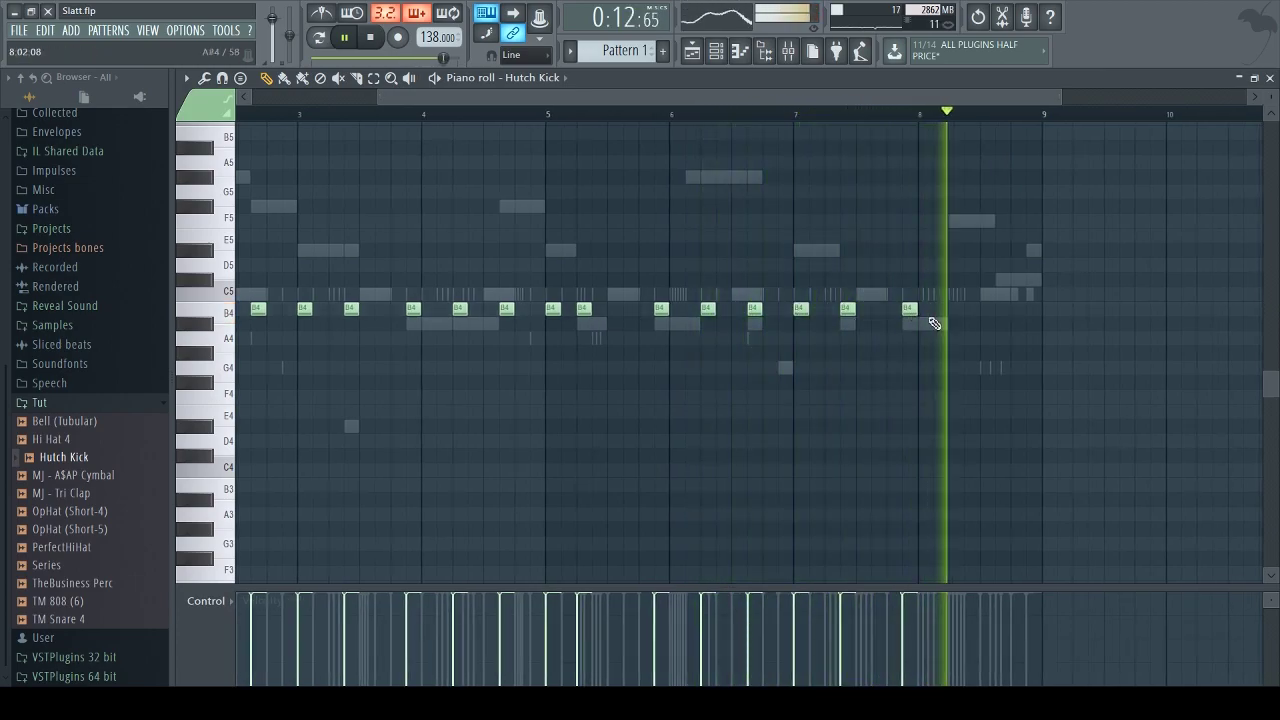
click(955, 309)
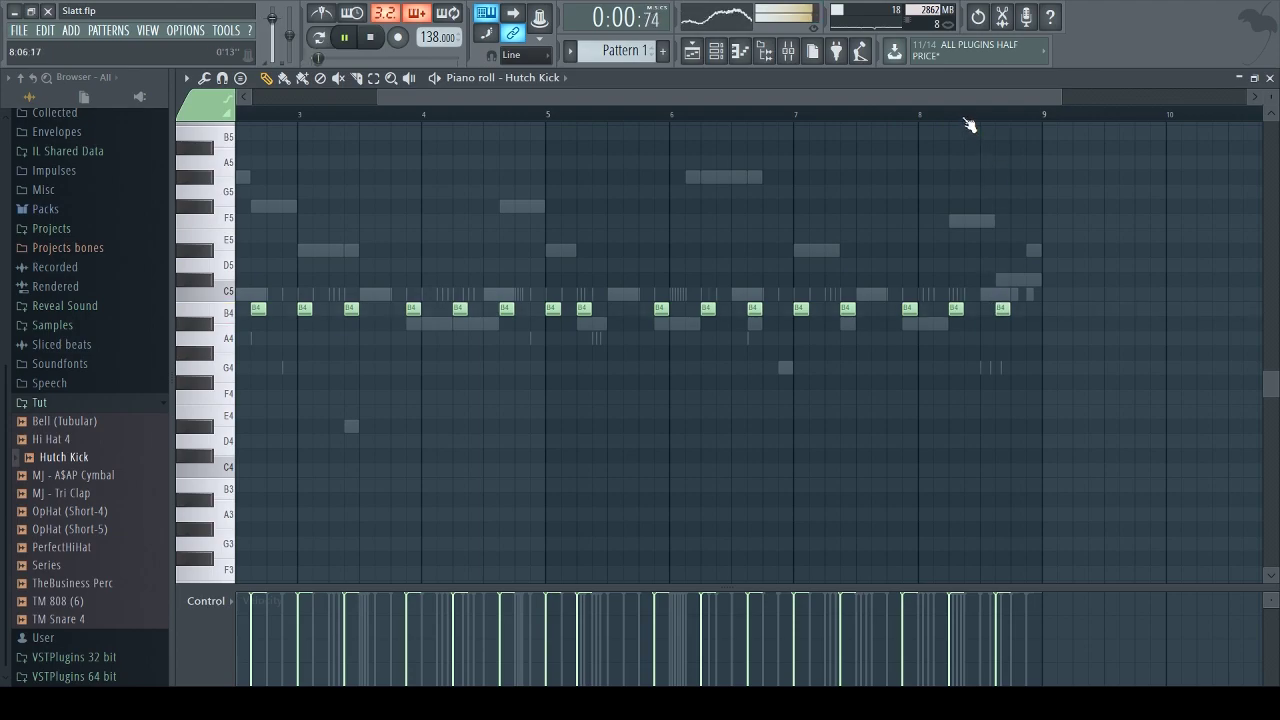
scroll(960, 116, down, 3)
click(1270, 77)
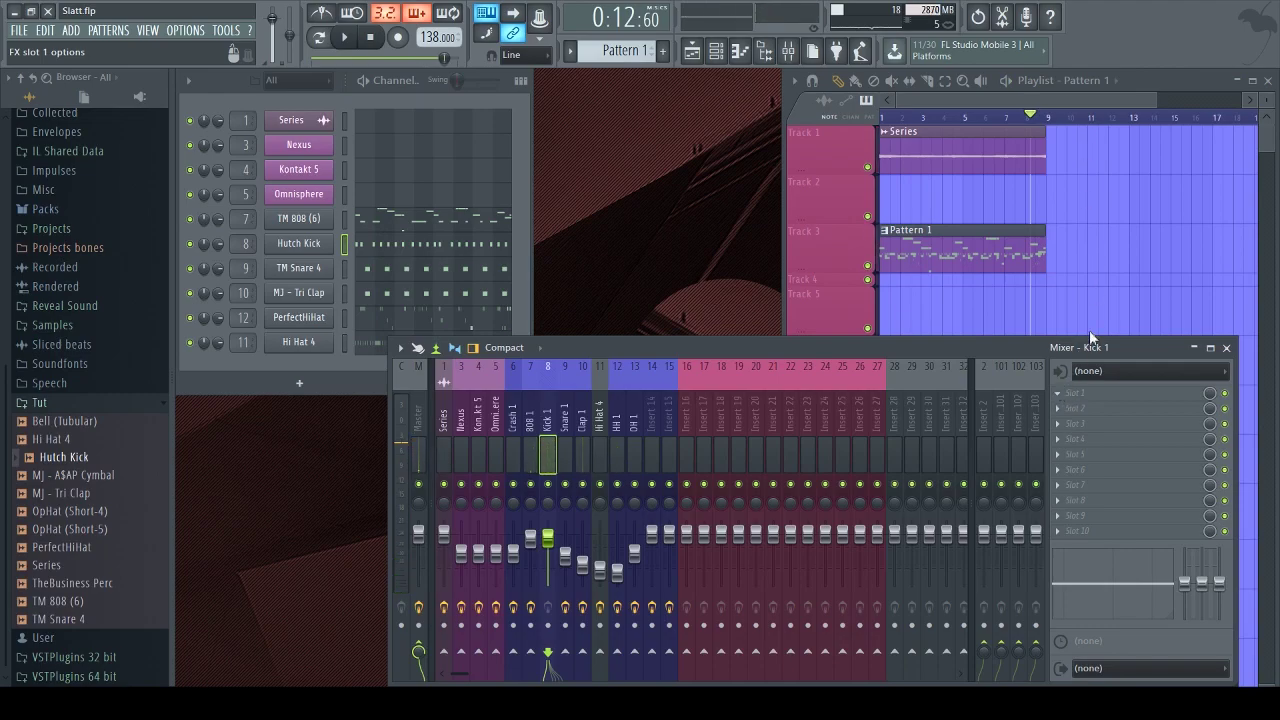
Load Fruity Compressor with the Hutchy preset into the Kick 1 mixer track's first effect slot
click(1080, 425)
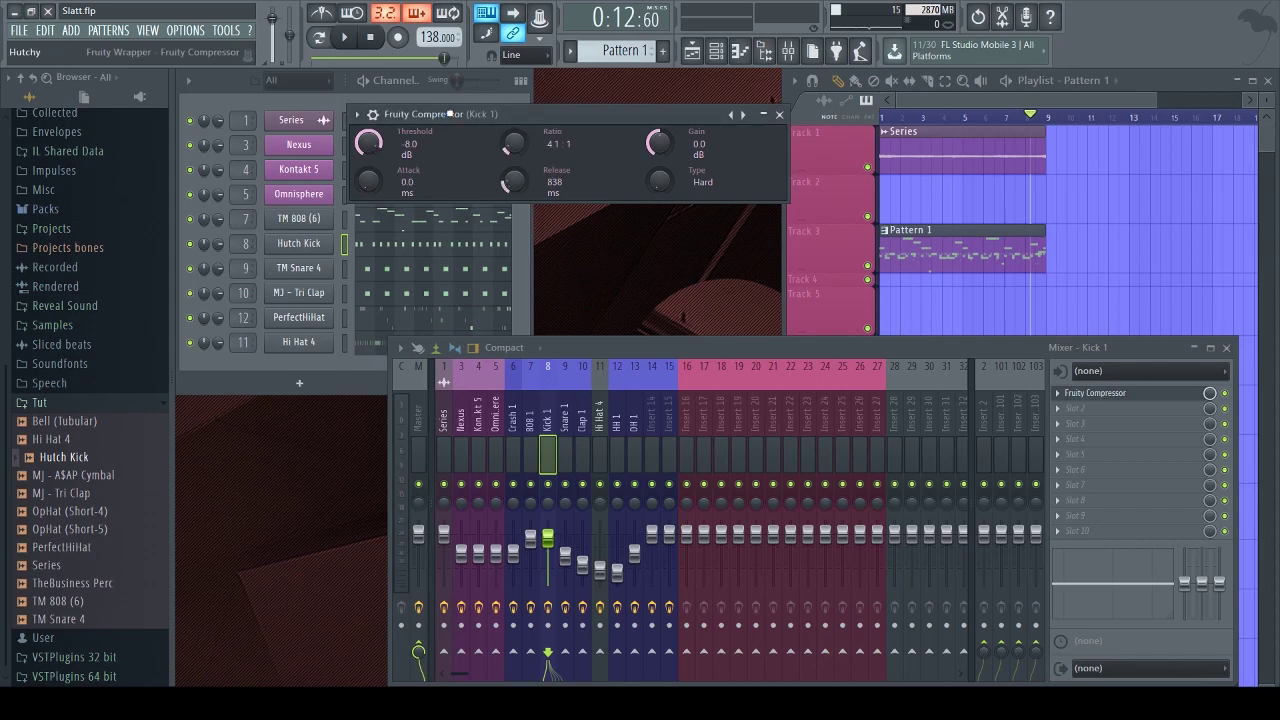
key(F6)
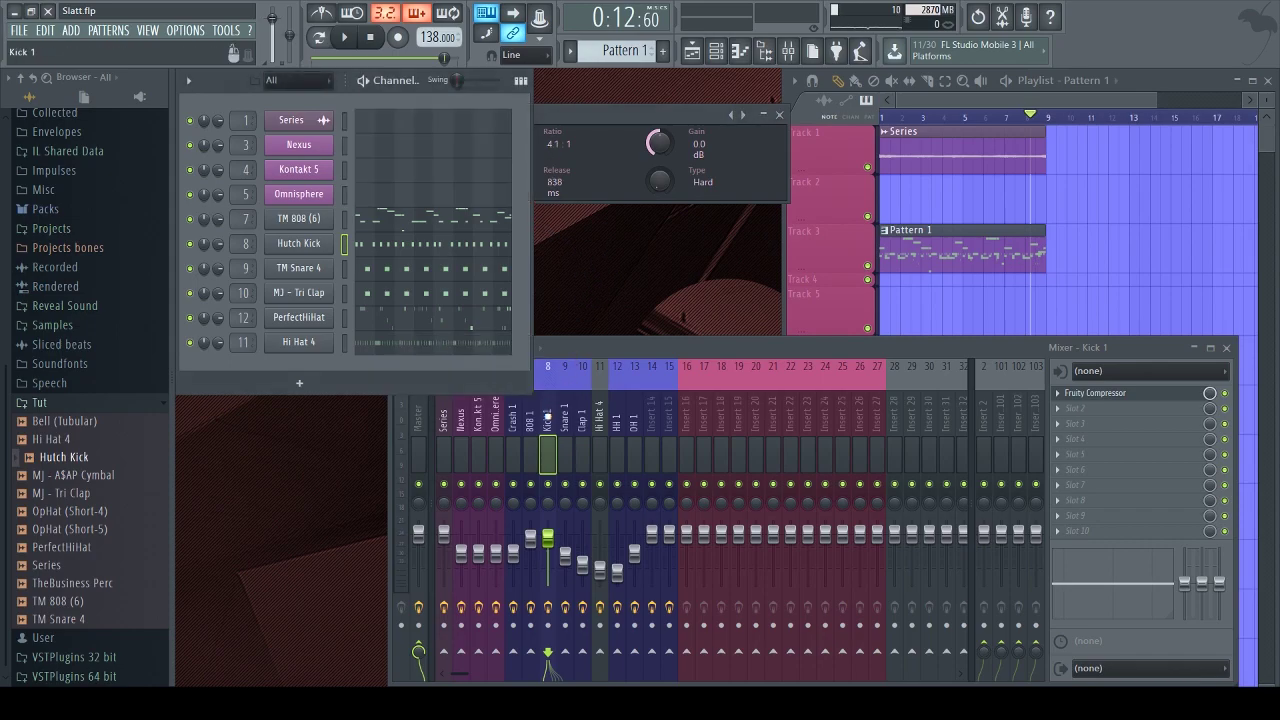
Set the 808 1 track's Fruity Compressor threshold to -11.9 dB while playing the pattern, and restore the soloed track to the full mix
click(538, 428)
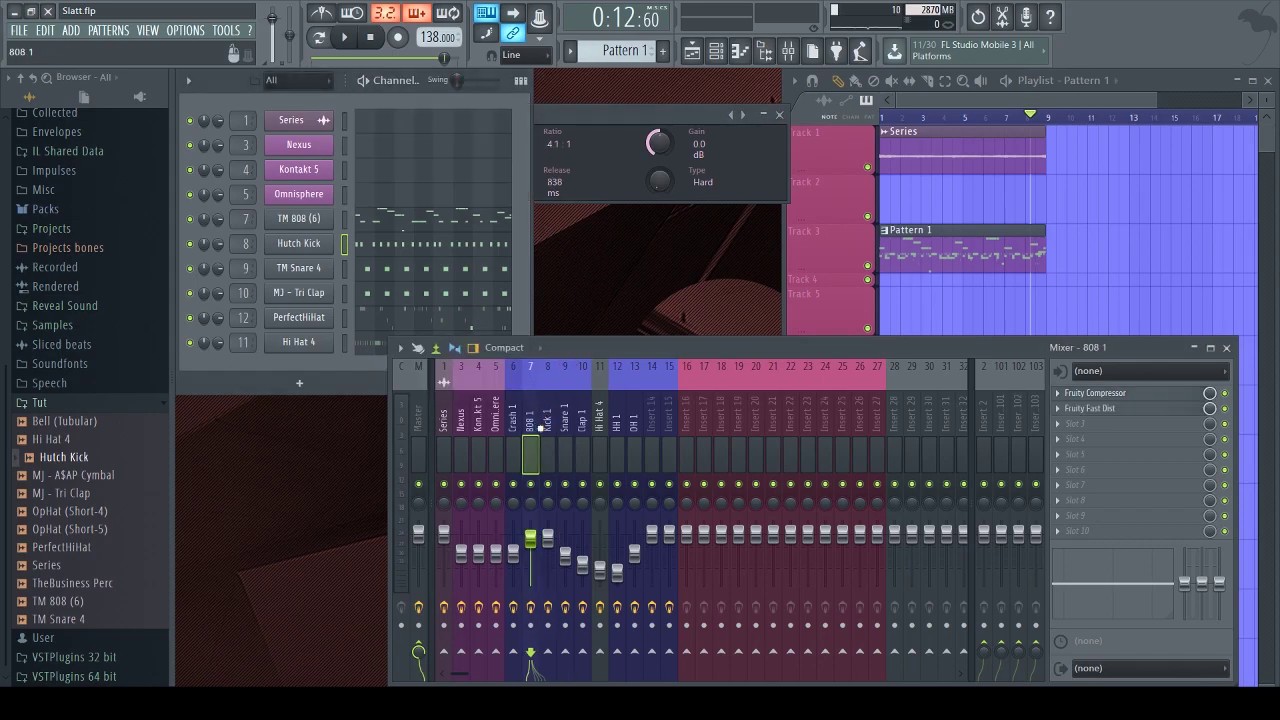
click(1090, 394)
key(space)
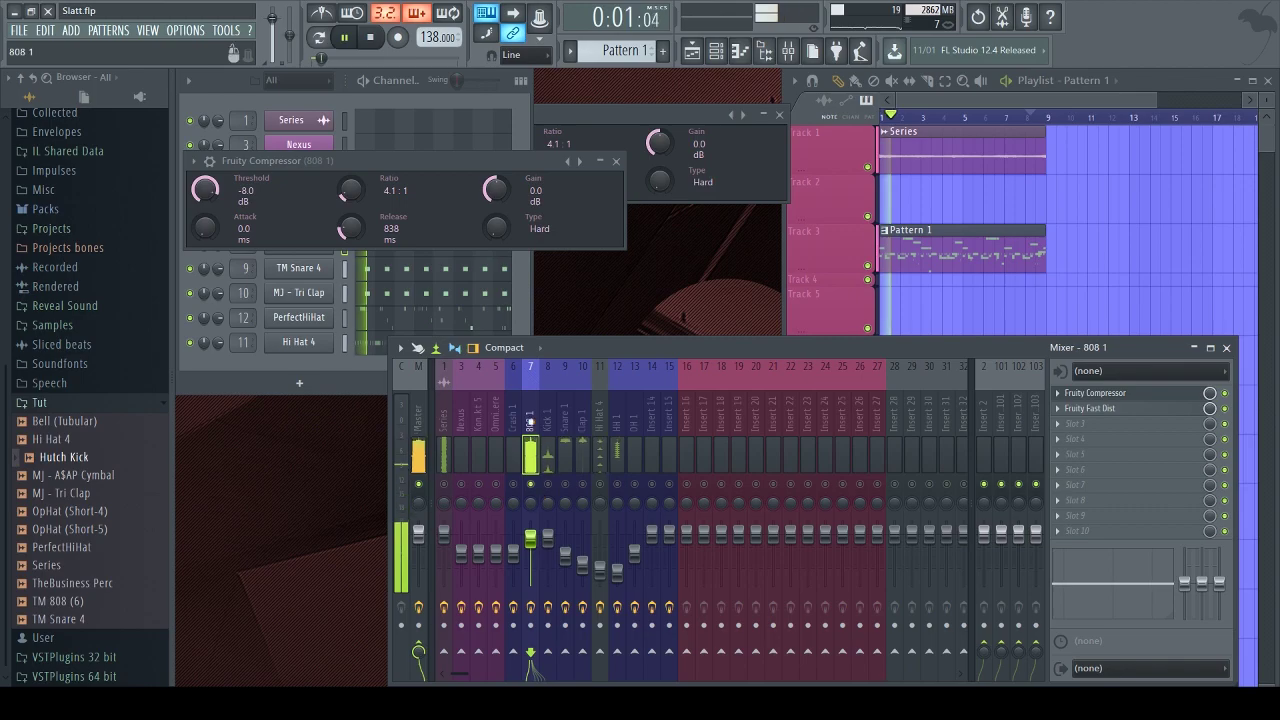
drag(213, 196, 213, 226)
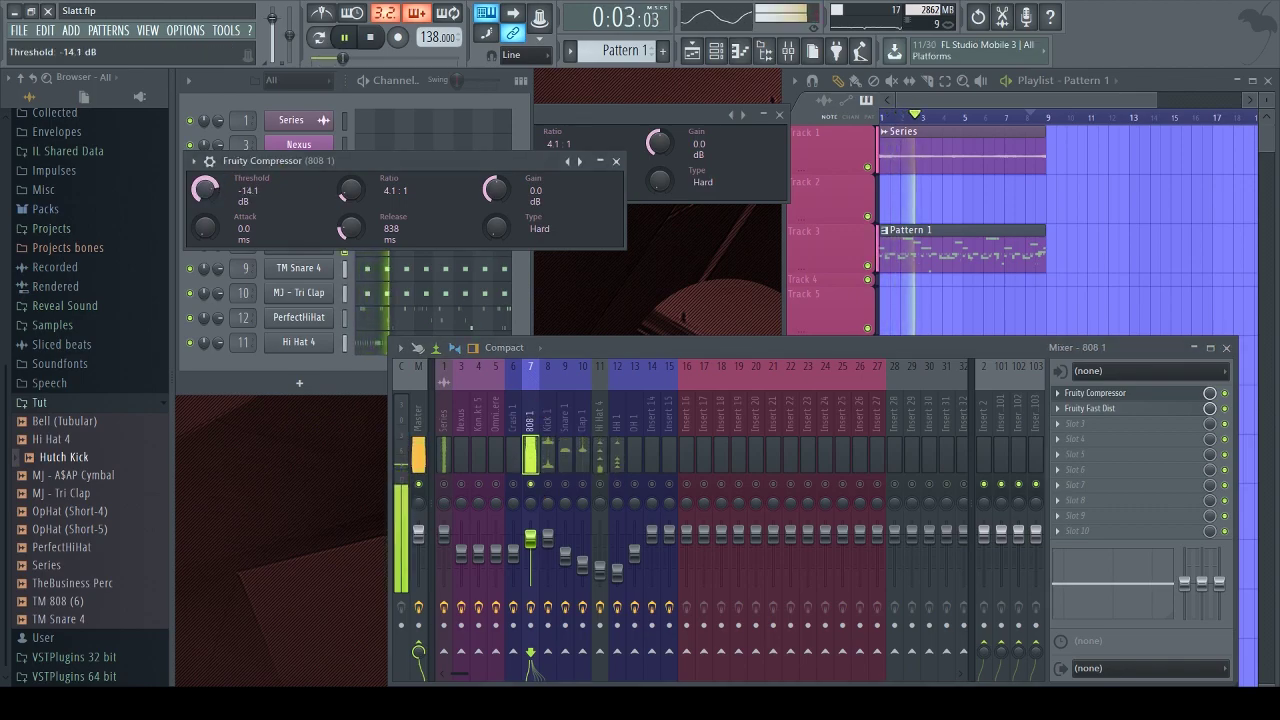
right_click(532, 485)
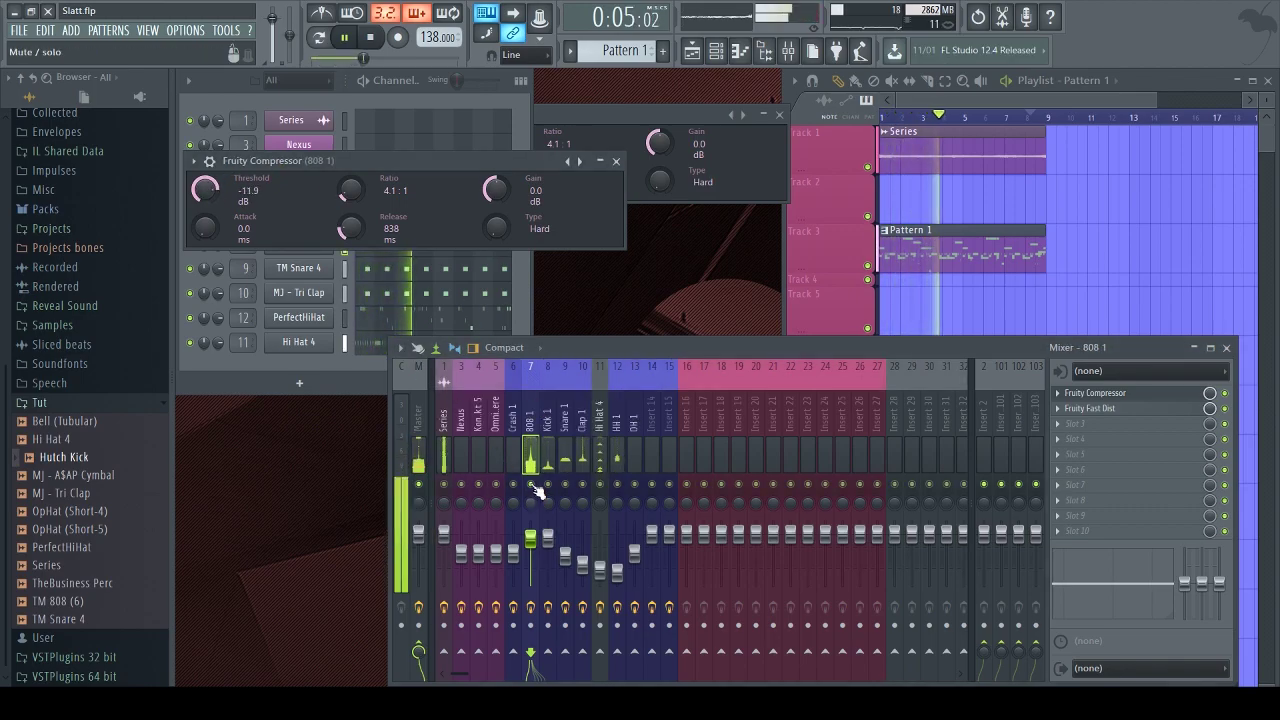
Set the 808 1 compressor's ratio to 8.1:1 and release to 1476 ms, and close both compressor windows
drag(348, 193, 348, 163)
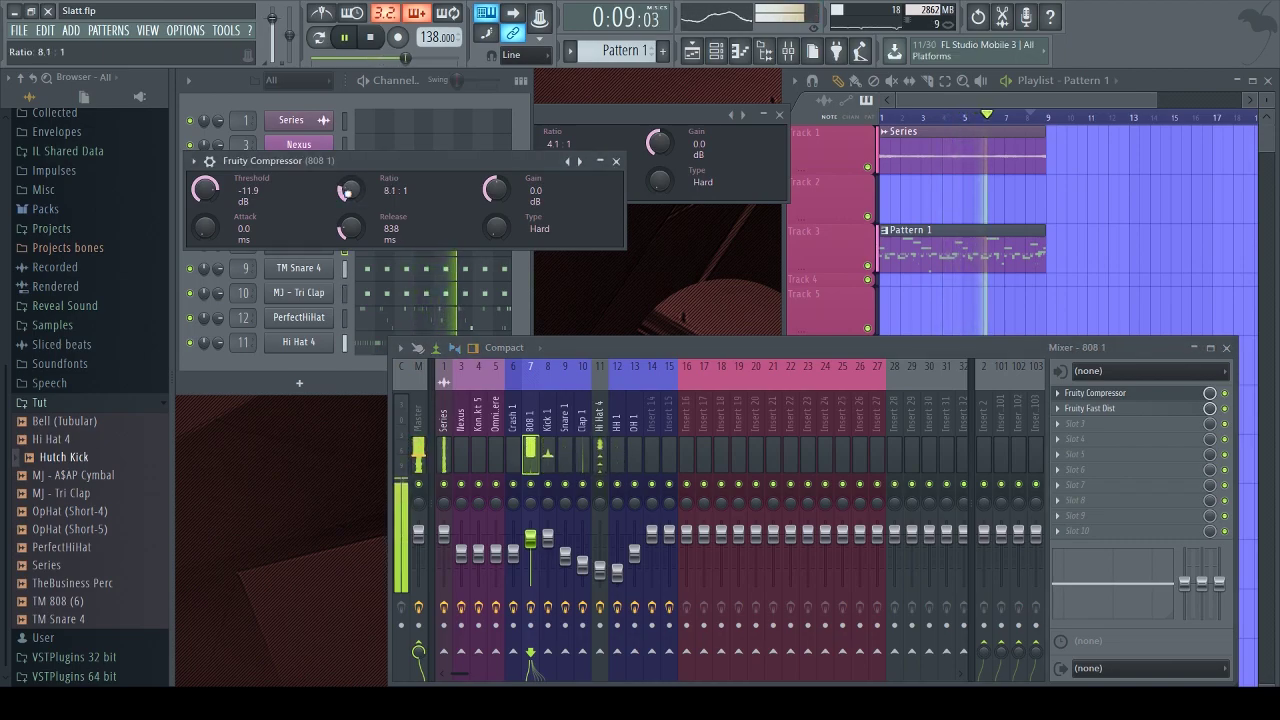
drag(349, 228, 349, 215)
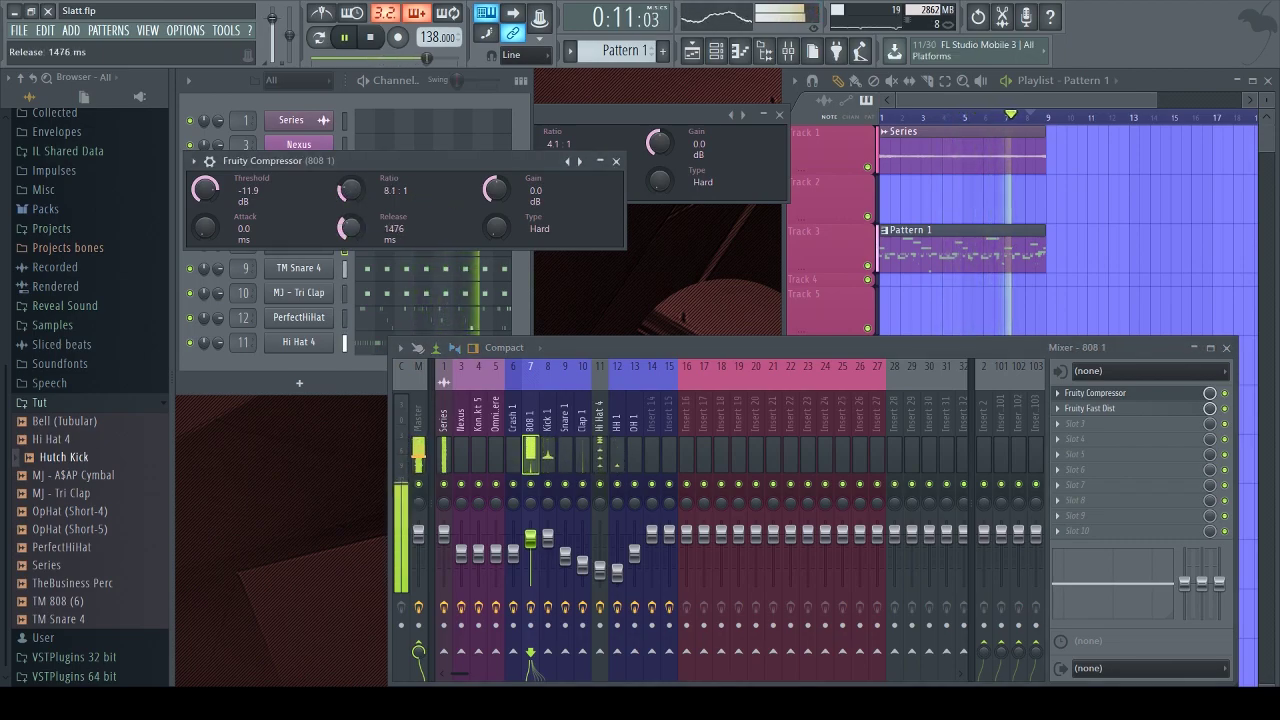
click(616, 161)
click(785, 120)
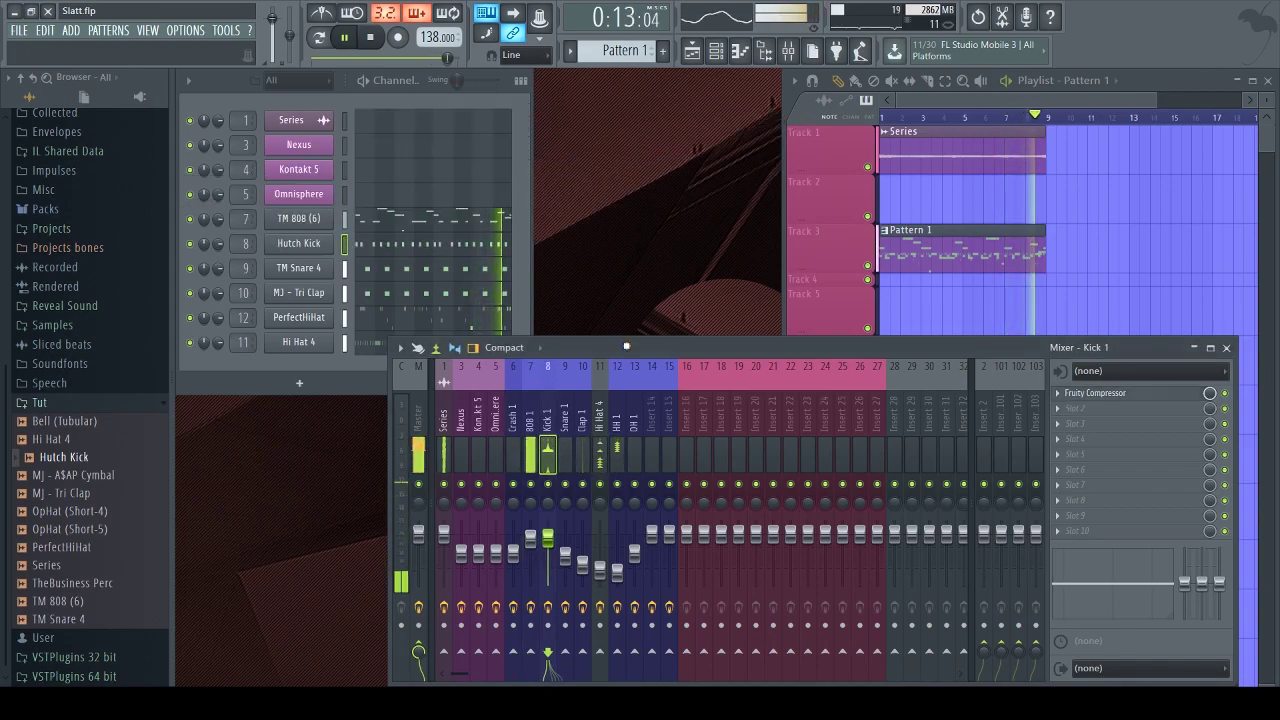
Stop playback and load Fruity parametric EQ 2 into the Kick 1 mixer track's second effect slot
click(558, 522)
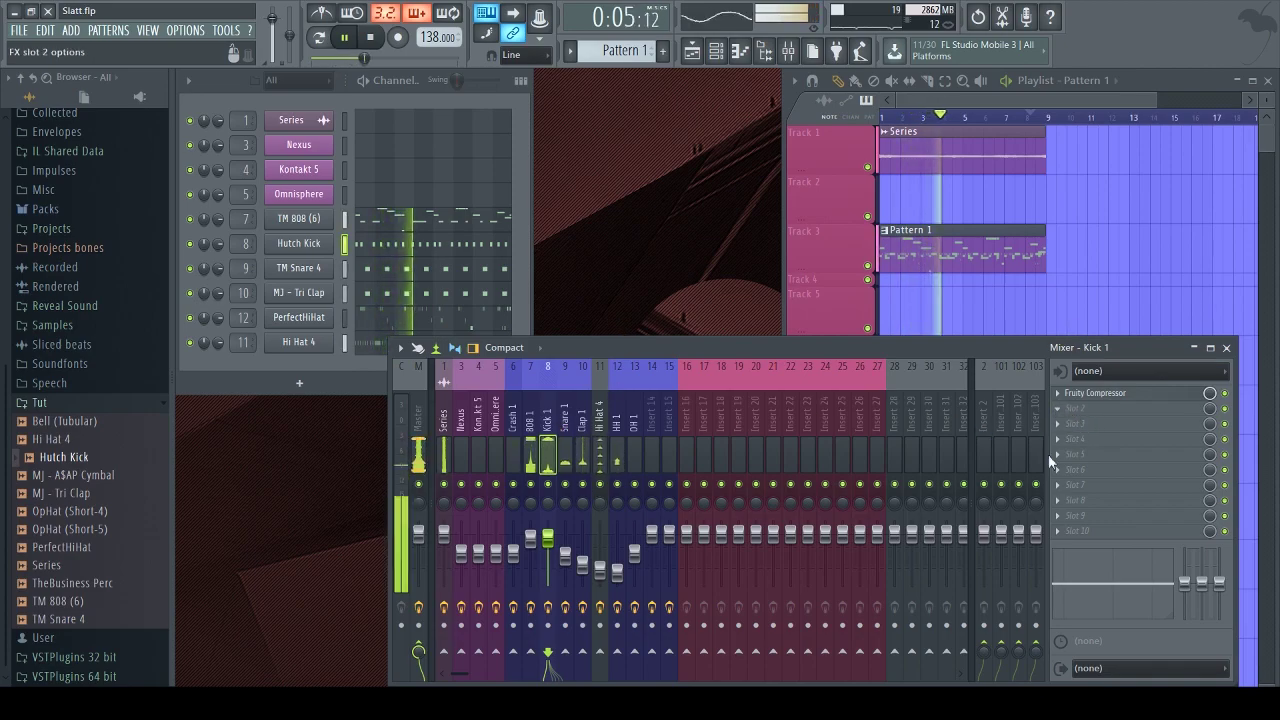
key(space)
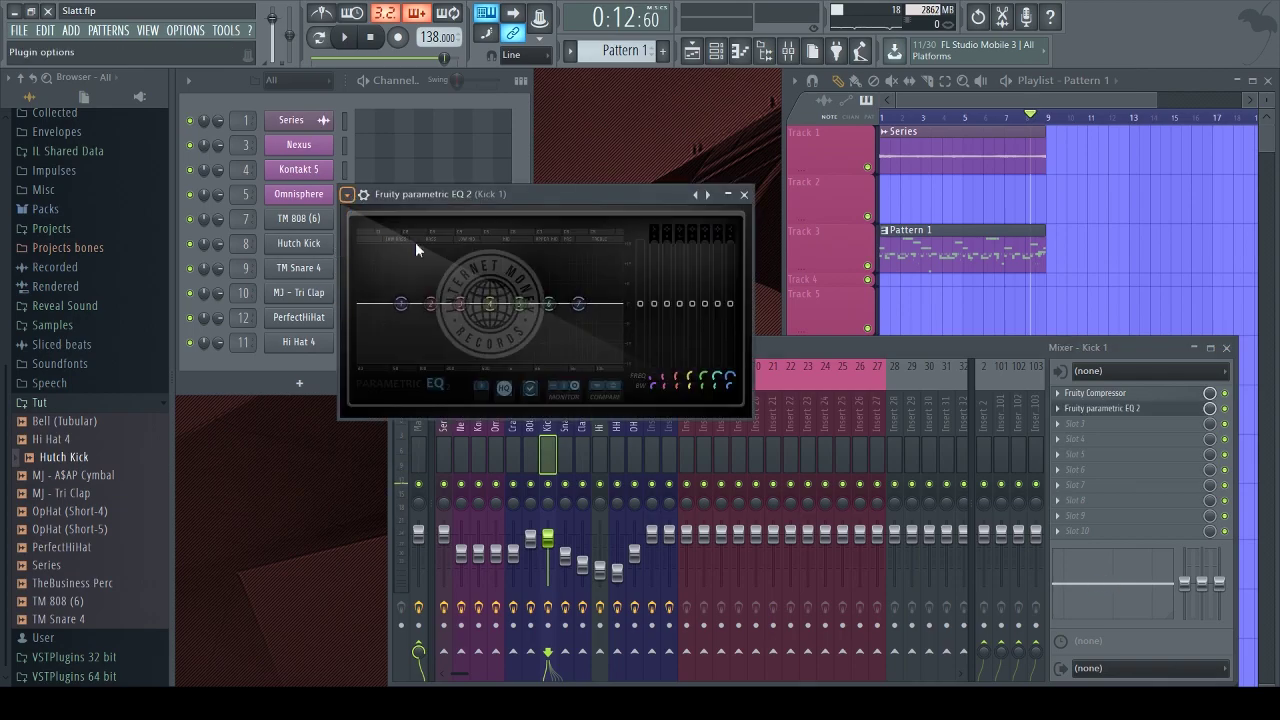
Audition the kick soloed and together with the Snare 1, Clap 1 and Hi Hat 4 tracks, and restore the full mix
click(553, 487)
key(space)
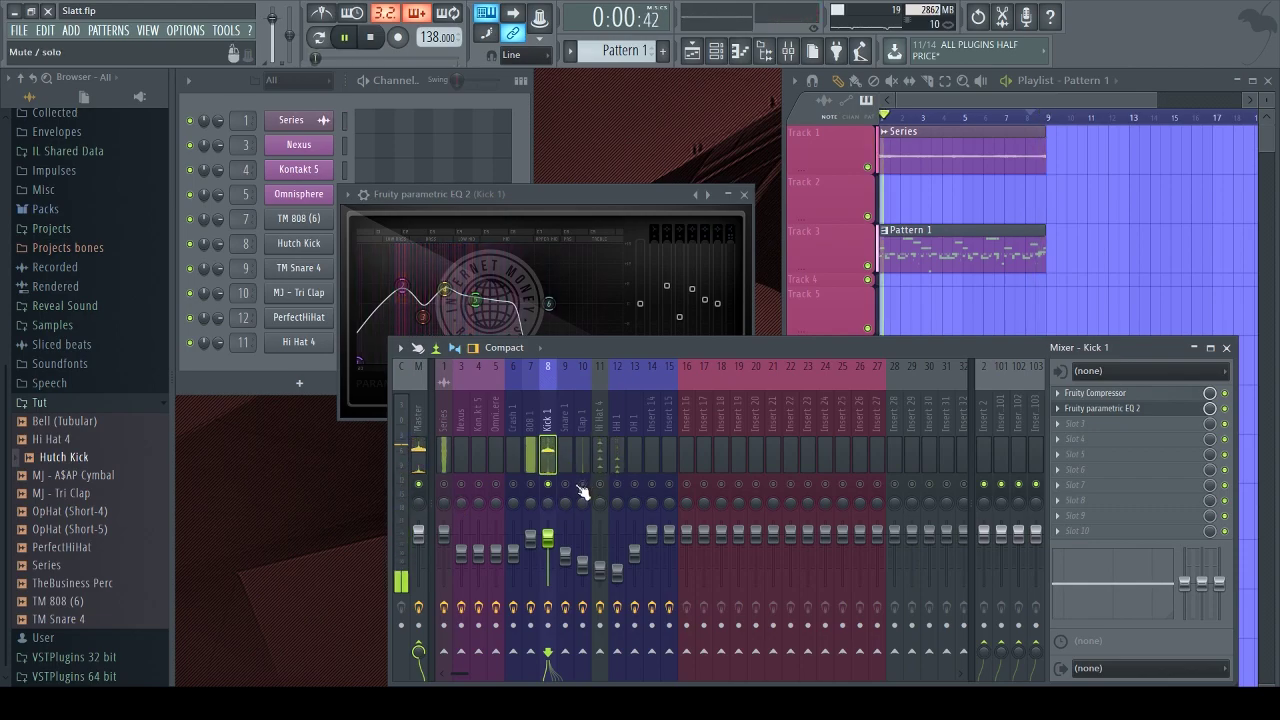
drag(583, 492, 592, 489)
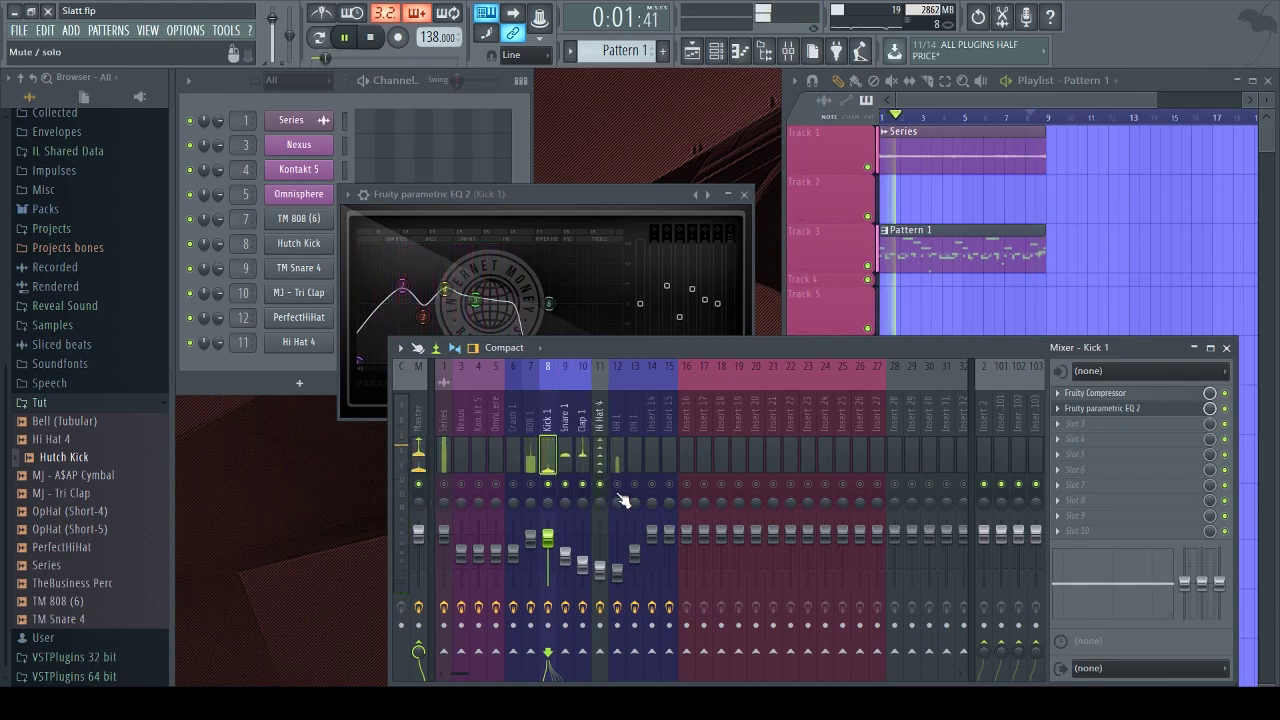
right_click(553, 486)
Close the Kick 1 track's parametric EQ window and save the project
key(F6)
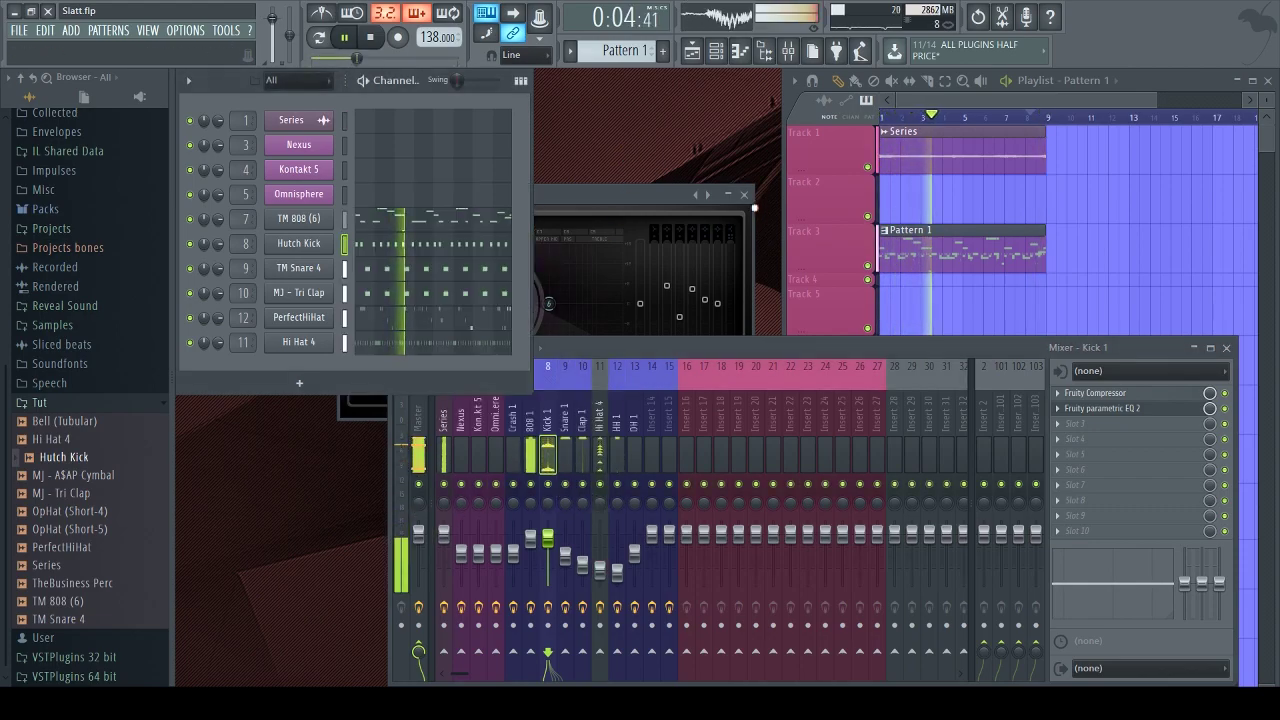
click(744, 194)
key(ctrl+s)
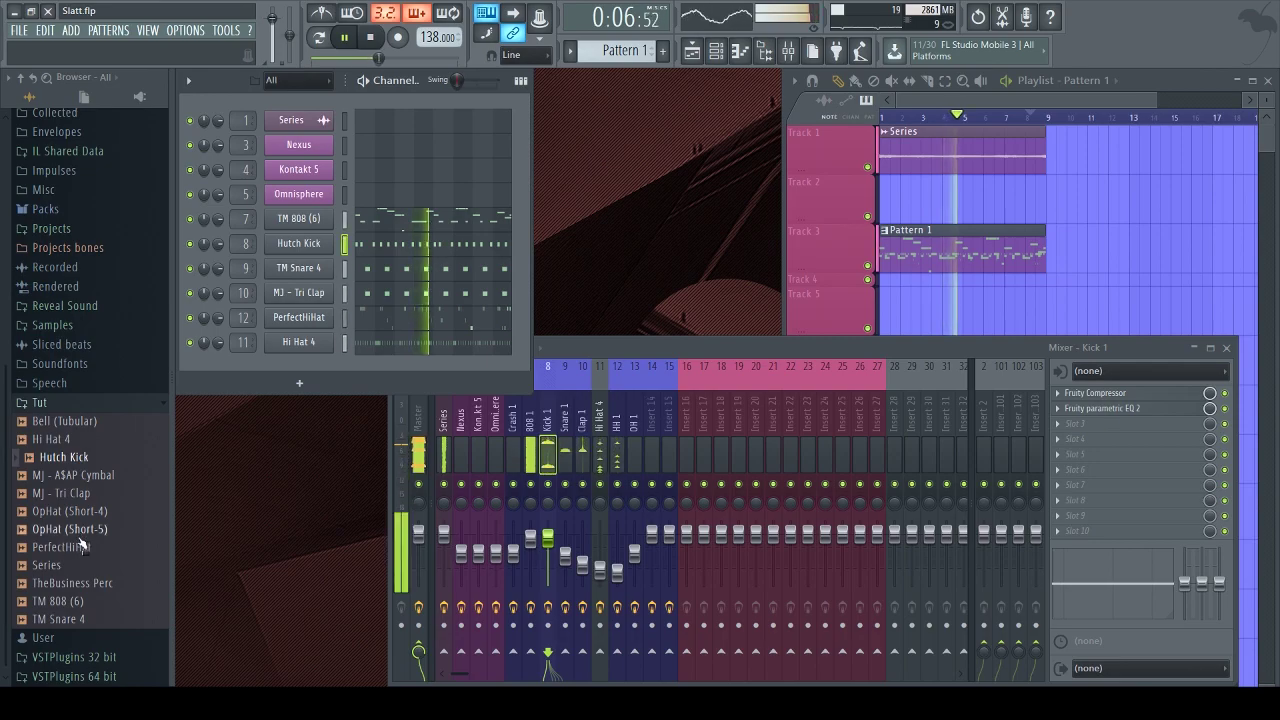
Add the OpHat (Short-4) and OpHat (Short-5) samples as new channels below Hi Hat 4
drag(72, 511, 316, 370)
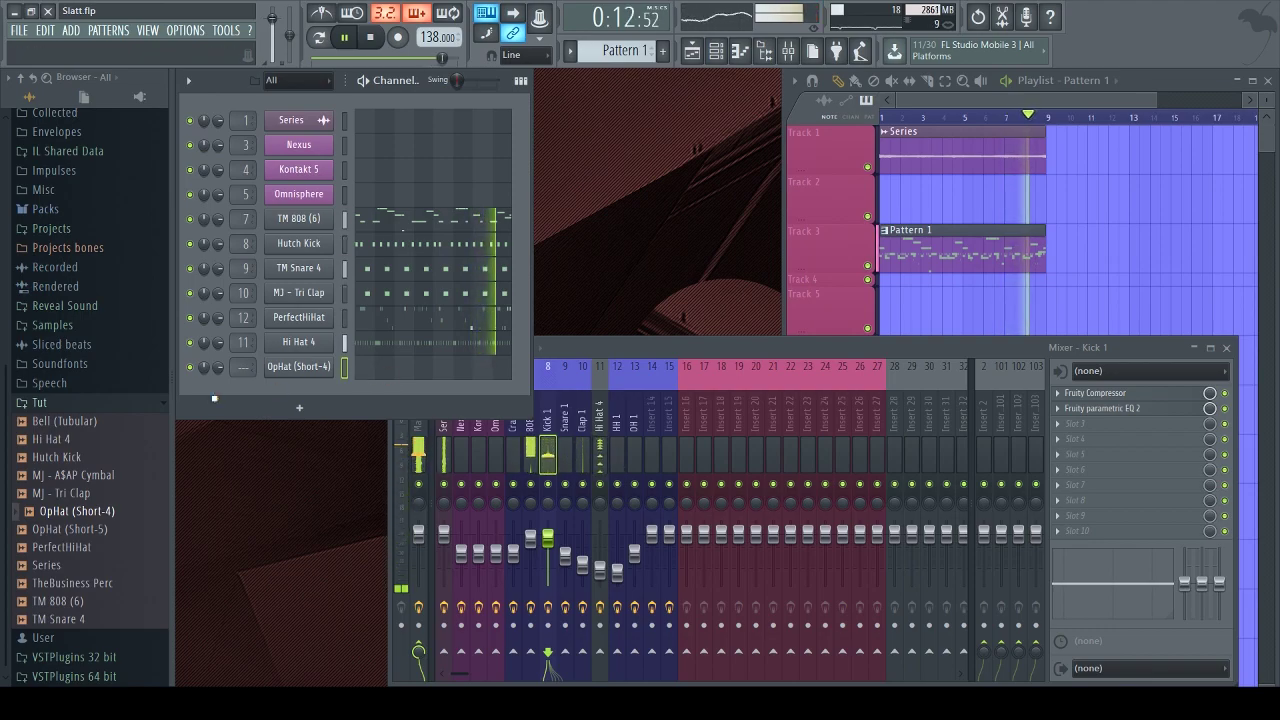
drag(110, 533, 320, 438)
drag(309, 389, 309, 389)
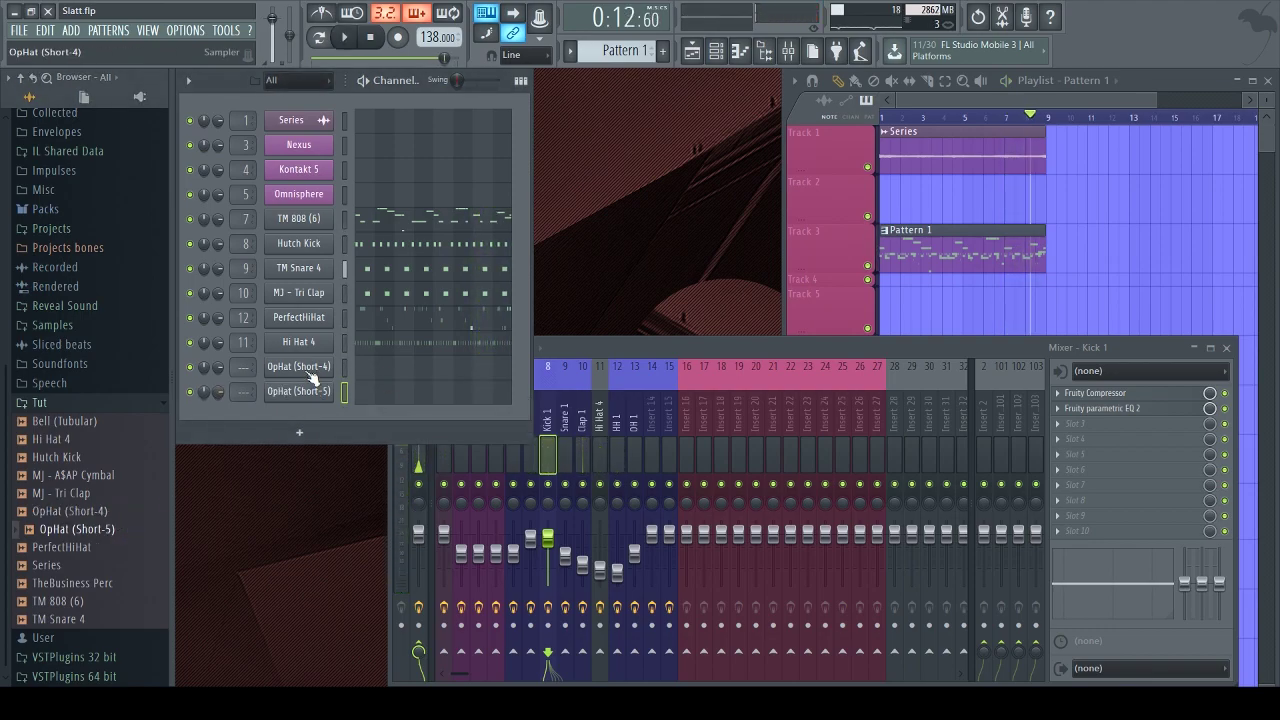
Trim OpHat (Short-4) at 1%, normalize it, route it to mixer track 13 and close its settings window
click(299, 366)
drag(587, 362, 587, 356)
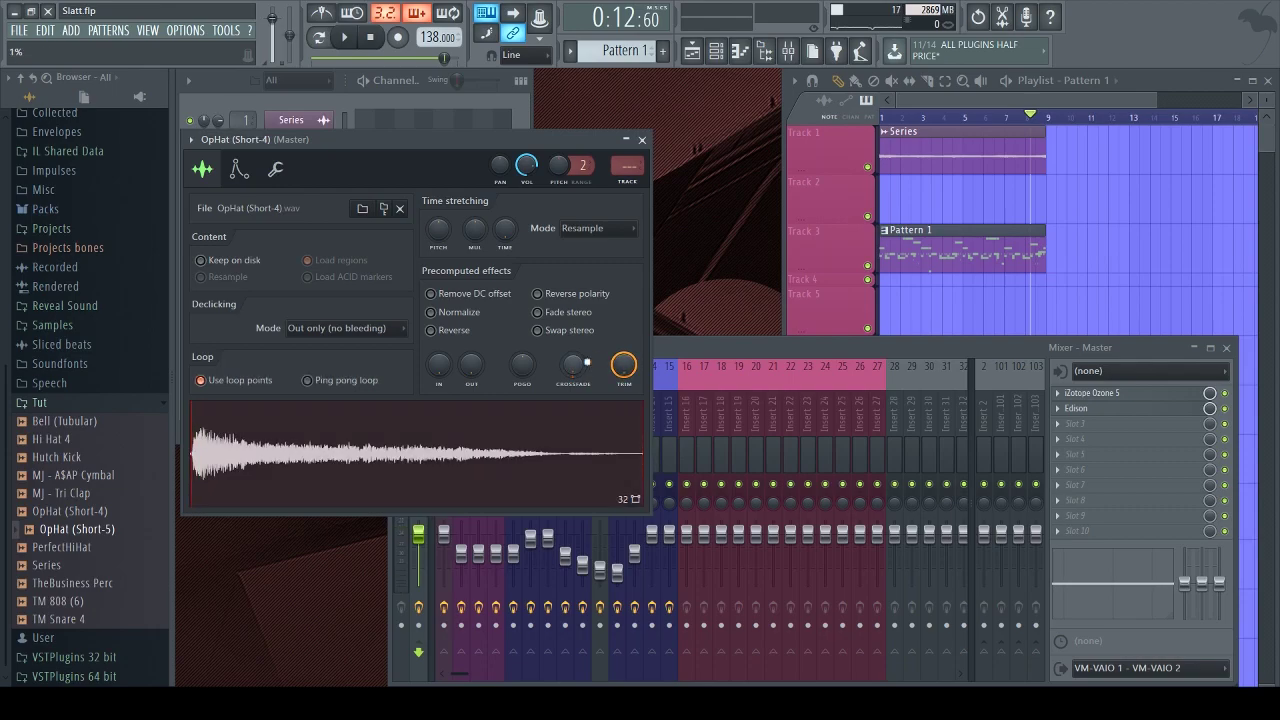
click(462, 314)
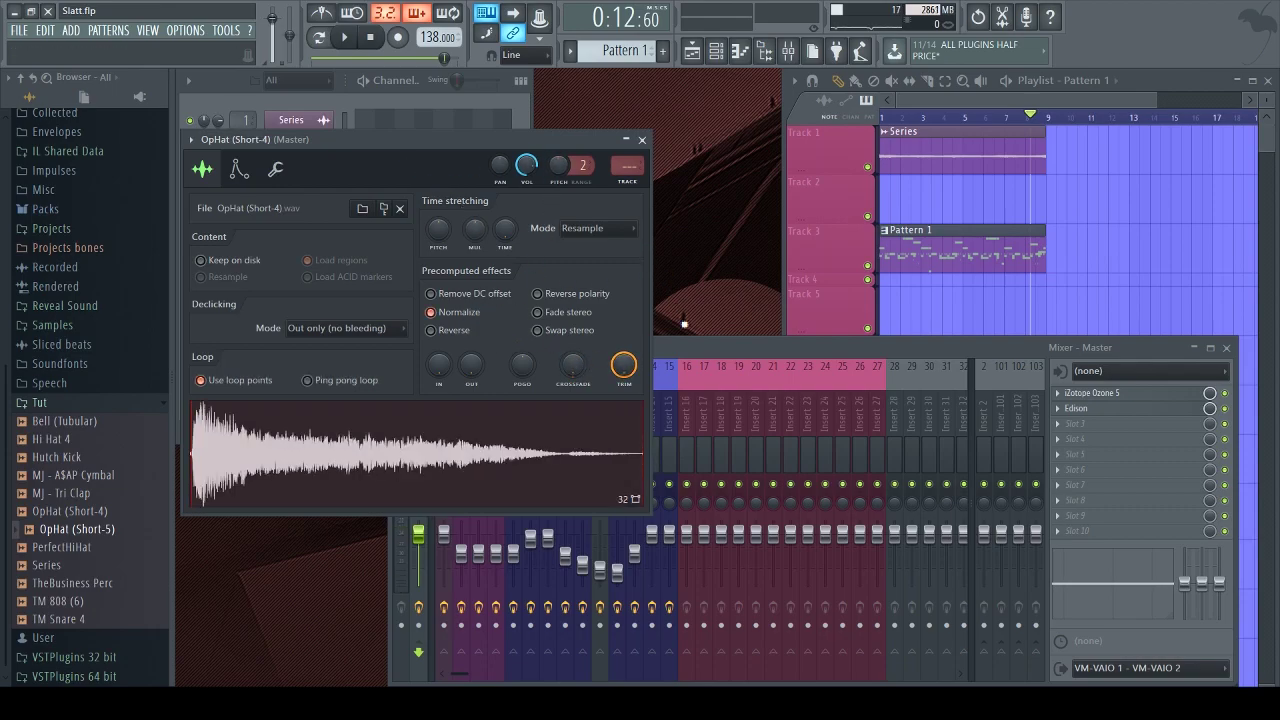
click(700, 354)
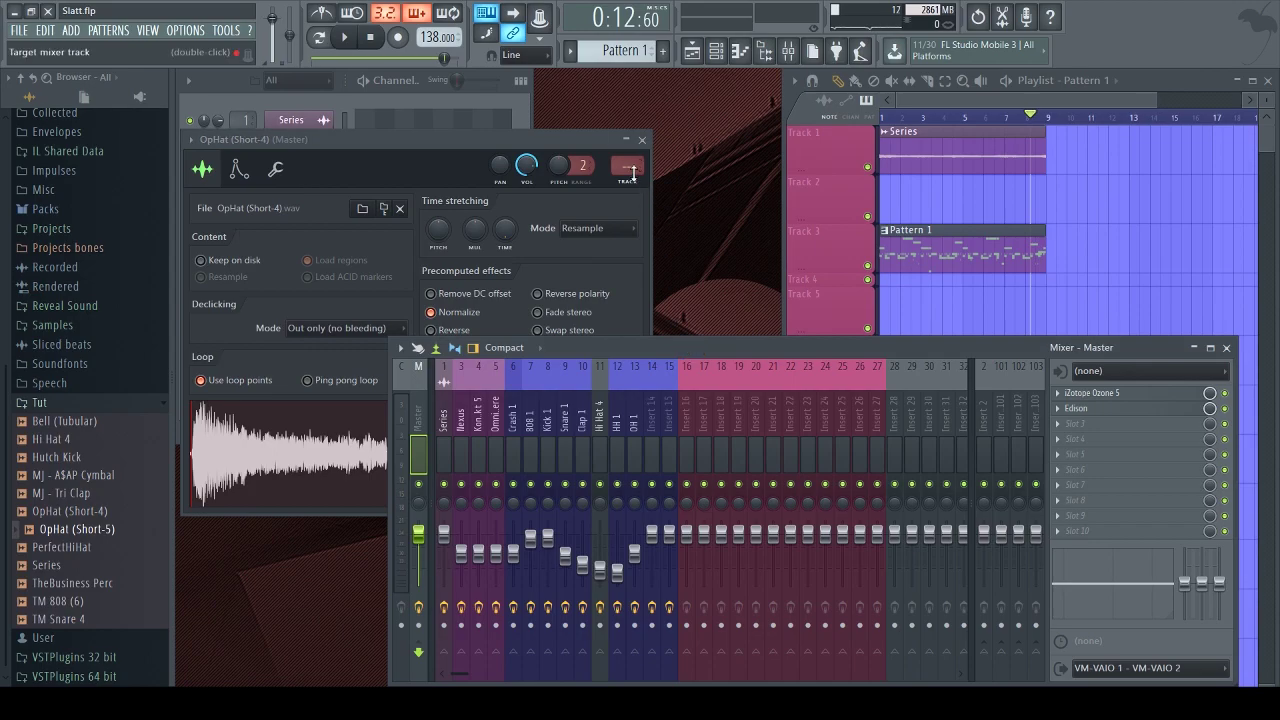
drag(632, 175, 632, 150)
click(642, 139)
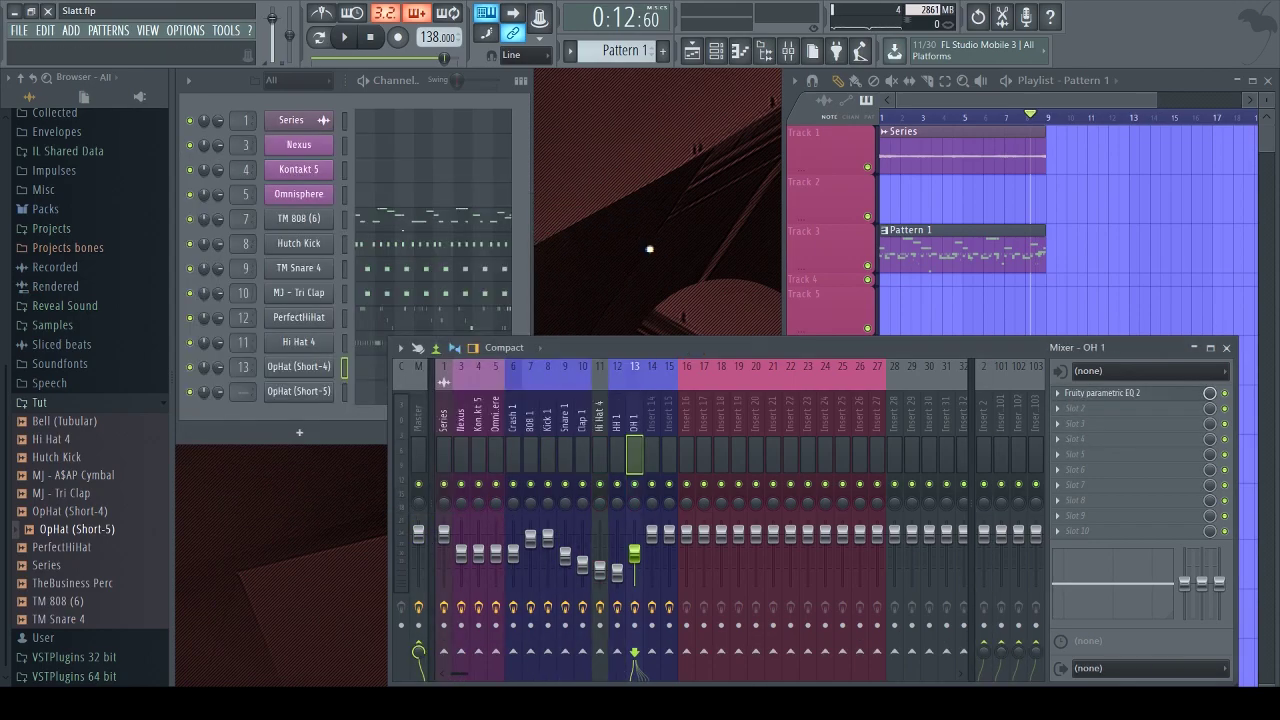
Normalize OpHat (Short-5) and route it to mixer track 16
click(316, 393)
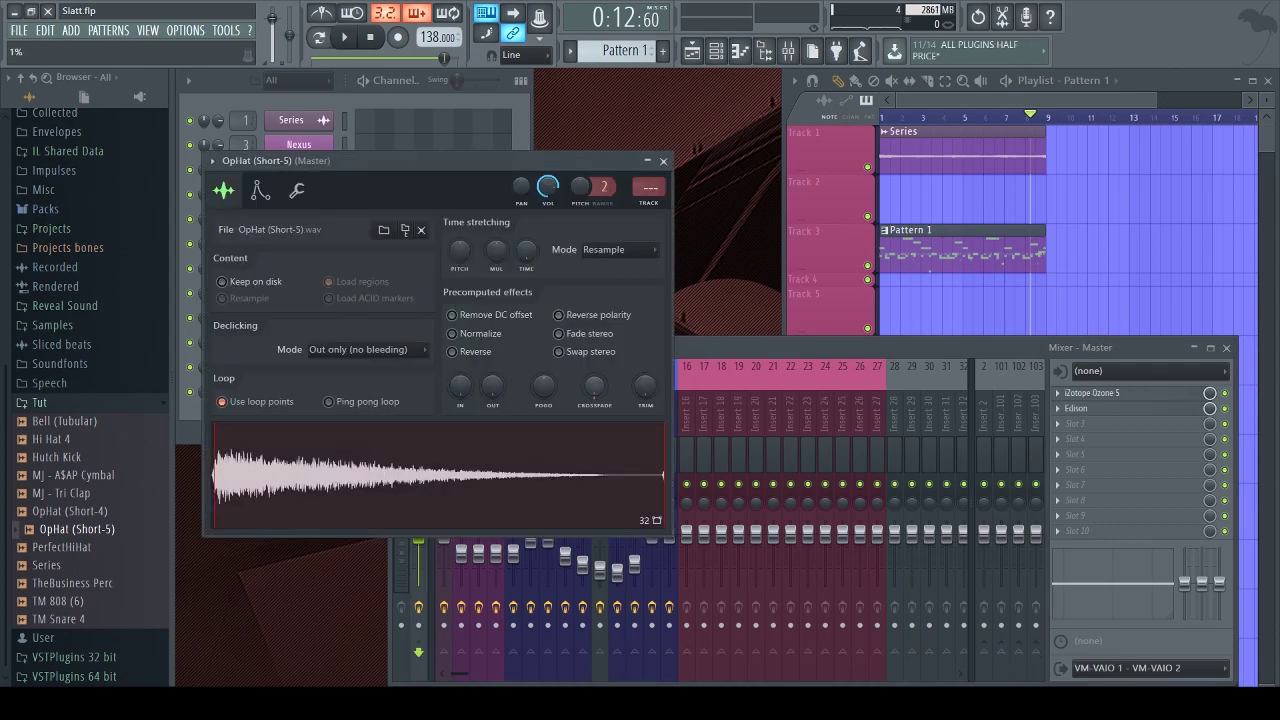
click(504, 338)
click(686, 427)
key(ctrl+l)
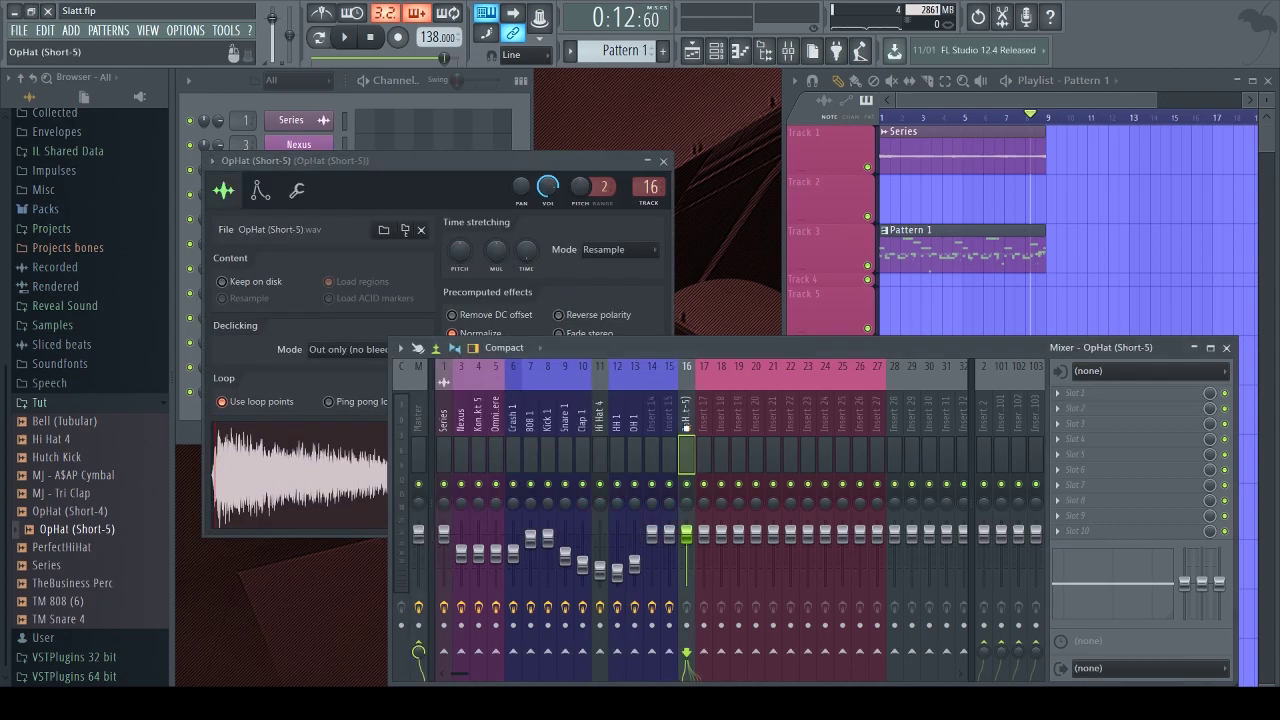
Move the OpHat (Short-5) mixer track to position 14, lower its level and close its sample settings window
key(alt+Left)
key(alt+Left)
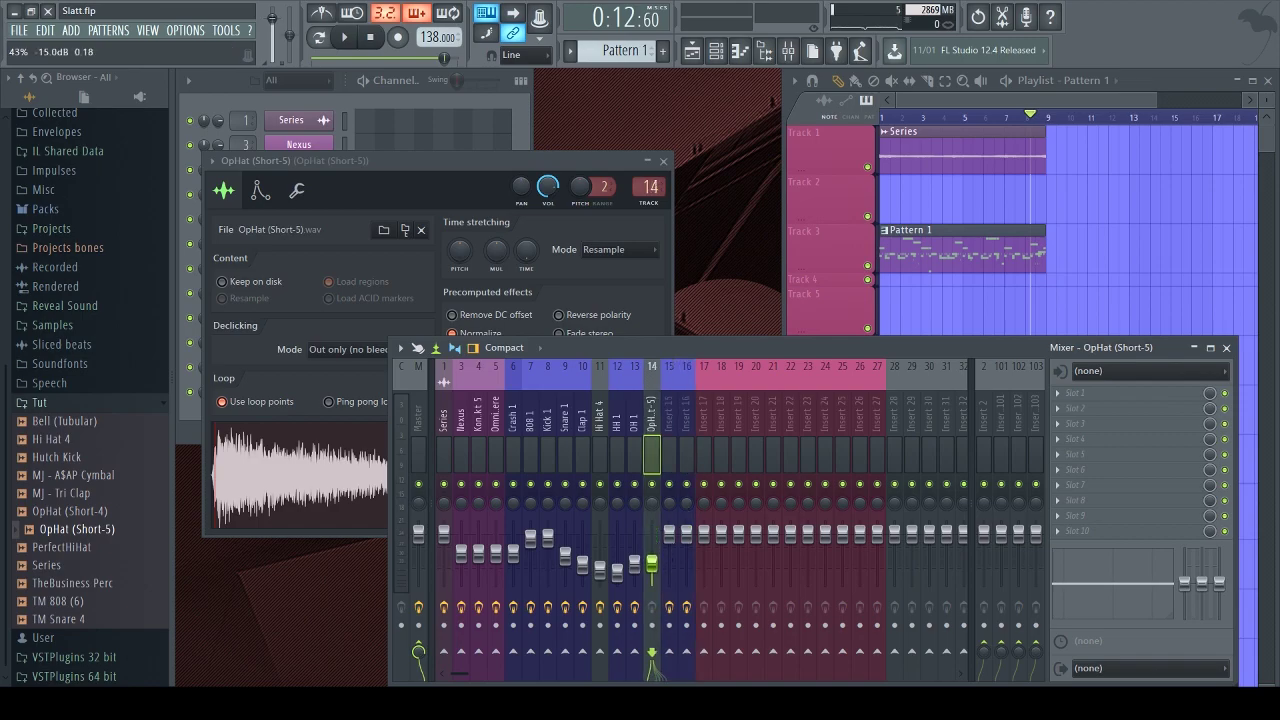
click(663, 161)
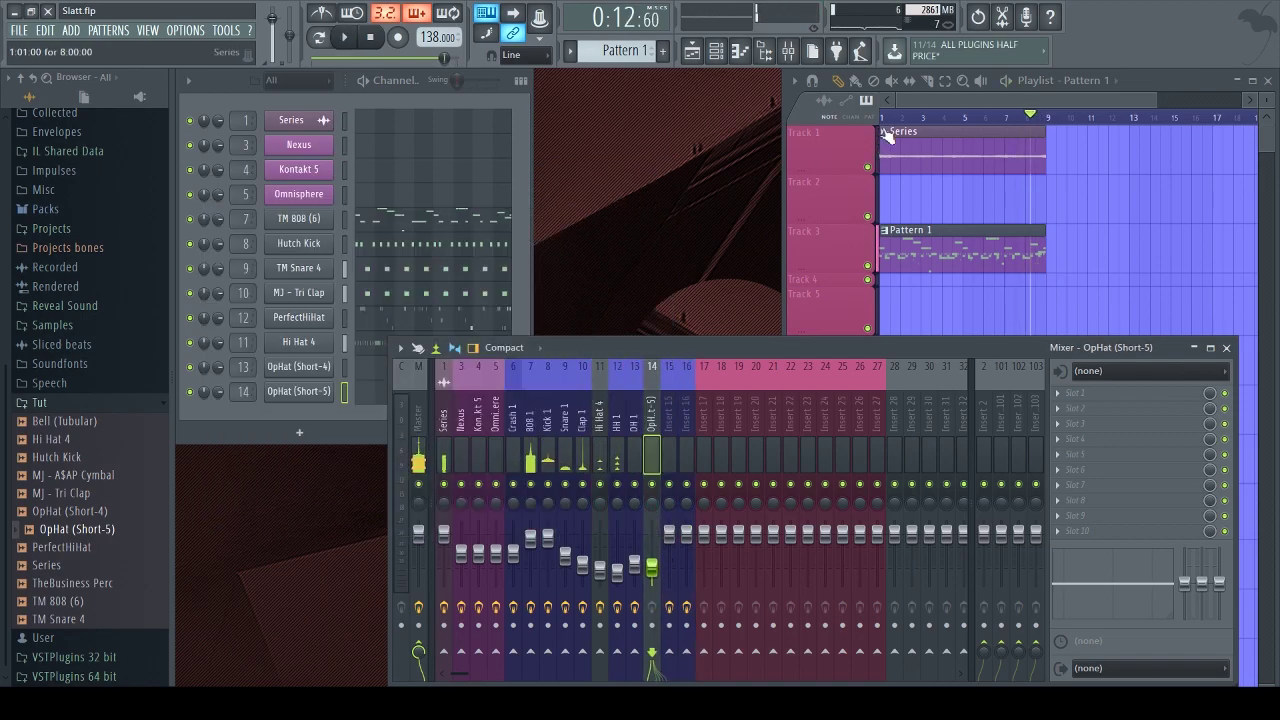
Place one C5 note for OpHat (Short-4) in the second half of bar 1 and another in bar 3
key(space)
click(380, 370)
key(space)
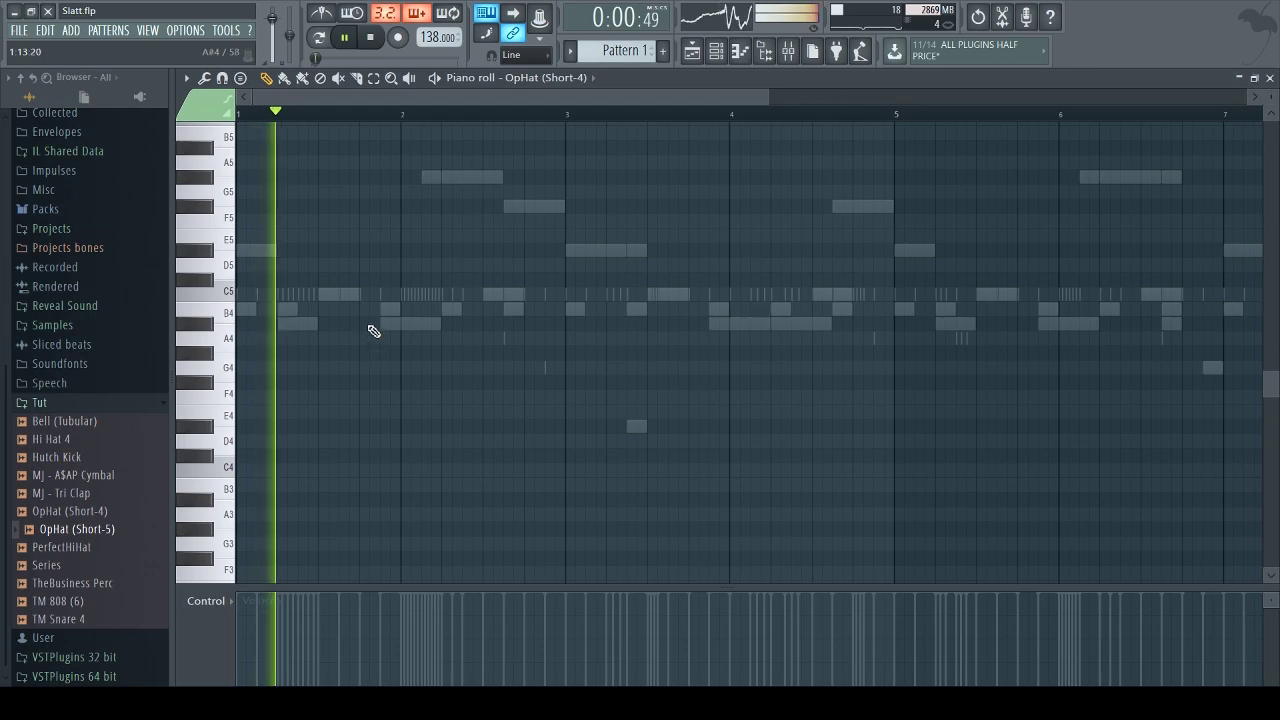
key(space)
key(space)
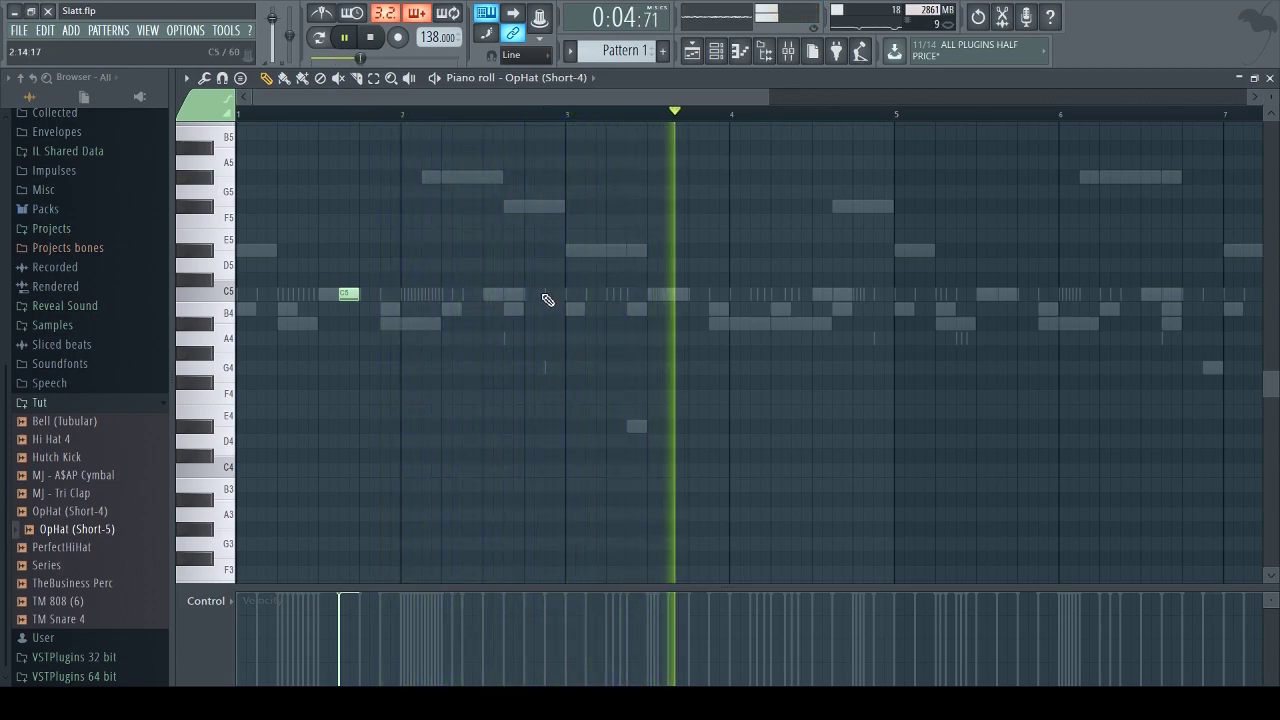
key(space)
scroll(514, 234, down, 2)
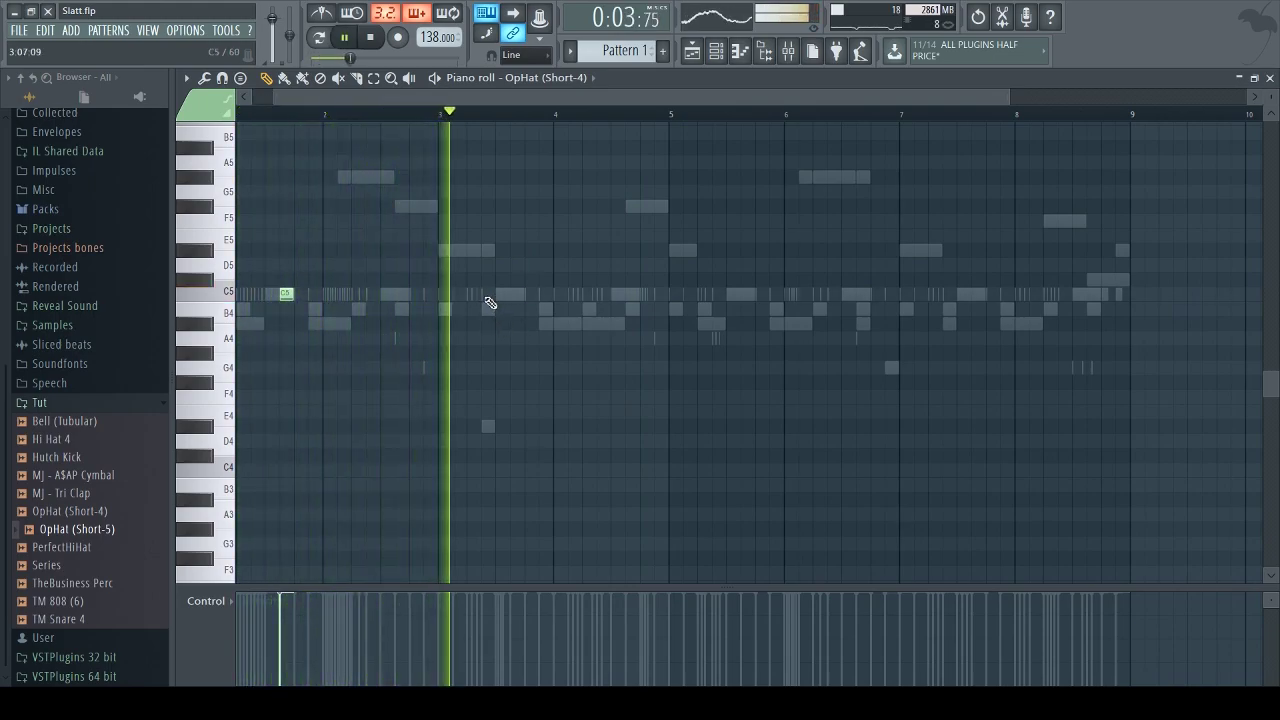
click(512, 293)
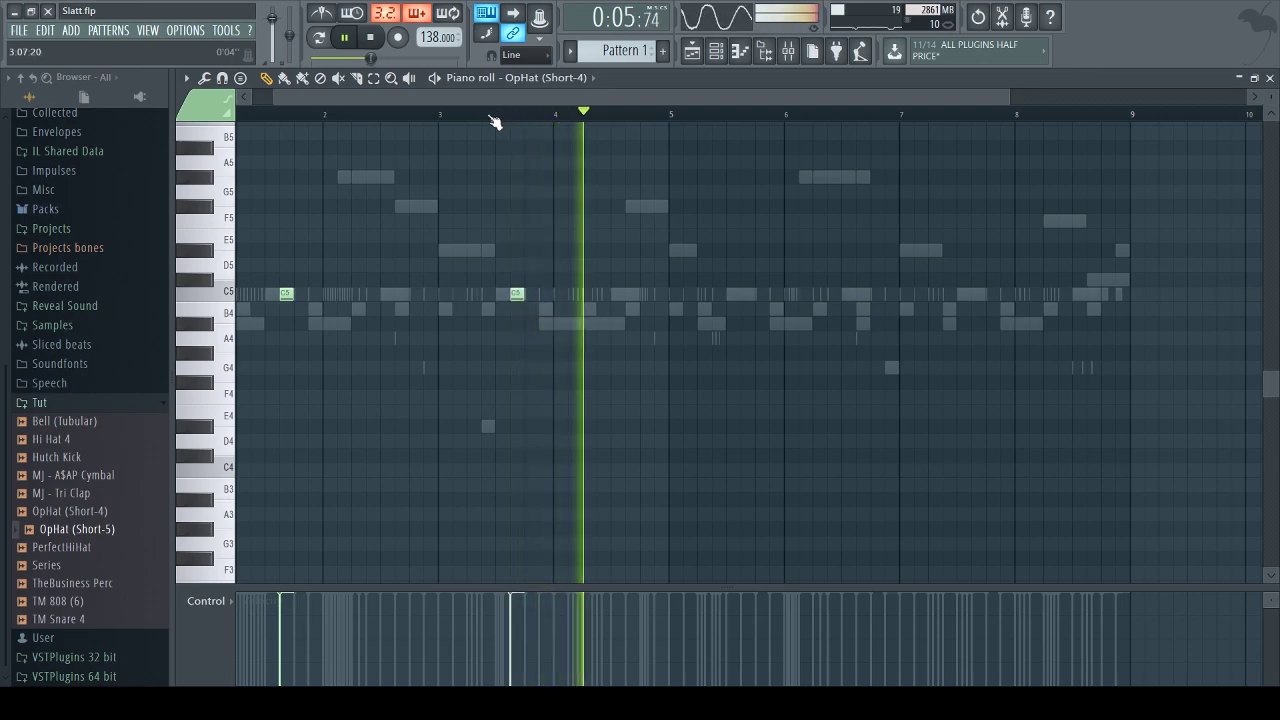
Duplicate the OpHat (Short-4) notes to fill all eight bars and return to the mixing windows
key(ctrl+a)
scroll(648, 123, right, 4)
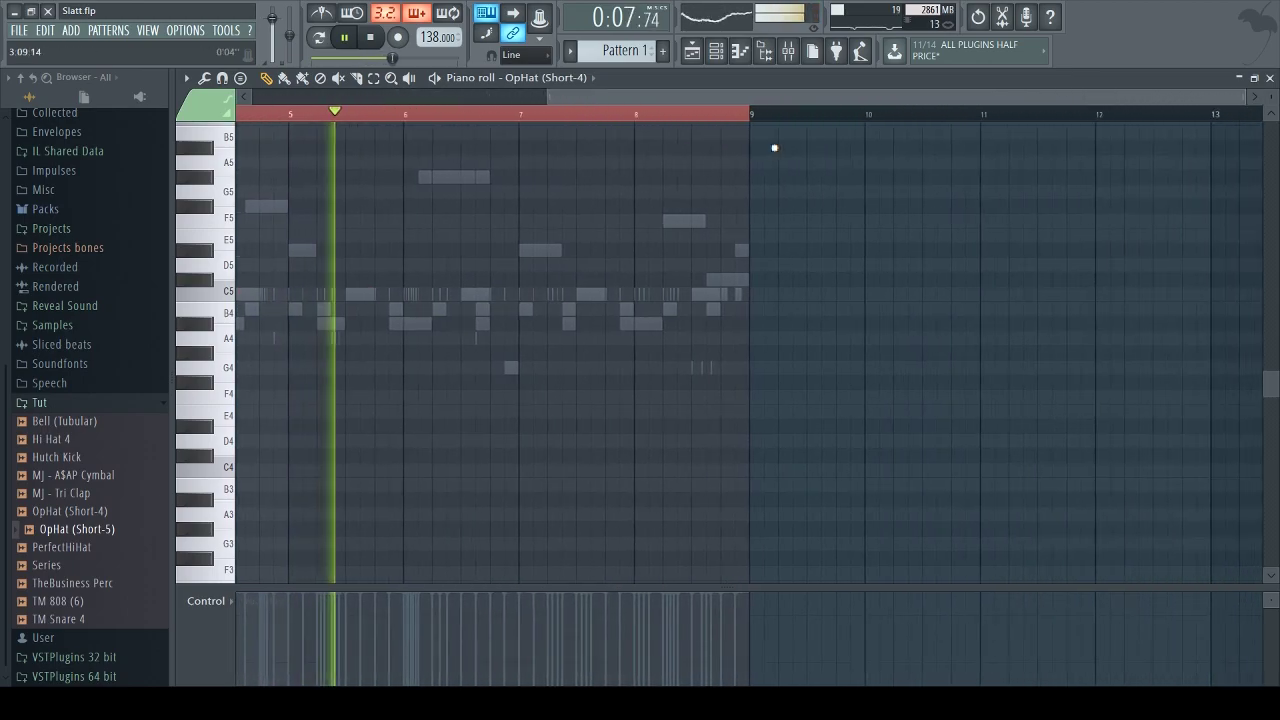
key(F7)
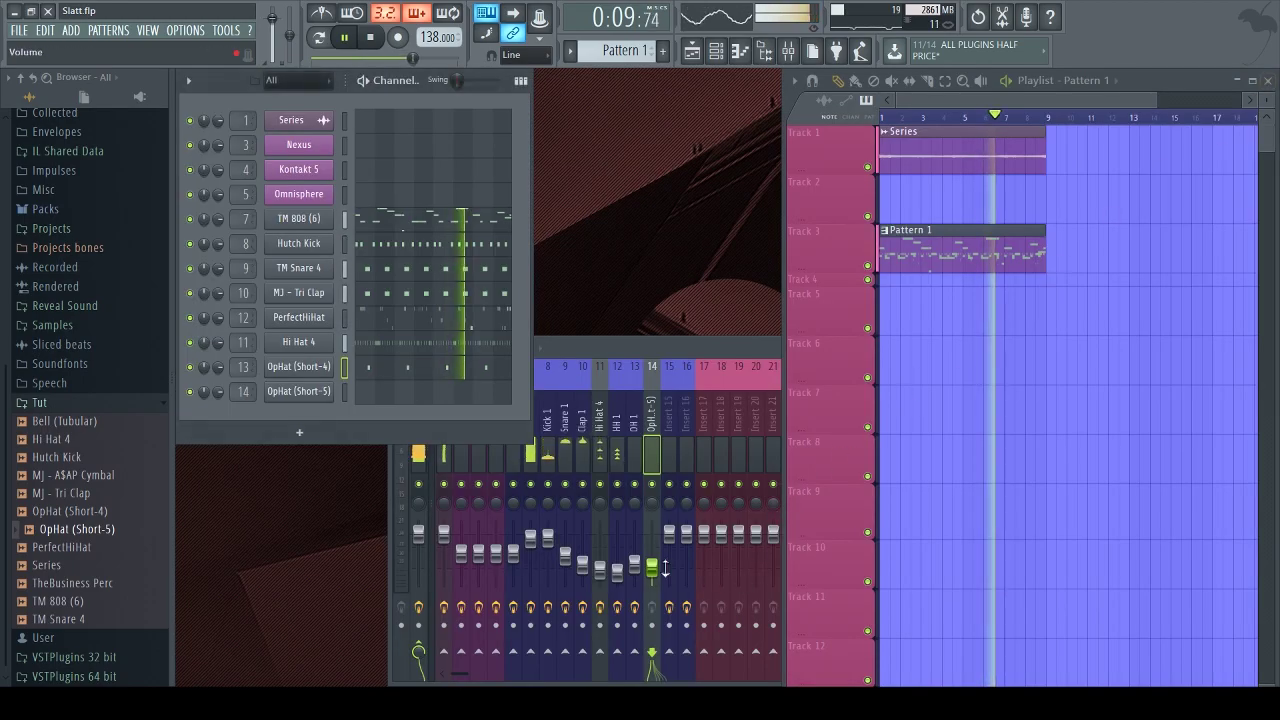
Place C5 notes for OpHat (Short-5) late in bars 1 and 3, duplicate them to bars 5 and 7, and close the piano roll
click(457, 400)
click(457, 395)
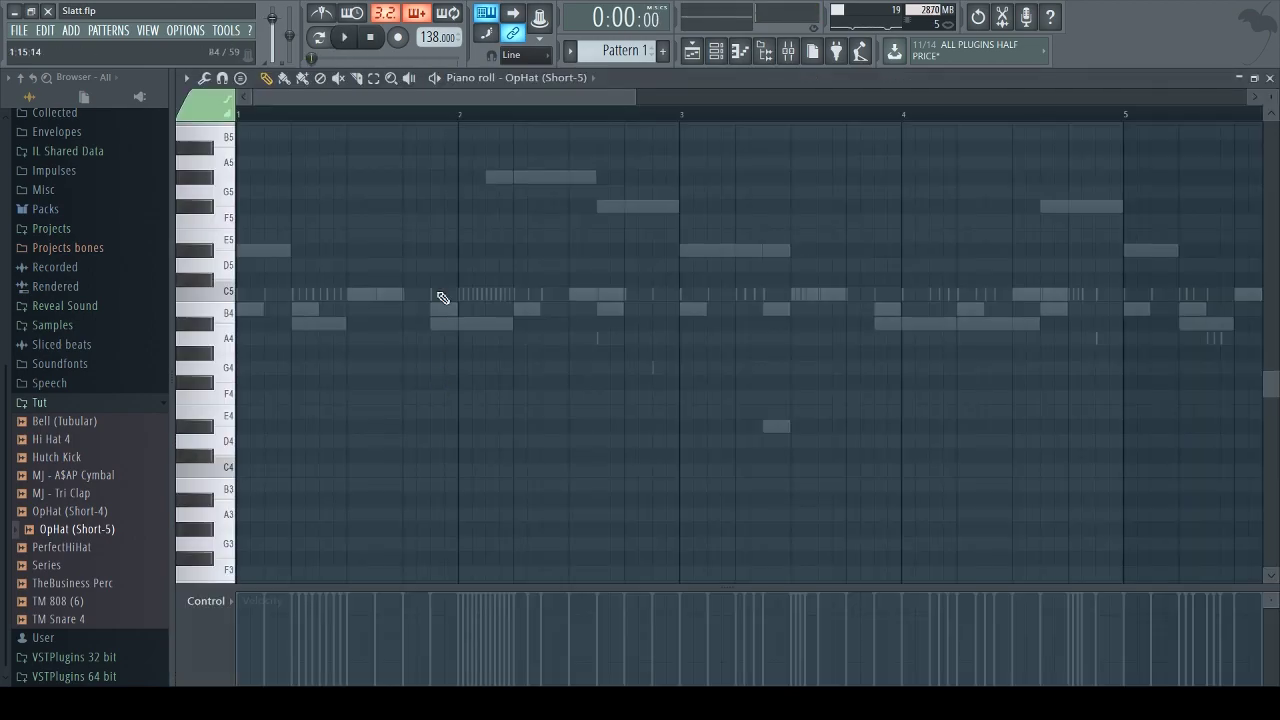
scroll(407, 125, down, 2)
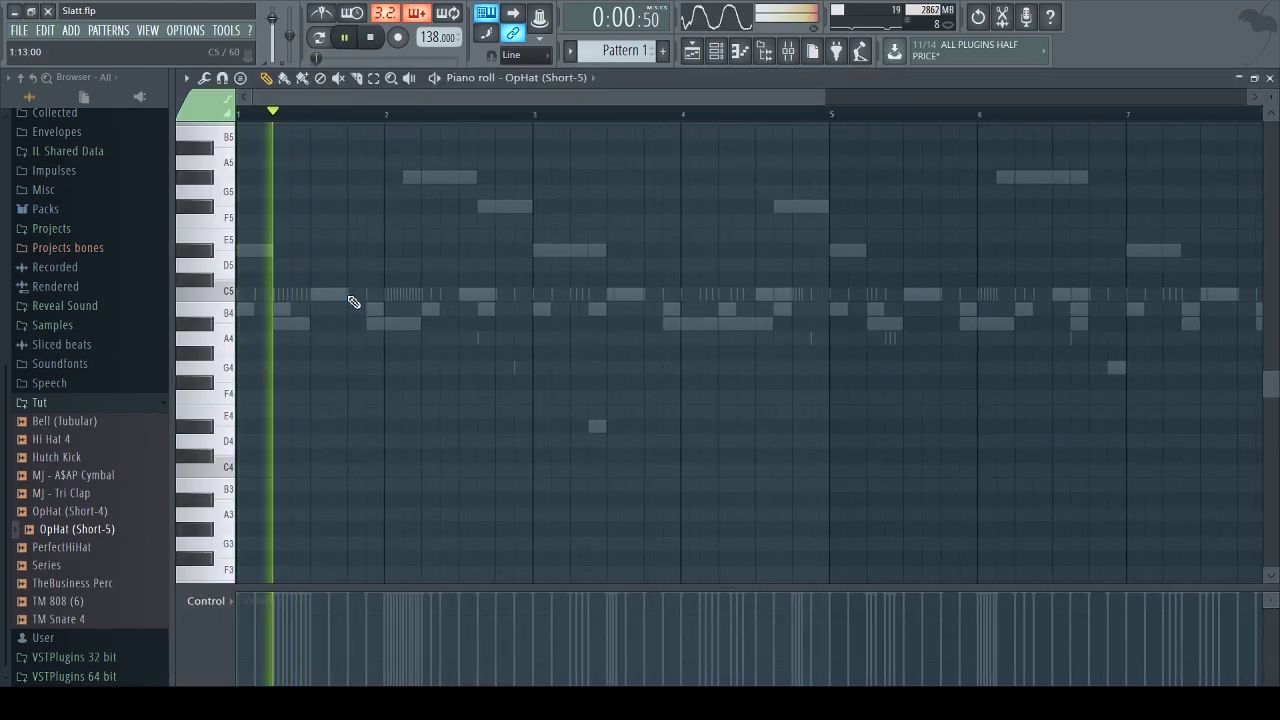
scroll(371, 123, down, 2)
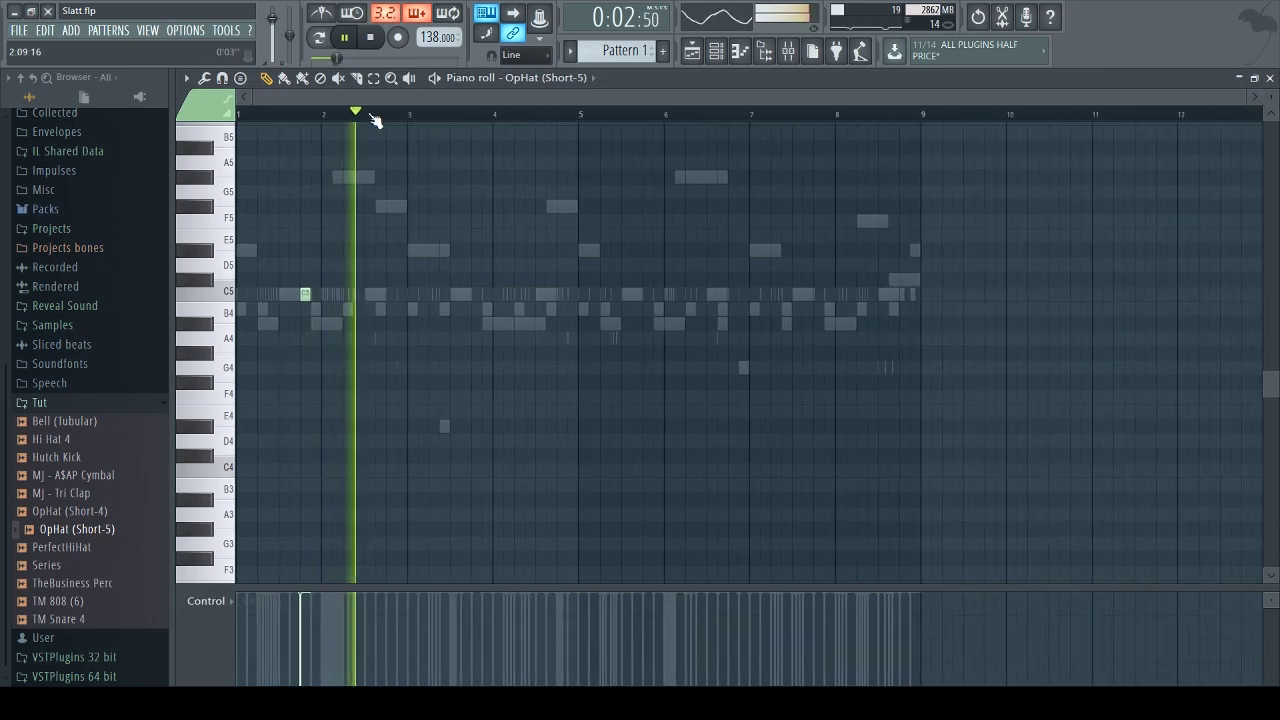
key(ctrl+a)
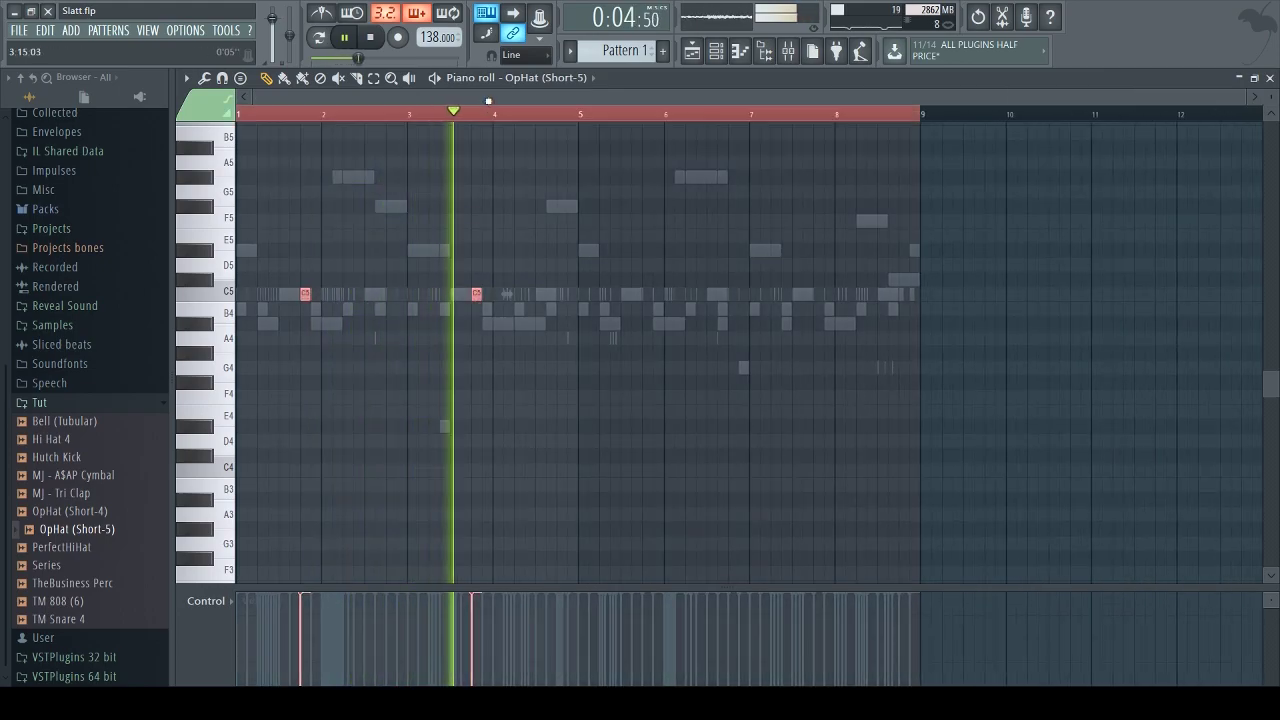
scroll(676, 139, right, 2)
scroll(700, 141, right, 2)
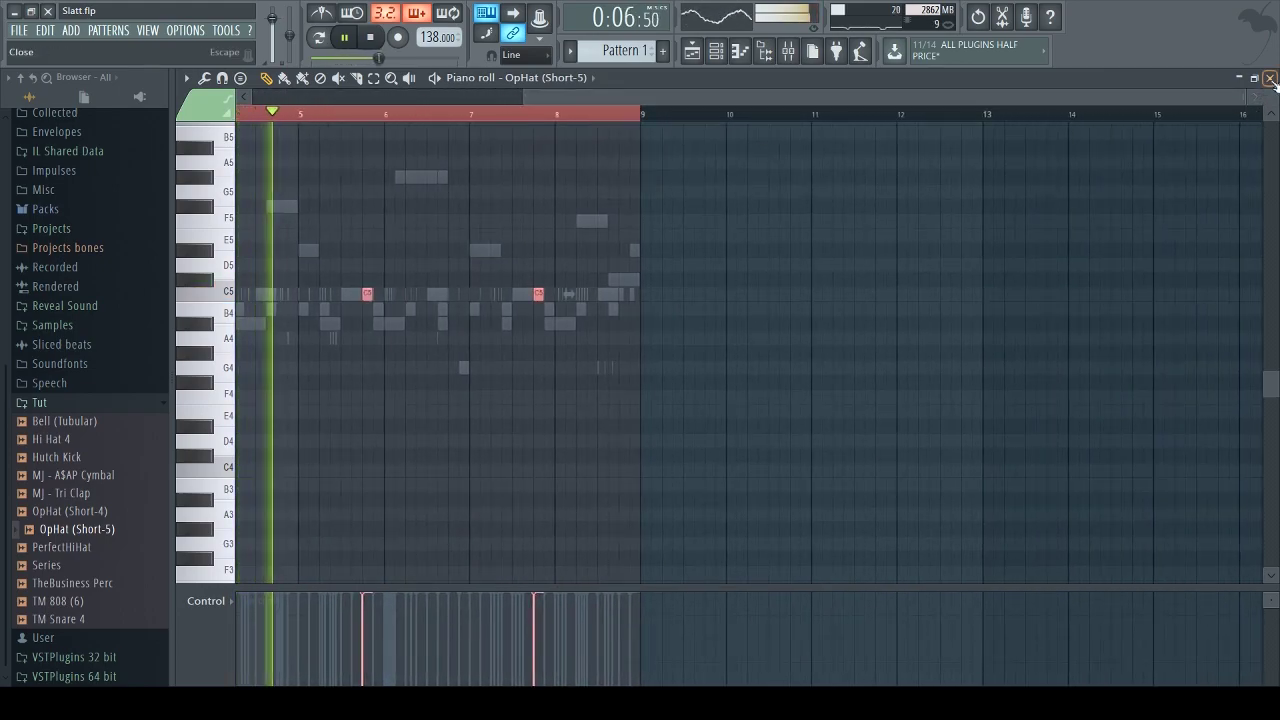
click(1269, 77)
Lower the mixer levels of OH 1 to about -21.3 dB and OpHat (Short-5) to about -20.8 dB
key(F9)
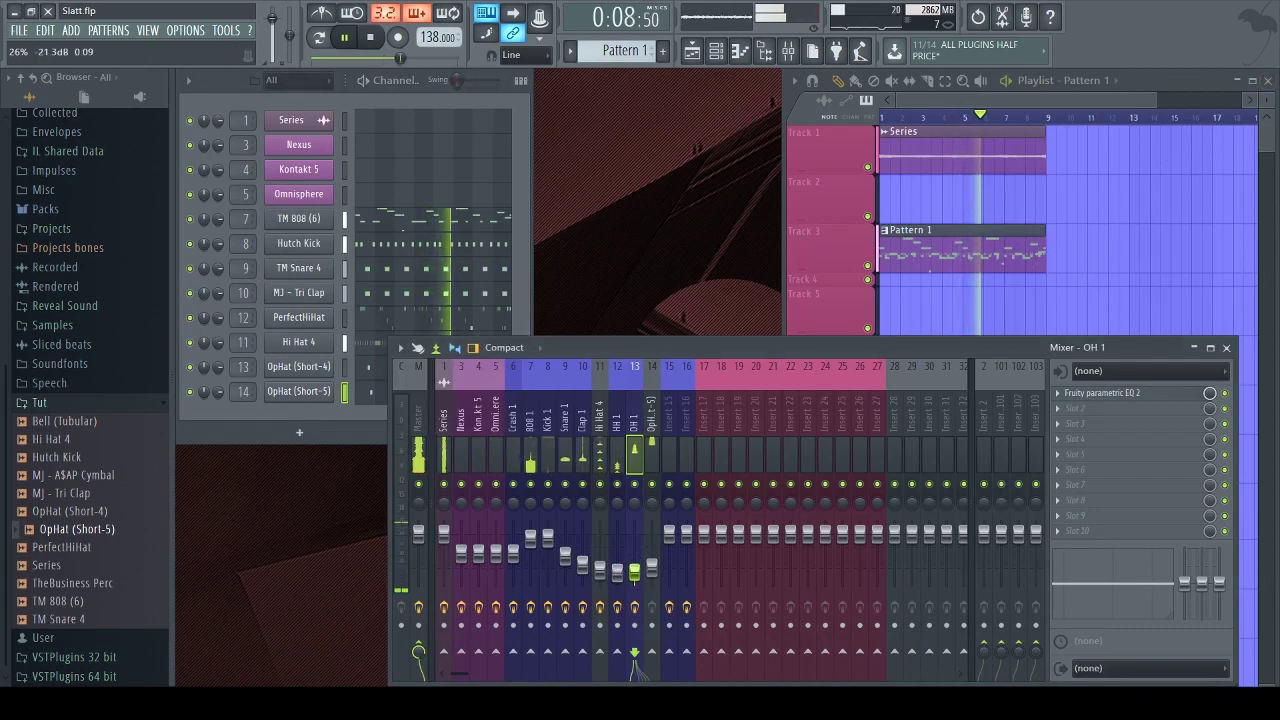
click(650, 497)
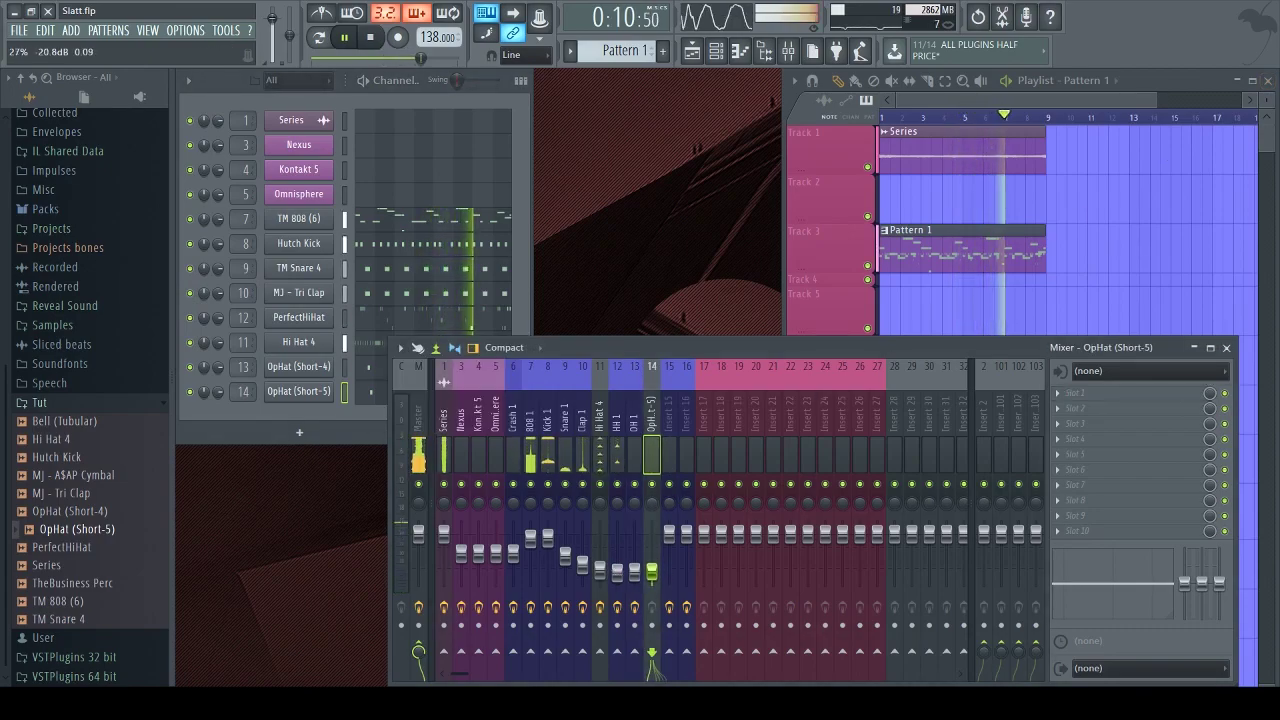
Shape OH 1's parametric EQ with low- and high-shelf cuts, a slight band 5 dip near 1036 Hz and a small band 6 boost
click(635, 425)
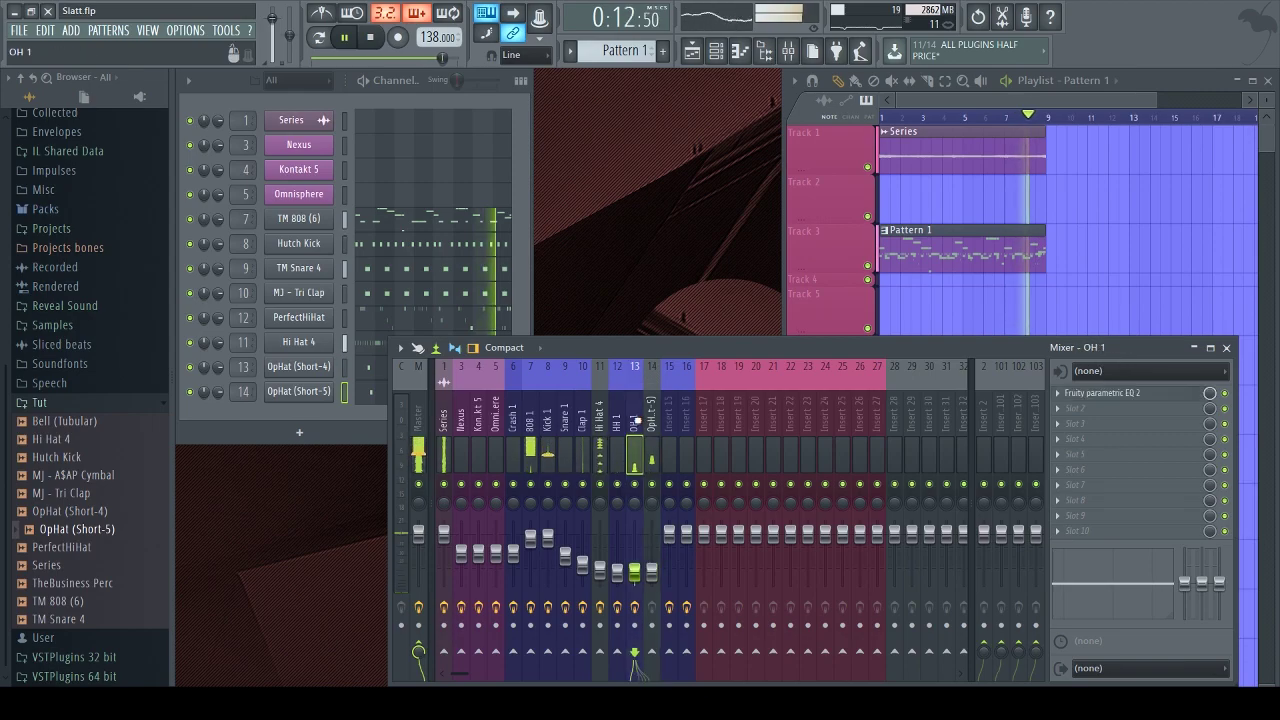
click(1100, 393)
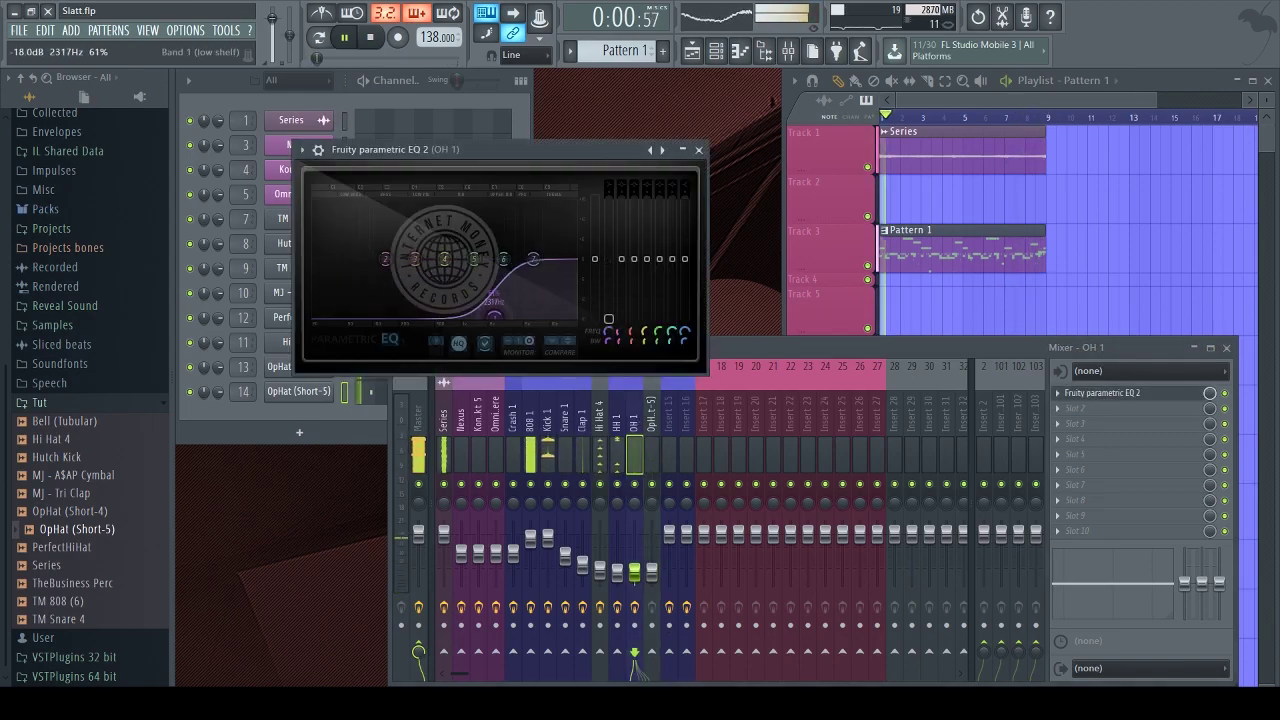
scroll(487, 316, down, 3)
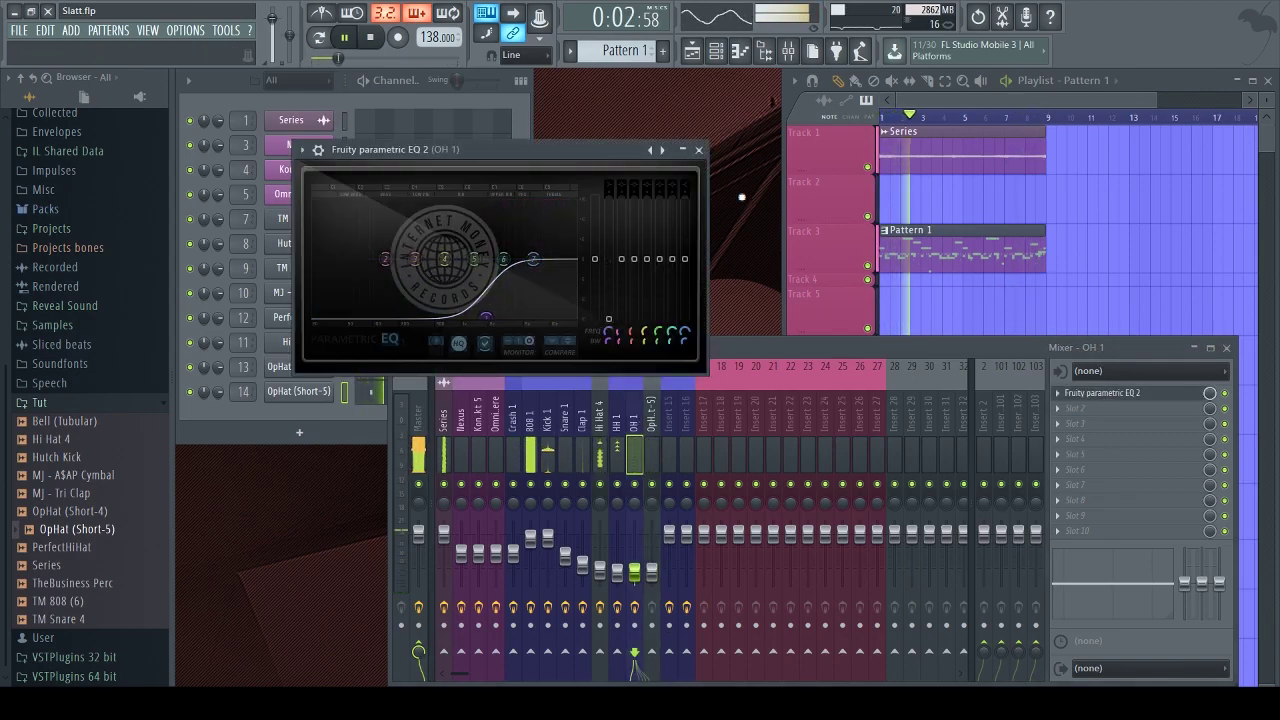
mouse_move(564, 264)
mouse_down()
mouse_move(568, 245)
mouse_move(572, 262)
mouse_up()
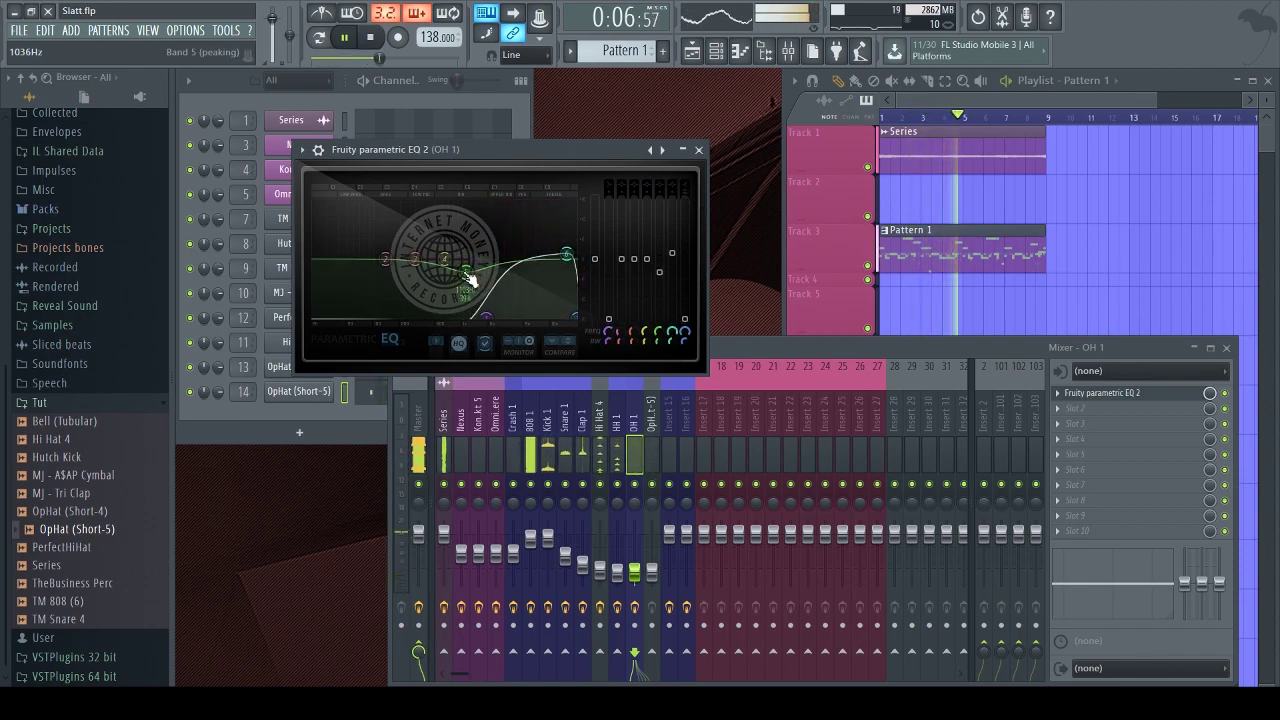
click(698, 149)
Add Fruity parametric EQ 2 to OpHat (Short-5), cut its lows with bands 1 and 6, and save the project
click(654, 434)
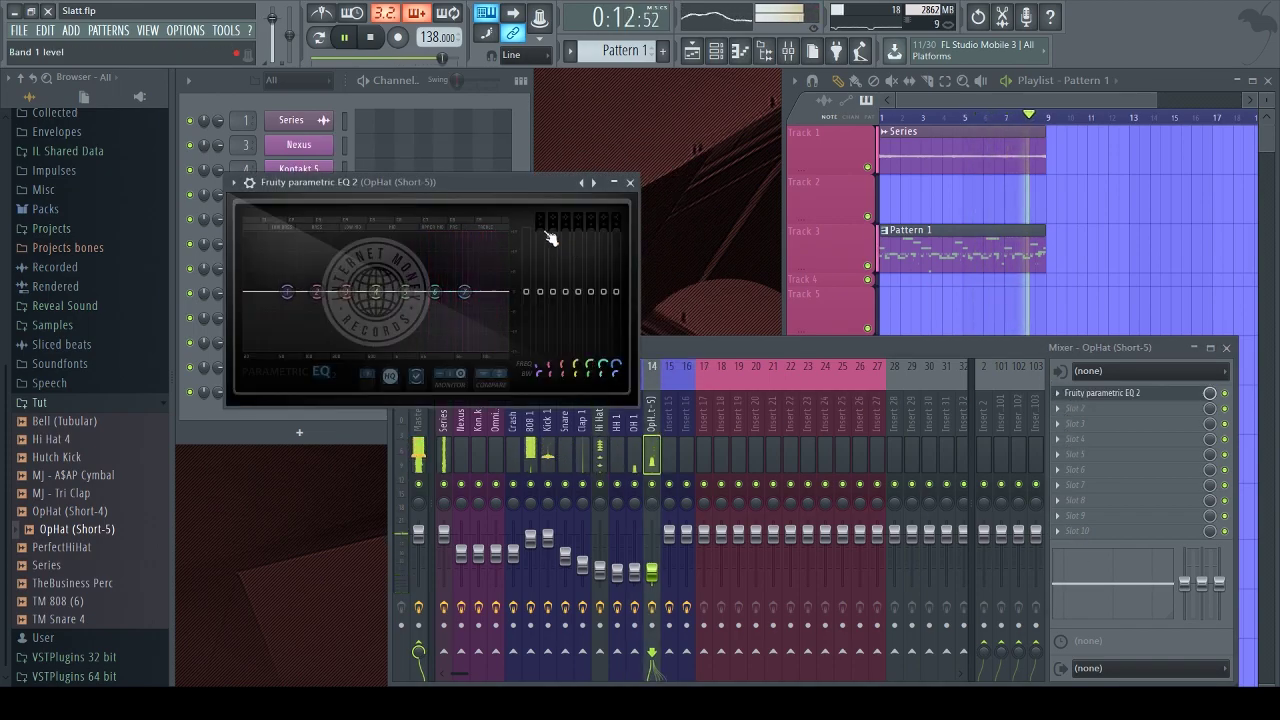
drag(287, 292, 521, 307)
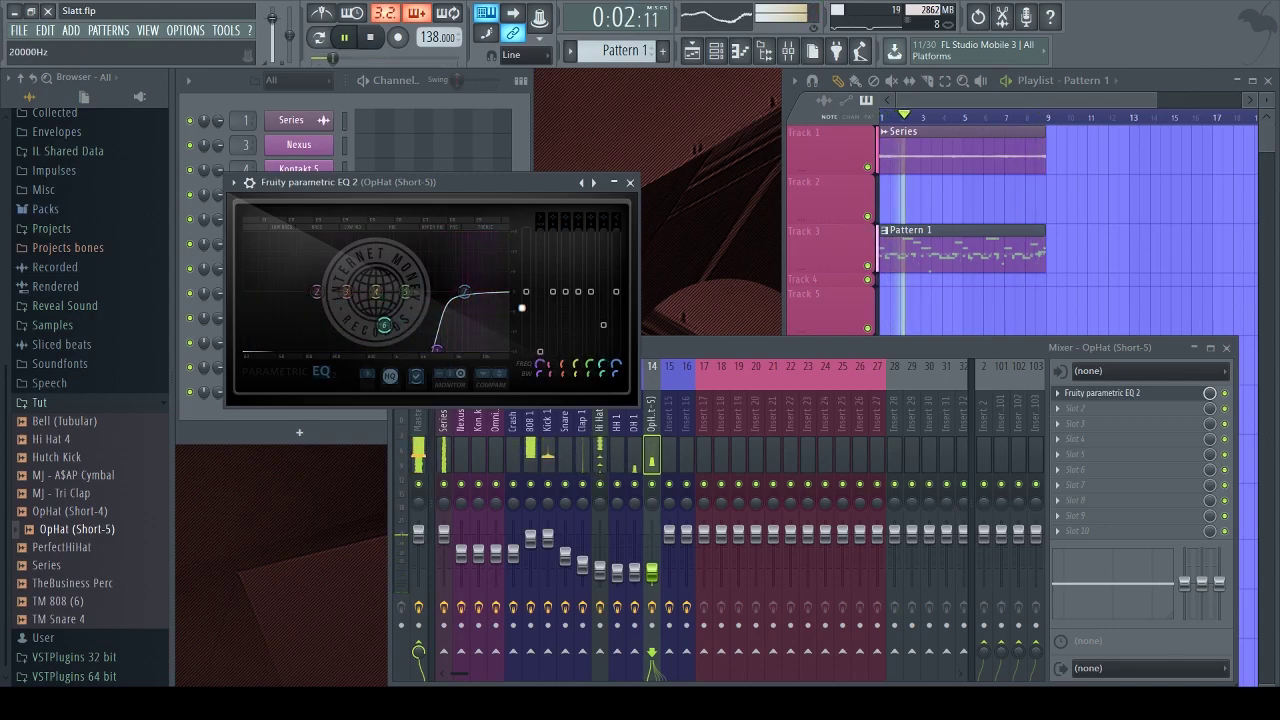
click(630, 183)
key(ctrl+s)
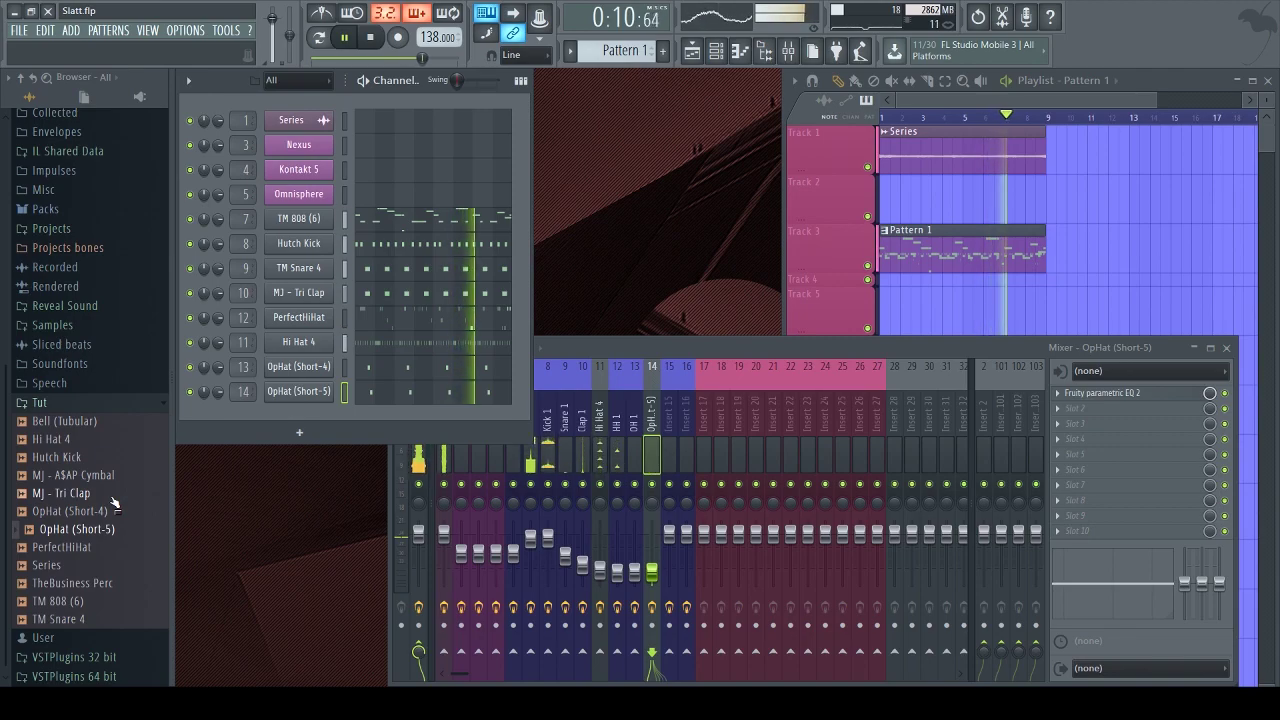
Stop playback and add the TheBusiness Perc sample as a new channel below OpHat (Short-5)
key(space)
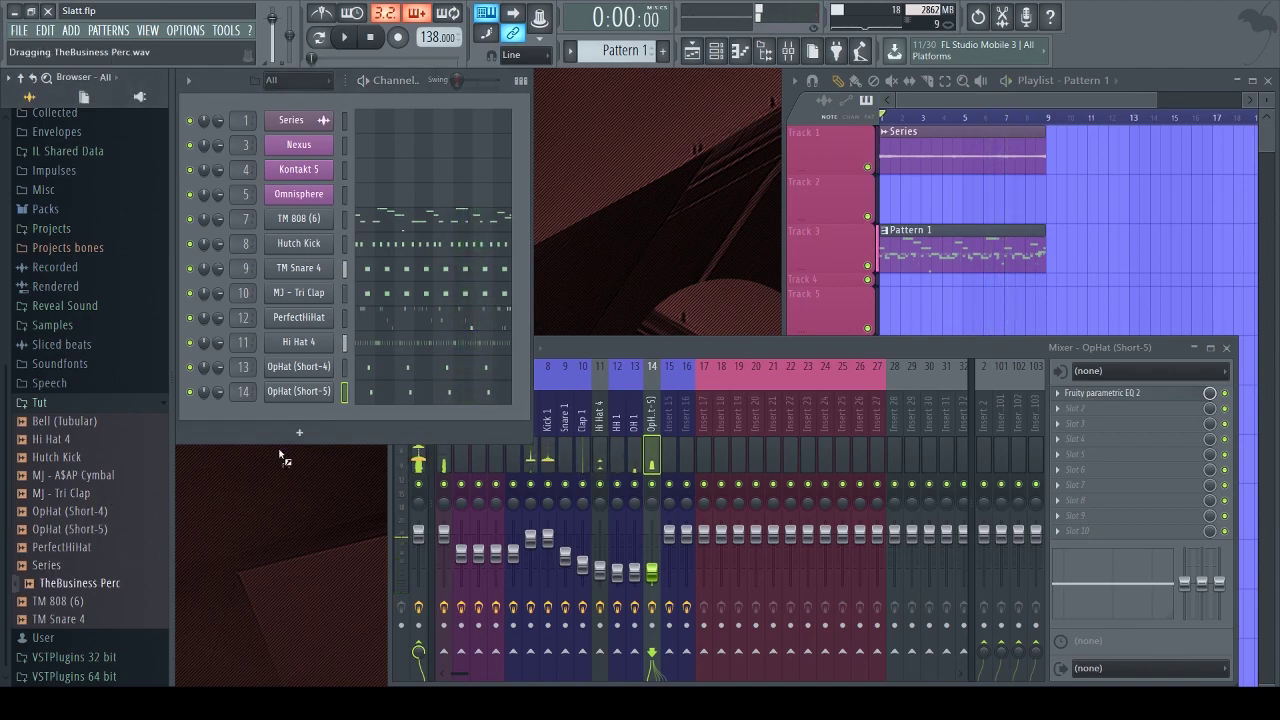
drag(295, 428, 300, 423)
click(300, 416)
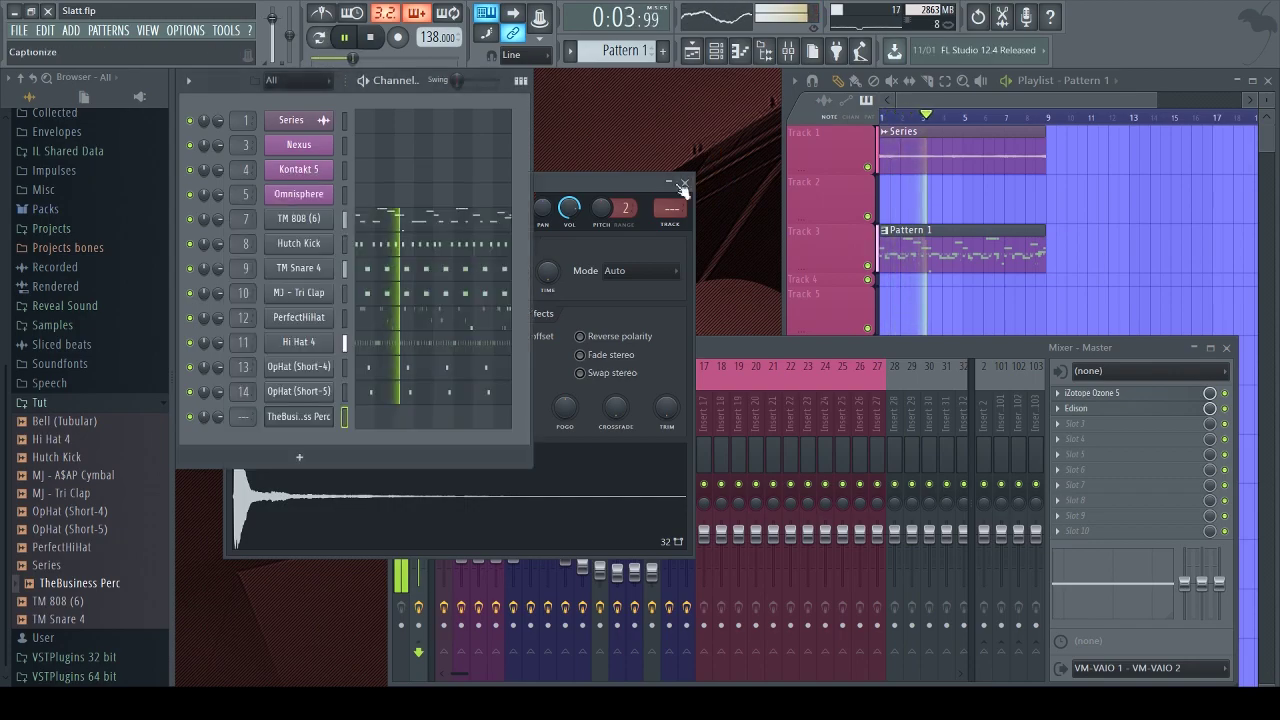
Route TheBusiness Perc to mixer track 15, lower its level and close its settings window
click(582, 181)
key(ctrl+l)
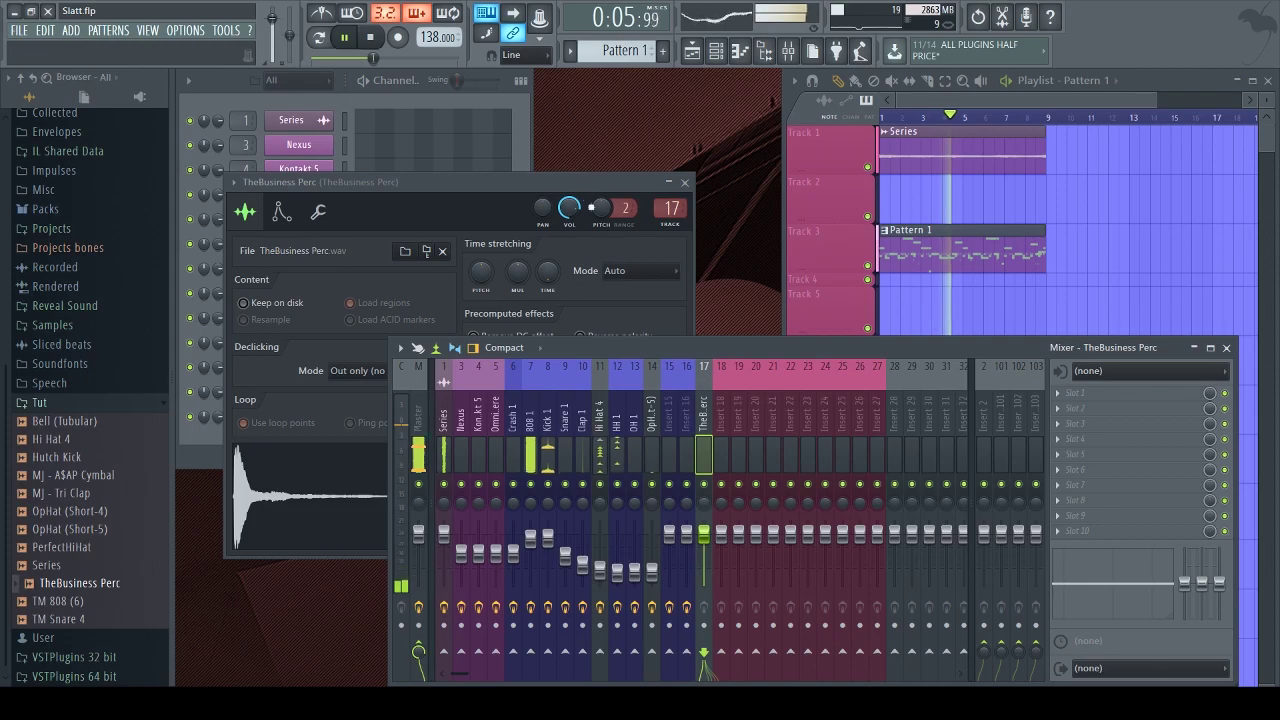
drag(706, 515, 687, 549)
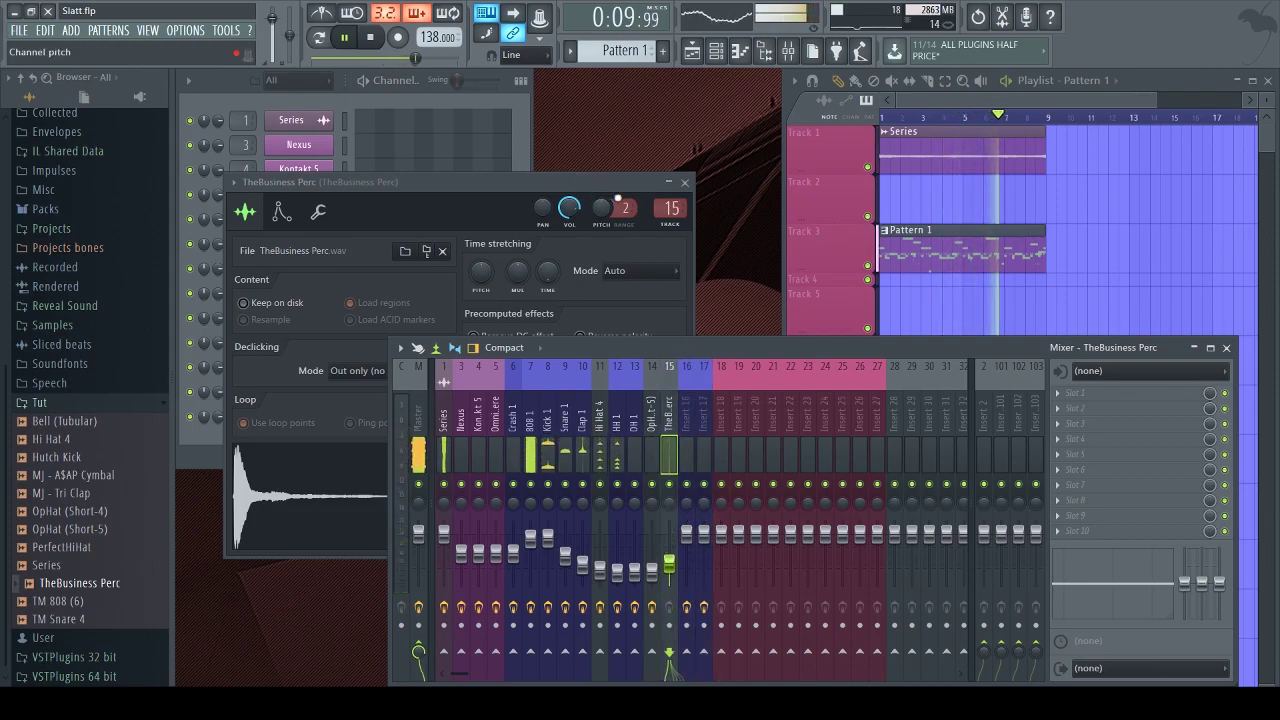
click(685, 183)
Place A#4 notes for TheBusiness Perc in bars 2 and 6 of its piano roll, then close the roll
click(446, 428)
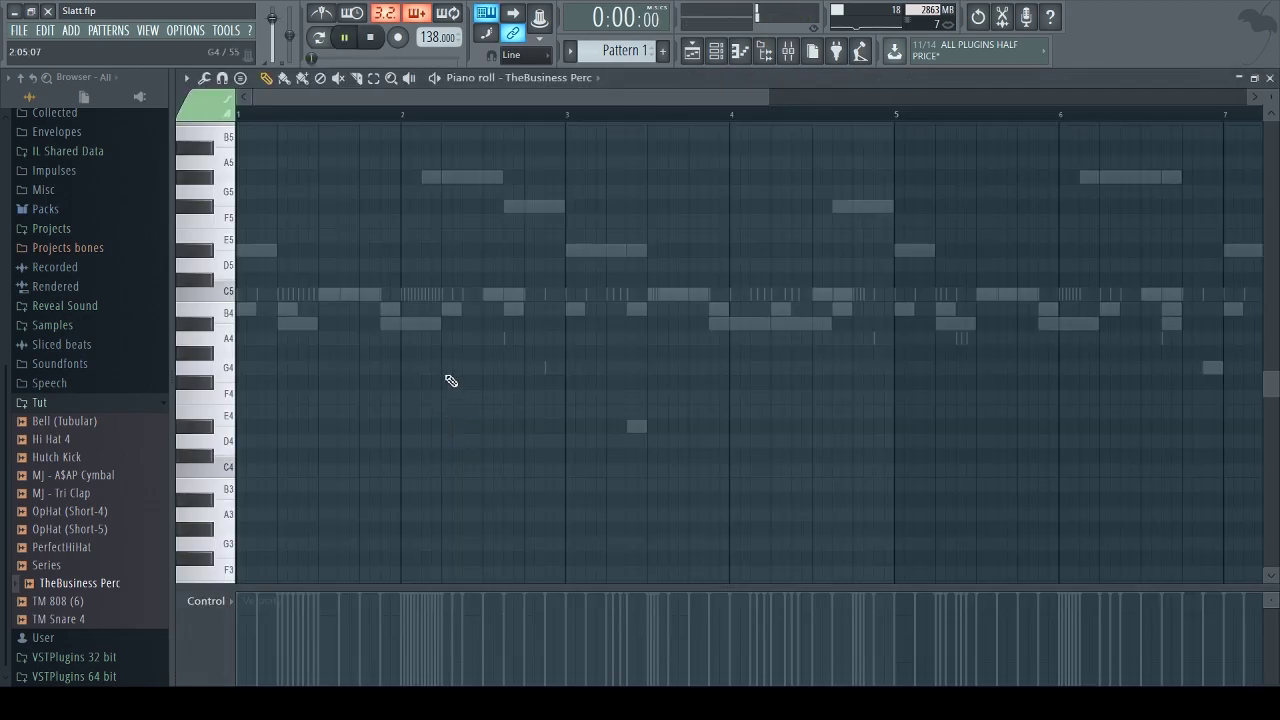
key(space)
click(406, 329)
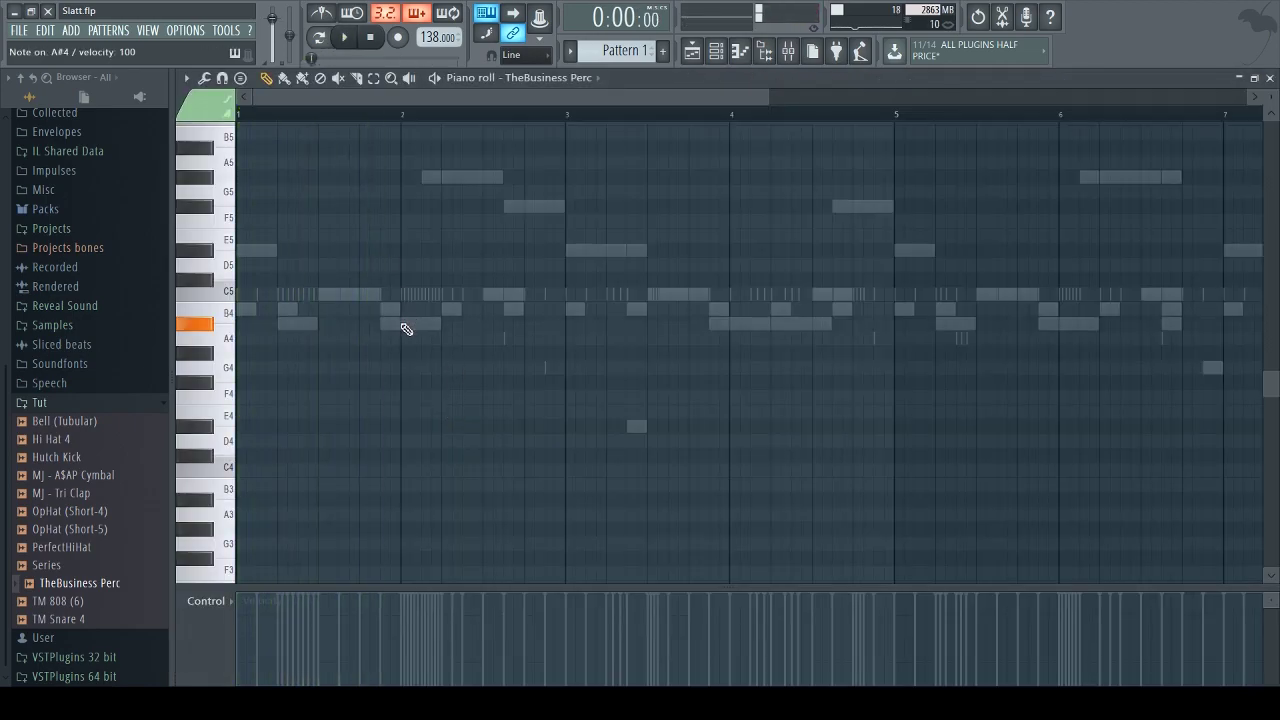
key(space)
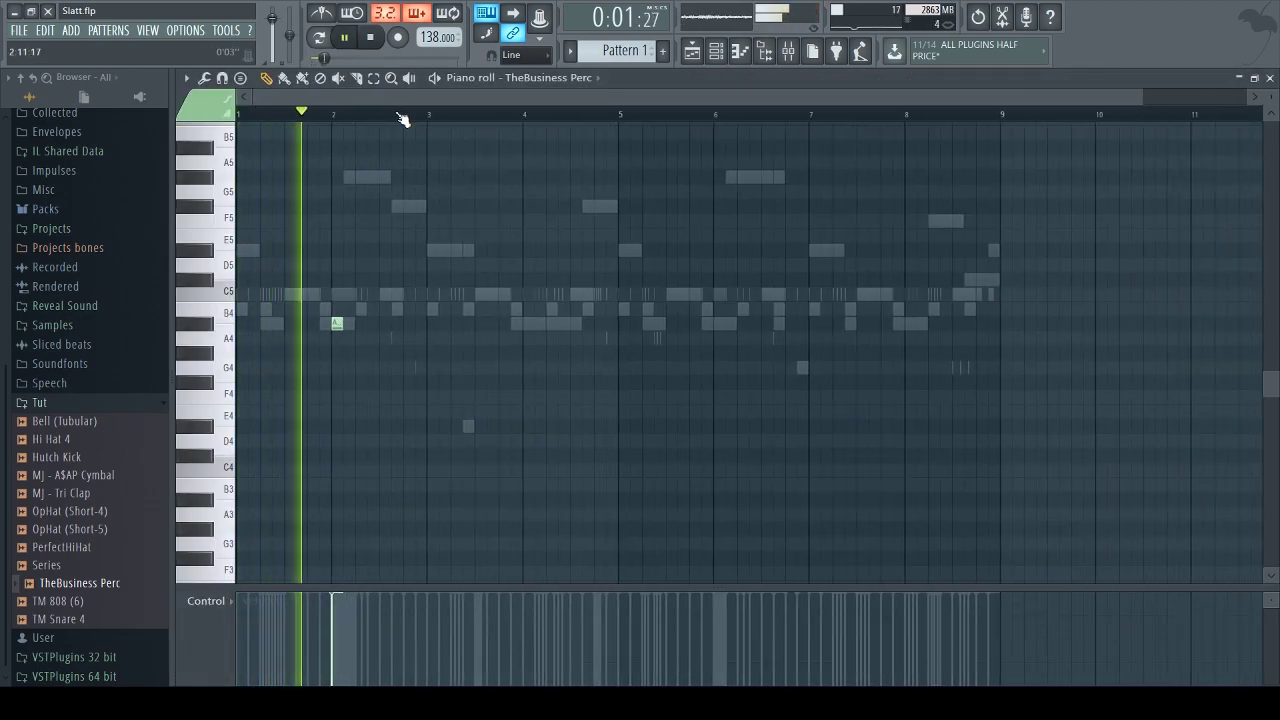
scroll(402, 118, down, 1)
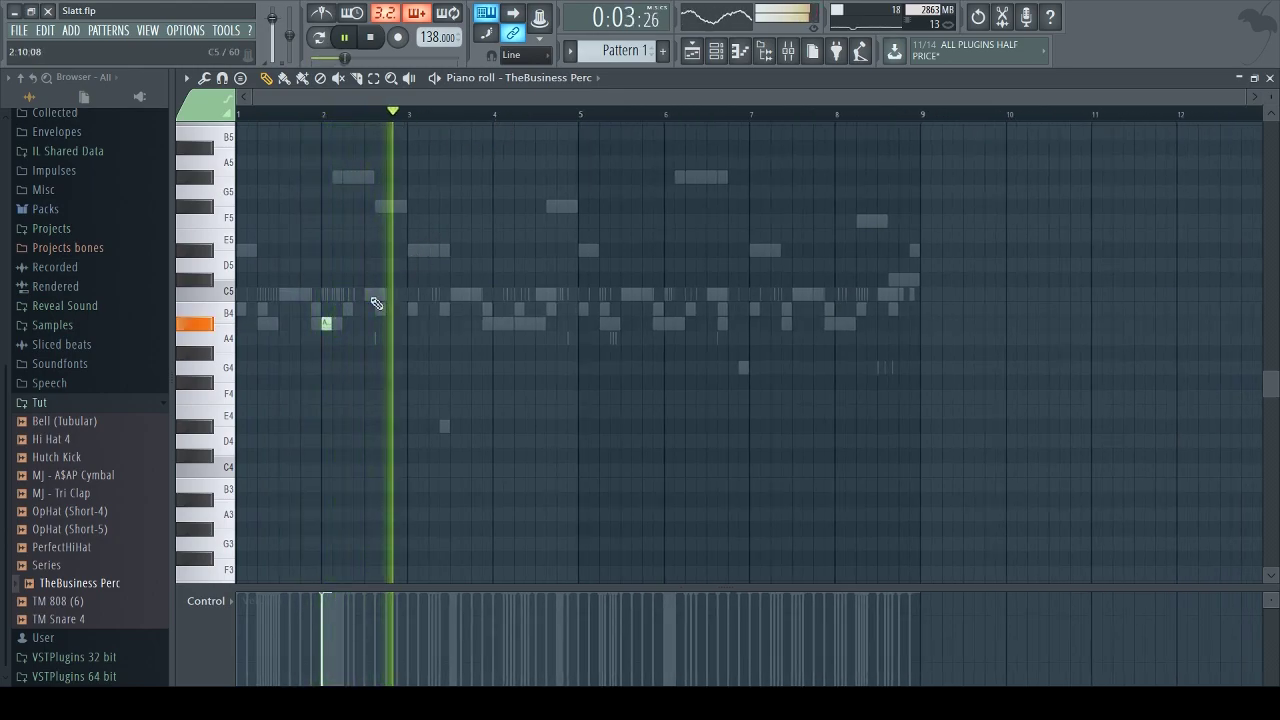
drag(331, 325, 364, 325)
click(667, 323)
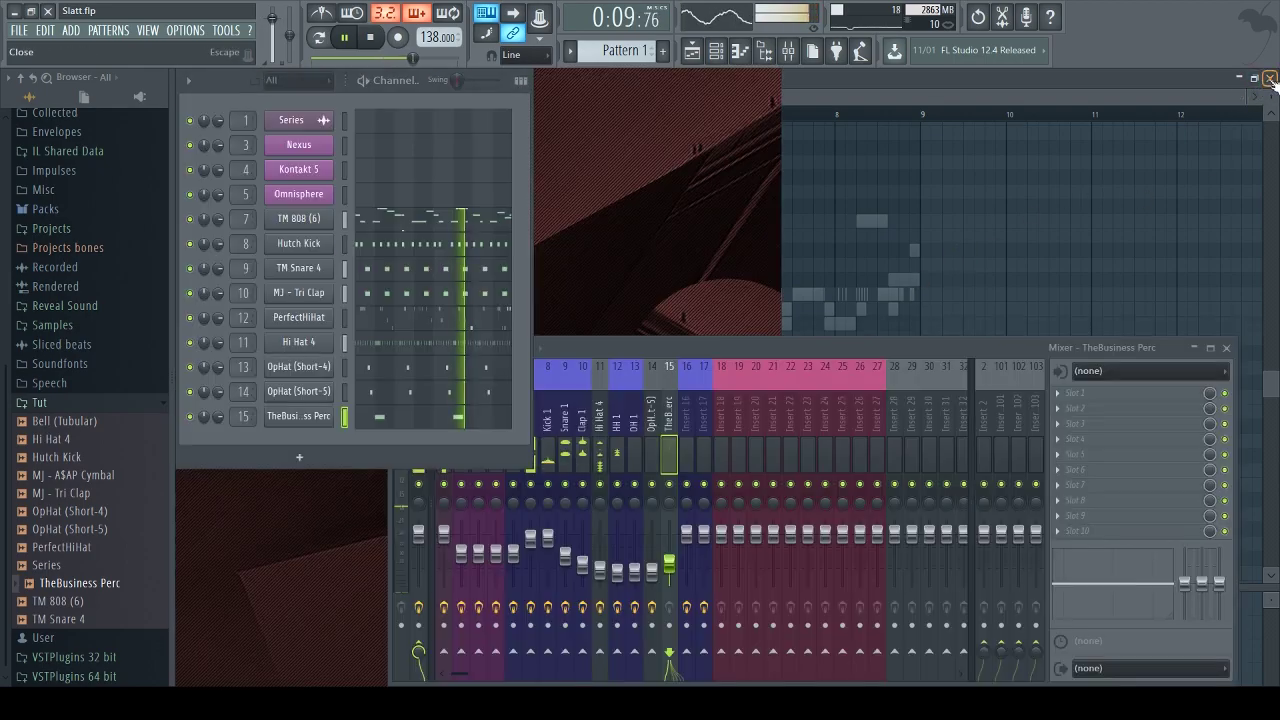
key(F7)
Add Fruity parametric EQ 2 to TheBusiness Perc, cut its lows and highs with 18 dB shelves, and replay from an early bar
click(1075, 397)
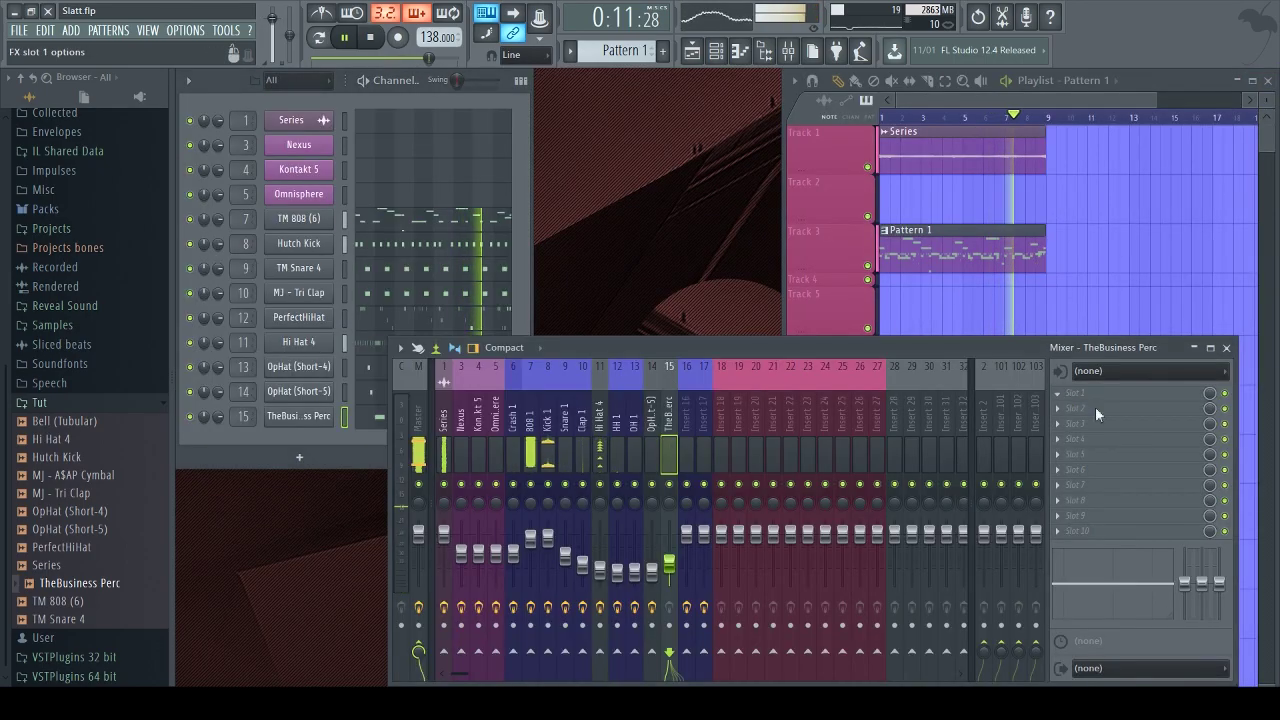
click(1118, 583)
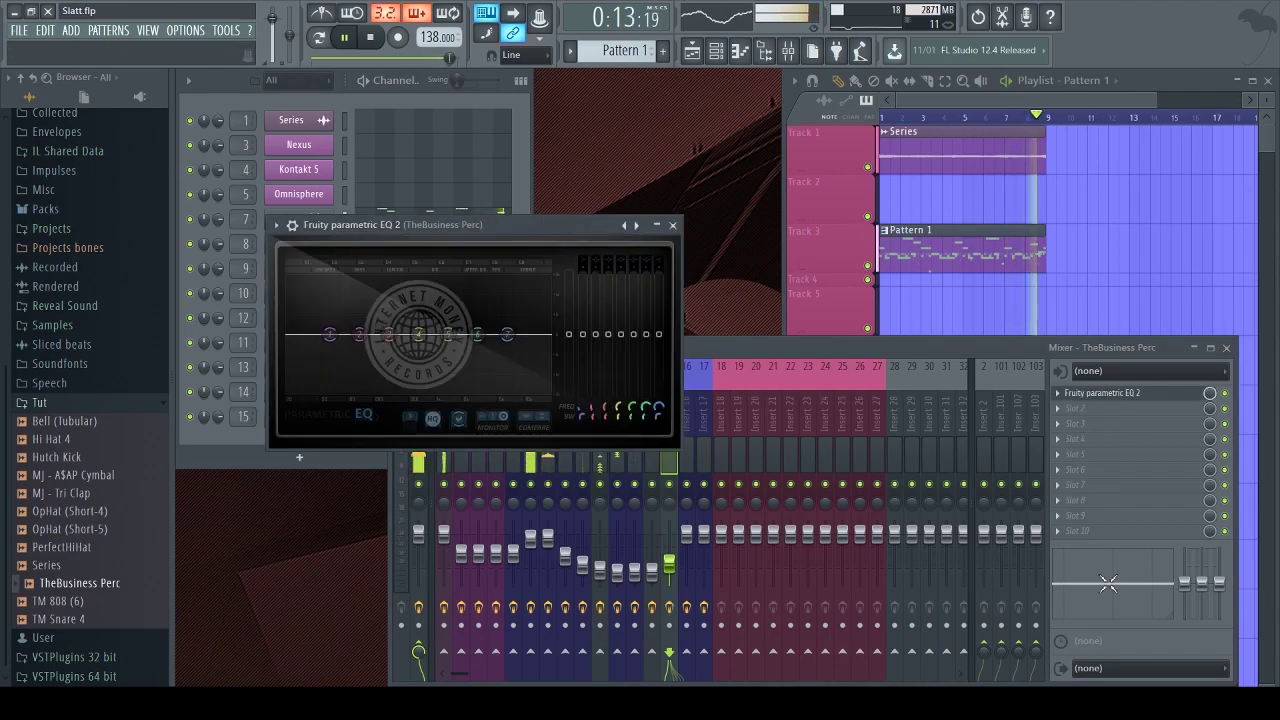
drag(330, 341, 455, 392)
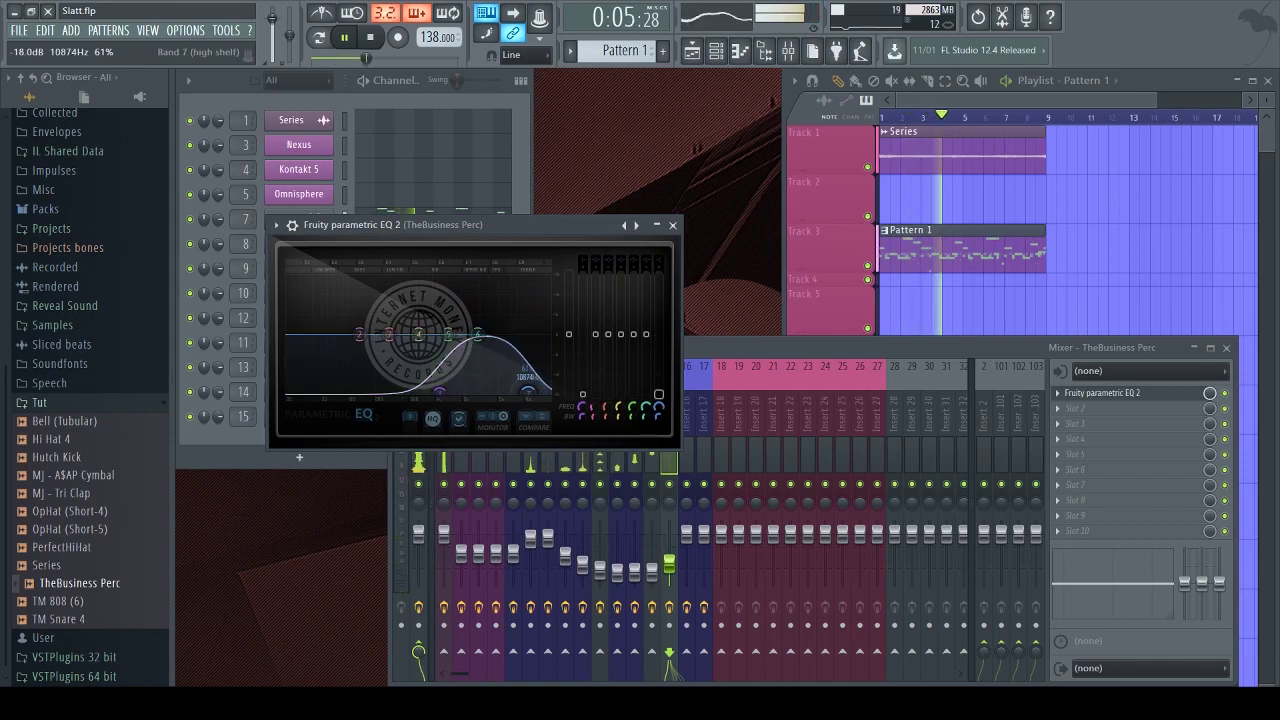
click(903, 118)
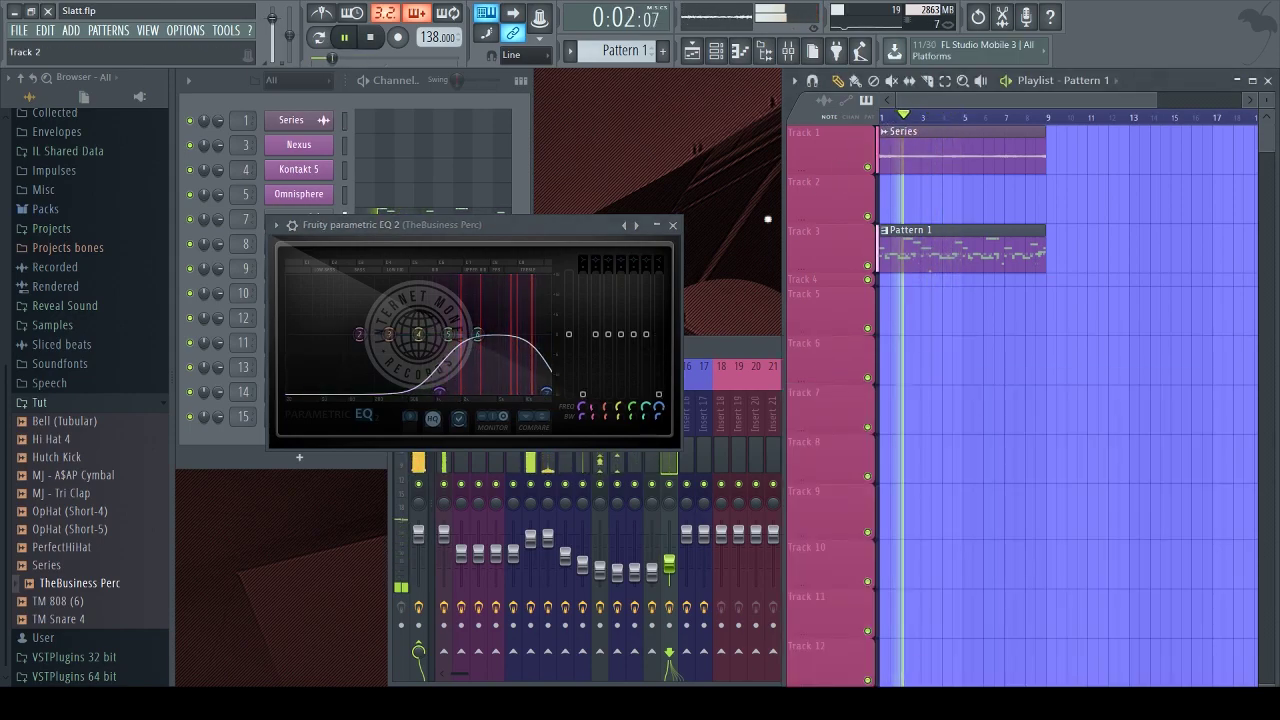
Lower bands 5 and 6 in TheBusiness Perc's EQ, moving band 5 down and band 6 up in frequency, and close the EQ after auditioning
drag(418, 334, 387, 352)
drag(477, 334, 508, 339)
key(space)
key(space)
key(space)
key(space)
key(space)
key(space)
key(space)
key(space)
key(space)
key(space)
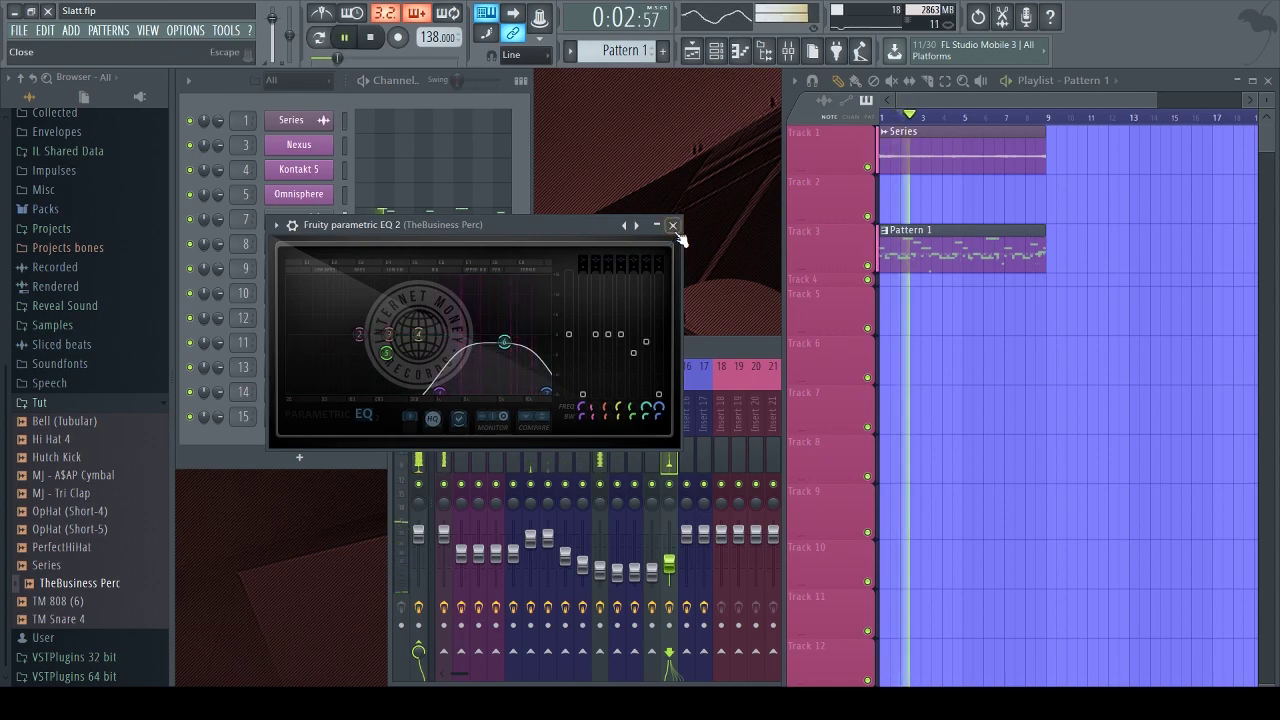
click(673, 225)
Add Fruity delay 2 in effect slot 3 of TheBusiness Perc's mixer track, close its window and save the project
click(770, 440)
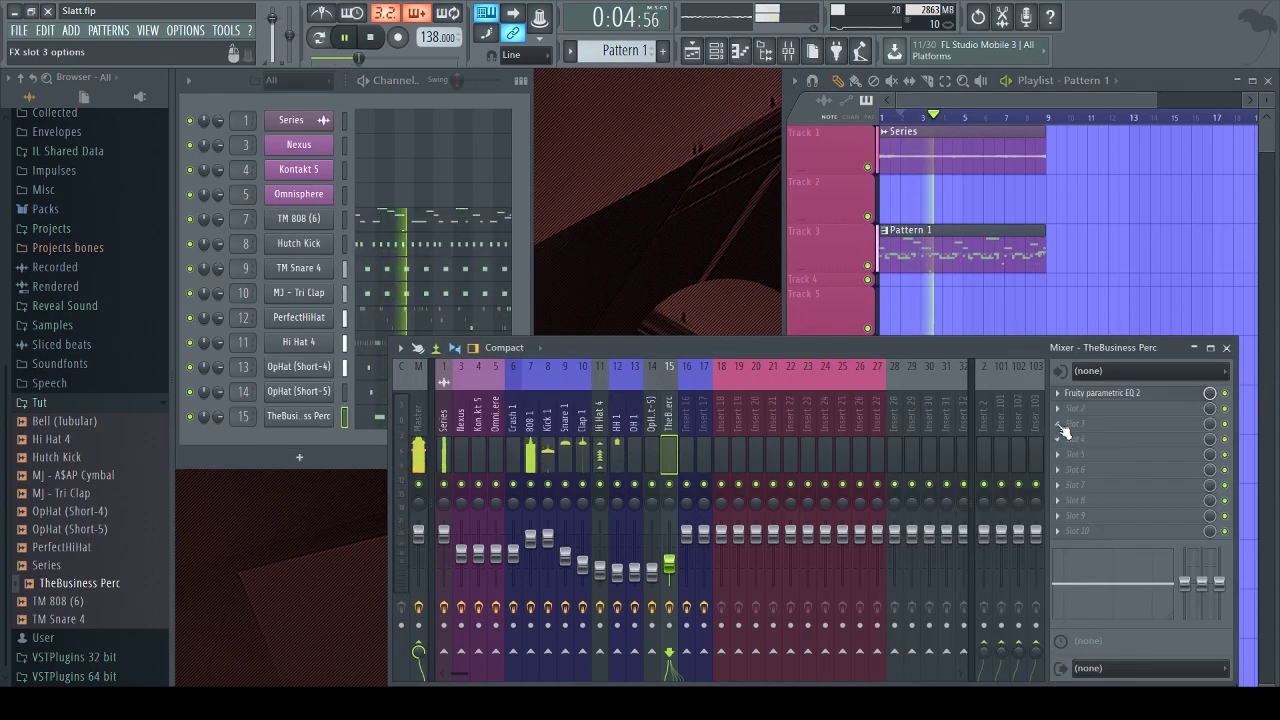
click(1075, 423)
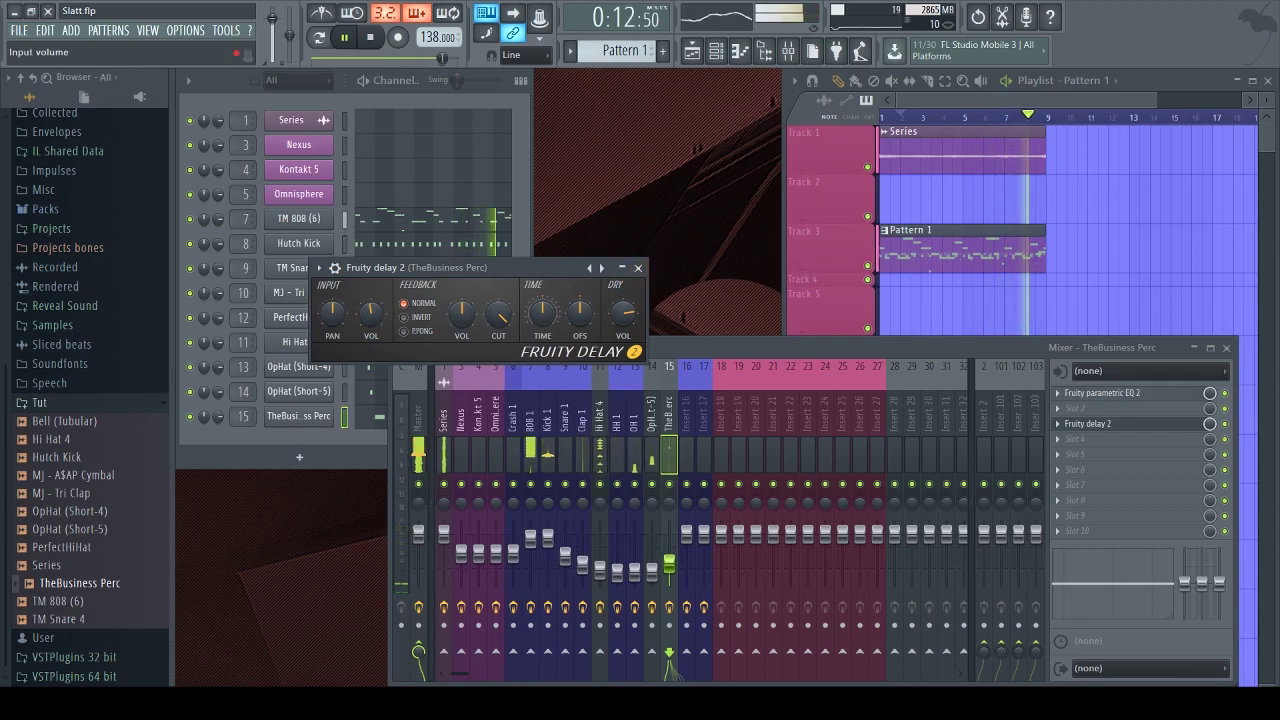
click(640, 269)
key(ctrl+s)
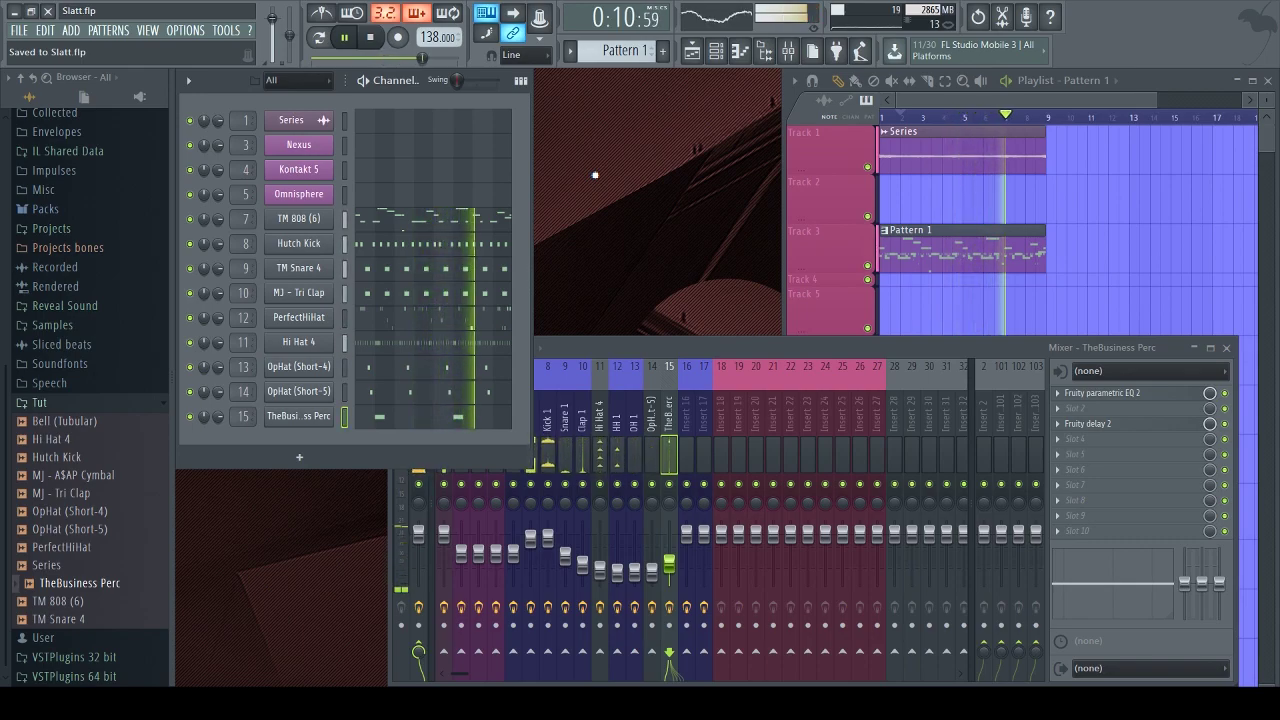
Add the Bell (Tubular) and MJ - A$AP Cymbal samples as new channels next to TM 808 (6), with playback stopped
drag(58, 421, 330, 220)
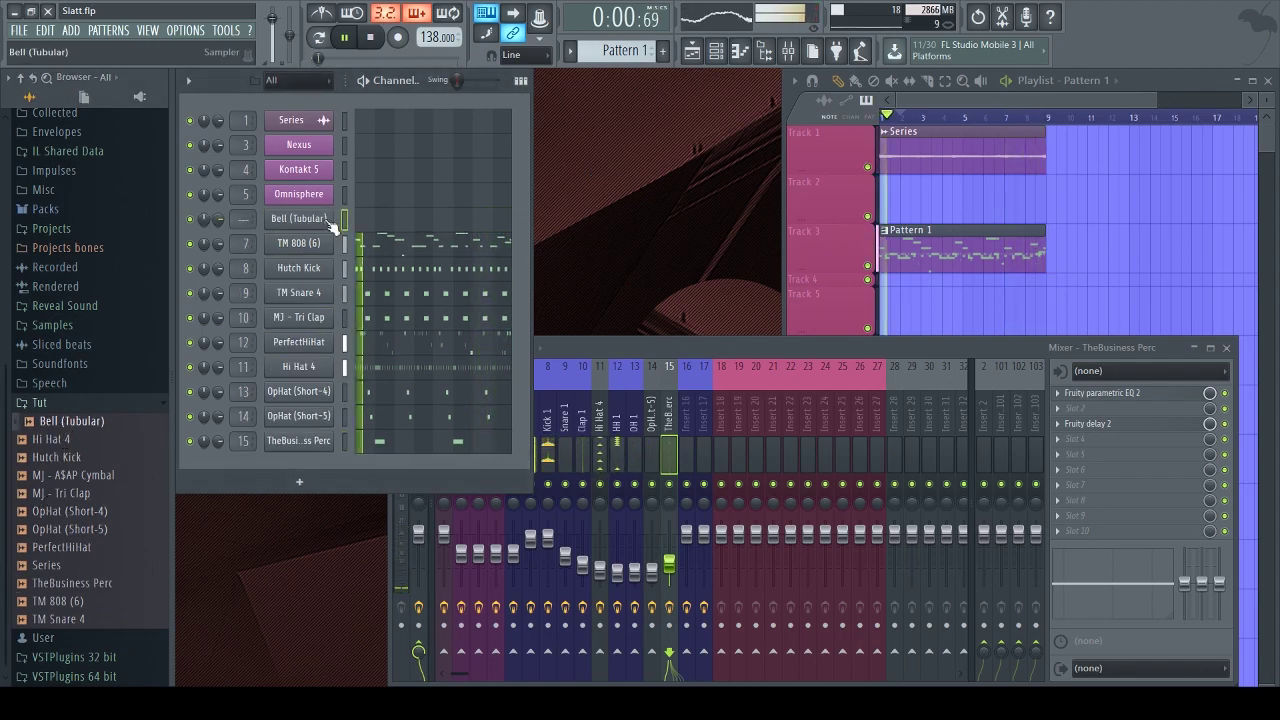
key(space)
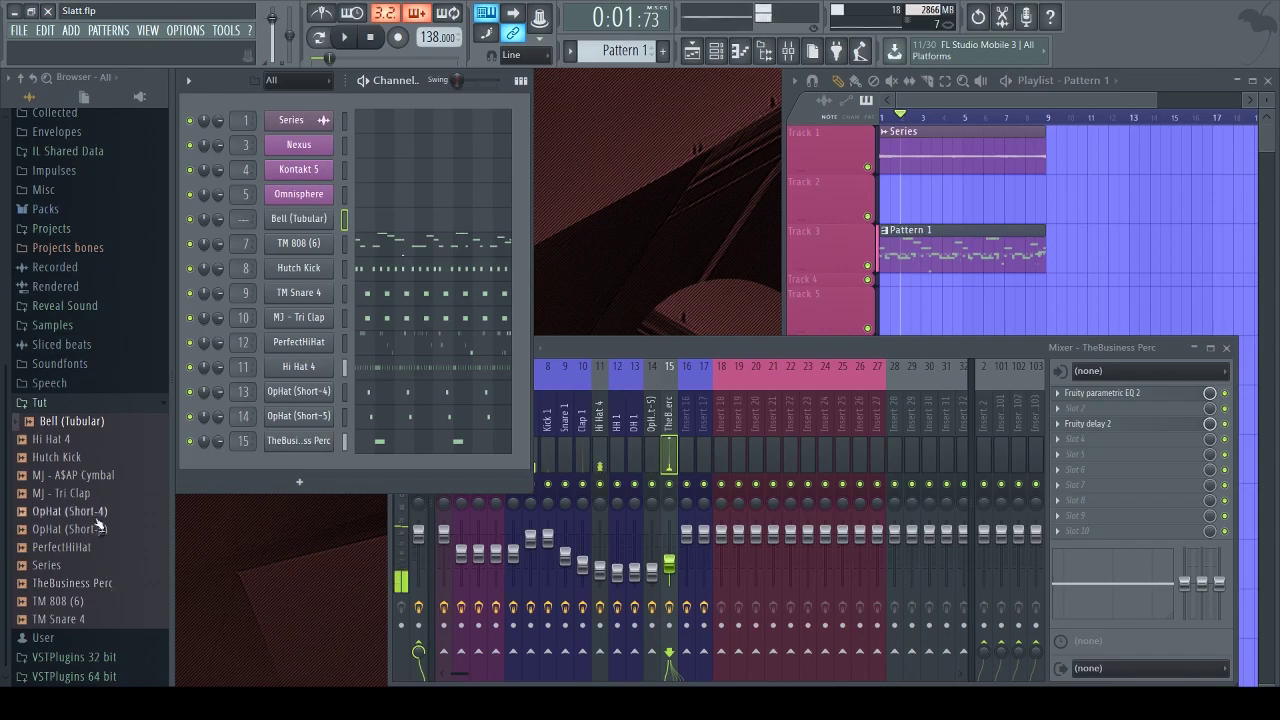
drag(91, 482, 193, 424)
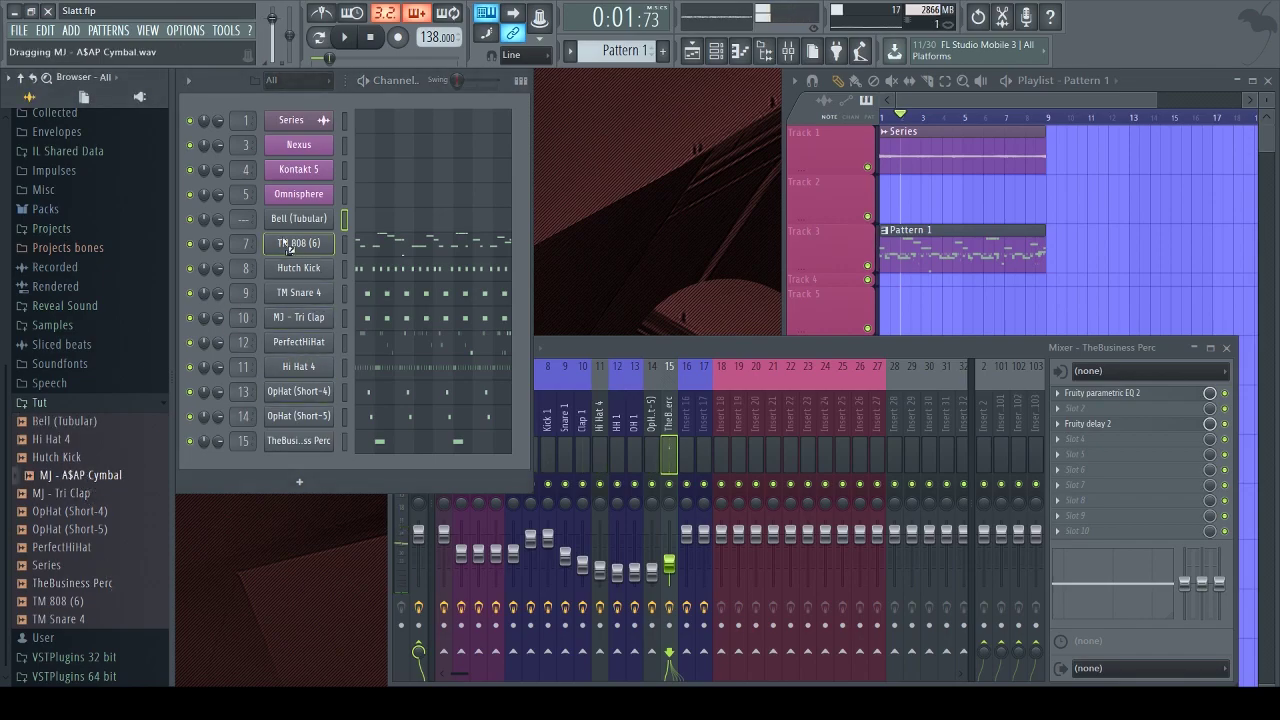
drag(290, 240, 292, 242)
Place a C5 note for MJ - A$AP Cymbal near the start of bar 1 in its piano roll
click(411, 248)
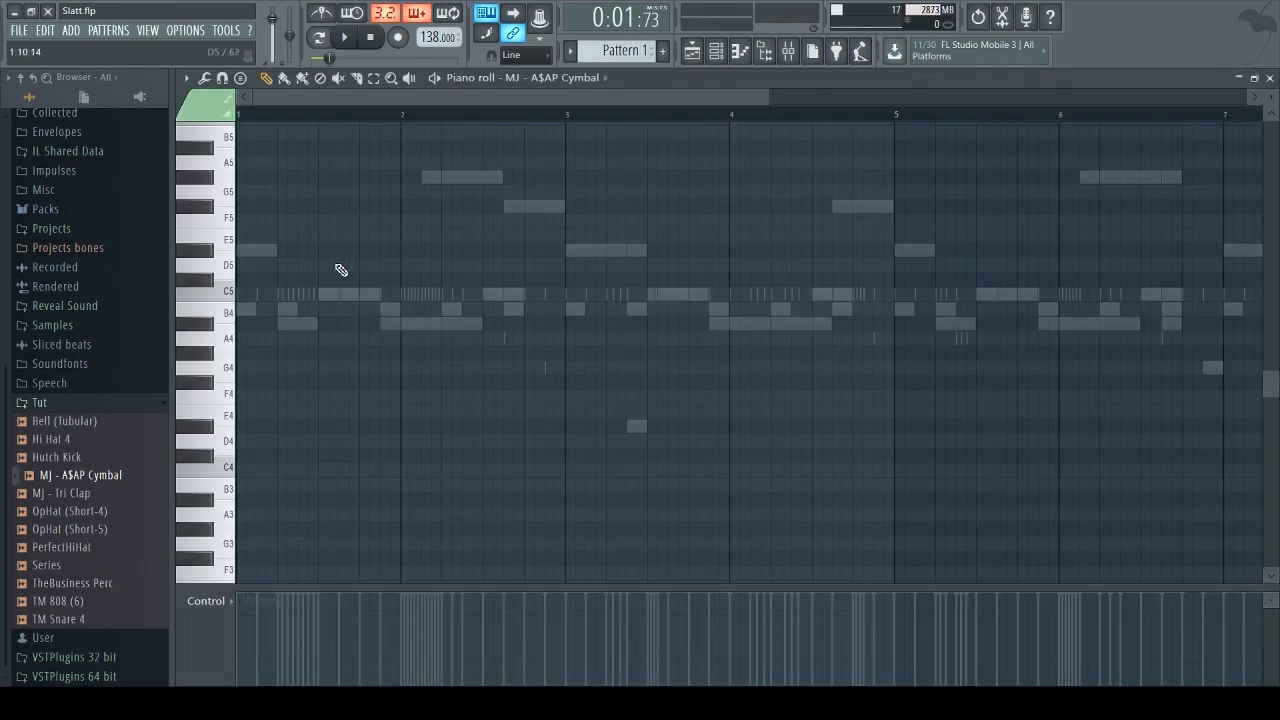
click(279, 308)
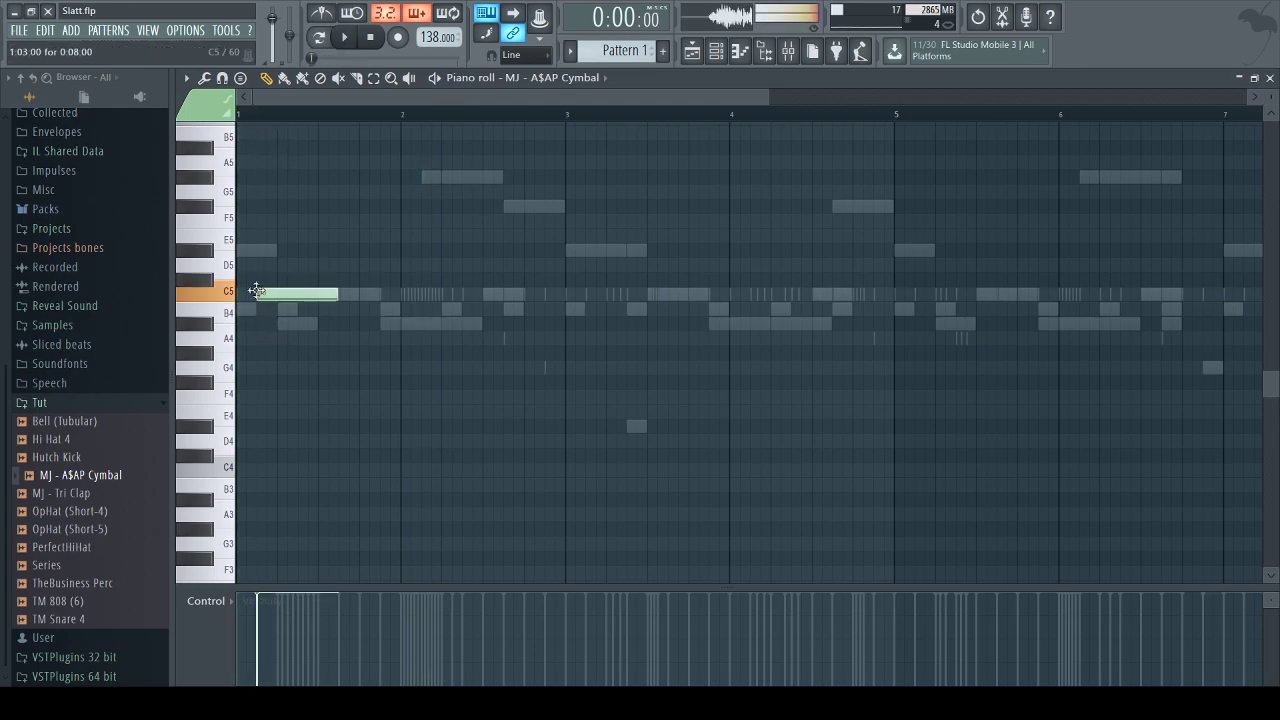
Place the C5 cymbal note at the start of bar 1, set its velocity to about 63%, and close the piano roll
key(space)
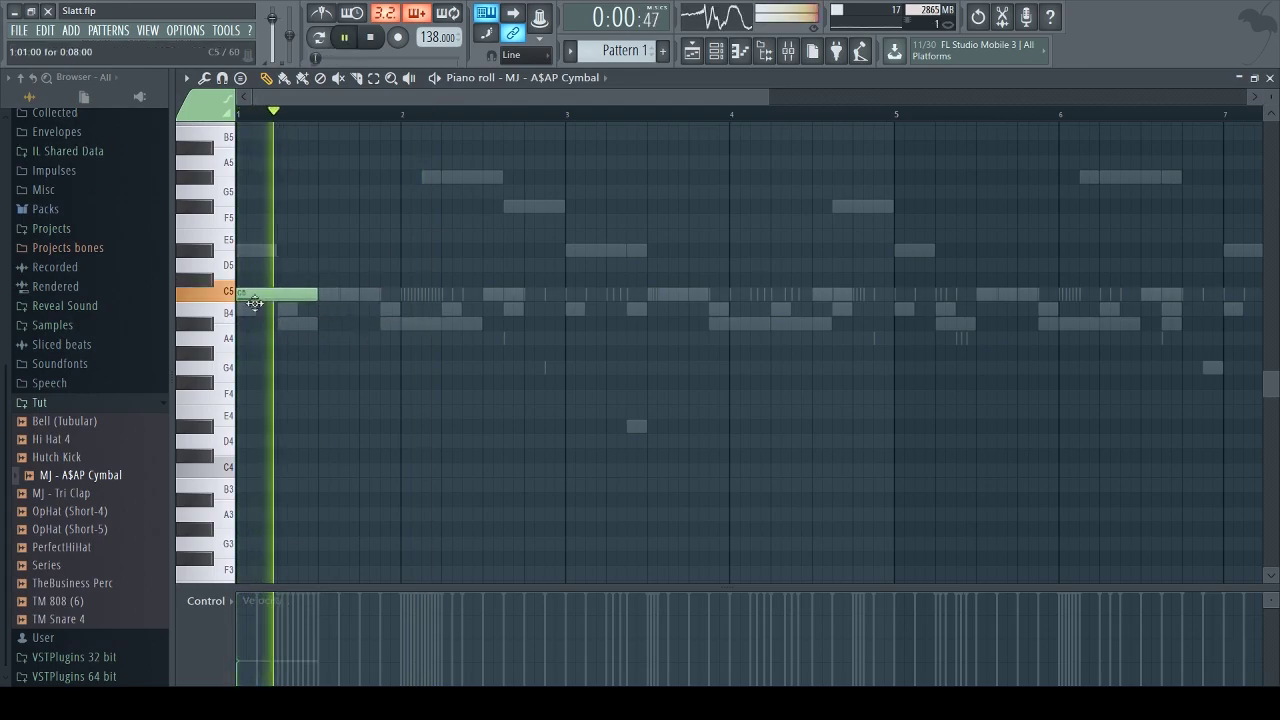
key(space)
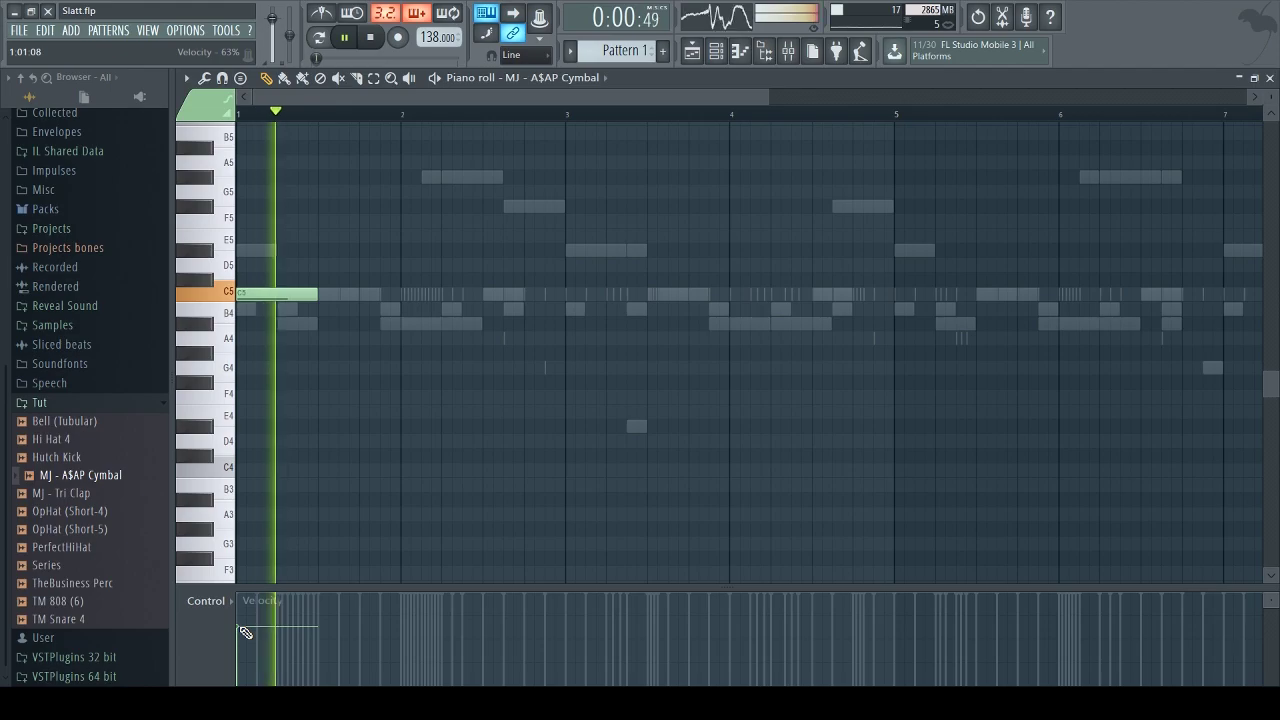
click(1270, 77)
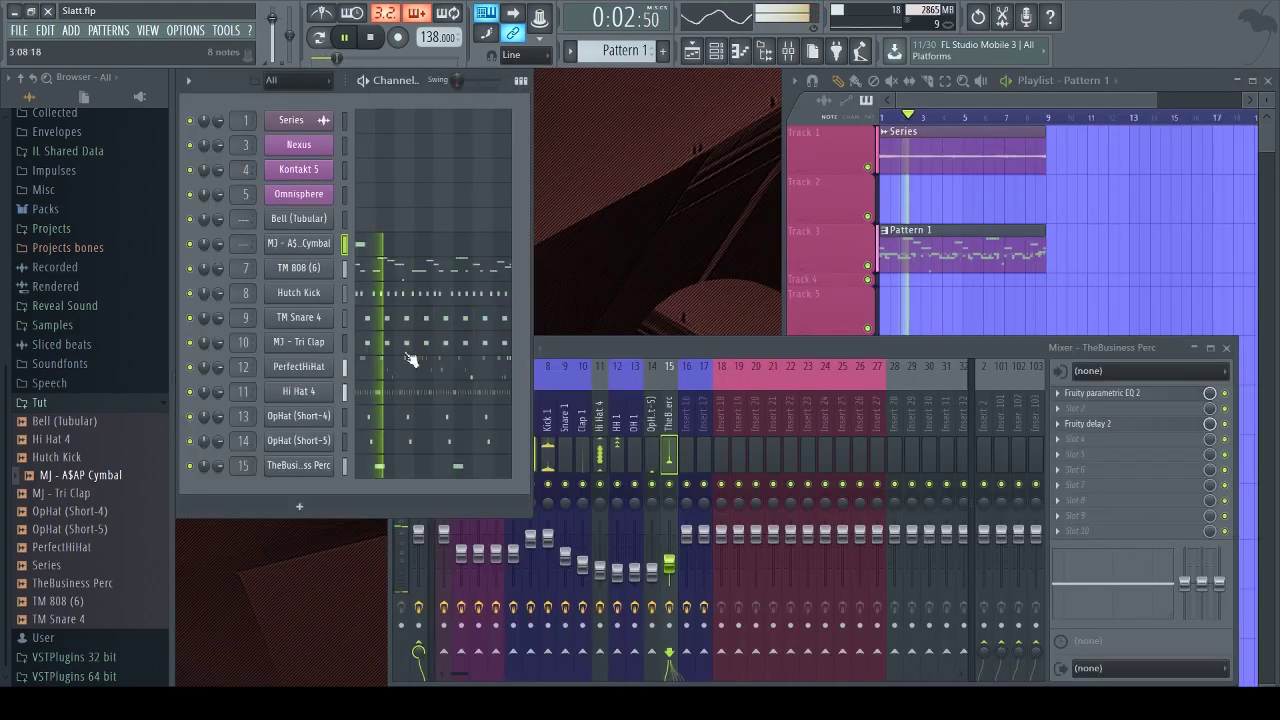
Route the MJ - A$AP Cymbal channel to mixer track 6, Crash 1
click(294, 243)
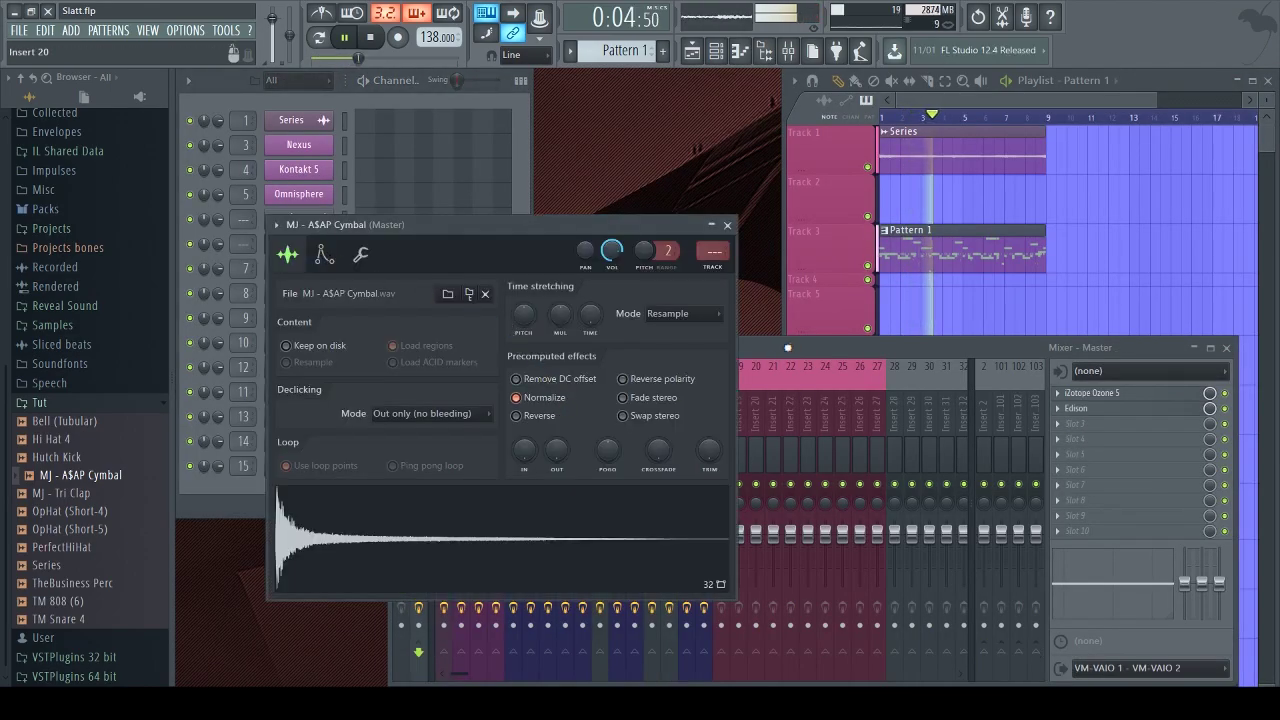
click(787, 347)
click(495, 652)
scroll(717, 254, up, 1)
click(849, 356)
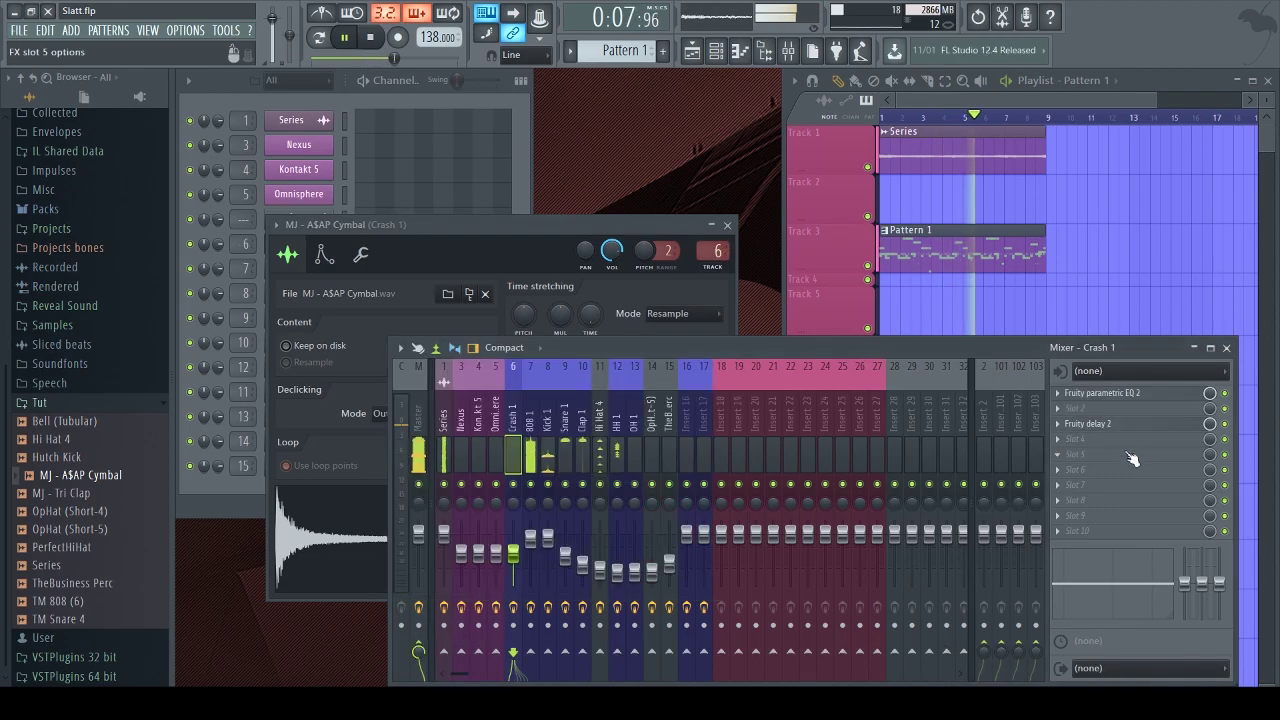
Roll off the low frequencies of Crash 1 in its Fruity parametric EQ 2 and stop playback
click(1110, 395)
drag(251, 329, 366, 340)
key(space)
Lower the Crash 1 level to about 31% (-19.1 dB) and slightly boost the upper frequencies in its EQ
drag(519, 563, 519, 581)
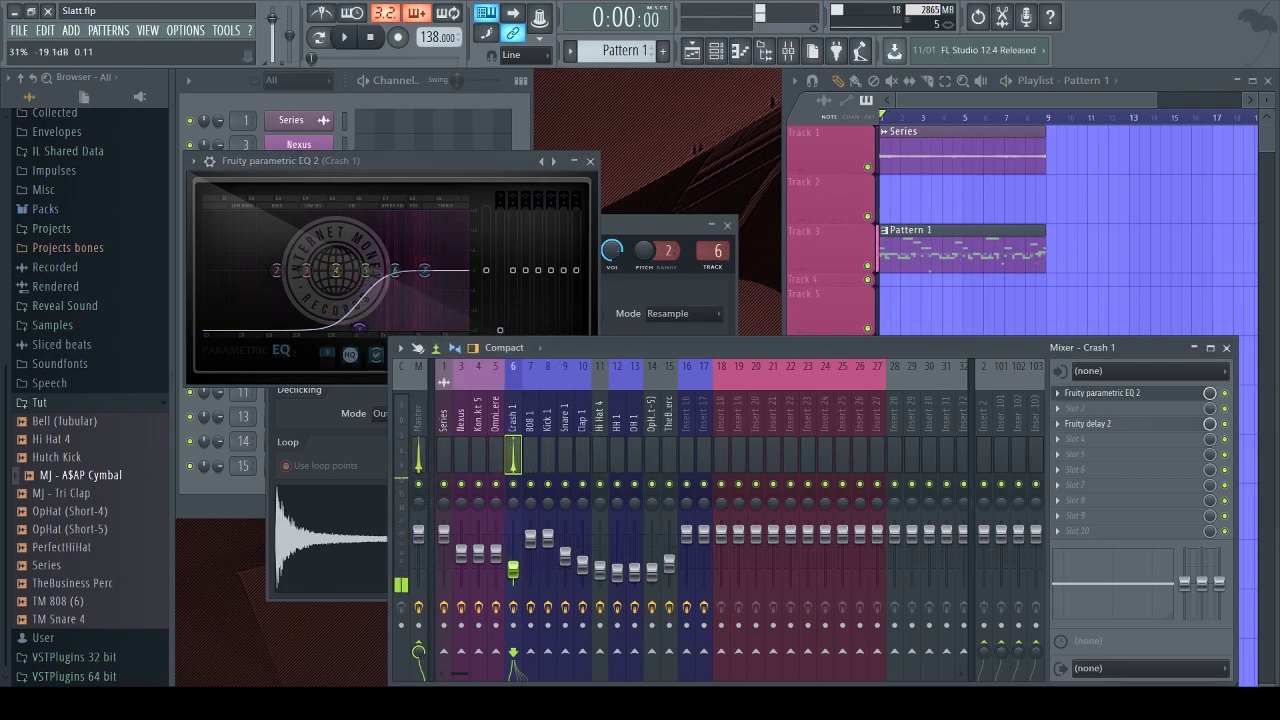
key(space)
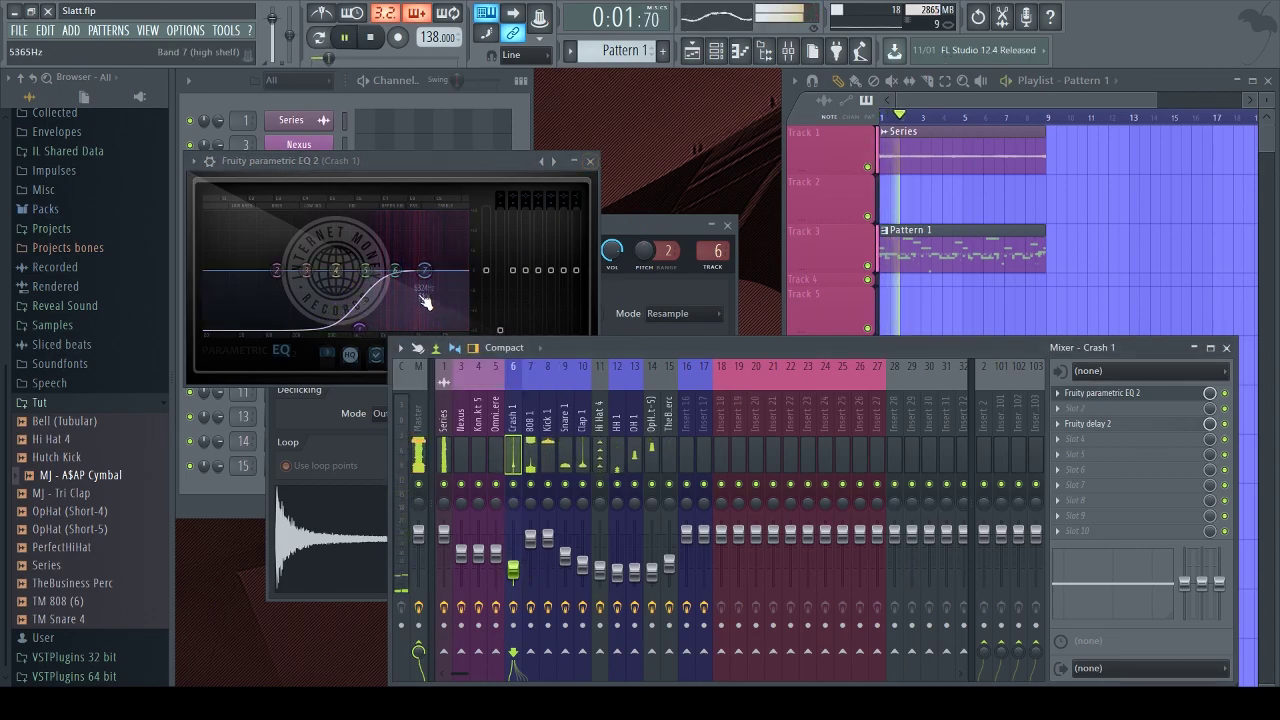
mouse_move(424, 270)
mouse_down()
mouse_move(429, 242)
mouse_move(440, 266)
mouse_up()
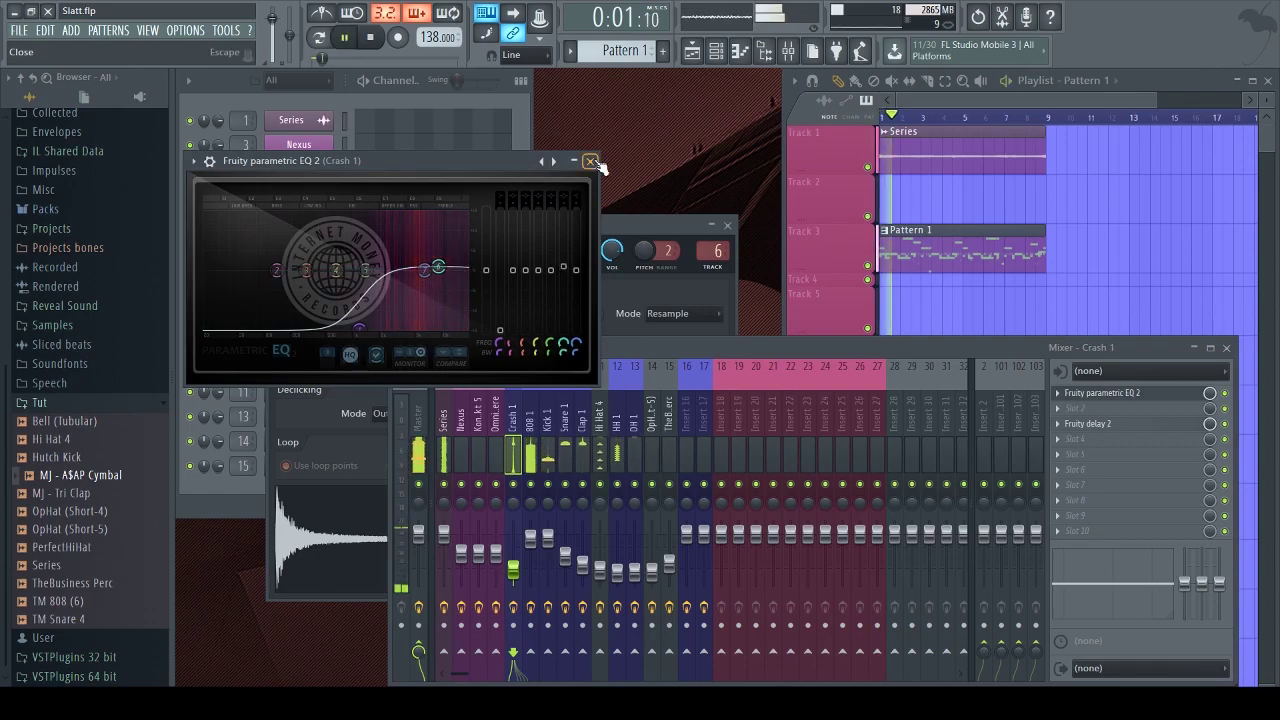
Close the Crash 1 EQ and cymbal channel windows and save the project
click(591, 162)
click(727, 225)
key(ctrl+s)
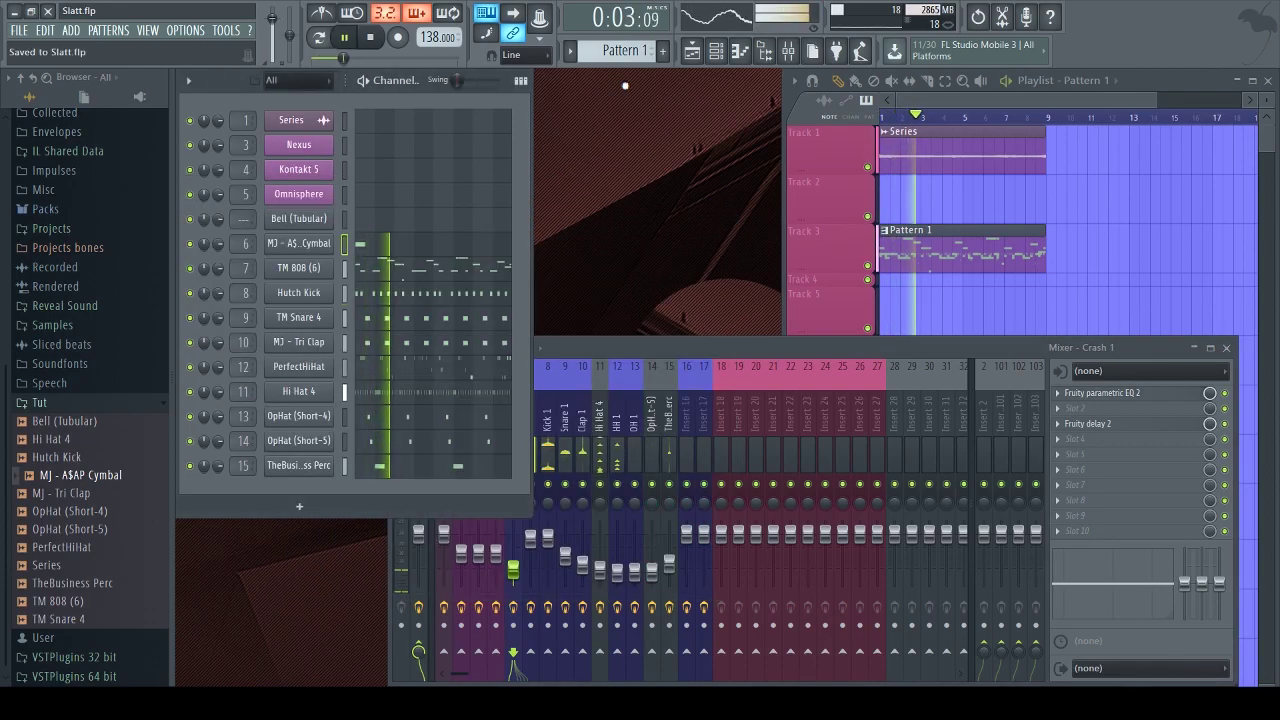
Inspect the Bell (Tubular) sample in Edison and set the channel's root note to F5
click(325, 222)
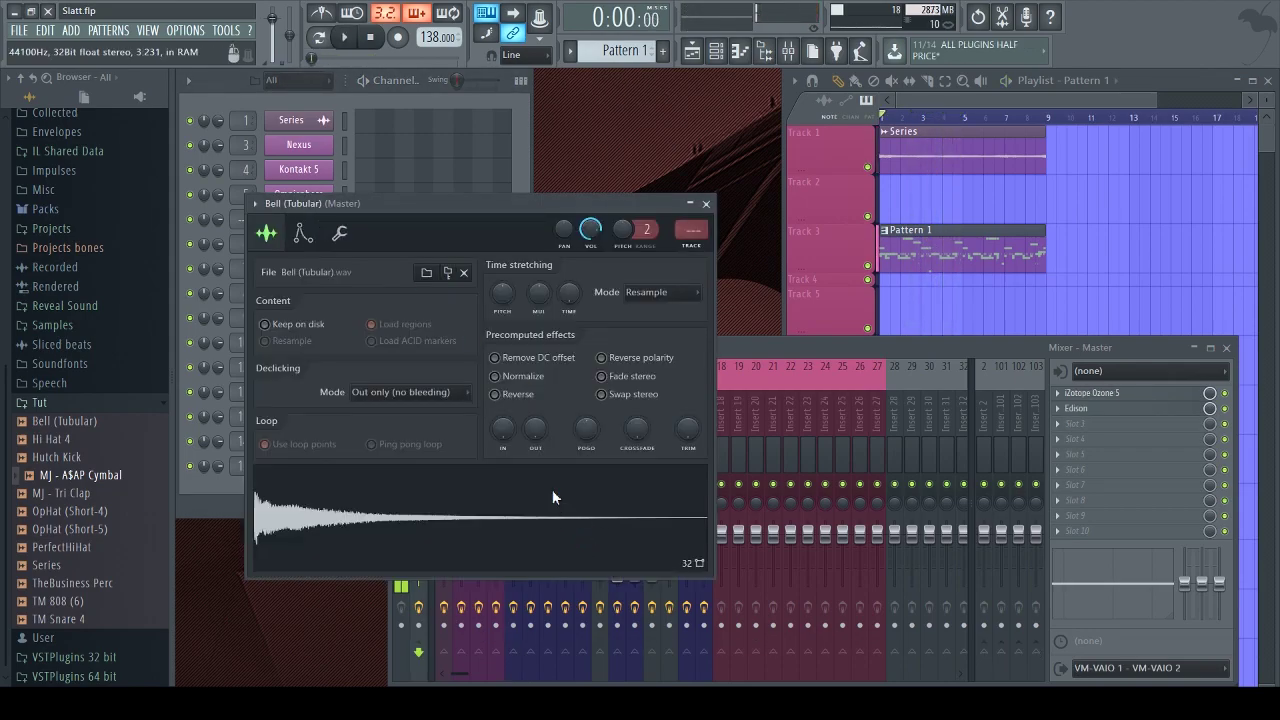
key(ctrl+e)
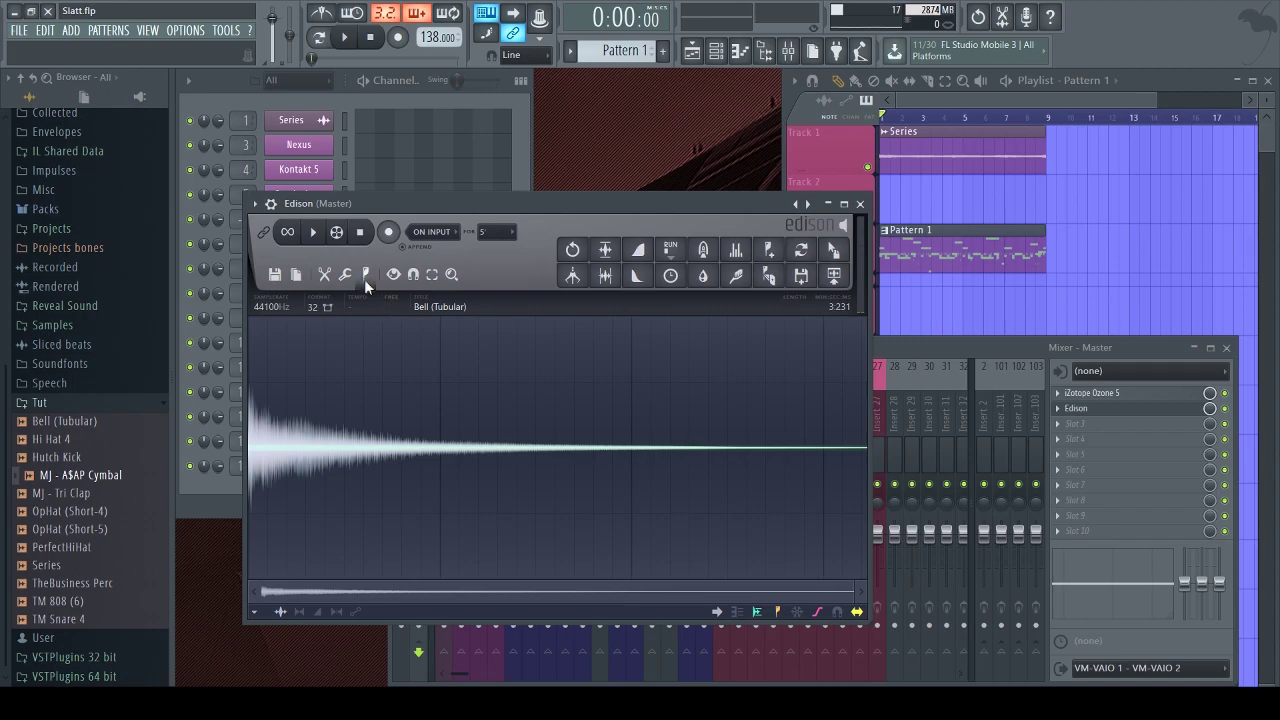
click(861, 205)
click(303, 236)
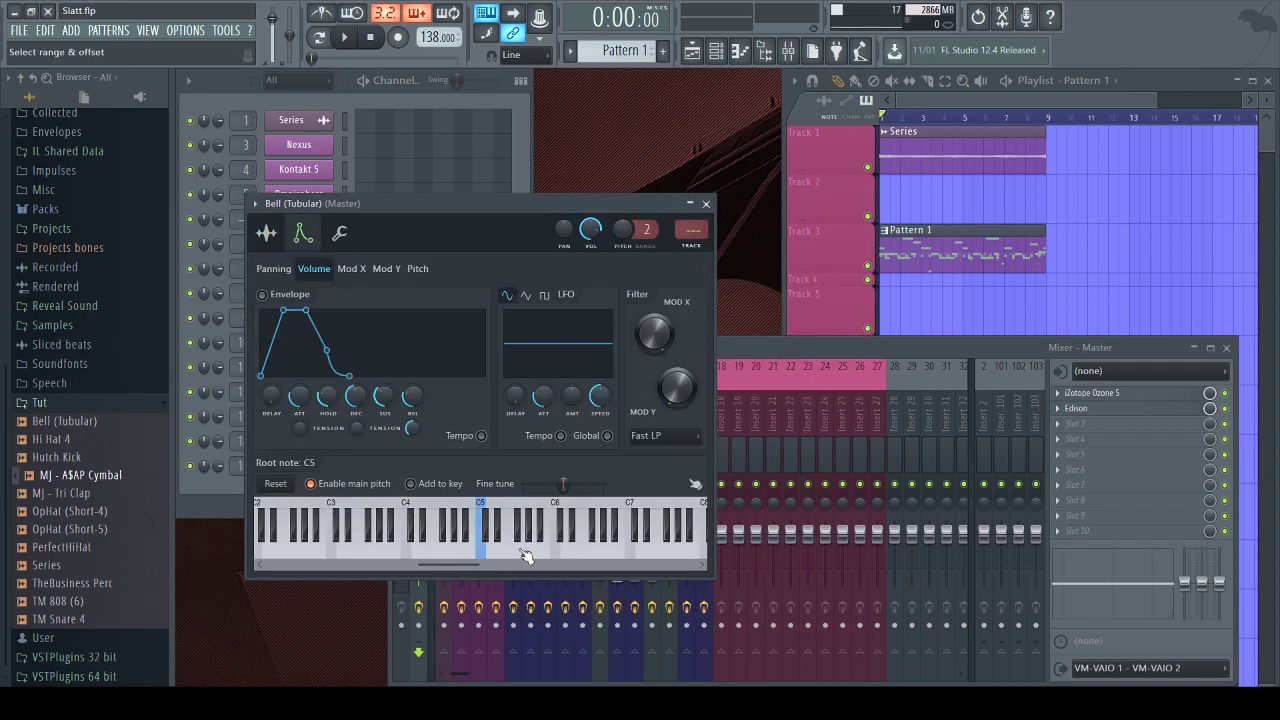
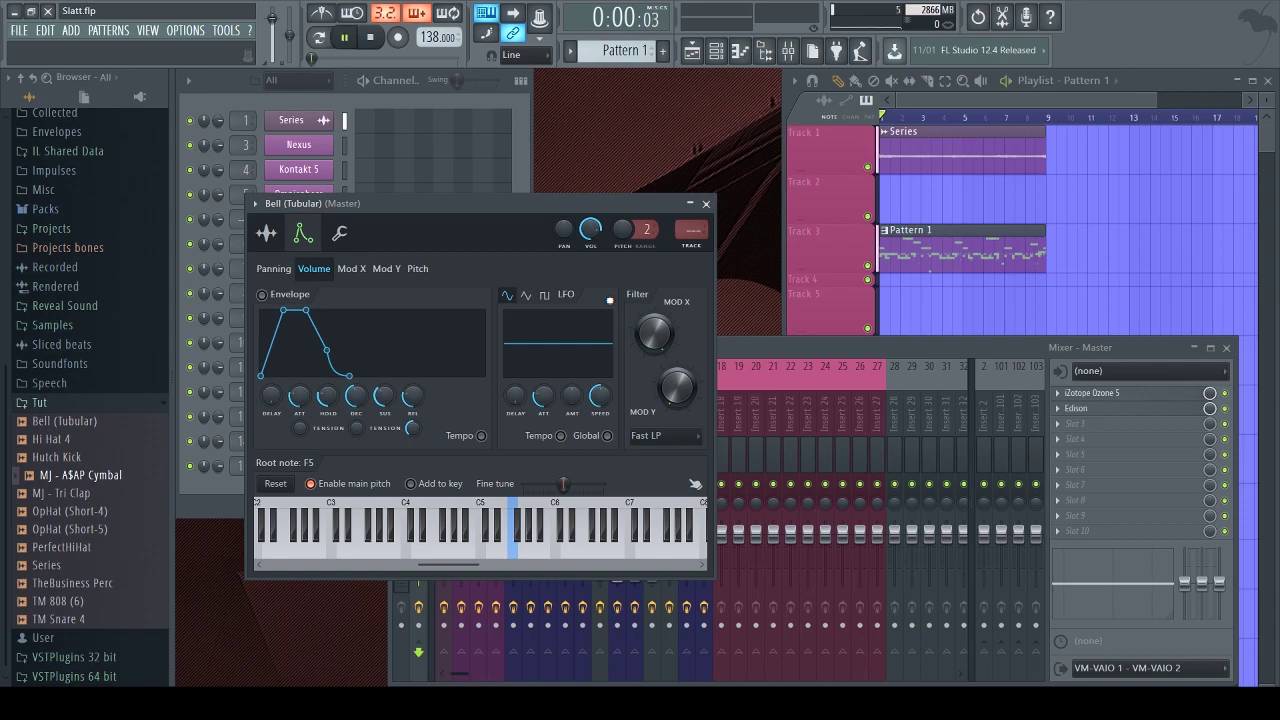
Play the pattern with the channel rack in front to judge the beat without the bell
key(F6)
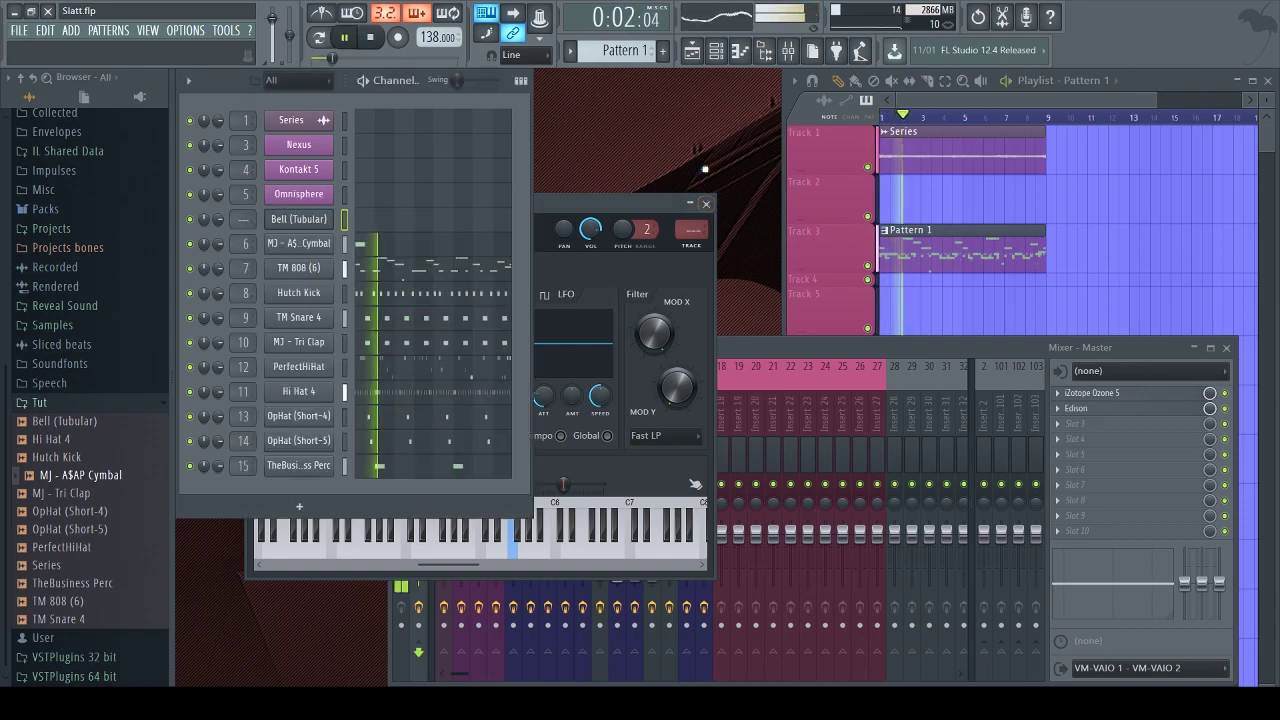
key(space)
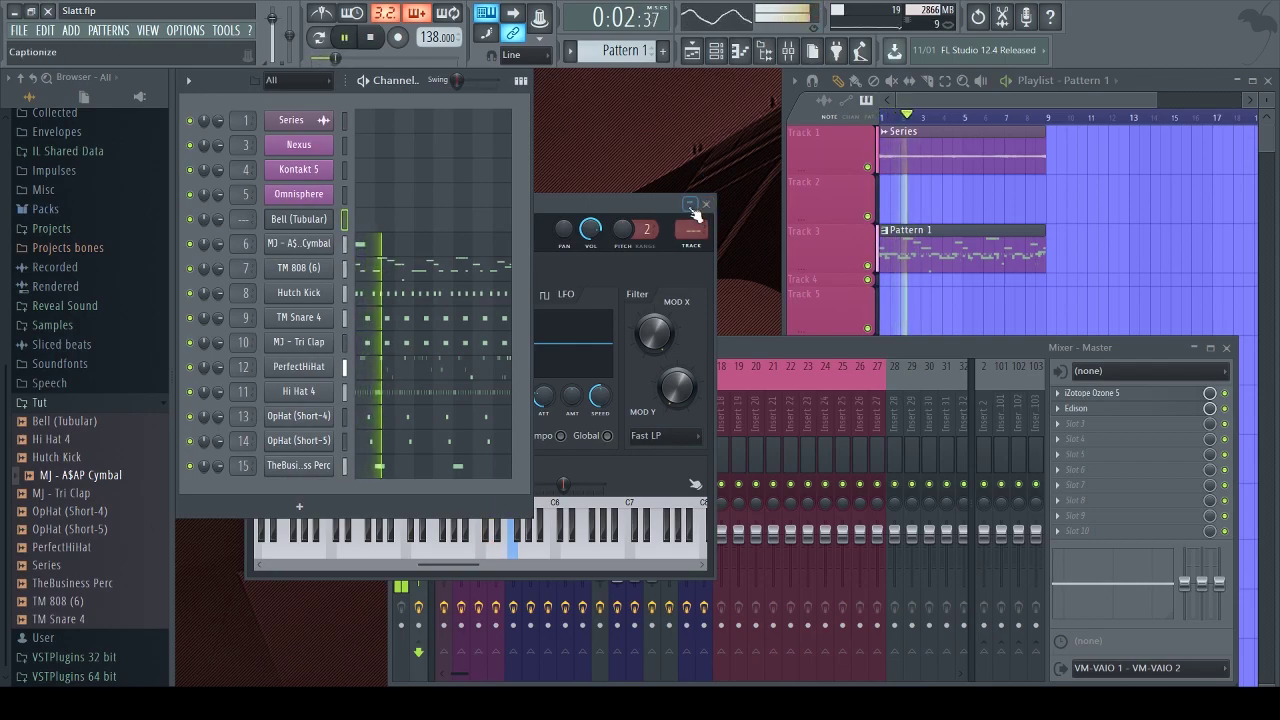
key(space)
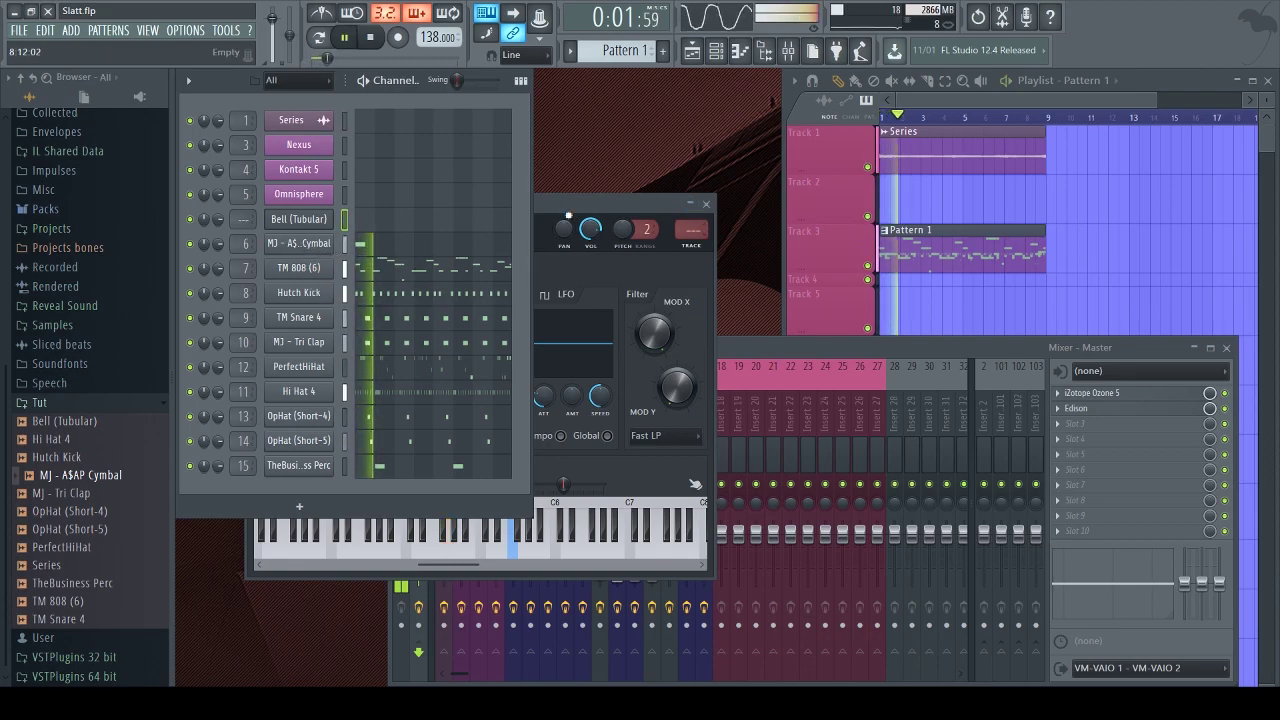
Normalize the Bell (Tubular) sample and link its channel to a free mixer track
click(298, 218)
click(298, 218)
click(266, 233)
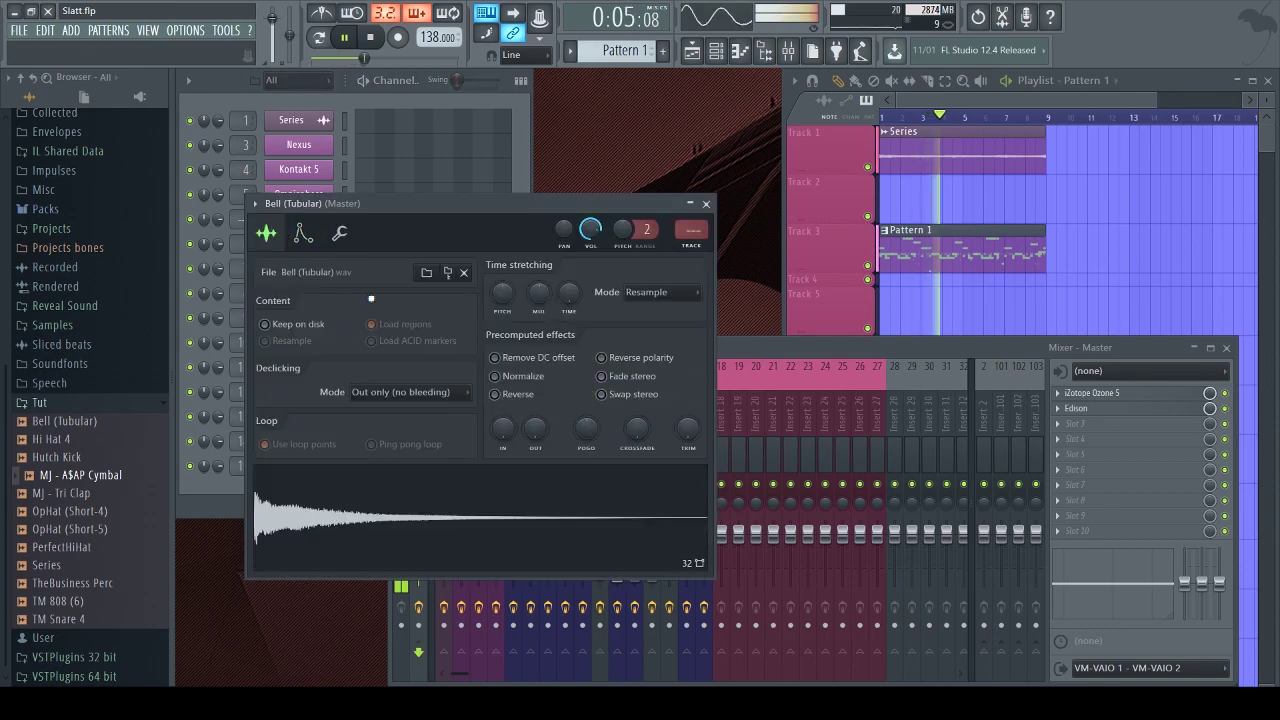
click(514, 377)
key(ctrl+l)
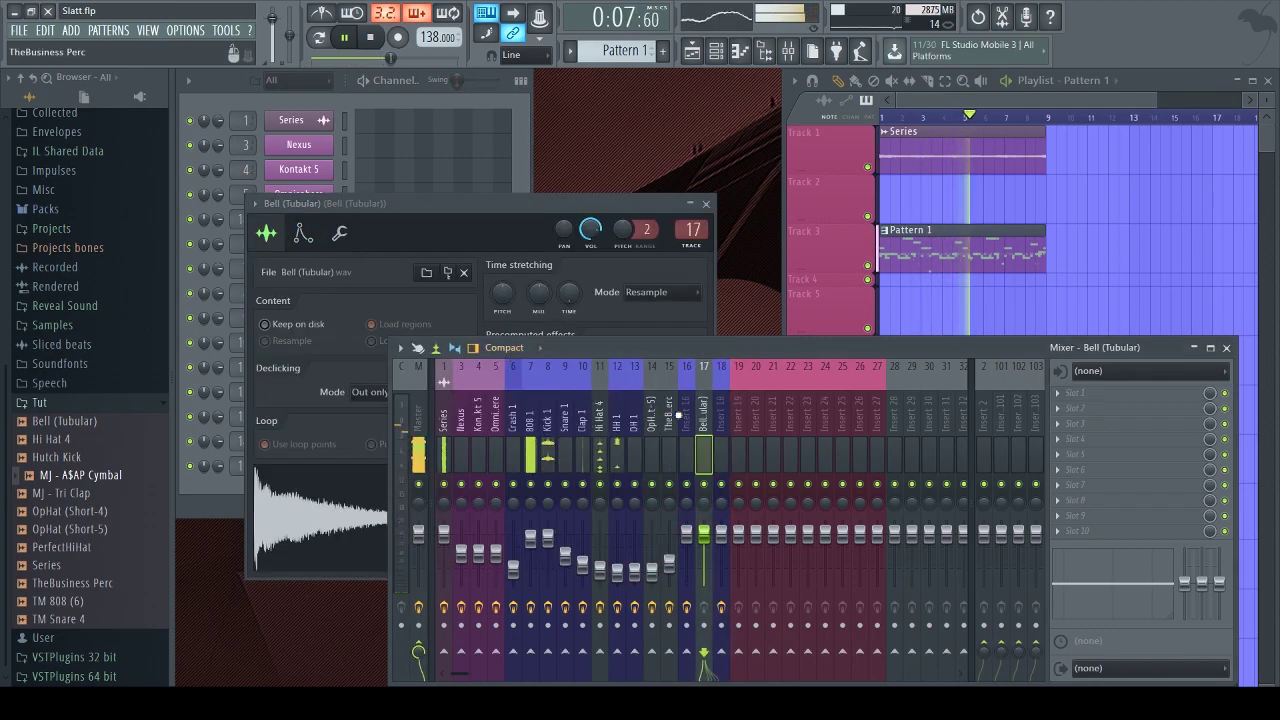
Position the bell's mixer track at insert 6 beside Crash 1 and lower its level to about 36% (-17.2 dB)
drag(514, 537, 514, 560)
key(space)
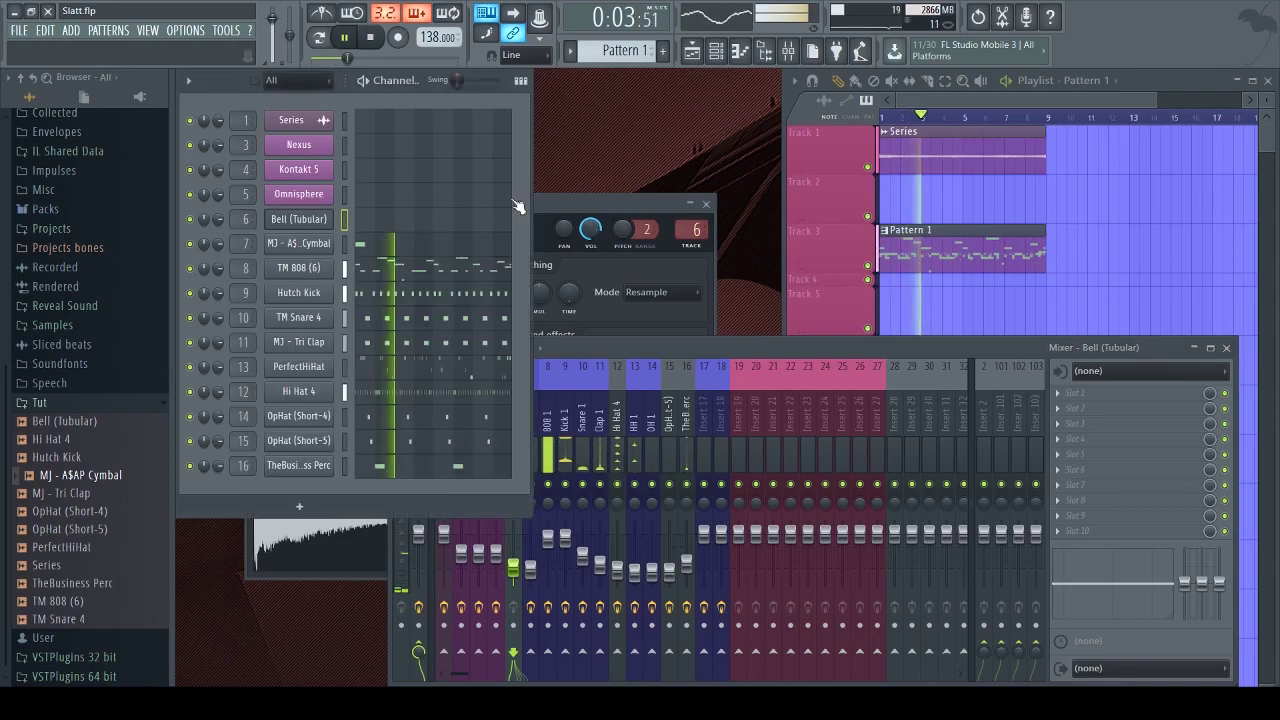
Add a one-bar G4 note at bar 7 in the Bell (Tubular) piano roll and close the piano roll
click(420, 234)
scroll(450, 124, down, 2)
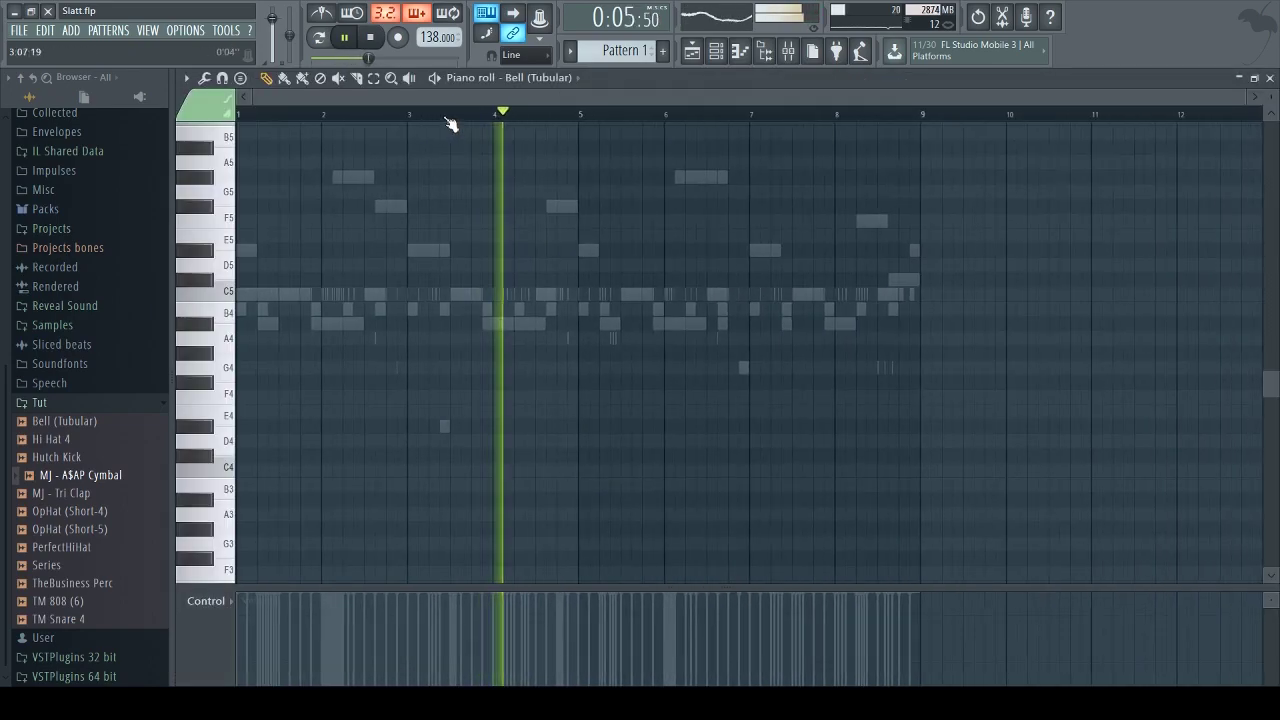
click(752, 368)
click(726, 117)
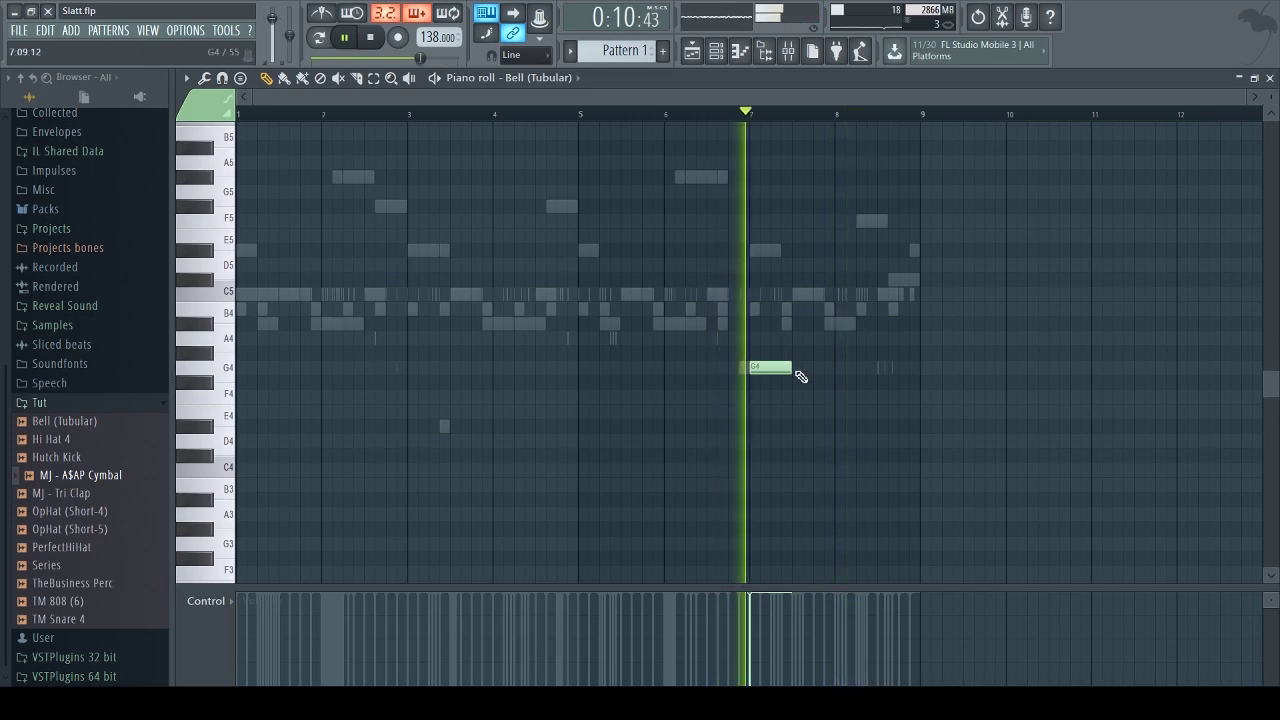
drag(790, 368, 831, 388)
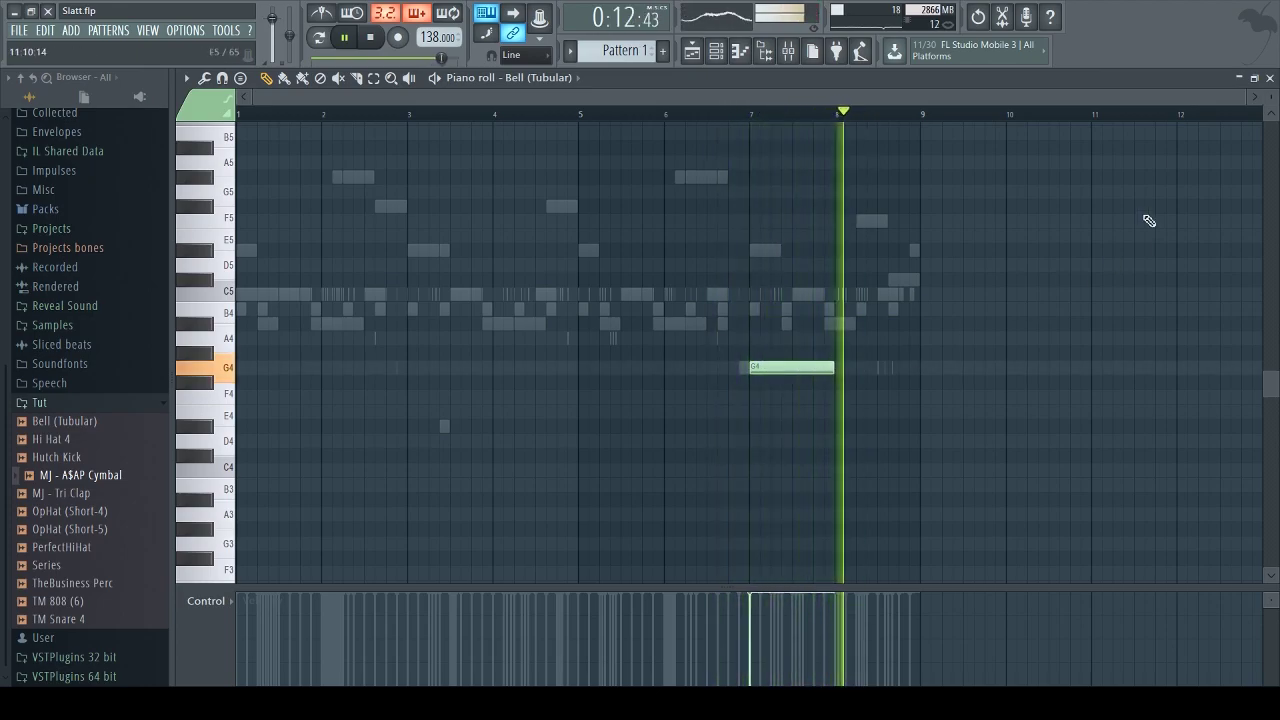
click(1270, 77)
Play the pattern around bar 7 to hear the bell's level in the mix
click(610, 348)
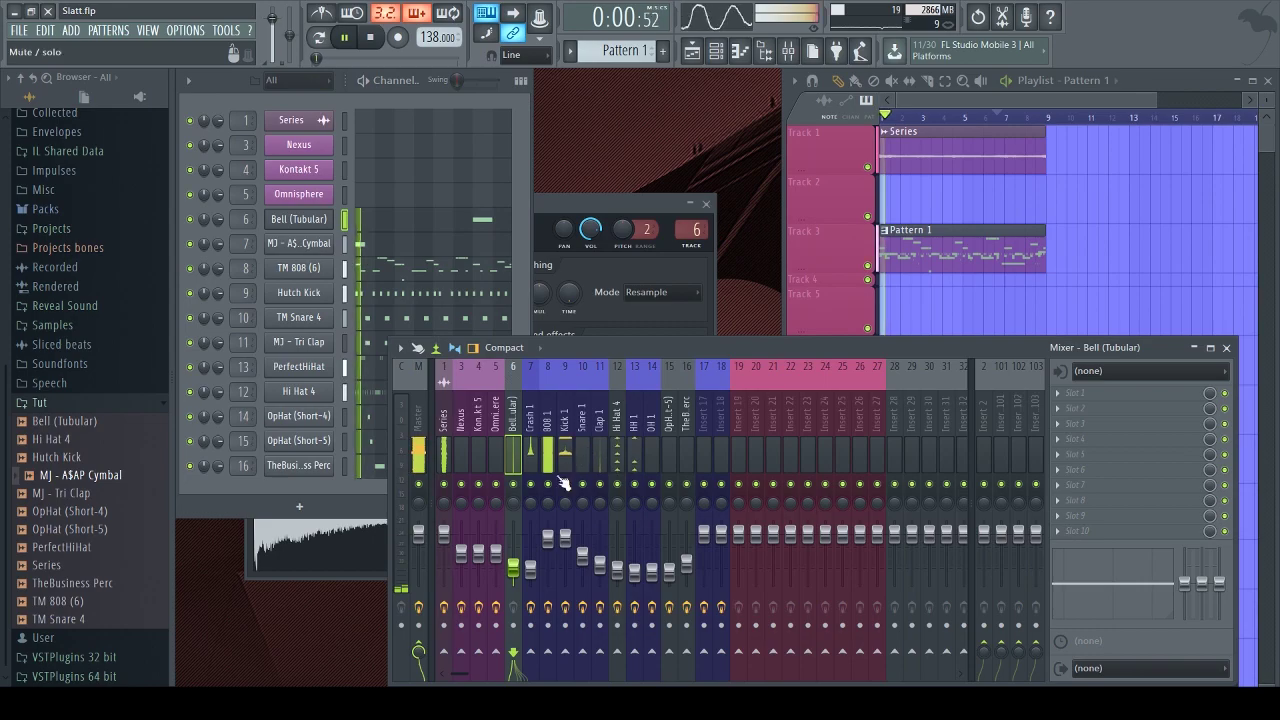
key(space)
key(space)
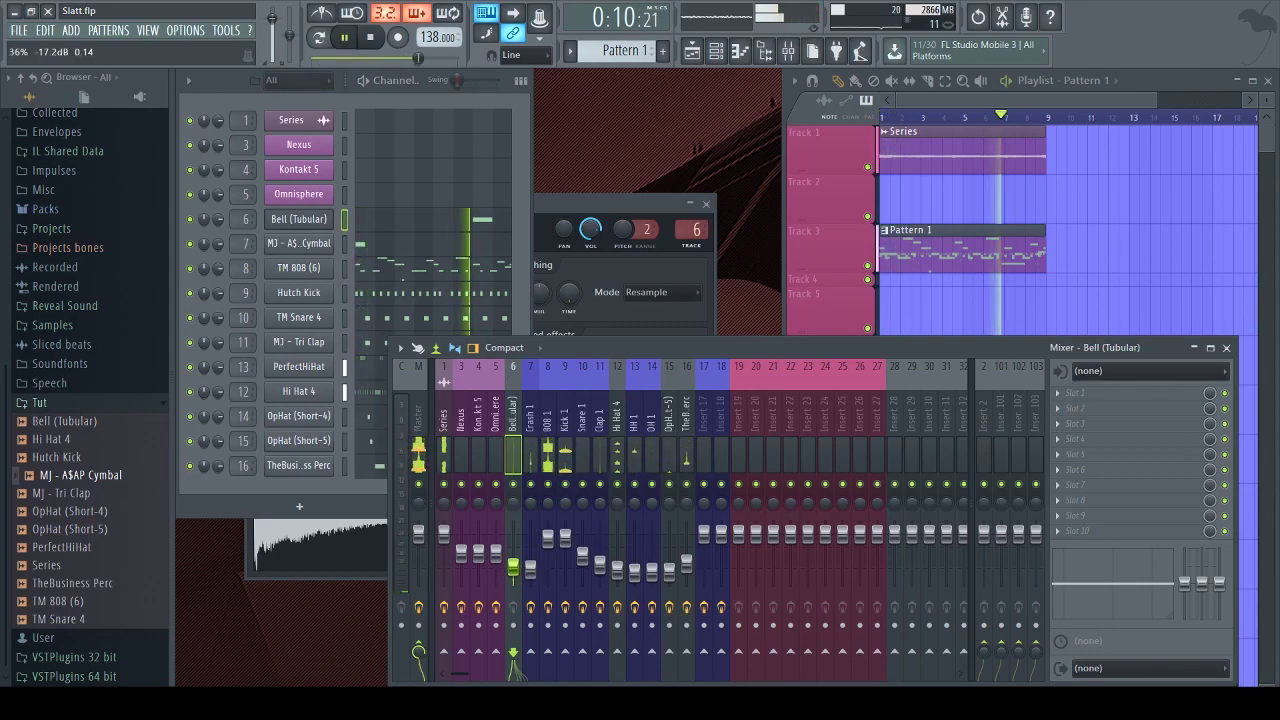
key(space)
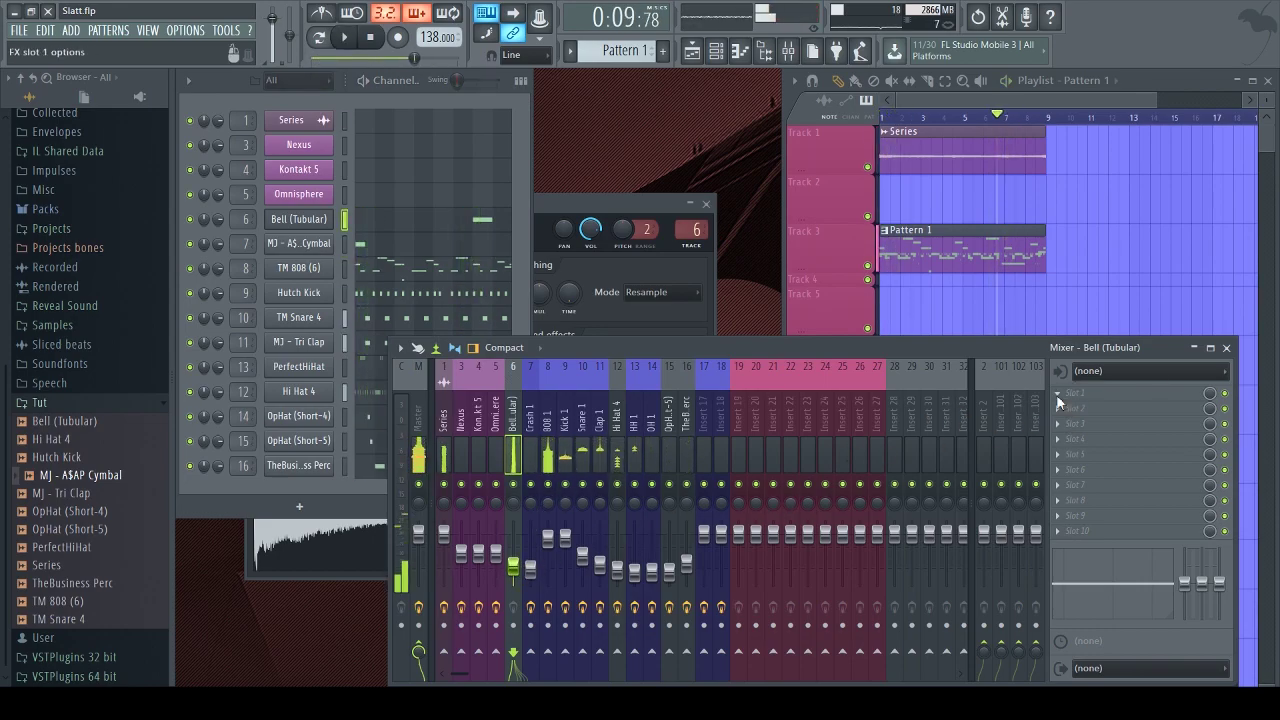
Insert Fruity parametric EQ 2 in slot 1 of the bell's mixer track and roll off lows below about 205 Hz and the highs
click(1090, 583)
drag(377, 390, 395, 434)
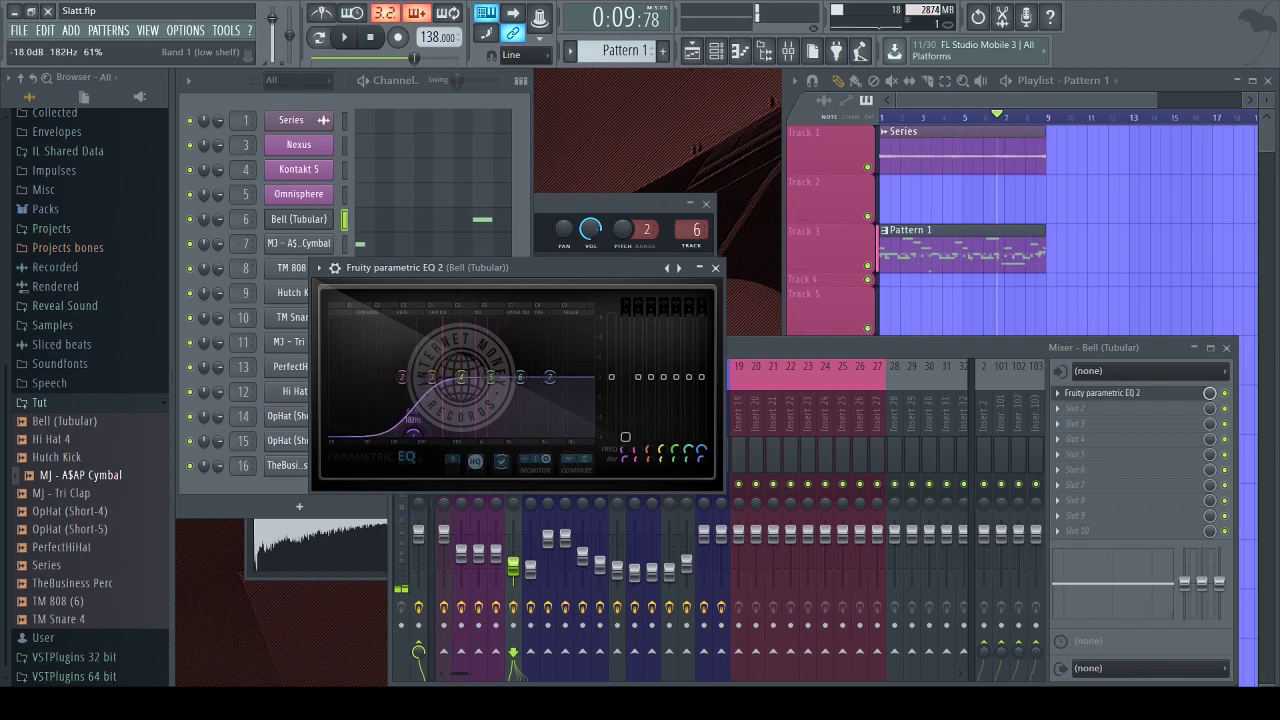
drag(560, 398, 537, 434)
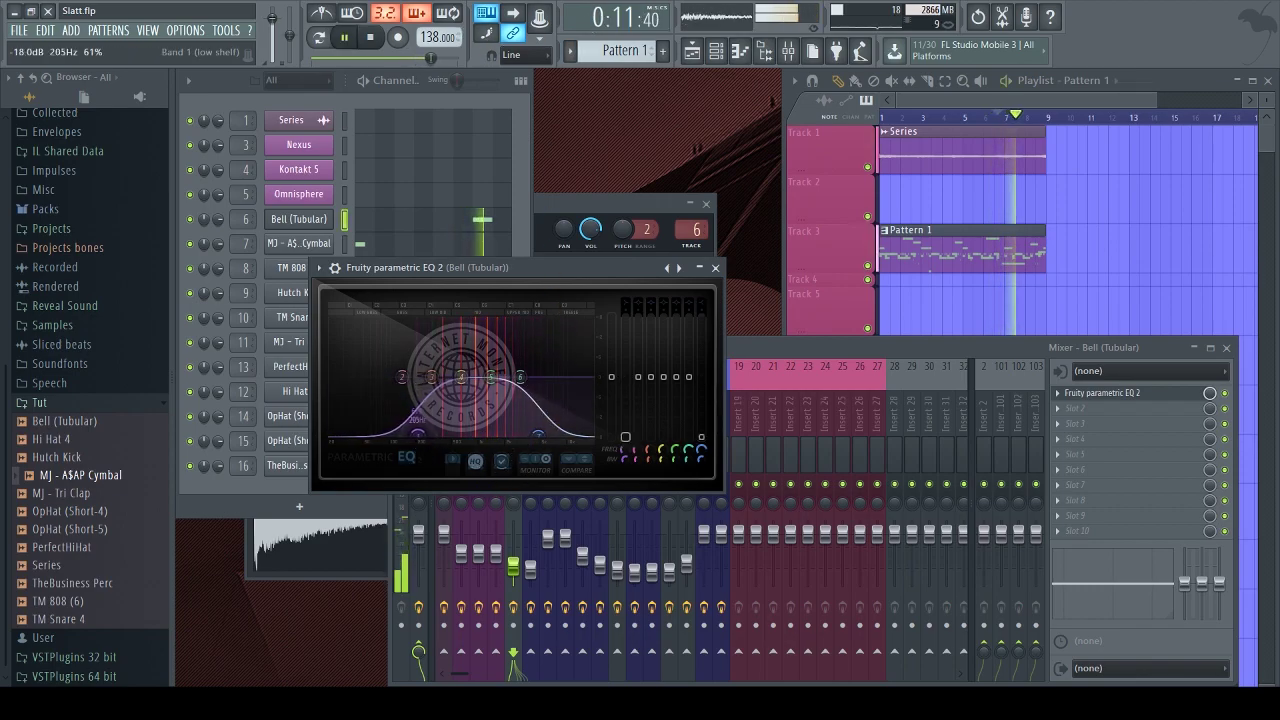
Lower the EQ's peaking bands at the outer low and high frequencies to steepen the bell's cuts, and close the EQ
drag(461, 377, 390, 402)
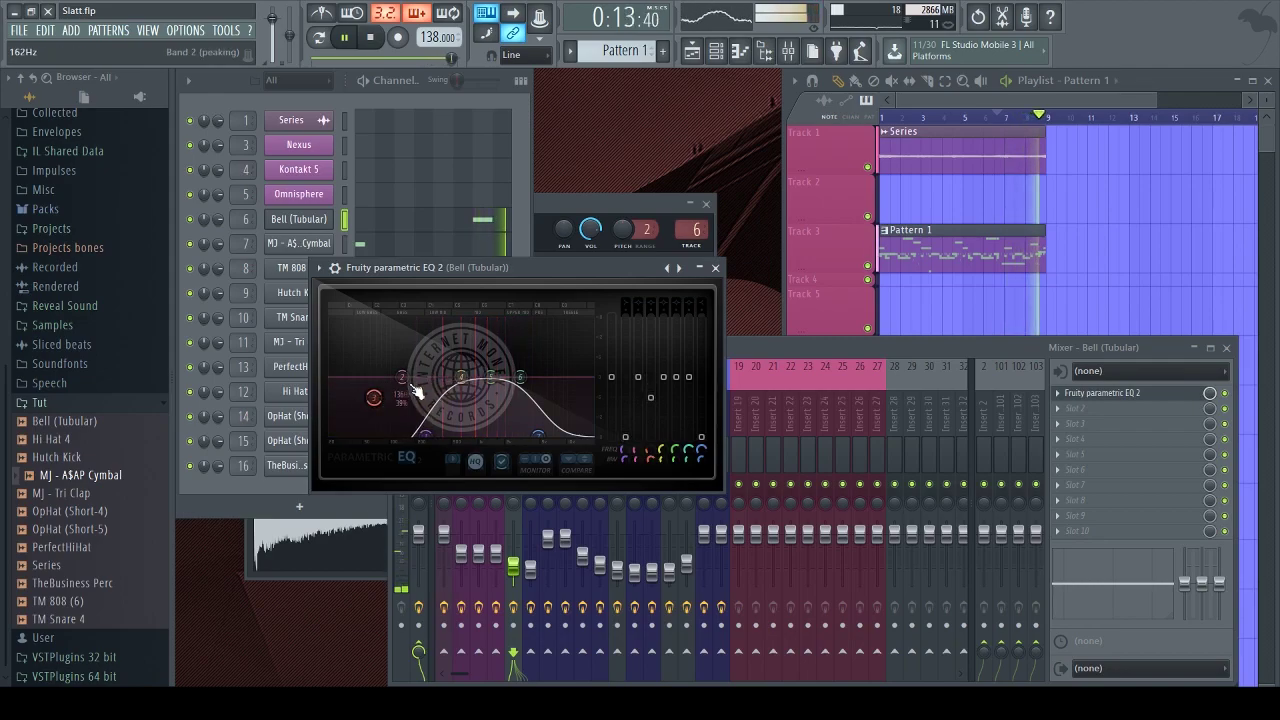
drag(522, 378, 592, 400)
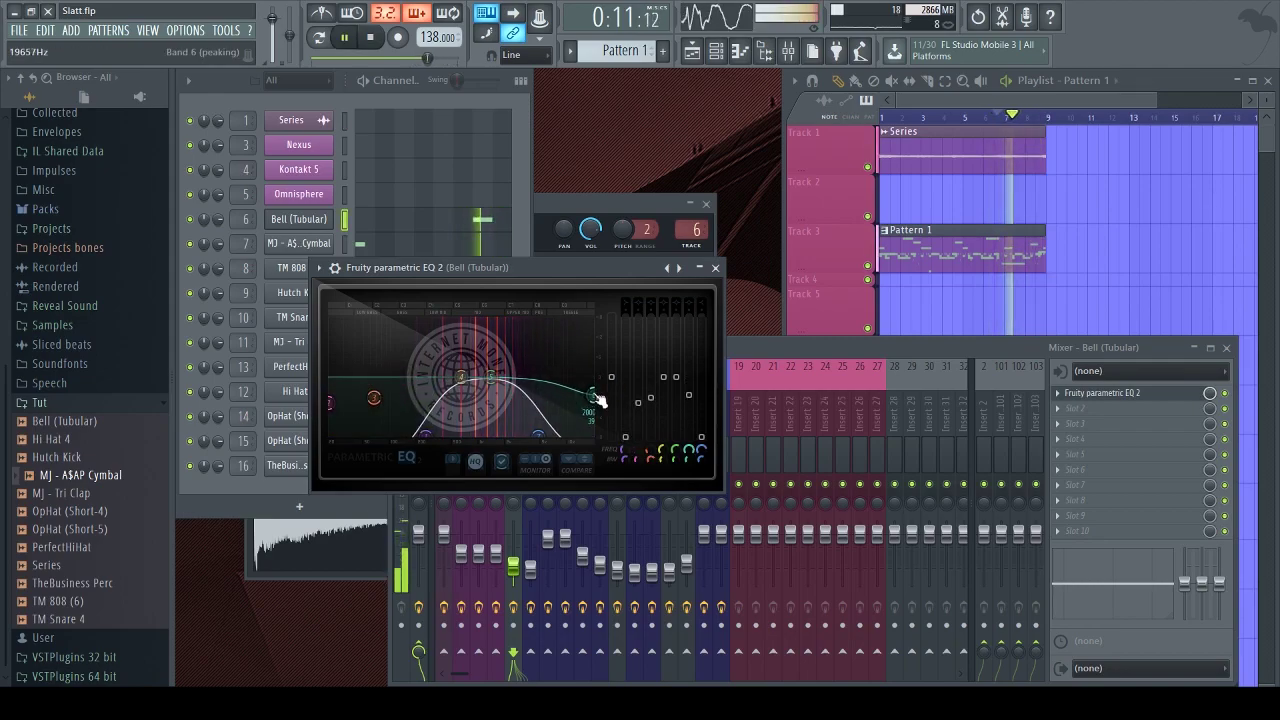
drag(461, 376, 372, 410)
click(715, 268)
Insert a second Fruity parametric EQ 2 in slot 2 of the bell's mixer track and roll off its highs and lows
key(space)
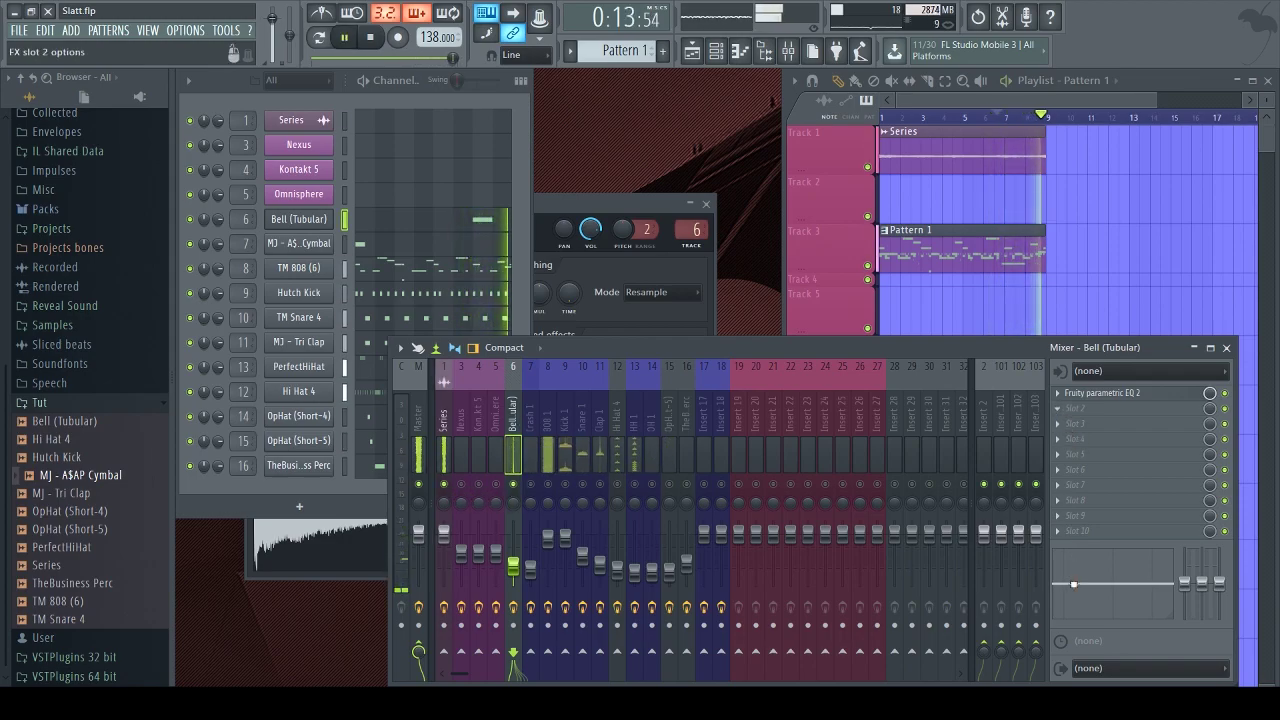
drag(574, 401, 571, 455)
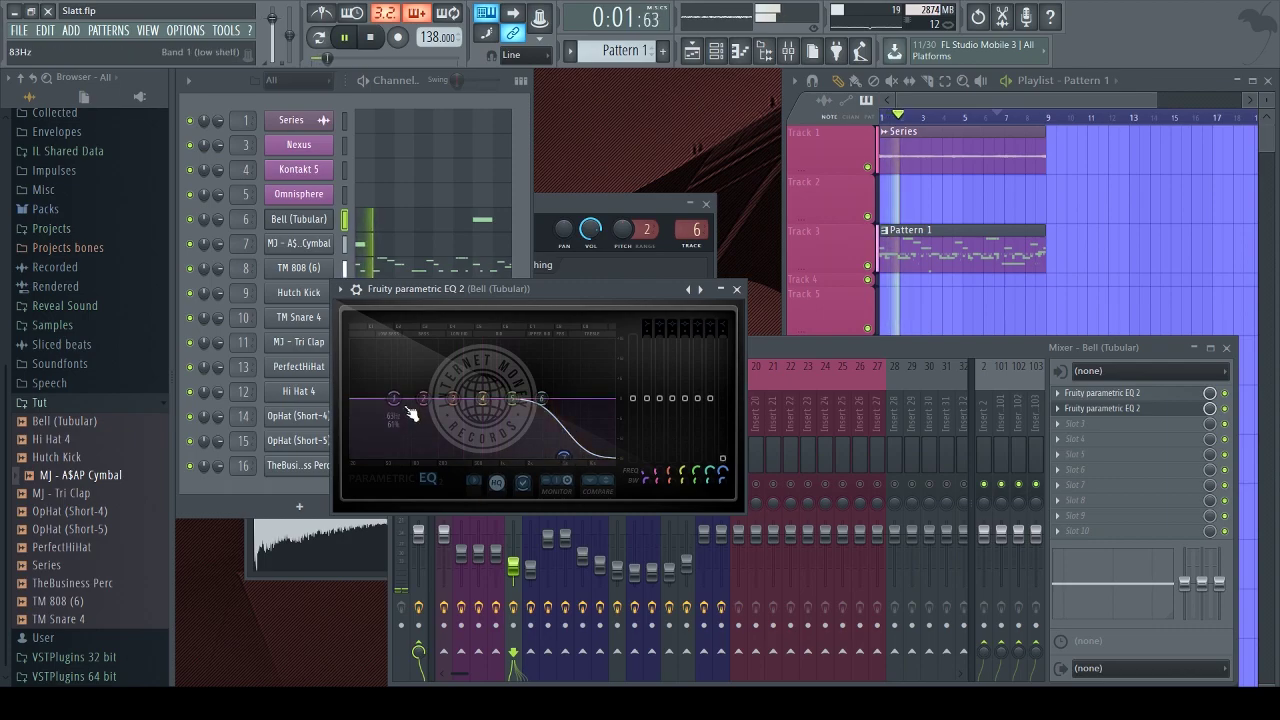
drag(395, 399, 433, 455)
key(space)
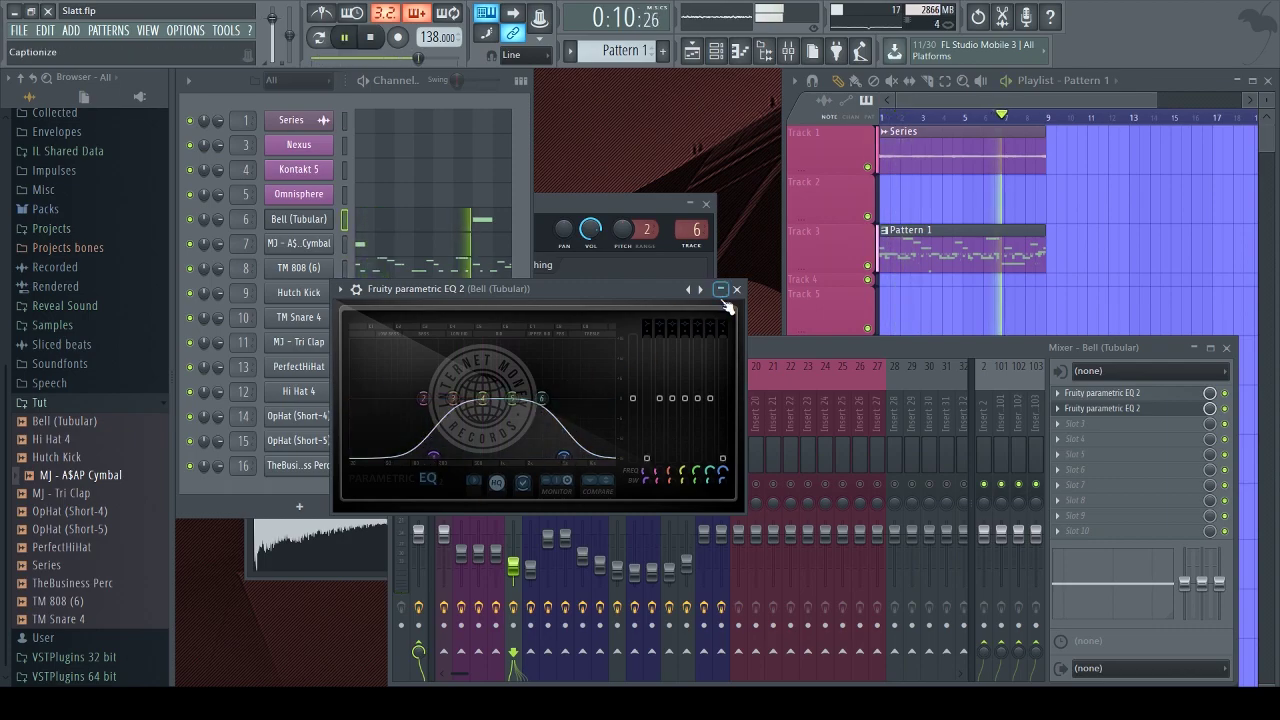
Close the bell's second EQ and channel windows and save the project
click(738, 290)
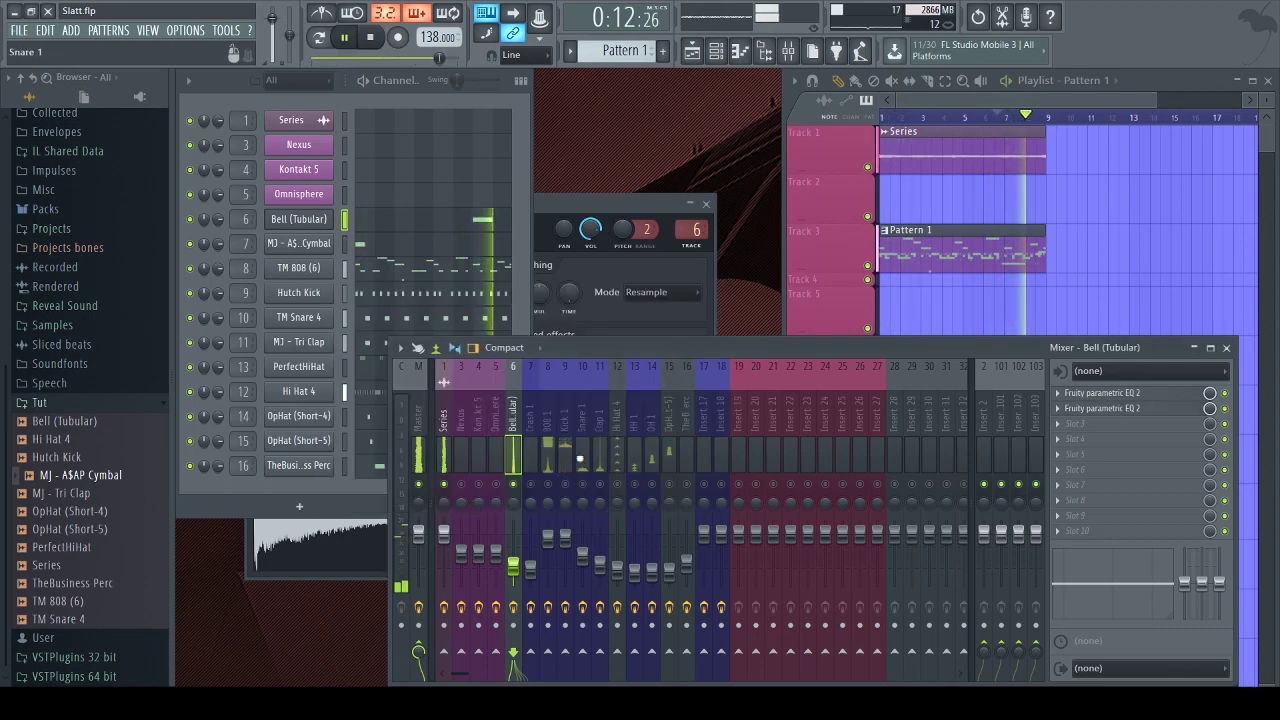
click(707, 203)
key(ctrl+s)
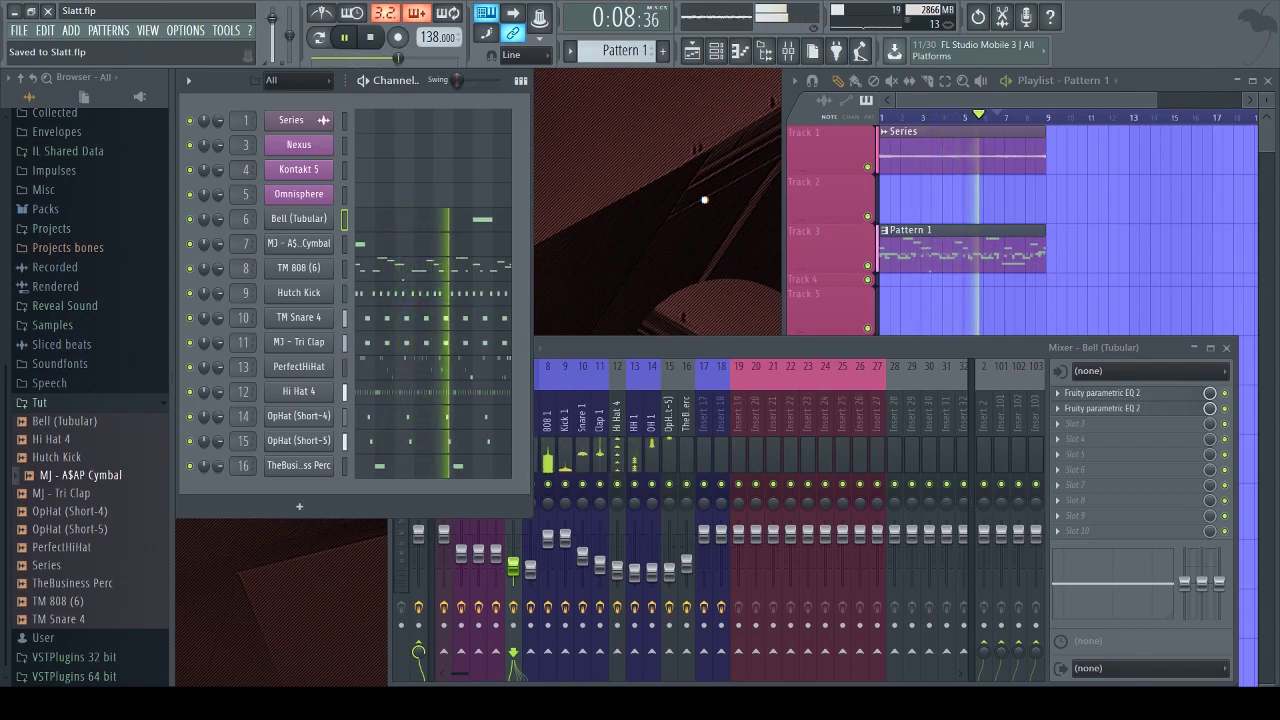
Open the Kontakt 5 channel with the Exhale instrument, reposition its window, and stop playback
click(309, 172)
drag(603, 214, 718, 140)
key(space)
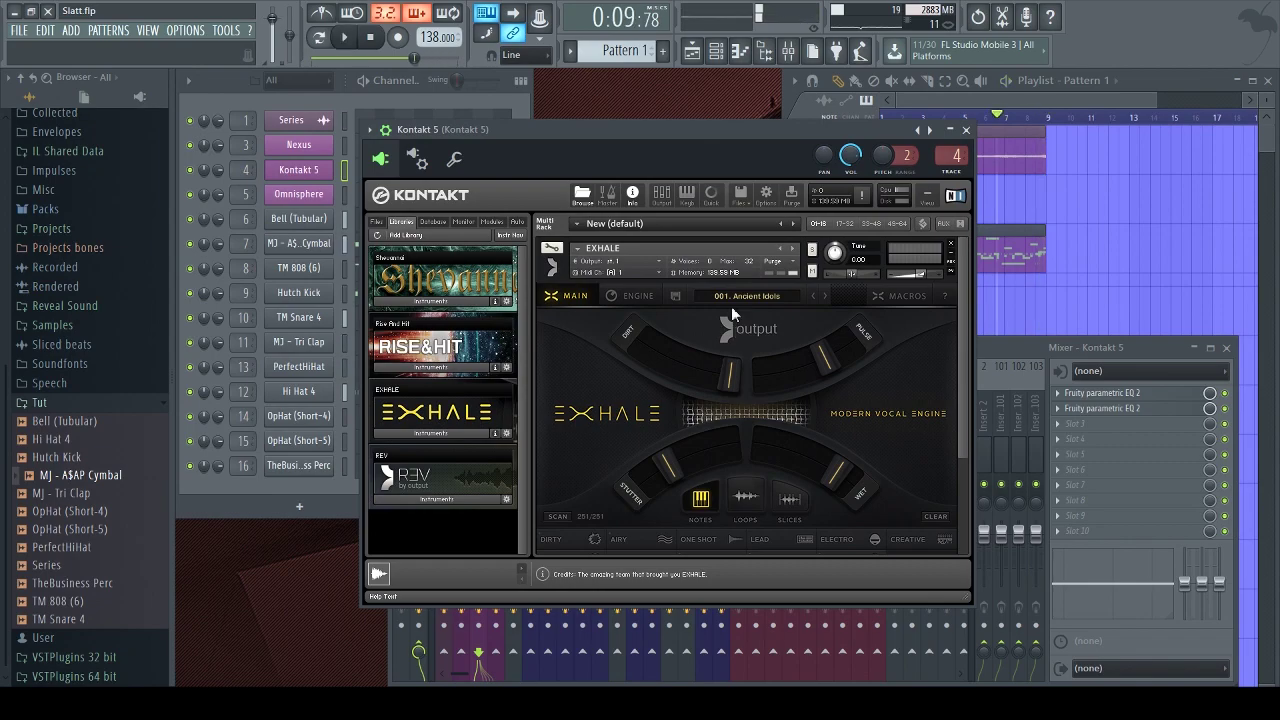
Switch the Exhale instrument to Loops mode and load the preset 007. Future Sound Yeah
key(F6)
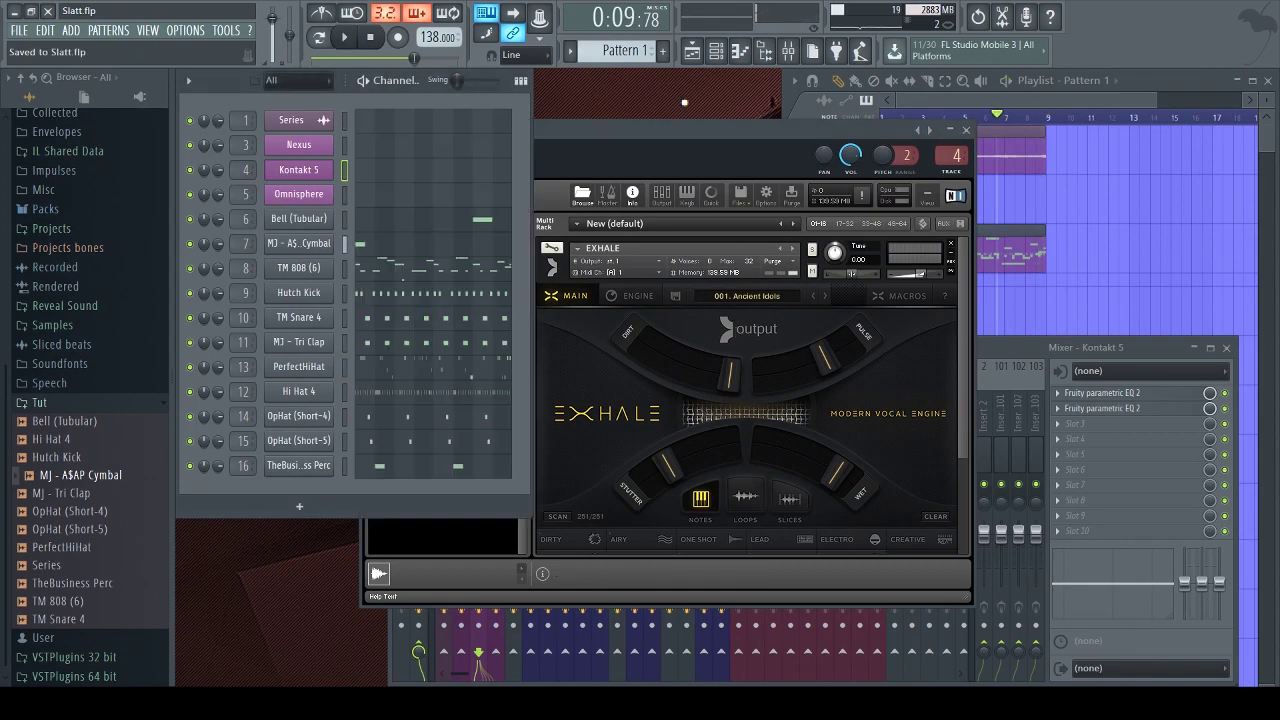
click(687, 162)
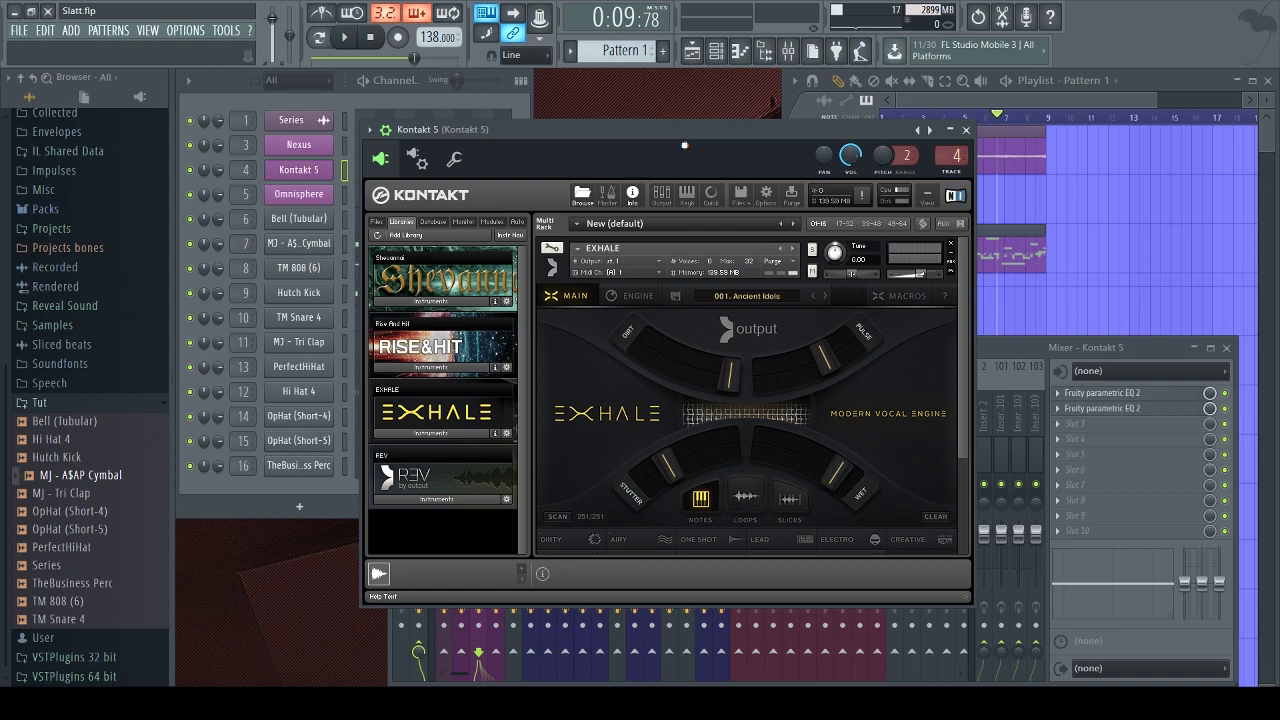
scroll(788, 336, down, 1)
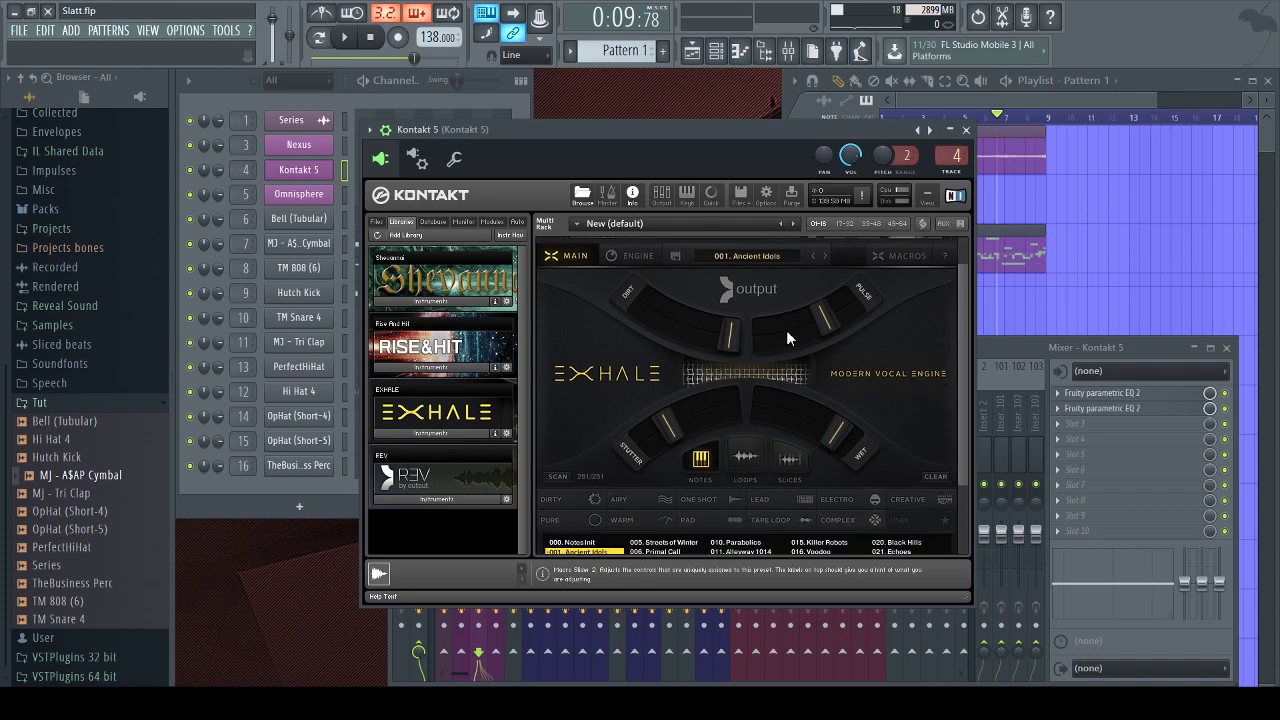
click(748, 466)
scroll(637, 514, down, 2)
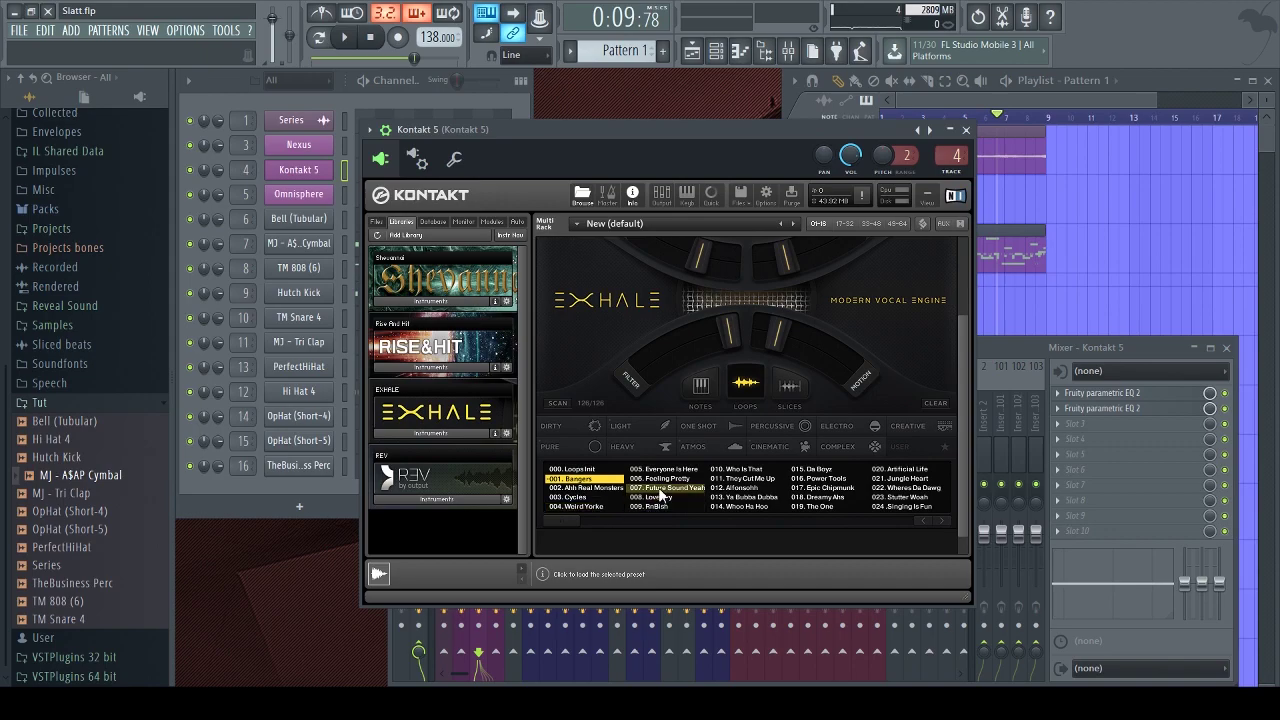
click(660, 488)
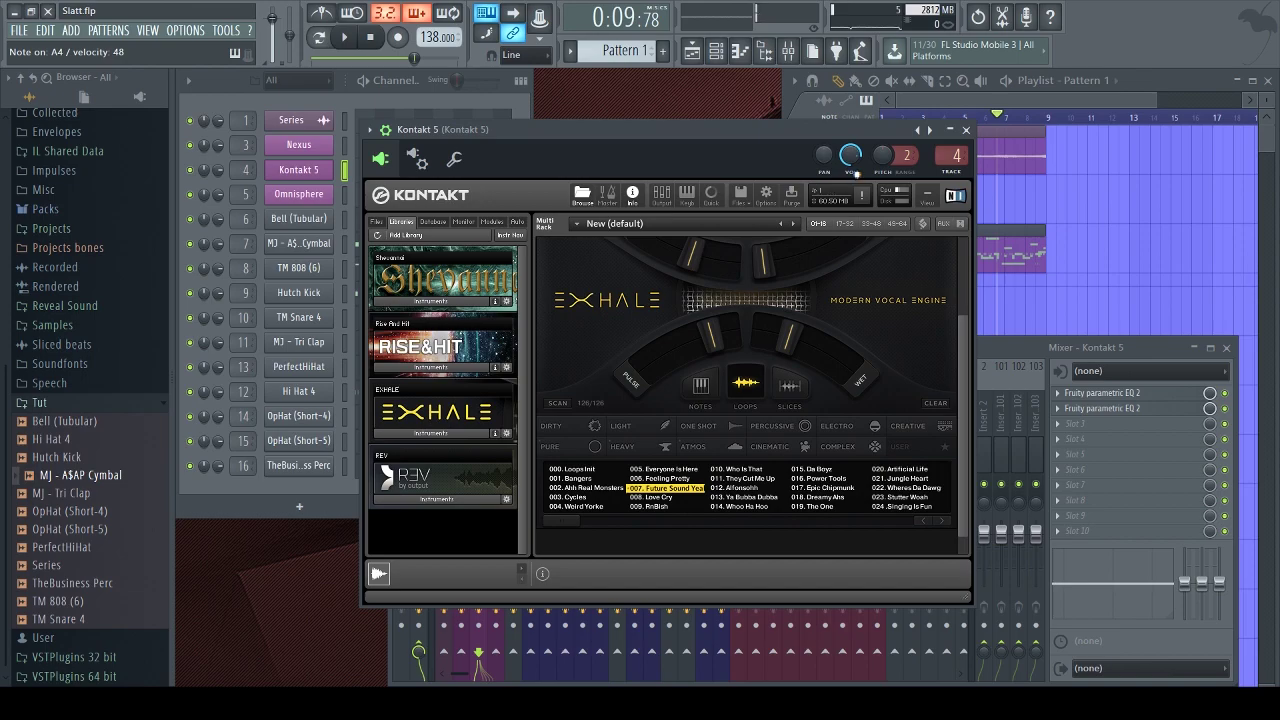
Play the beat while auditioning the vocal loop, and lower the Kontakt 5 mixer fader to about -17.9 dB
click(489, 78)
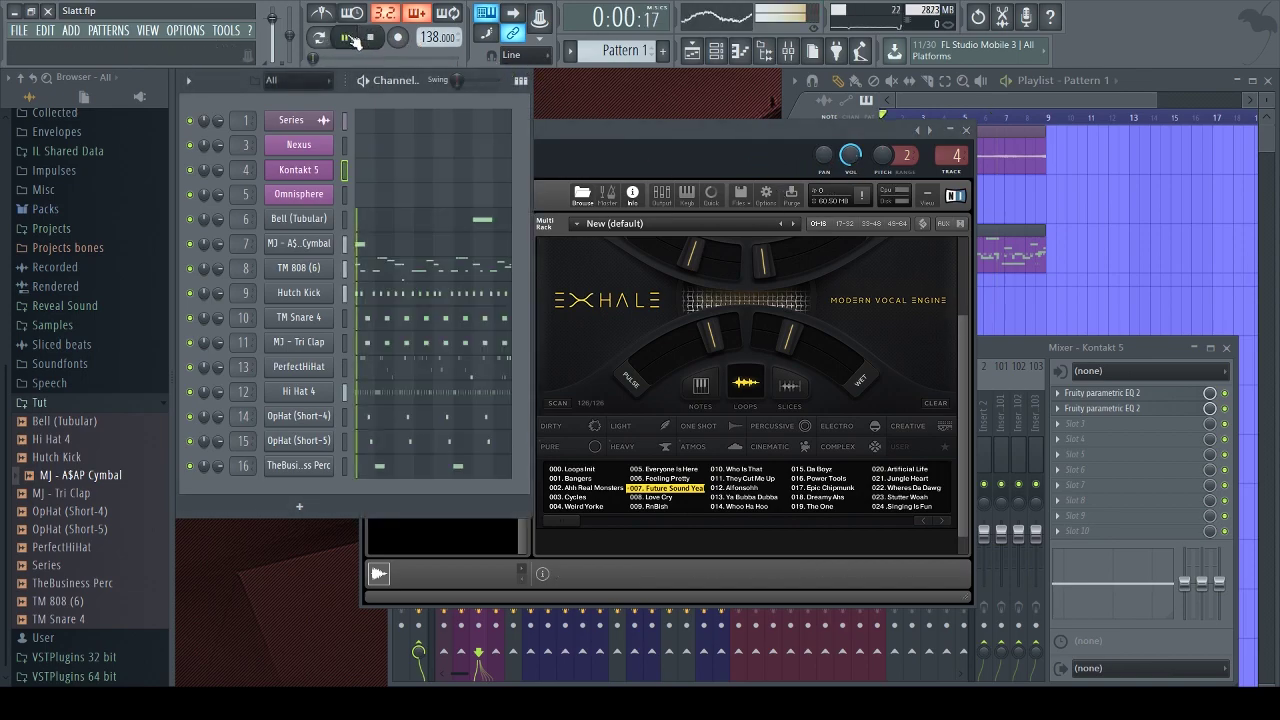
key(space)
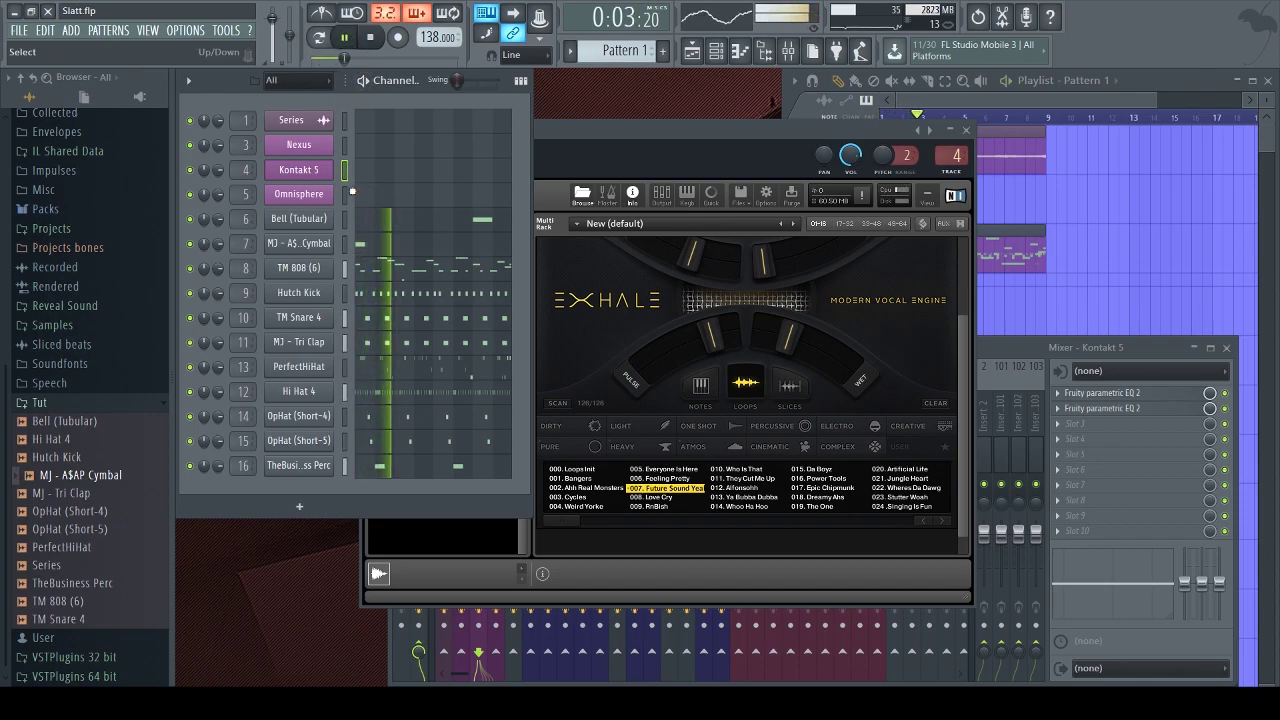
key(F9)
drag(478, 553, 480, 566)
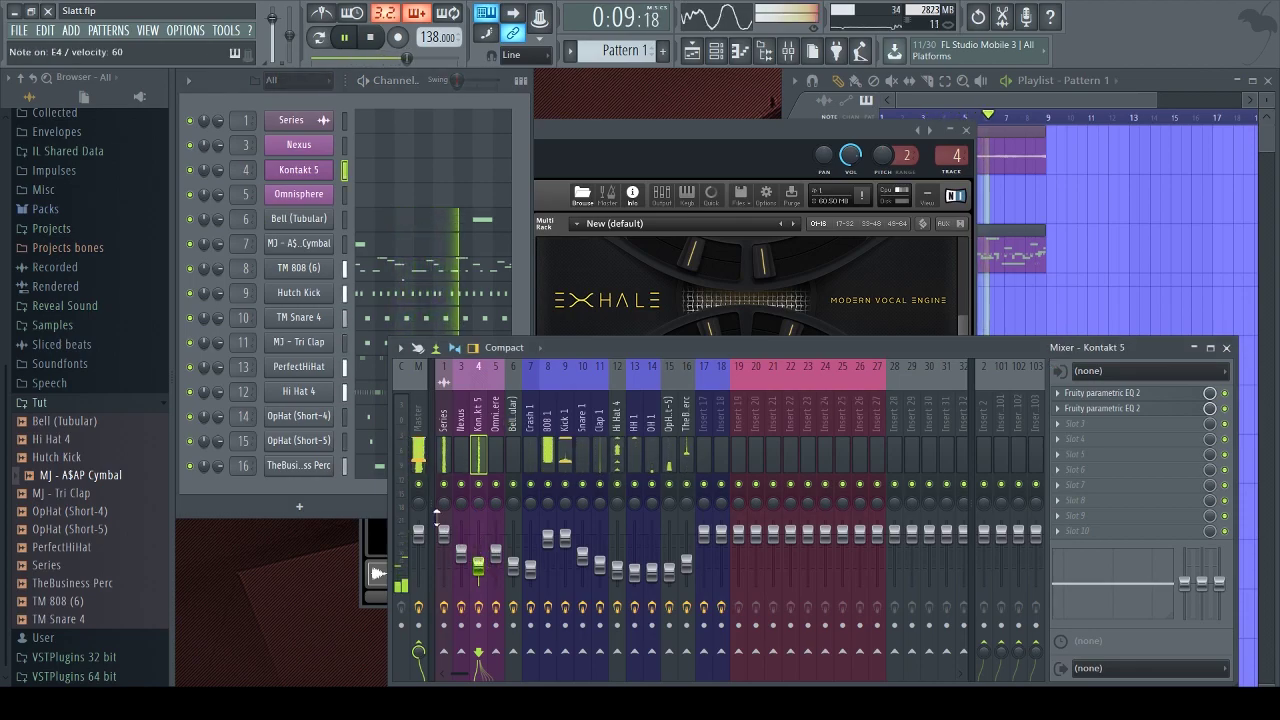
key(space)
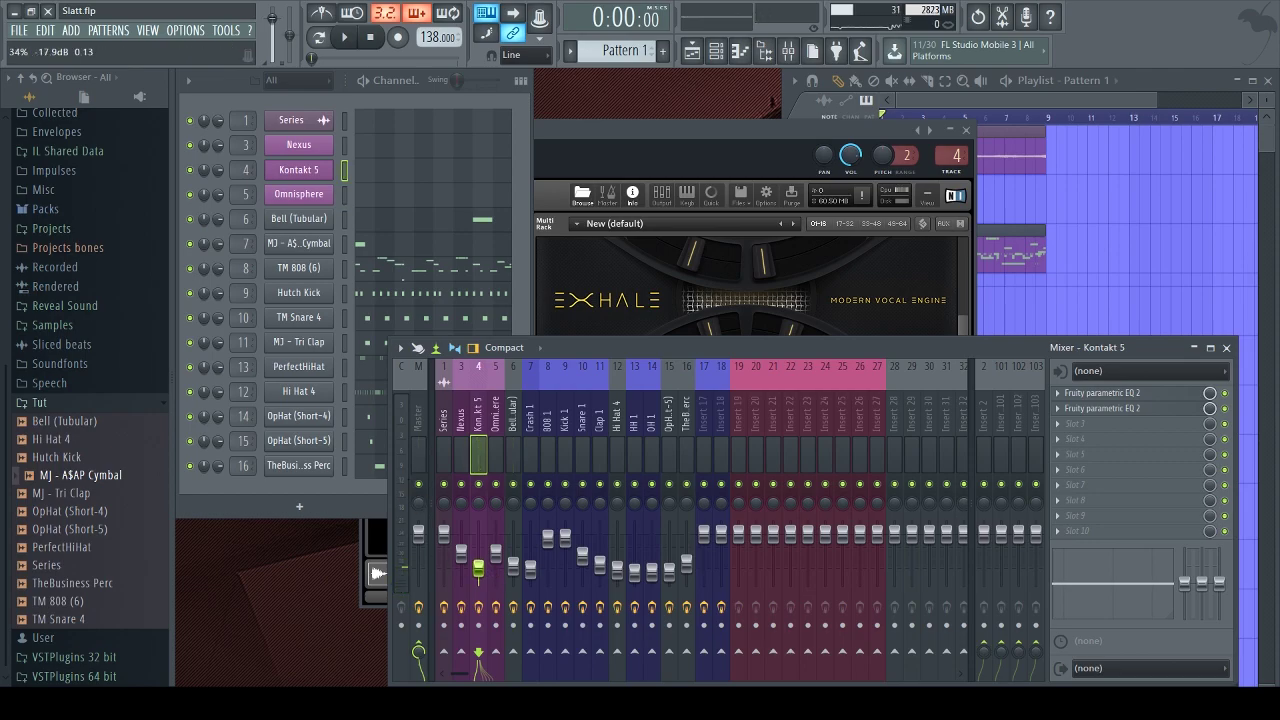
Draw two consecutive four-bar E4 notes in the Kontakt 5 piano roll, covering bars 1 to 8, during playback
click(393, 179)
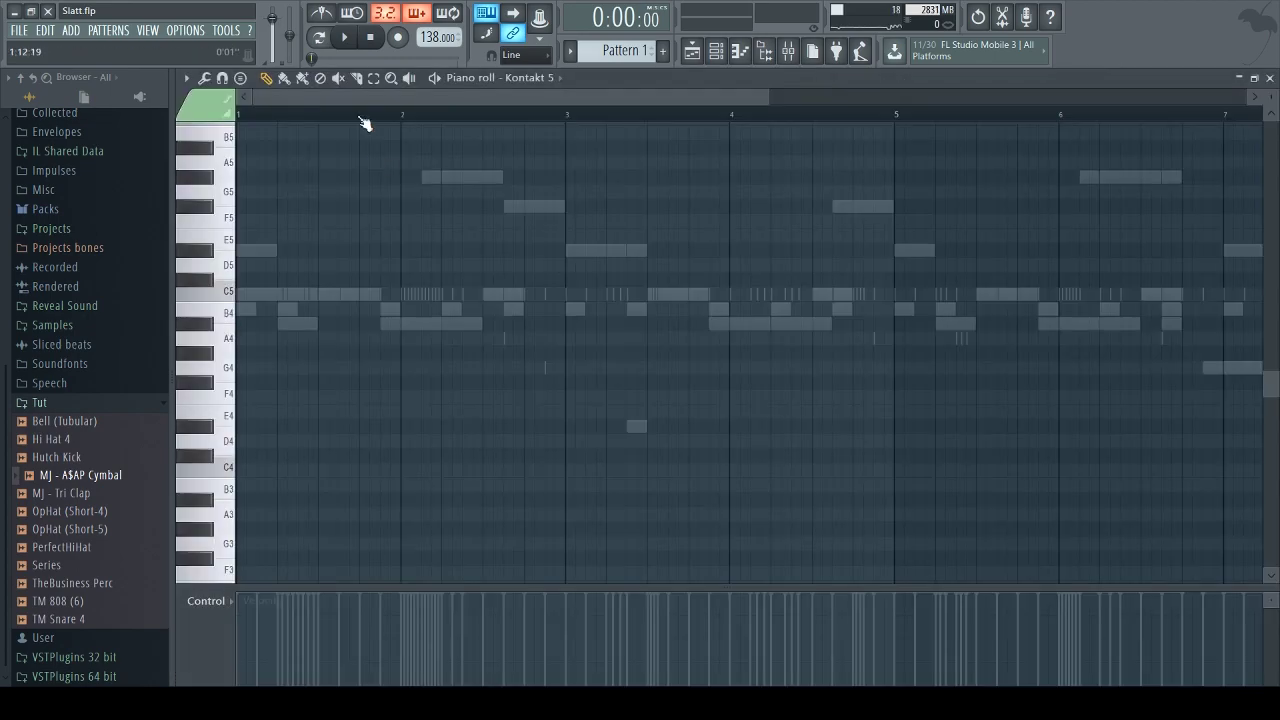
scroll(365, 122, down, 3)
drag(205, 294, 230, 419)
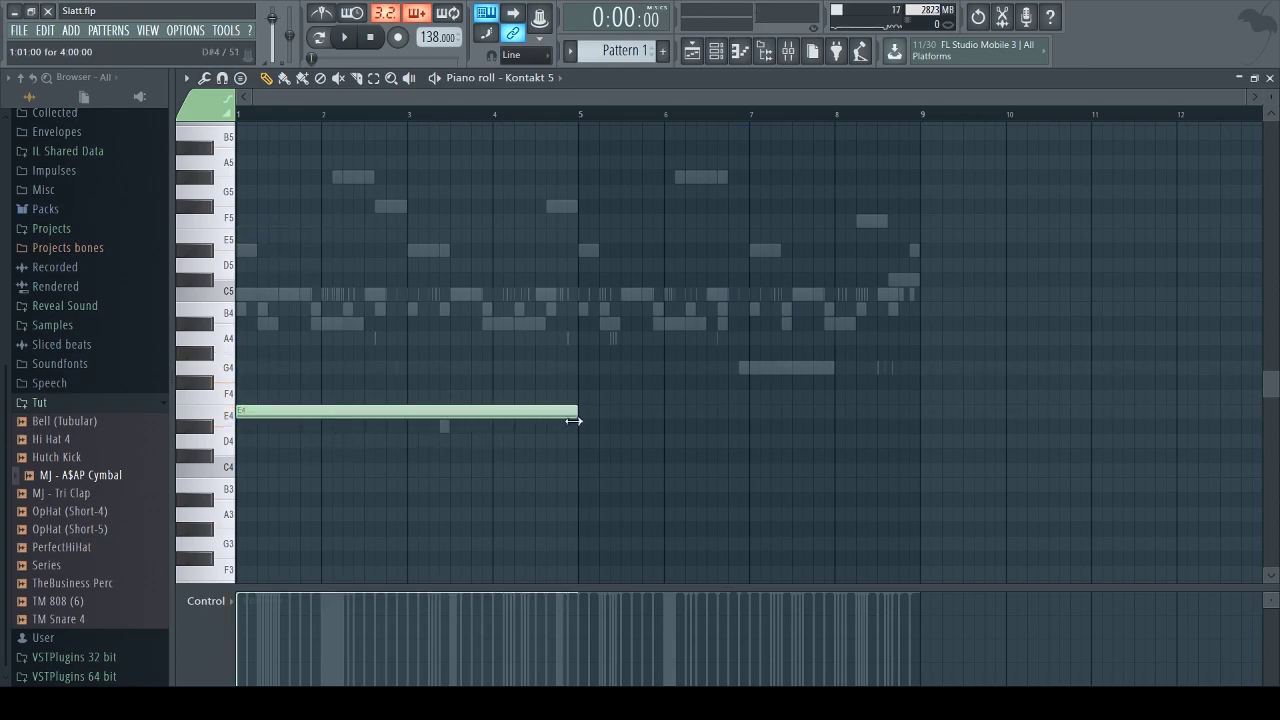
key(space)
click(596, 412)
drag(592, 412, 580, 417)
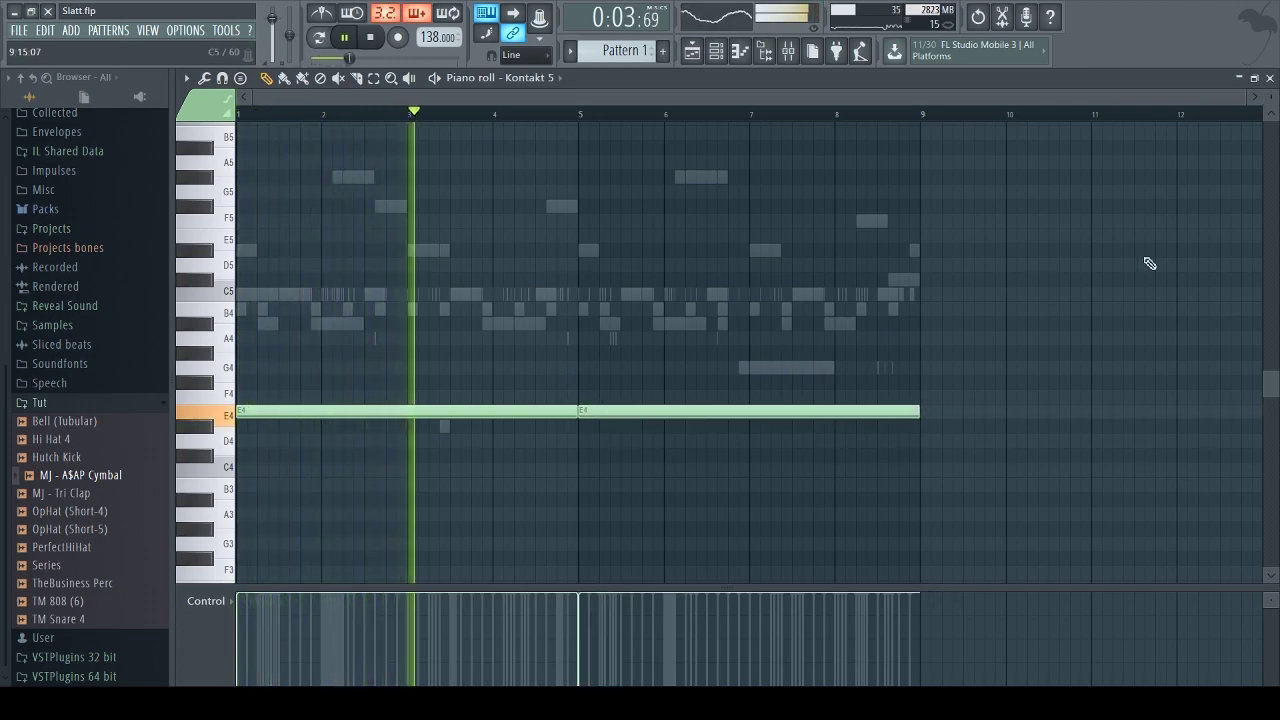
Solo the Kontakt 5 mixer track and shape its first Fruity parametric EQ 2 with low and high cuts and slight midrange boosts
key(F7)
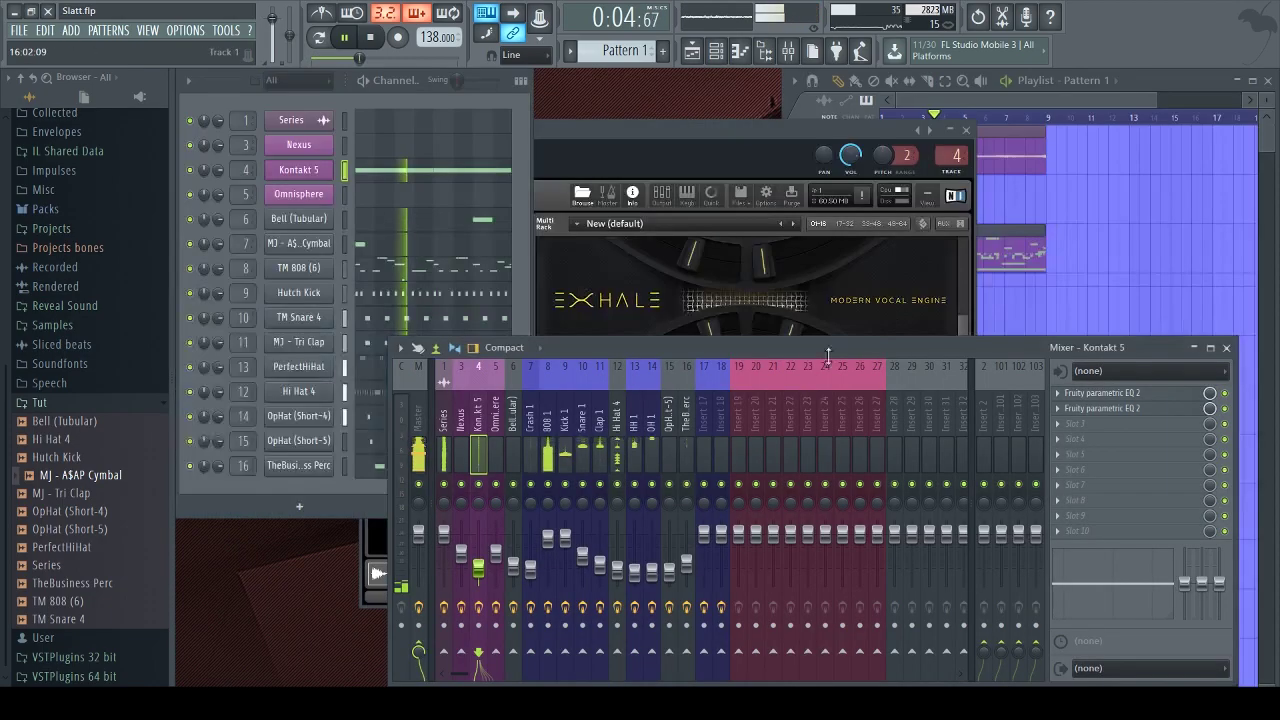
right_click(479, 484)
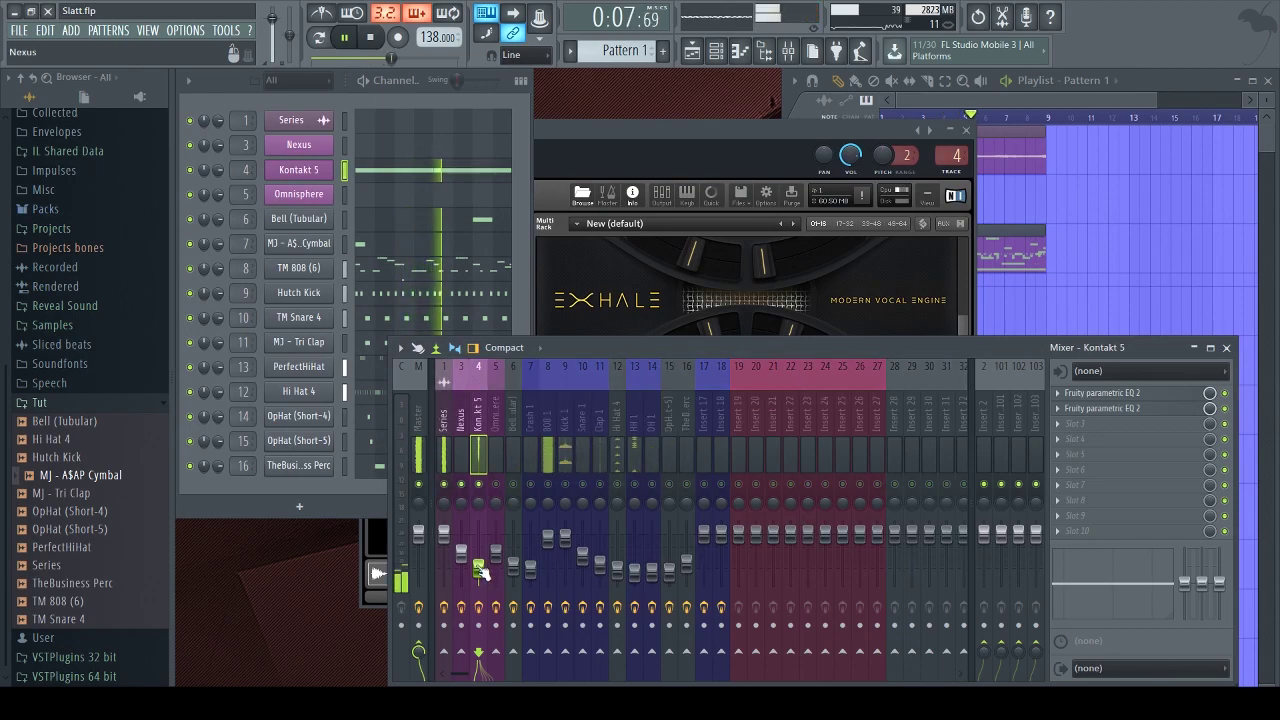
click(1118, 393)
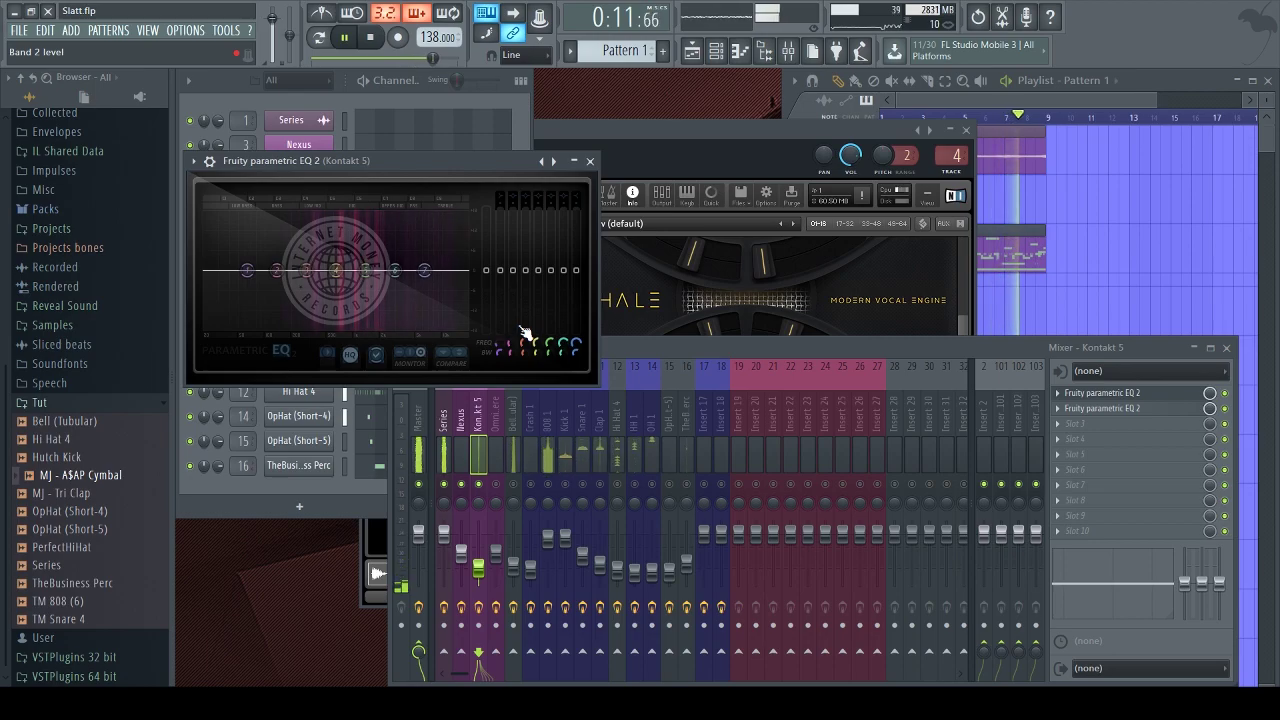
drag(247, 270, 264, 318)
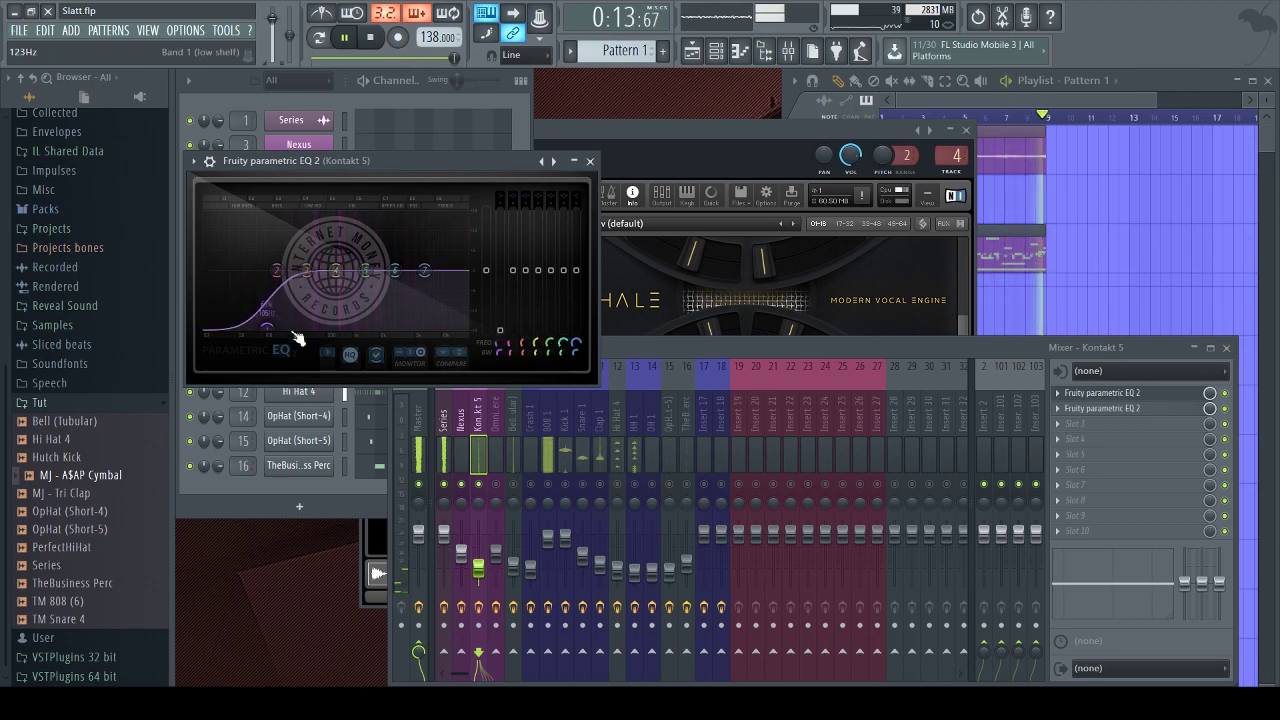
drag(368, 272, 384, 272)
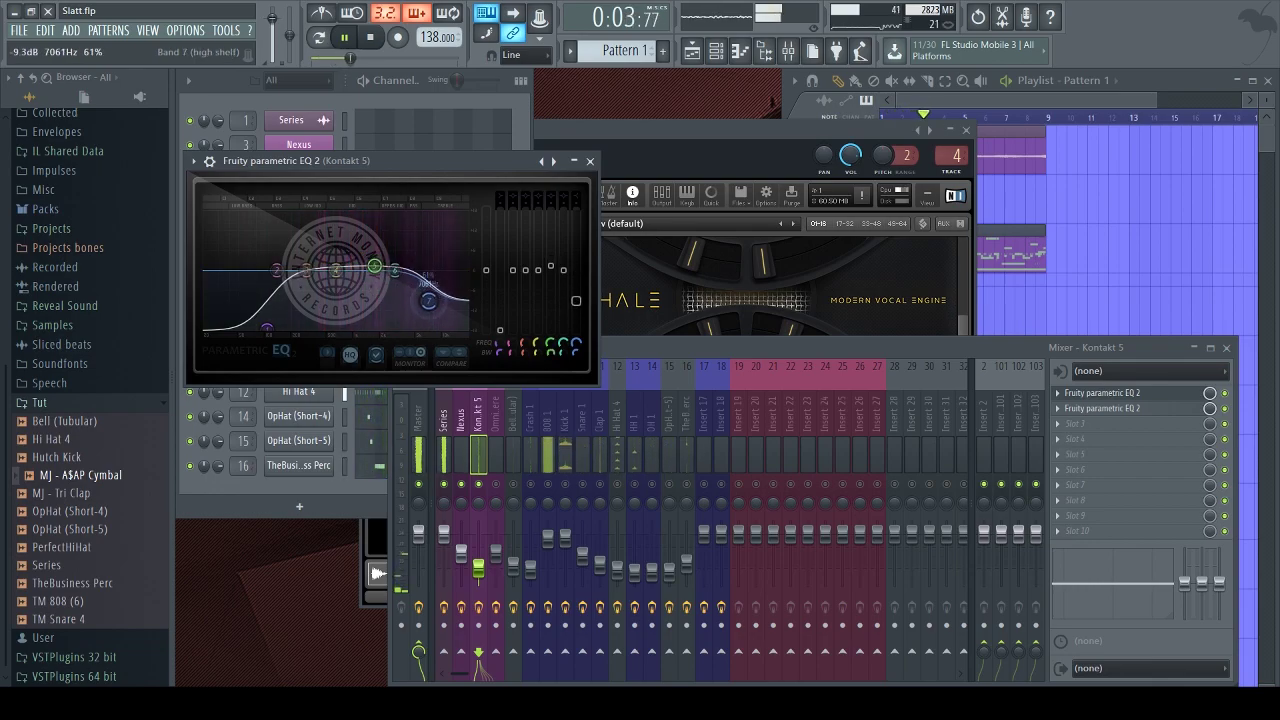
scroll(457, 341, down, 2)
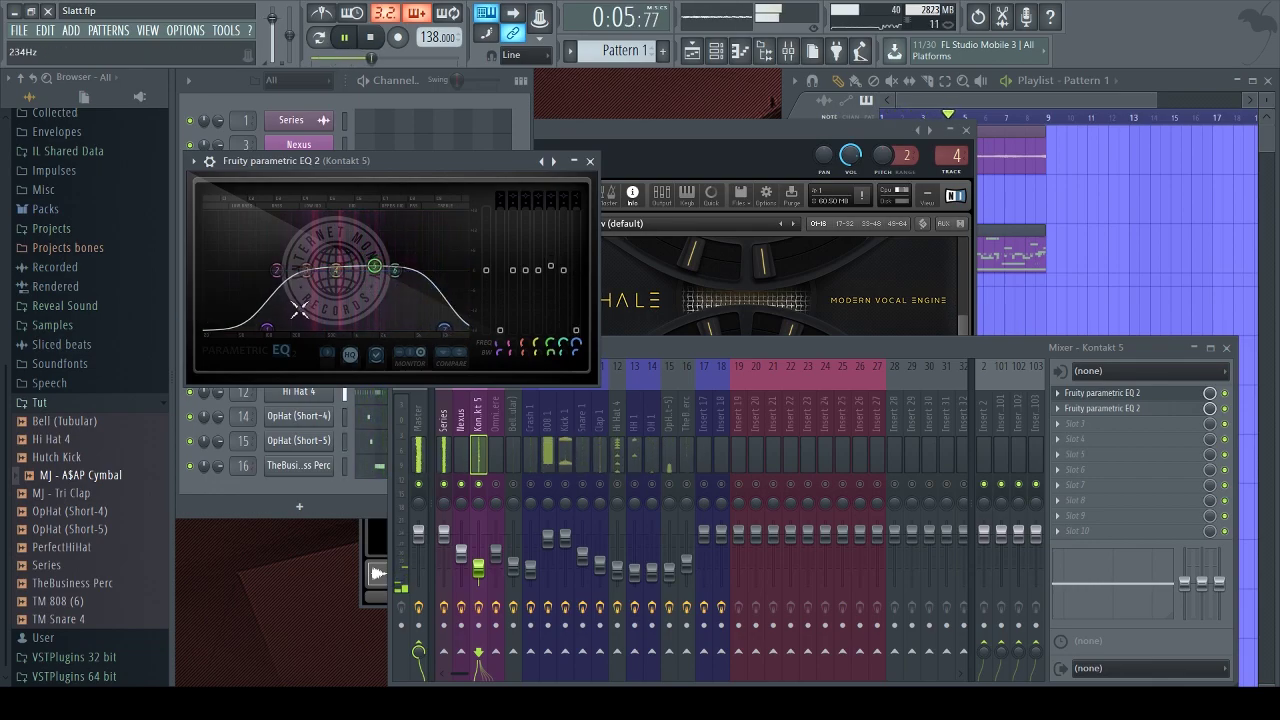
drag(306, 270, 454, 281)
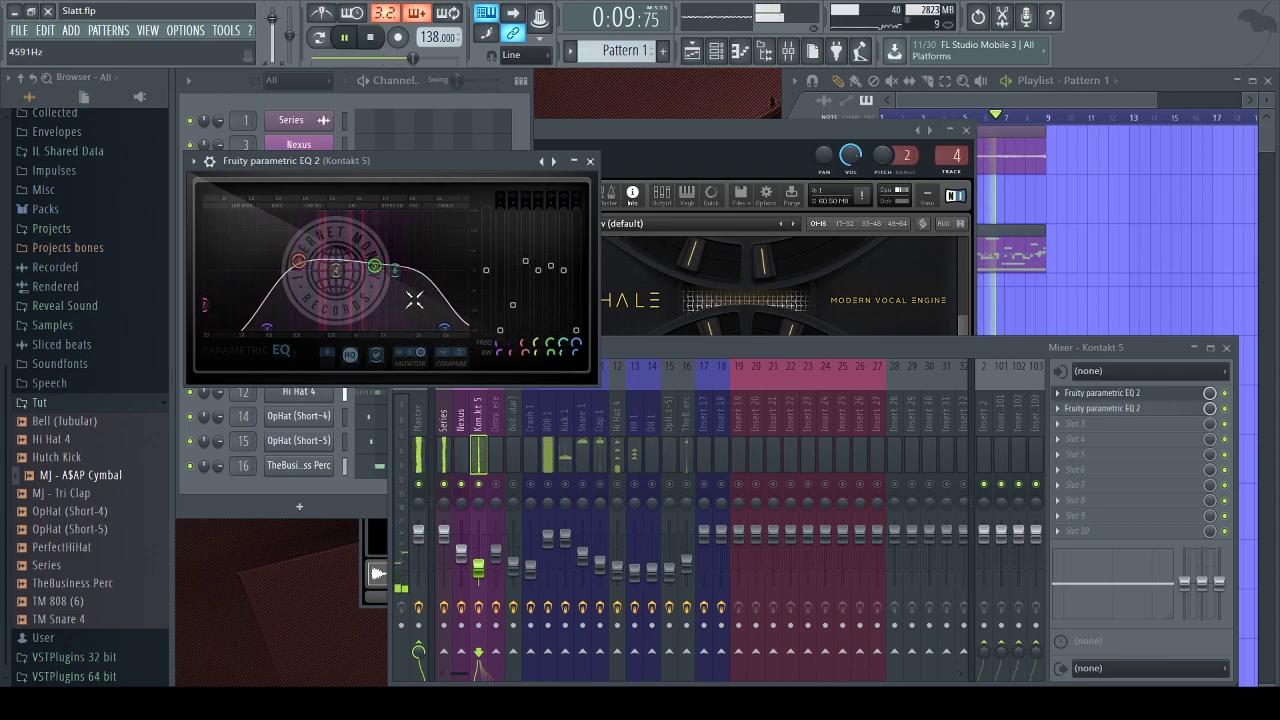
Roll off the lows and highs in Kontakt 5's second Fruity parametric EQ 2, and close both EQs and the instrument window
click(1108, 409)
drag(855, 282, 847, 326)
drag(665, 270, 640, 281)
click(590, 161)
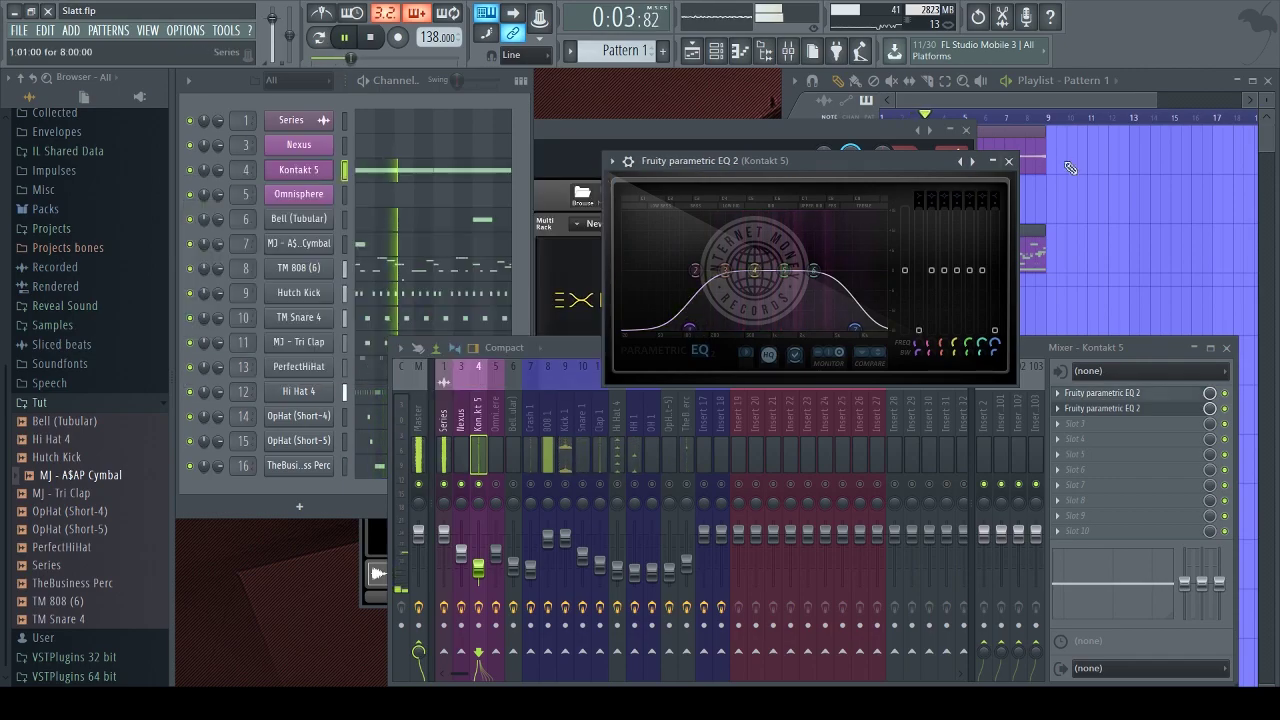
click(1008, 161)
click(966, 130)
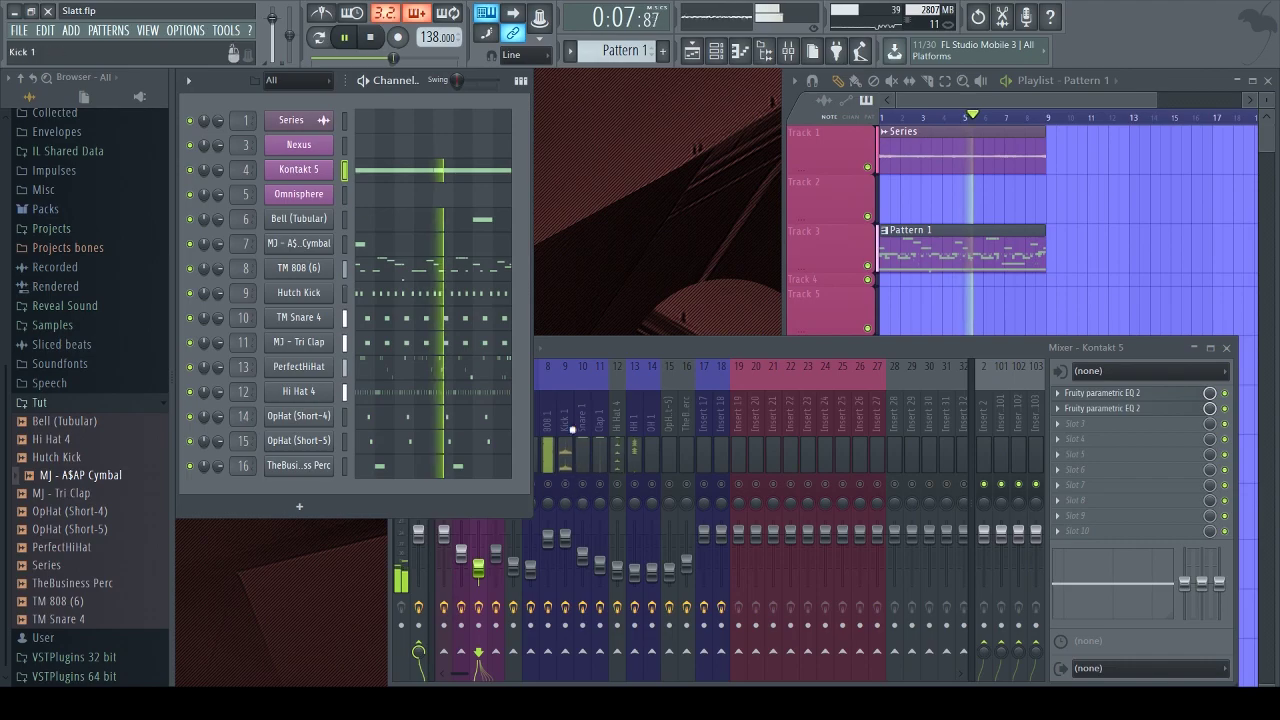
Unsolo the Kontakt 5 mixer track to hear the full beat from the start, and save the project
click(485, 510)
key(space)
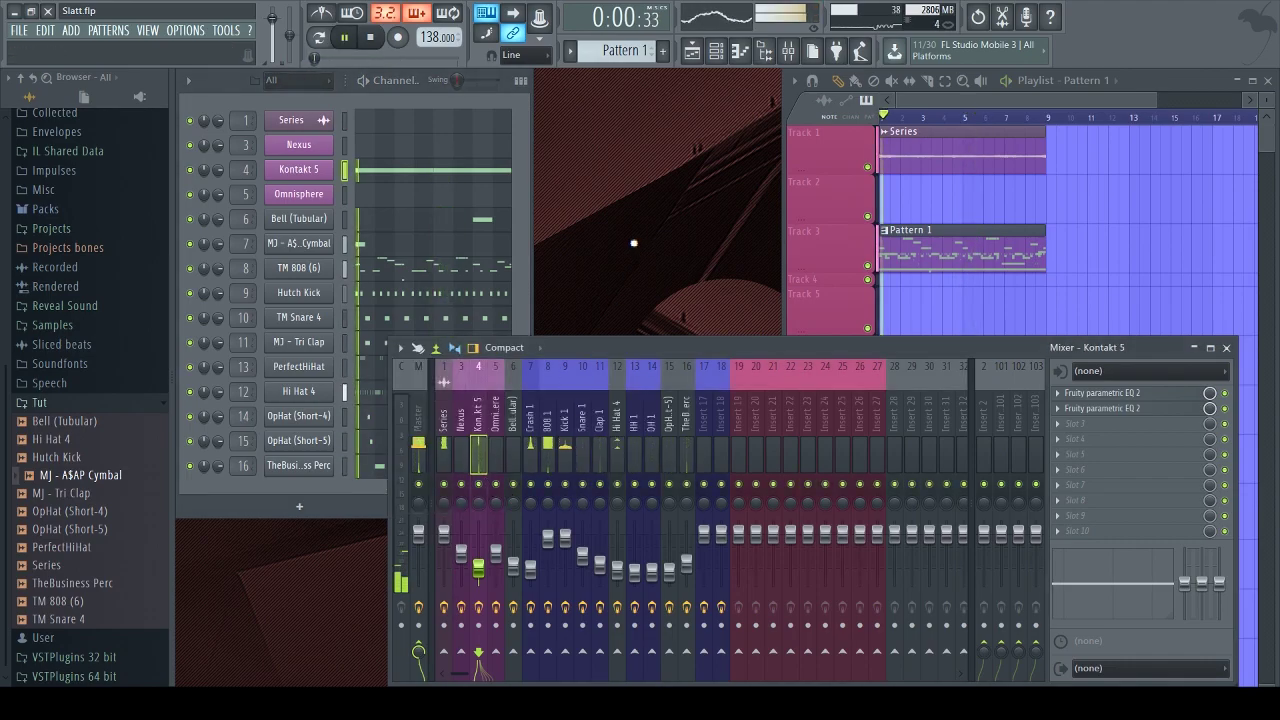
key(F6)
key(ctrl+s)
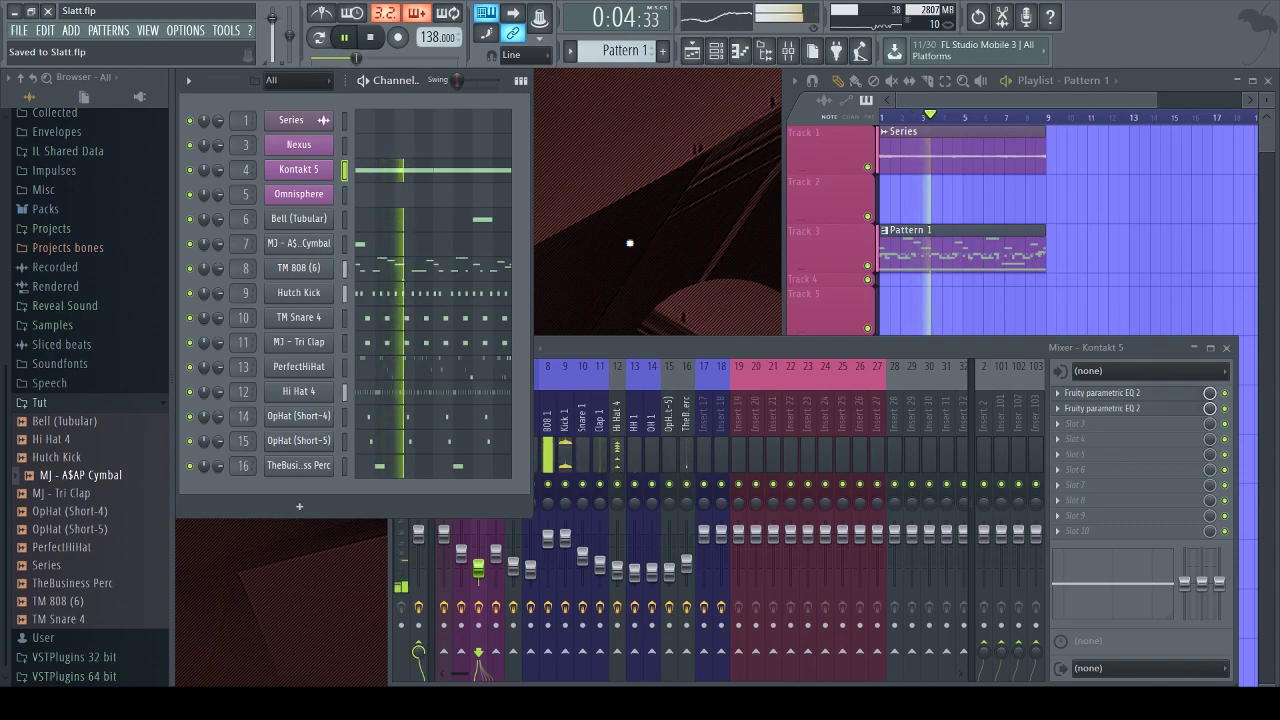
Raise the Kontakt 5 mixer fader slightly during playback, and save the project before stopping
click(486, 580)
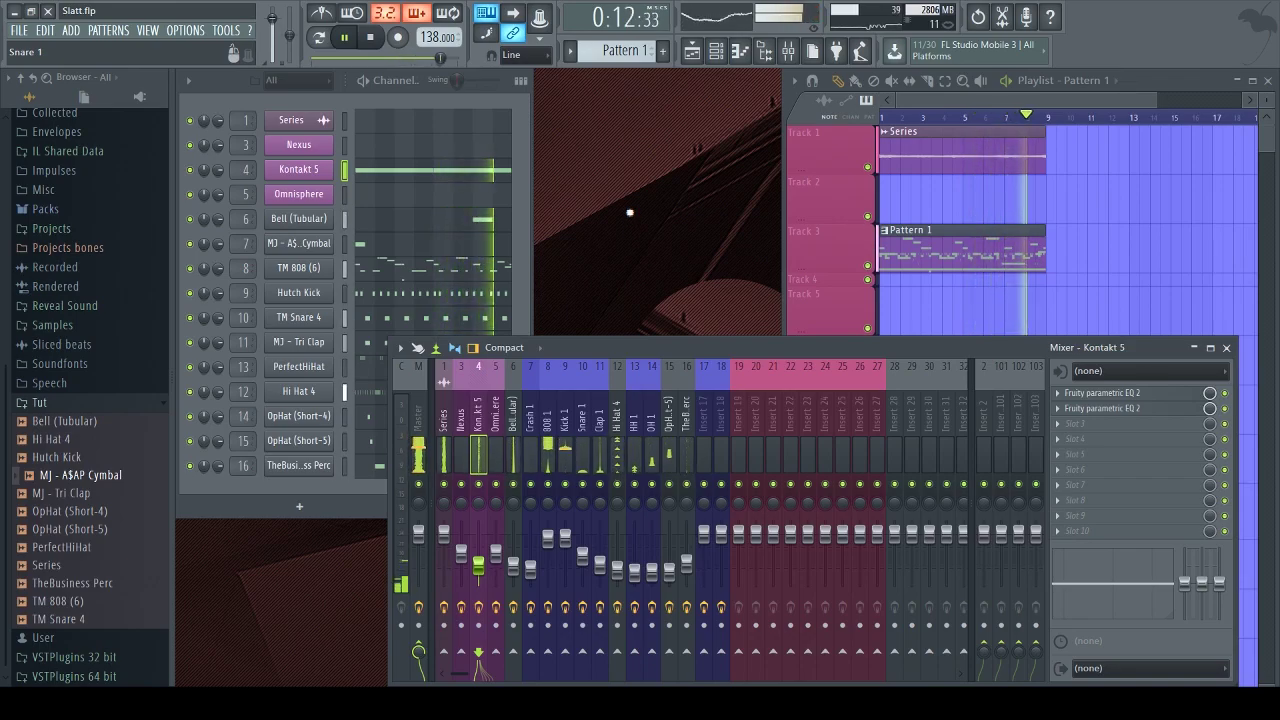
key(F6)
key(ctrl+s)
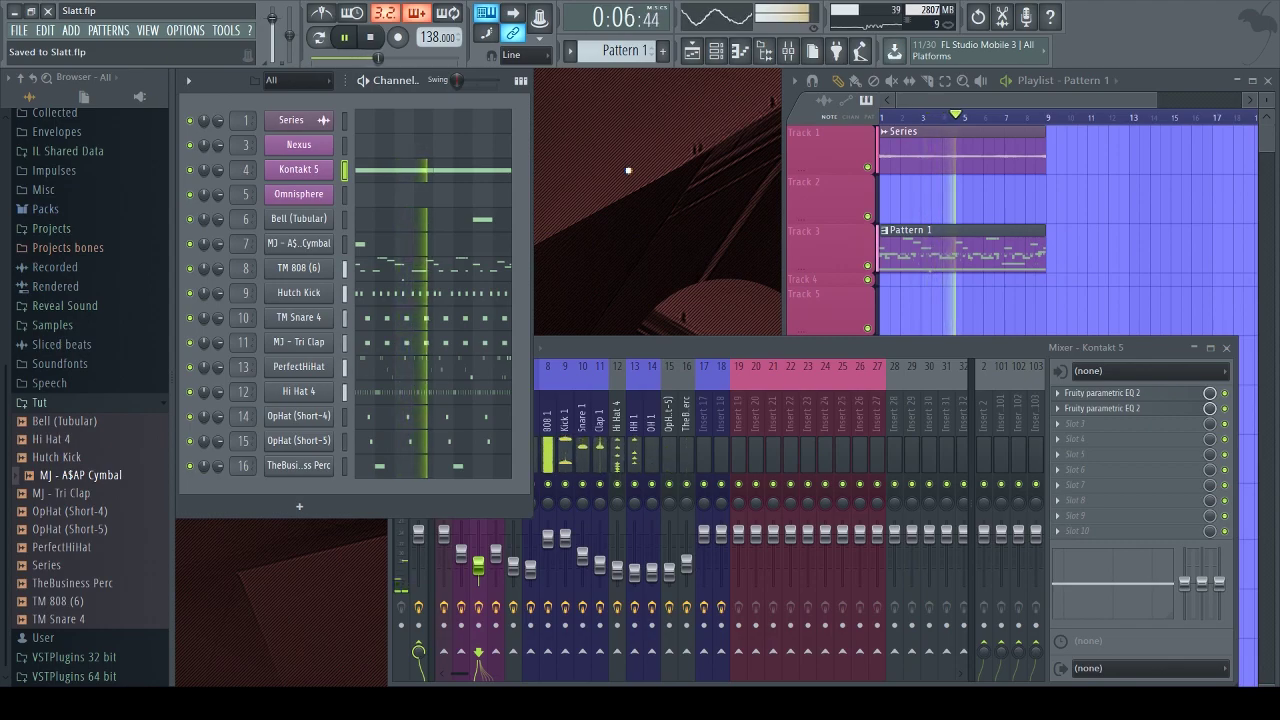
key(space)
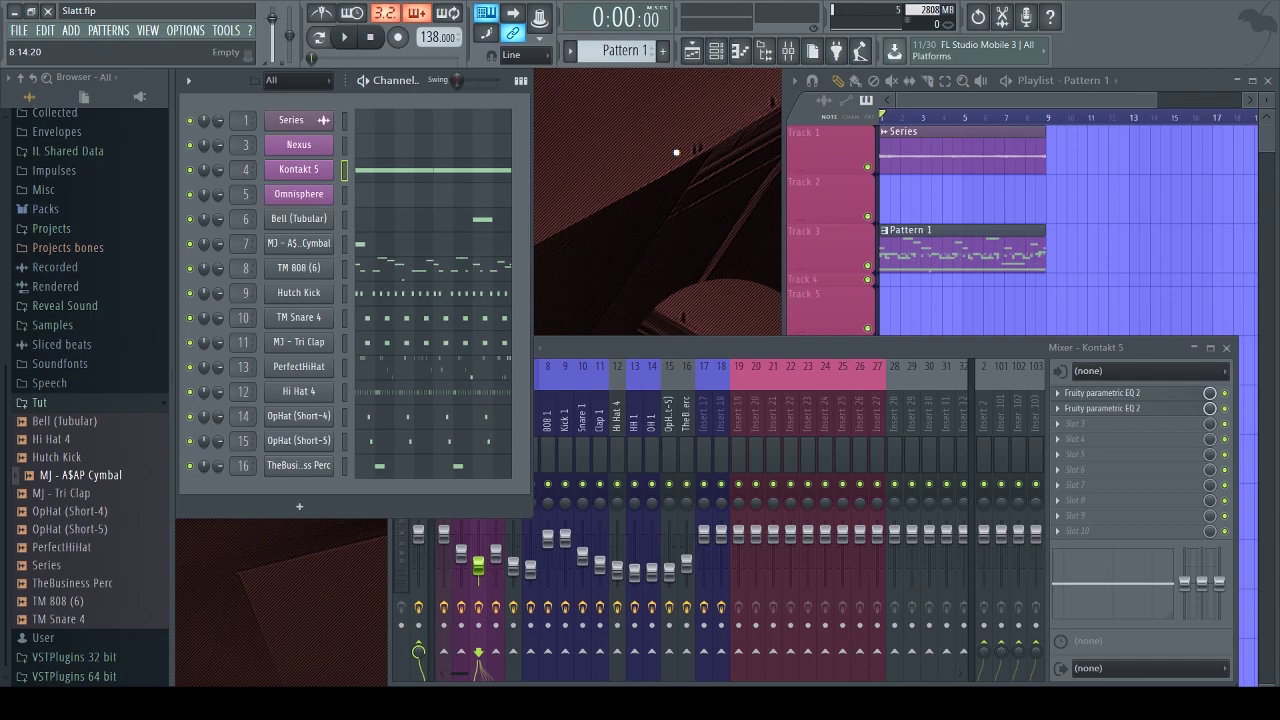
Open the Nexus channel and load the preset PD pad or lead from the XP Bigtone Signature category while the beat plays
click(298, 146)
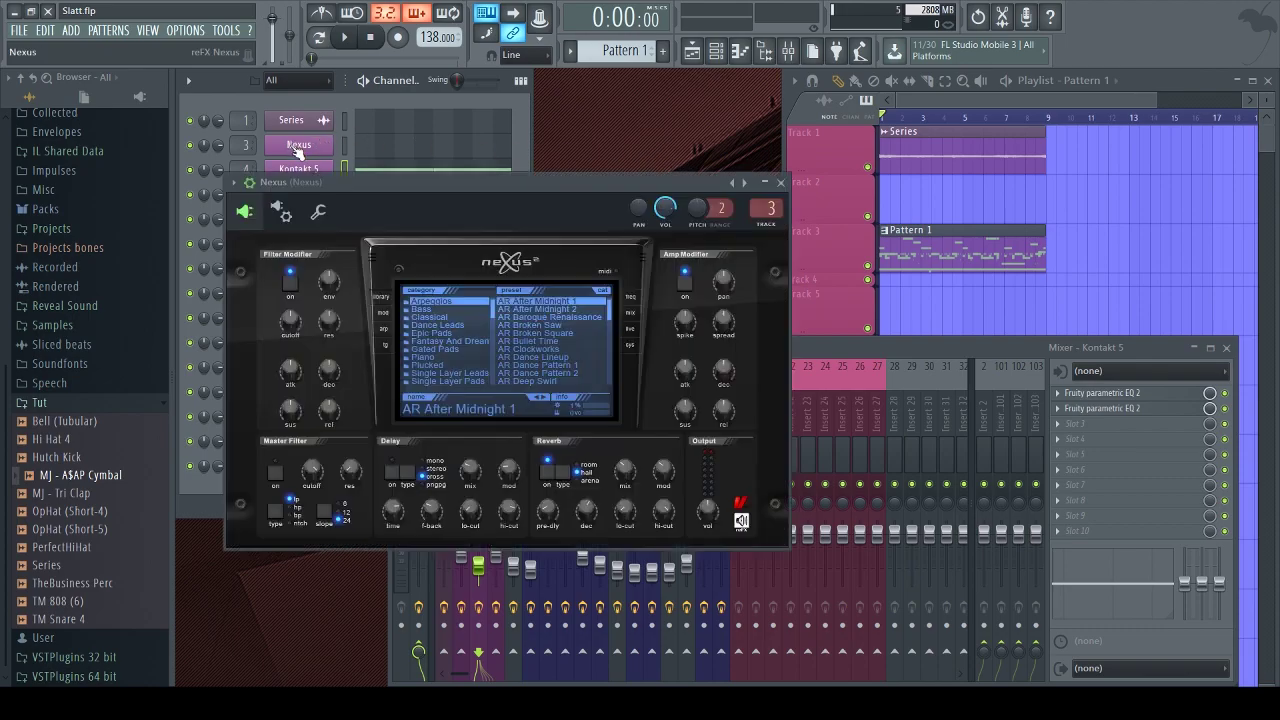
drag(483, 228, 643, 186)
scroll(613, 330, down, 5)
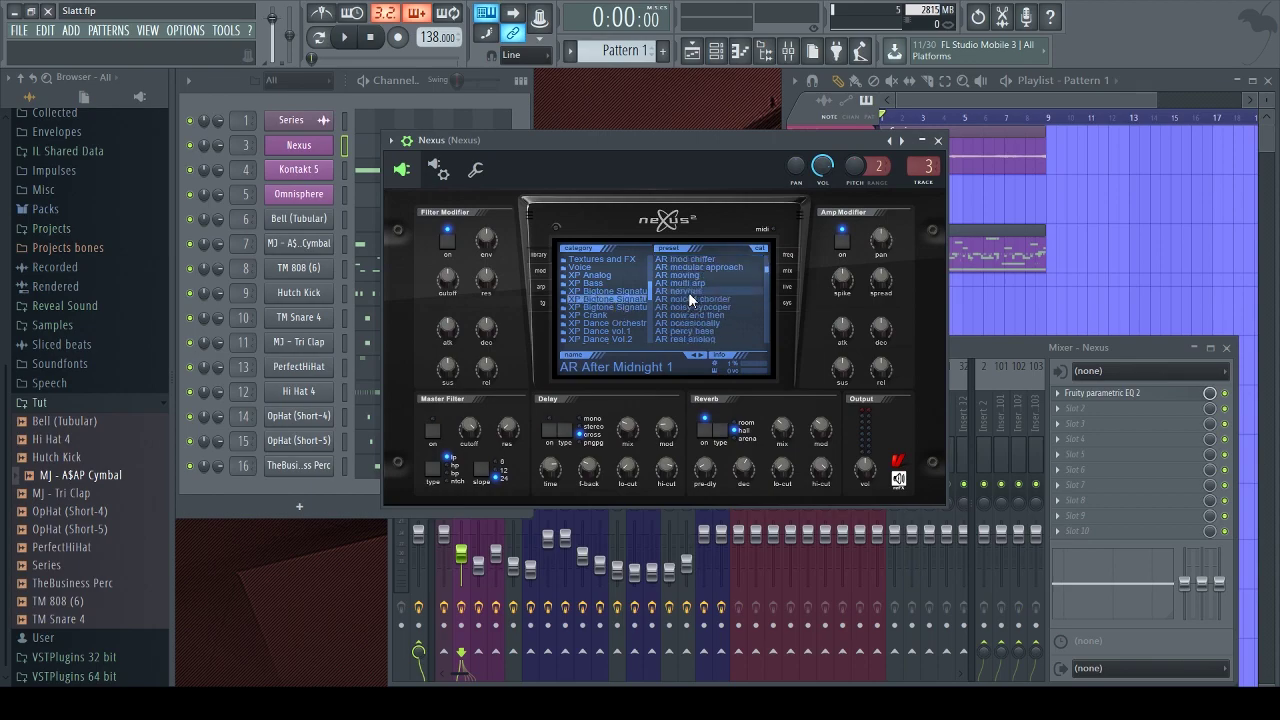
scroll(688, 290, down, 10)
scroll(688, 280, down, 5)
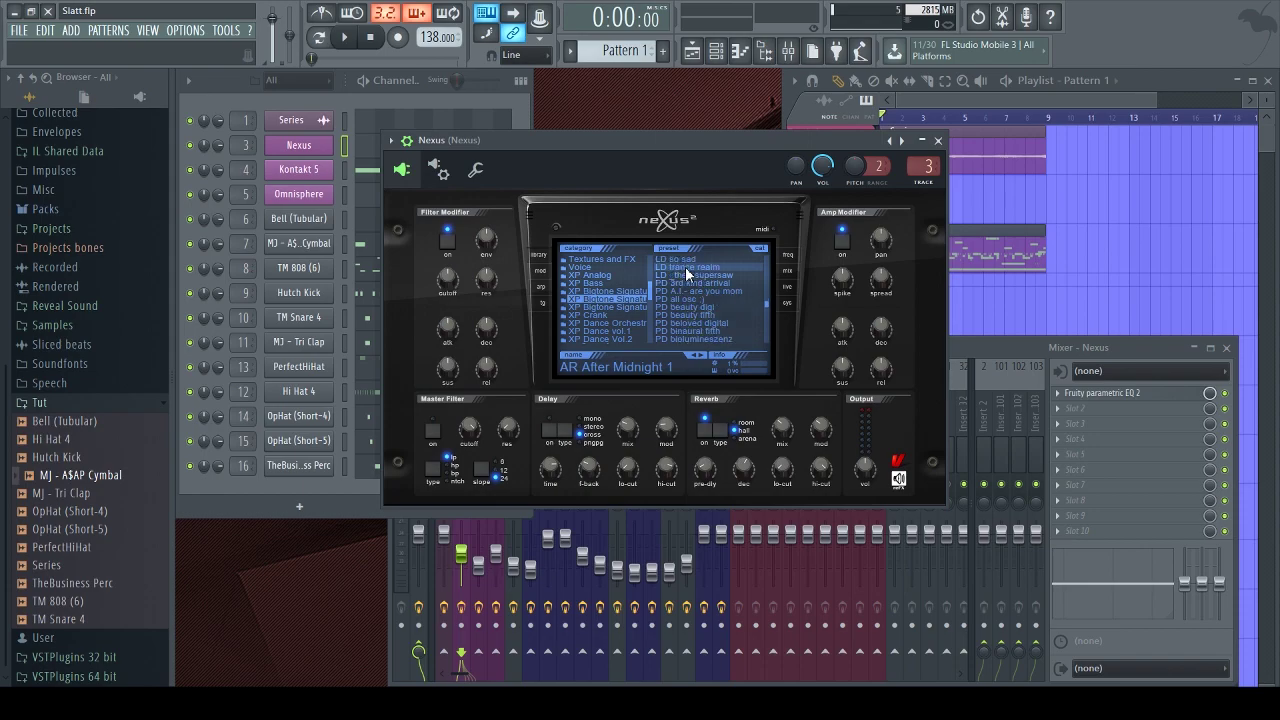
scroll(690, 270, down, 8)
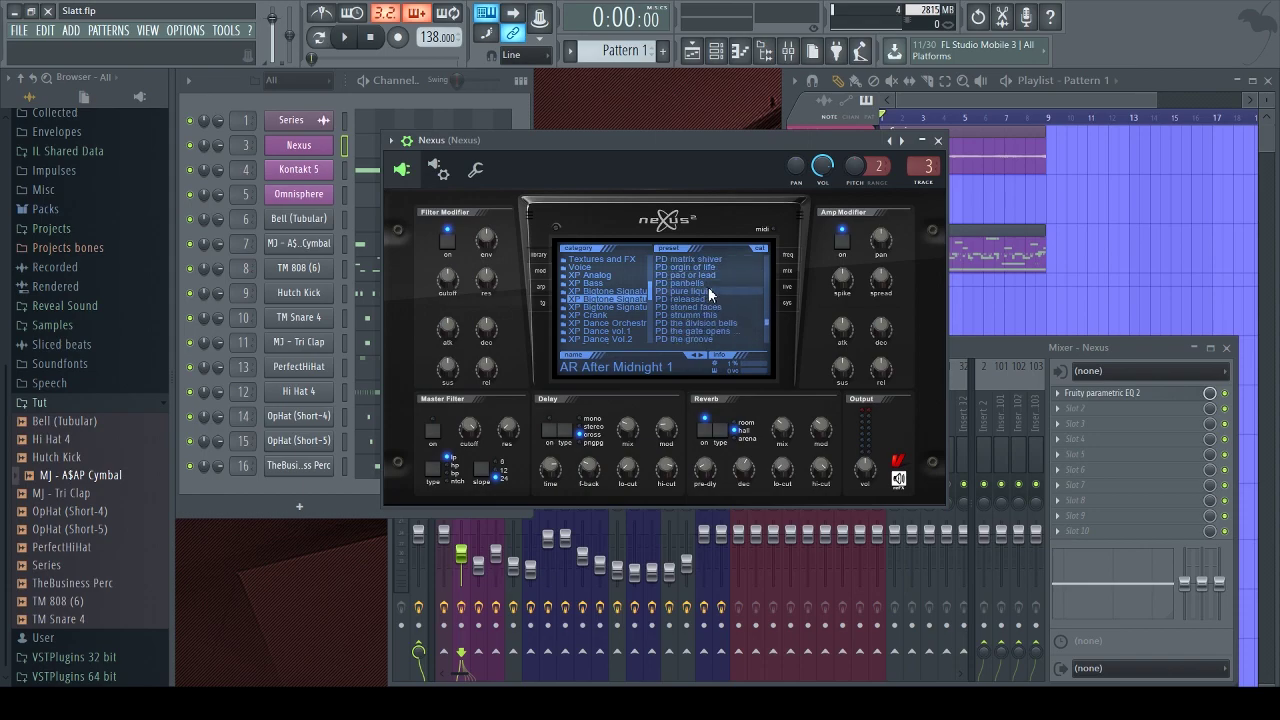
key(space)
click(707, 276)
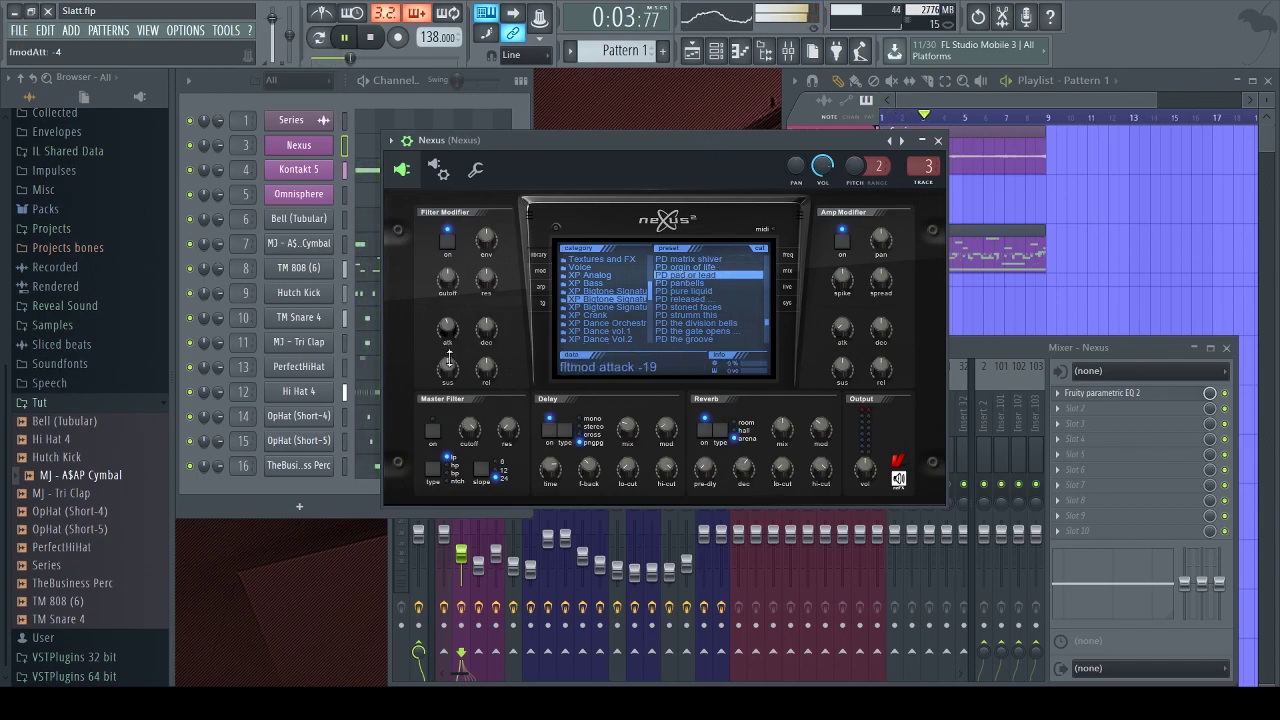
Lower the mixer fader of the TheBusiness Perc track to about -18.9 dB
click(980, 357)
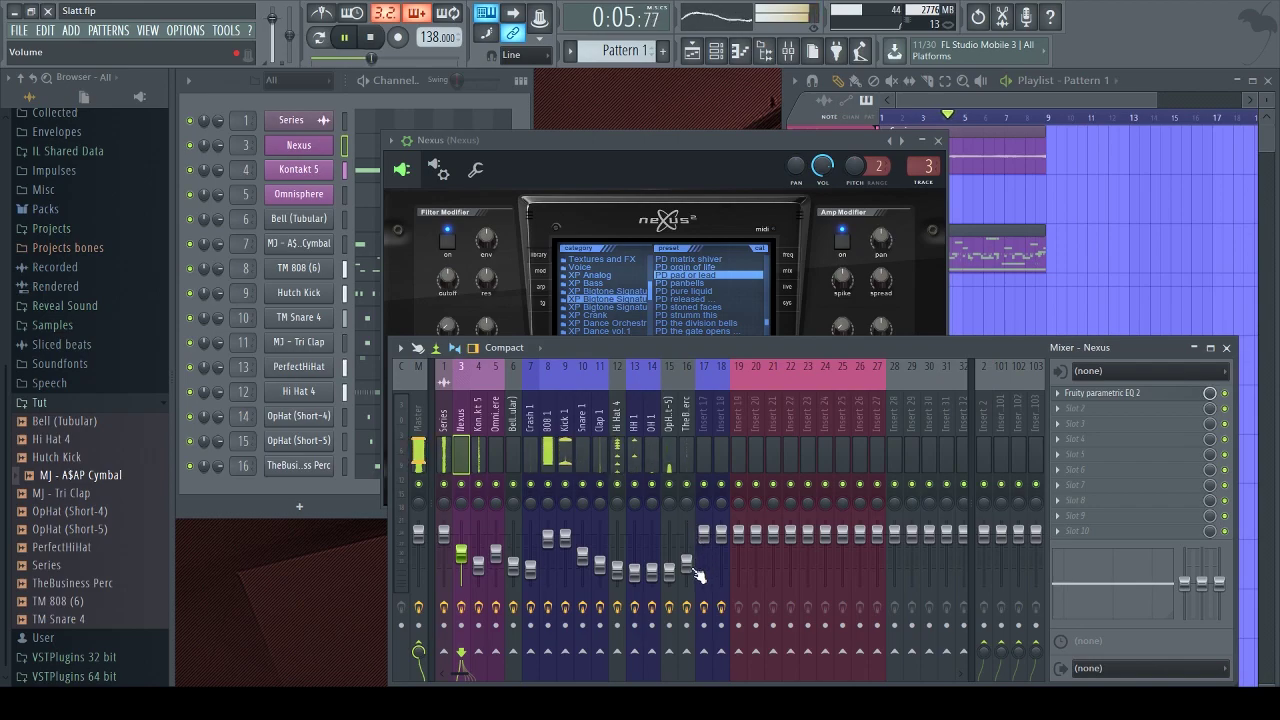
click(687, 565)
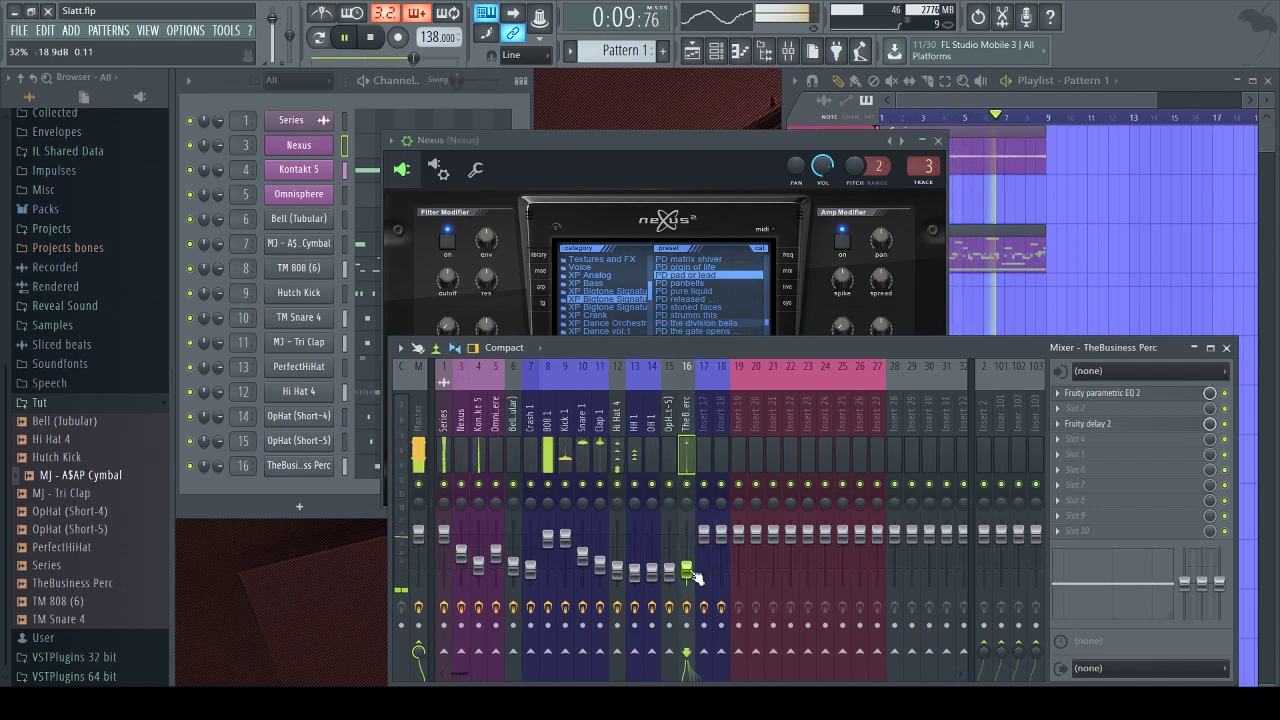
Open the Nexus piano roll and place a one-beat A#5 note at the start of bar 1
drag(665, 137, 816, 137)
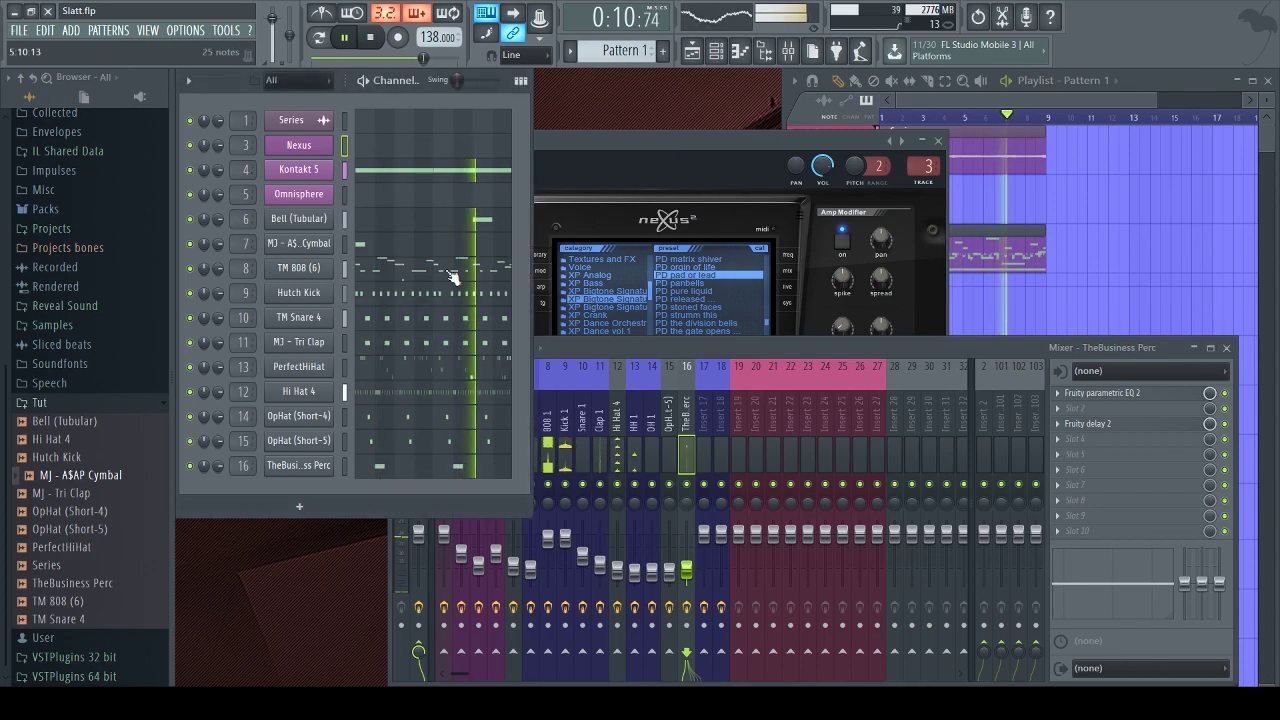
click(383, 152)
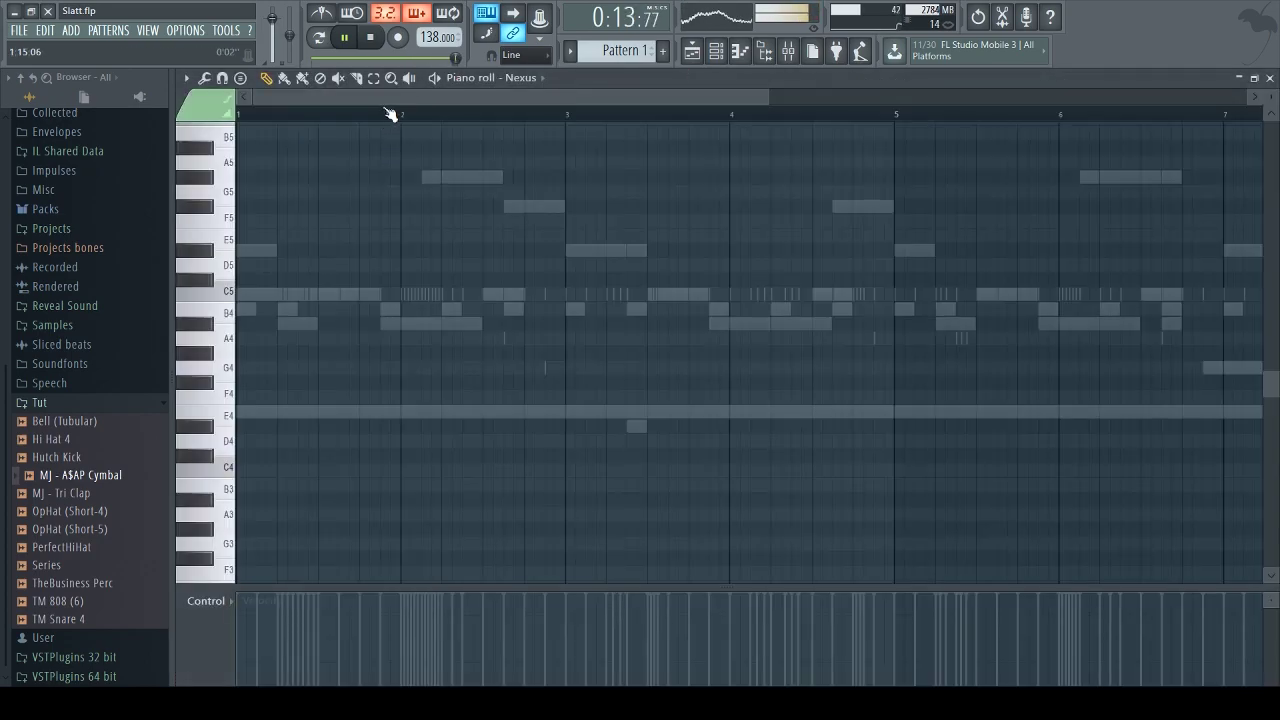
scroll(390, 113, down, 3)
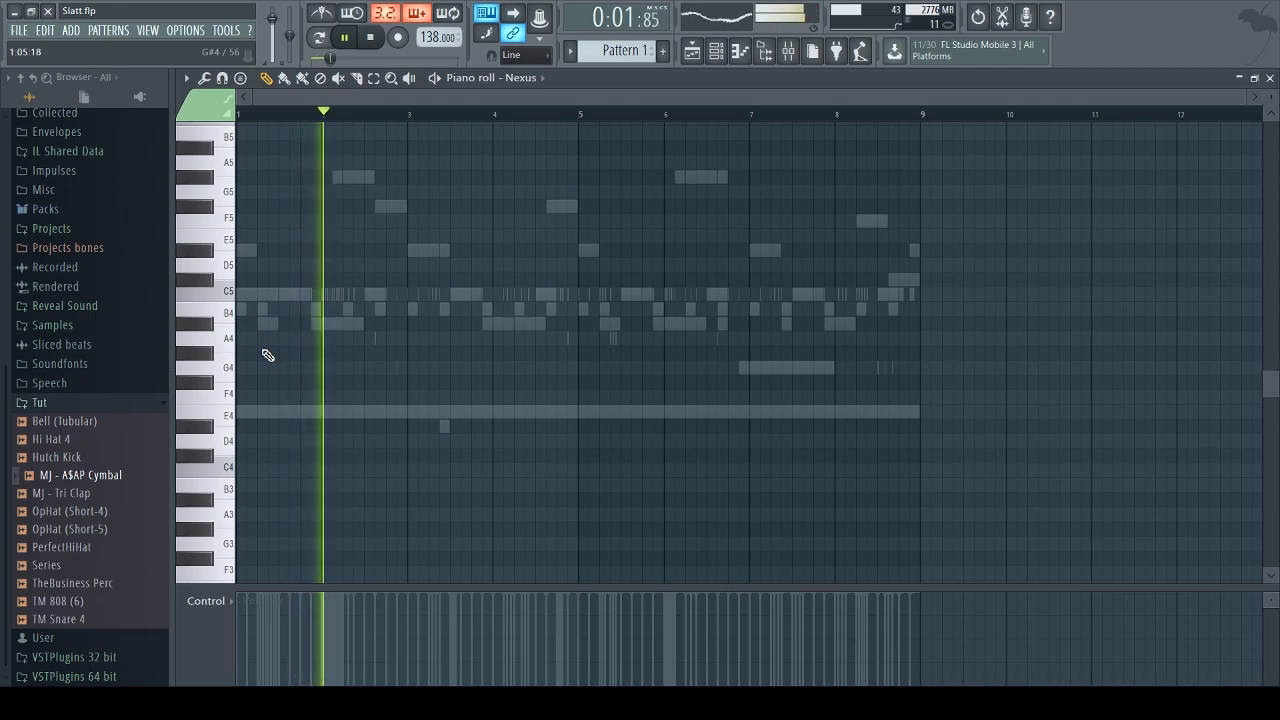
scroll(263, 354, up, 2)
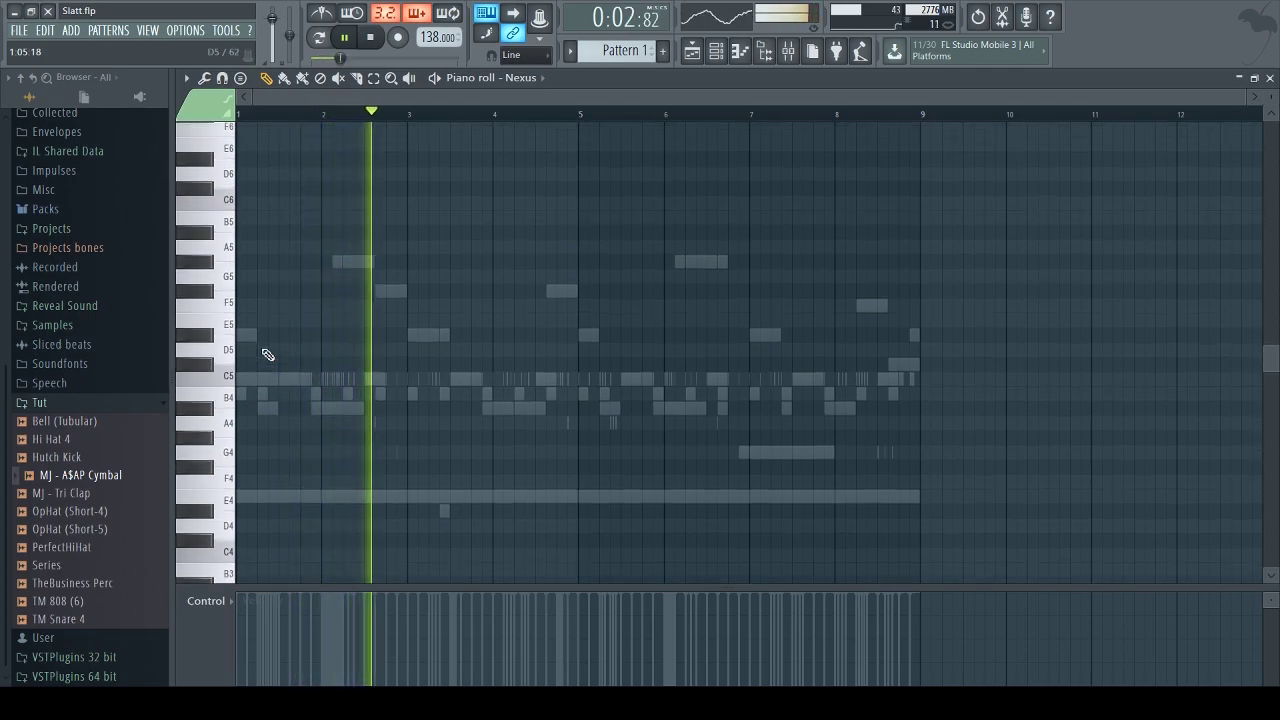
click(259, 238)
drag(591, 240, 272, 273)
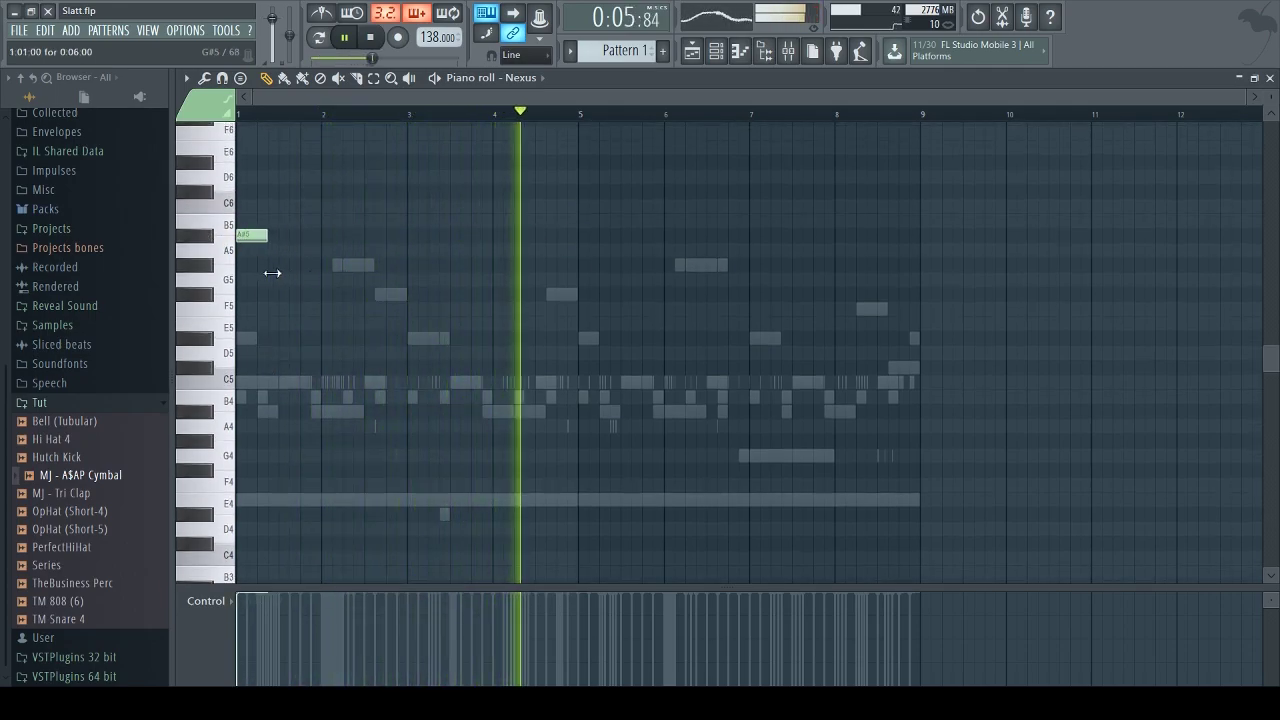
scroll(285, 288, up, 3)
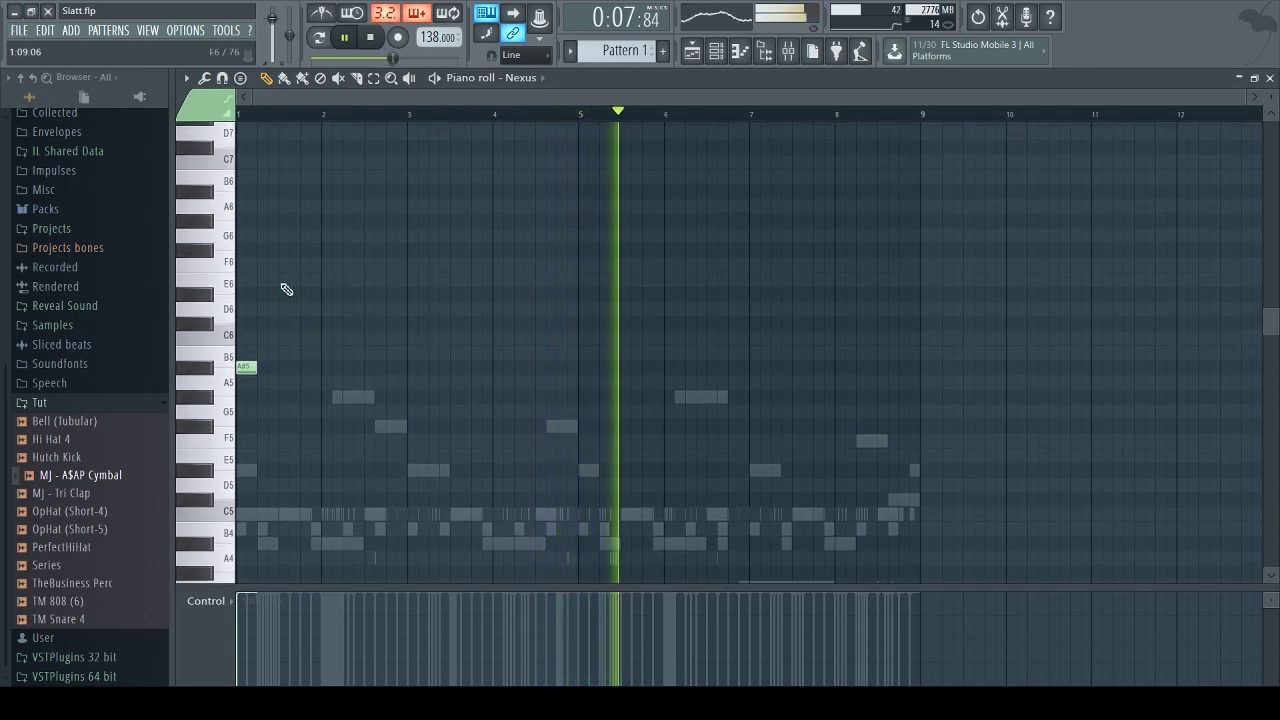
Add one-beat A#6 and D#6 notes on beats two and three of bar 1, and audition the melody
click(265, 191)
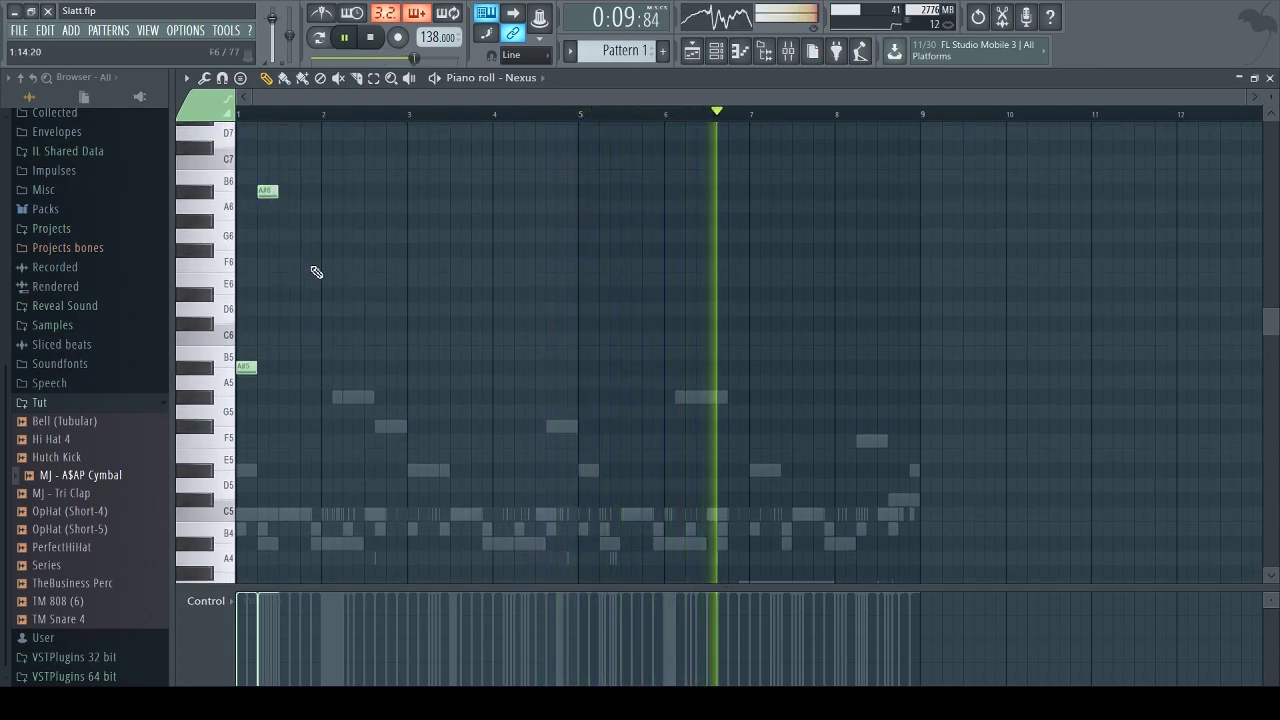
click(286, 293)
key(space)
key(space)
key(space)
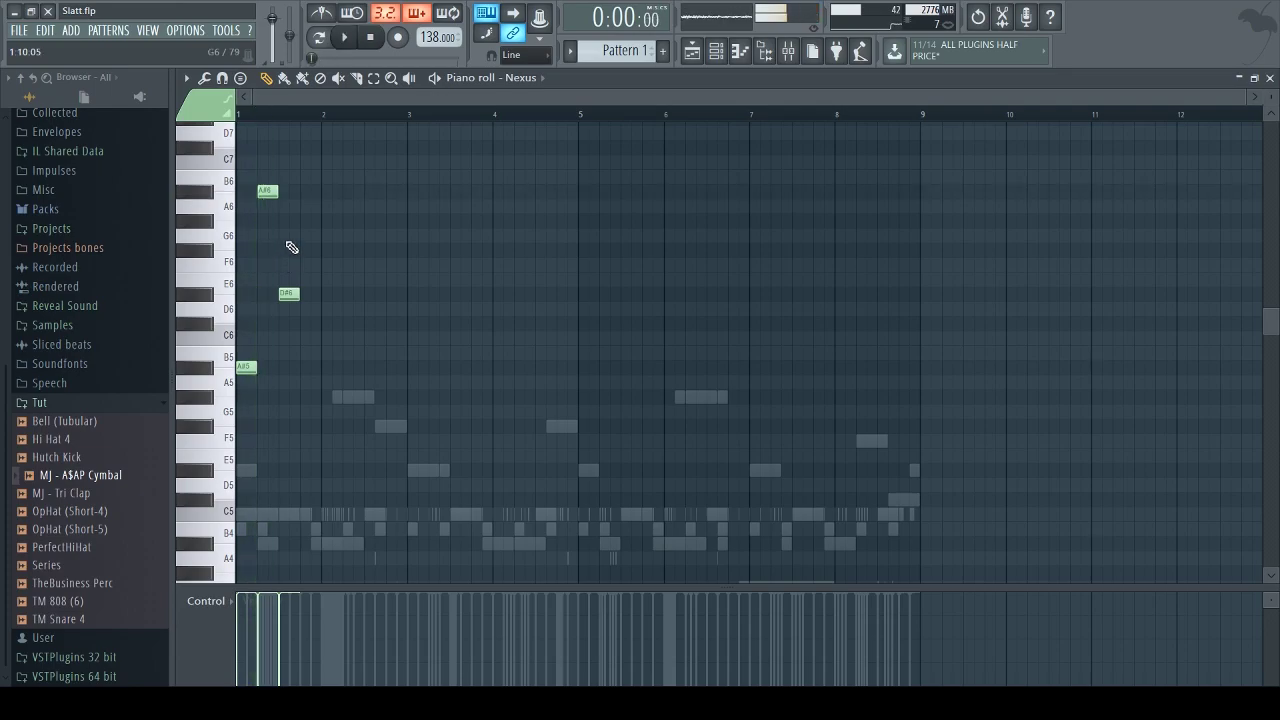
key(space)
key(space)
key(space)
Add an F6 note on beat four of bar 1 and a B5 note on the first beat of bar 2, auditioning each
click(304, 266)
key(space)
click(325, 352)
key(space)
key(space)
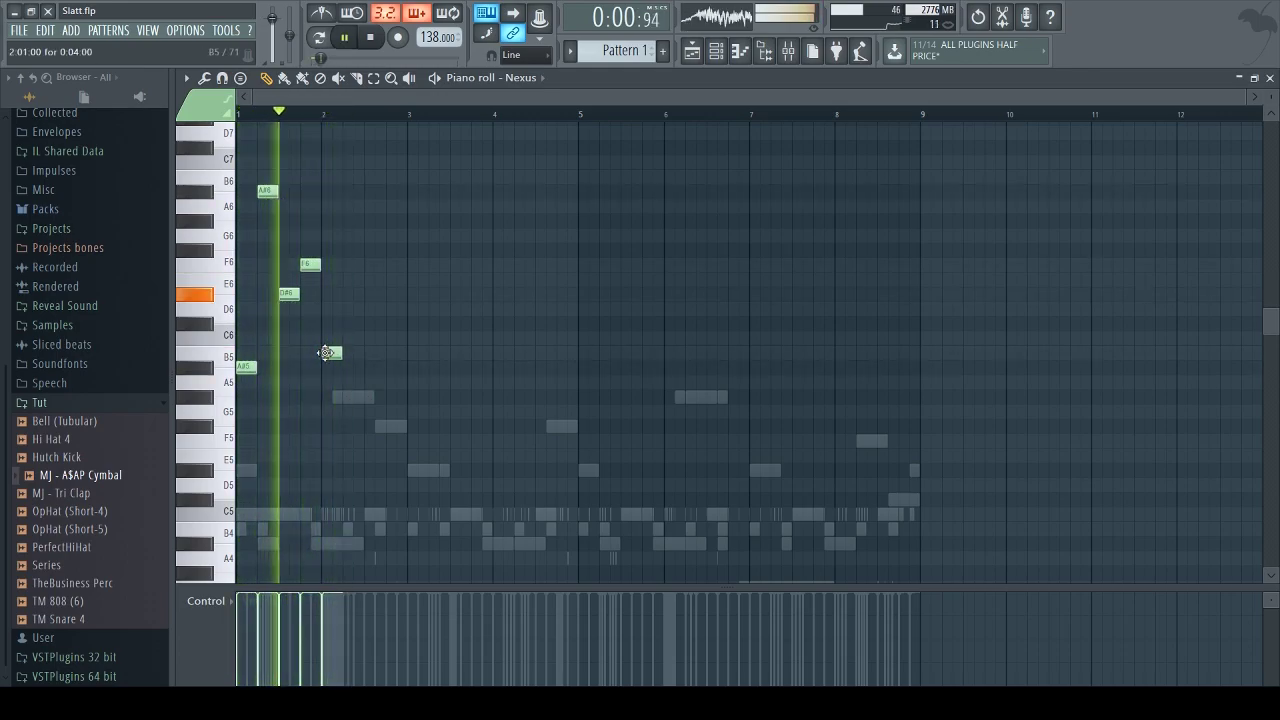
Replace the trial F6 on beat two of bar 2 with F#6, and add an F6 on beat three, auditioning from bar 2
key(space)
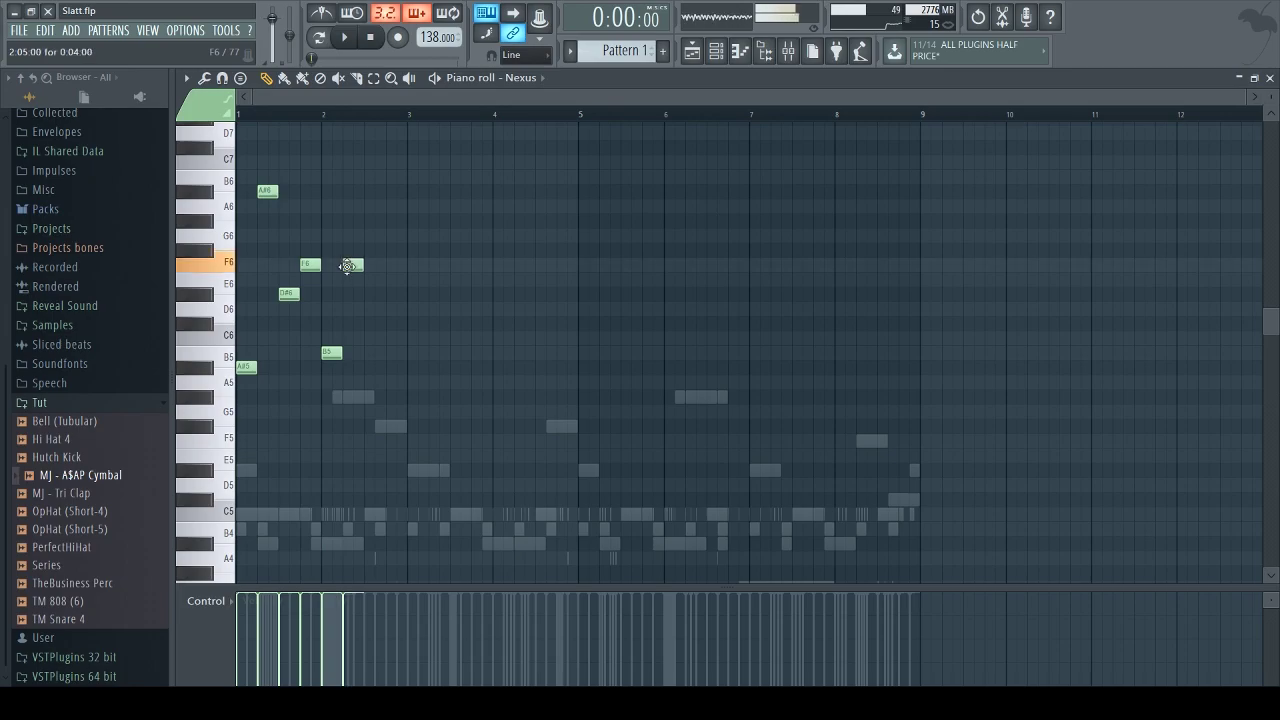
key(space)
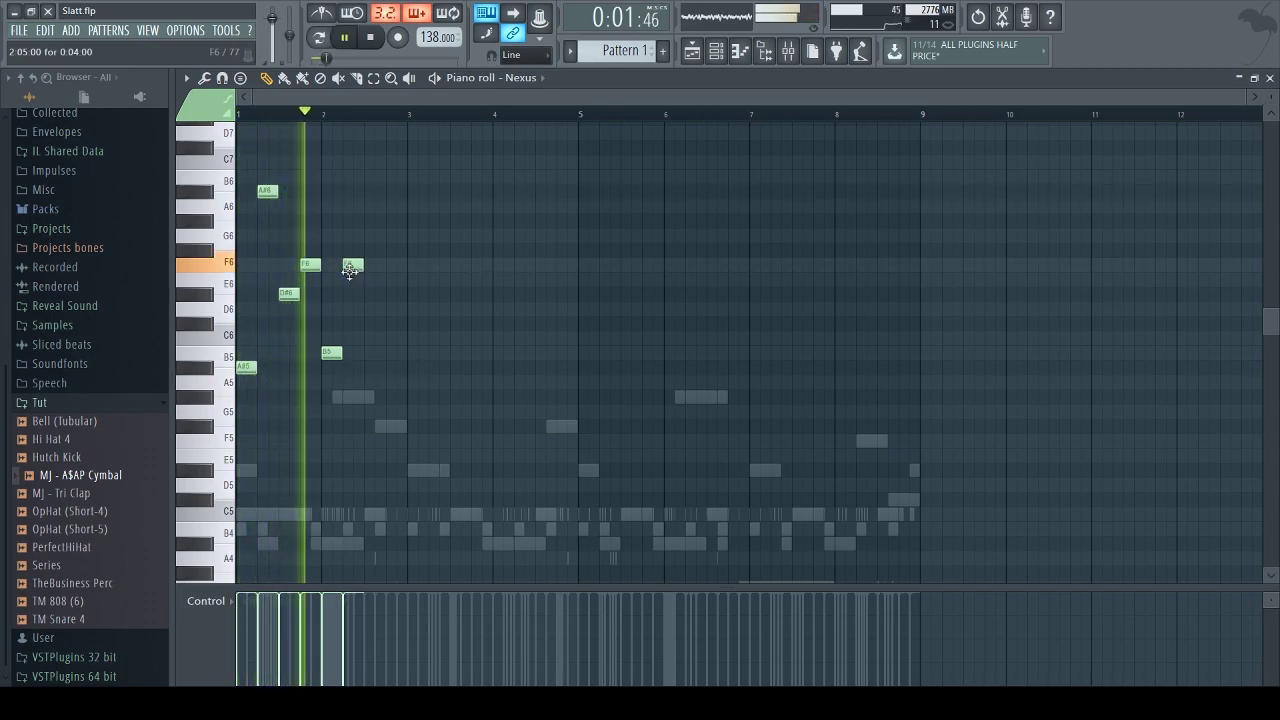
right_click(350, 272)
click(350, 250)
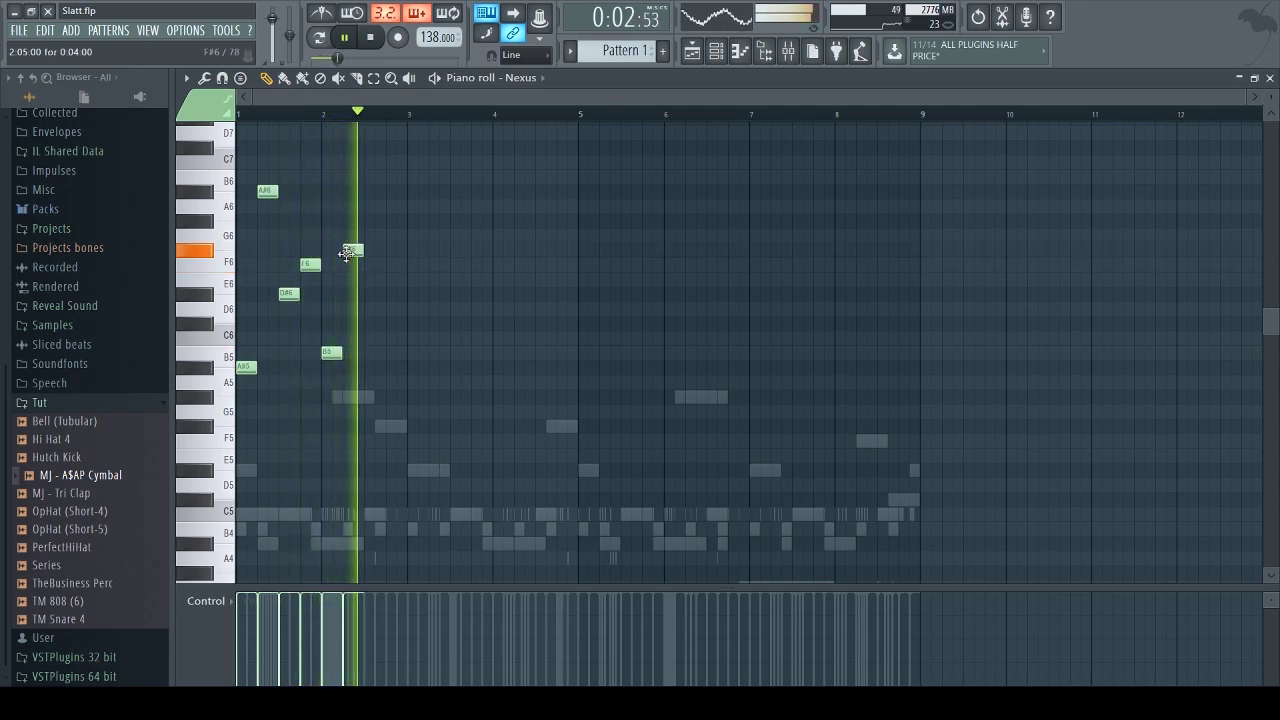
key(space)
click(322, 114)
key(space)
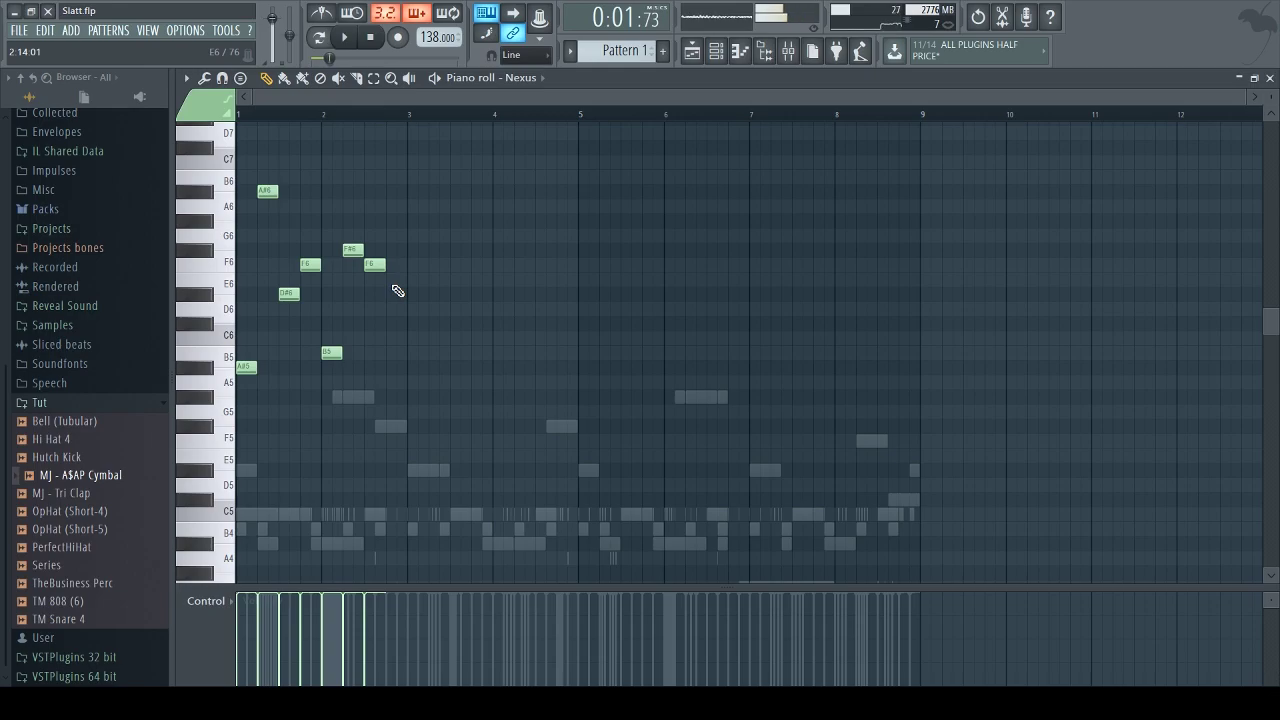
Place a G#6 note on beat four of bar 2, trying different pitches during playback
key(space)
key(space)
drag(391, 193, 391, 150)
key(space)
key(space)
key(space)
key(space)
drag(391, 150, 390, 225)
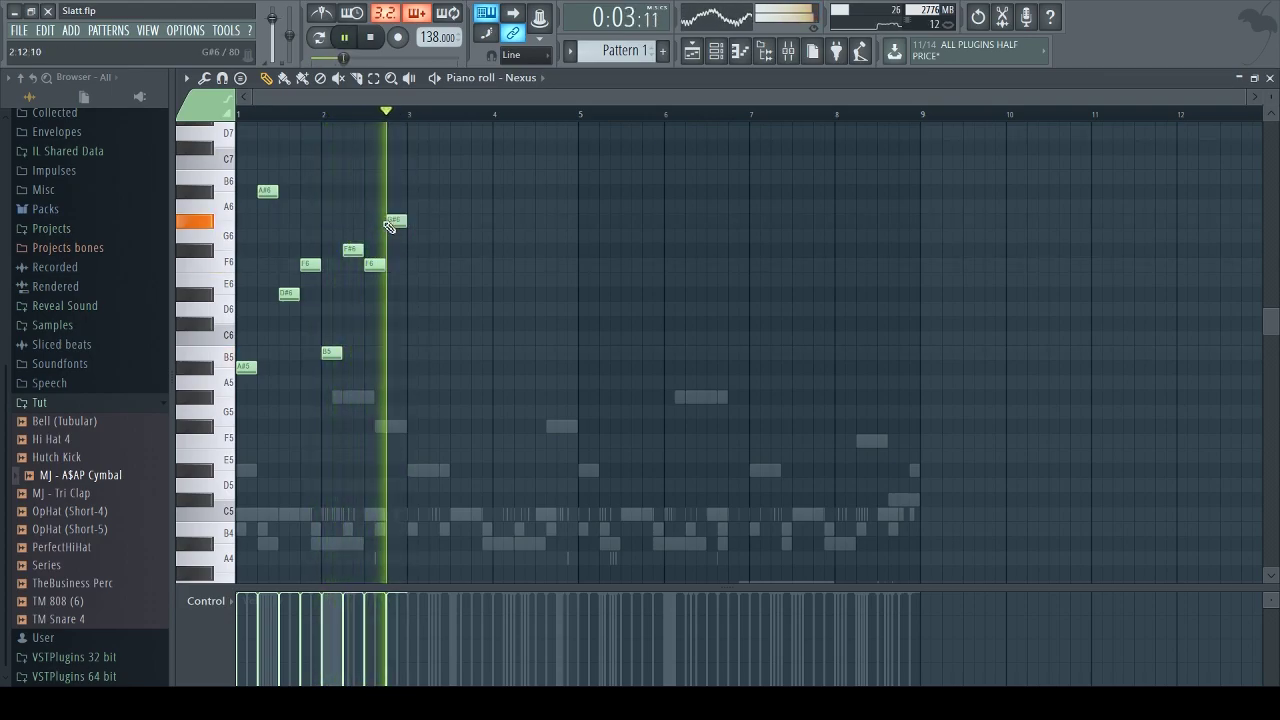
Change the note on beat three of bar 2 to D#6 and audition the bar
key(space)
key(space)
key(space)
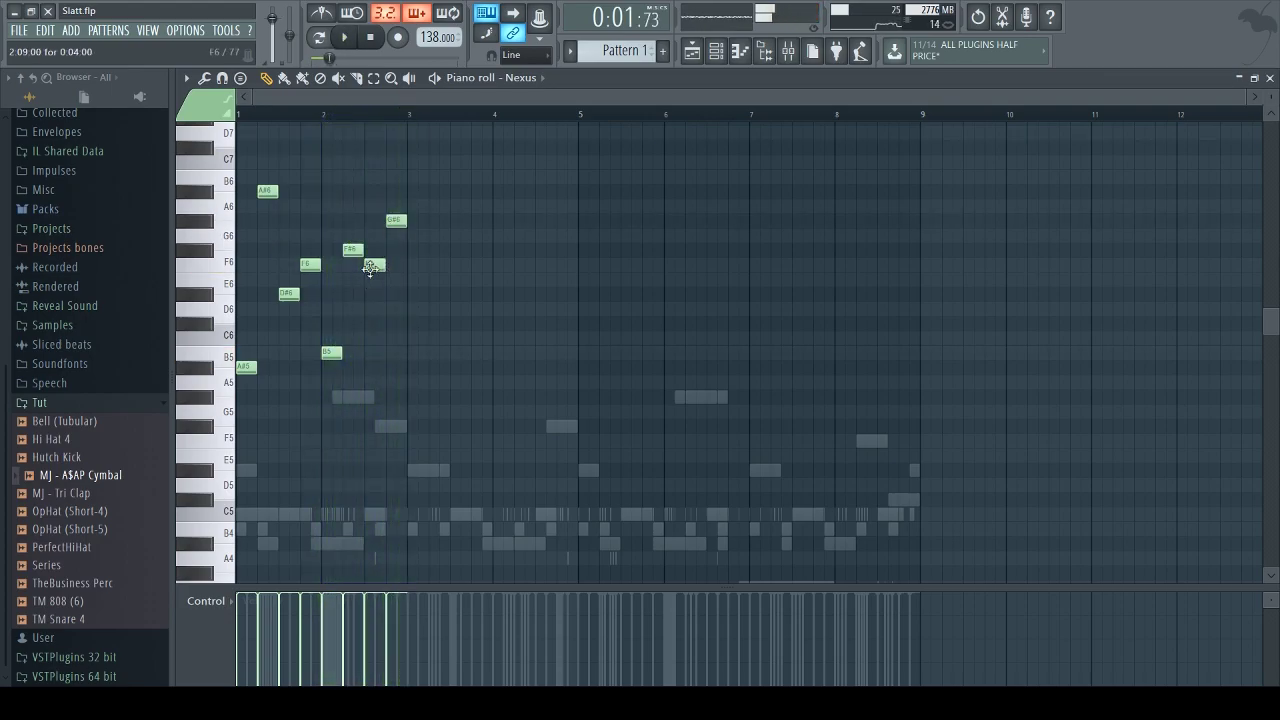
click(369, 292)
key(space)
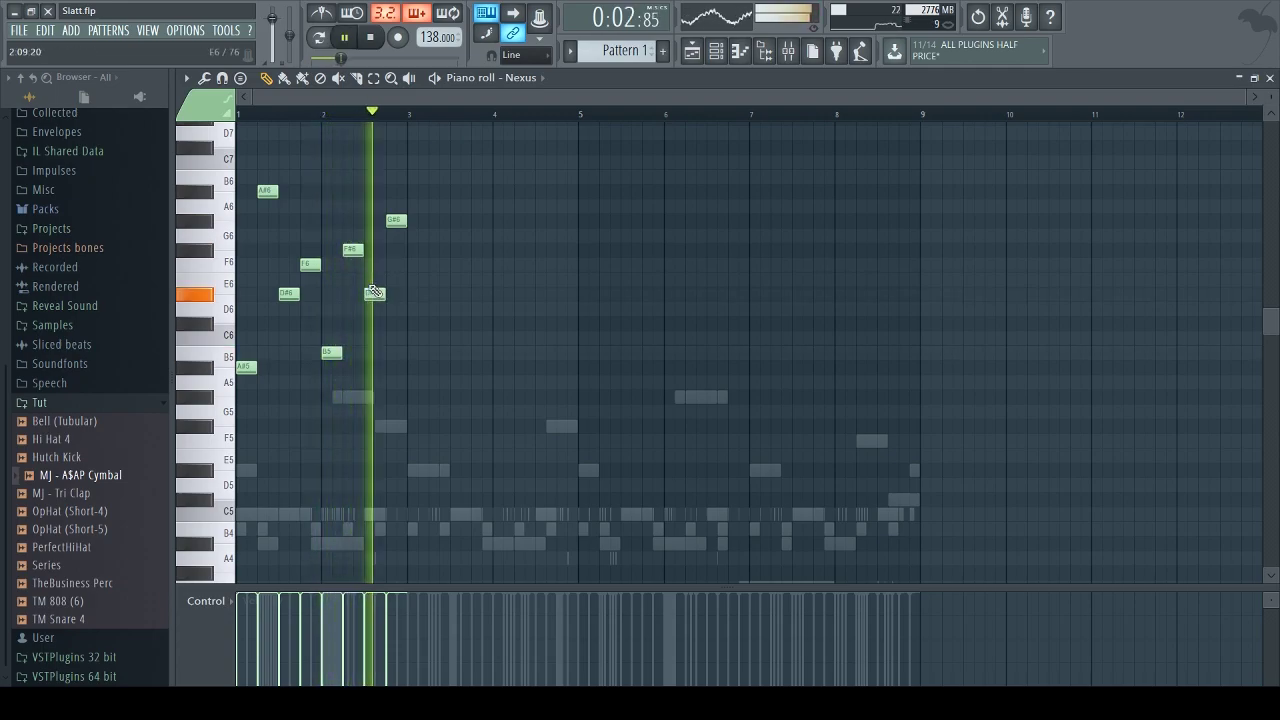
key(space)
key(space)
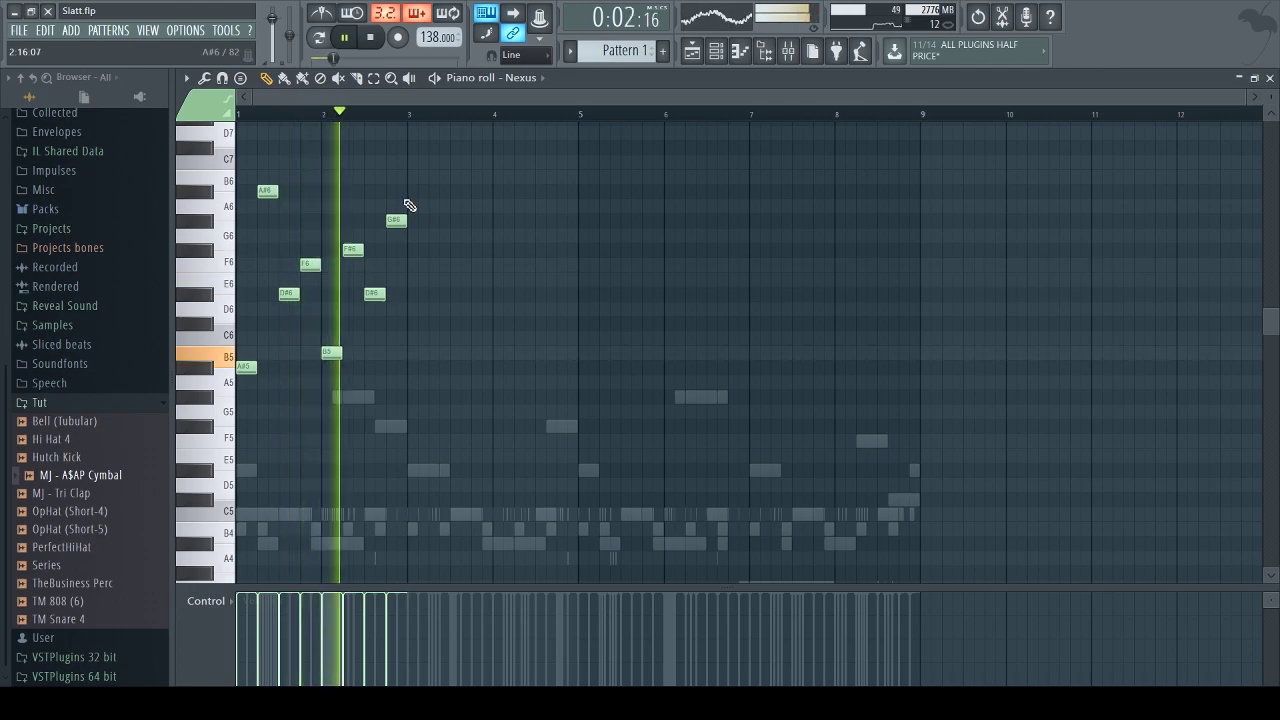
Duplicate the two-bar Nexus melody until it fills bars 1 to 8, and play it back
key(space)
key(ctrl+a)
key(ctrl+b)
key(space)
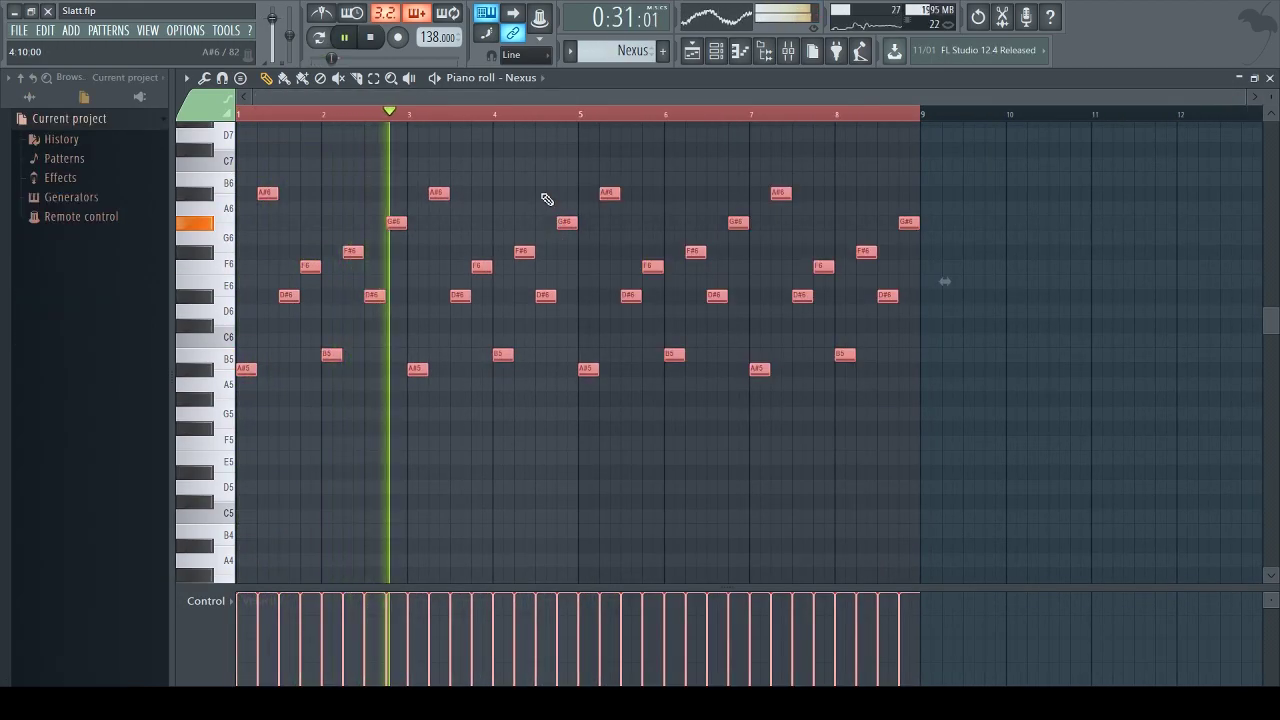
In the first Fruity parametric EQ 2 on the Nexus mixer track, cut the lows and highs and pull bands 2 and 3 down into the low end
key(F9)
click(1080, 391)
drag(547, 255, 577, 313)
drag(724, 255, 727, 311)
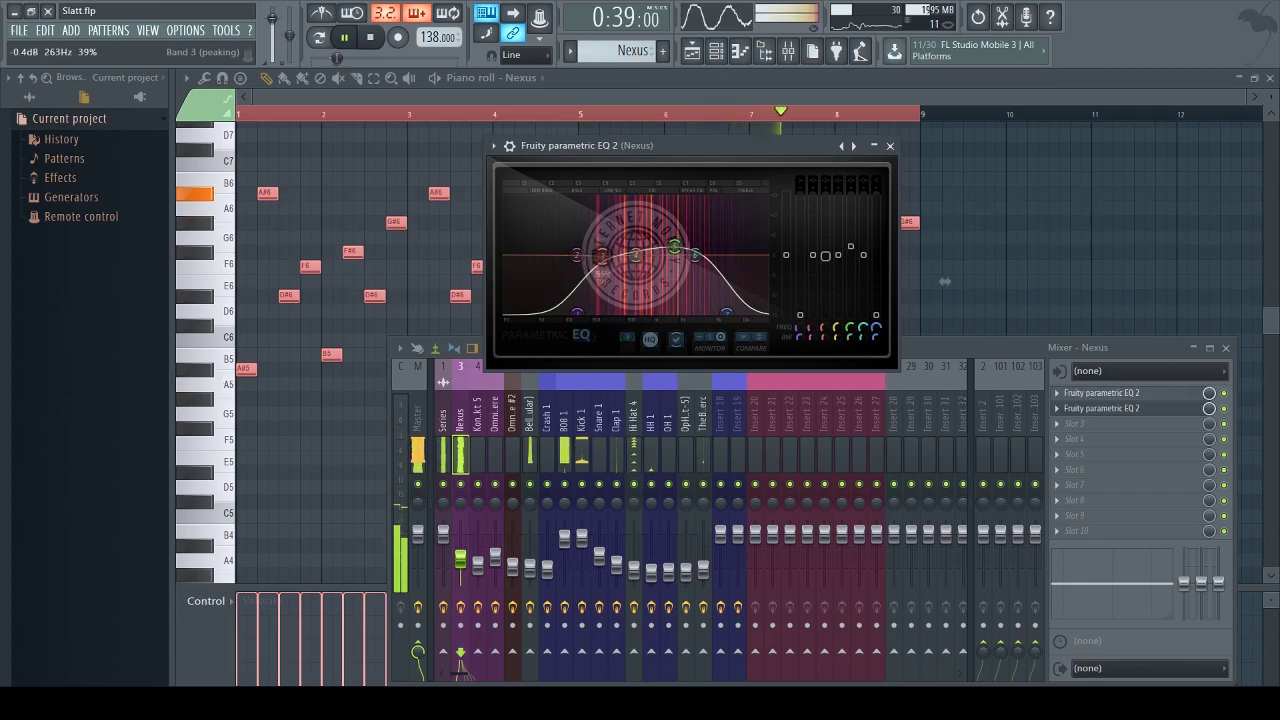
drag(567, 279, 525, 287)
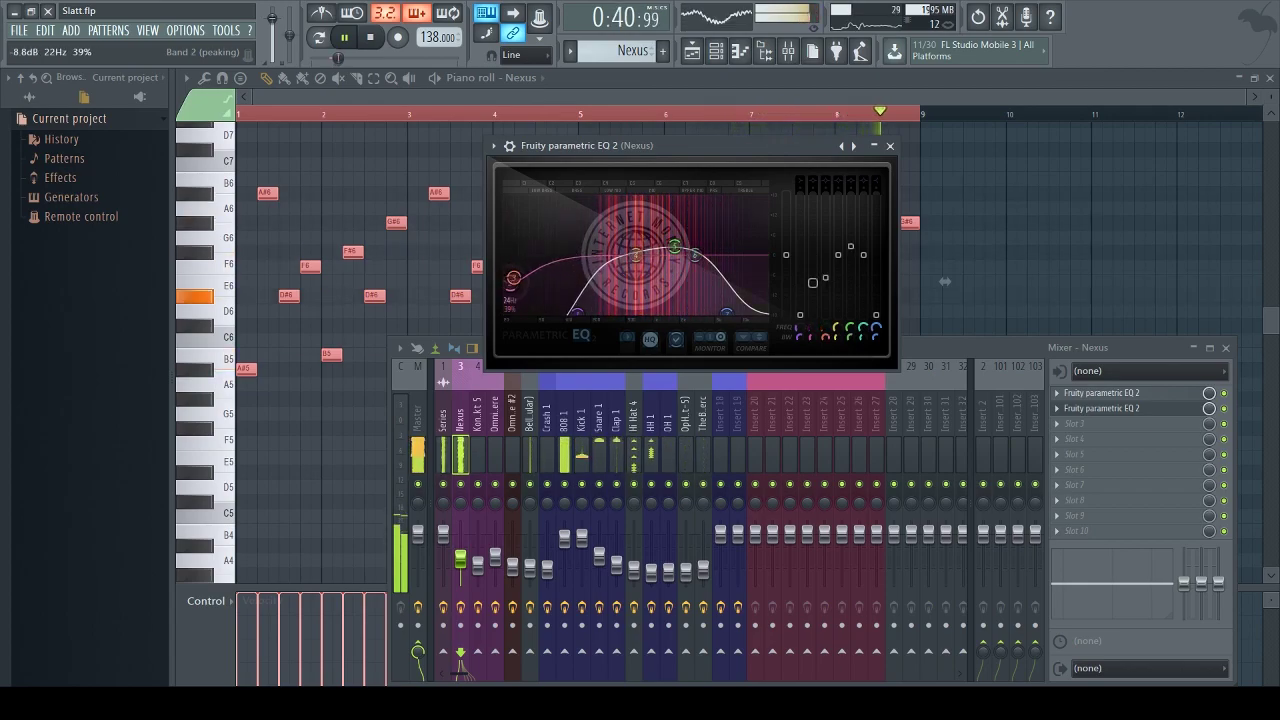
drag(637, 256, 541, 268)
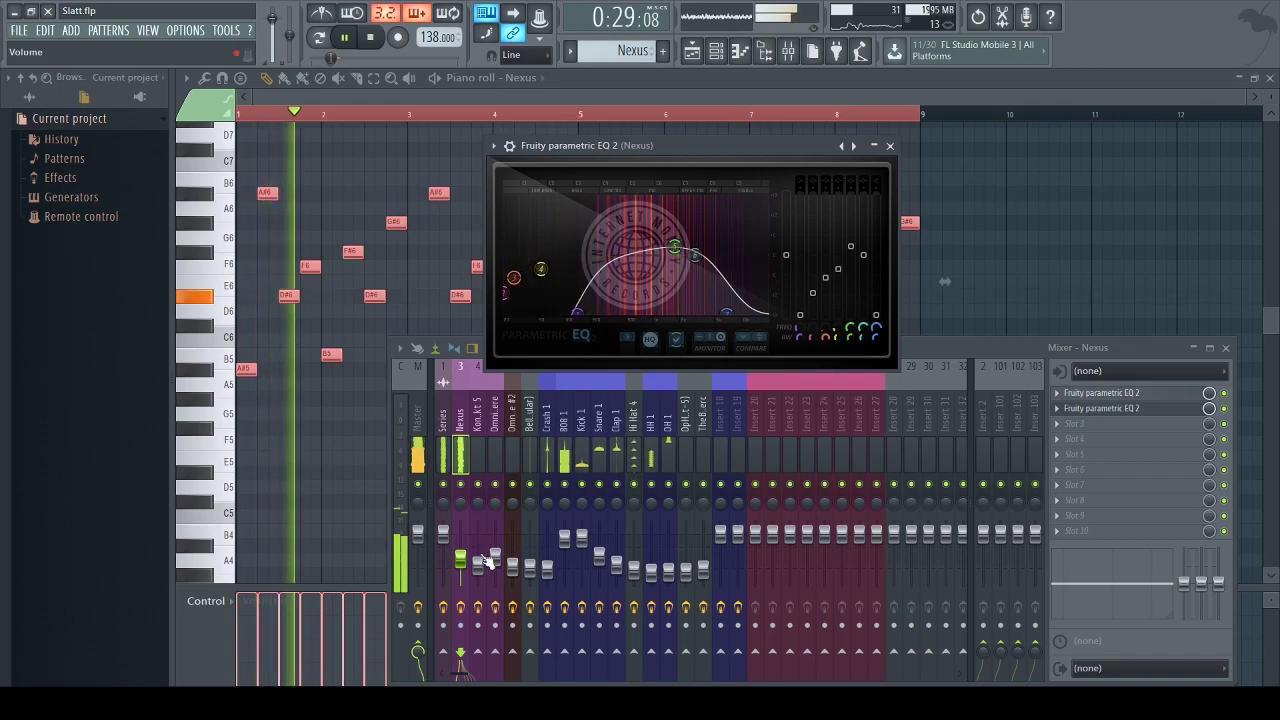
In the second Fruity parametric EQ 2 on the Nexus track, cut the lows and set band 7 to -18 dB at about 7670 Hz
click(1100, 394)
click(1100, 394)
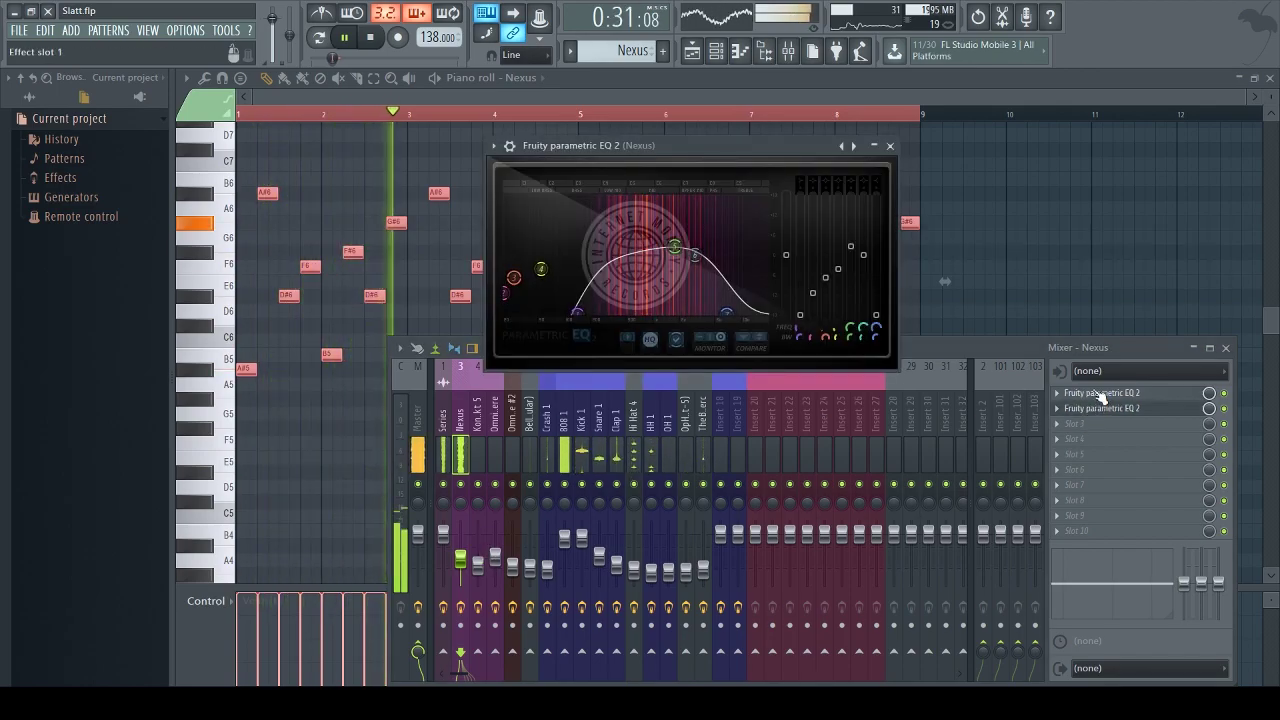
click(1100, 407)
drag(428, 257, 436, 305)
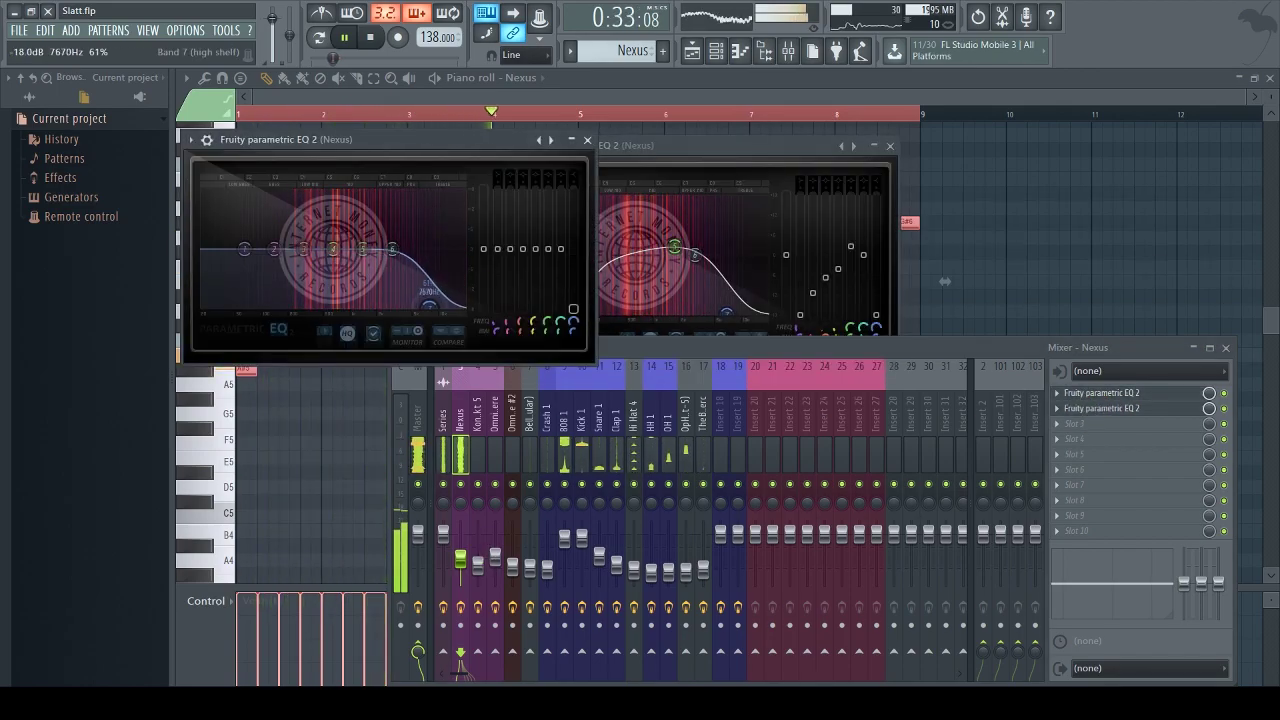
drag(304, 248, 227, 280)
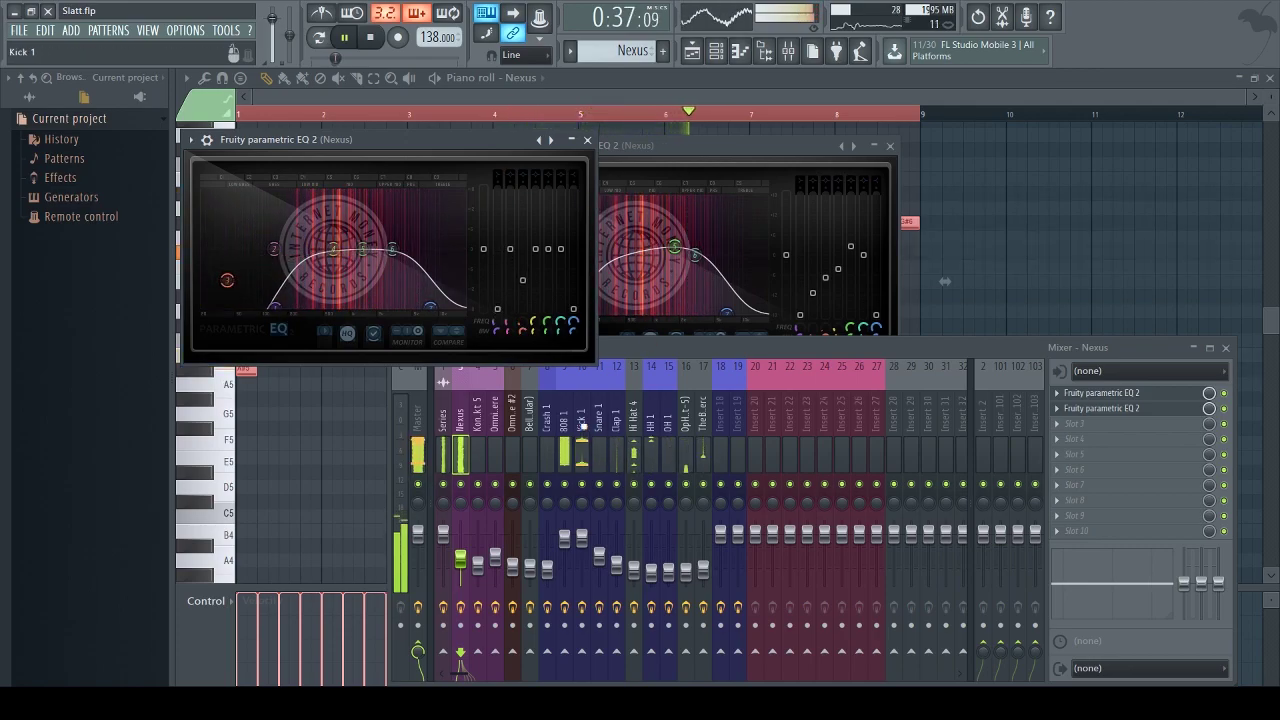
key(space)
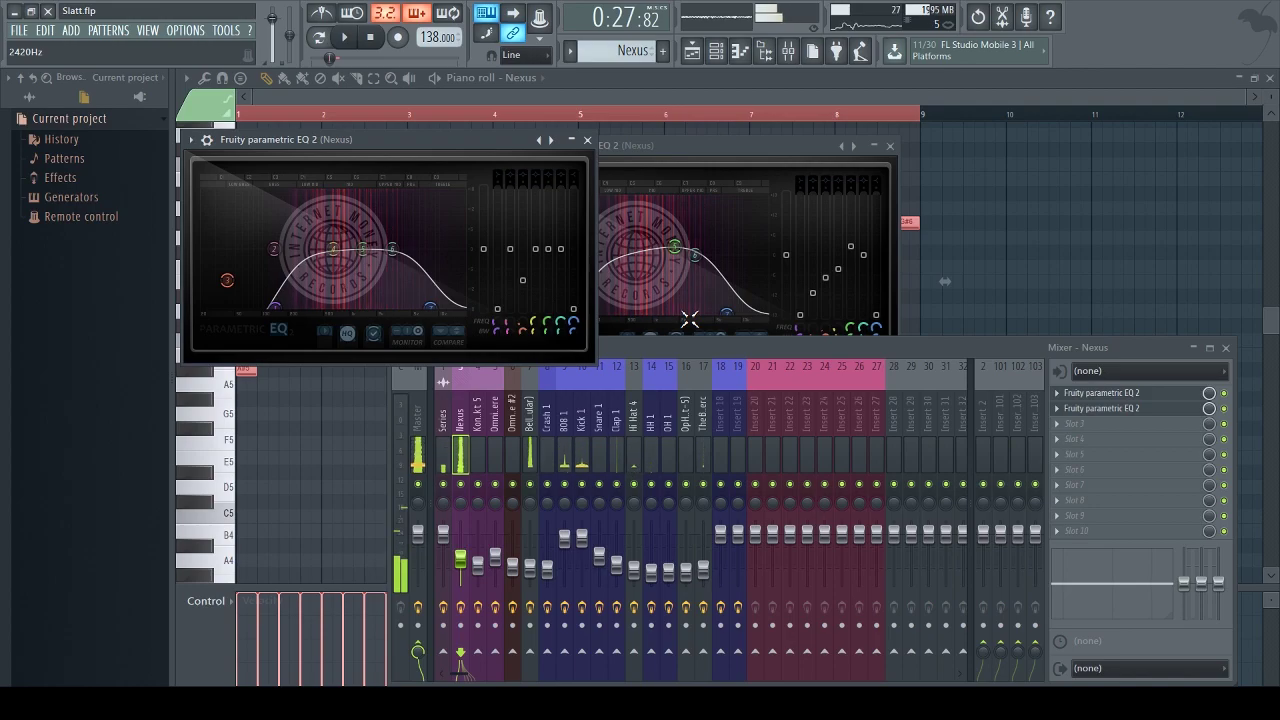
Move the second Nexus EQ's band 7 high shelf to -18 dB at about 14193 Hz, close the EQ, and save the project
key(space)
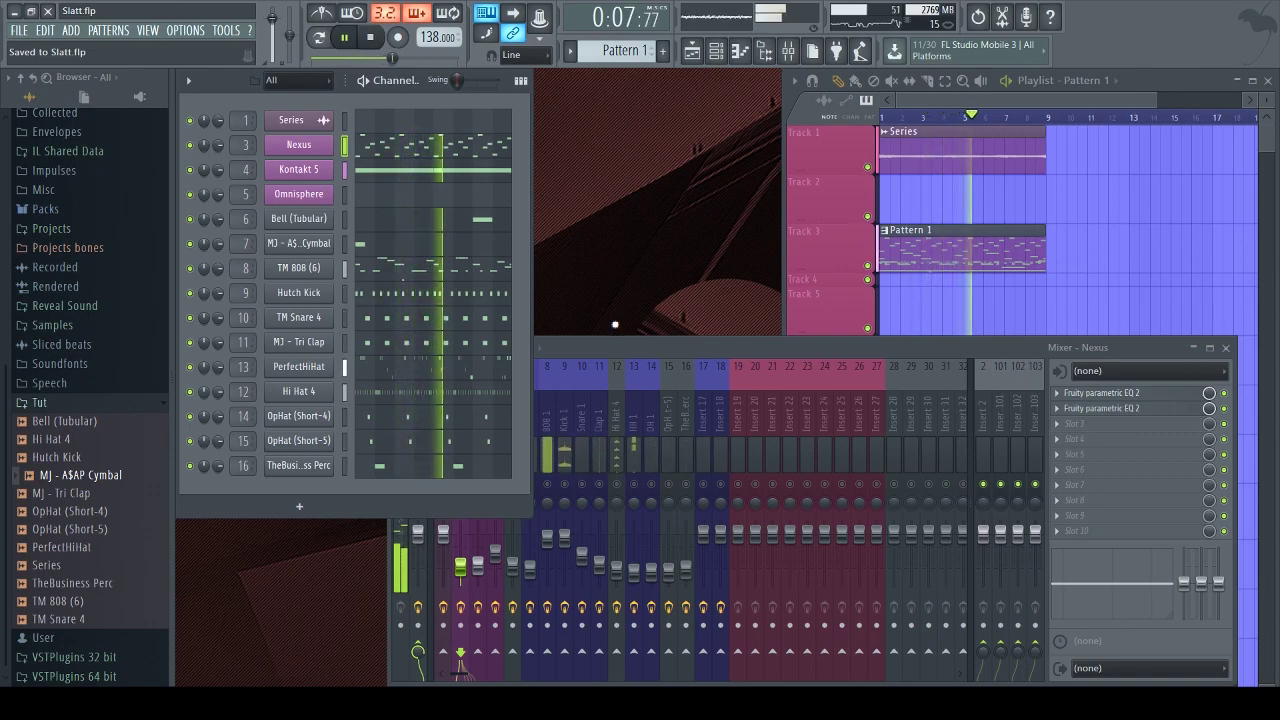
click(1112, 418)
click(1108, 409)
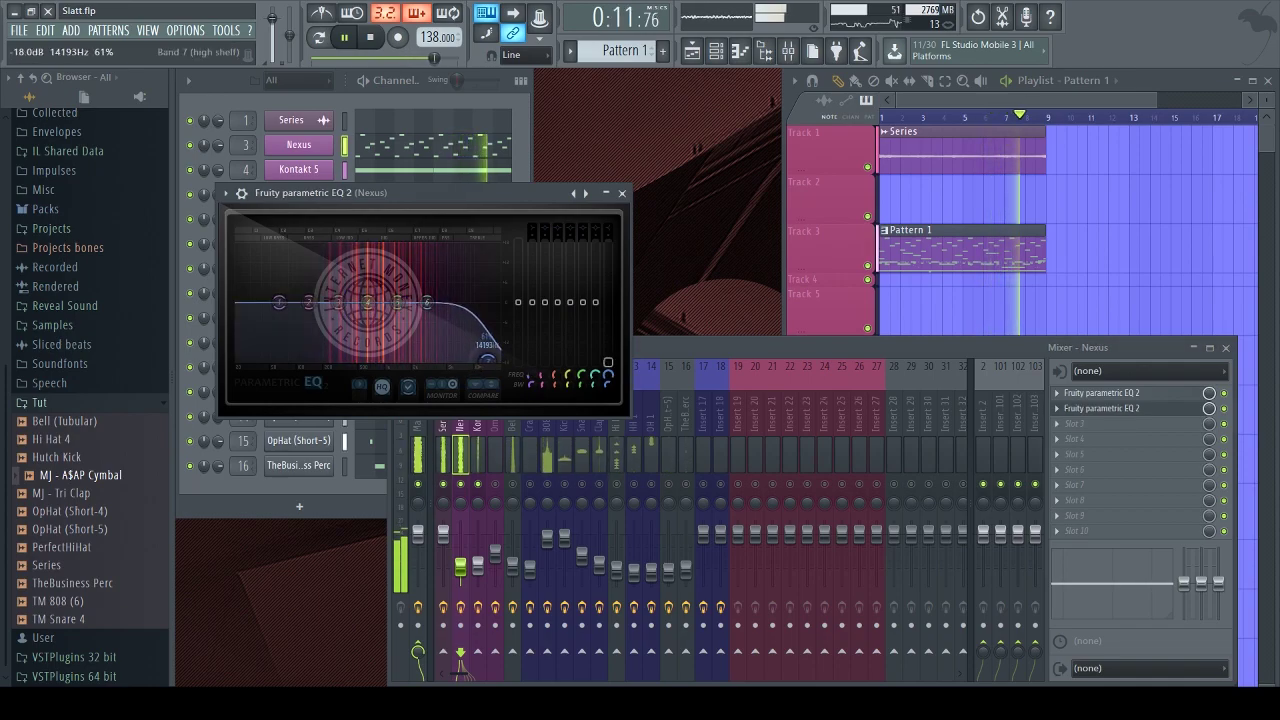
click(623, 193)
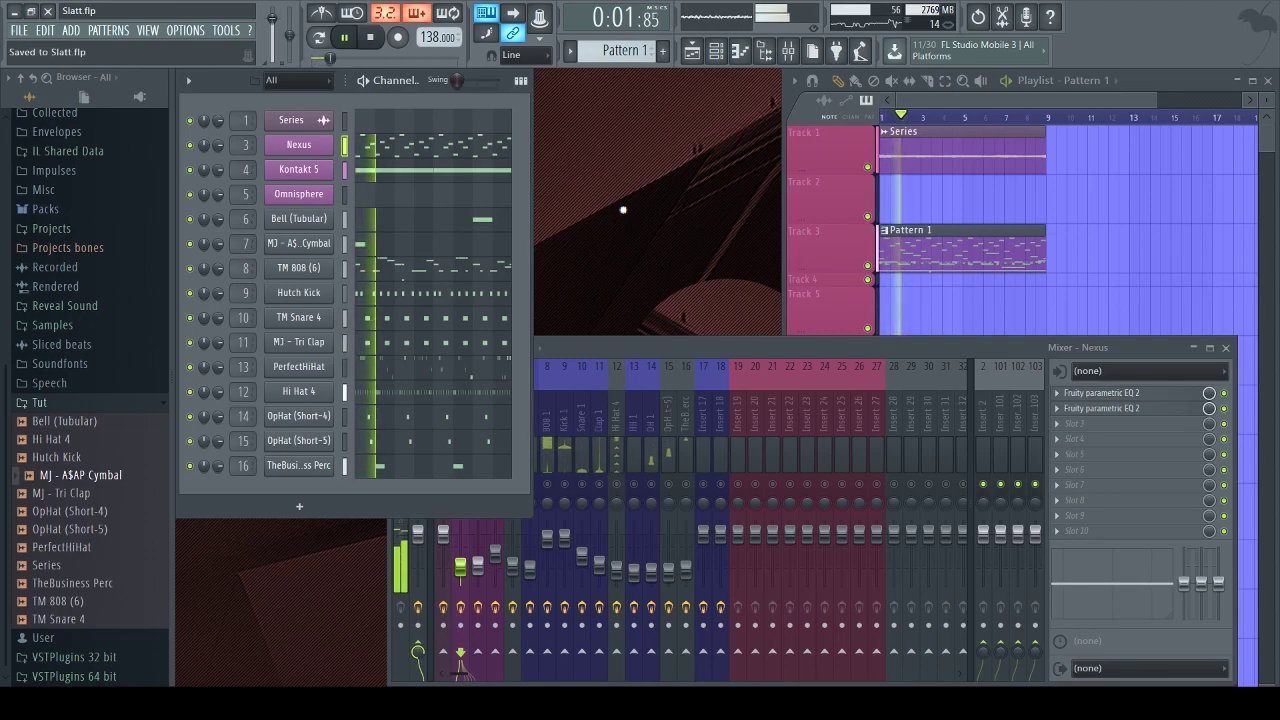
Unmute the 808 1 mixer track and all remaining tracks during playback, and stop the beat
click(557, 486)
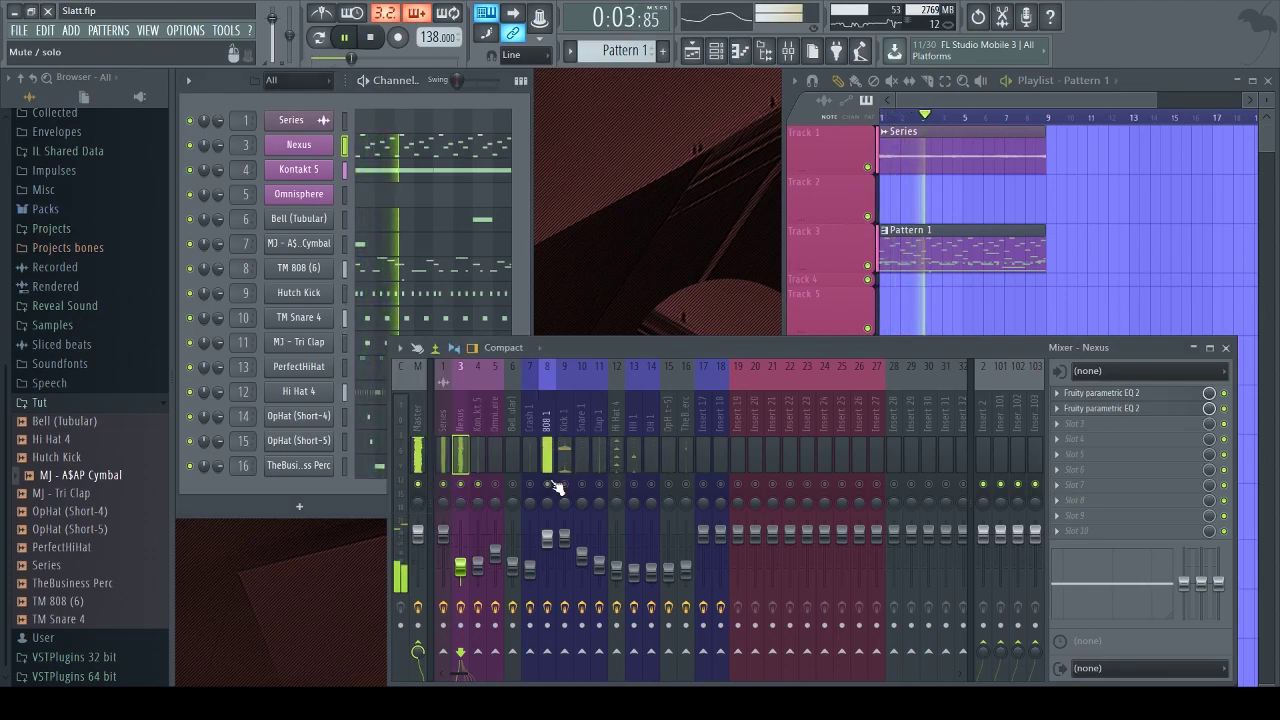
key(F6)
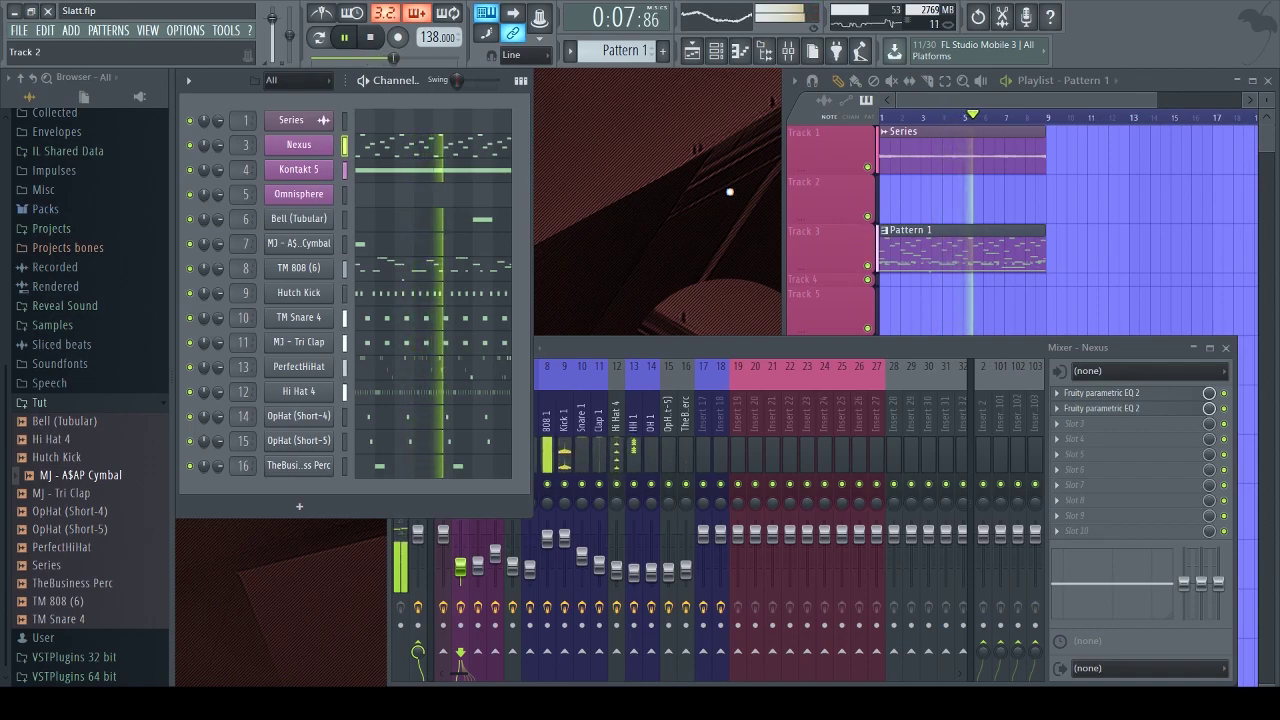
click(712, 351)
key(space)
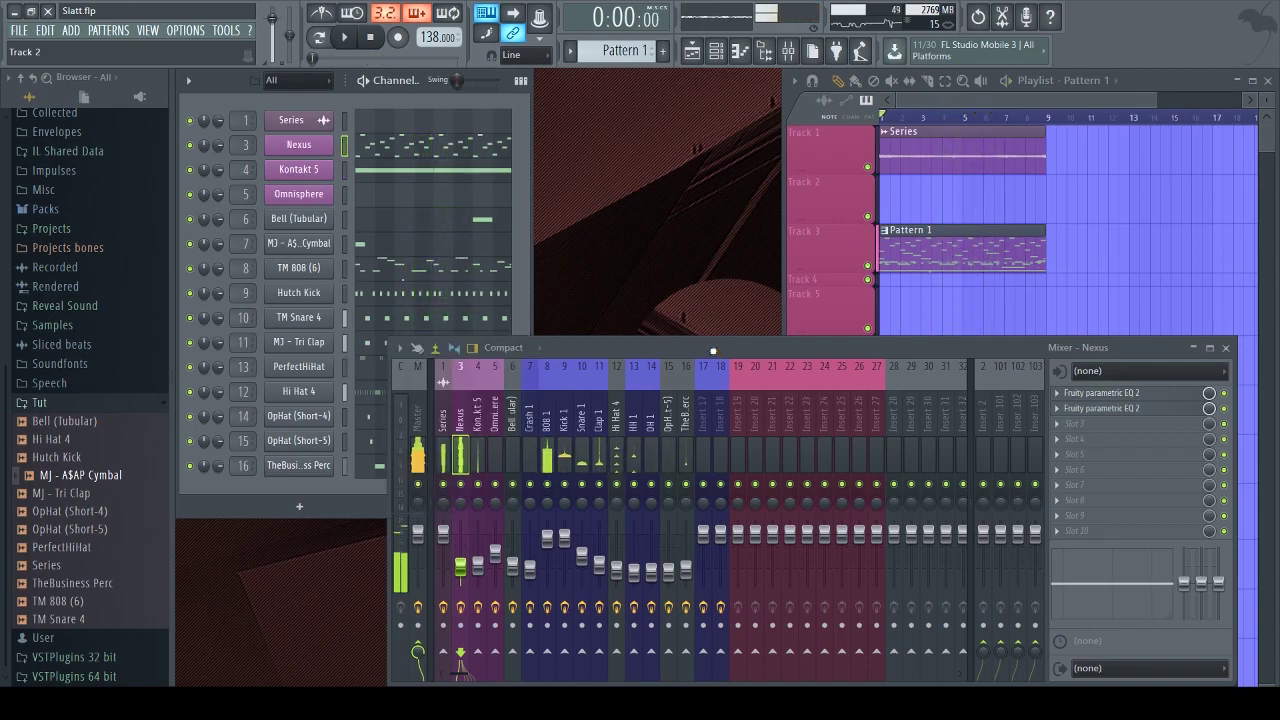
Render the armed Kontakt 5 mixer track to an audio clip on playlist Track 2, and mute the Kontakt 5 channel for playback
click(480, 627)
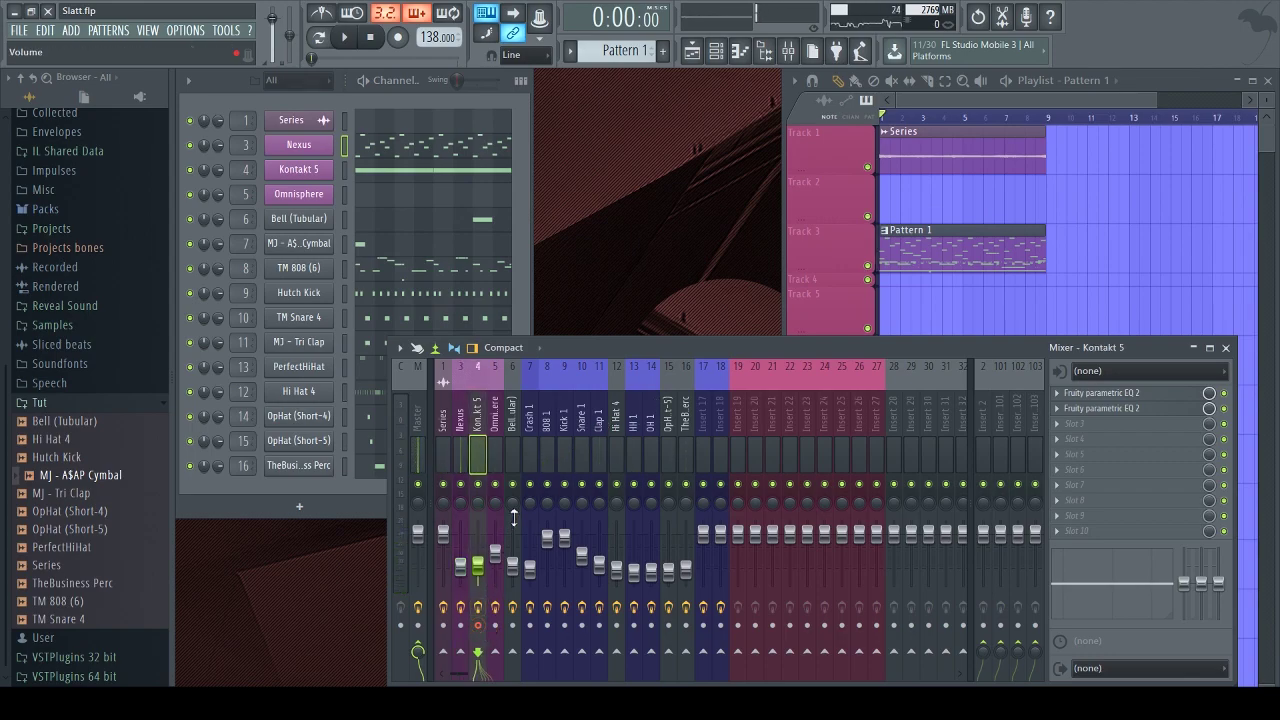
key(Left)
key(Left)
key(Left)
key(Left)
key(Return)
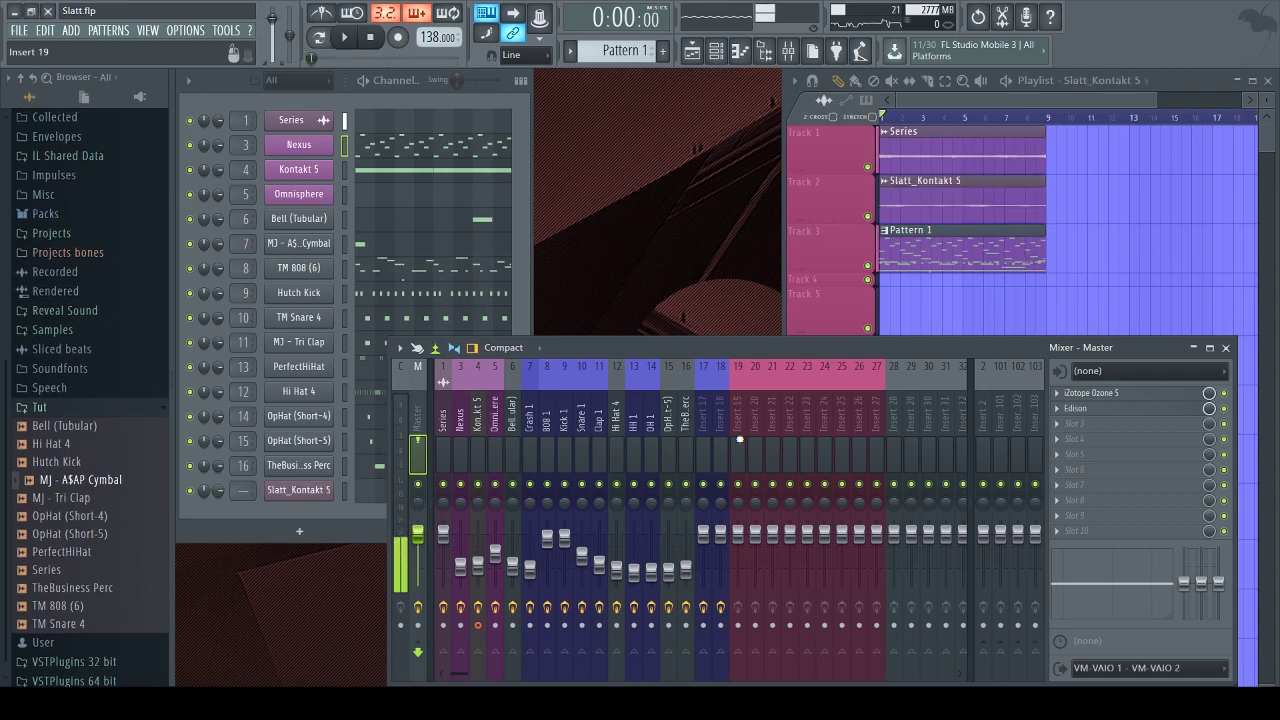
click(205, 179)
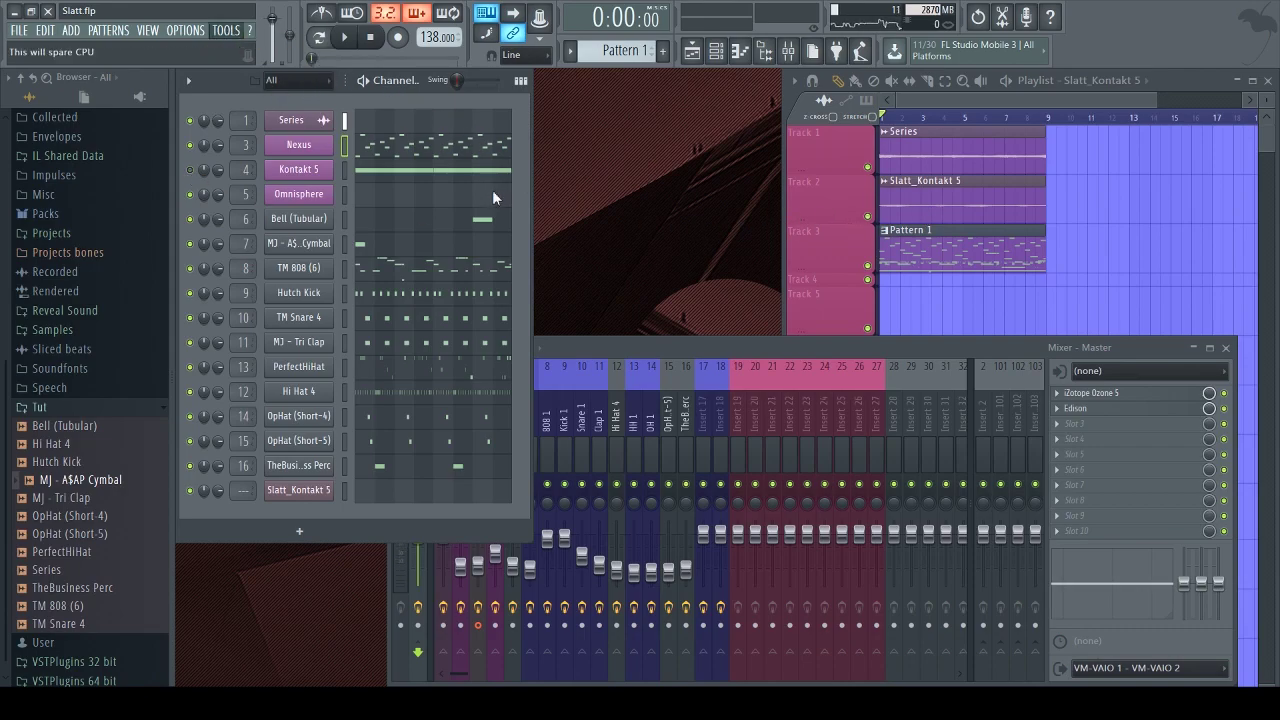
key(space)
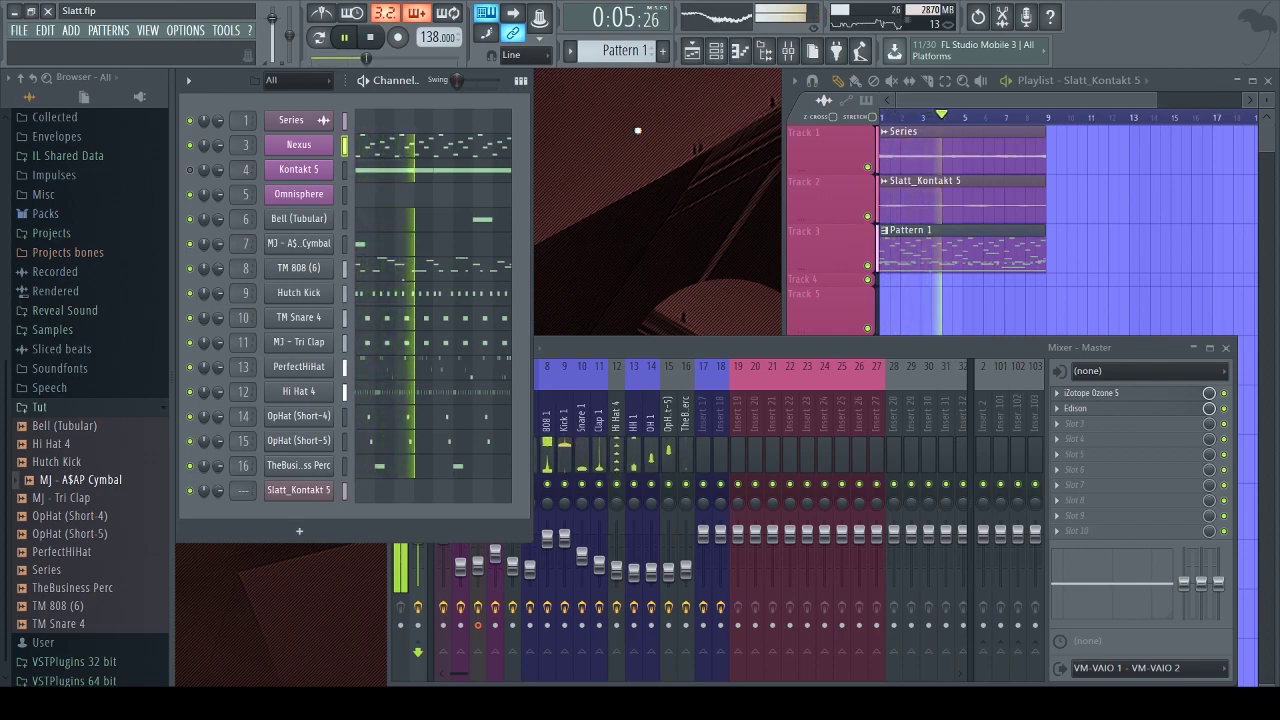
Stop the beat, open the Omnisphere channel's plugin with the Electric Asian Fireflies patch, and move its window lower
click(323, 195)
key(space)
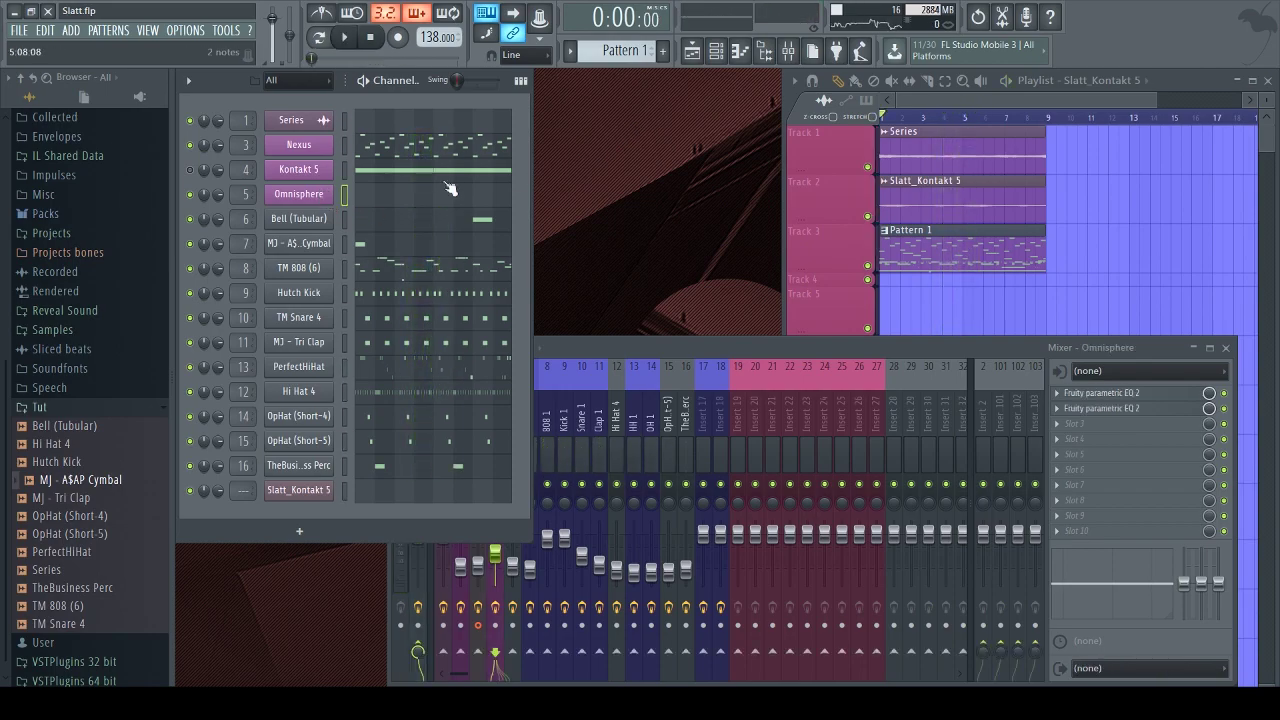
click(310, 196)
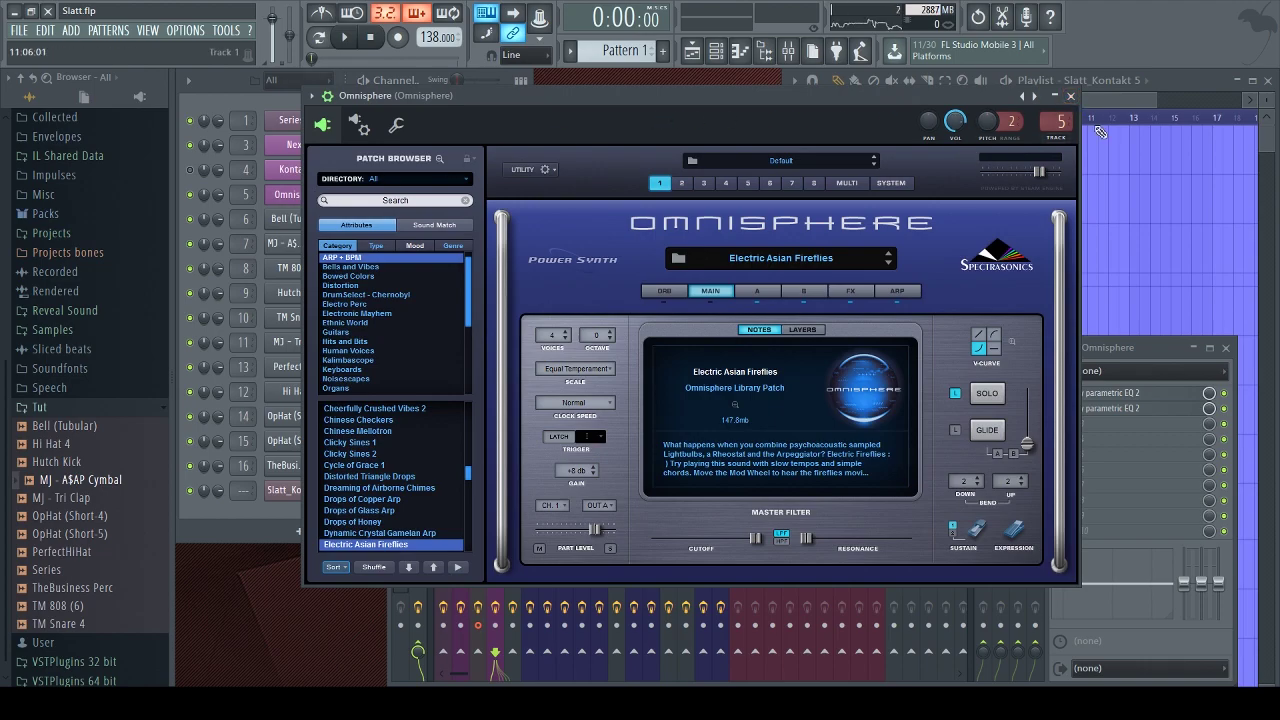
drag(777, 103, 806, 184)
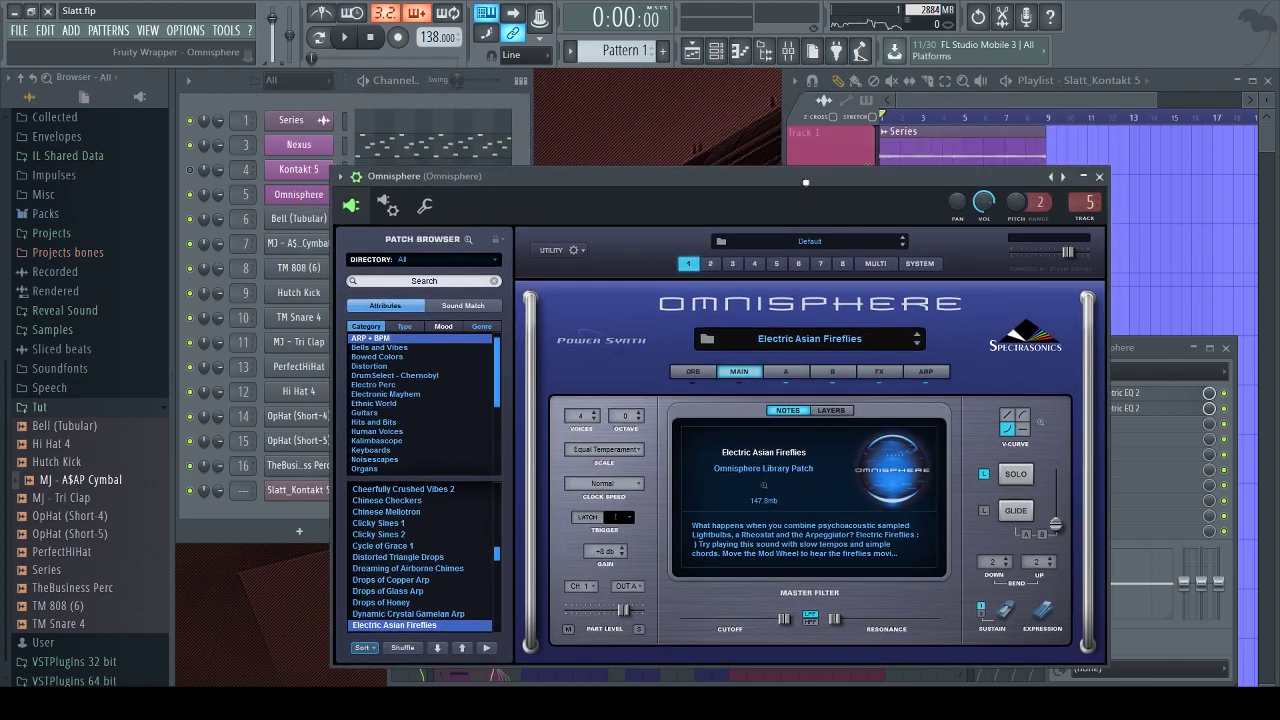
Disarm recording on the Kontakt 5 mixer track and bring back the channel rack
click(1136, 350)
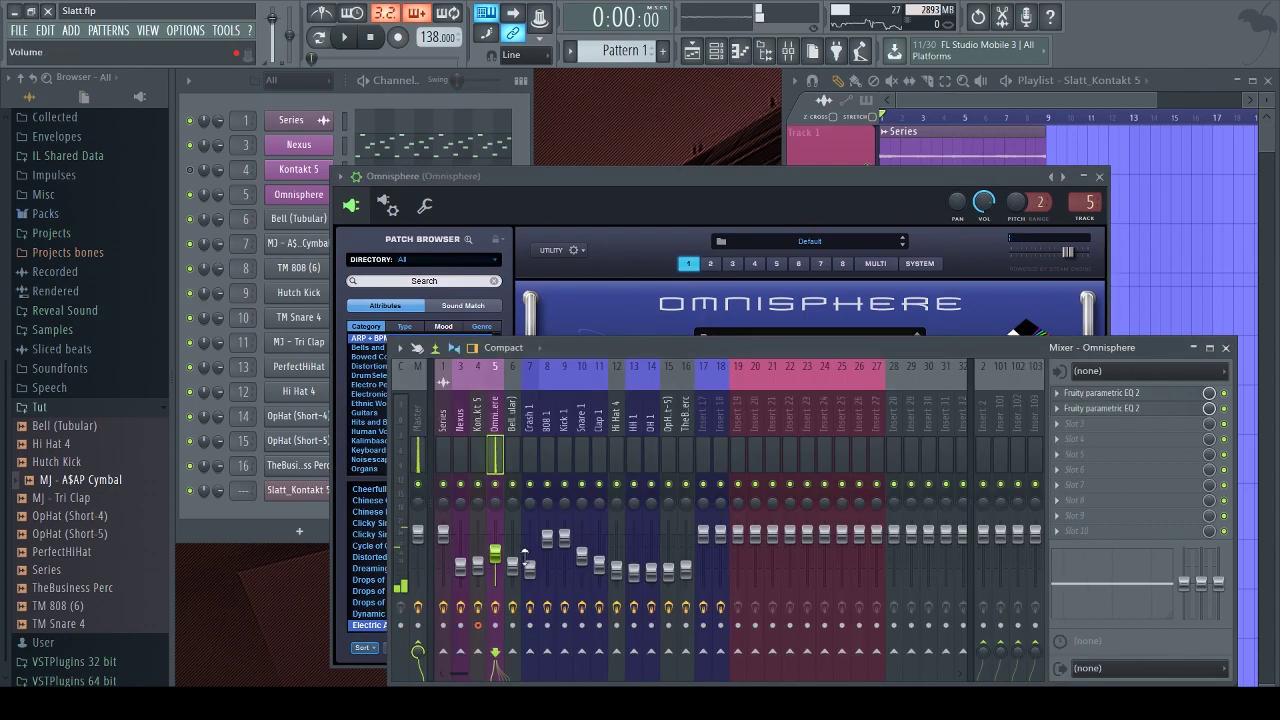
click(480, 636)
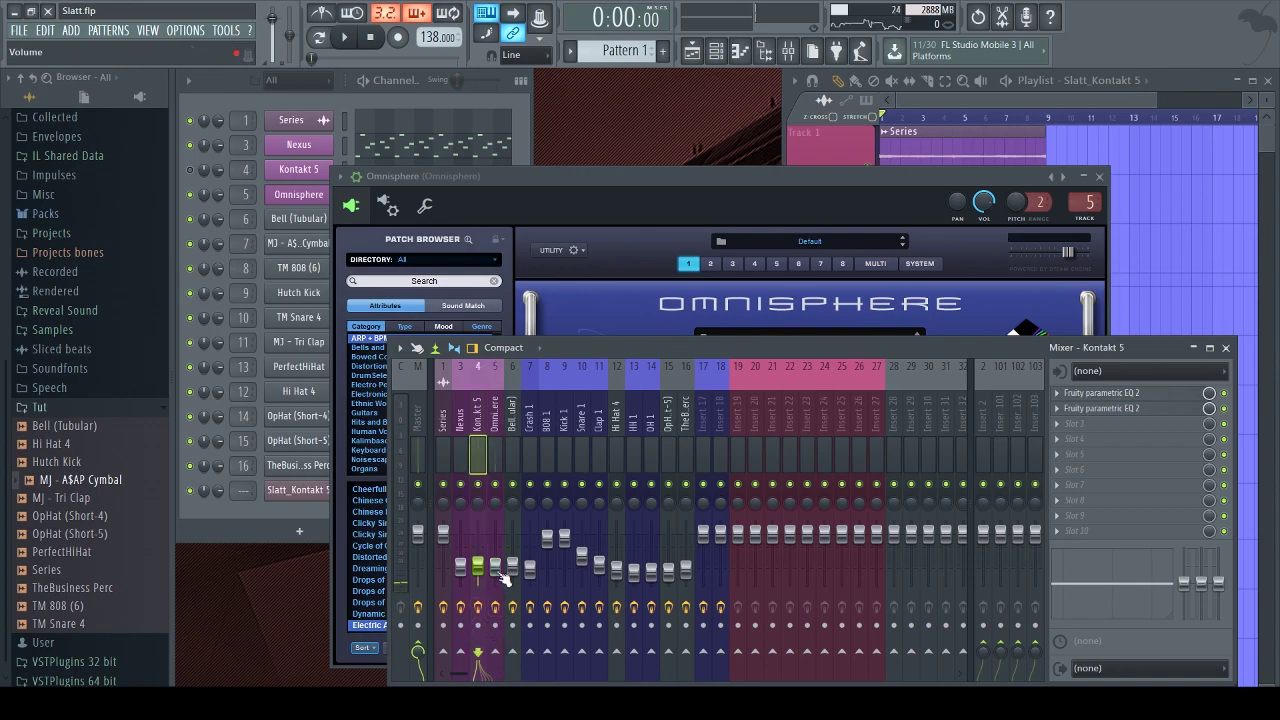
key(F6)
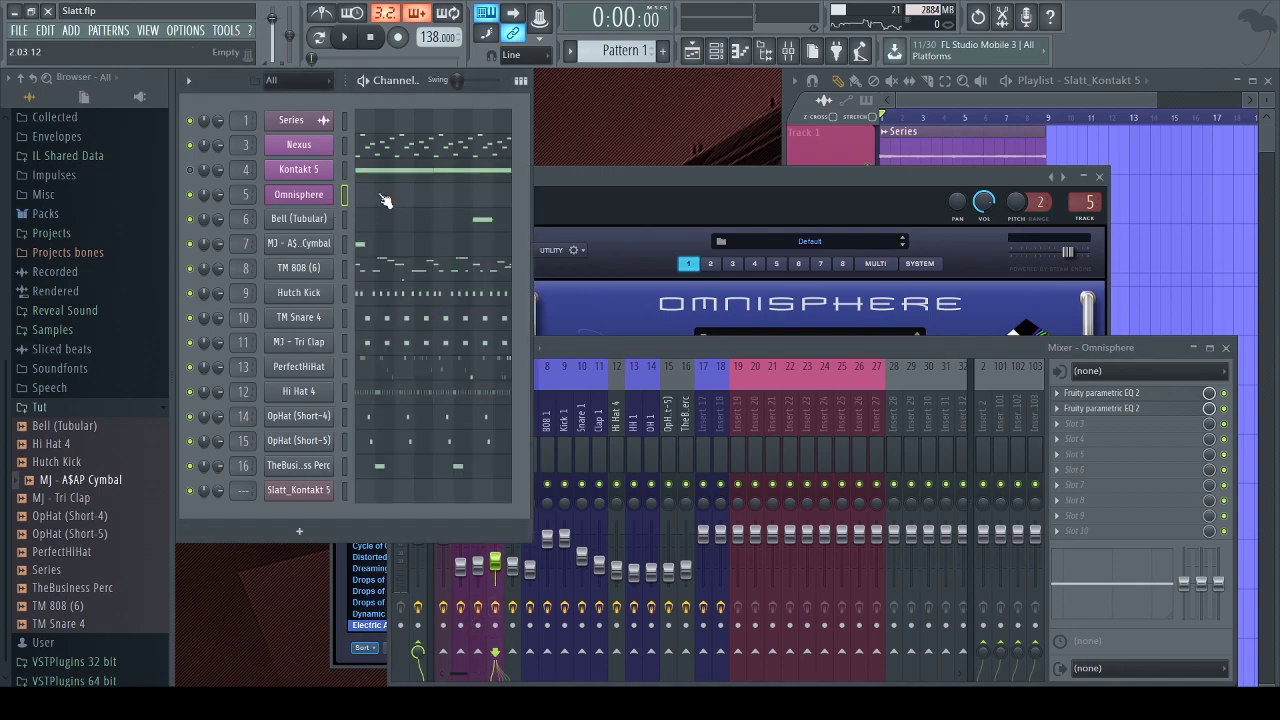
In the Omnisphere piano roll, place short notes in bar 1: F#6 on beat 1, A#5 on beat 2 and F#6 on beat 4
click(383, 199)
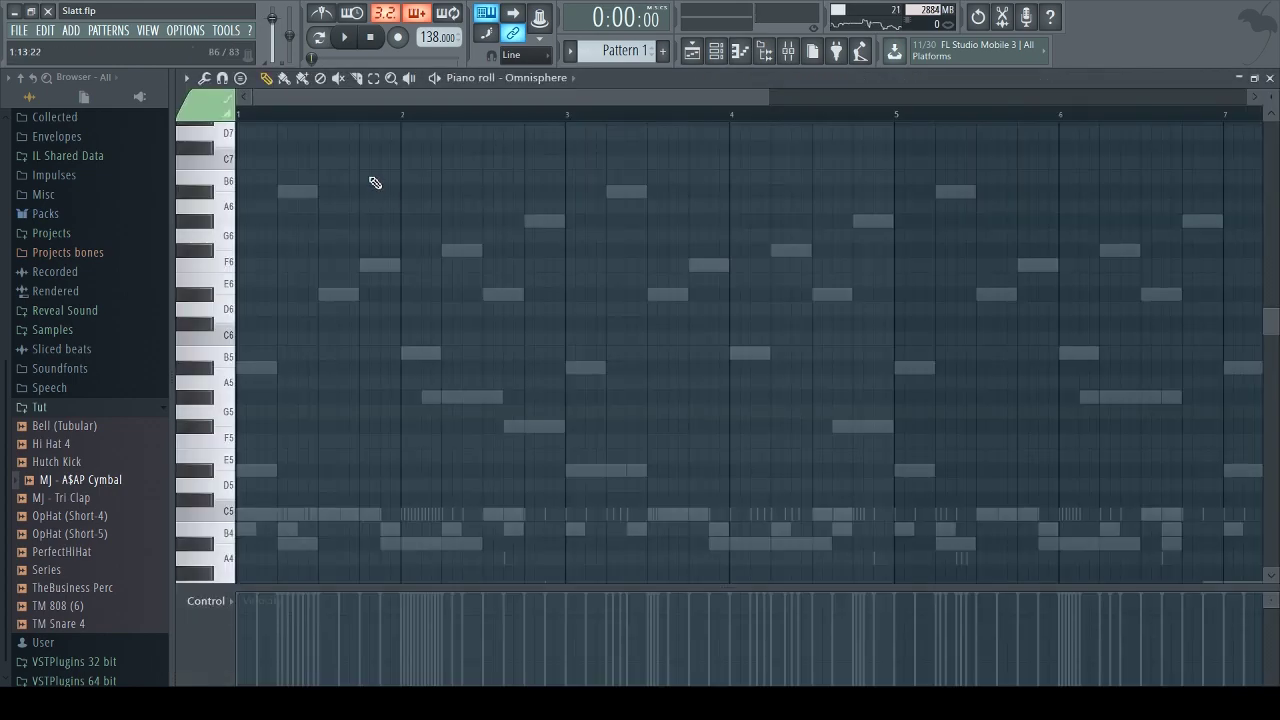
click(290, 265)
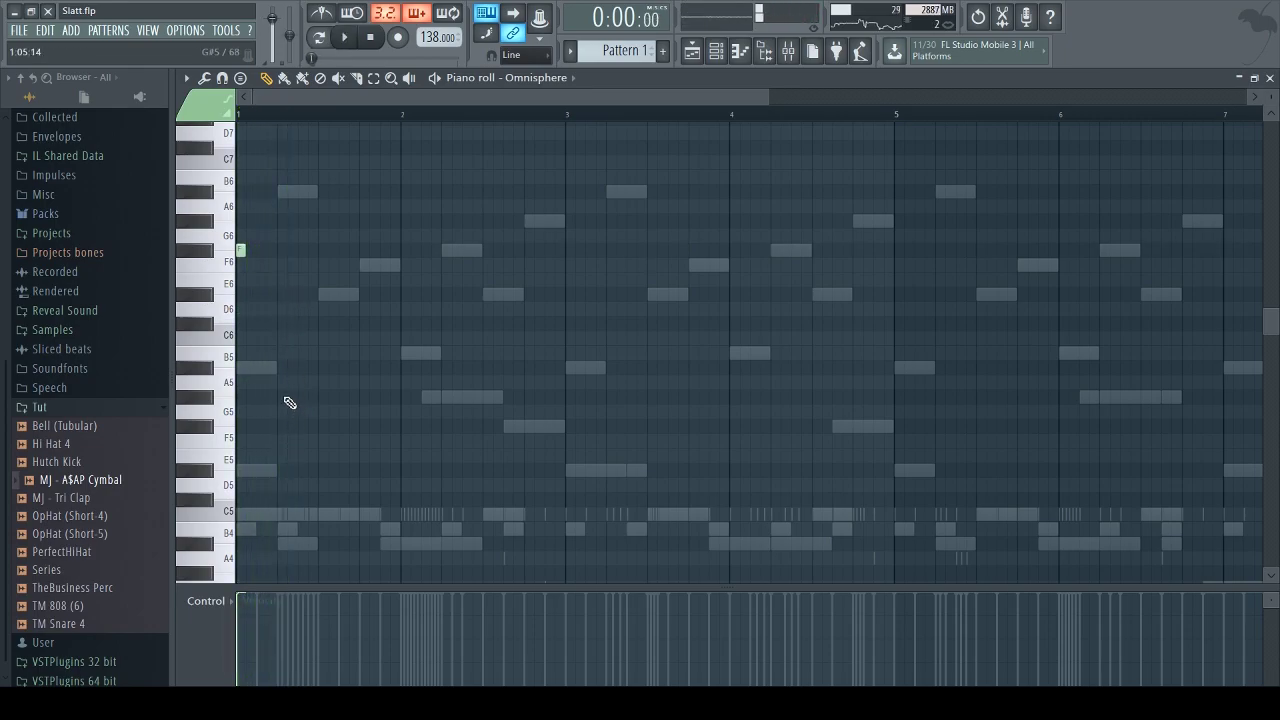
key(space)
click(283, 368)
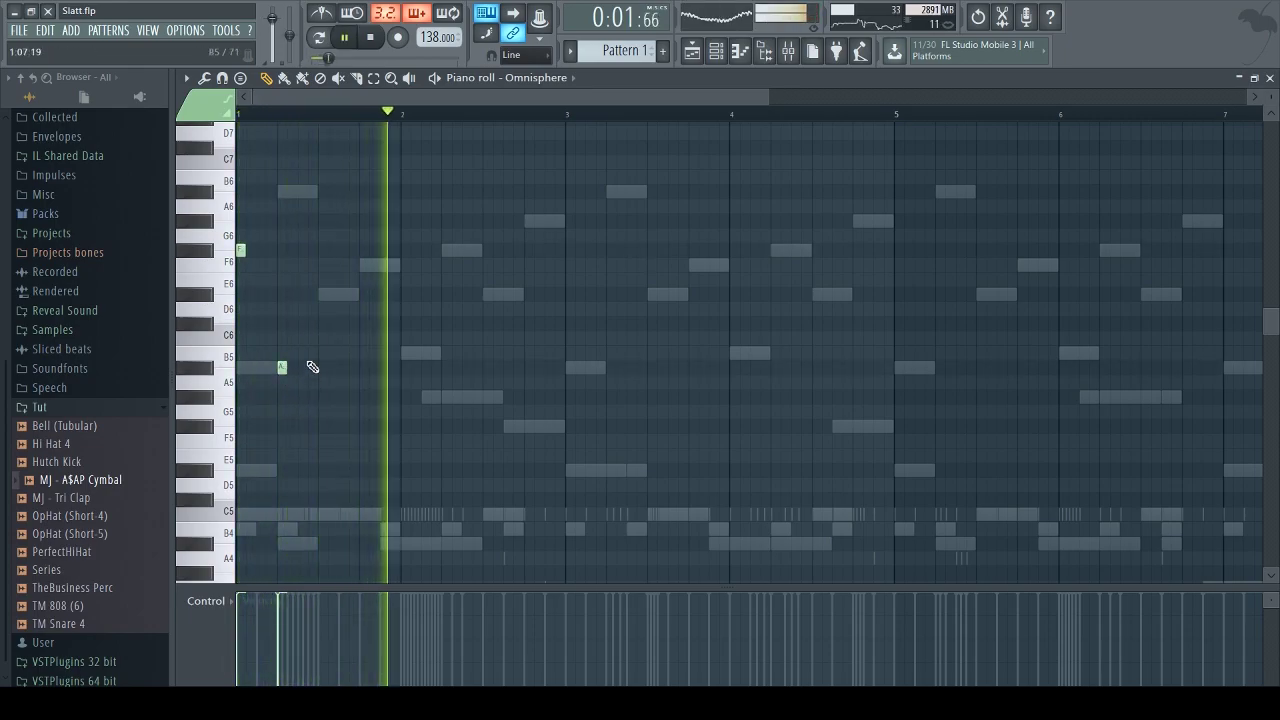
click(363, 250)
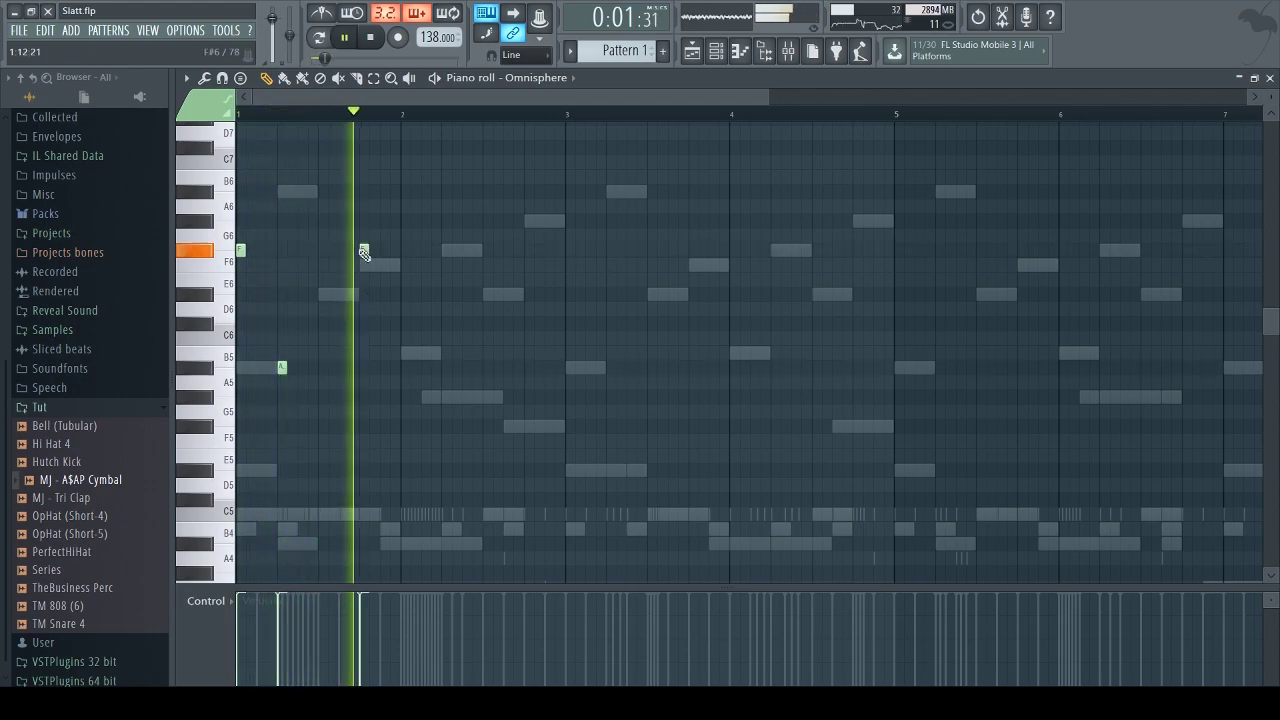
key(space)
click(363, 251)
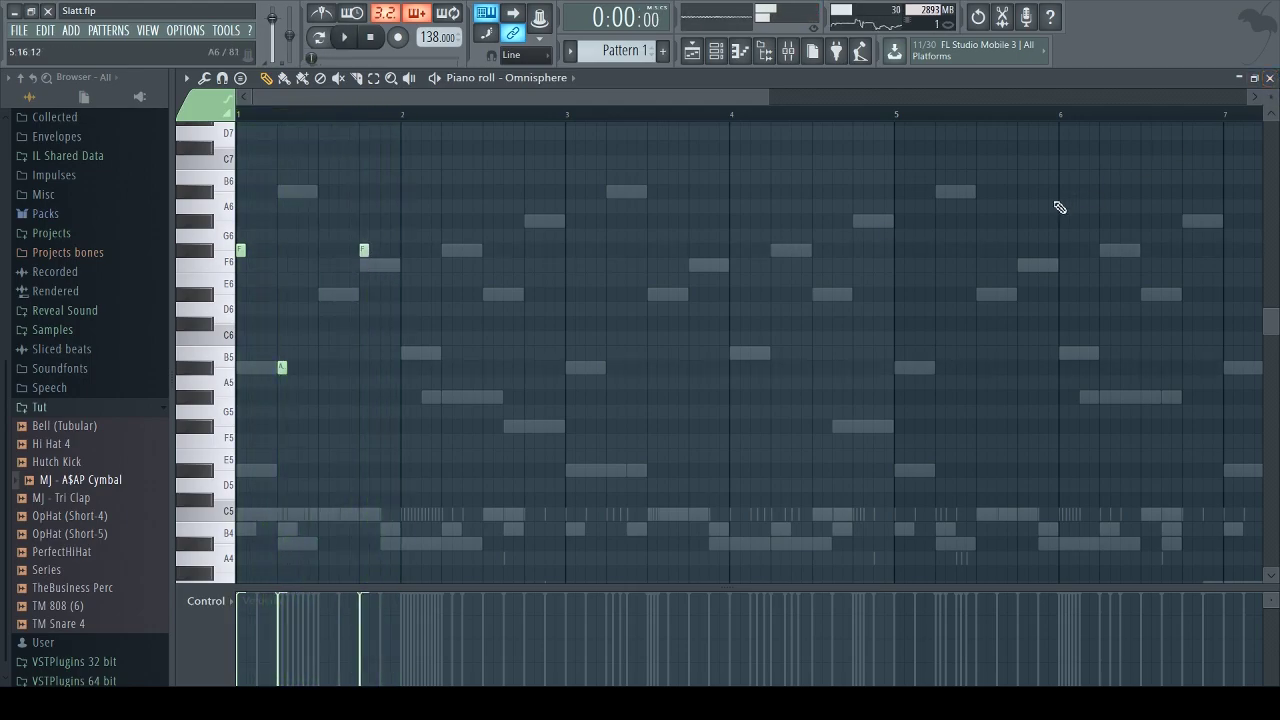
Solo the Omnisphere mixer track together with the Series, Nexus and Kontakt 5 tracks, and return to the piano roll
key(F9)
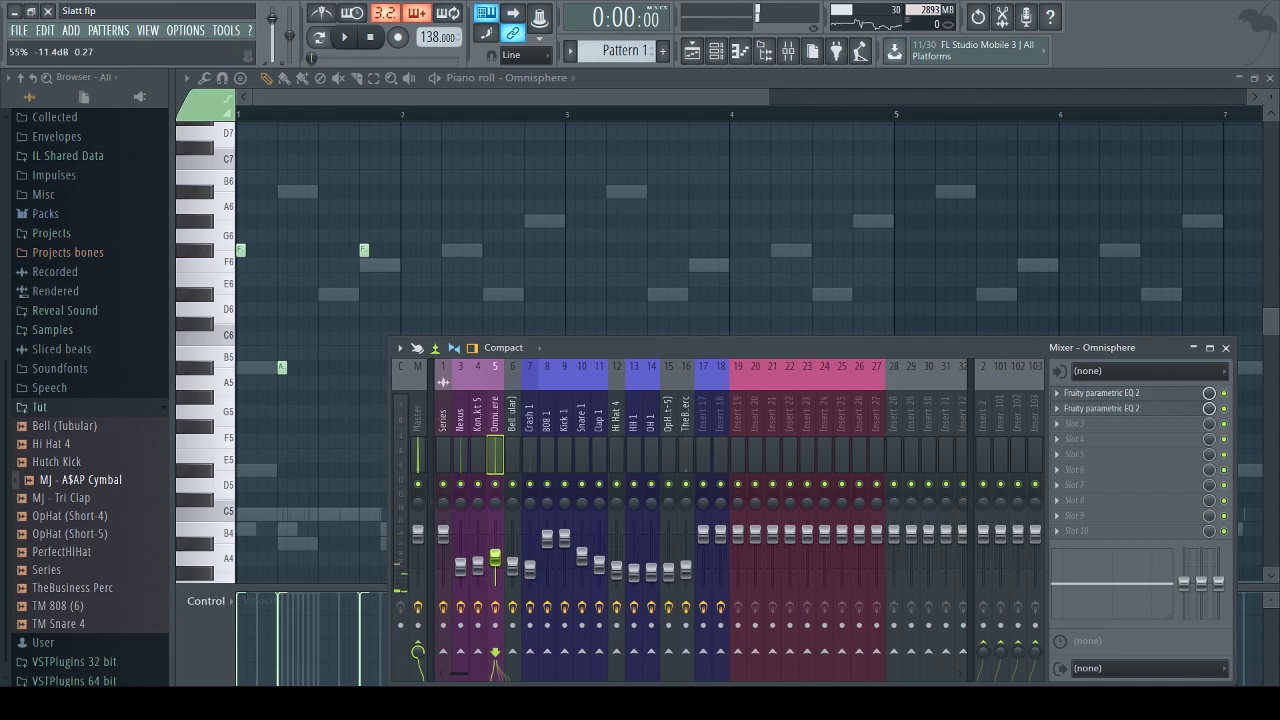
right_click(493, 485)
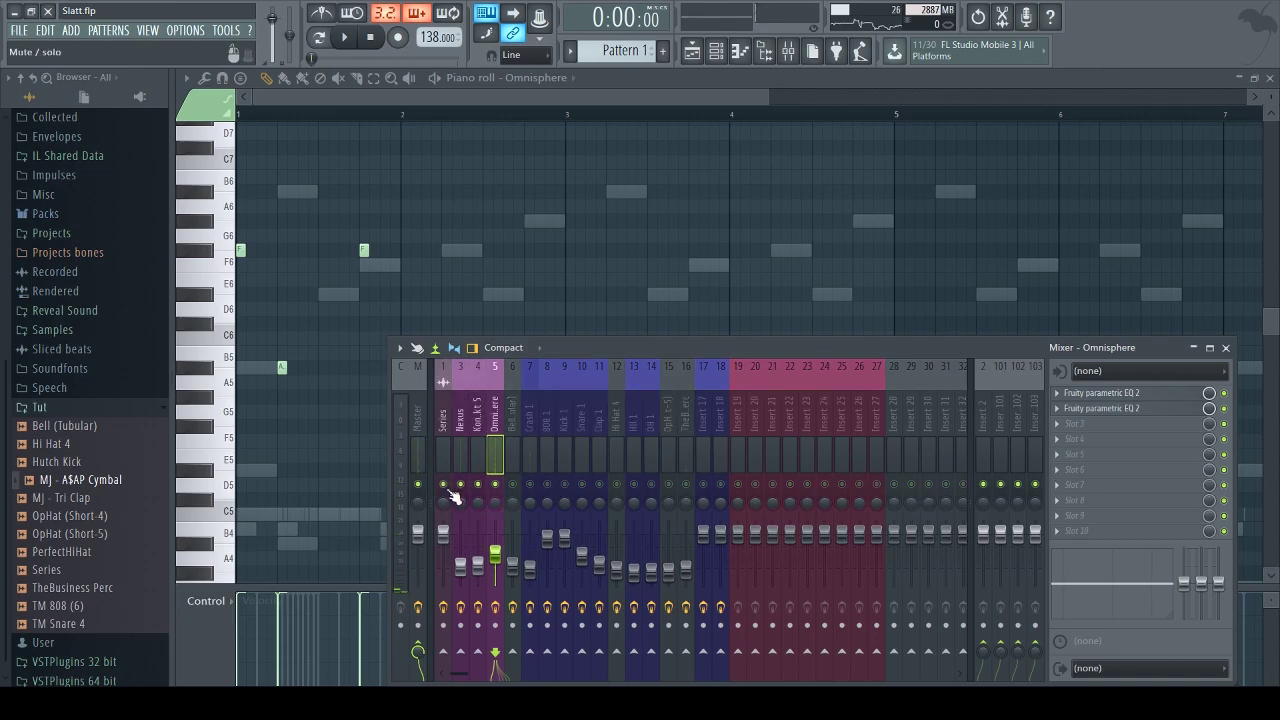
key(space)
key(F9)
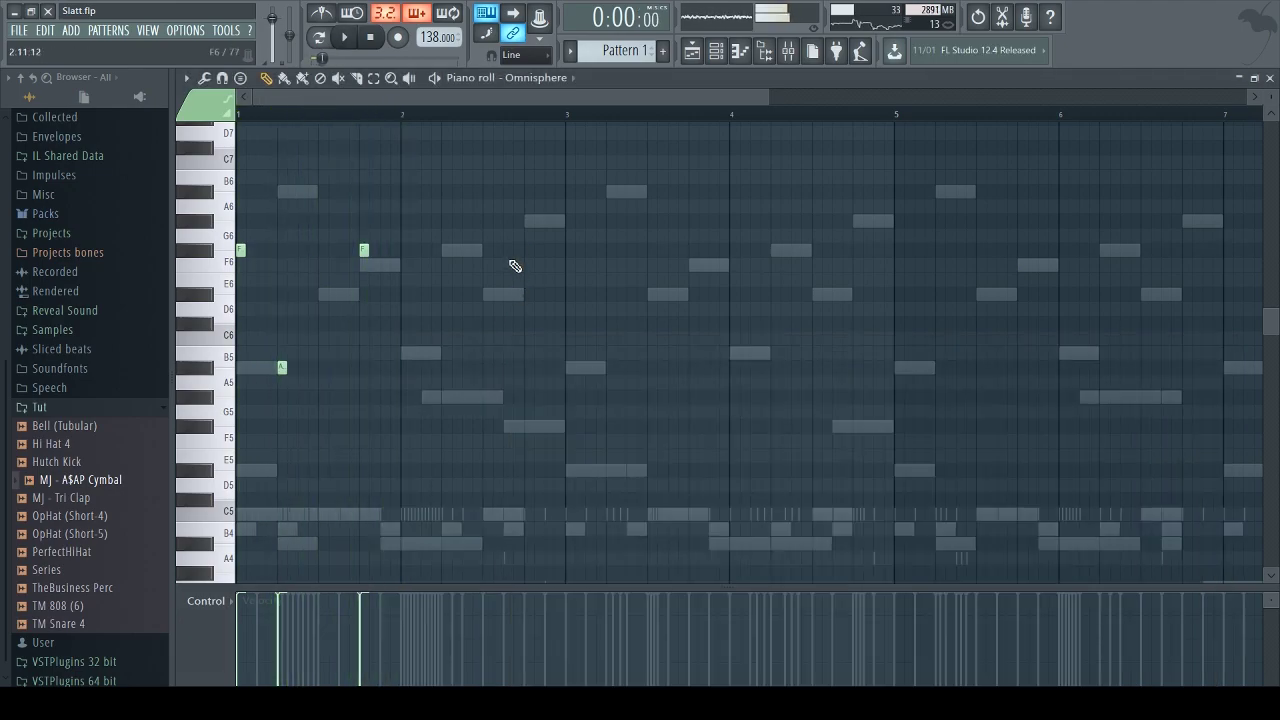
Remove the F#6 note on bar 1's beat 4, and place D#6 on beat 3 and B5 on beat 4 while auditioning
key(space)
key(space)
key(space)
key(space)
key(space)
key(space)
right_click(366, 250)
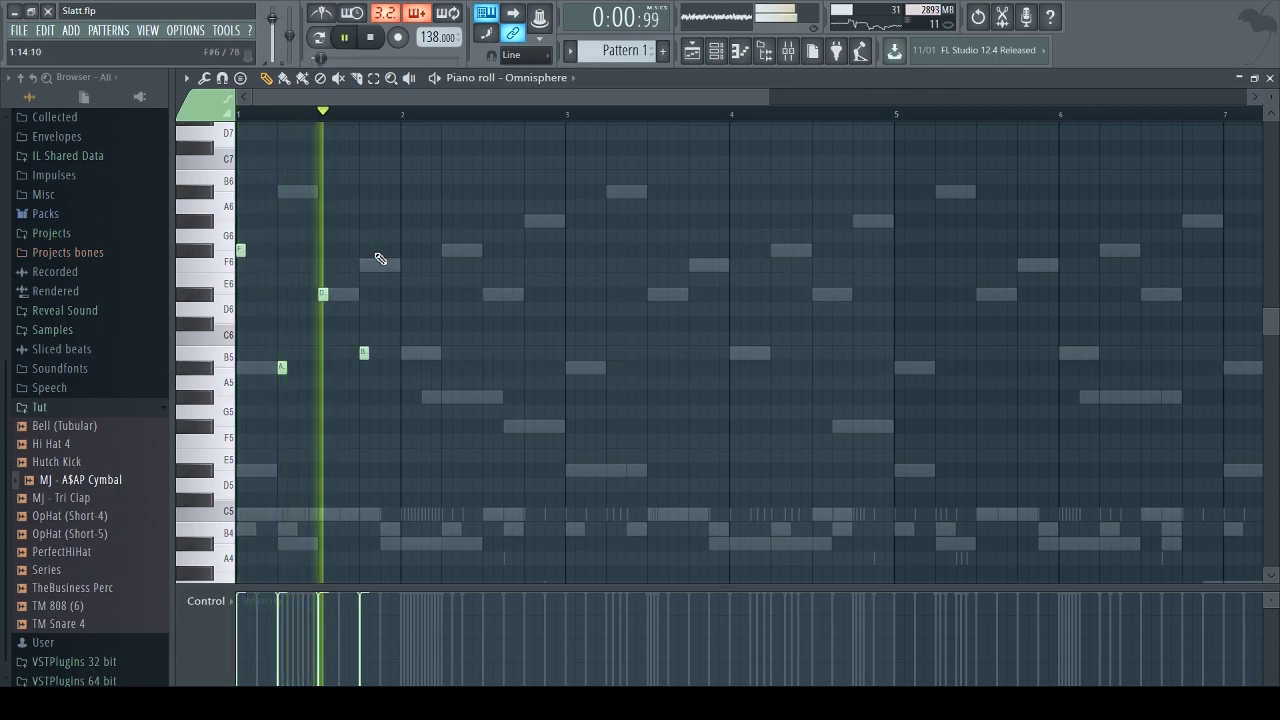
key(space)
key(space)
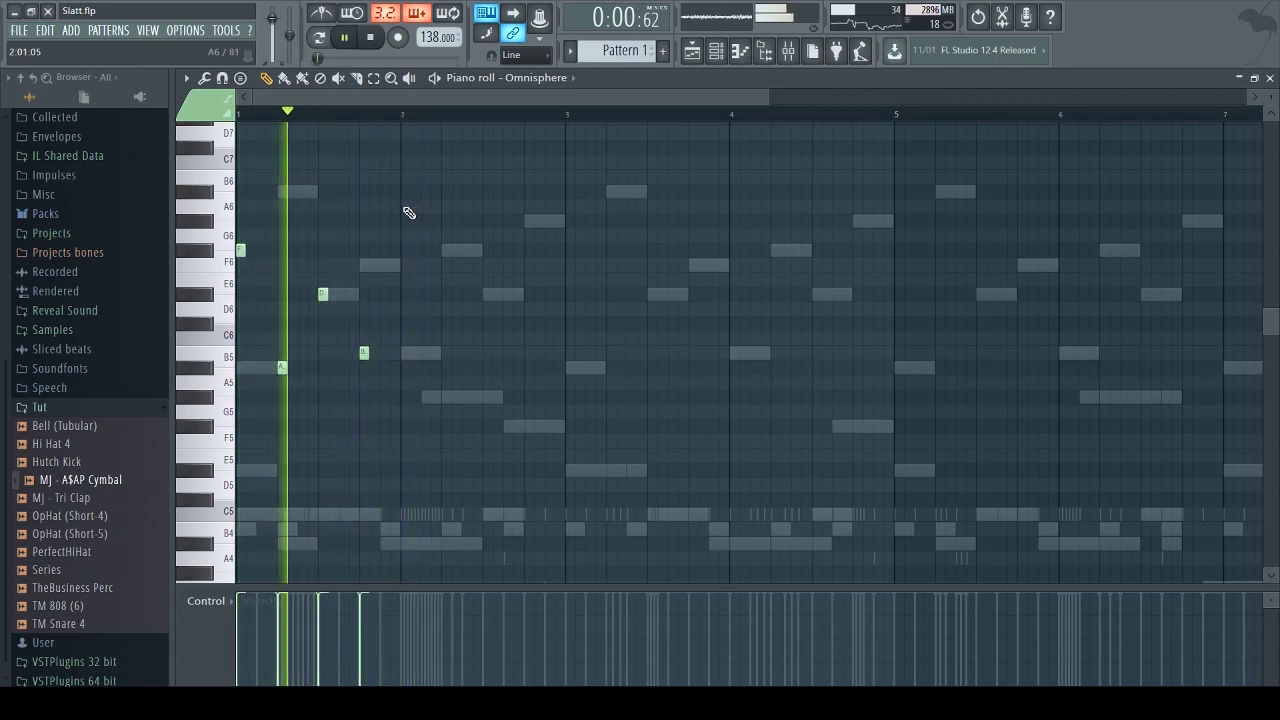
Place short Omnisphere notes on the four beats of bar 2: G#6, D#6, A#6 and D#6, auditioning the melody
key(space)
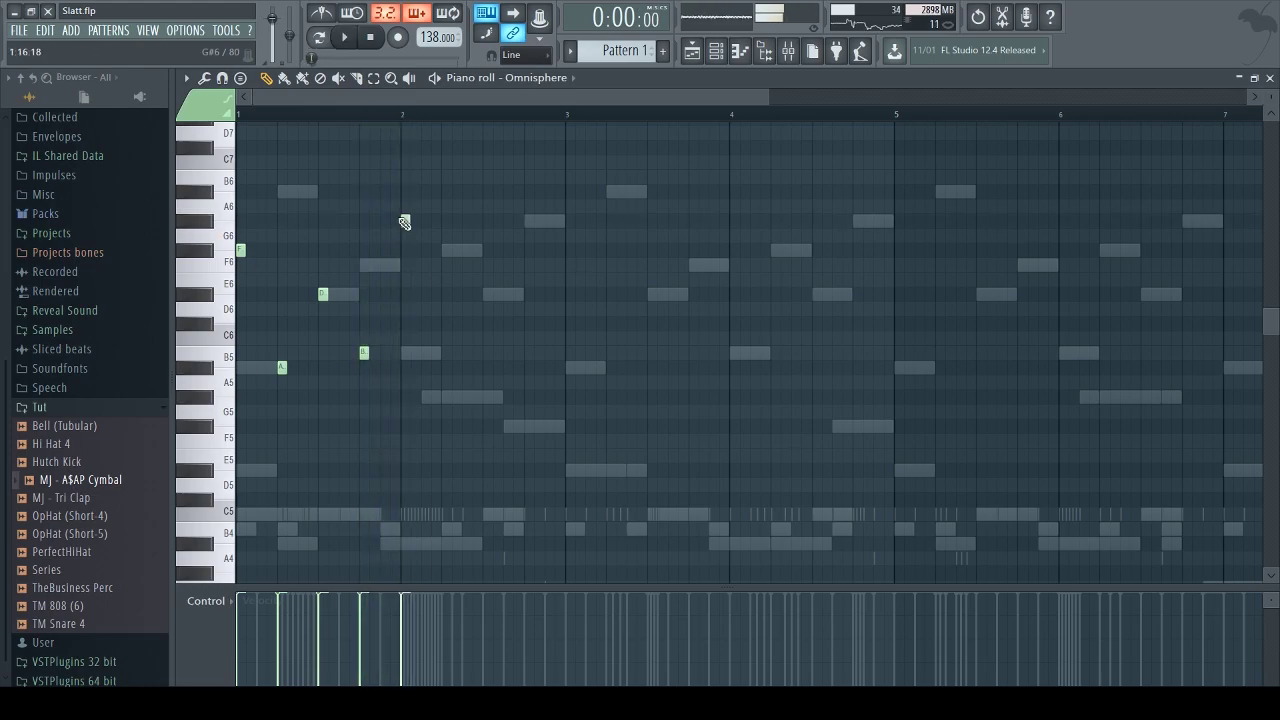
click(404, 222)
key(space)
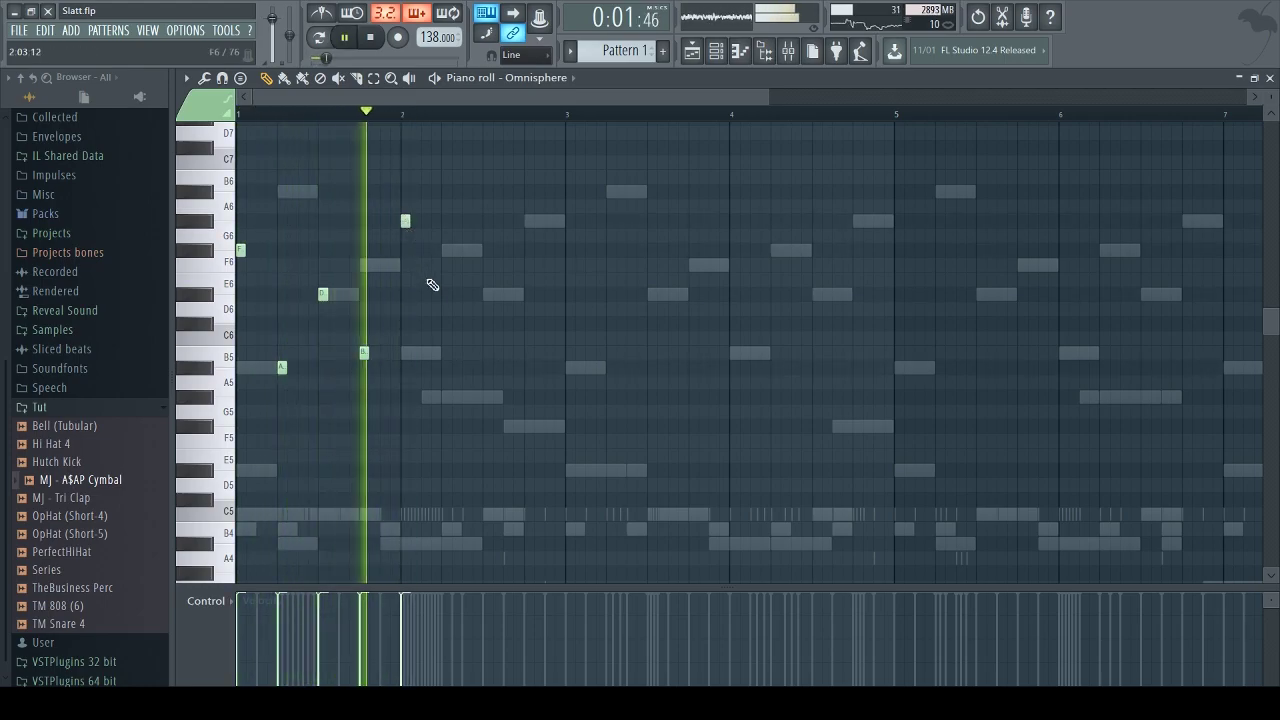
key(space)
key(space)
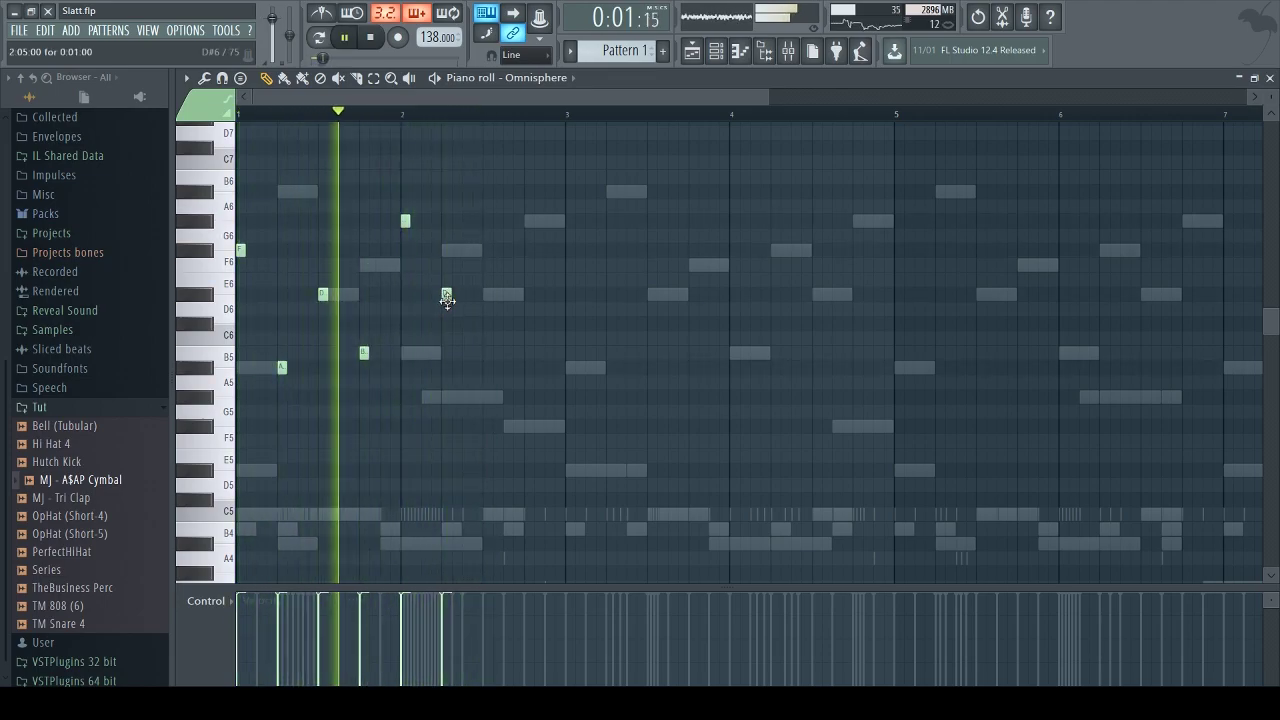
click(487, 192)
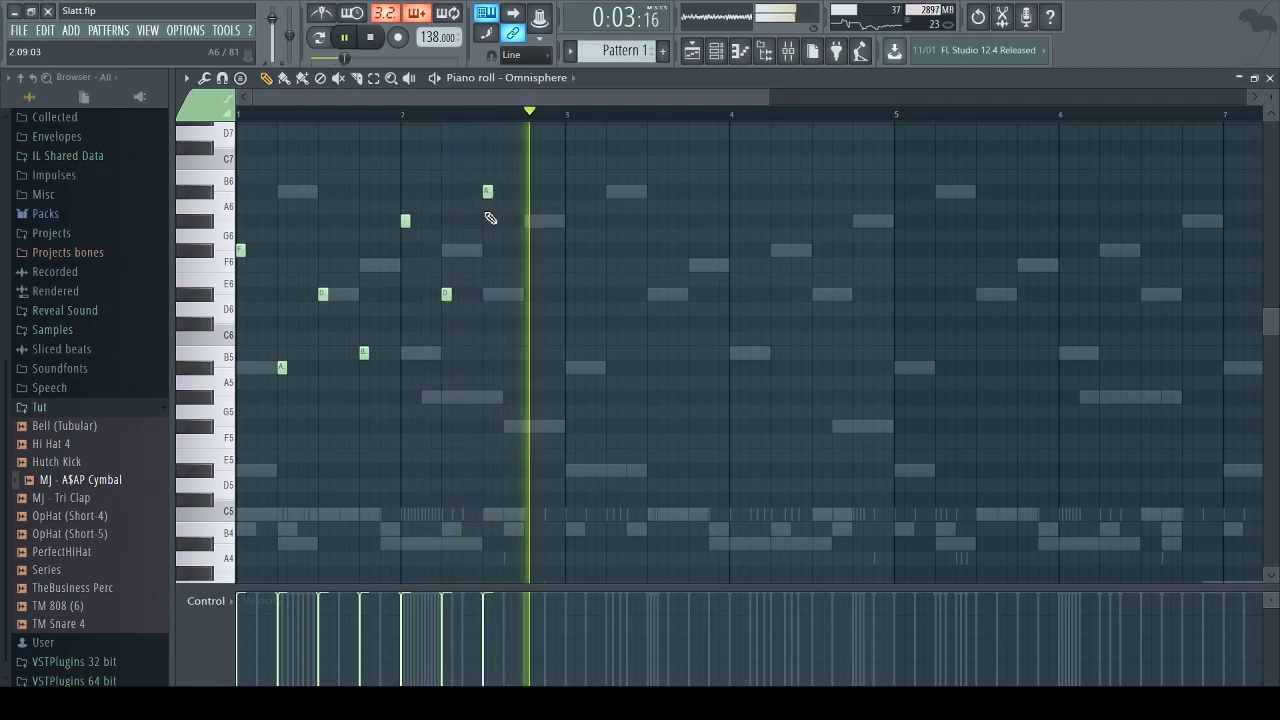
click(529, 294)
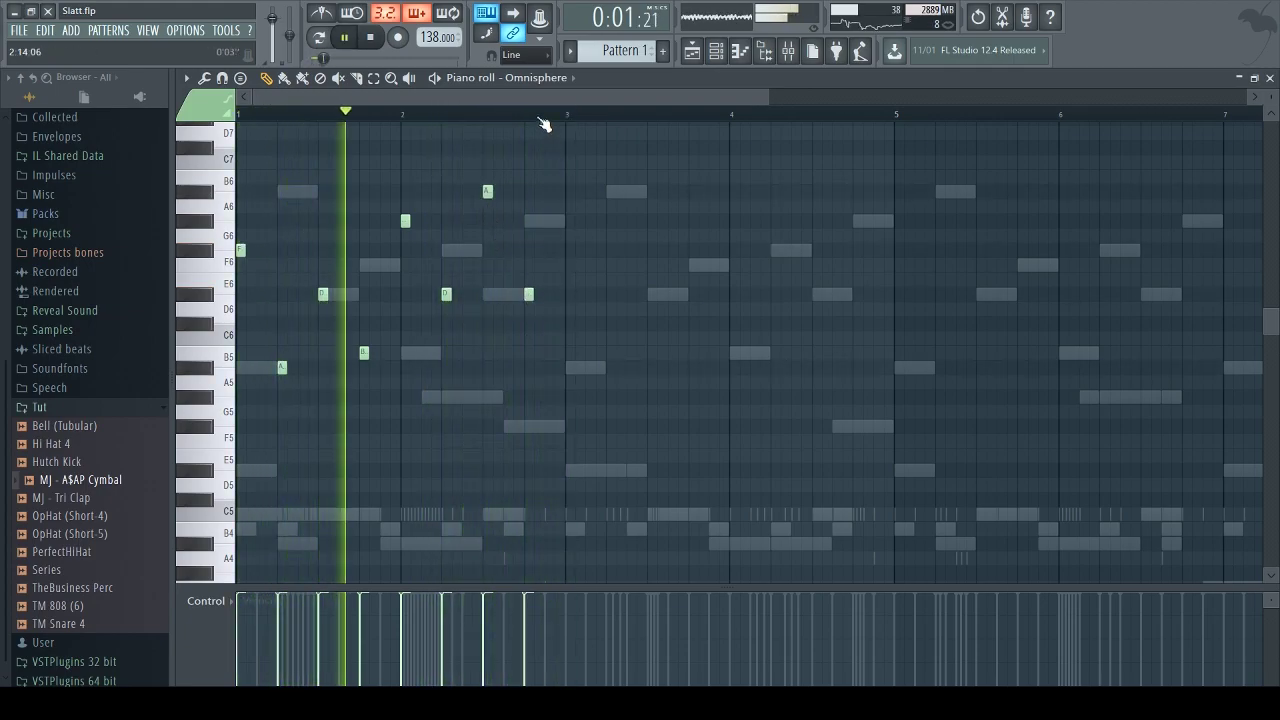
Duplicate the two-bar Omnisphere melody into bars 3 and 4, then deselect the notes
scroll(542, 119, down, 2)
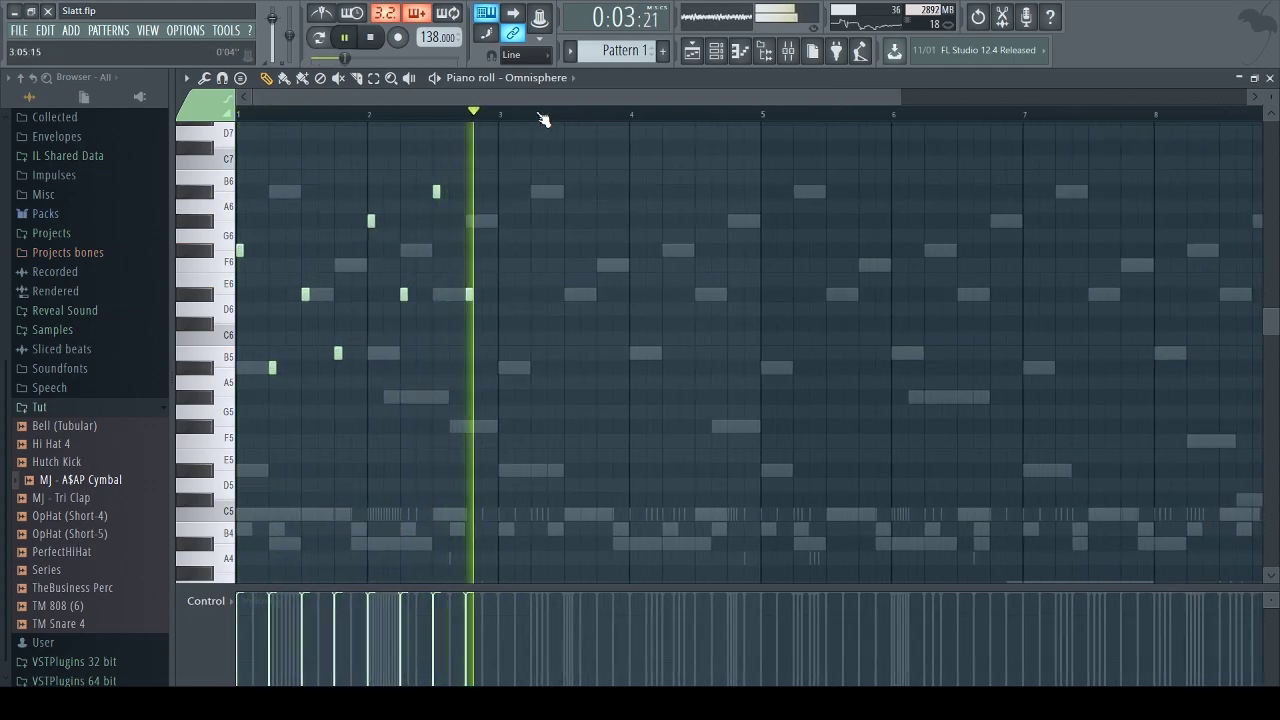
key(ctrl+a)
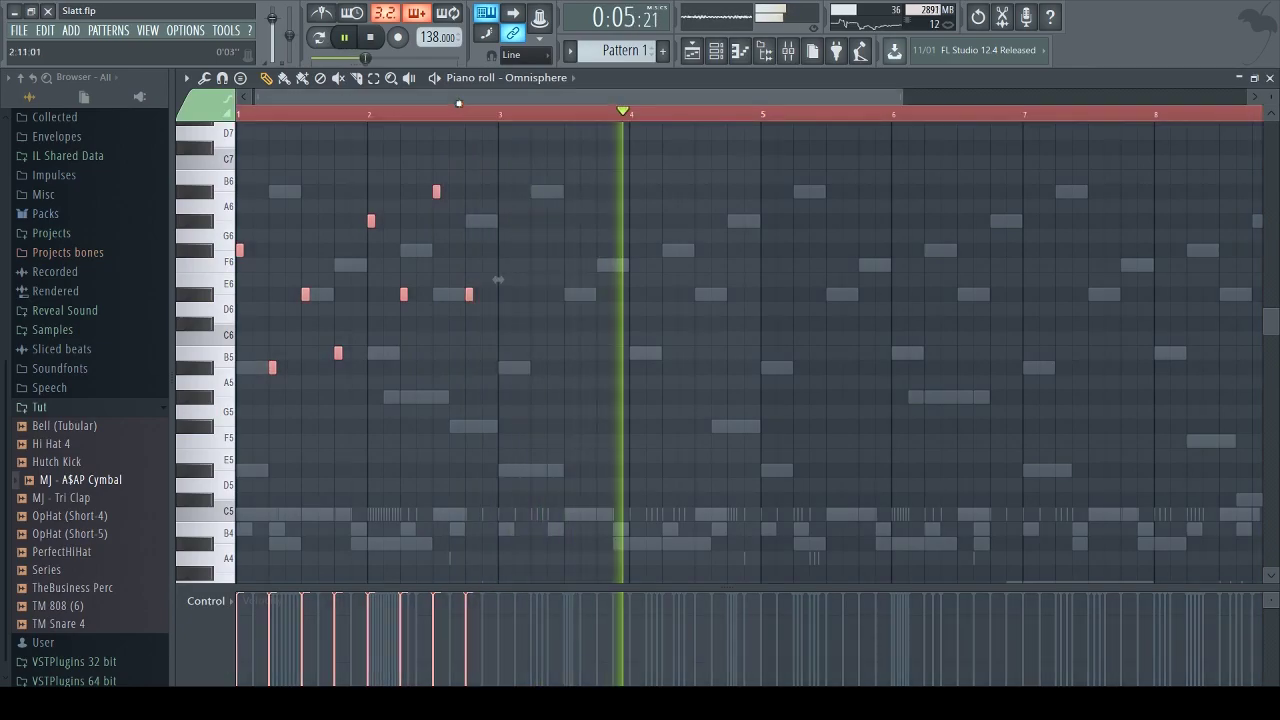
key(ctrl+b)
key(space)
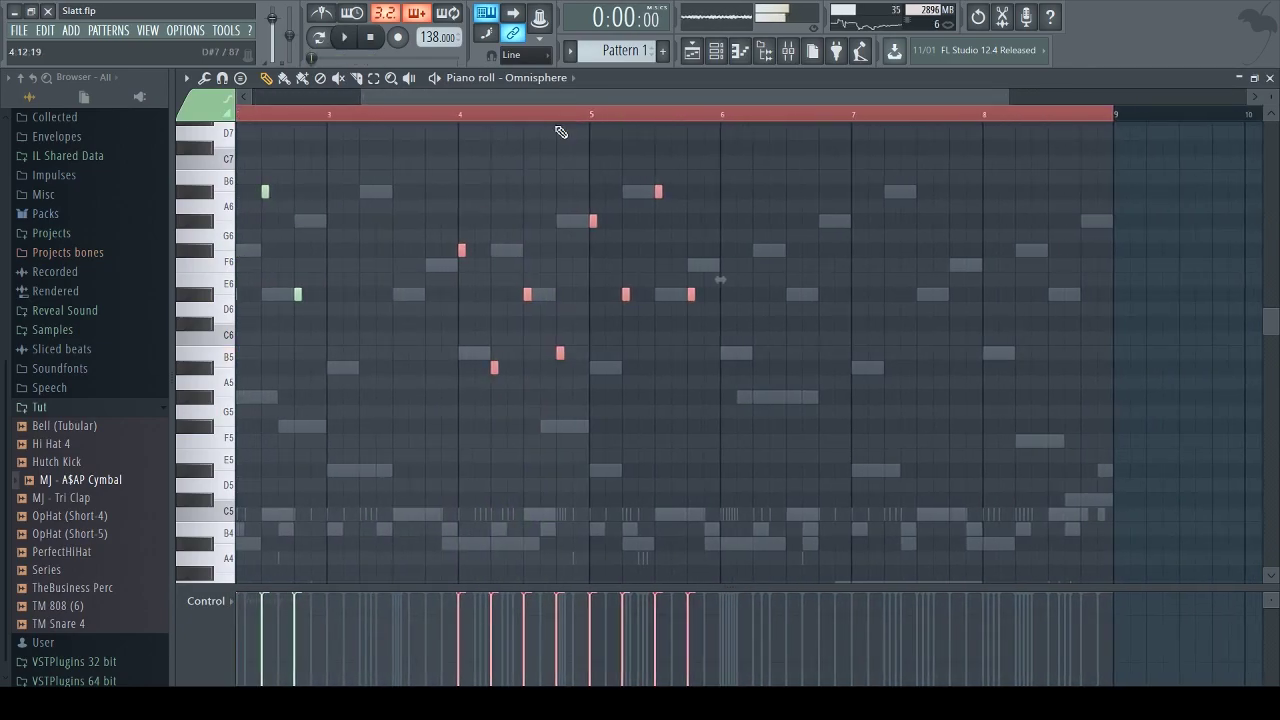
key(ctrl+z)
key(ctrl+z)
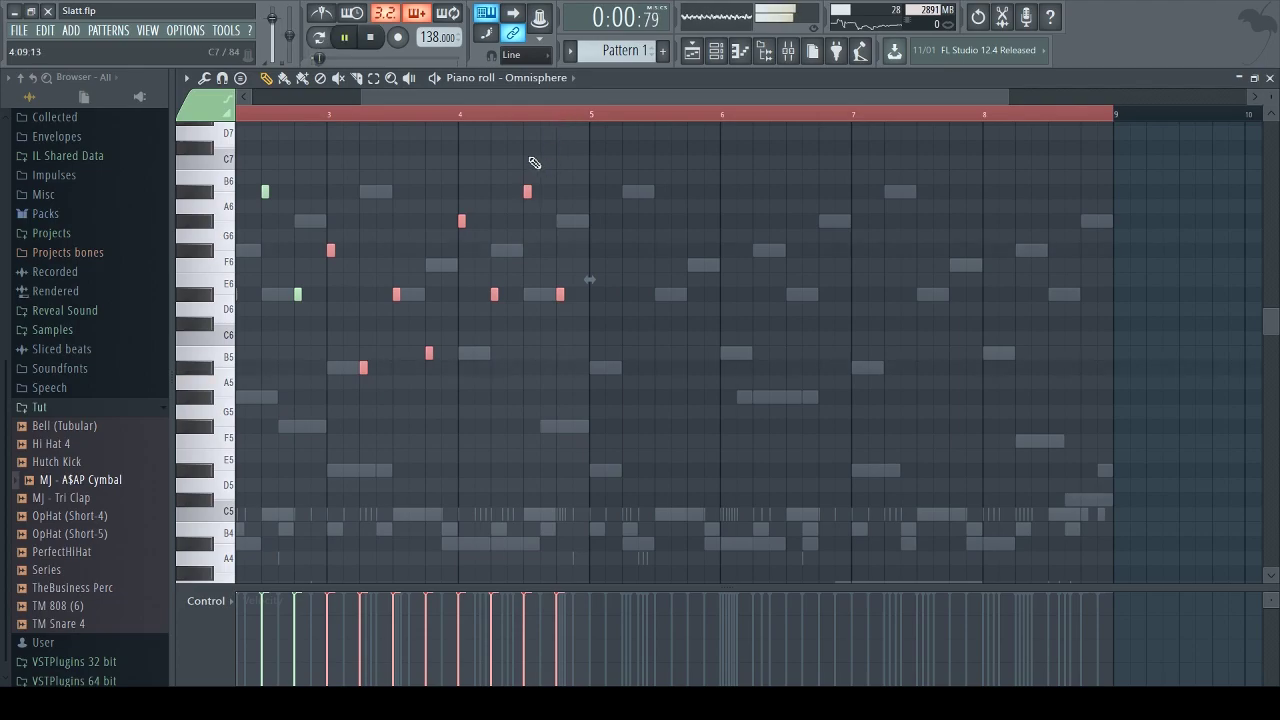
key(ctrl+d)
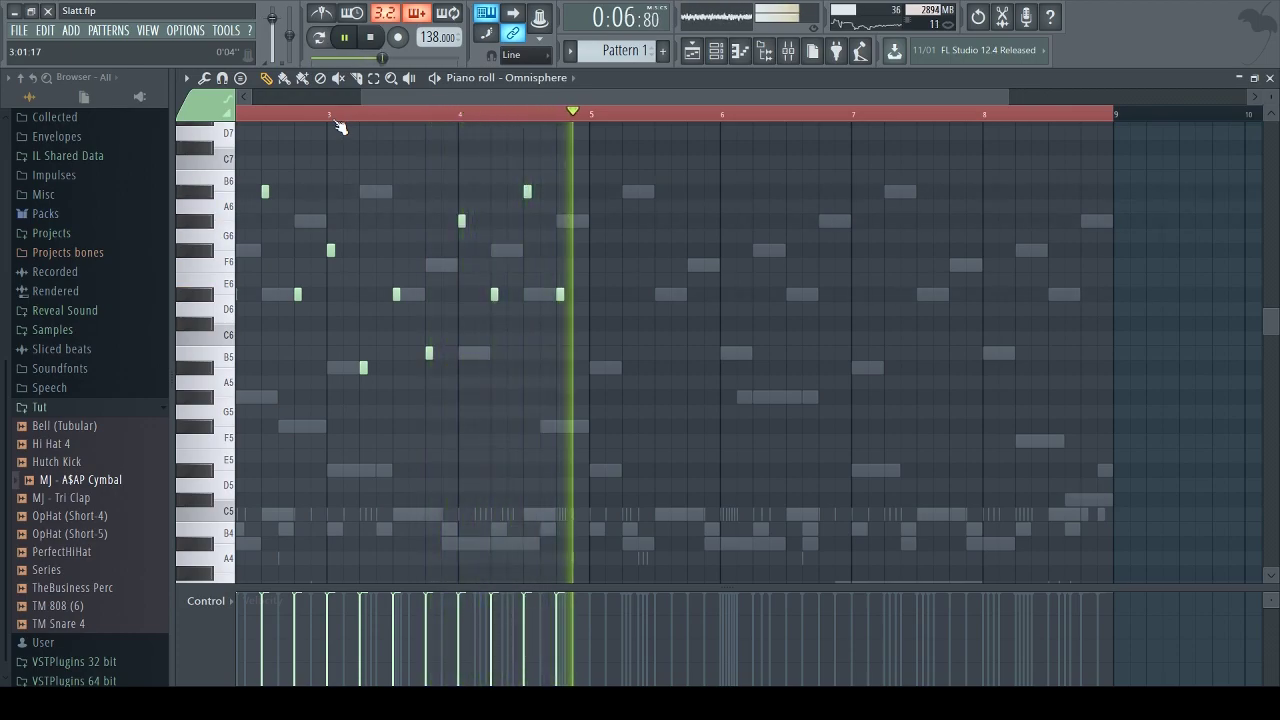
Lower the first Omnisphere note of bar 4 to F6, auditioning the phrase from bar 3
key(space)
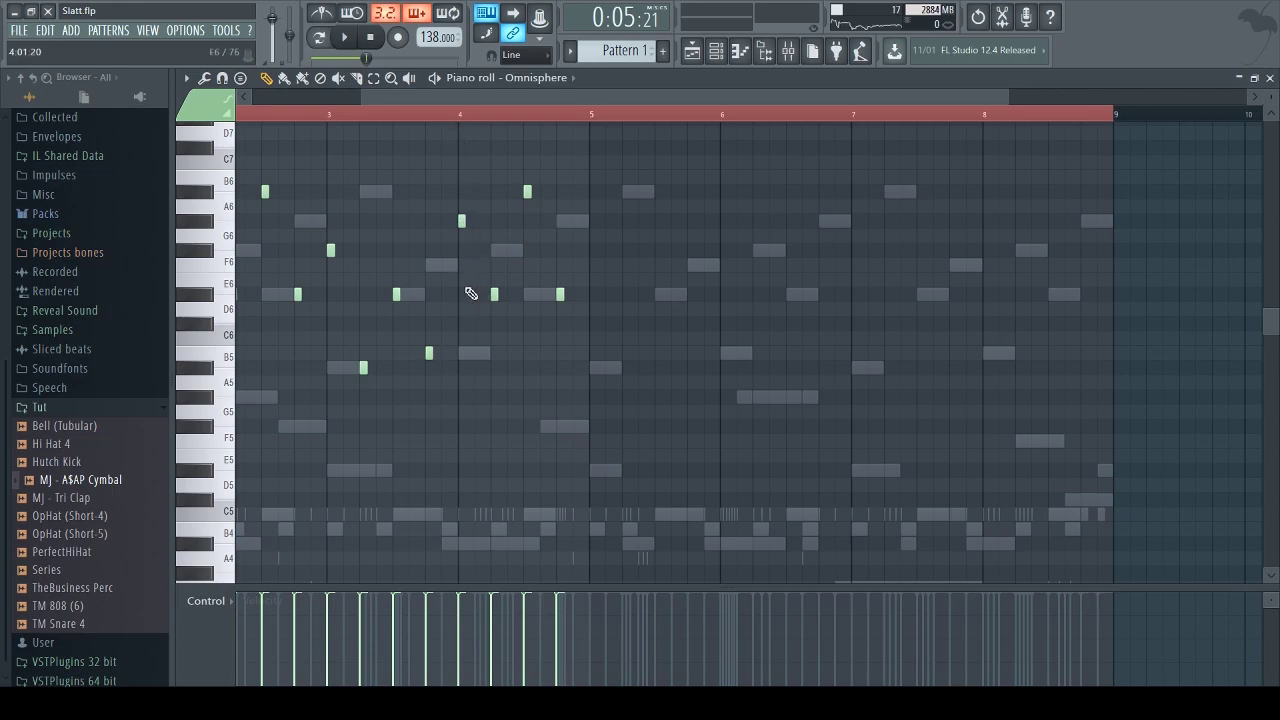
click(396, 124)
key(space)
click(396, 122)
key(space)
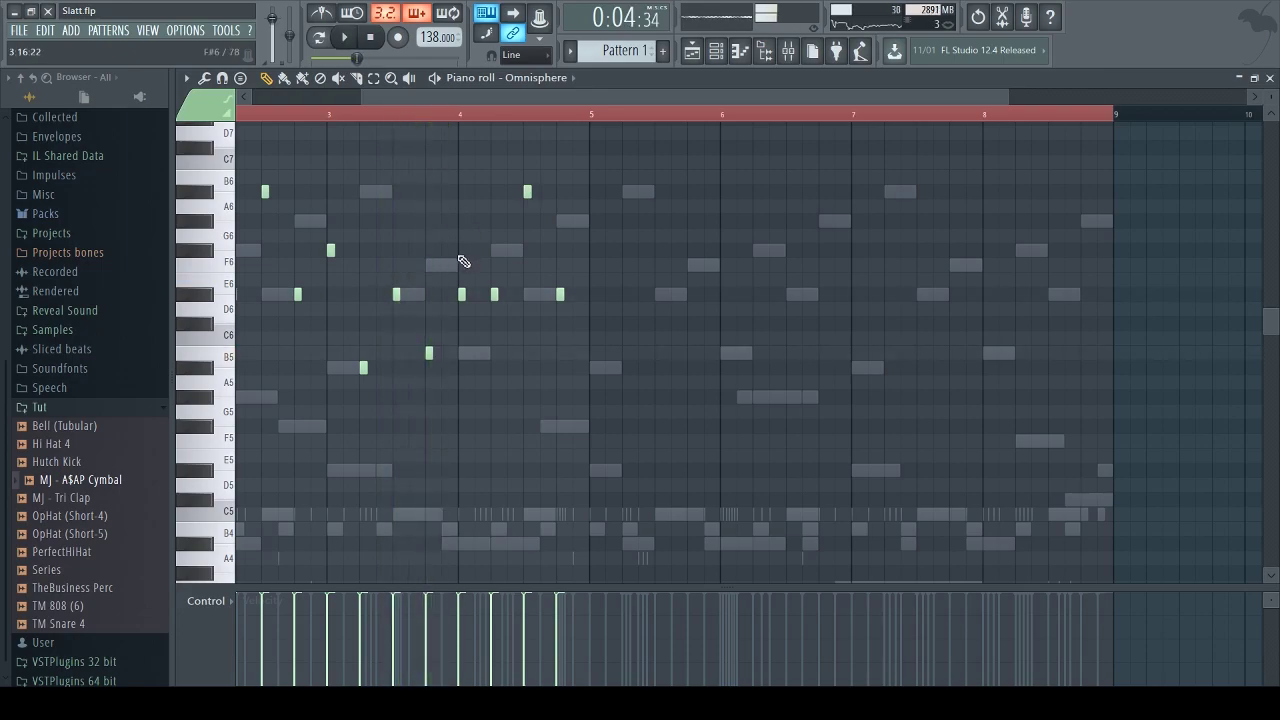
key(space)
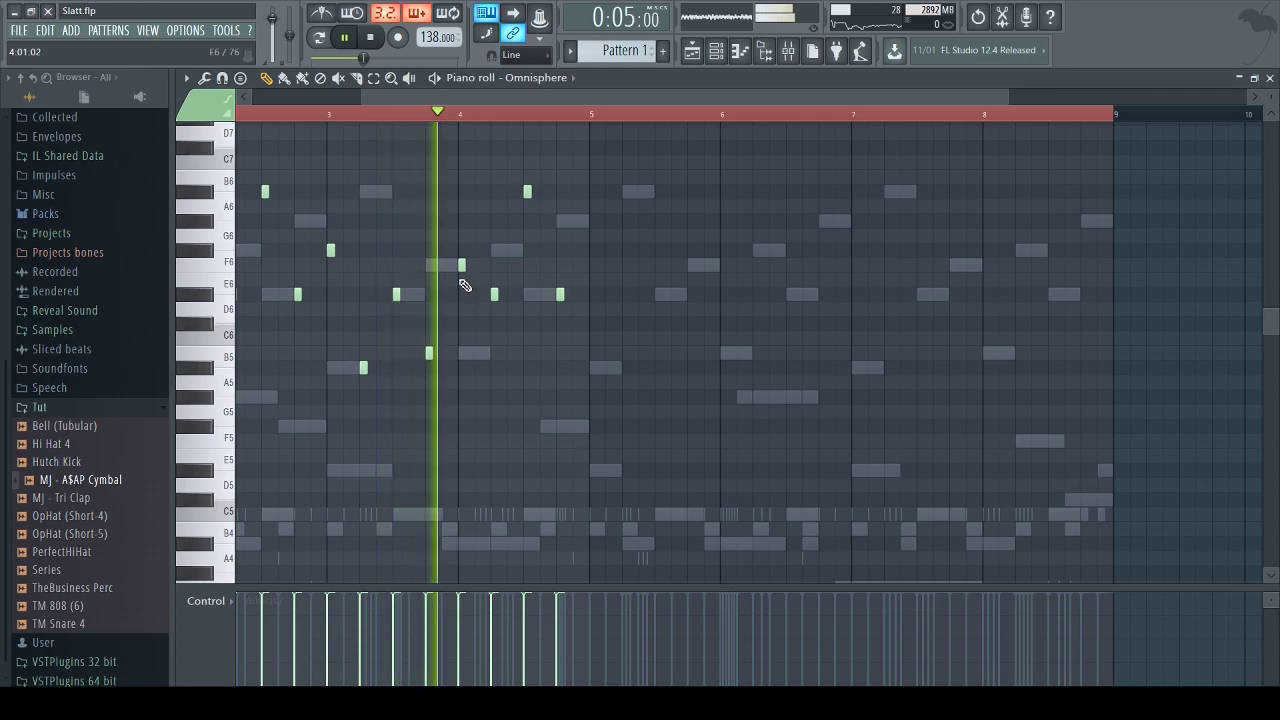
key(space)
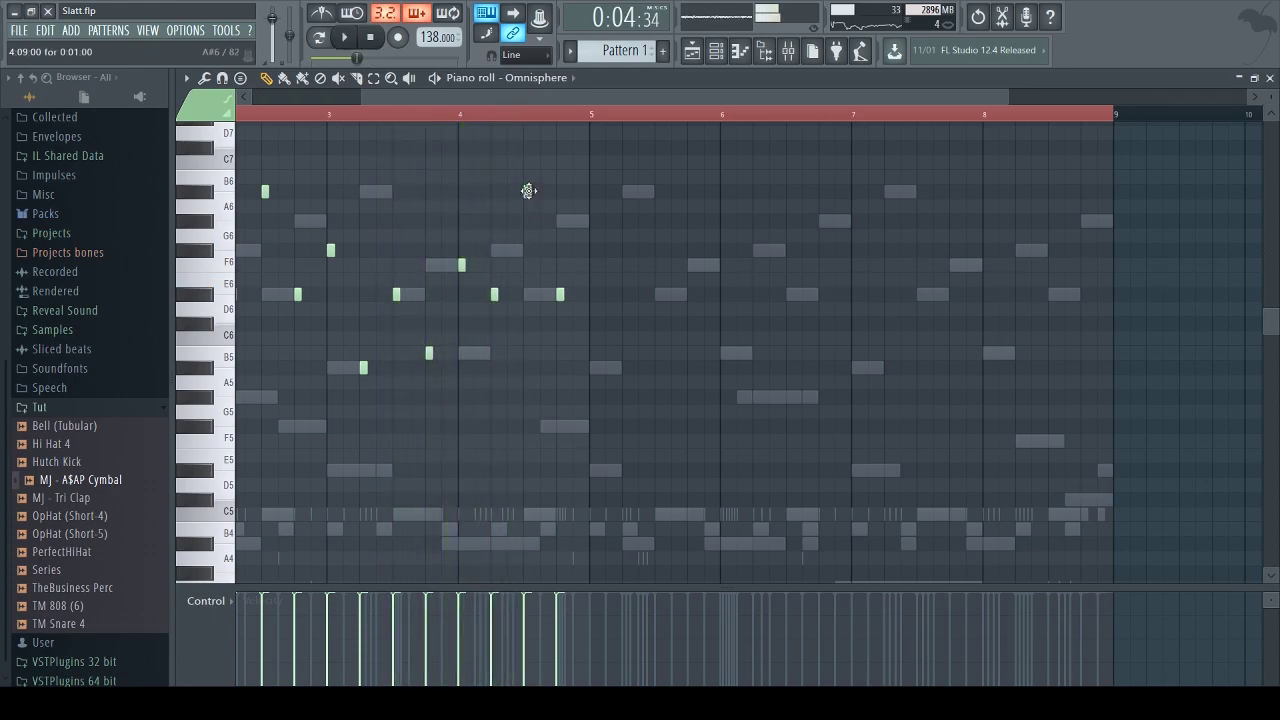
Lower bar 4's third note to G#6 and its last note to C#6, auditioning the ending
click(527, 220)
key(space)
key(space)
click(463, 114)
key(space)
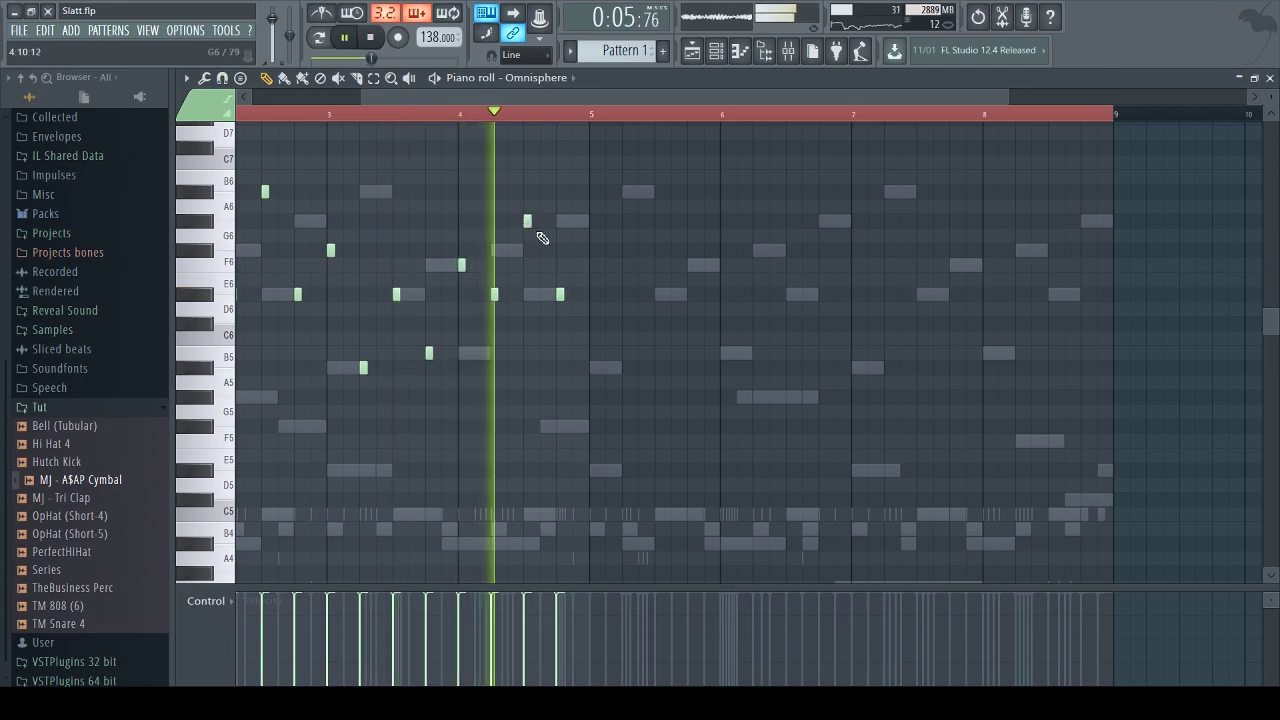
key(space)
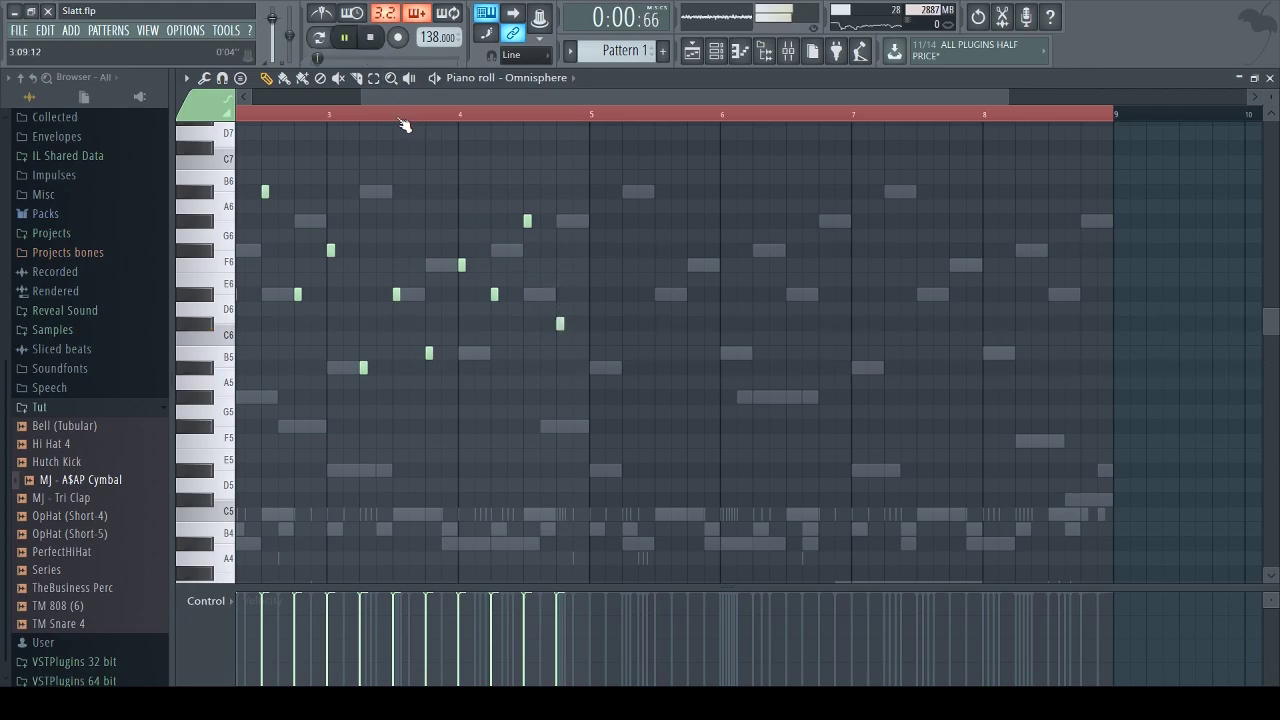
Duplicate the whole four-bar Omnisphere melody into bars 5 to 8
scroll(404, 120, down, 2)
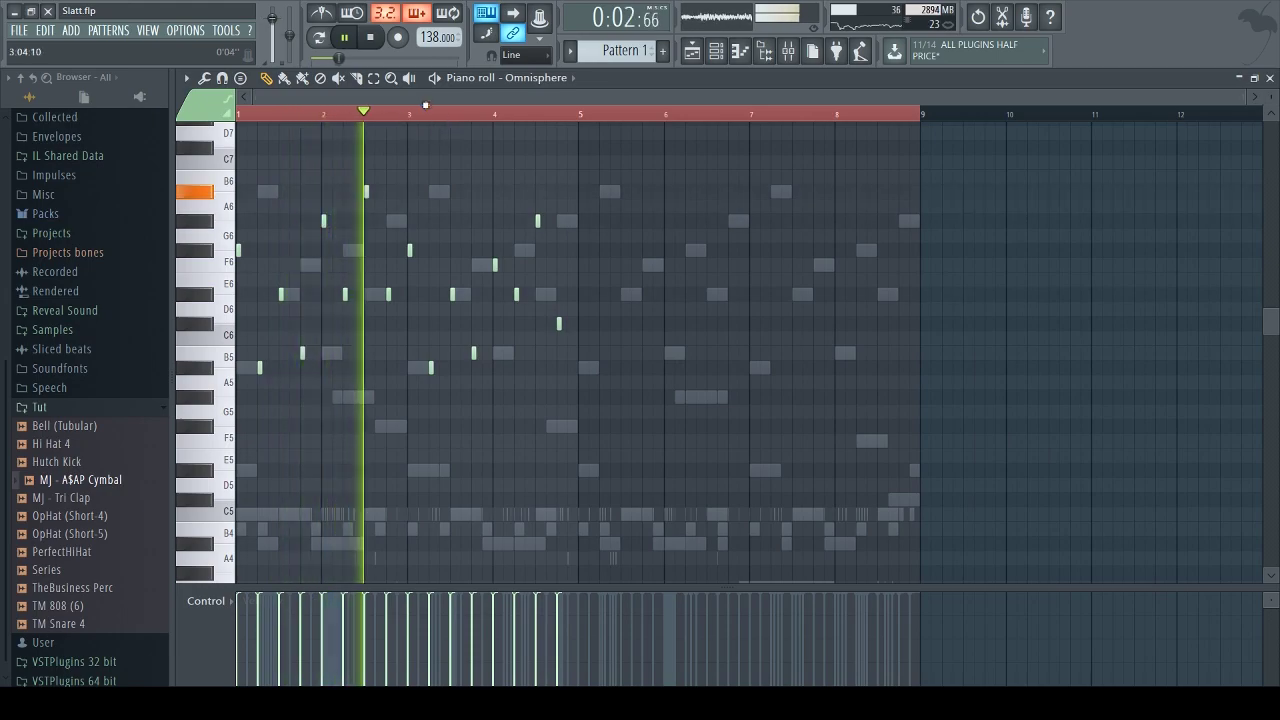
key(ctrl+a)
scroll(528, 118, right, 1)
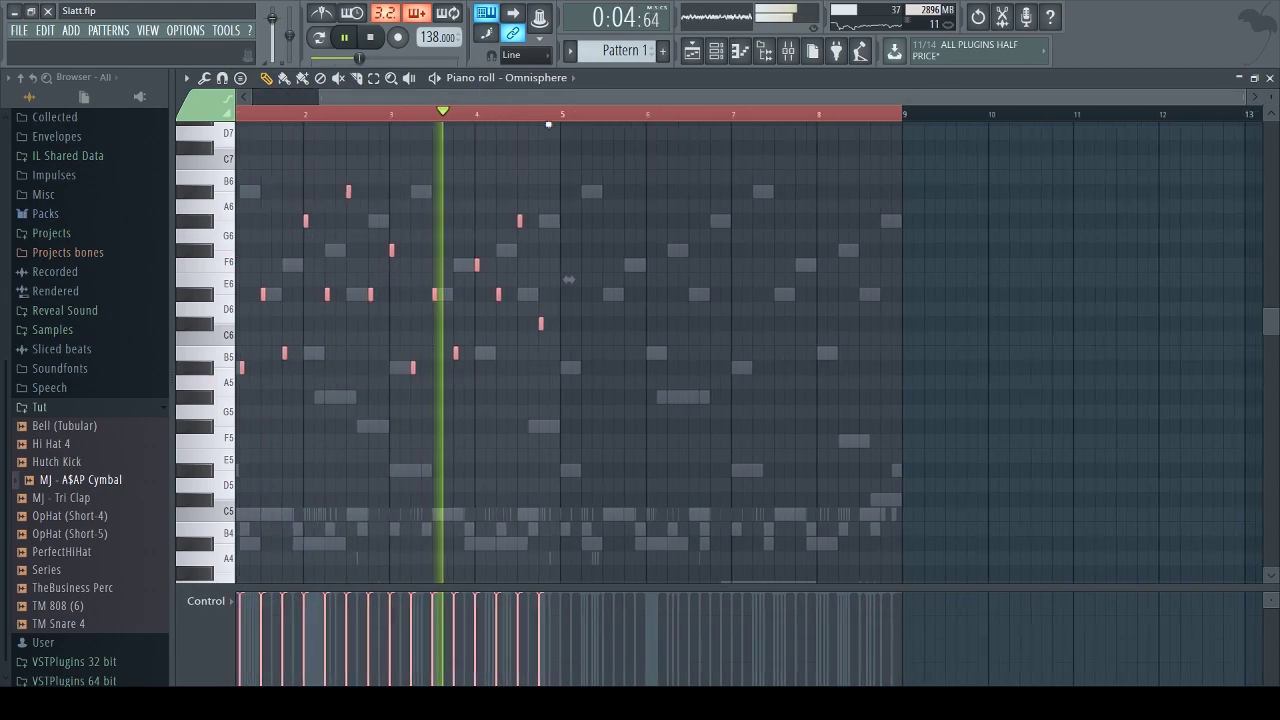
key(ctrl+b)
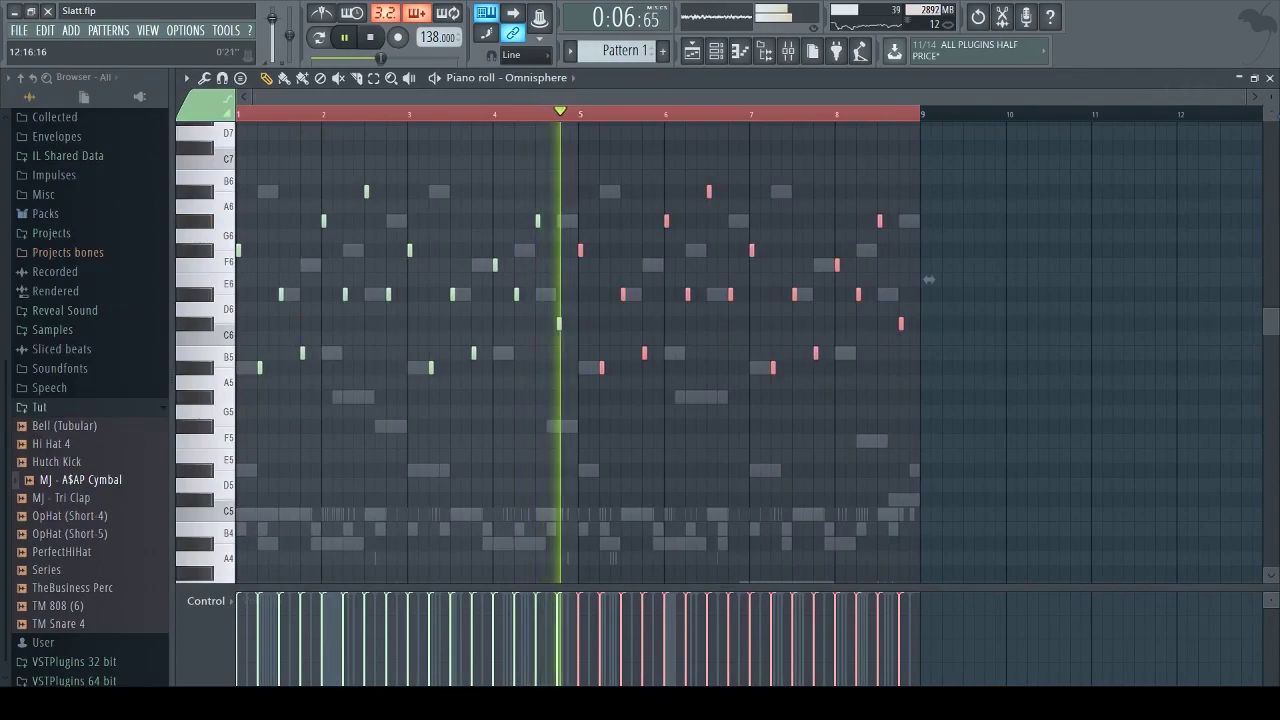
Lower the velocity of all Omnisphere notes slightly, and unmute the Nexus and Series mixer tracks alongside Omnisphere
key(ctrl+a)
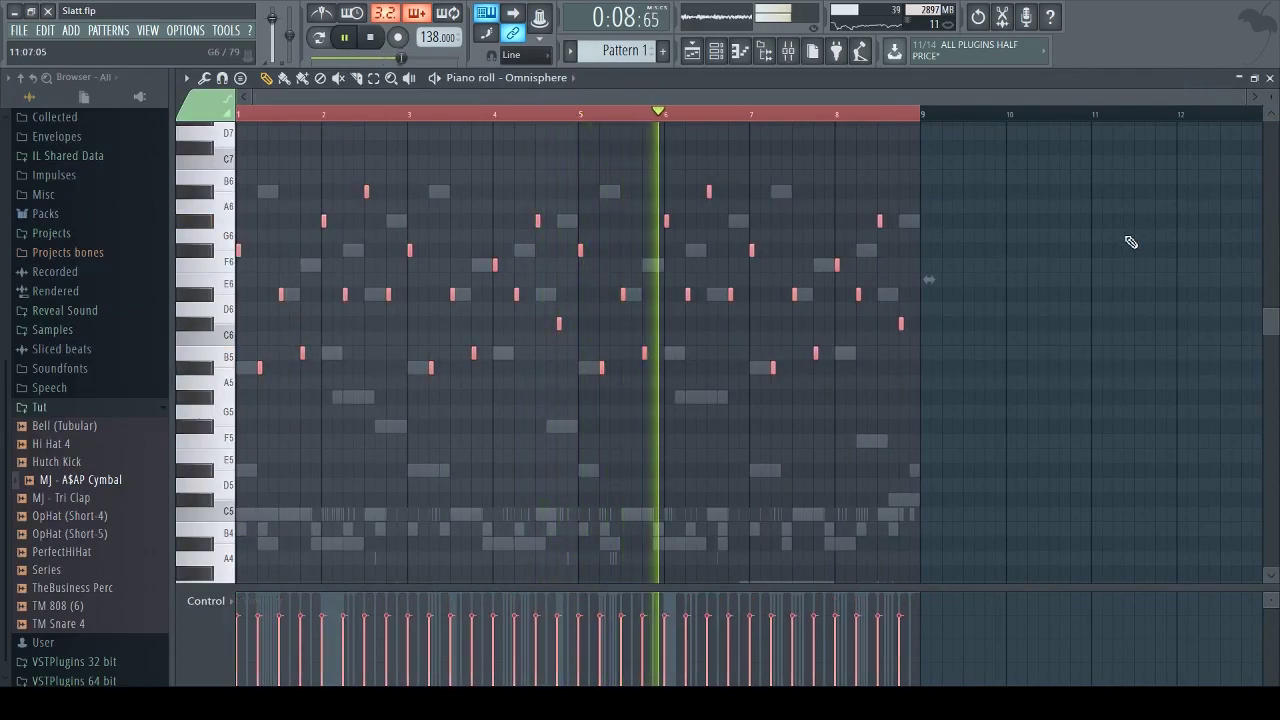
click(1271, 78)
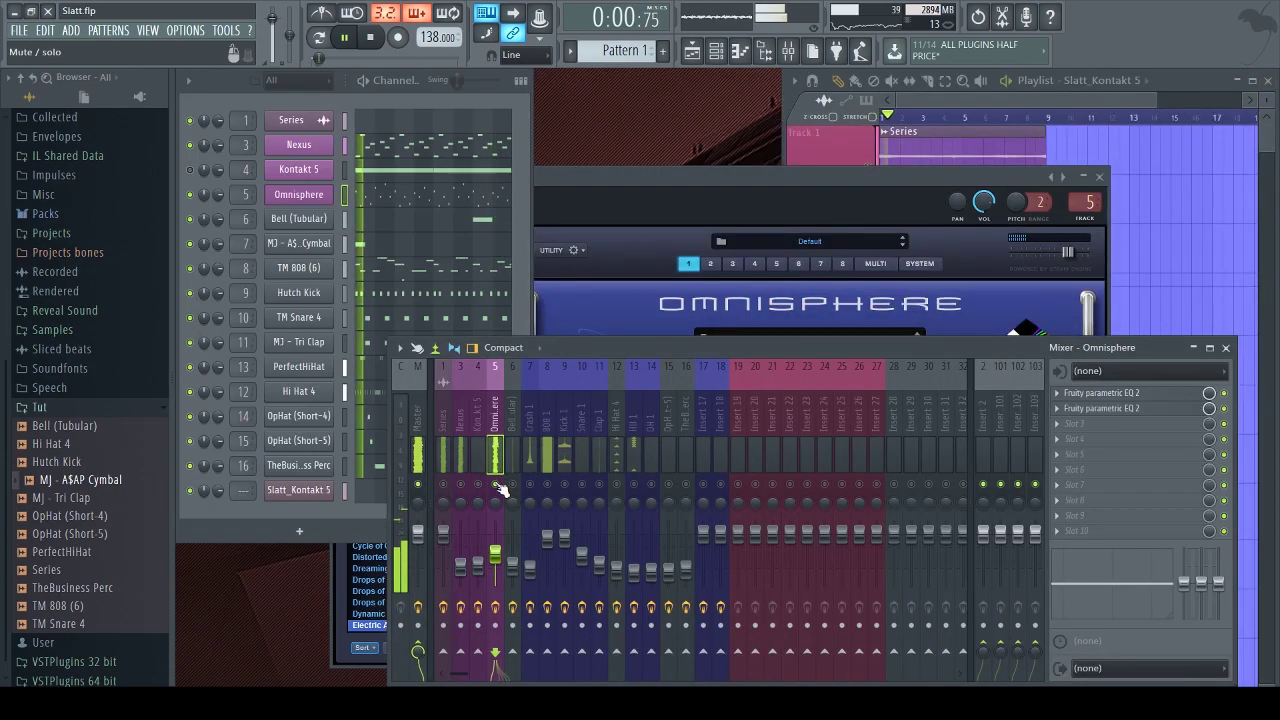
click(461, 485)
click(444, 485)
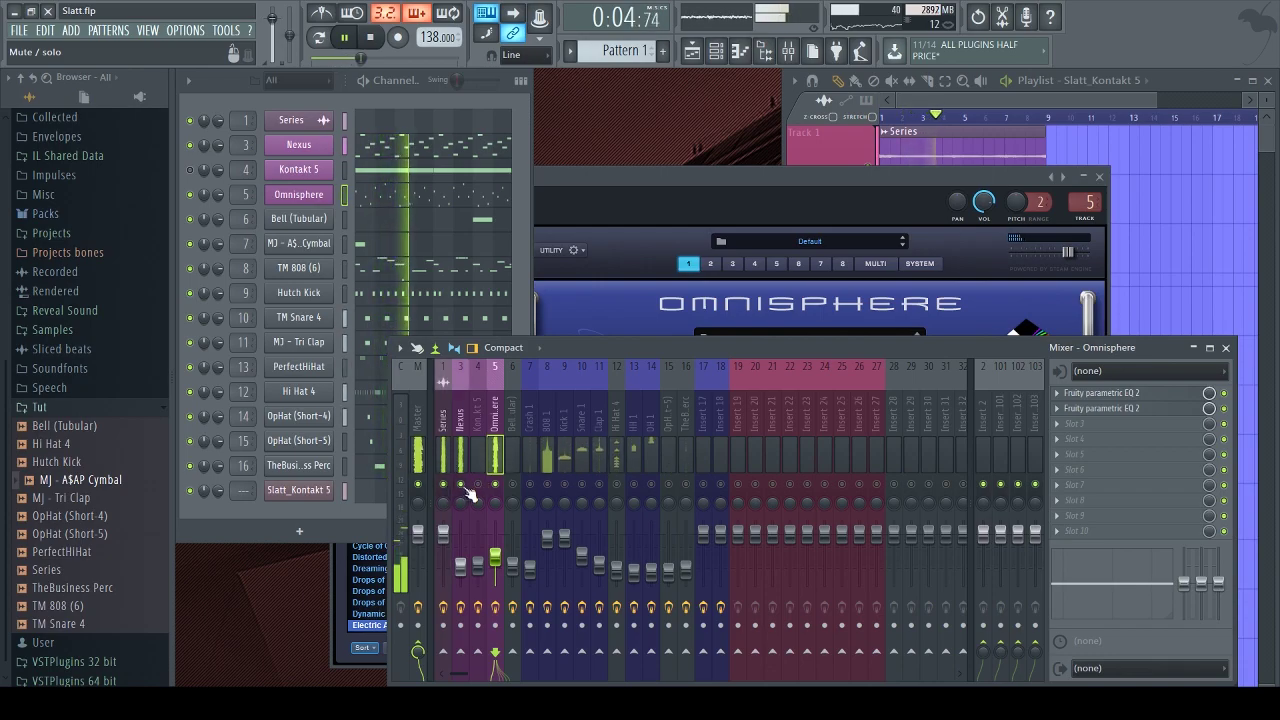
Cut the lows and highs of the Omnisphere track with steep roll-offs in its first Fruity Parametric EQ 2
click(1152, 395)
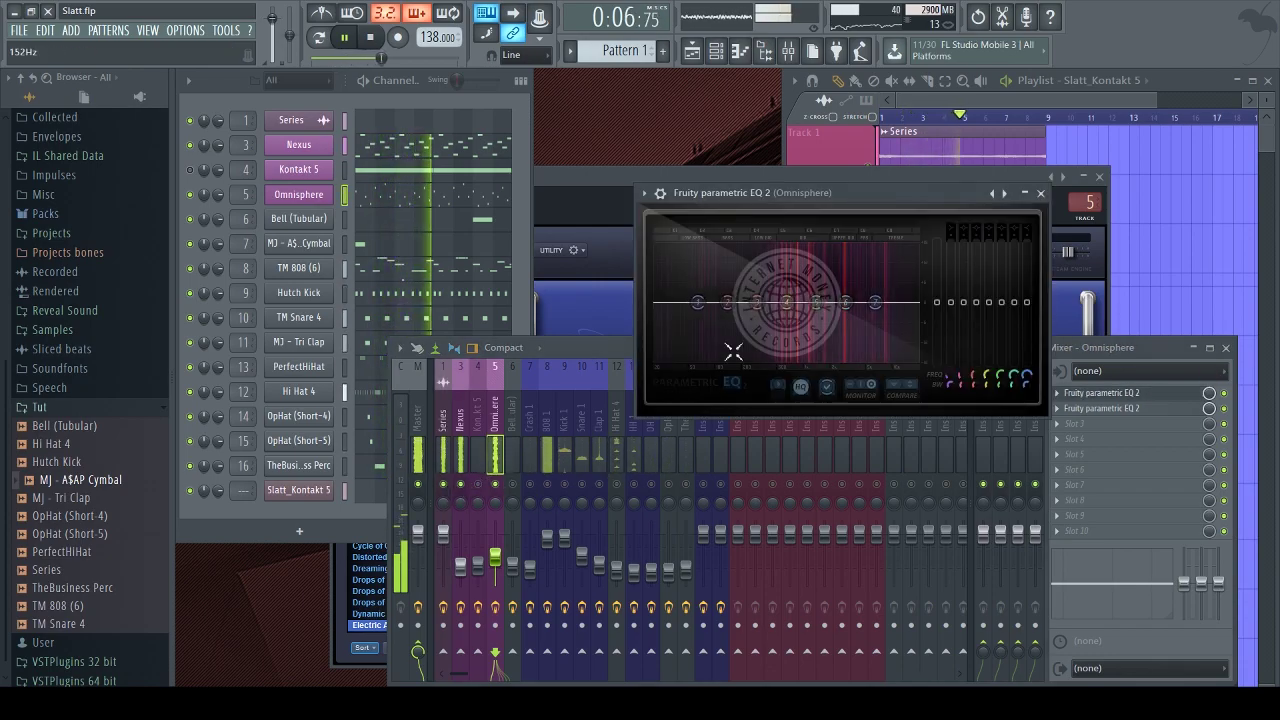
drag(699, 304, 750, 359)
drag(875, 304, 908, 357)
drag(847, 303, 673, 352)
drag(683, 353, 672, 357)
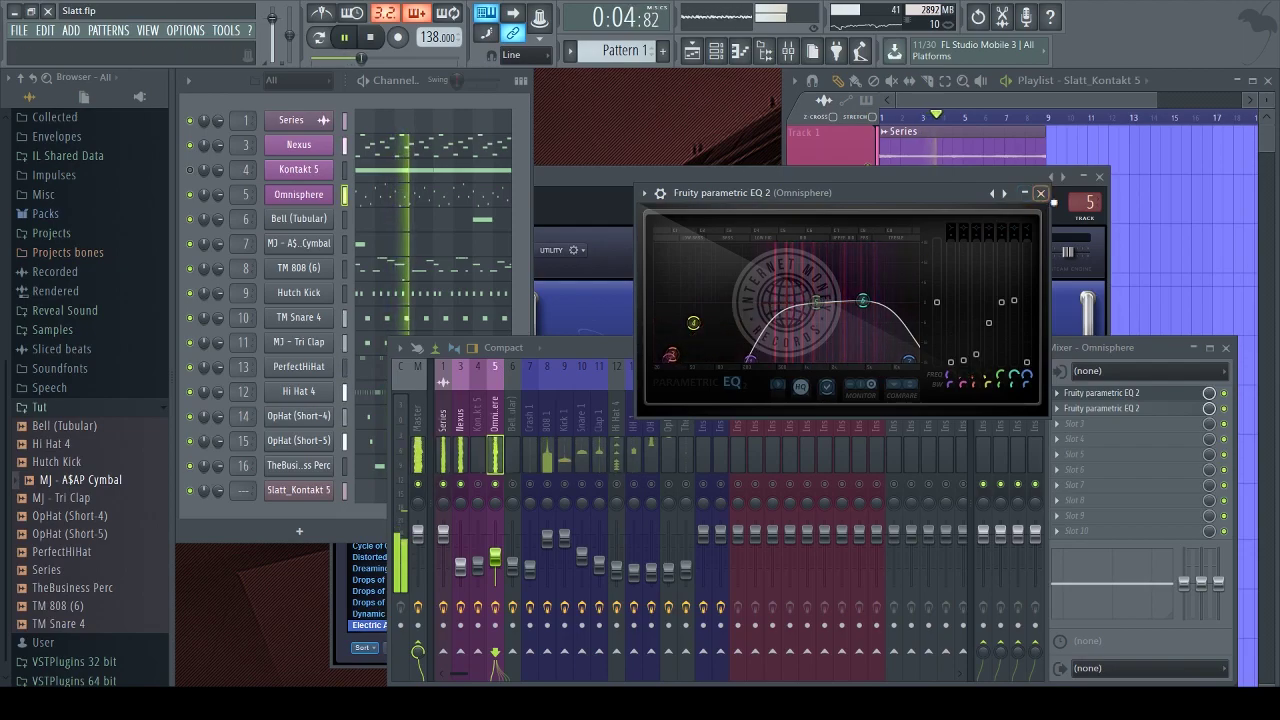
drag(750, 358, 746, 366)
click(1046, 194)
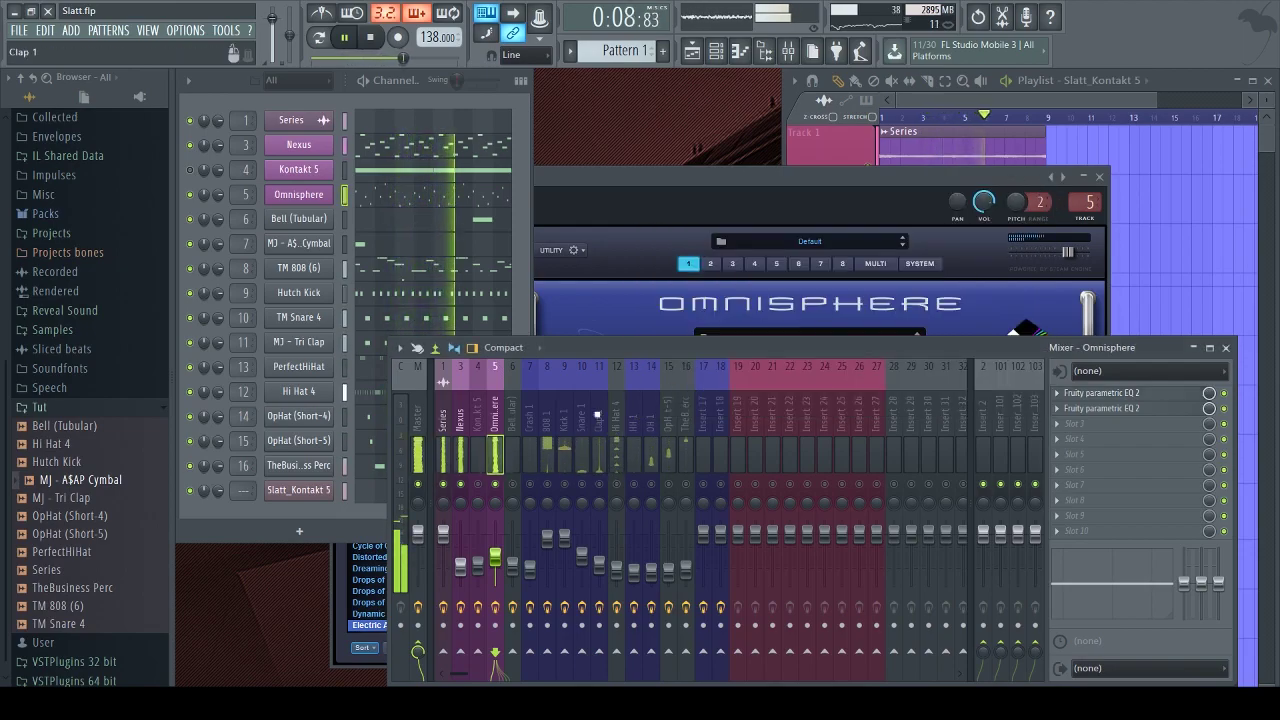
Save the project, resume playback and close the Omnisphere plugin window
key(space)
key(ctrl+s)
key(space)
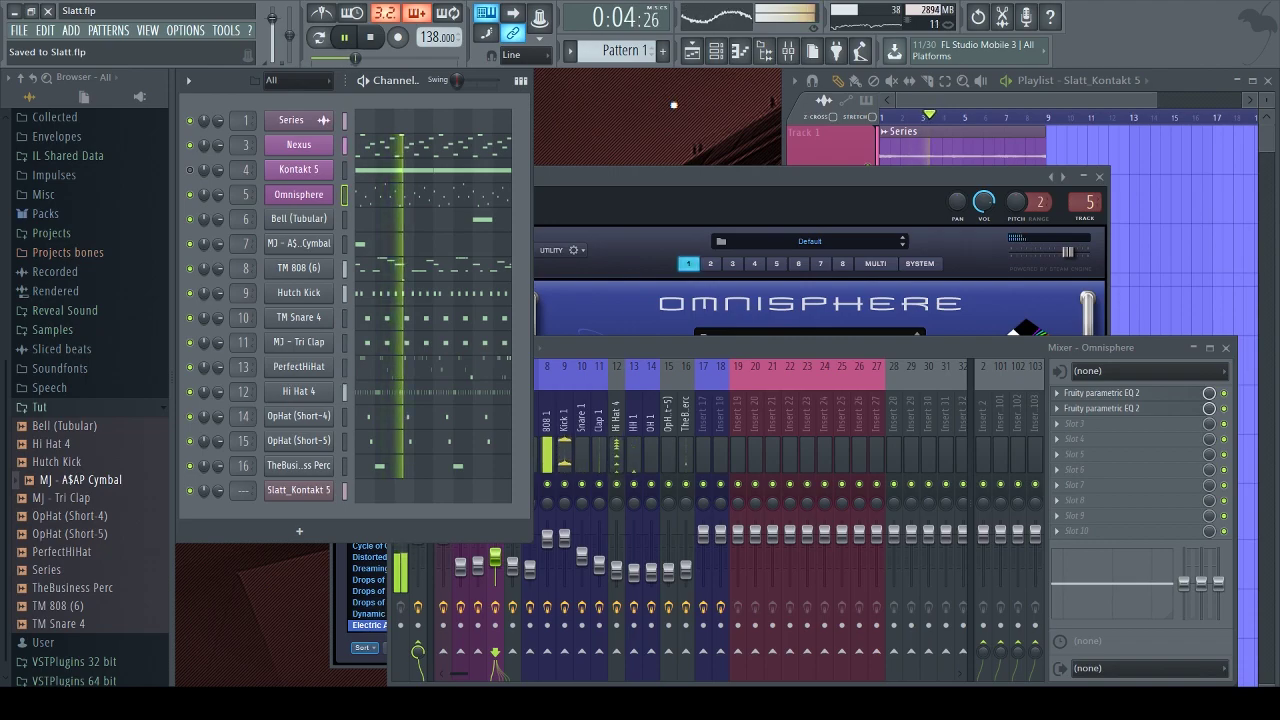
click(1023, 166)
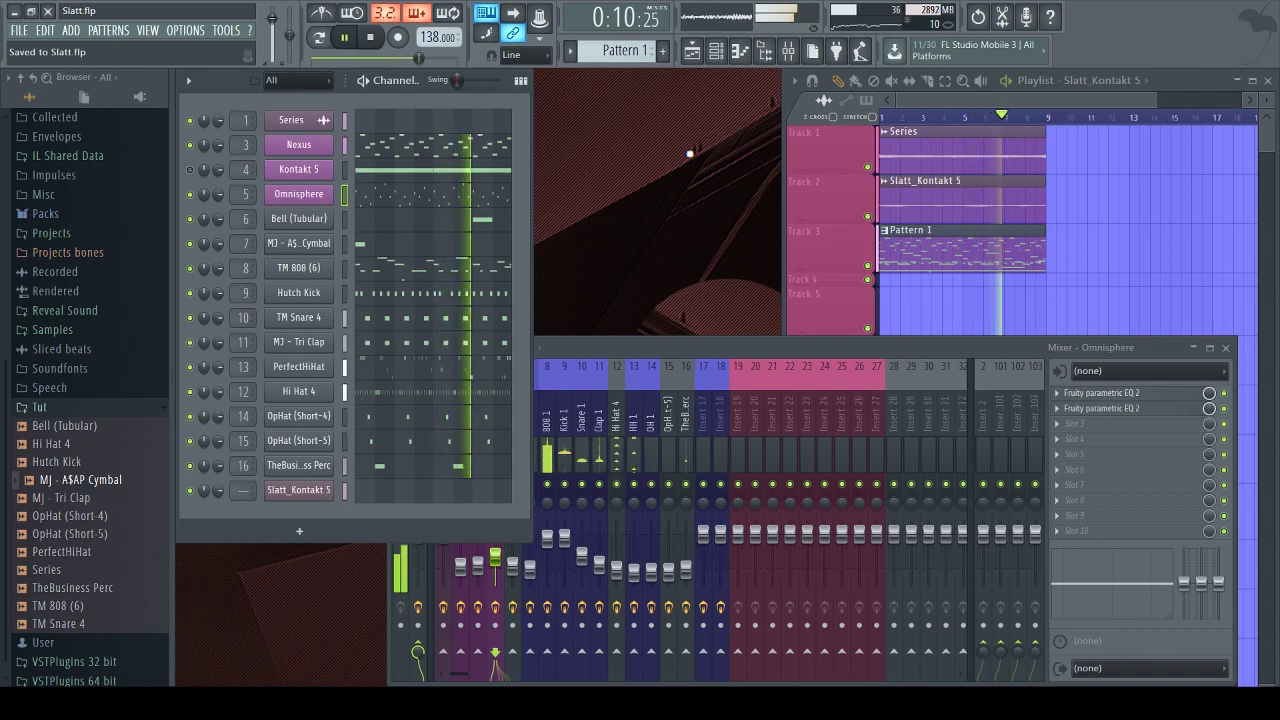
Raise the Bell (Tubular) mixer track's volume slightly while auditioning from about bar 7, and save the project
click(1006, 117)
key(space)
click(571, 515)
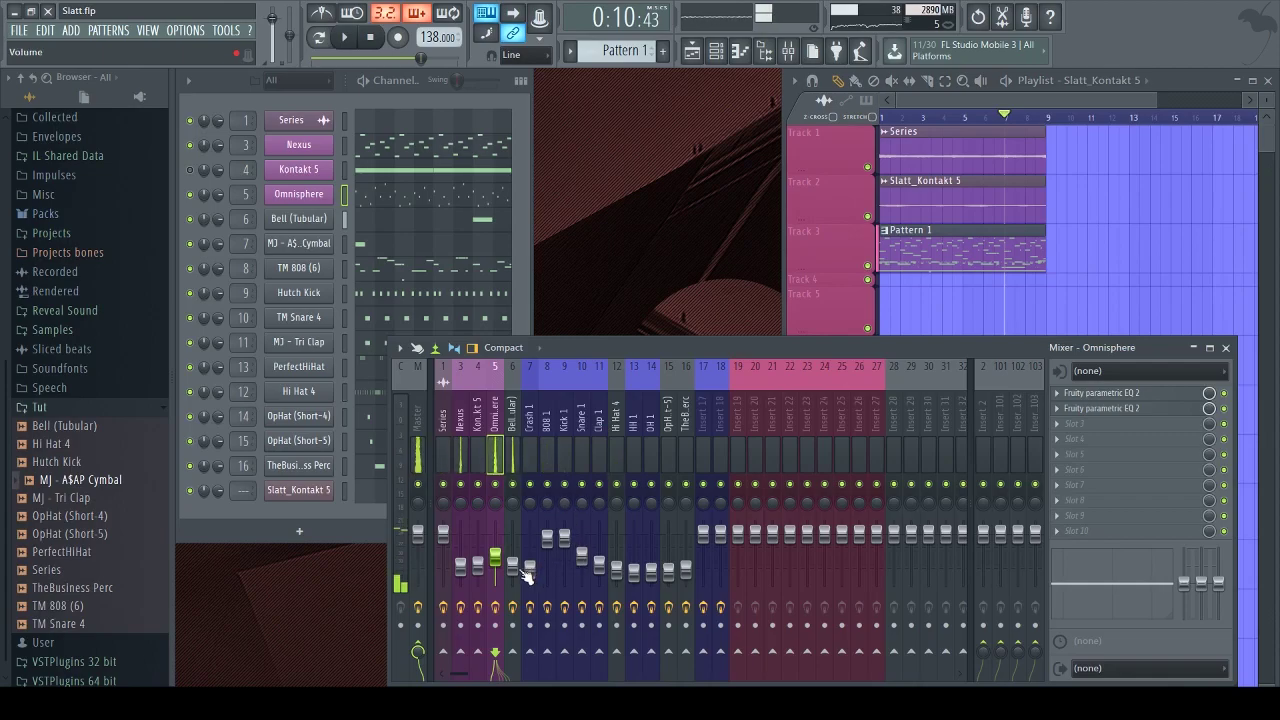
click(512, 566)
key(space)
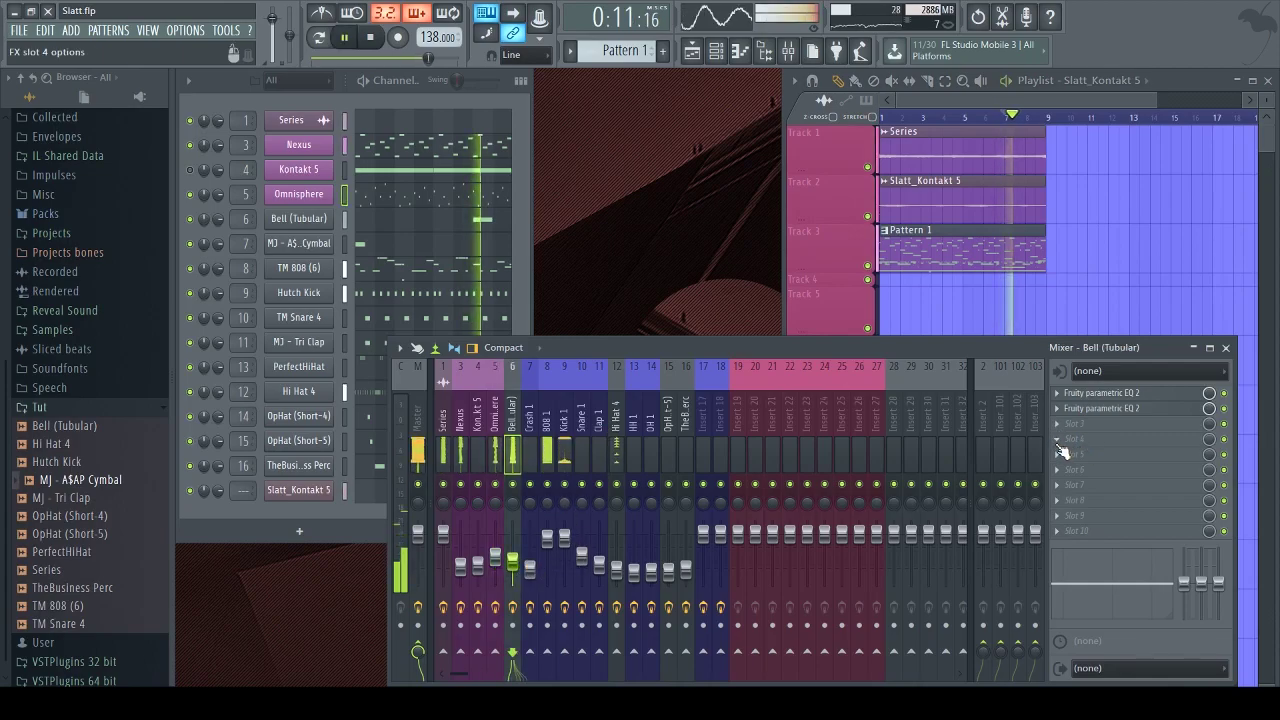
key(F6)
key(ctrl+s)
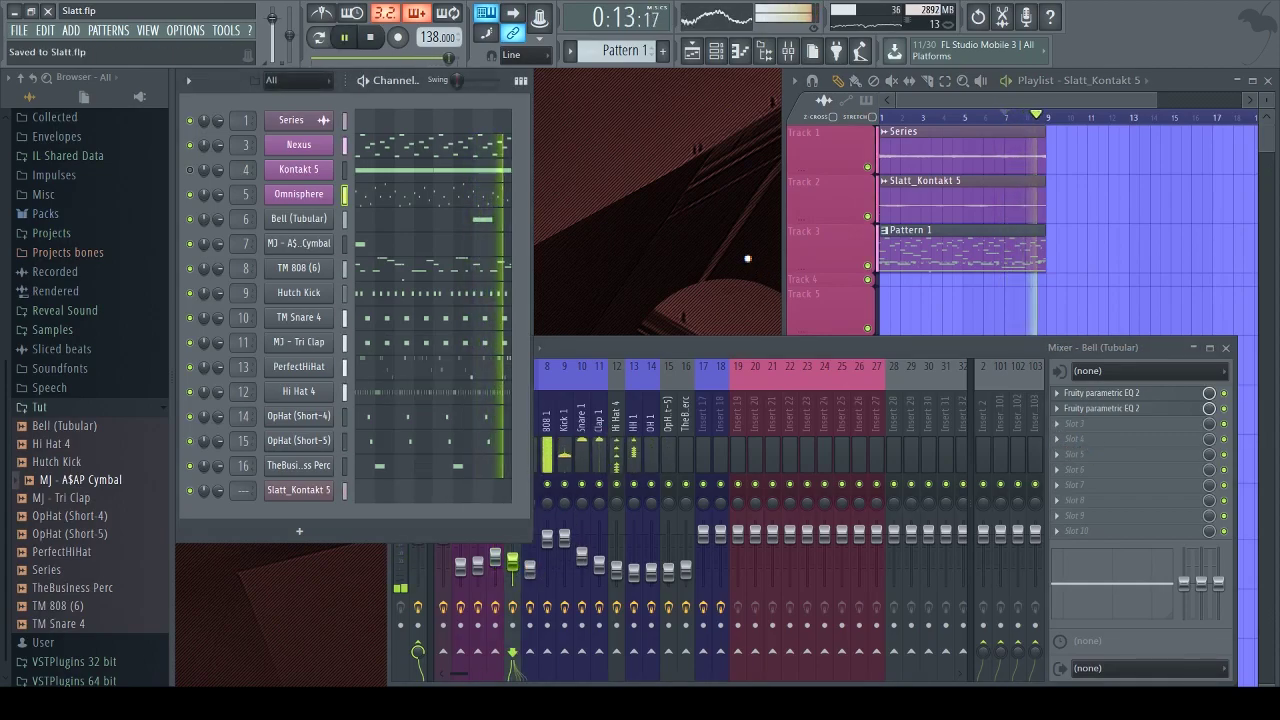
Stop playback, add a second Omnisphere channel and open its full patch browser
key(space)
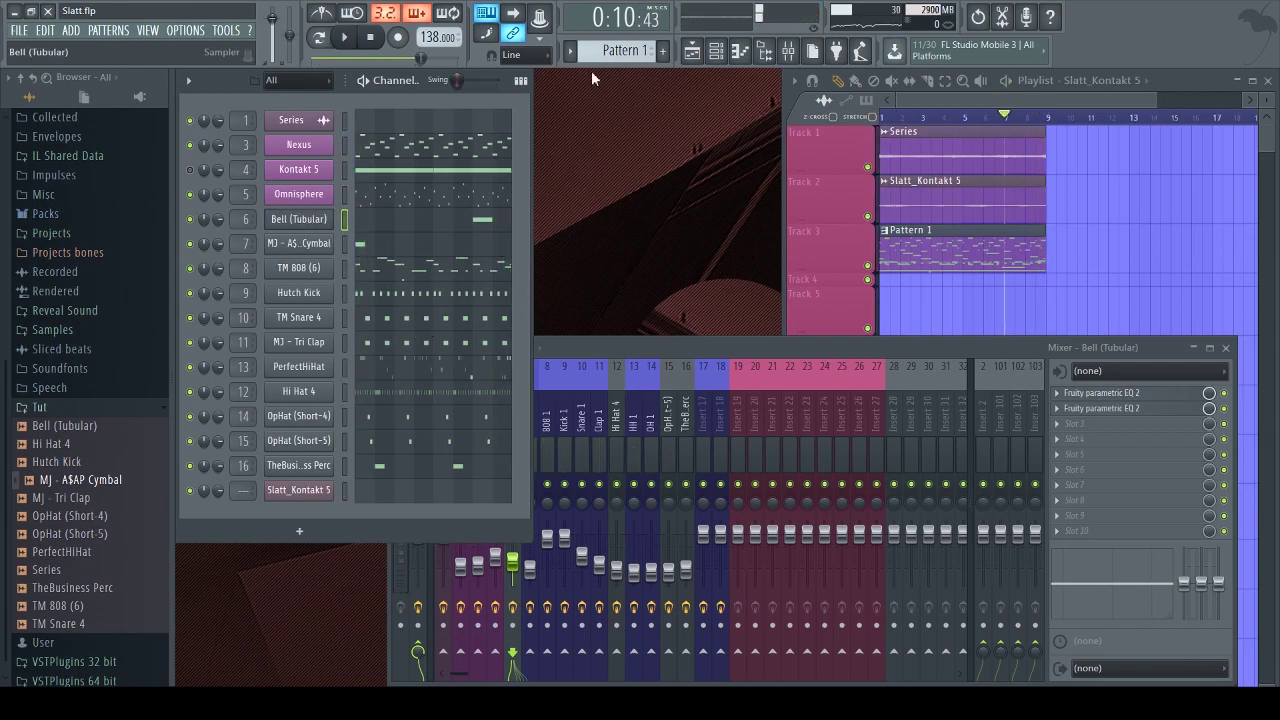
key(ctrl+z)
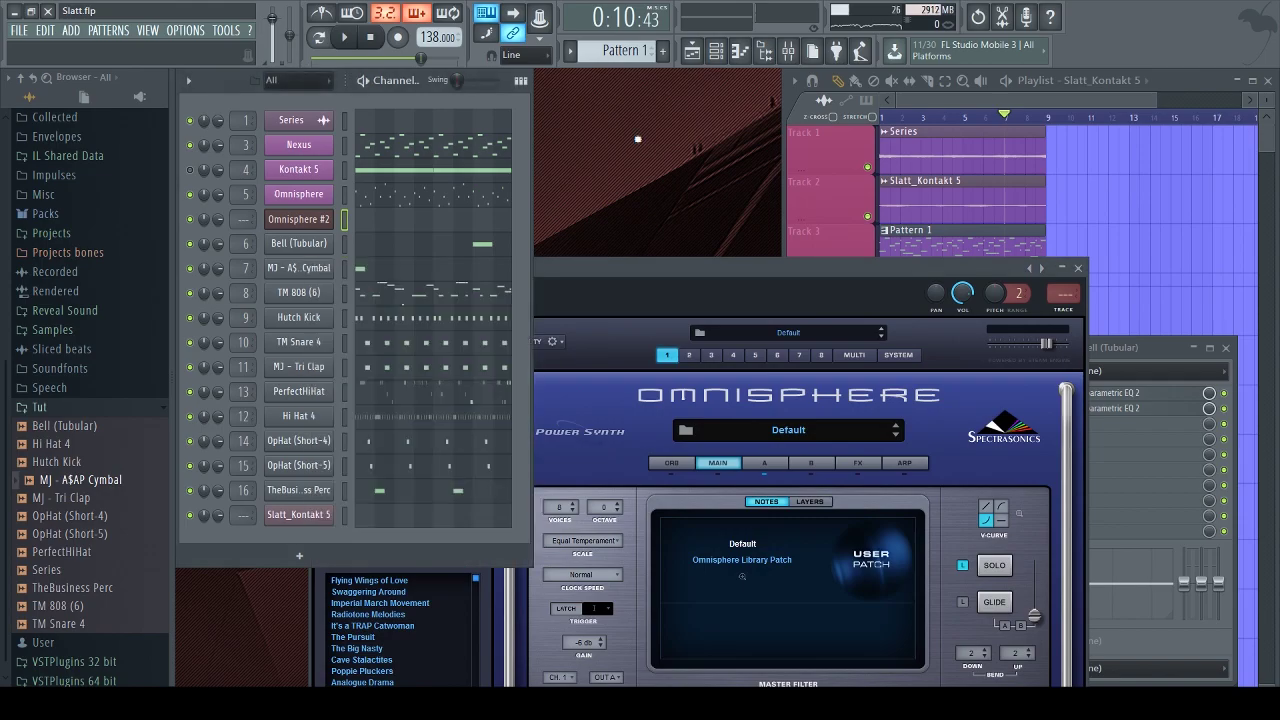
drag(690, 287, 701, 130)
click(797, 261)
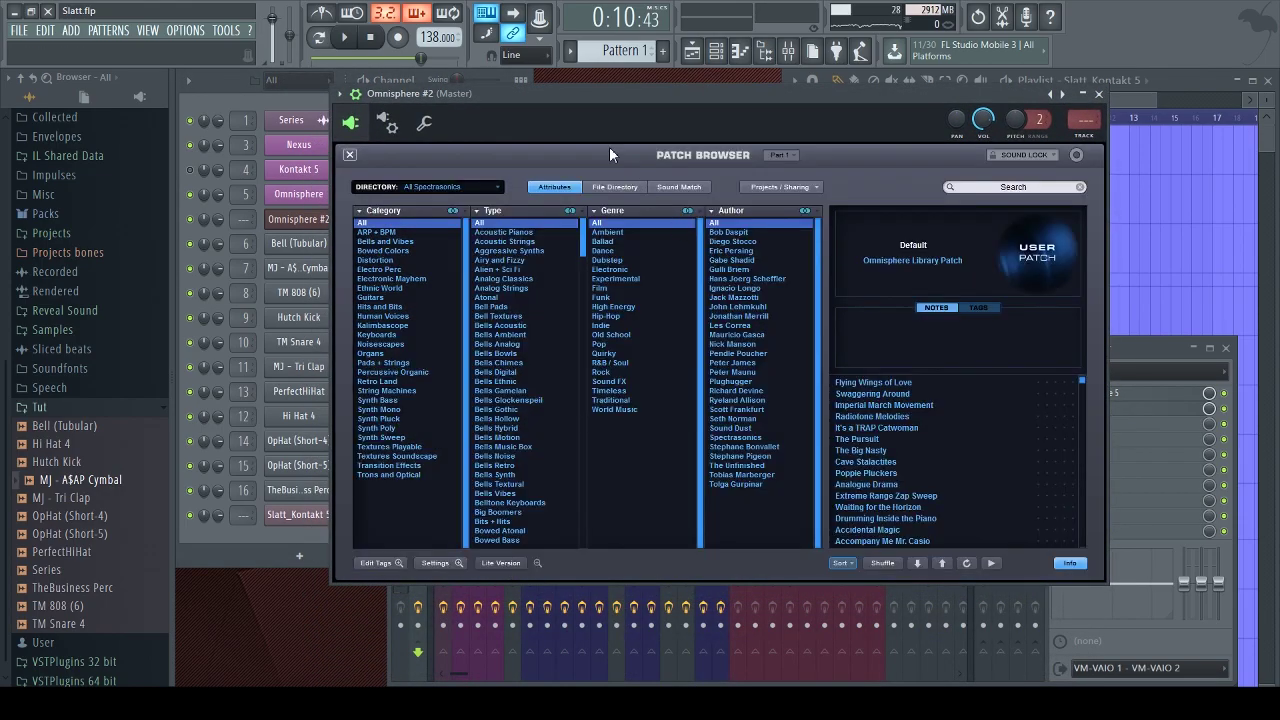
Filter the Omnisphere #2 patches to the ARP + BPM category and Ambient genre while the beat plays
key(space)
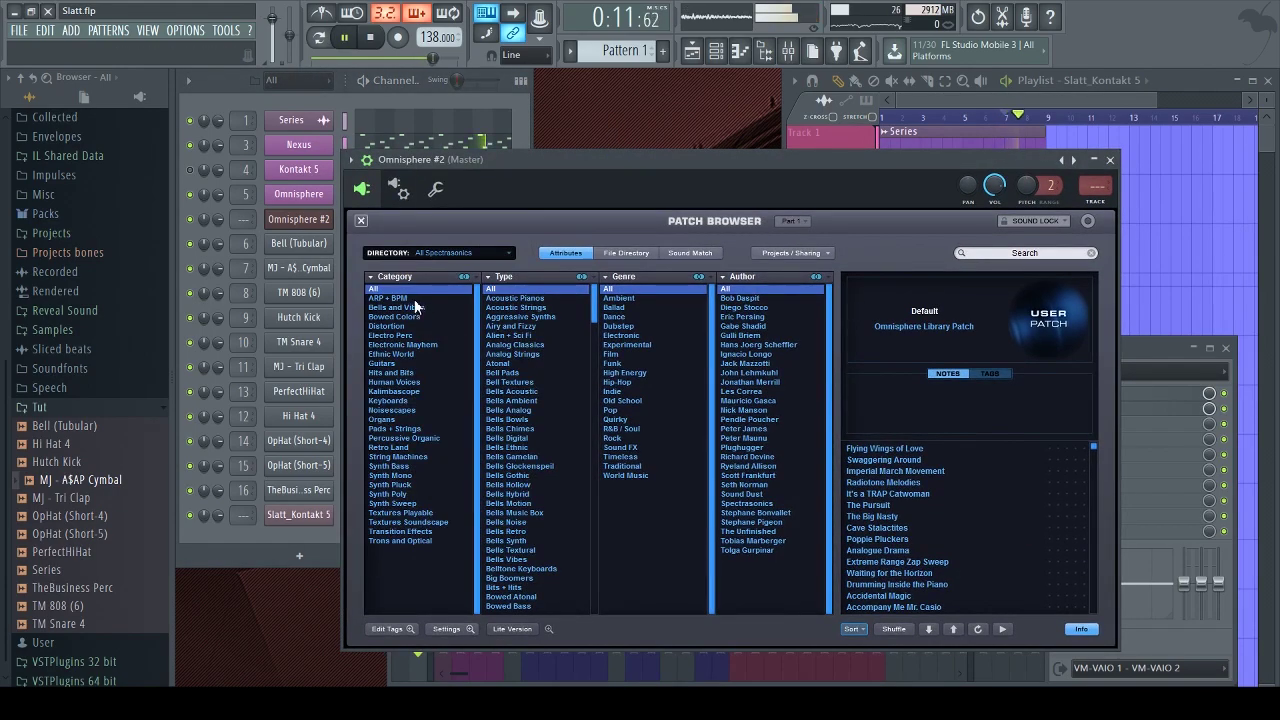
key(Down)
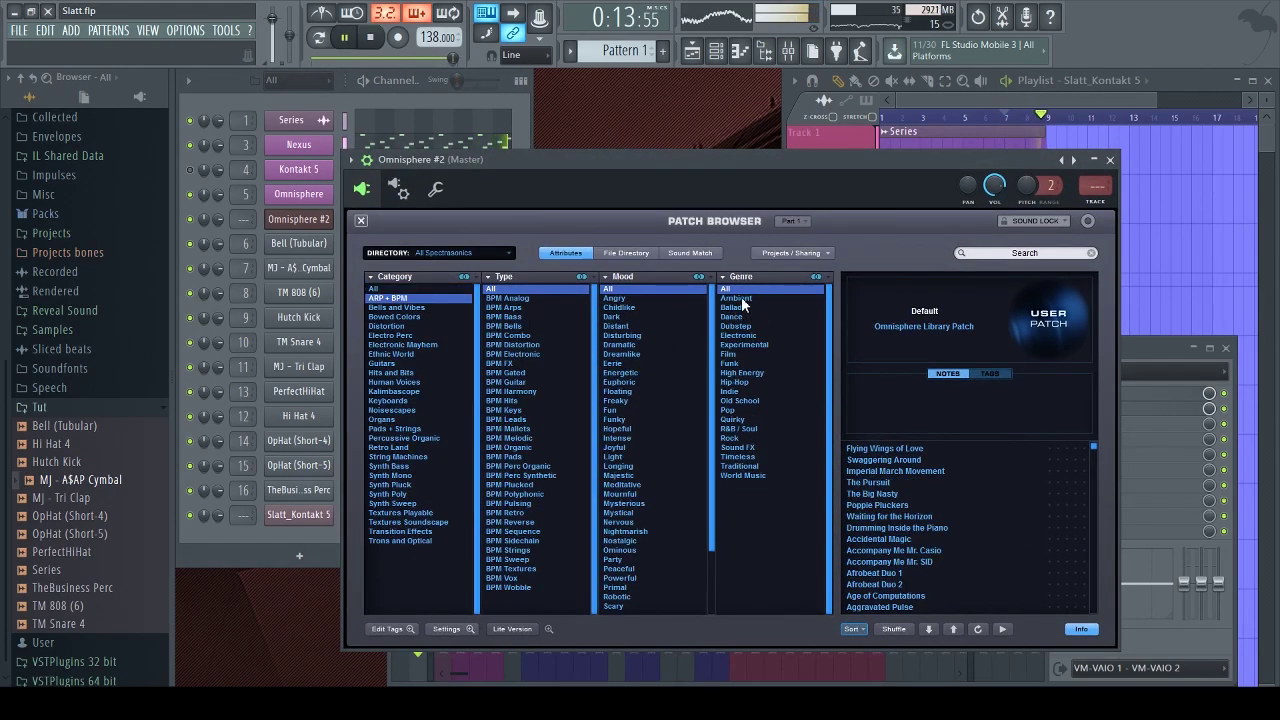
click(741, 299)
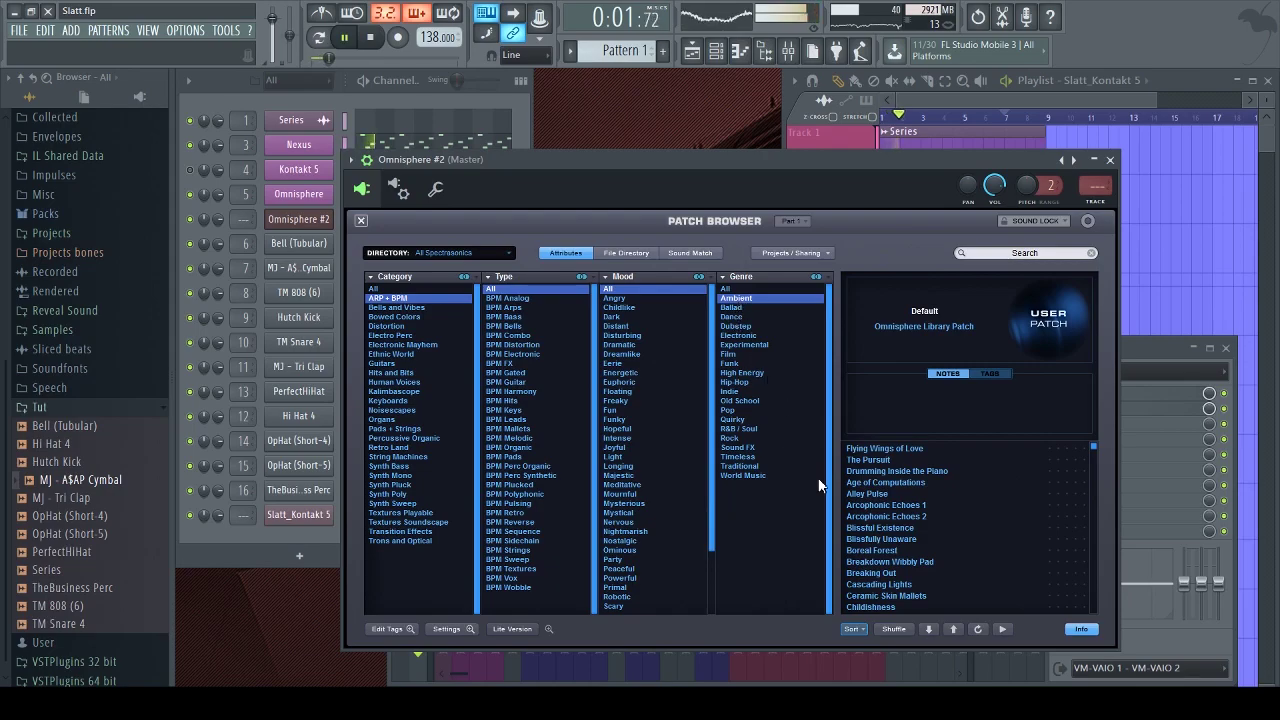
scroll(907, 540, down, 3)
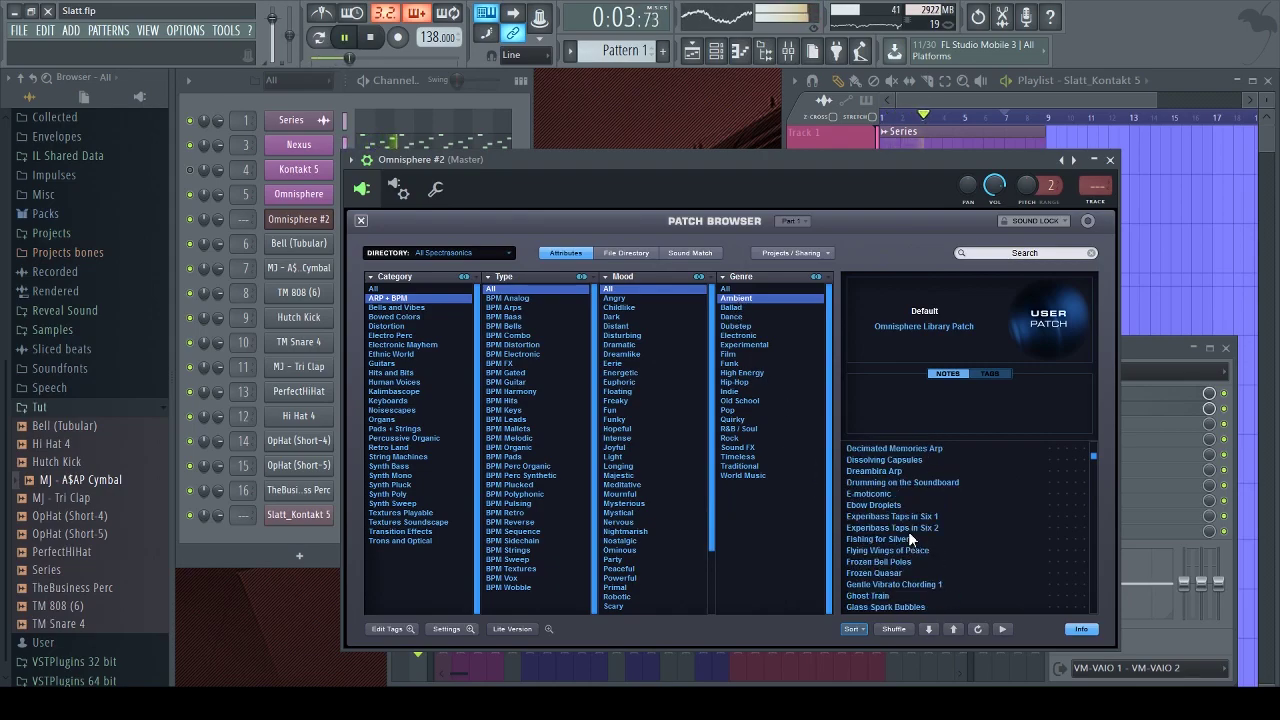
scroll(908, 537, down, 3)
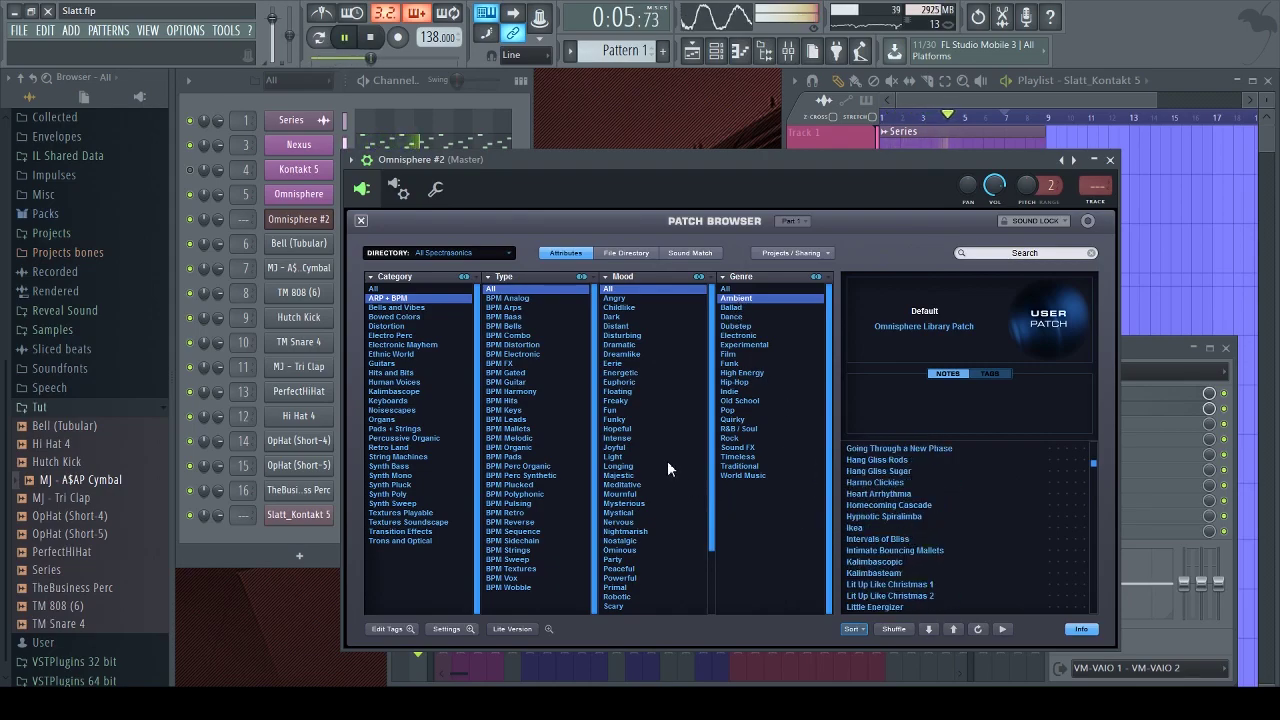
Narrow the patches to the BPM Arps type and browse through the list
click(526, 307)
scroll(935, 516, down, 5)
scroll(940, 513, down, 3)
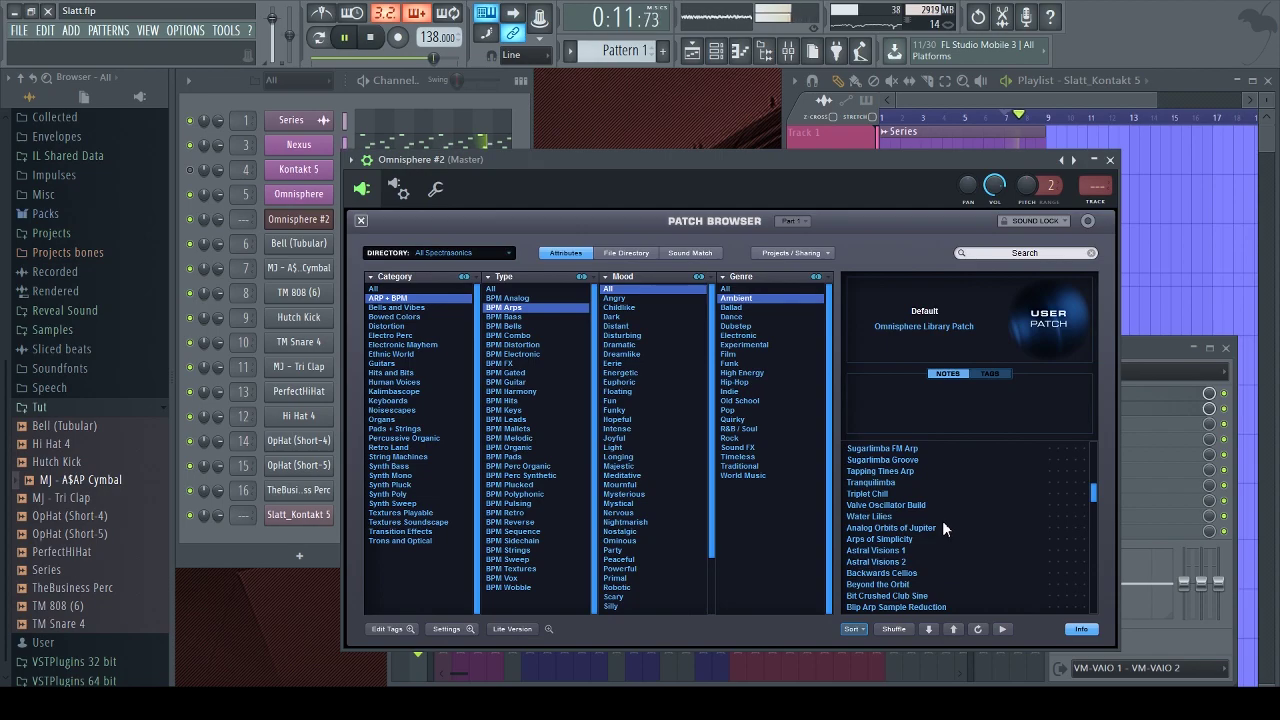
scroll(945, 527, down, 4)
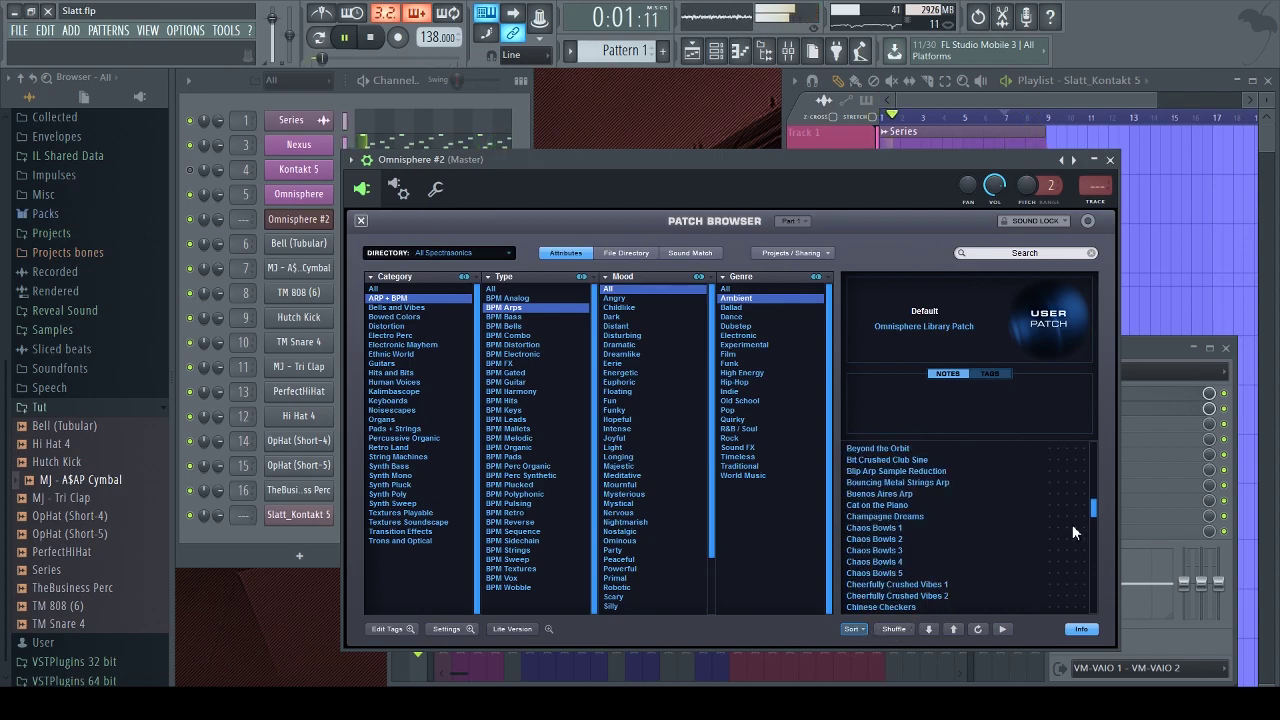
scroll(1072, 524, up, 2)
drag(1091, 455, 1086, 625)
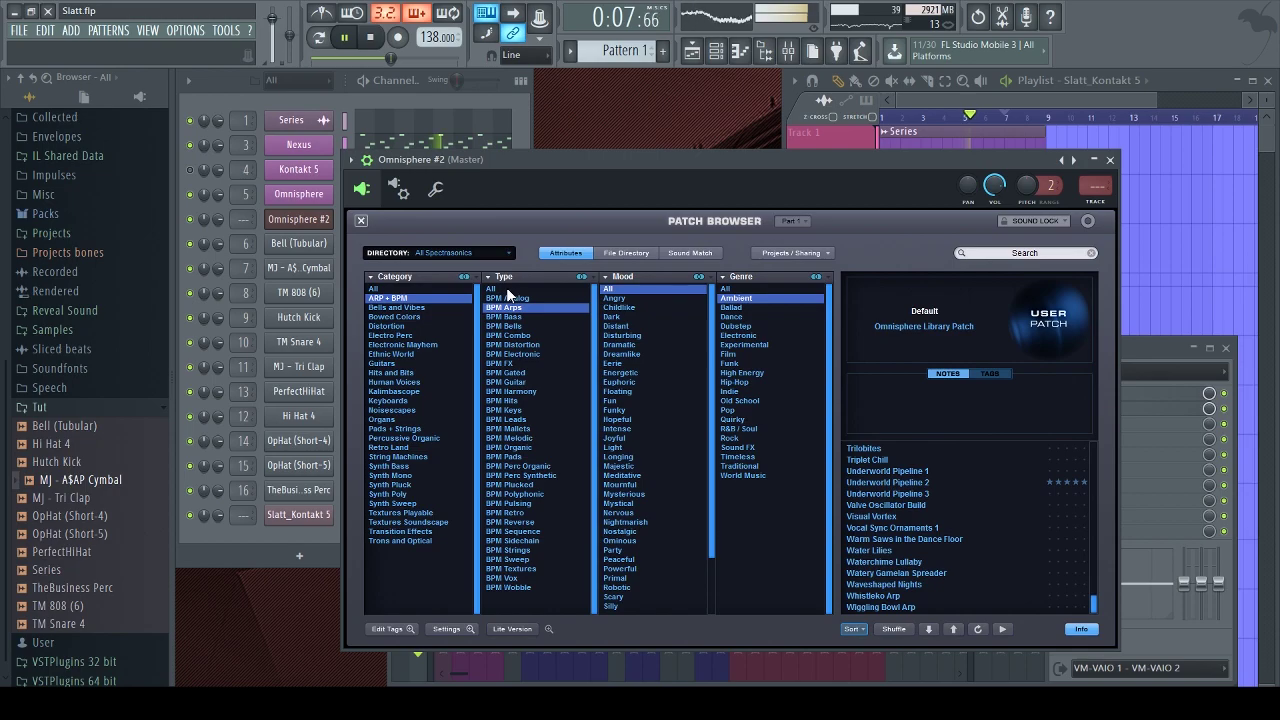
Reset the type filter to All and load the Vinyl Toy Bells patch in Omnisphere #2
drag(1088, 446, 1082, 617)
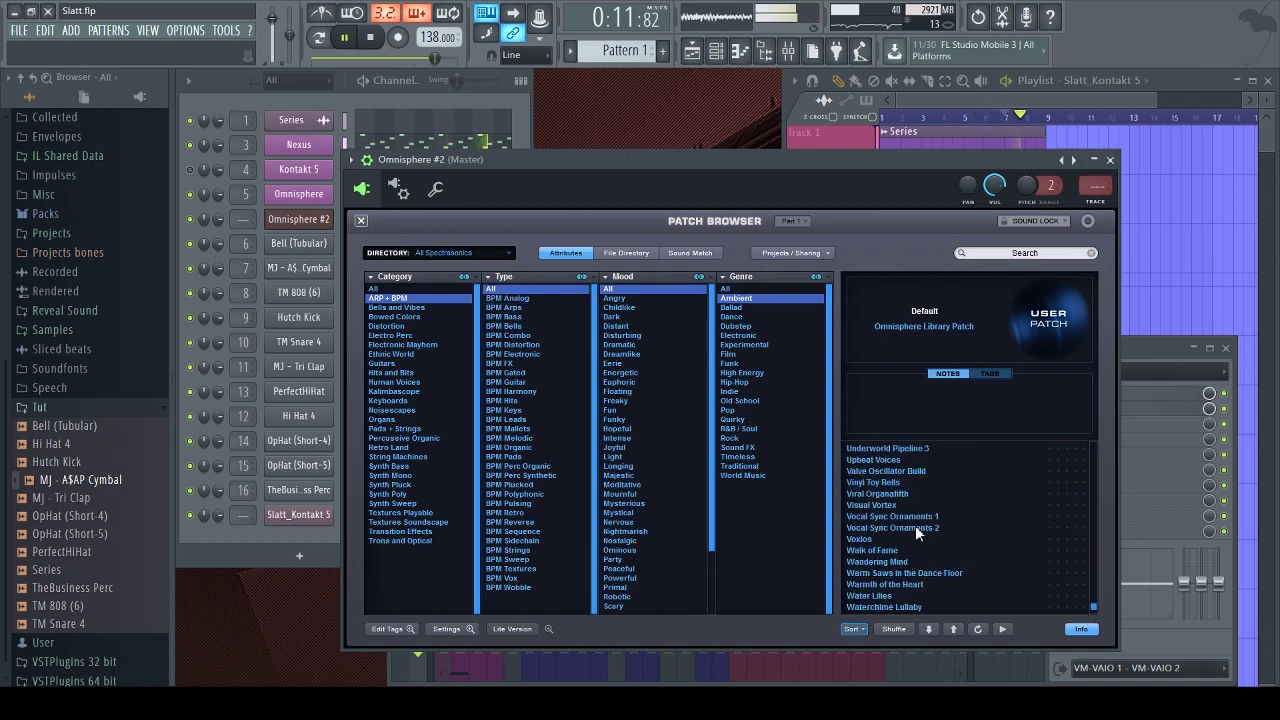
click(900, 485)
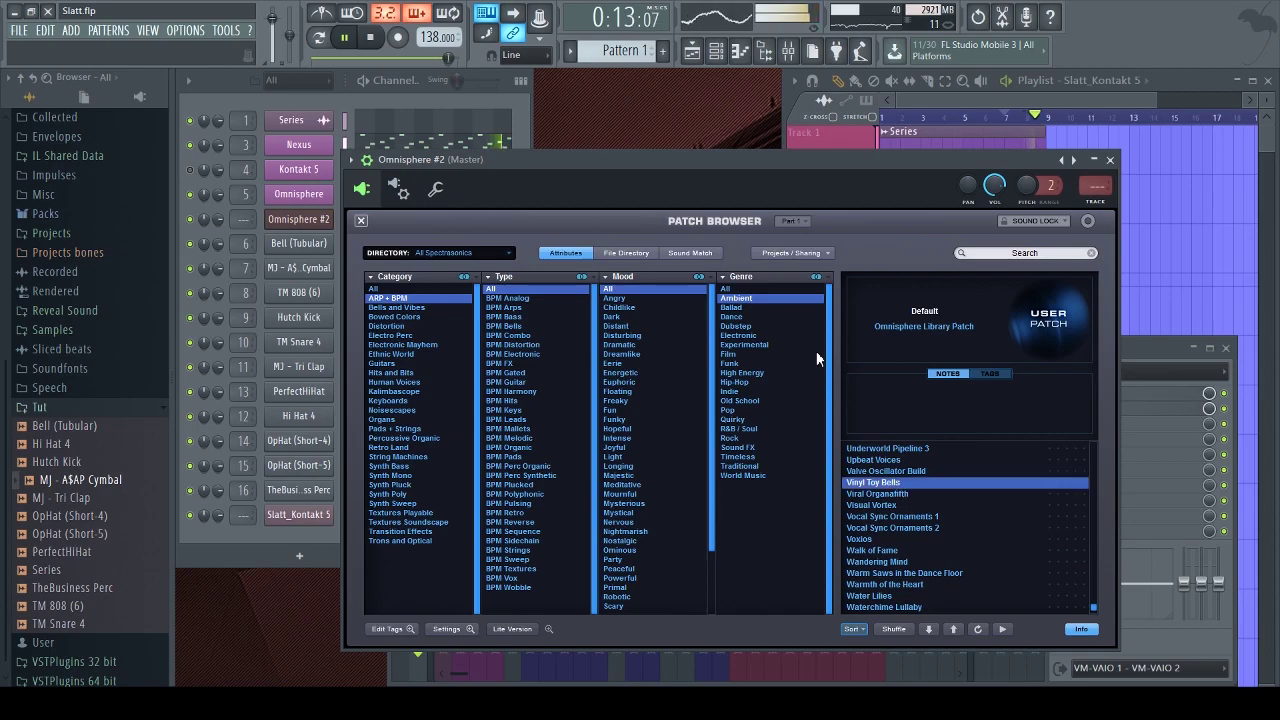
click(1128, 345)
Mute the mixer inserts, including Series, Nexus, Kontakt 5 and Omnisphere, to isolate the new Omnisphere #2 channel
right_click(443, 485)
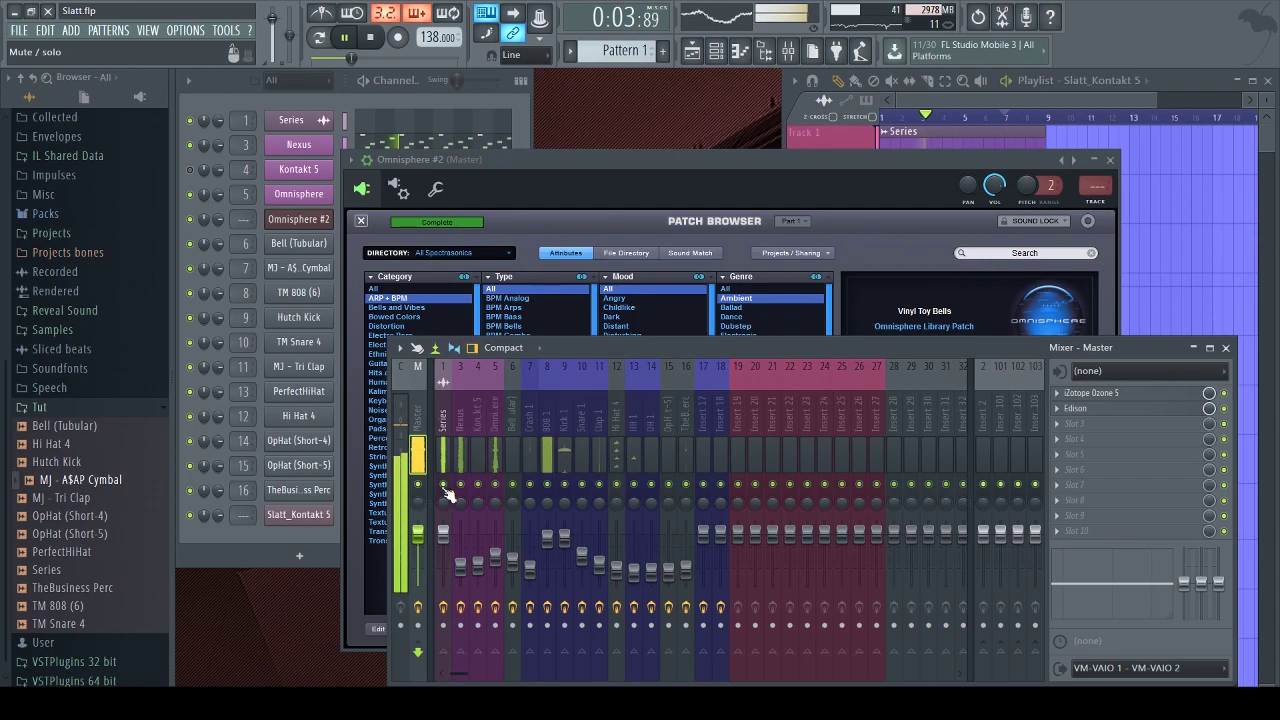
click(460, 485)
click(477, 485)
click(494, 485)
Copy the Omnisphere melody into the Omnisphere #2 channel and set that channel's volume to 56%
click(330, 222)
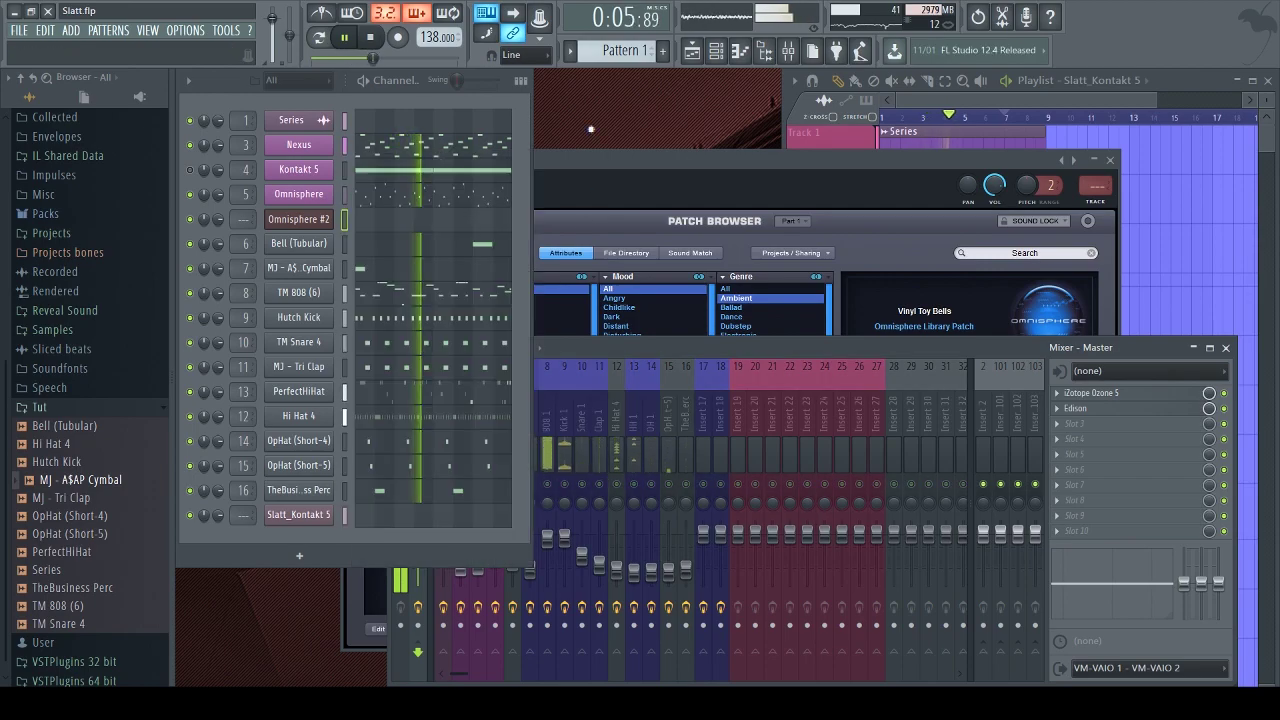
click(342, 220)
key(space)
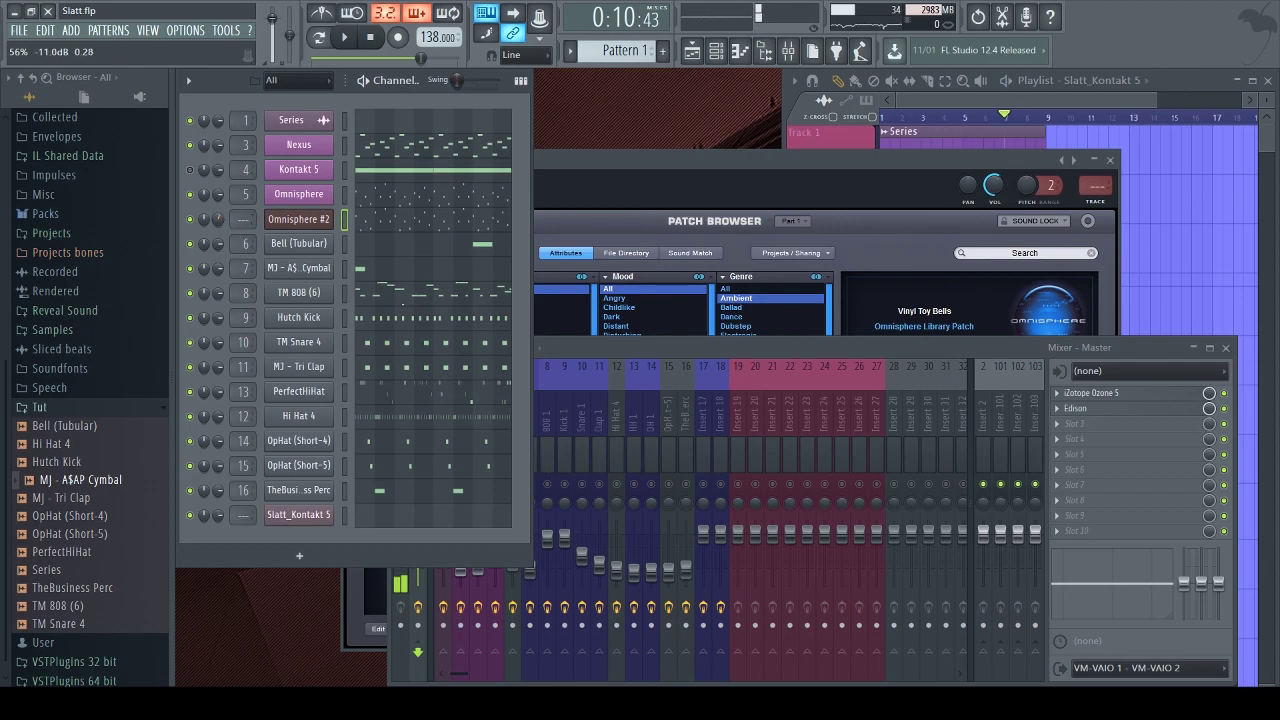
Close the Omnisphere #2 patch browser and audition the Vinyl Toy Bells melody from about bar 7
click(614, 176)
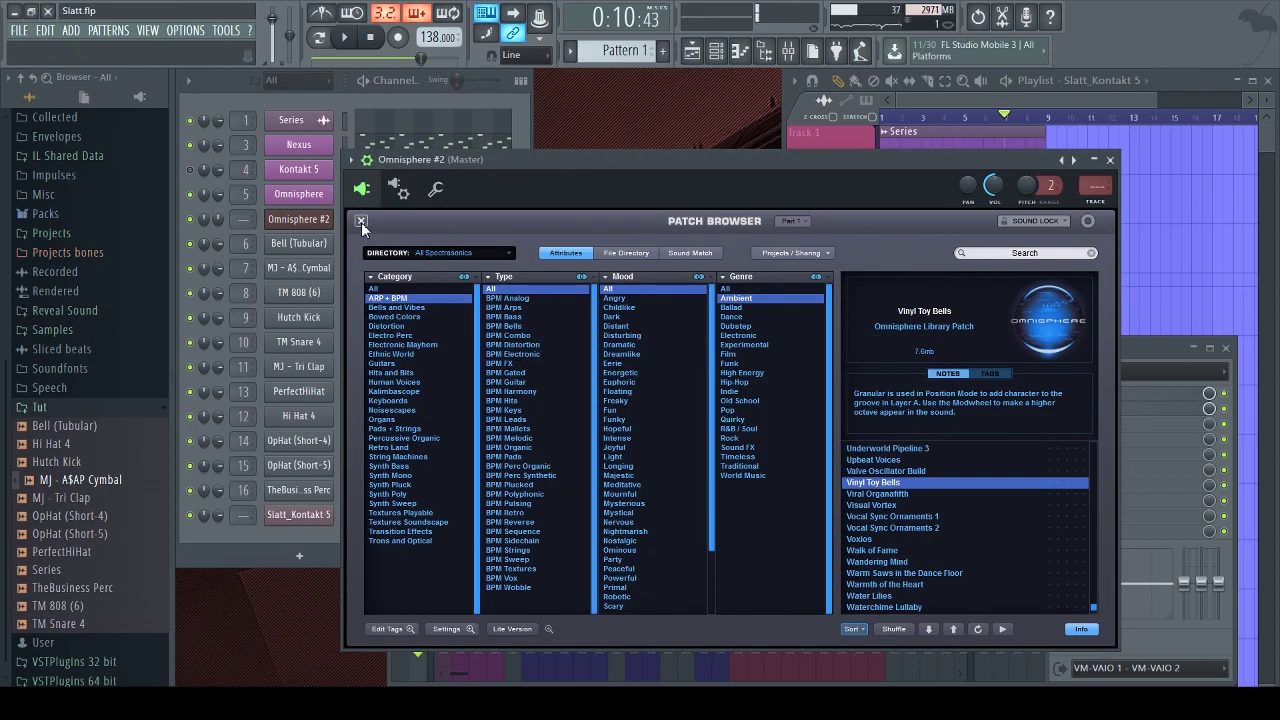
click(361, 221)
key(F6)
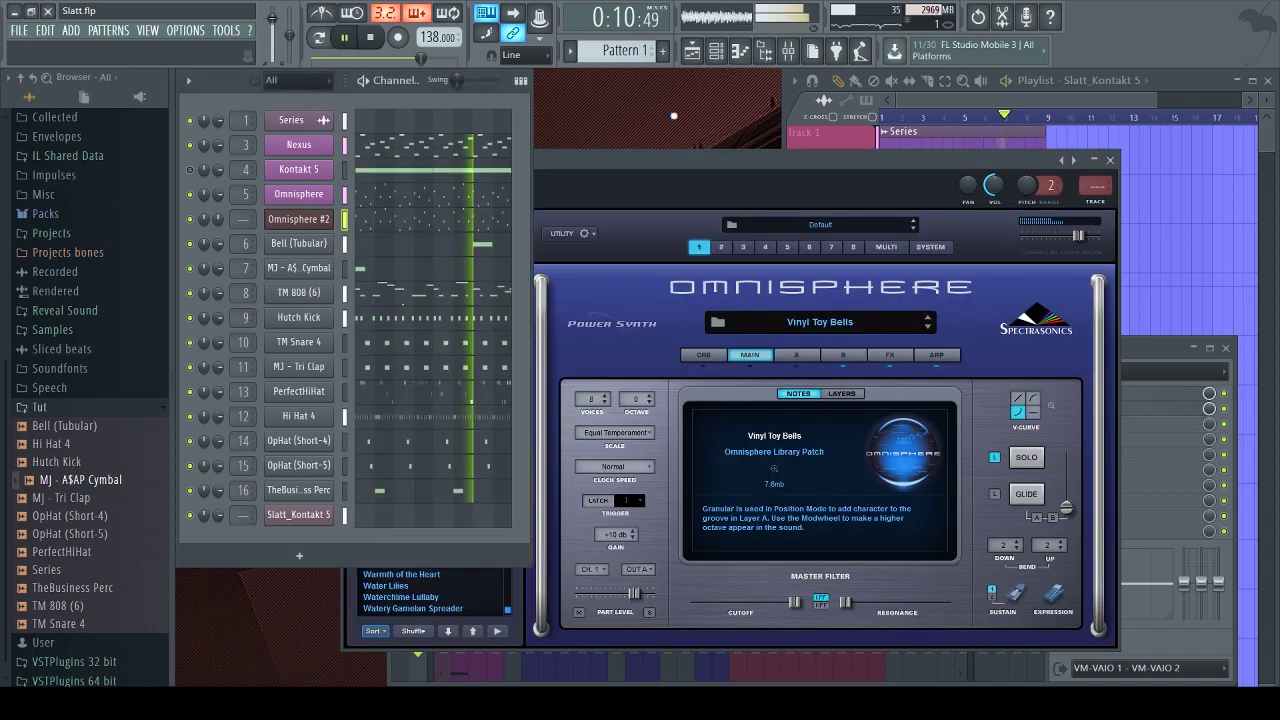
key(F9)
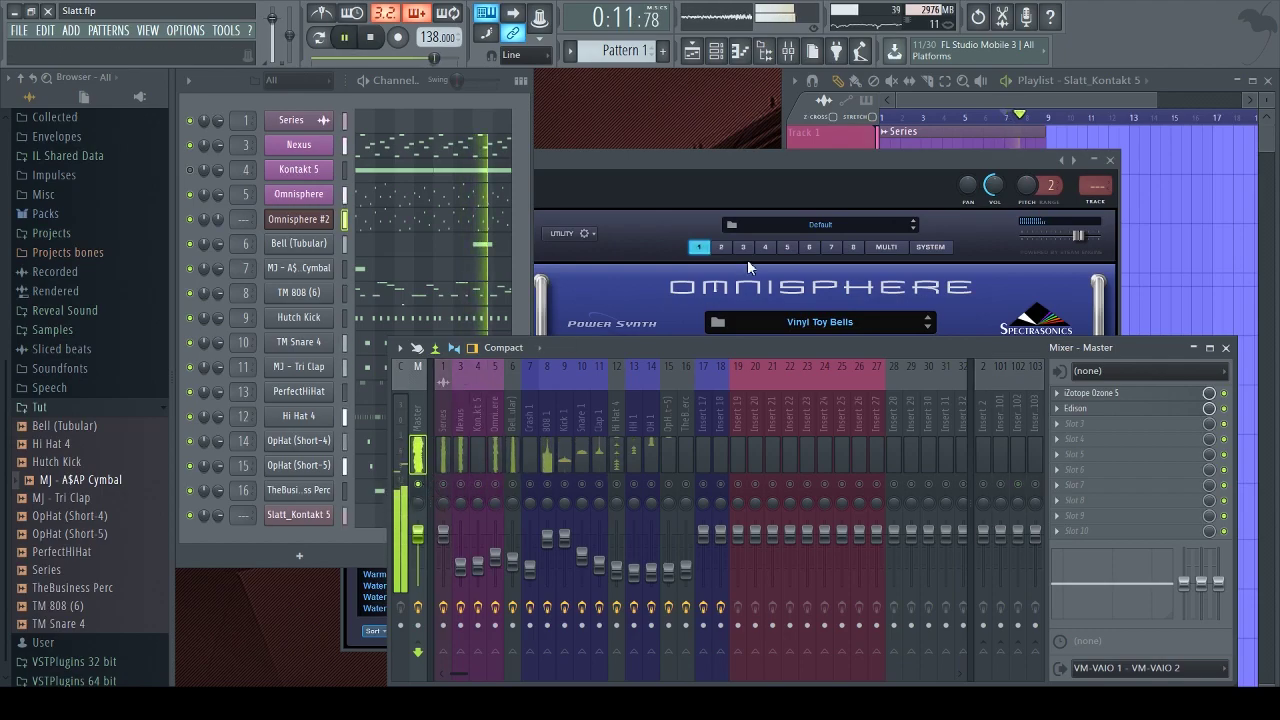
click(749, 188)
key(space)
key(F9)
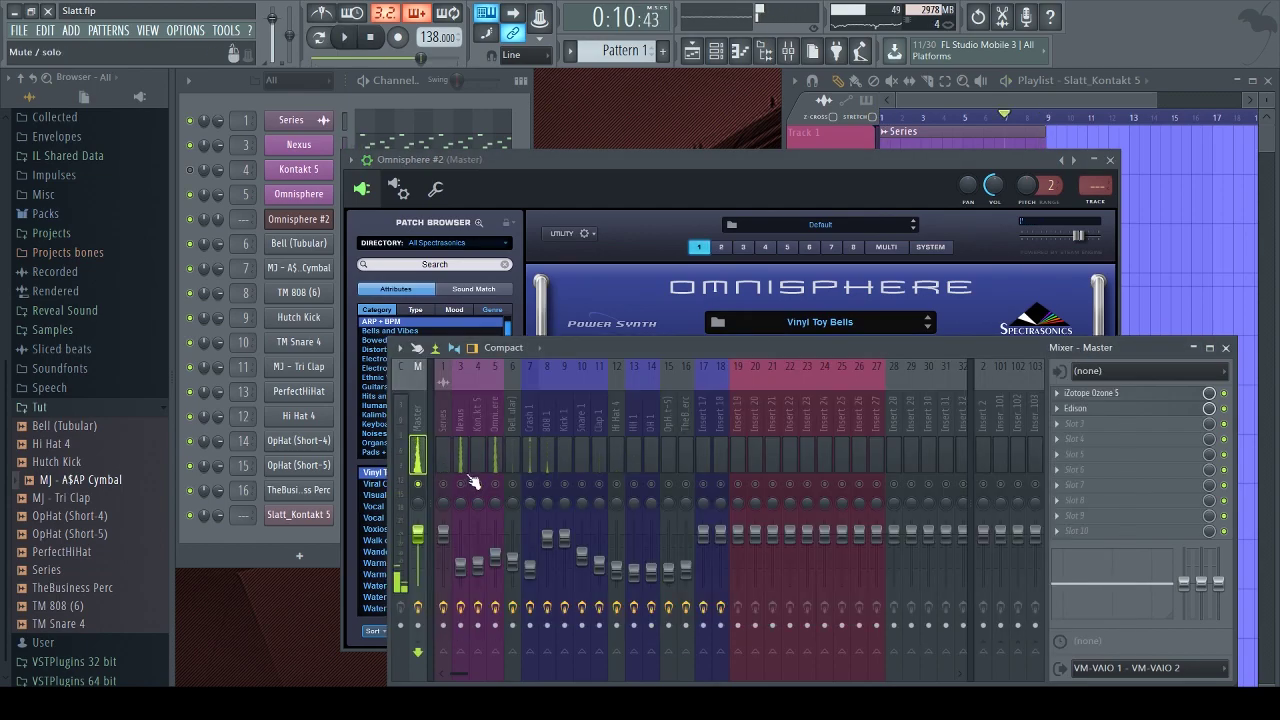
Route Omnisphere #2 to its own mixer track, move it to position 6 beside Omnisphere with its volume slightly lowered, and audition it
click(293, 222)
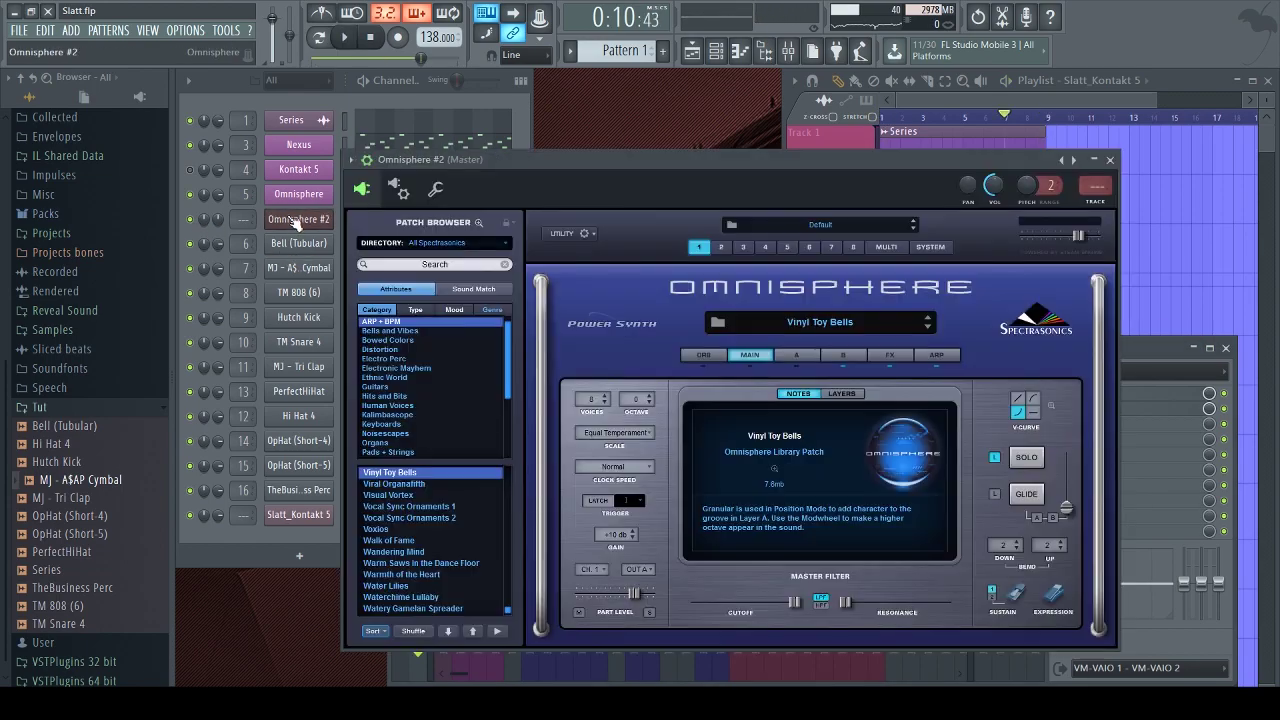
key(ctrl+l)
key(alt+Left)
key(alt+Left)
key(alt+Left)
key(alt+Left)
key(alt+Left)
key(alt+Left)
key(alt+Left)
key(alt+Left)
key(alt+Left)
key(alt+Left)
key(alt+Left)
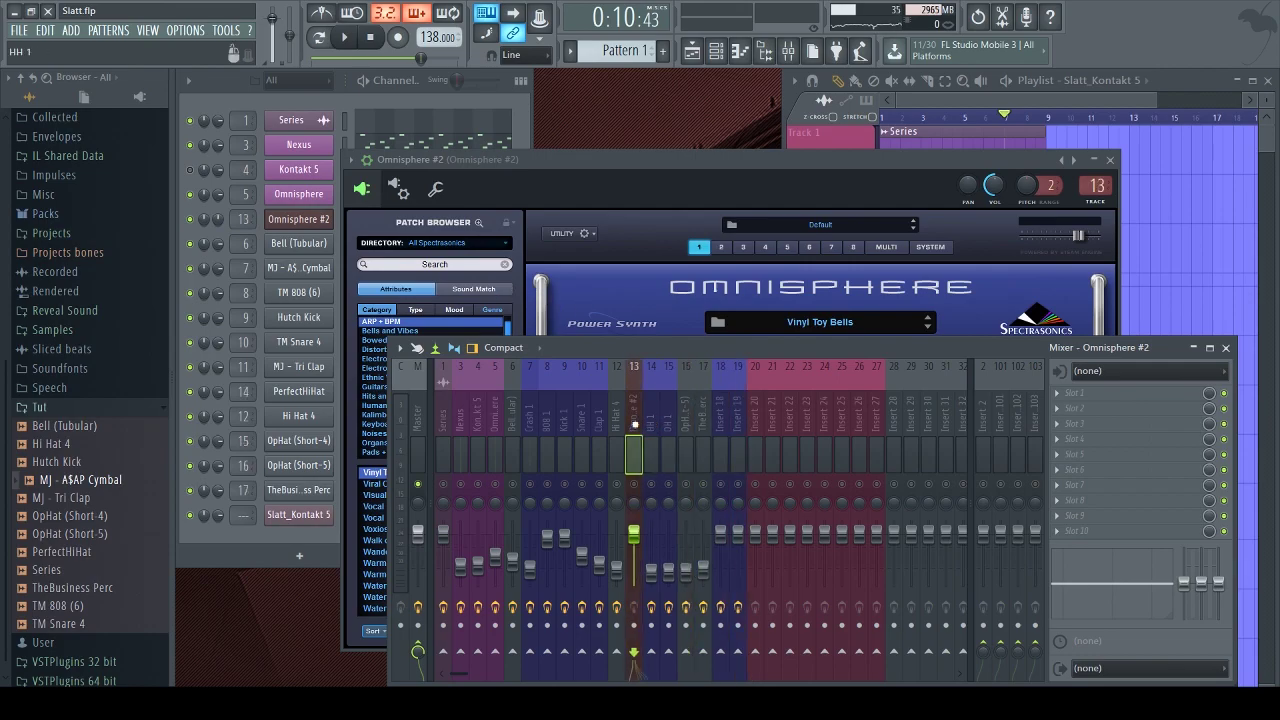
key(alt+Left)
key(alt+Left)
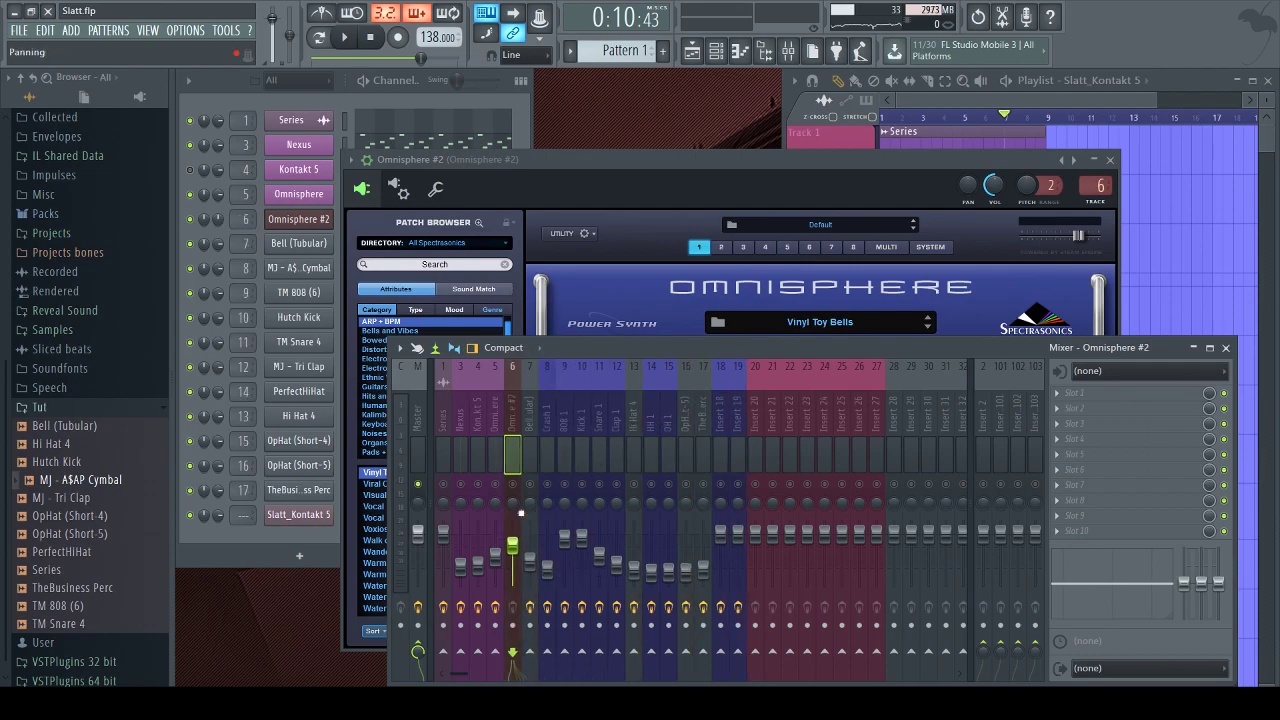
key(space)
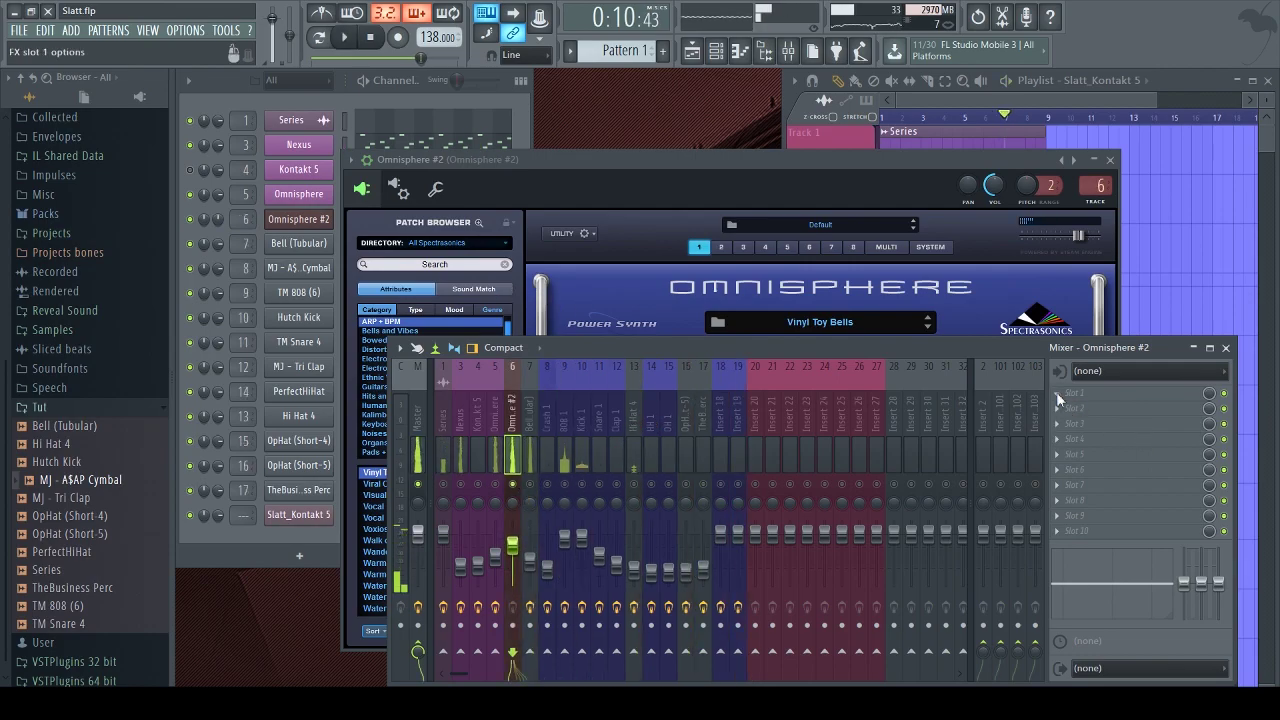
Add a Fruity Parametric EQ 2 to the Omnisphere #2 track and pull bands down to cut the lows and mids, leaving only the highs
click(1052, 579)
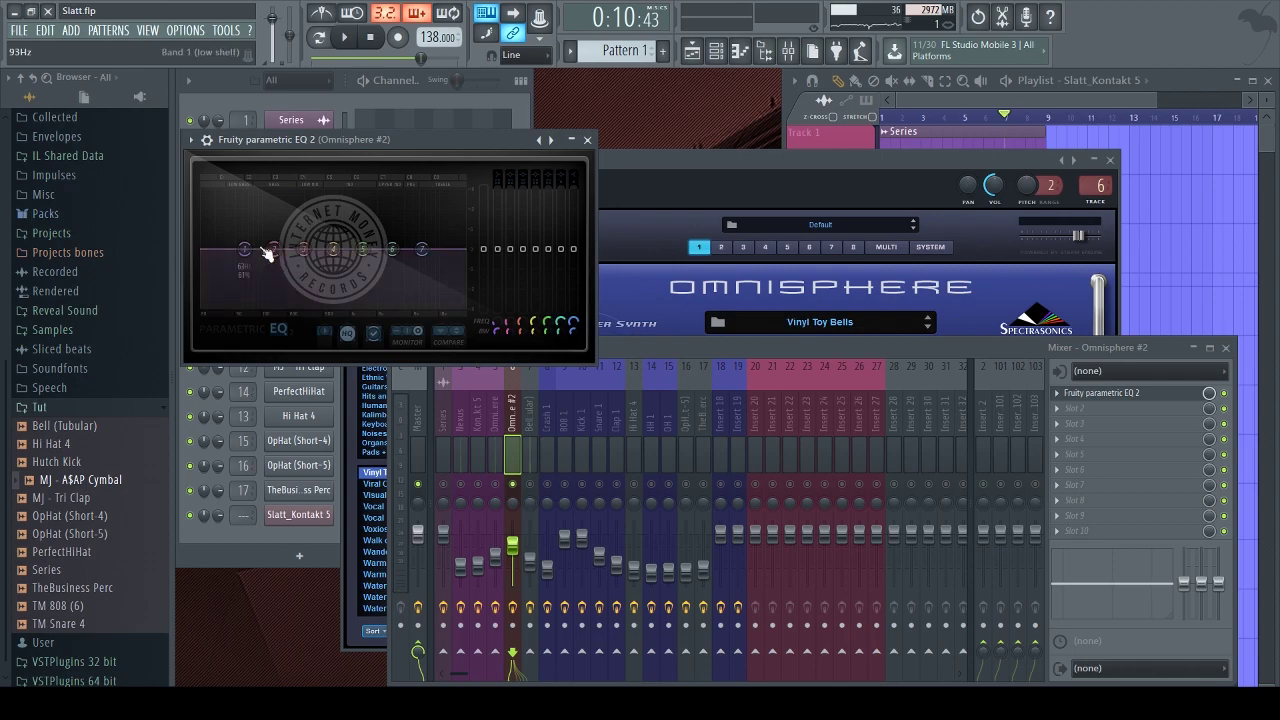
drag(422, 249, 386, 305)
key(space)
drag(363, 249, 310, 310)
drag(302, 248, 266, 304)
drag(275, 248, 237, 310)
drag(205, 262, 388, 306)
drag(392, 248, 416, 248)
drag(388, 307, 417, 307)
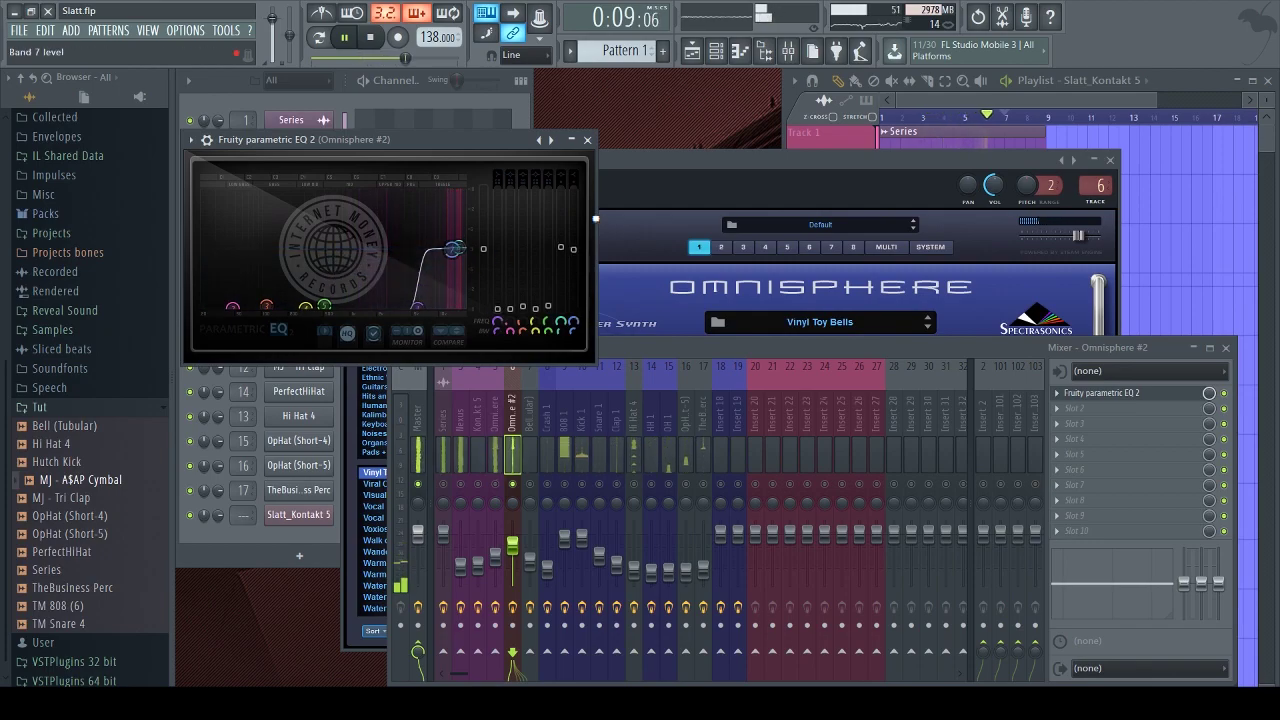
click(588, 140)
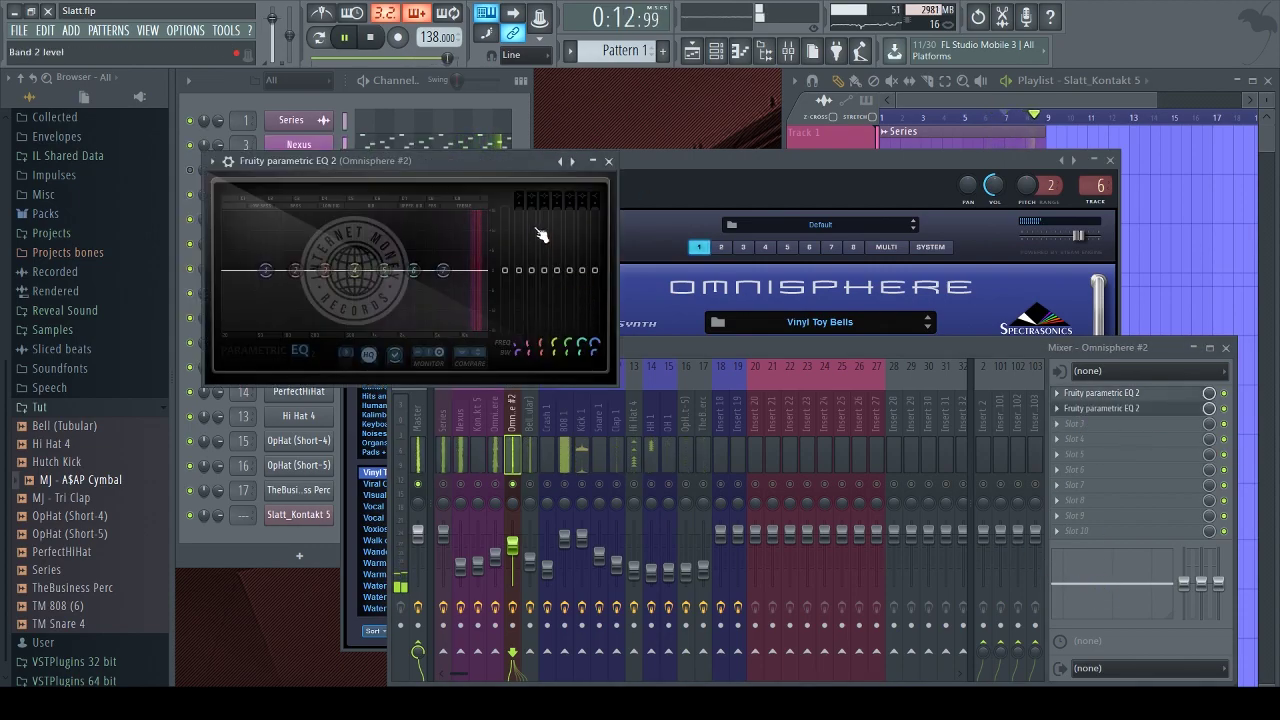
Stack a second Fruity Parametric EQ 2 on Omnisphere #2 and pull bands 1, 2, 3 and 6 fully down, trimming the lows and extreme highs
drag(266, 270, 431, 326)
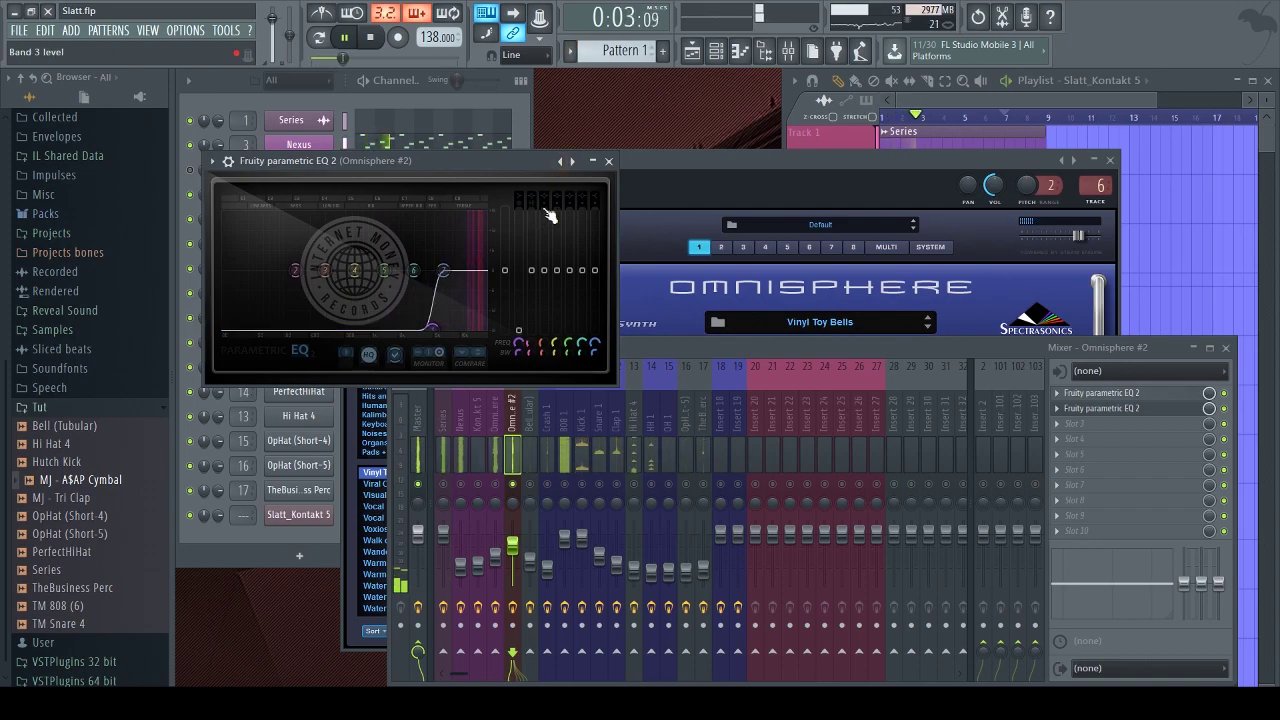
drag(325, 270, 343, 329)
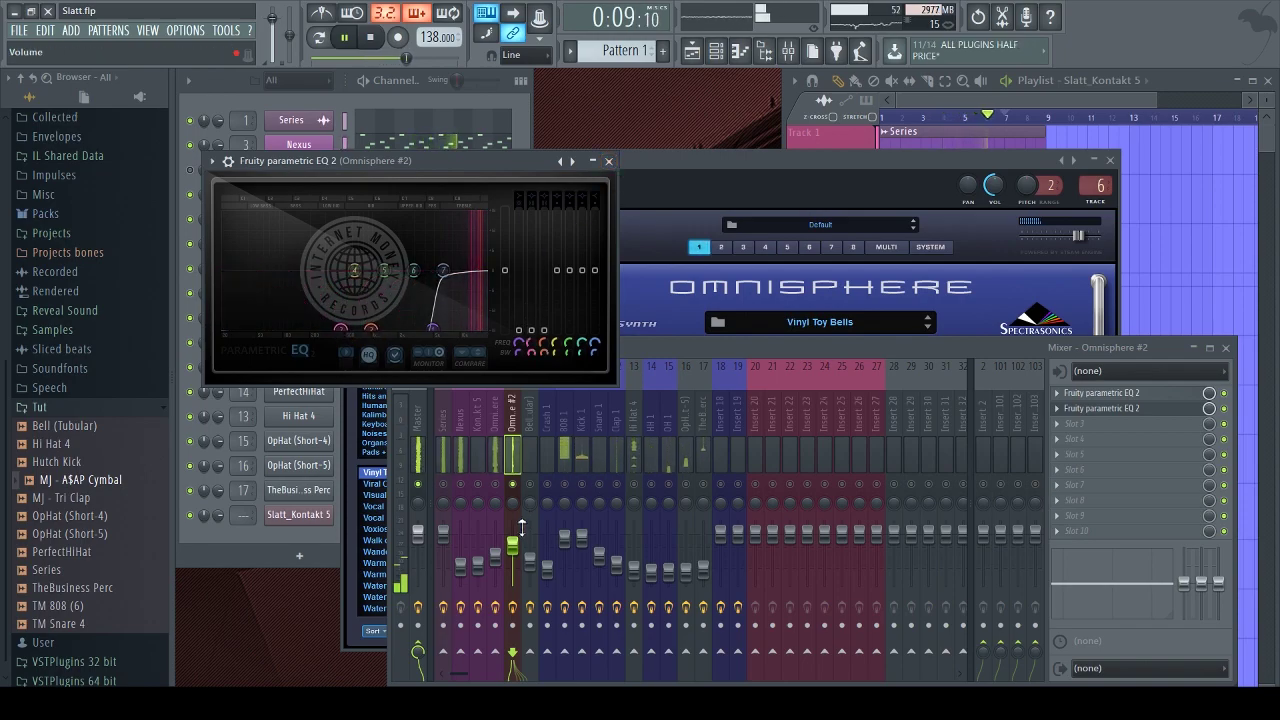
drag(413, 270, 487, 328)
Unmute the melody inserts and then the whole mixer, and lower the Omnisphere #2 fader slightly to sit in the mix
click(494, 484)
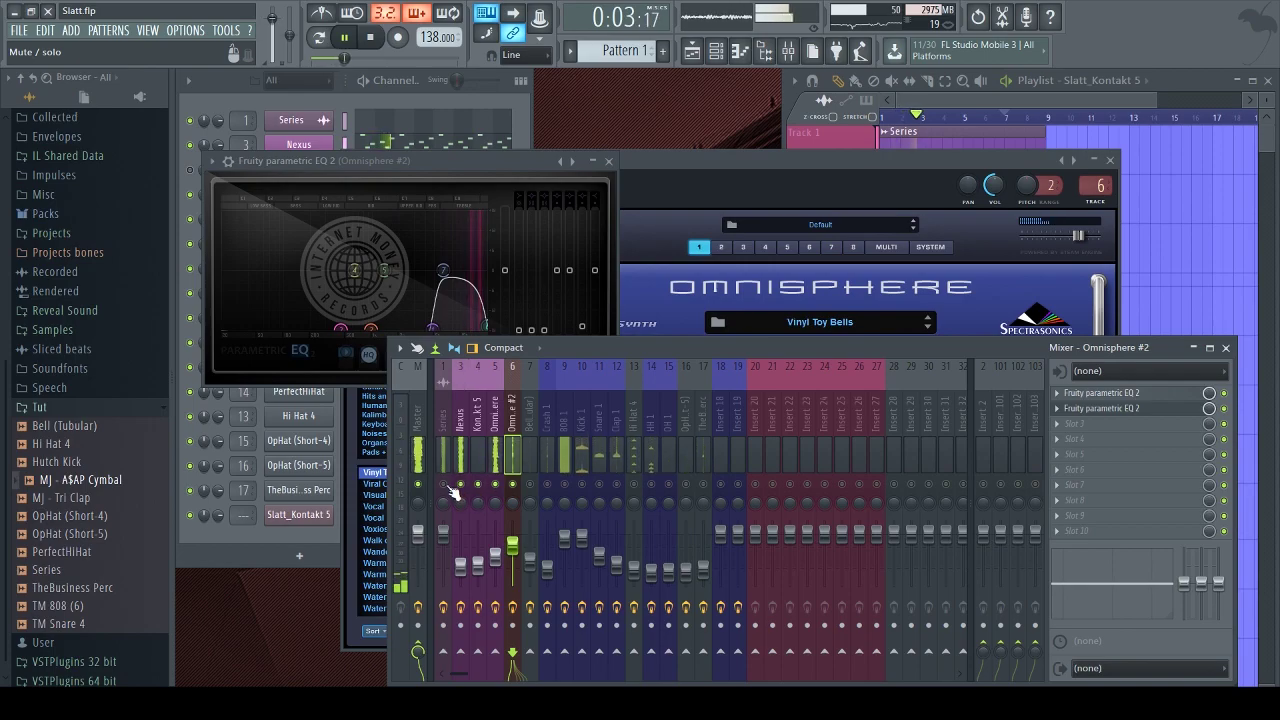
drag(523, 560, 523, 565)
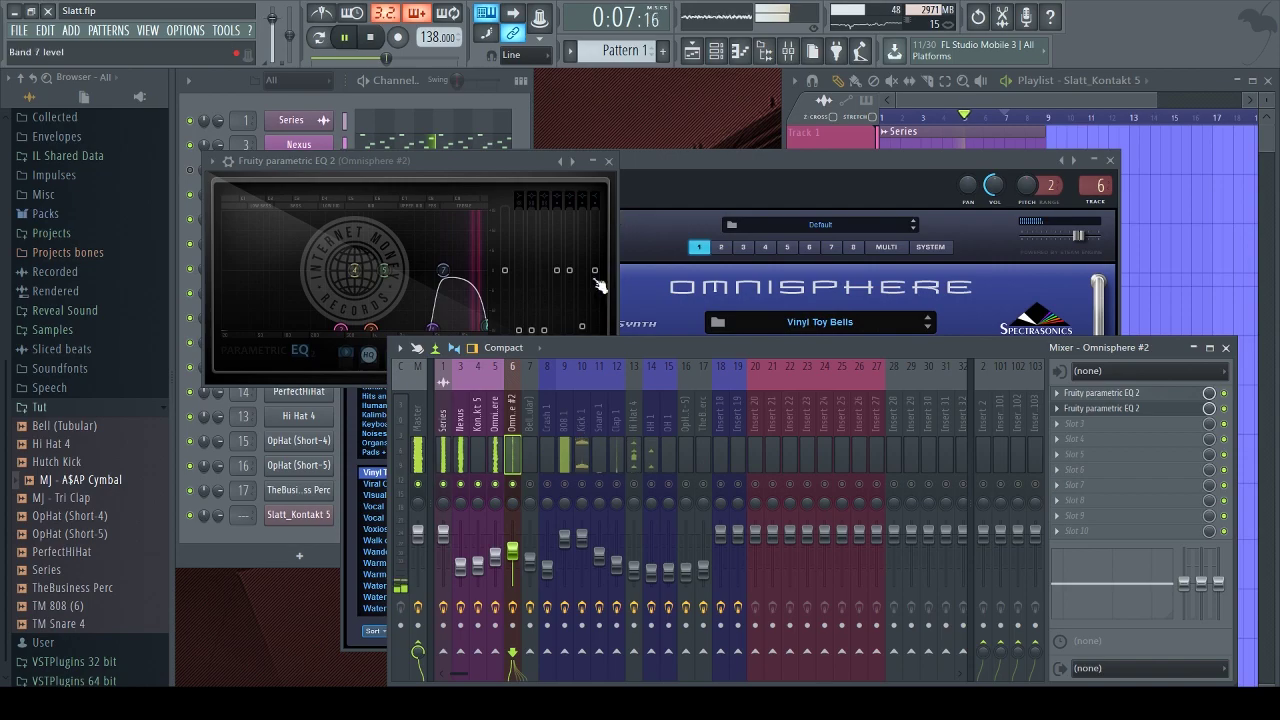
click(608, 161)
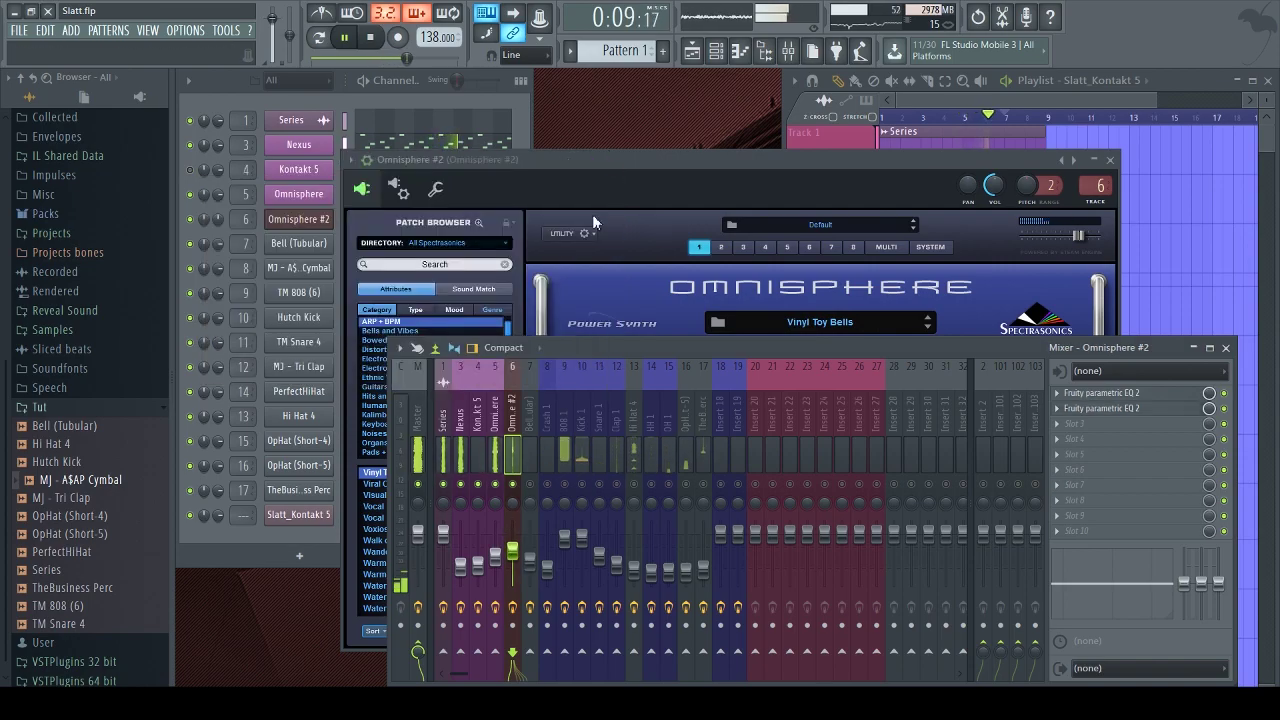
right_click(514, 488)
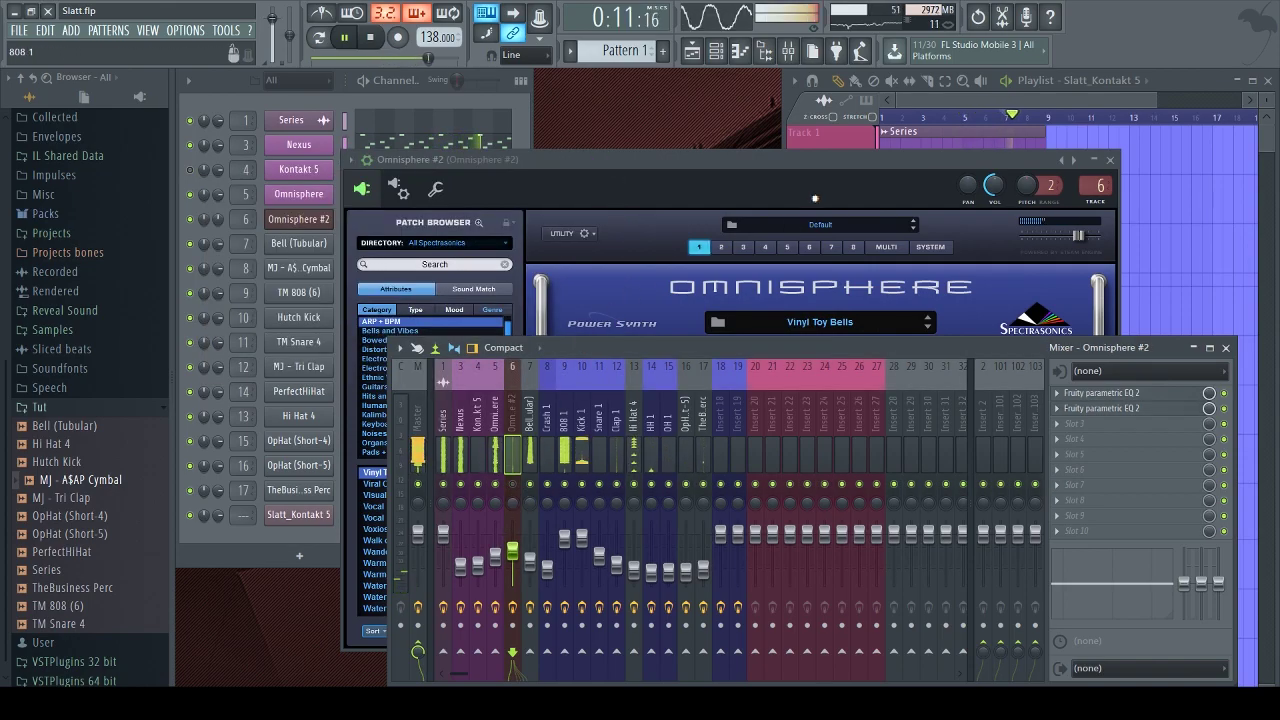
drag(519, 559, 519, 565)
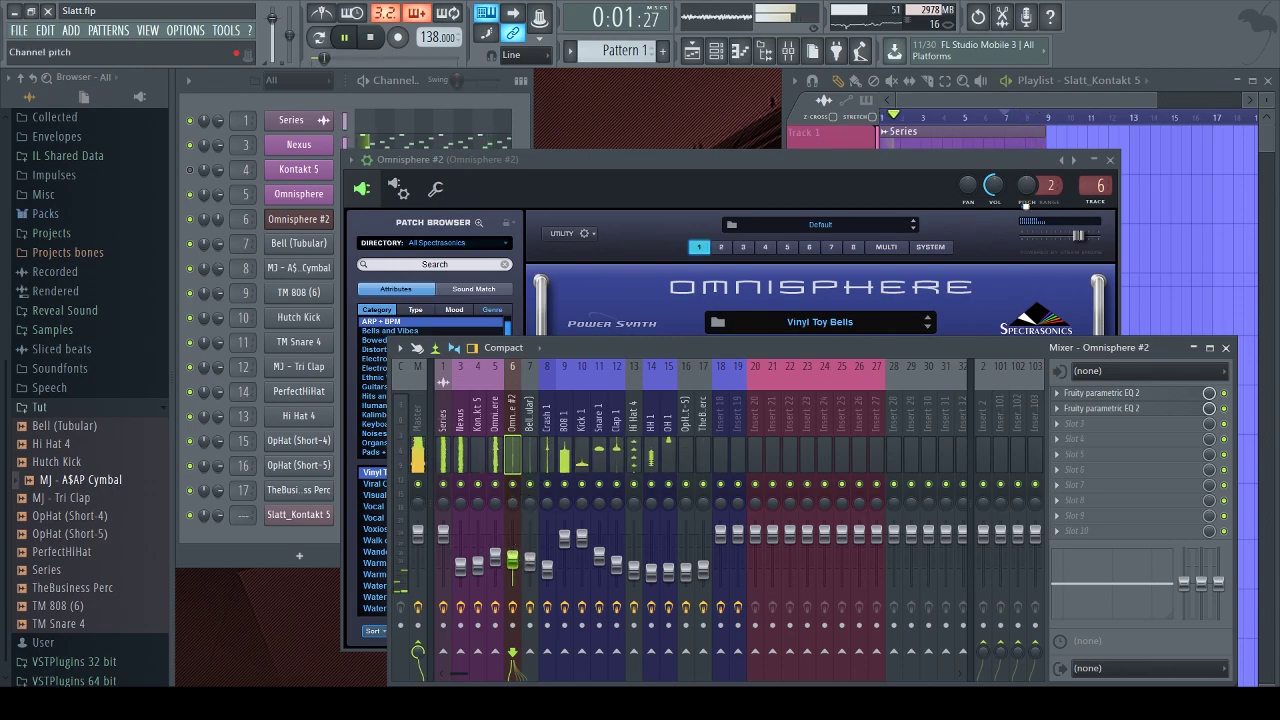
Close the Omnisphere #2 plugin window and save the project
click(1110, 160)
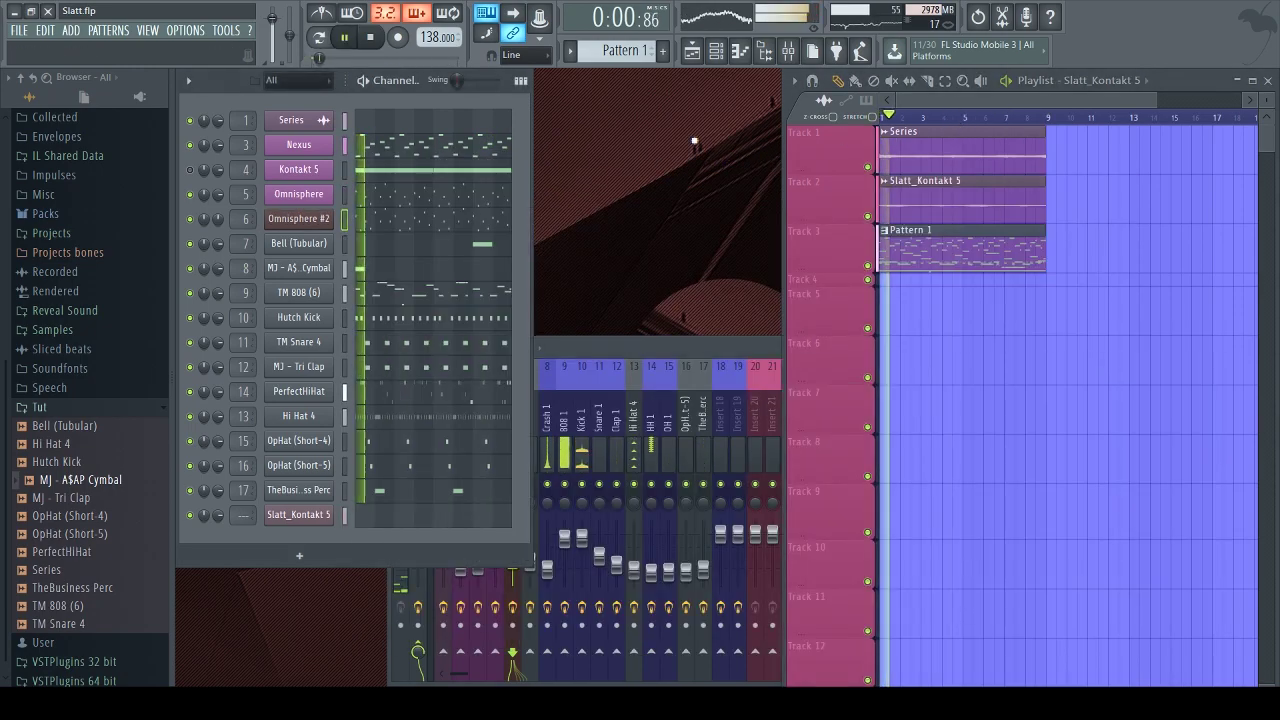
key(ctrl+s)
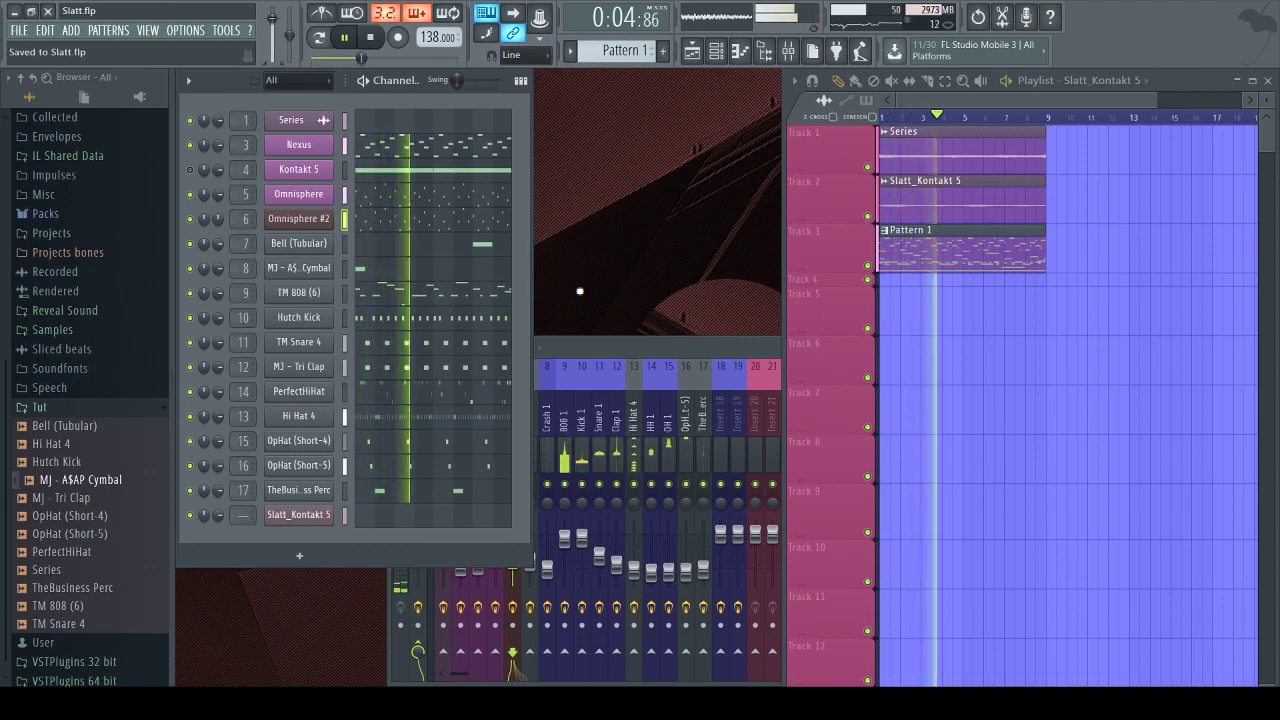
scroll(844, 287, up, 2)
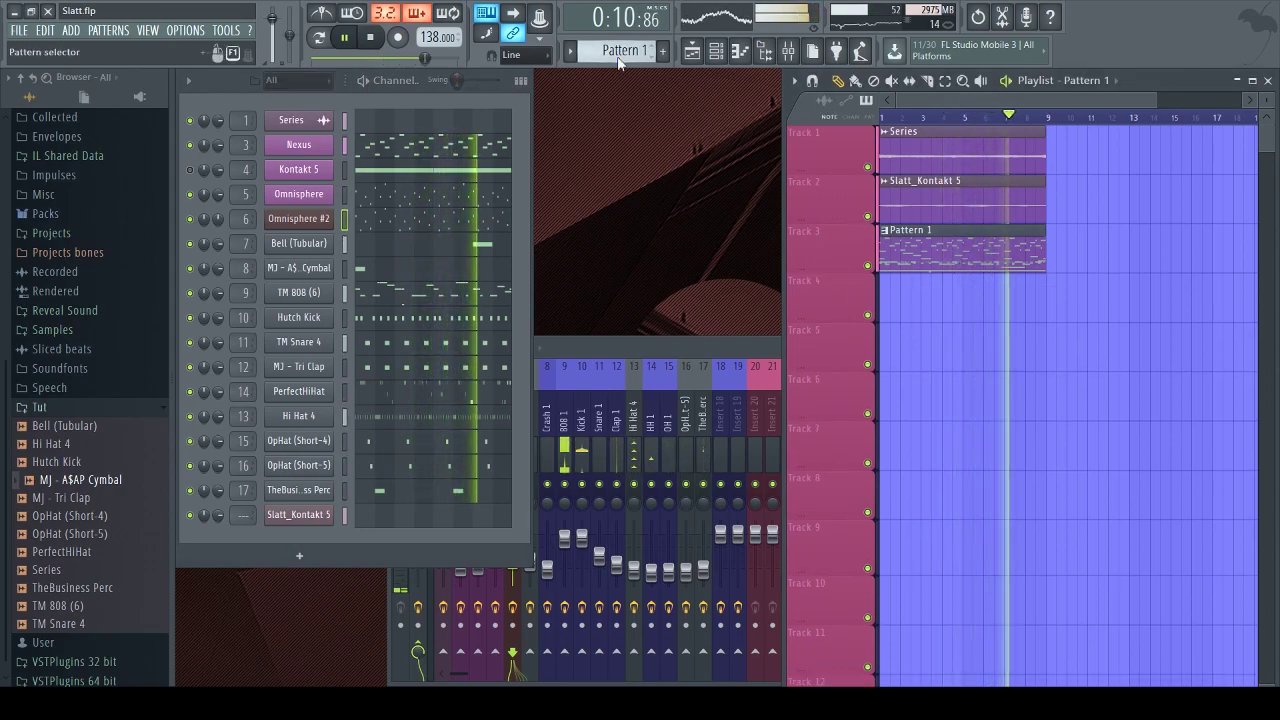
Split Pattern 1 by channel and lay each channel's clip on its own track in the maximized playlist, ending with TheBusiness Perc on track 17
key(space)
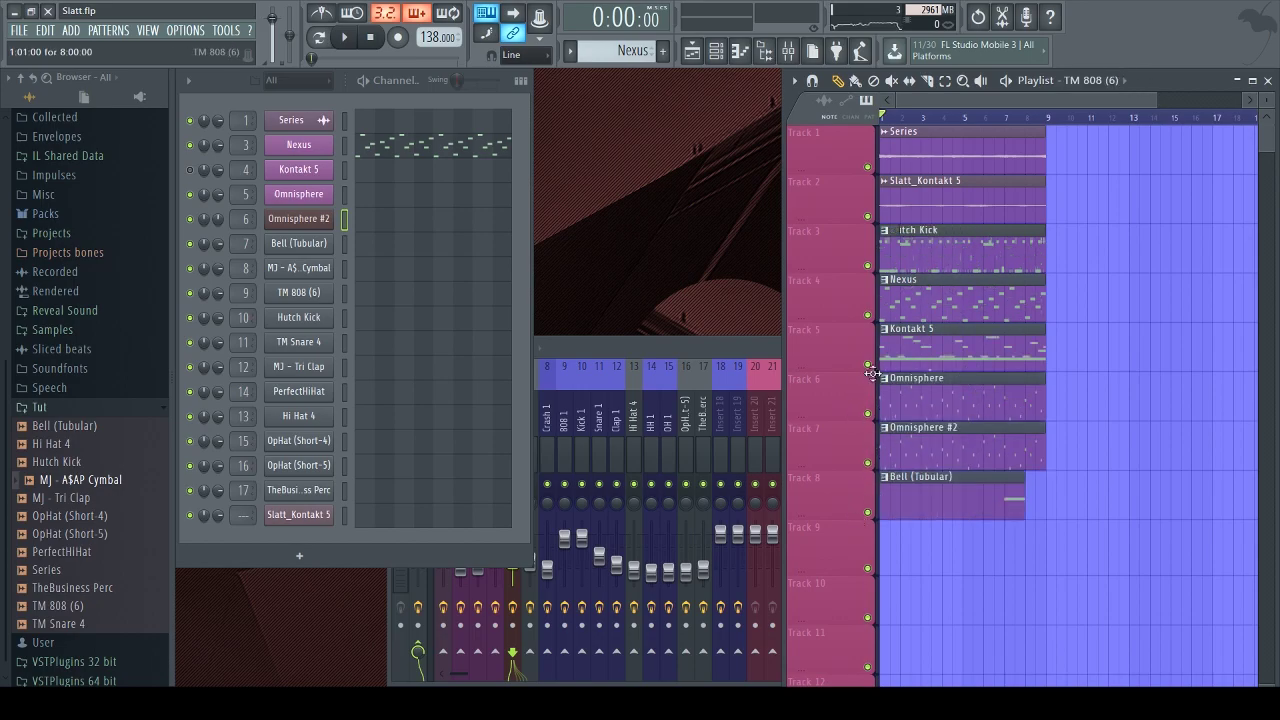
click(1252, 80)
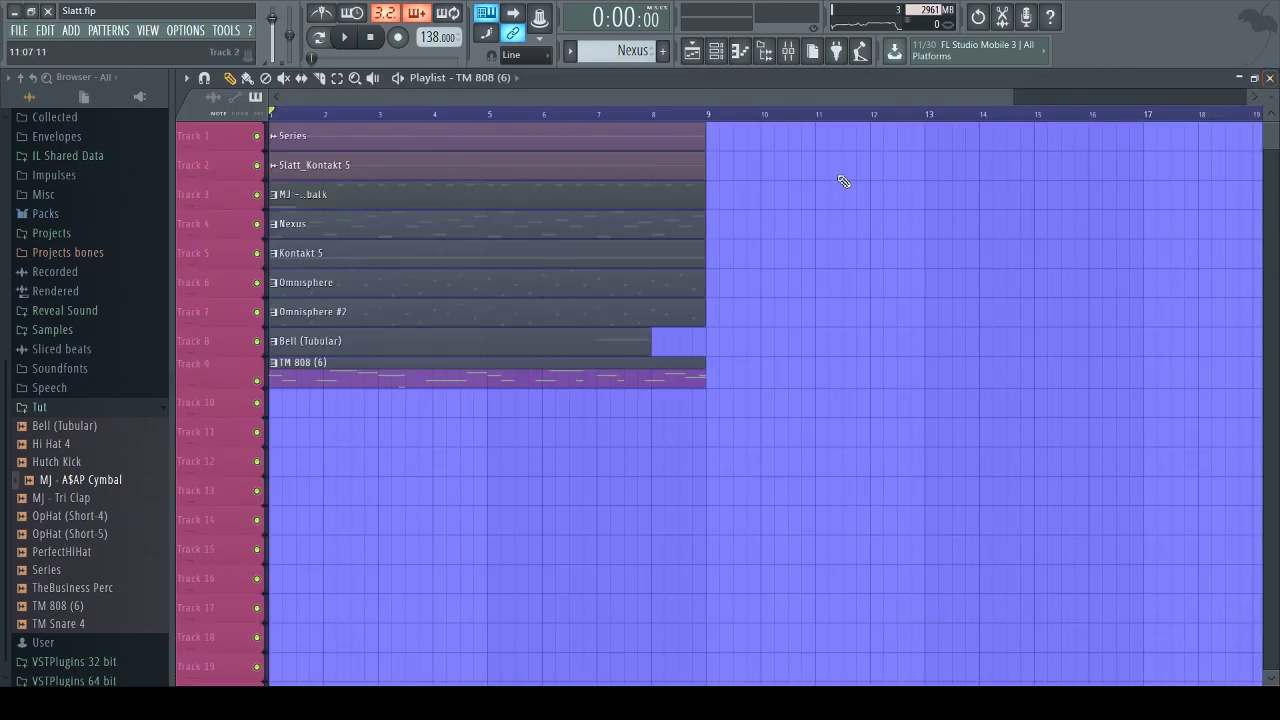
key(space)
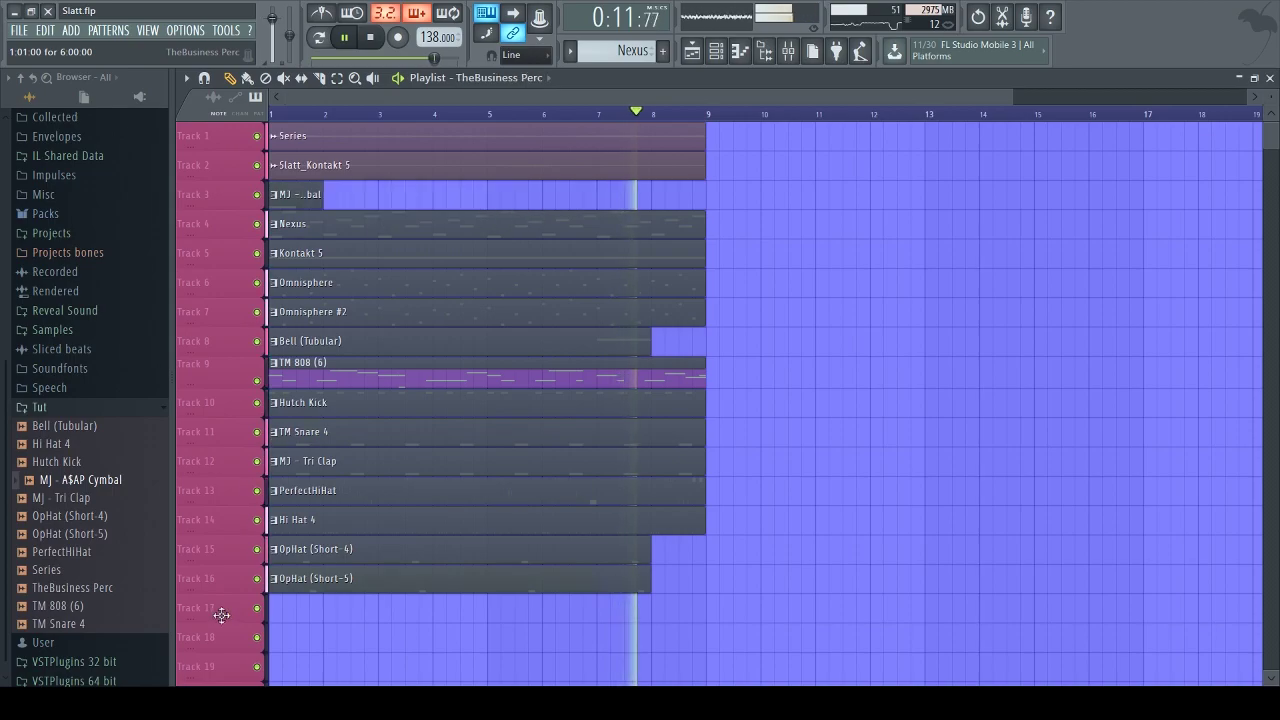
click(272, 610)
click(309, 200)
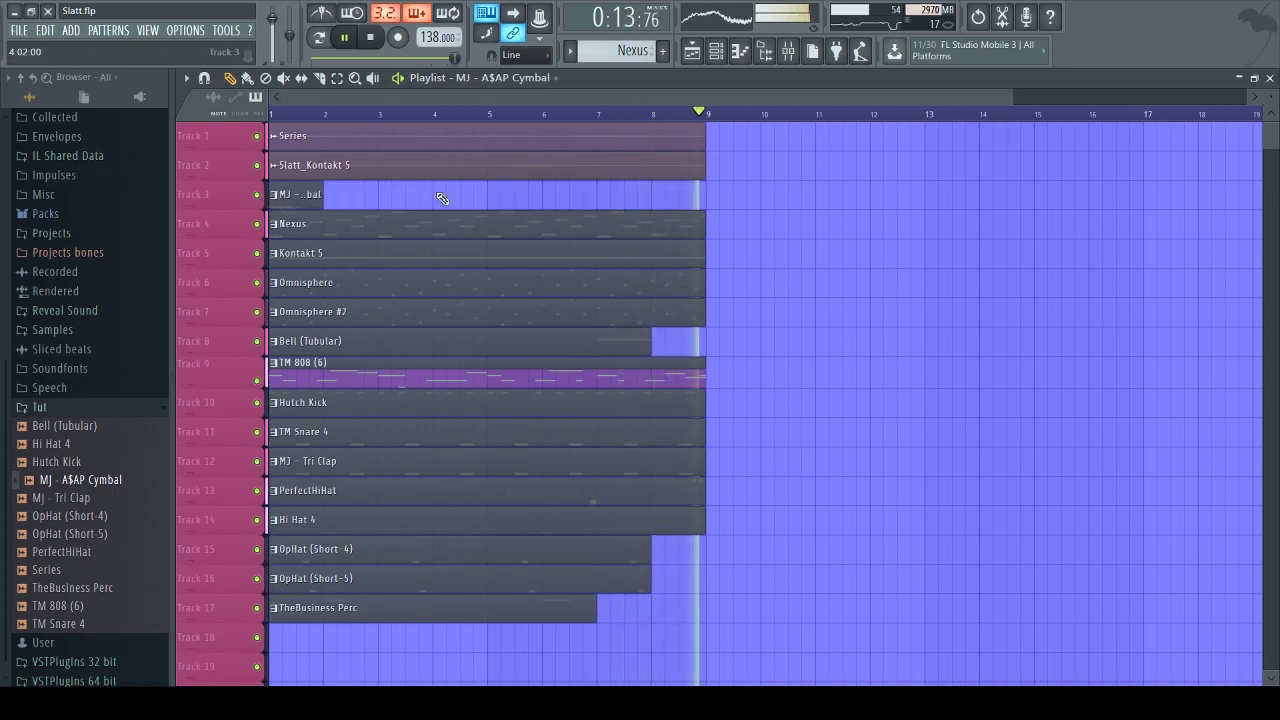
Duplicate all playlist clips repeatedly so the eight-bar loop fills 32 bars
key(ctrl+a)
scroll(459, 121, down, 3)
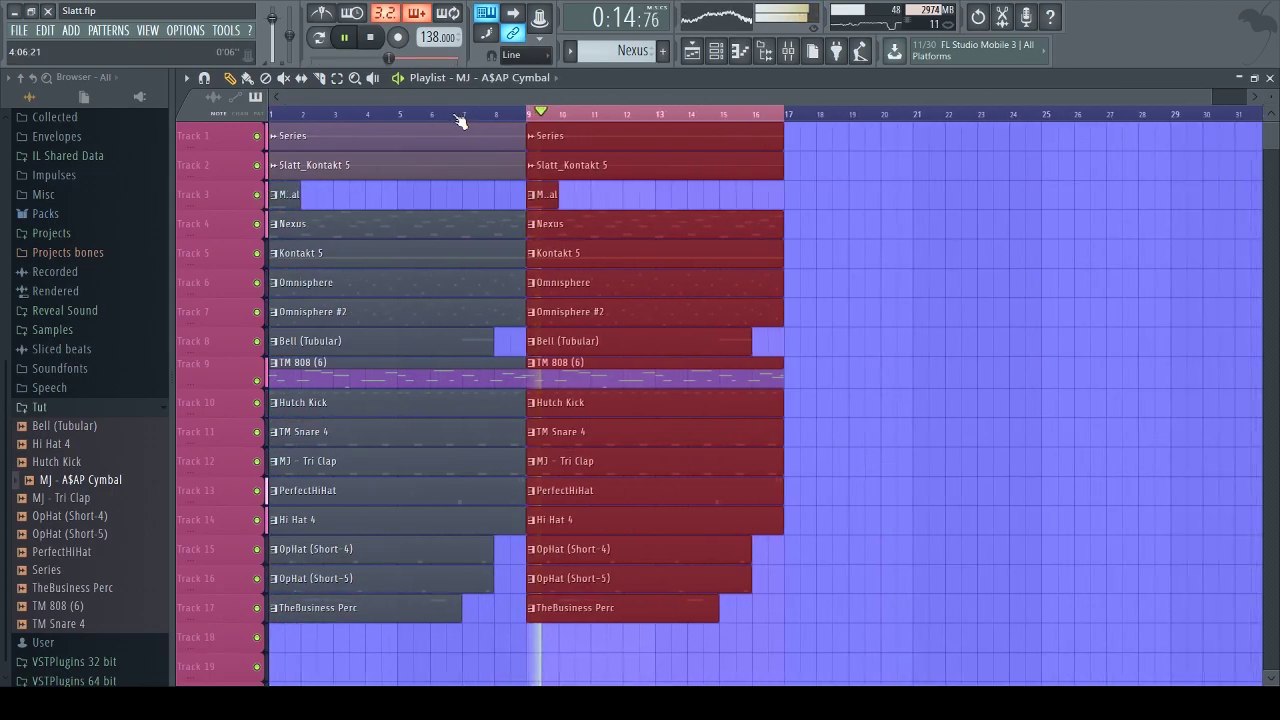
key(ctrl+a)
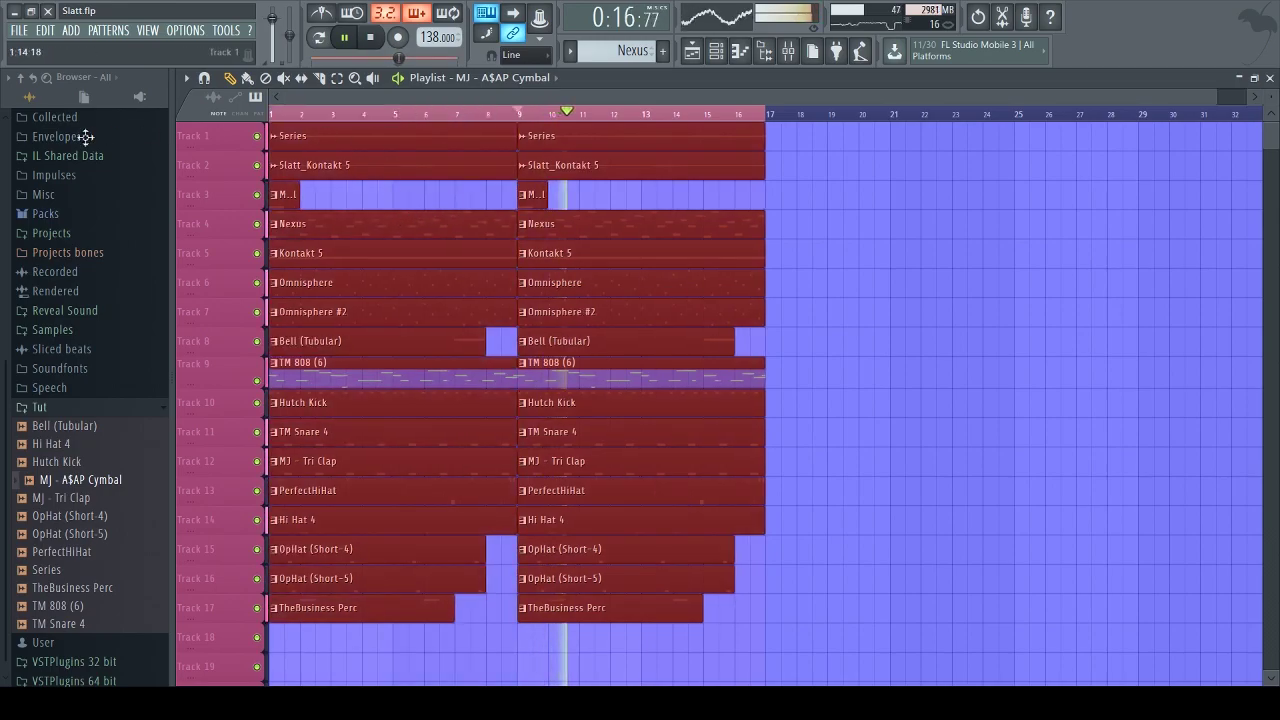
key(ctrl+b)
key(ctrl+d)
scroll(295, 120, down, 2)
key(space)
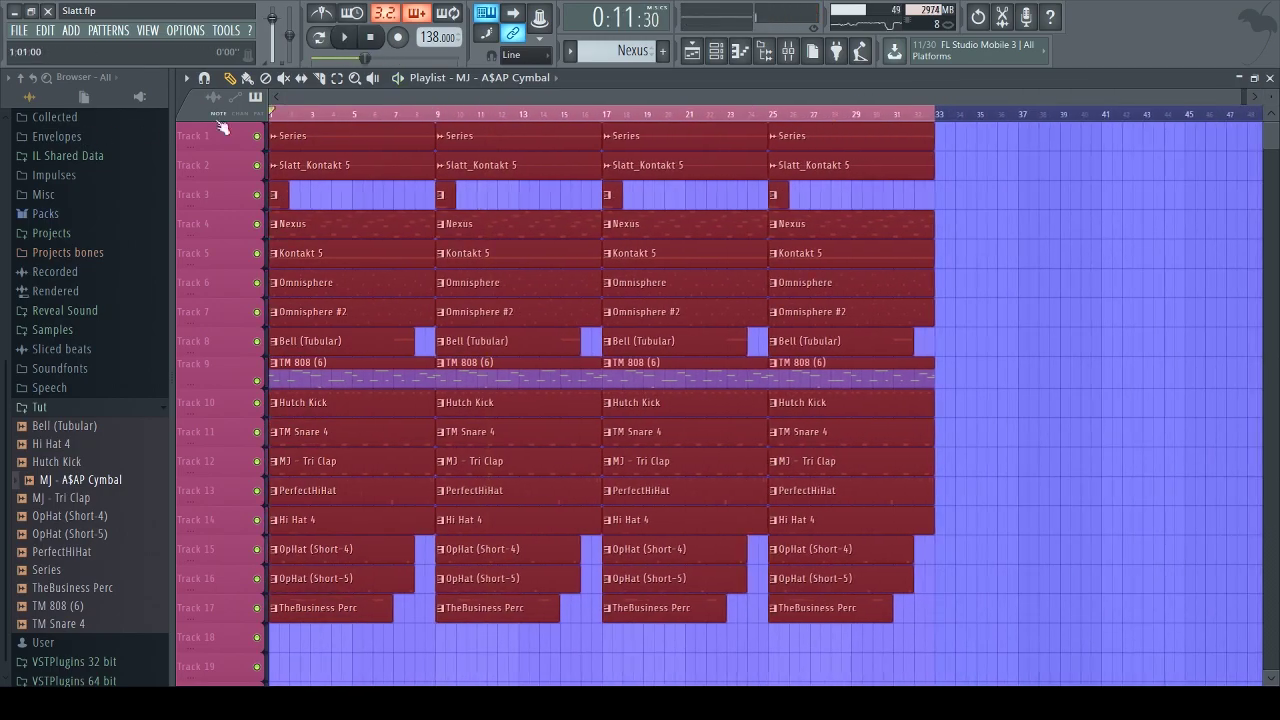
Delete the 808, drum, percussion and cymbal clips from the first eight bars
right_click(363, 380)
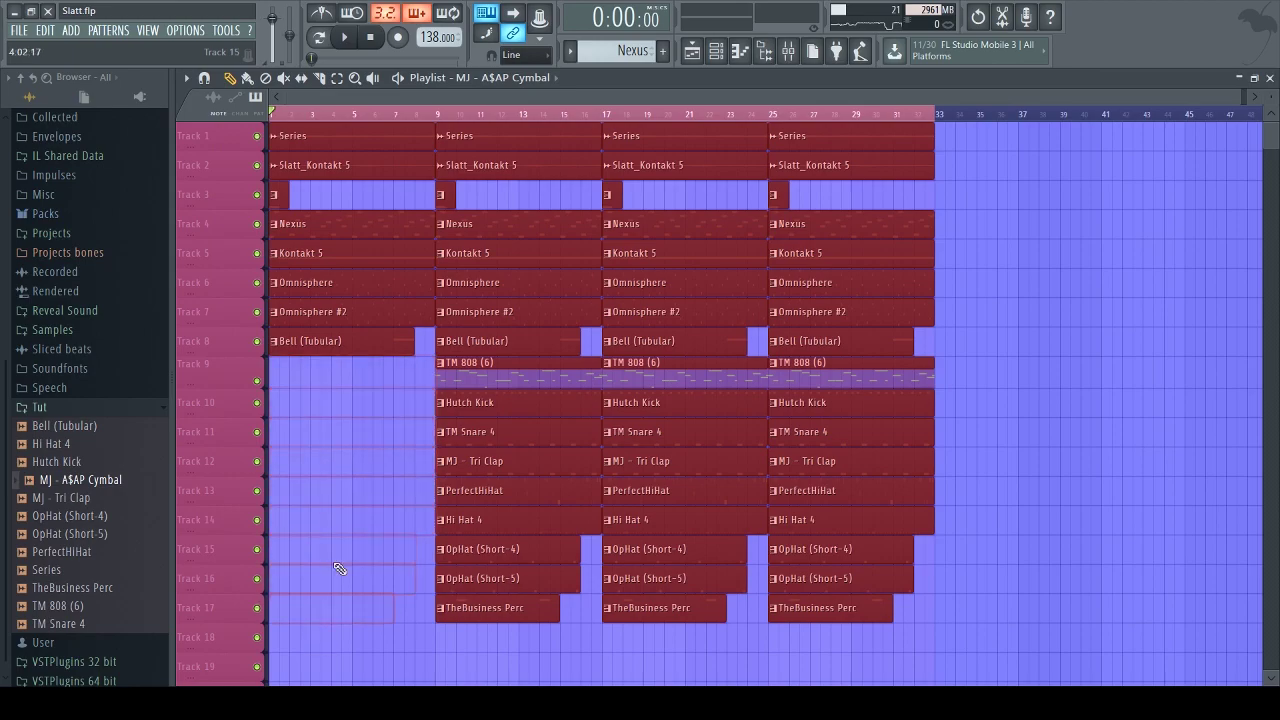
key(space)
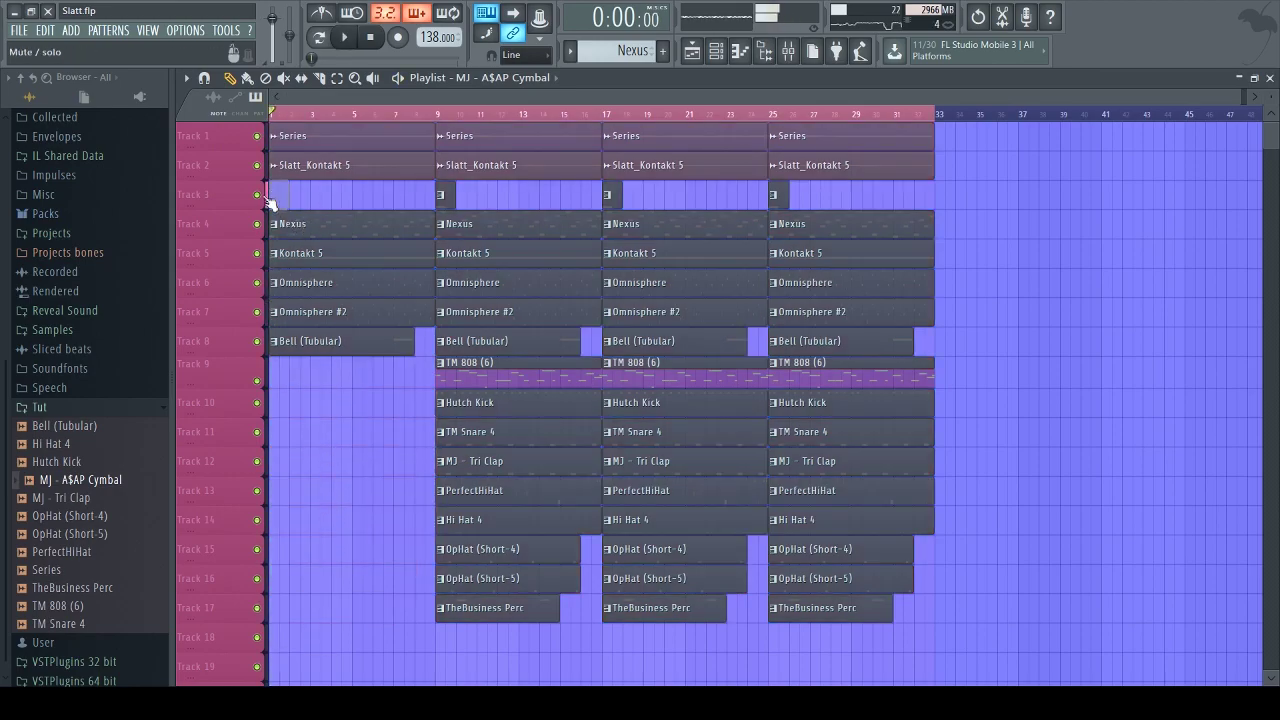
Rearrange the playlist tracks so the cymbal clips sit on track 8, between Bell (Tubular) and TM 808 (6), with no empty track left
drag(961, 356, 420, 650)
key(shift+Down)
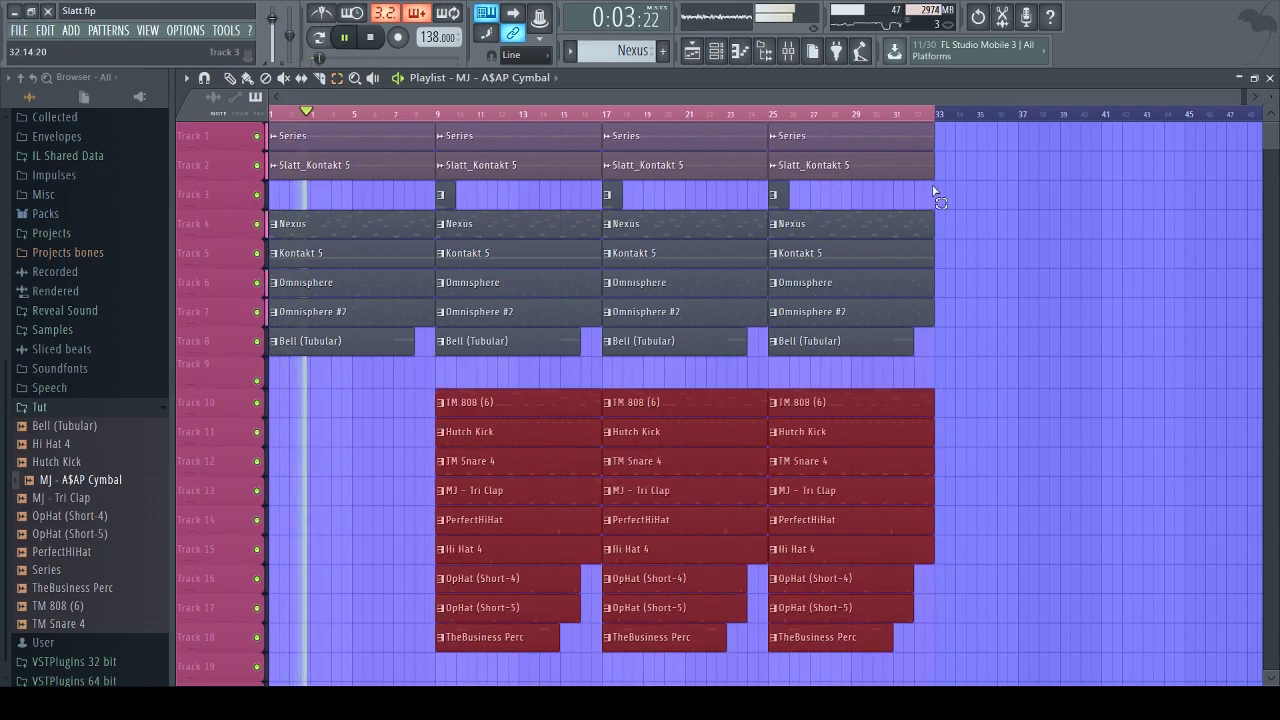
drag(829, 200, 425, 198)
key(shift+Down)
key(shift+Down)
key(shift+Down)
key(shift+Down)
key(shift+Down)
key(shift+Down)
key(shift+Down)
key(shift+Up)
drag(988, 183, 225, 663)
key(shift+Up)
Lower the Omnisphere #2 mixer fader to 37% (-17.0 dB), and play the arrangement from the start in the maximized playlist
click(1036, 430)
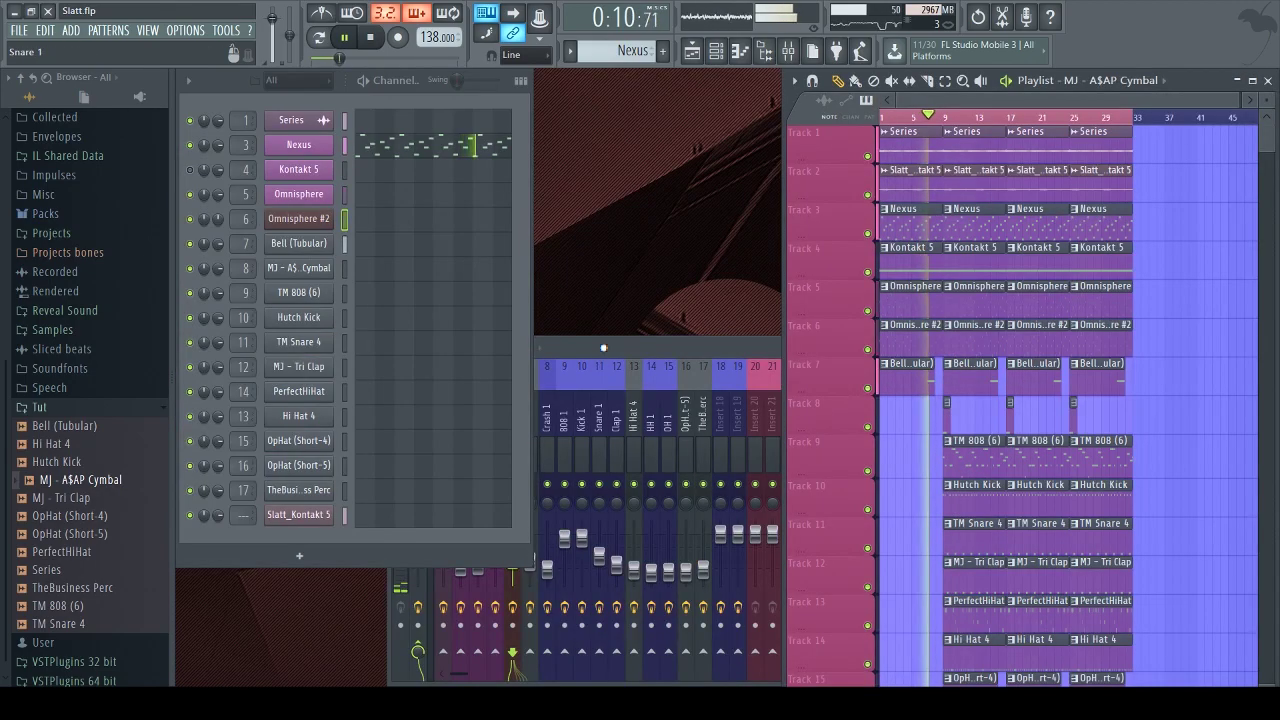
click(603, 347)
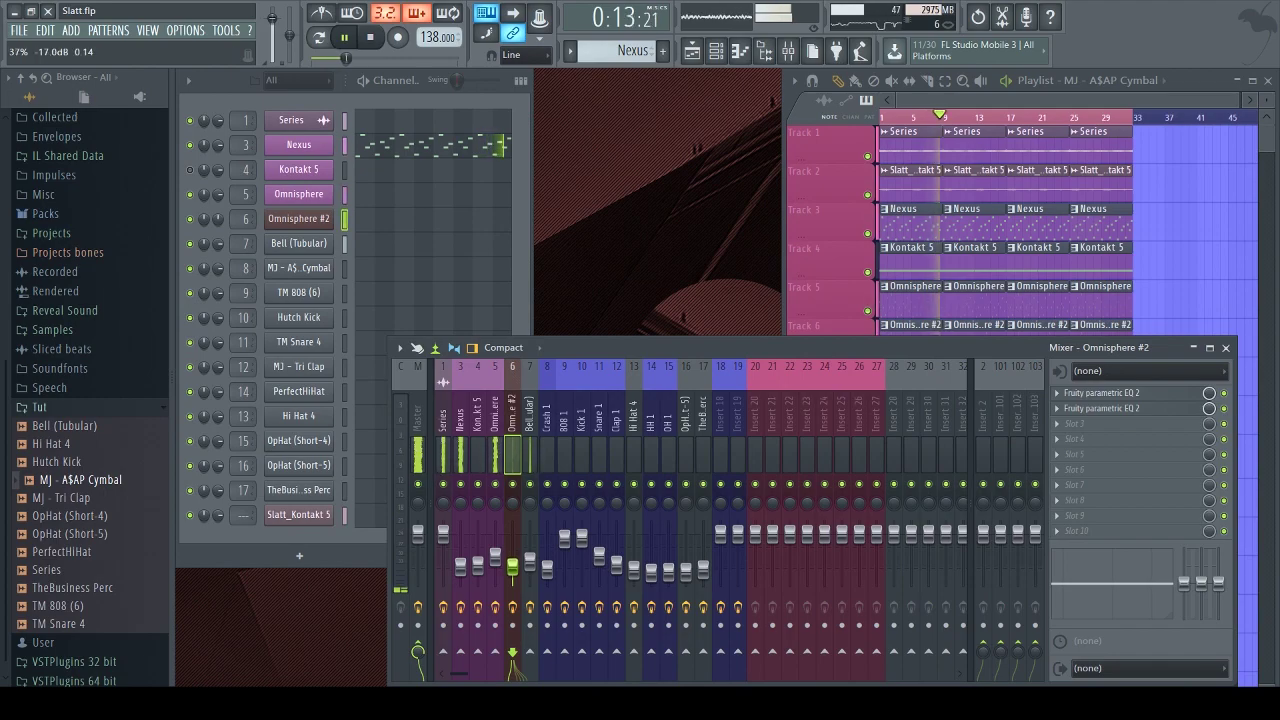
click(1275, 260)
key(space)
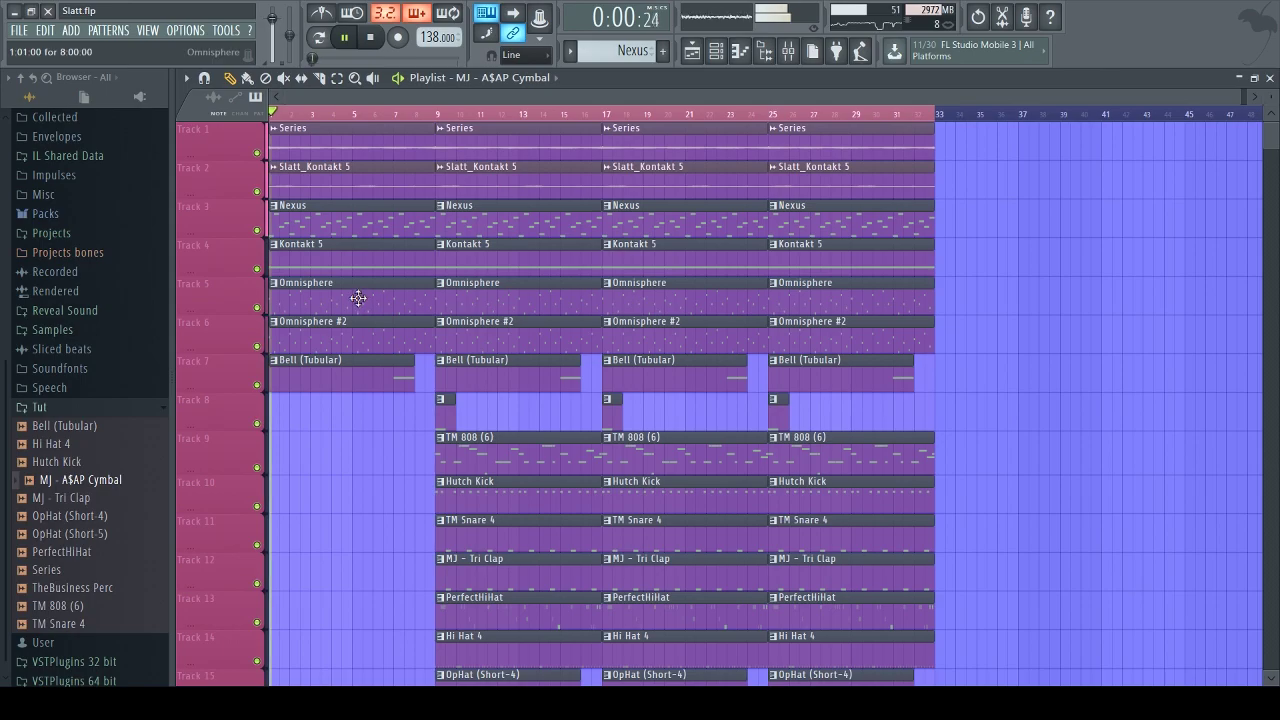
Delete the Omnisphere, Omnisphere #2, Nexus and Bell (Tubular) clips from the first eight bars and save the project
right_click(336, 335)
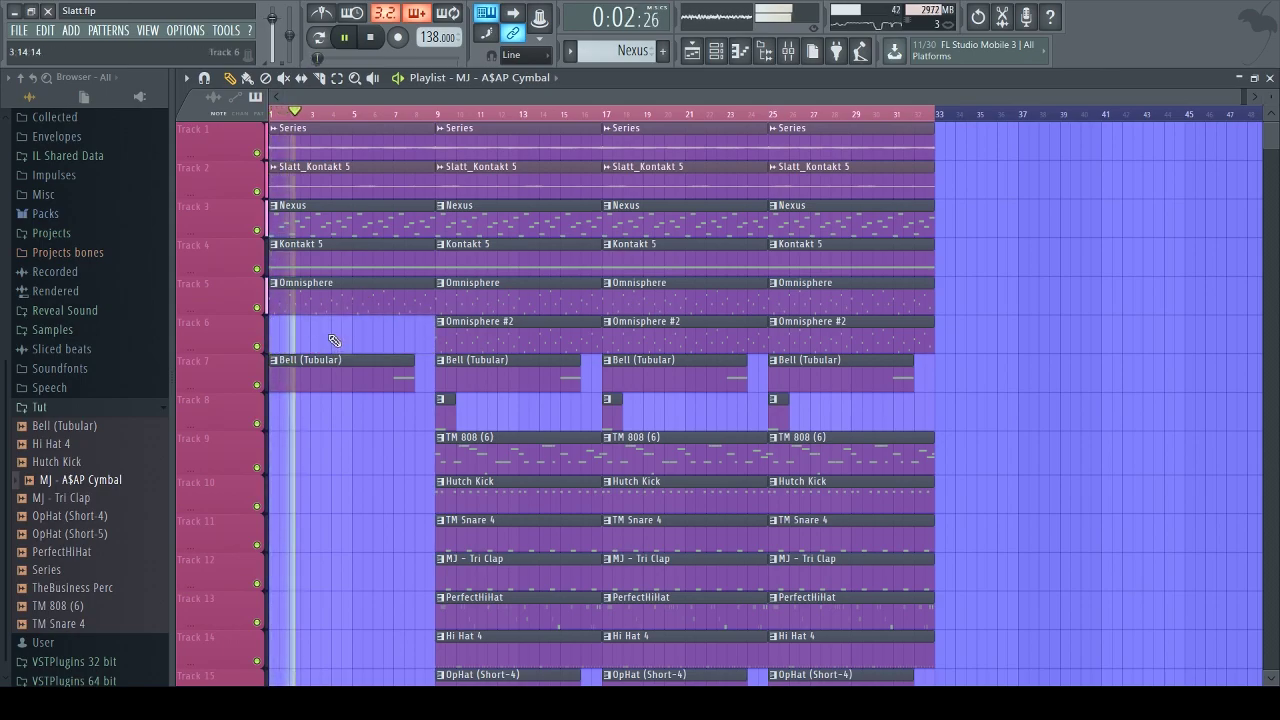
drag(338, 283, 341, 320)
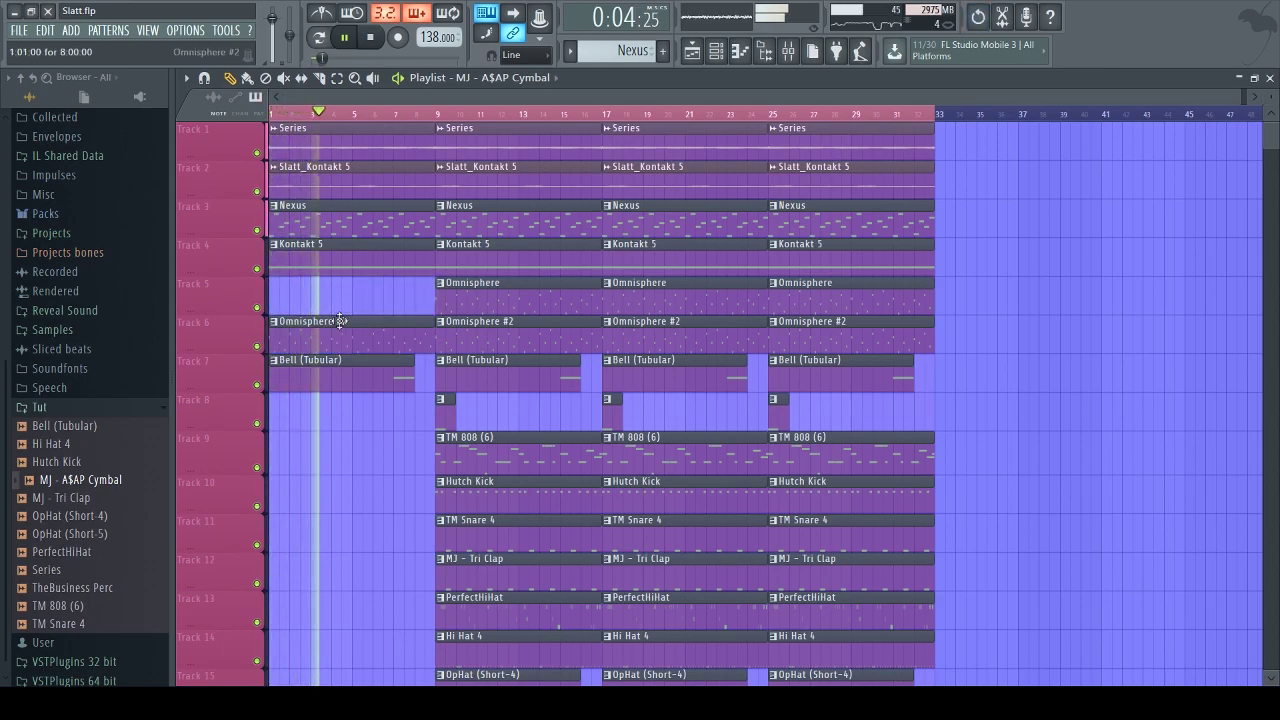
right_click(341, 322)
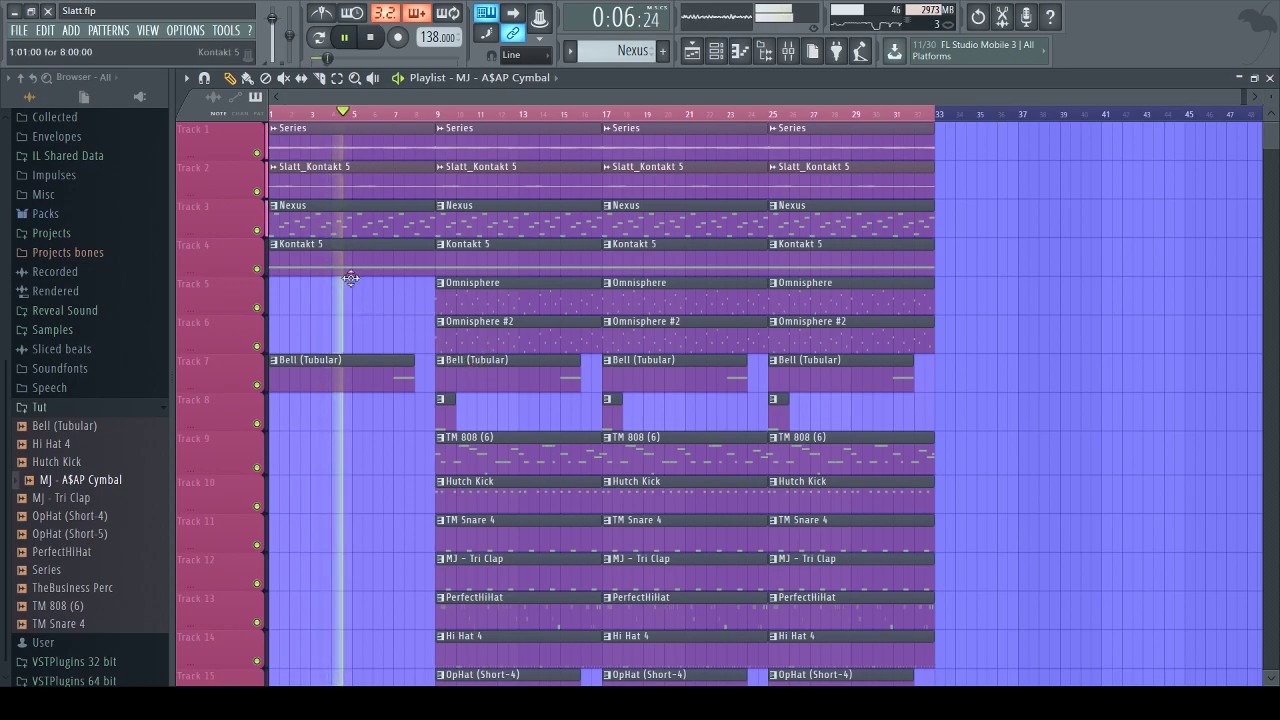
right_click(415, 222)
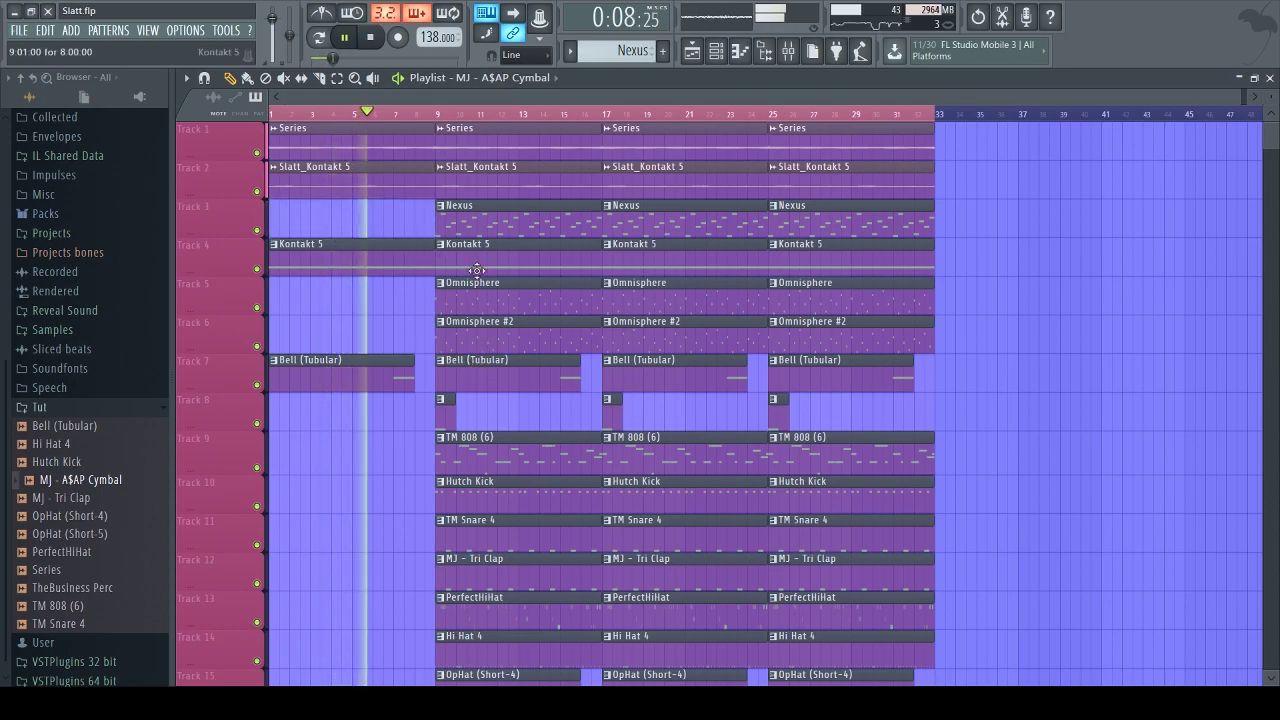
drag(414, 378, 427, 378)
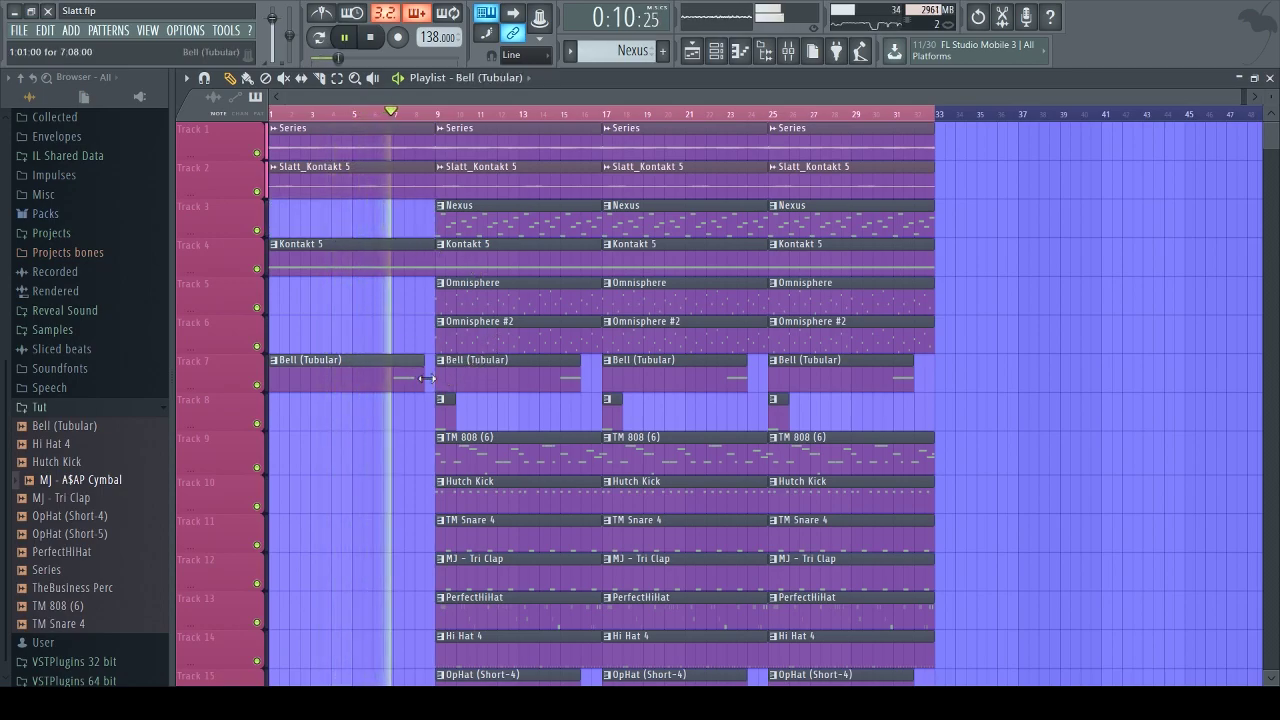
right_click(366, 380)
key(space)
key(space)
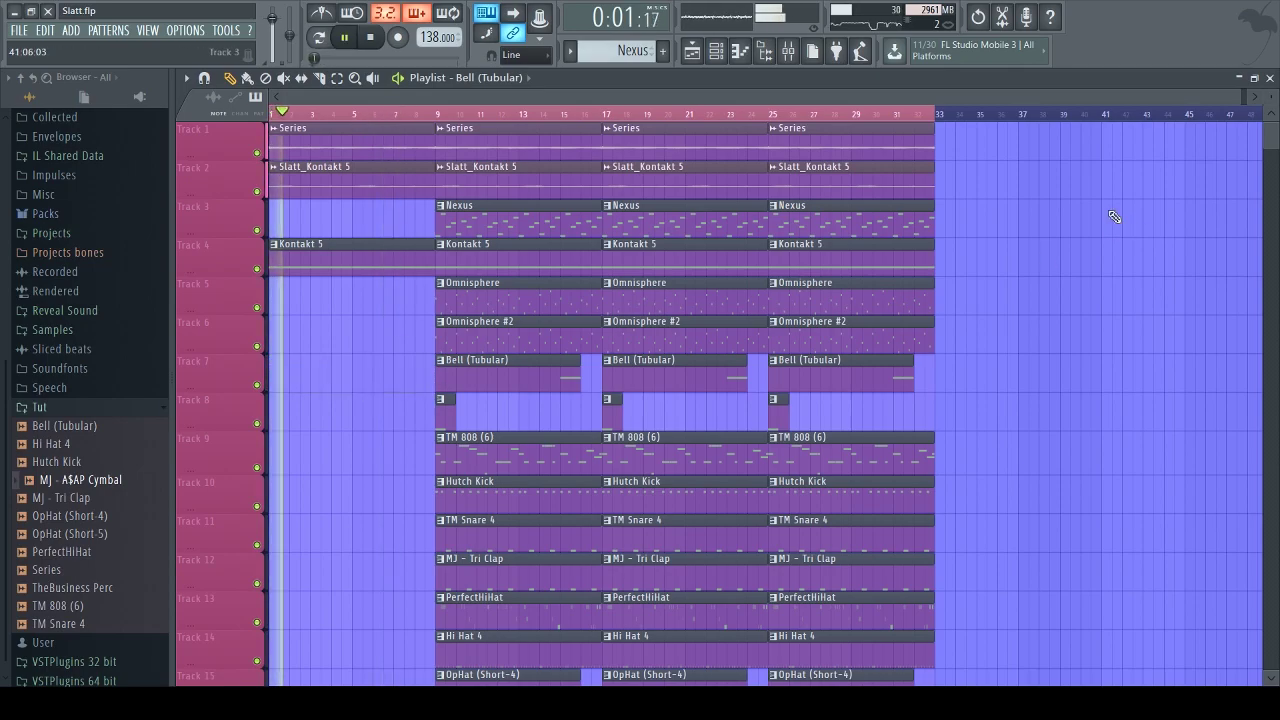
key(ctrl+s)
scroll(866, 117, down, 1)
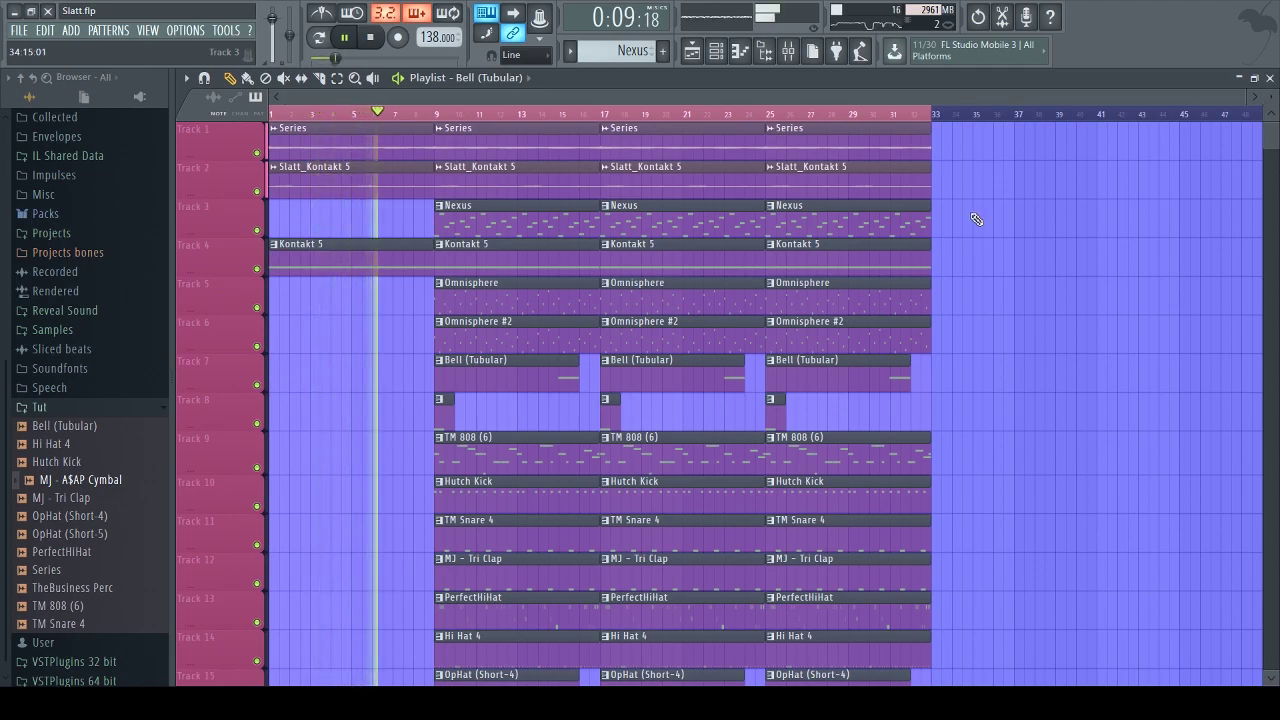
scroll(650, 390, down, 2)
scroll(561, 428, down, 3)
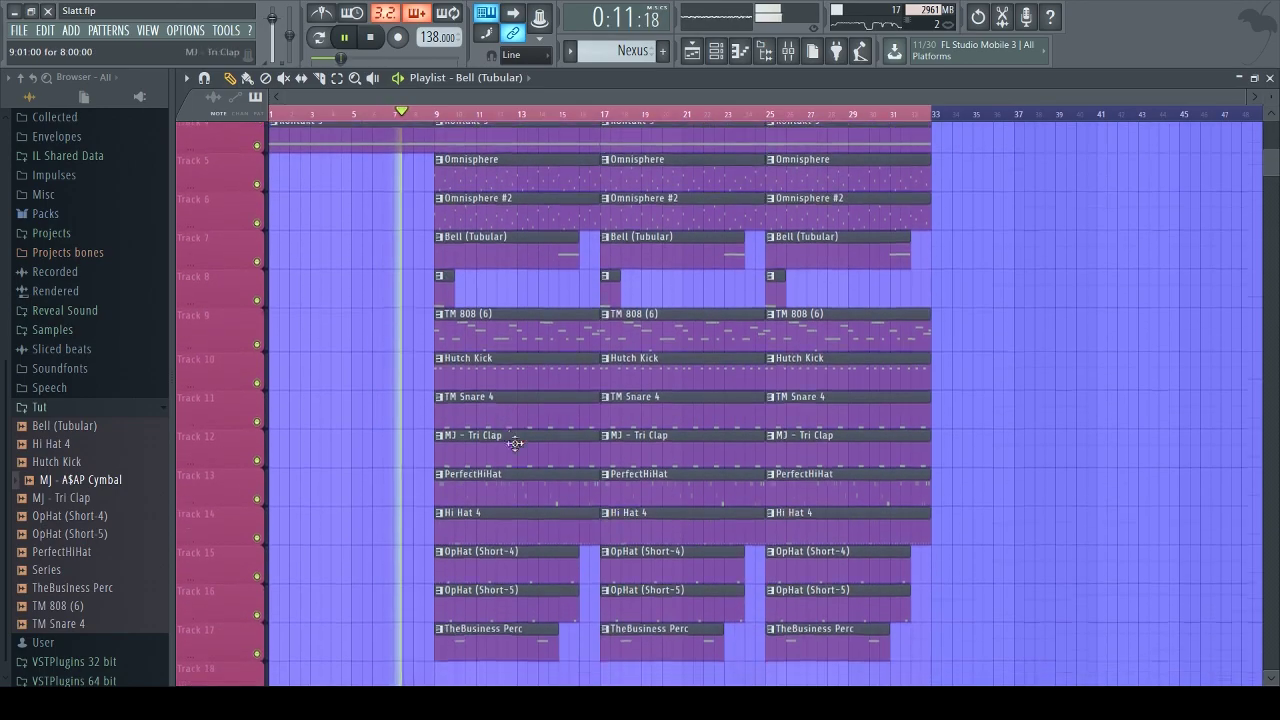
right_click(503, 312)
right_click(504, 328)
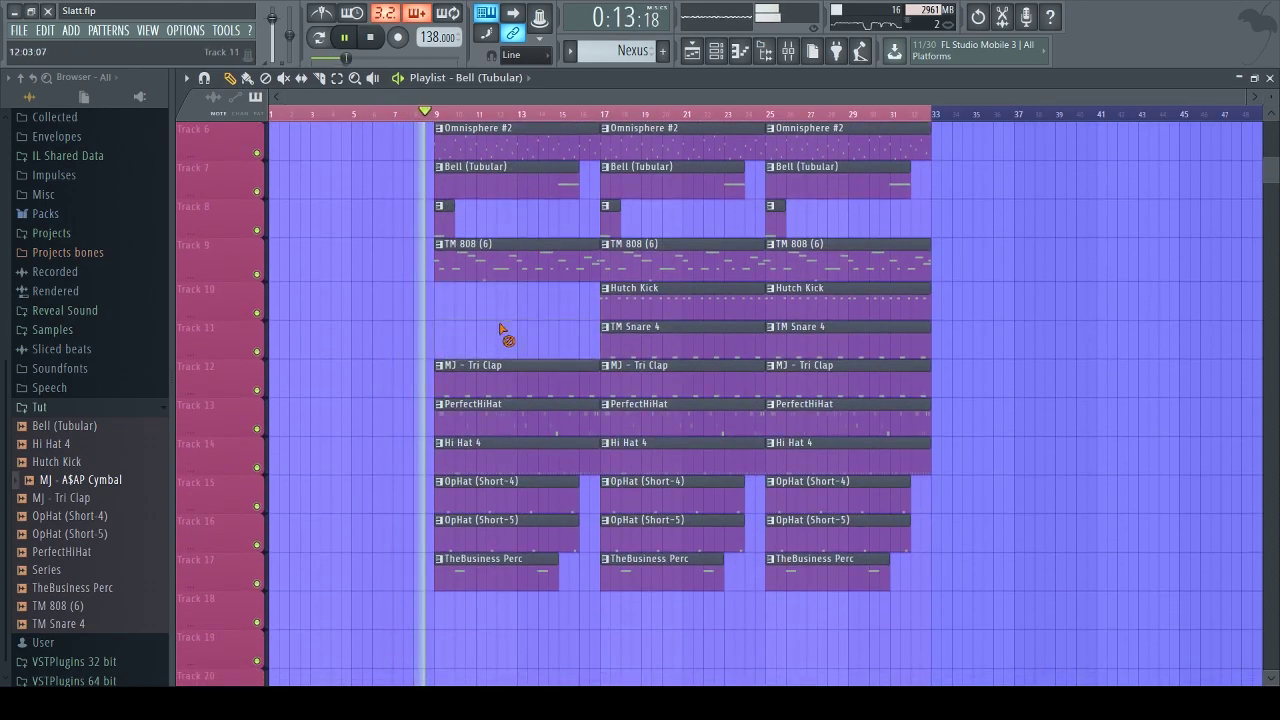
key(ctrl+z)
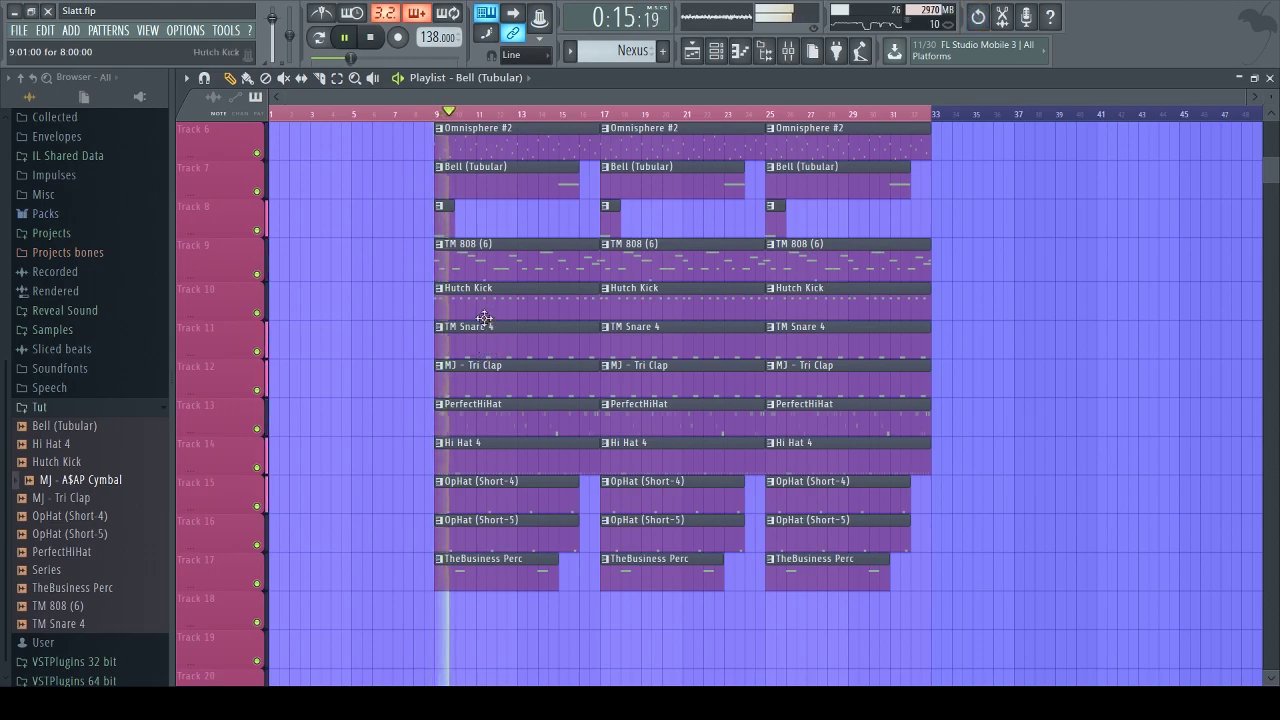
Delete the Hutch Kick and TM Snare 4 clips from bars 9 to 16, and stop playback with the playhead at bar 9
right_click(482, 305)
right_click(480, 343)
click(416, 114)
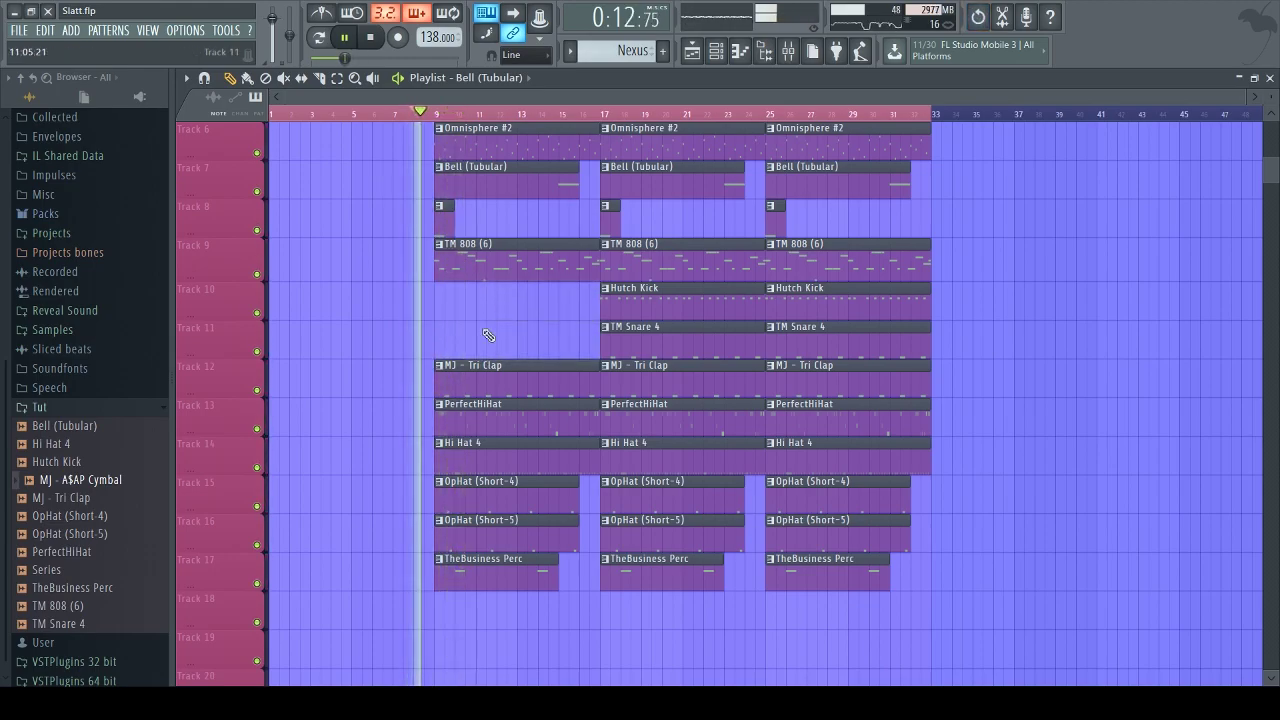
click(434, 114)
key(space)
Delete the Hi Hat 4 clip from bars 9 to 16, undo the PerfectHiHat deletion, and play from bar 9
right_click(492, 428)
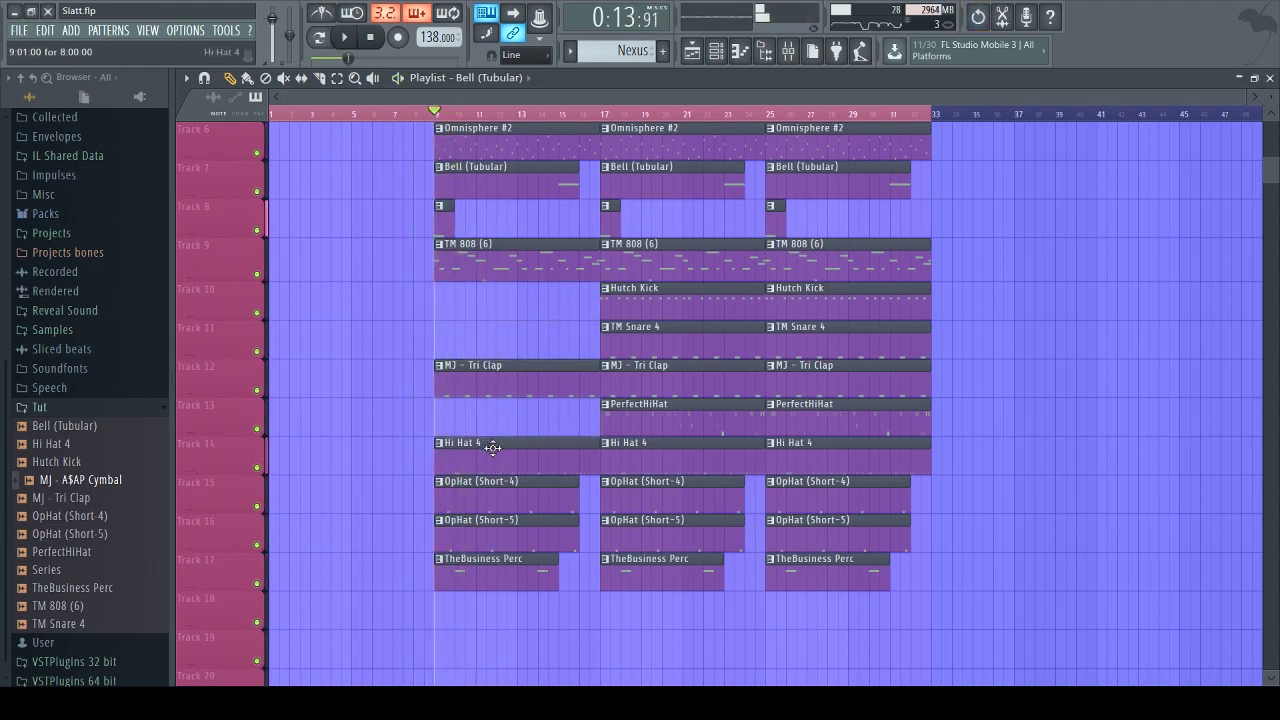
right_click(492, 448)
key(ctrl+z)
key(ctrl+alt+z)
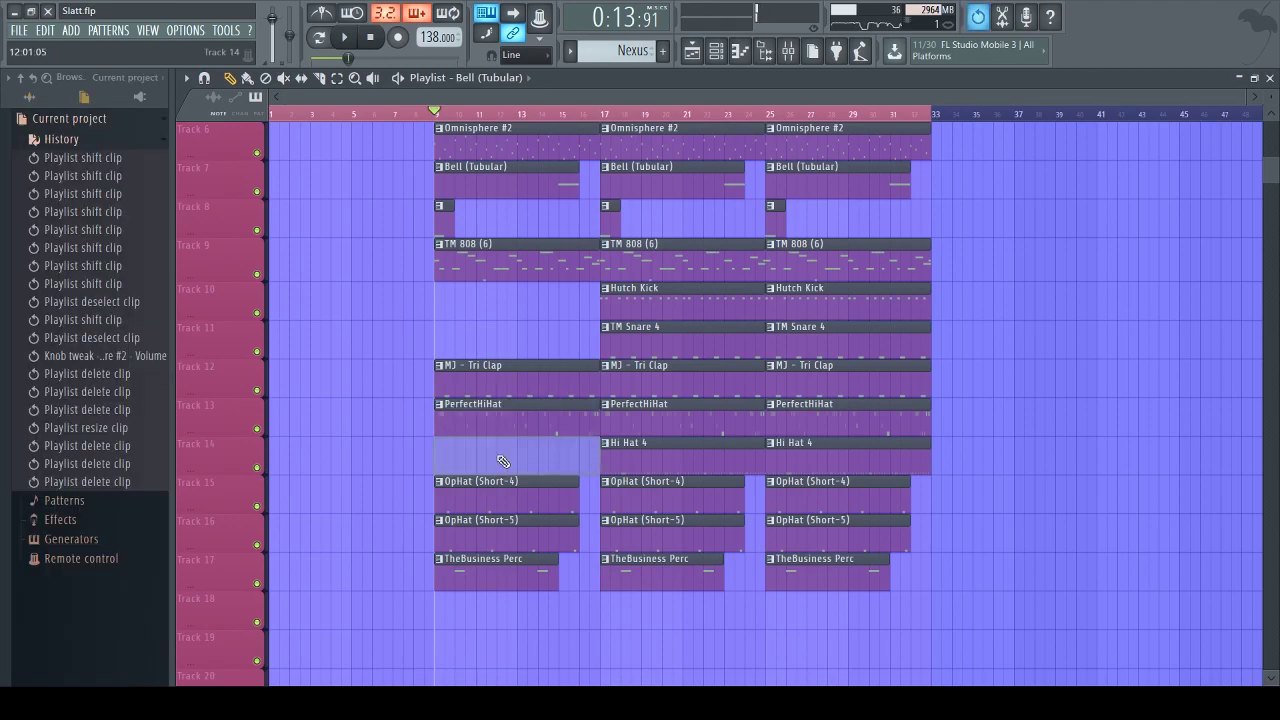
key(space)
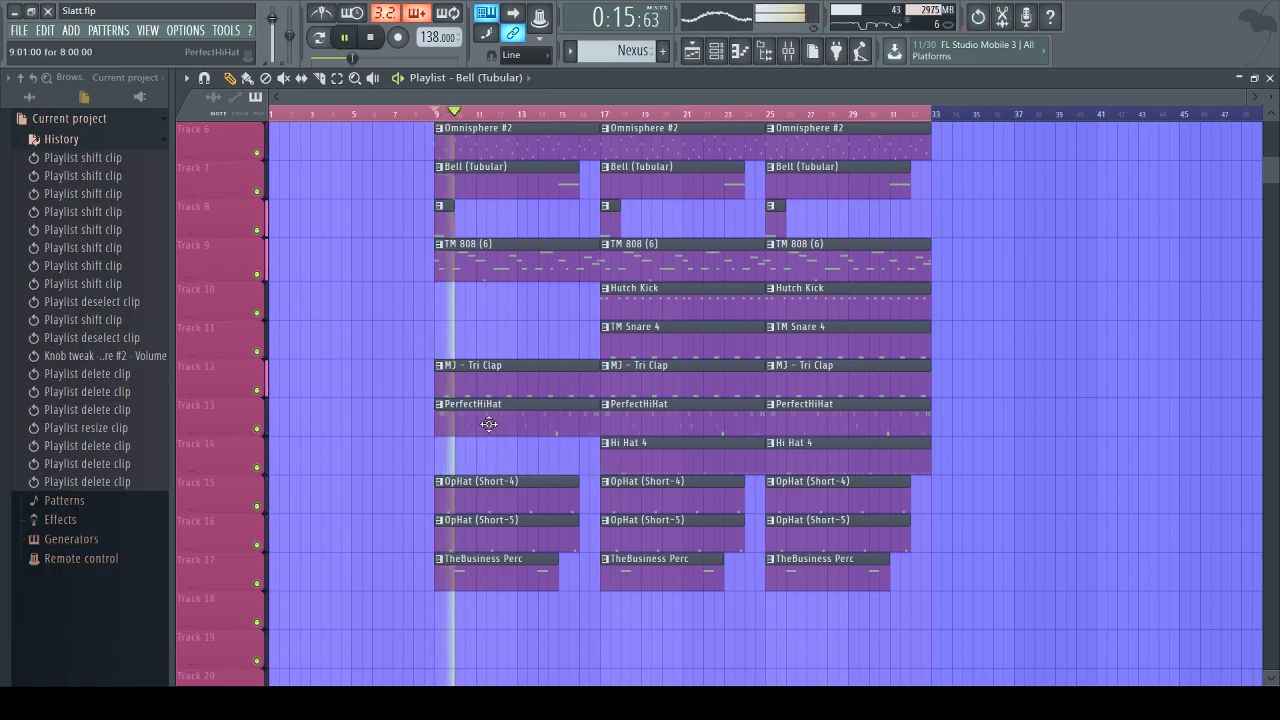
Delete the MJ - Tri Clap, PerfectHiHat, OpHat (Short-4) and OpHat (Short-5) clips from bars 9 to 16
right_click(494, 384)
right_click(490, 420)
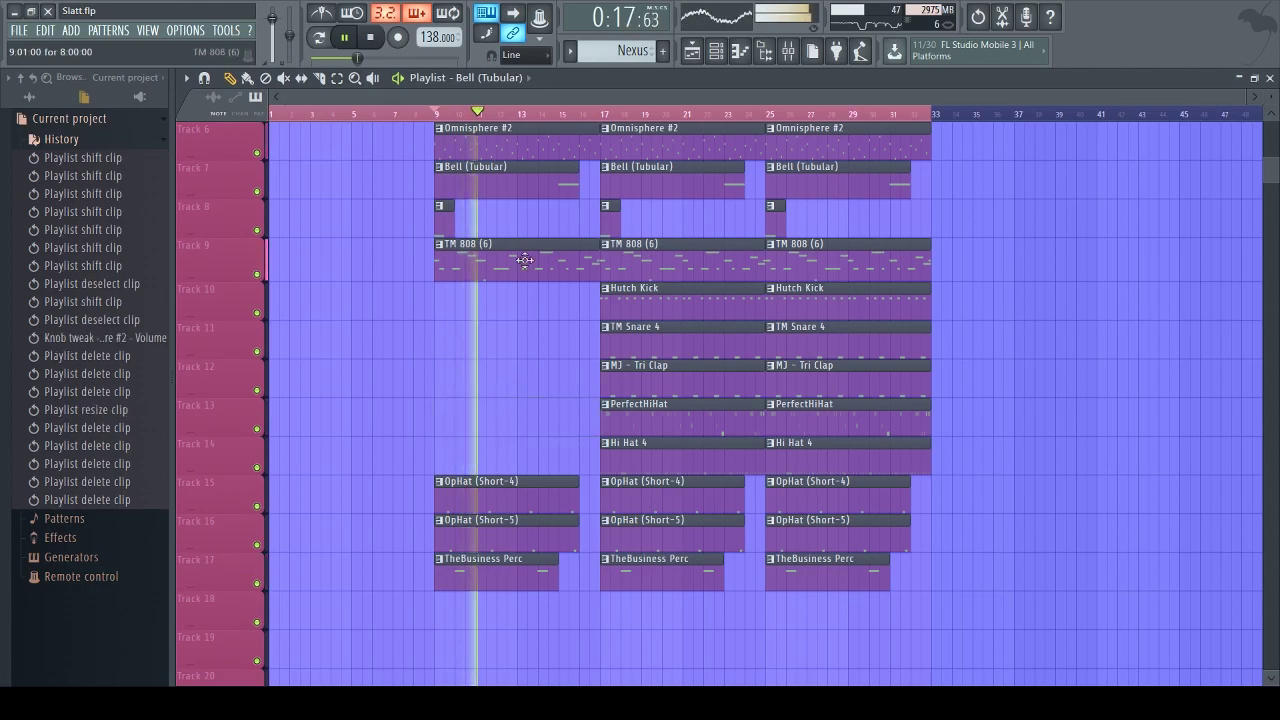
right_click(480, 531)
right_click(492, 496)
Check the thinned-out arrangement during playback, save the project, and stop playback
scroll(1094, 294, up, 5)
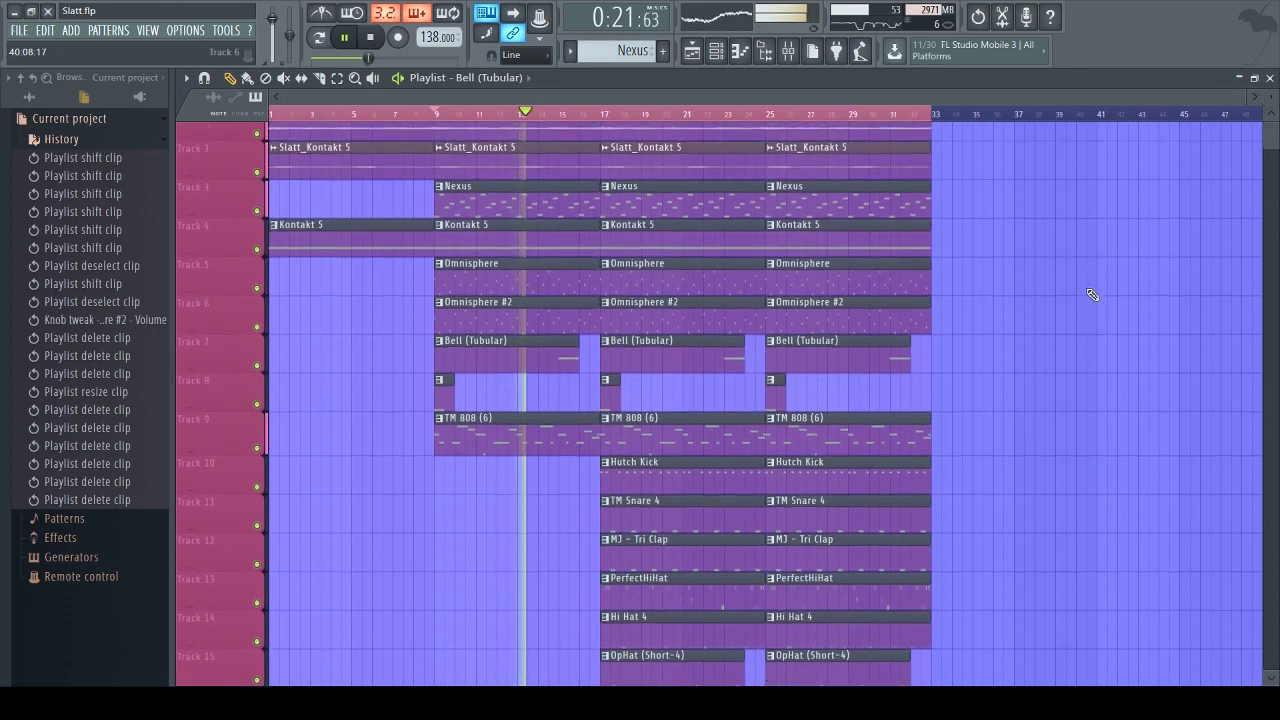
scroll(1010, 260, down, 8)
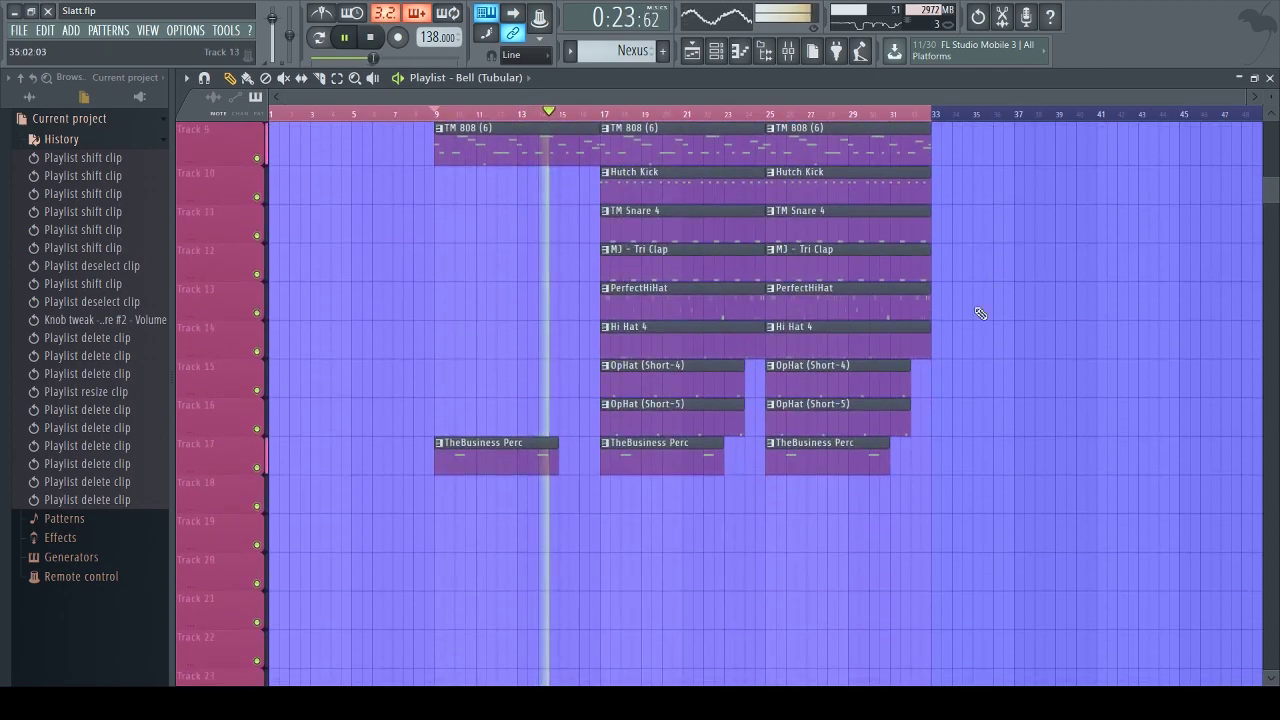
scroll(1030, 355, up, 8)
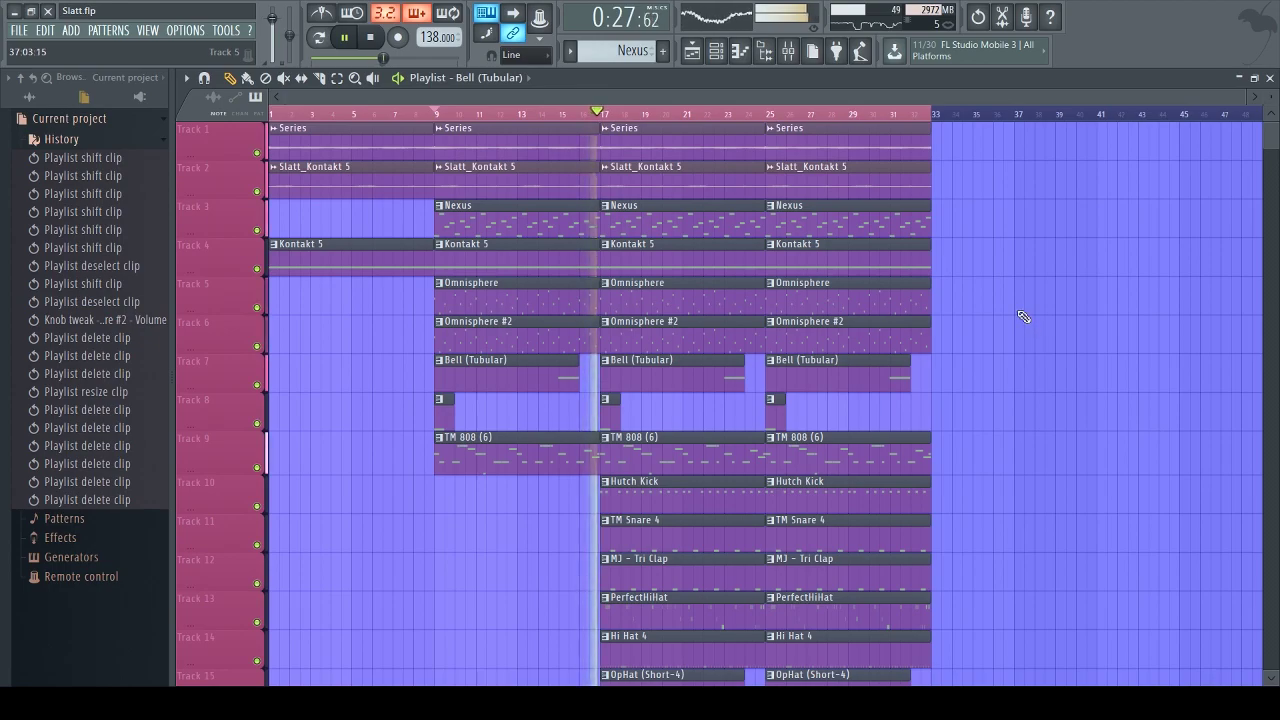
key(ctrl+s)
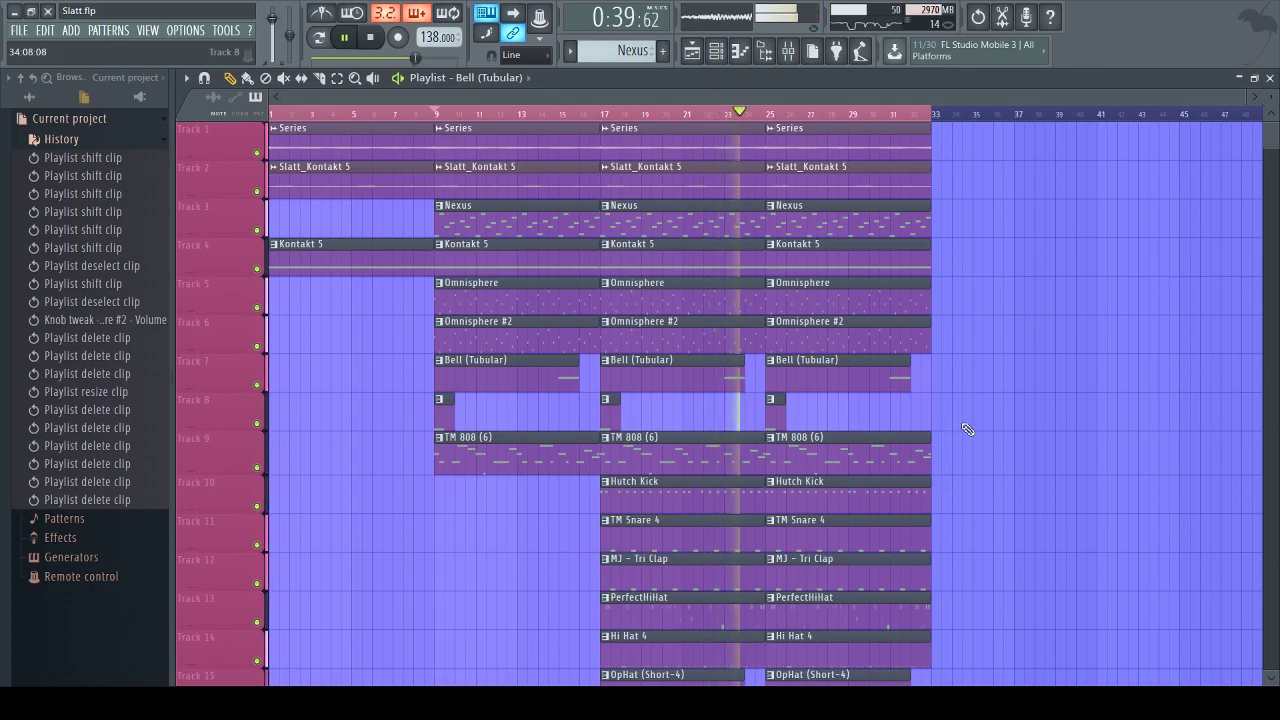
click(371, 38)
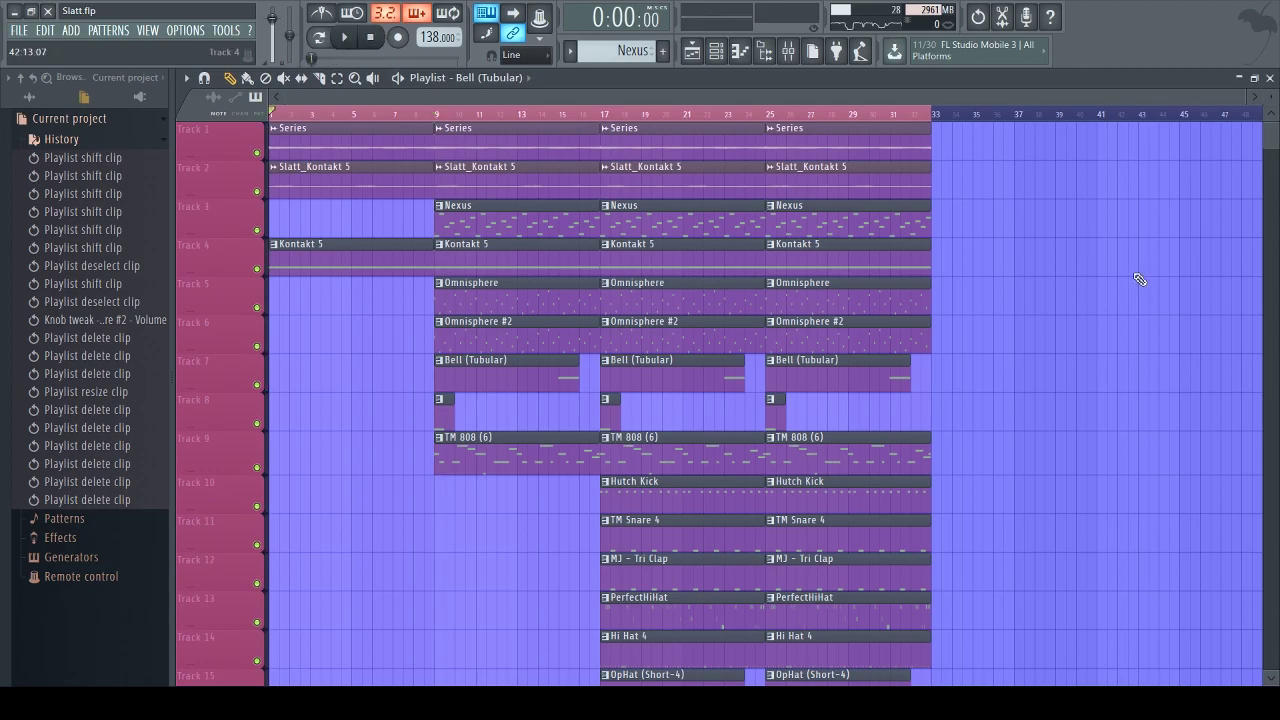